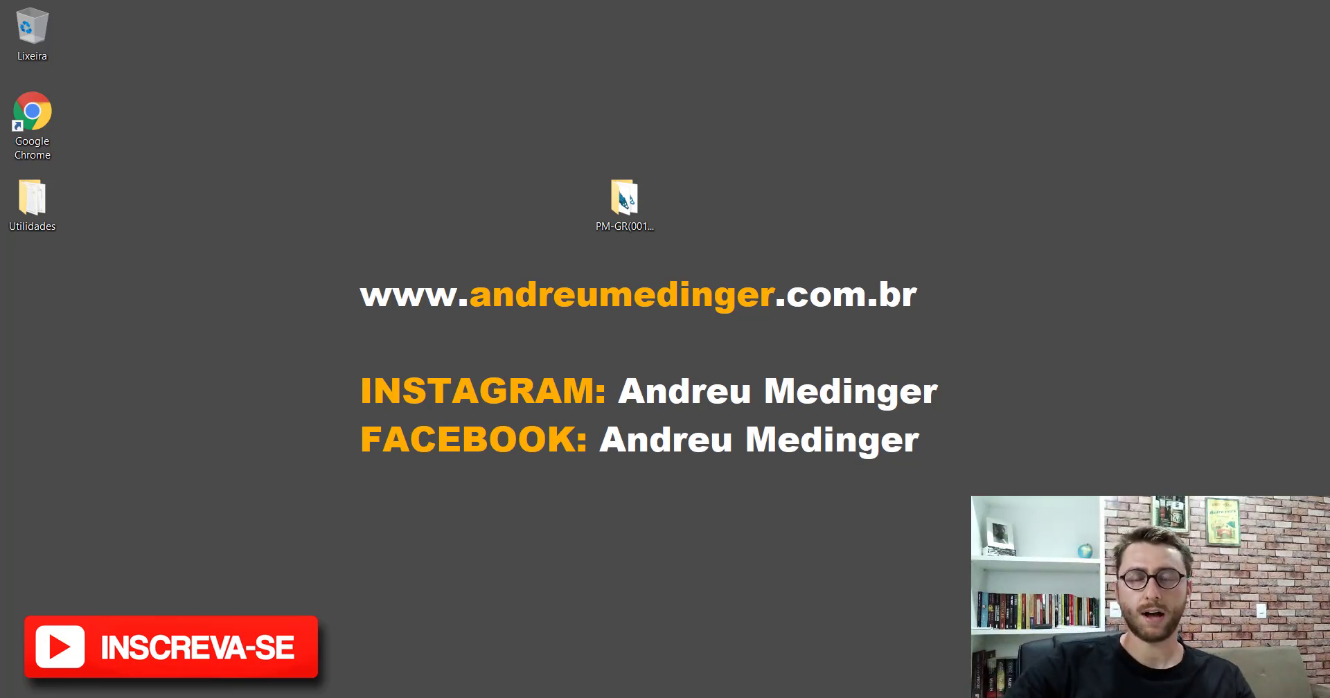
- Open the PM-GR(001)2100 crane trailer project from the desktop
left_click(750, 363)
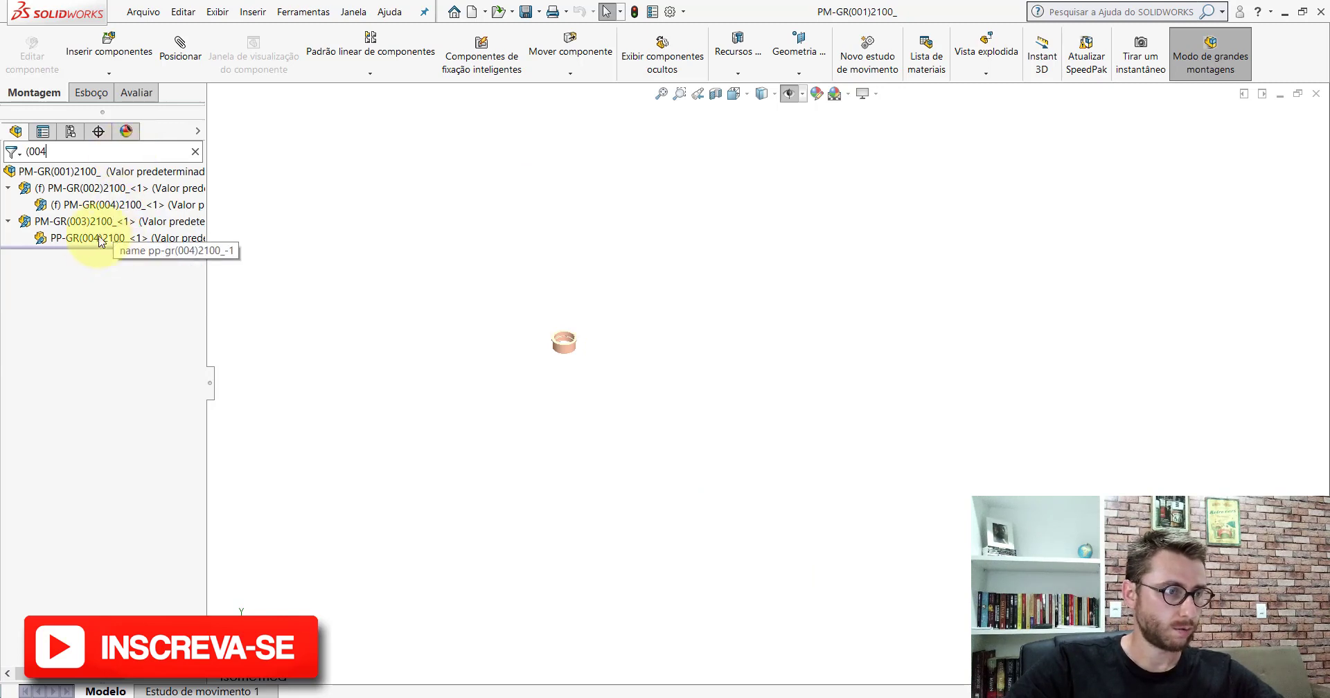
- Open the PM-GR(004)2100_<1> frame subassembly in its own window
left_click(104, 204)
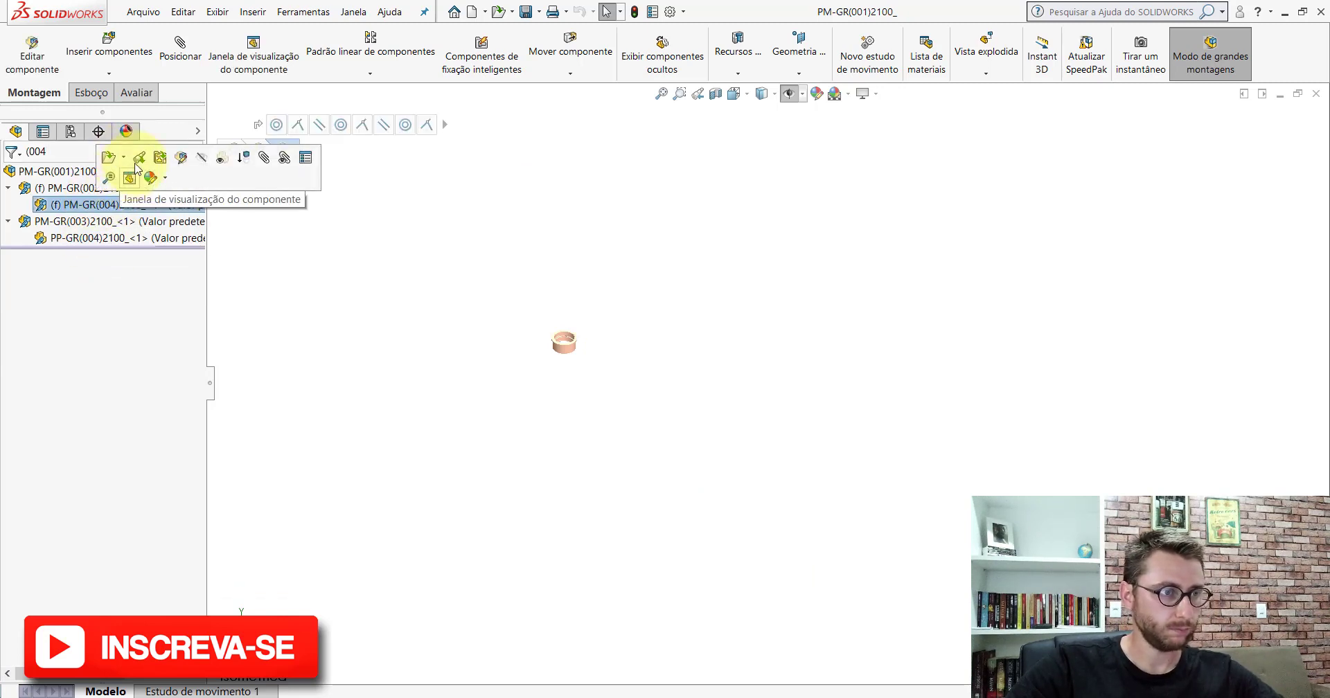
key("ctrl+o")
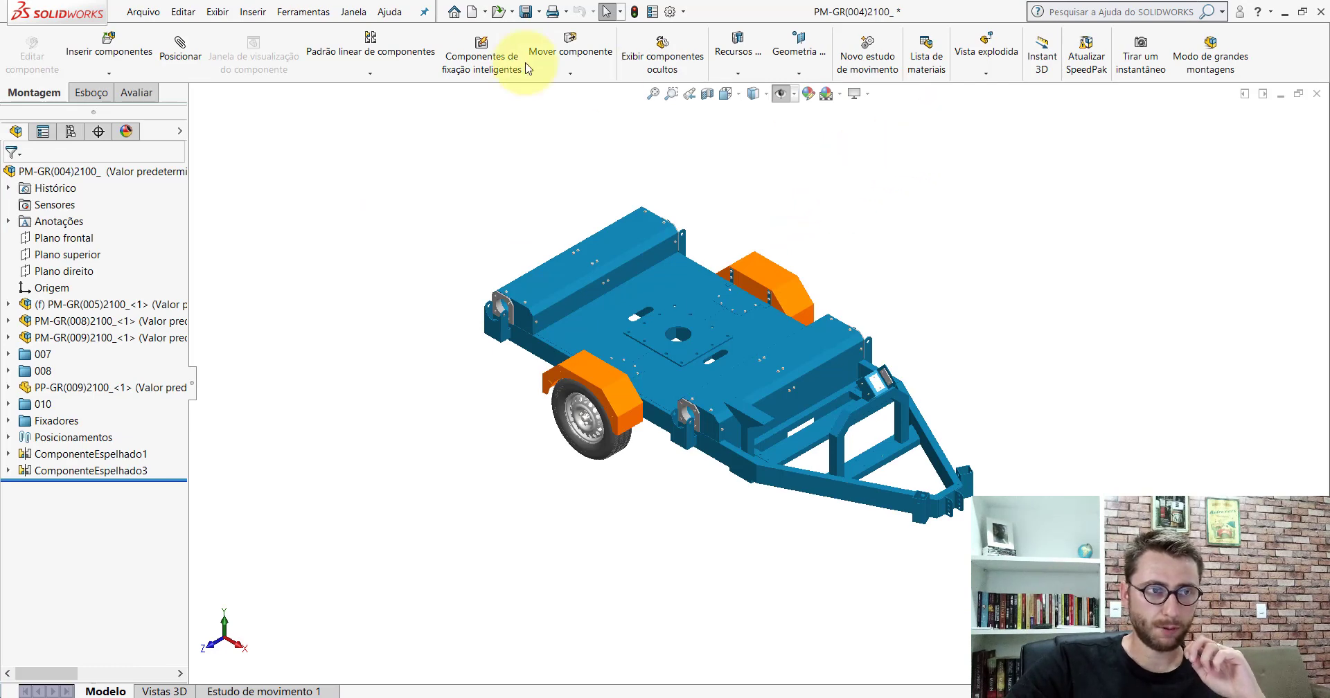
- Open PM-GR(004)2100 from Desktop > PM-GR(001)2100 with the assembly-only file filter cleared
left_click(498, 14)
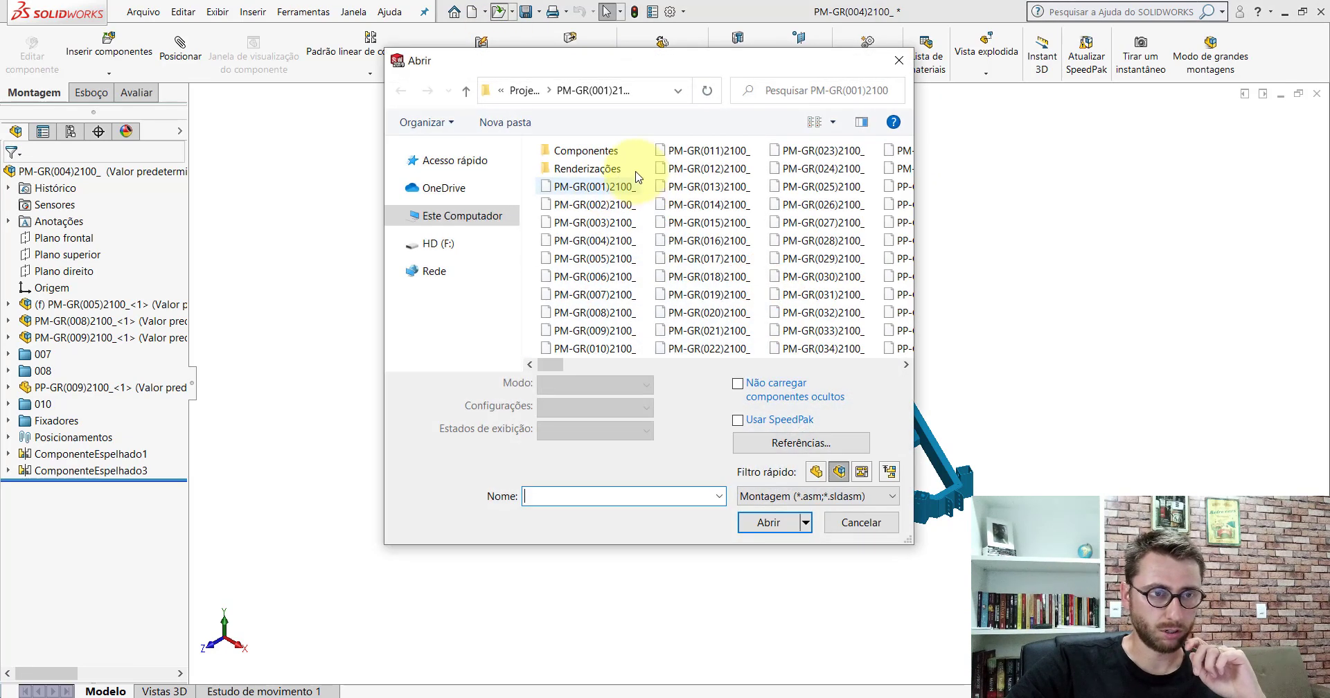
left_click(414, 166)
left_click(415, 178)
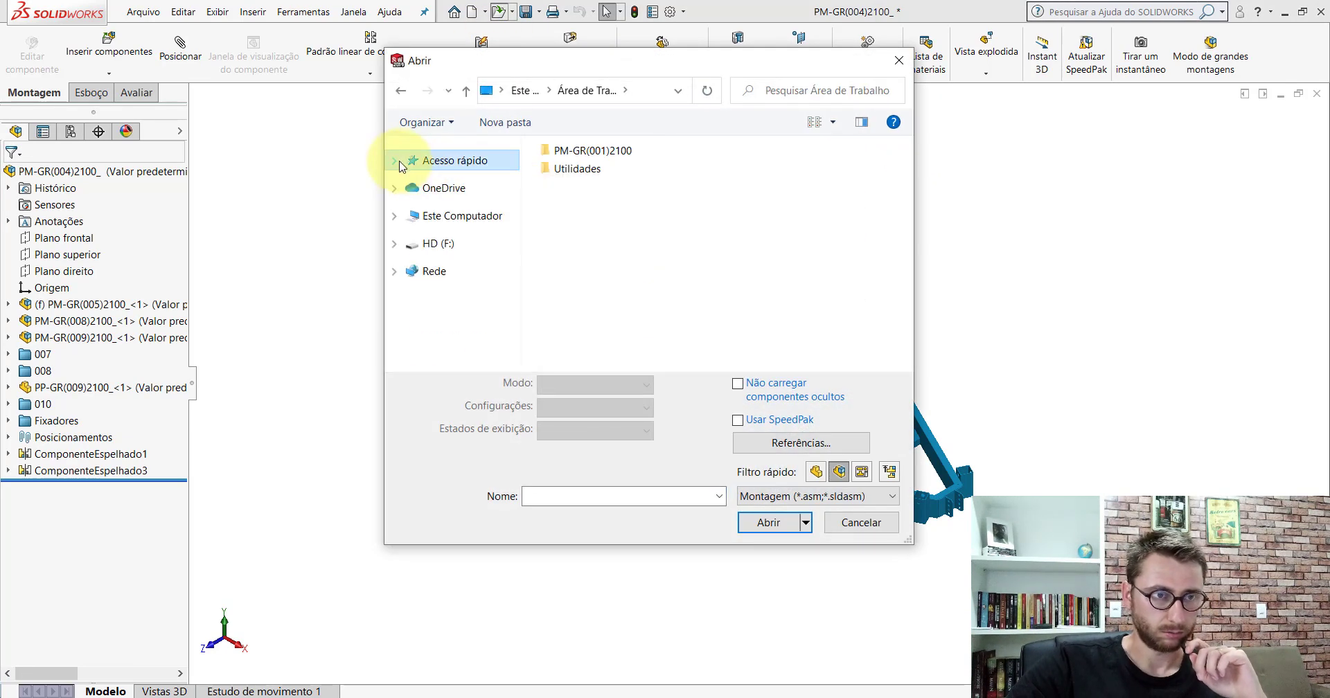
double_click(579, 153)
left_click(838, 470)
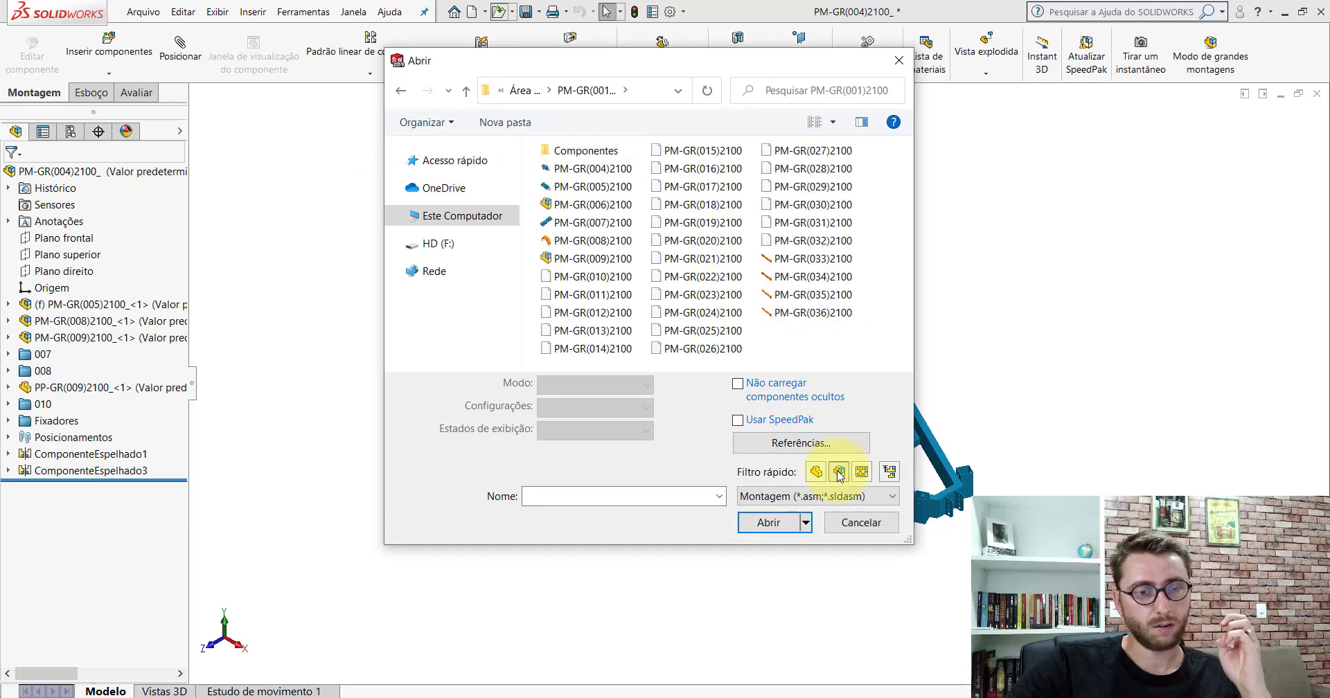
double_click(592, 171)
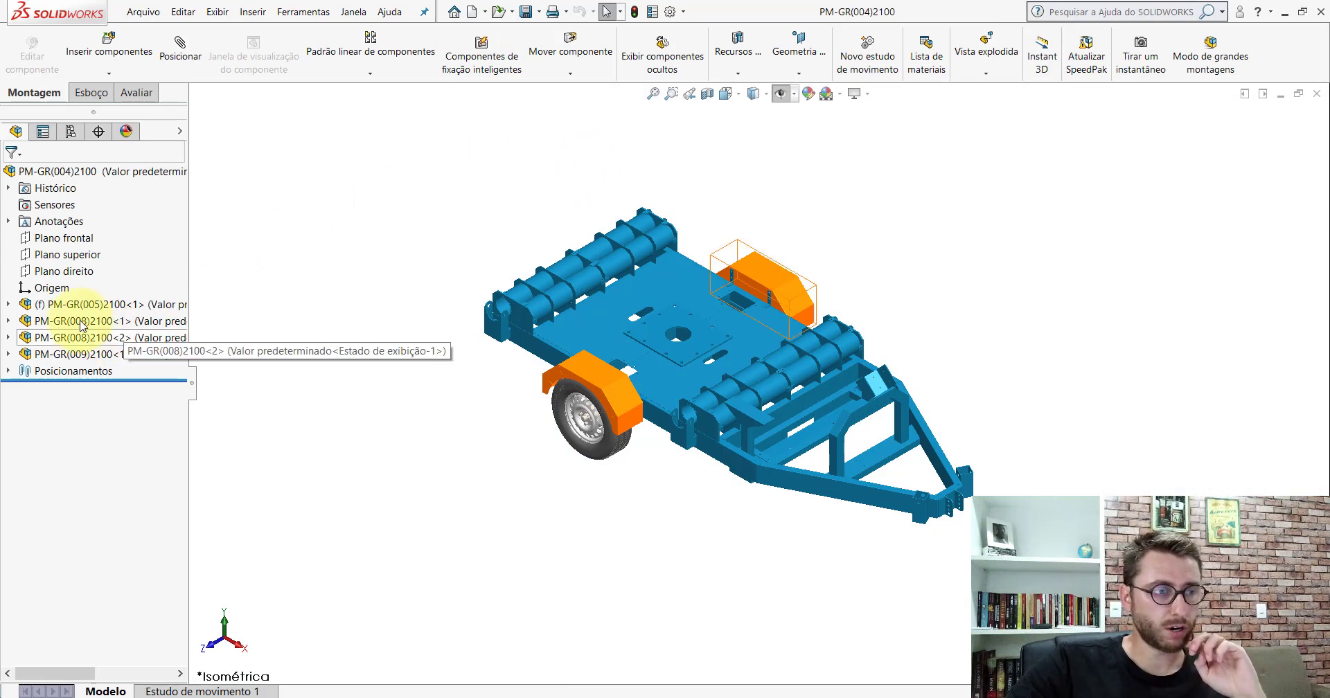
- Inspect the PM-GR(005), both PM-GR(008) instances and PM-GR(009) subassemblies in the tree
left_click(72, 308)
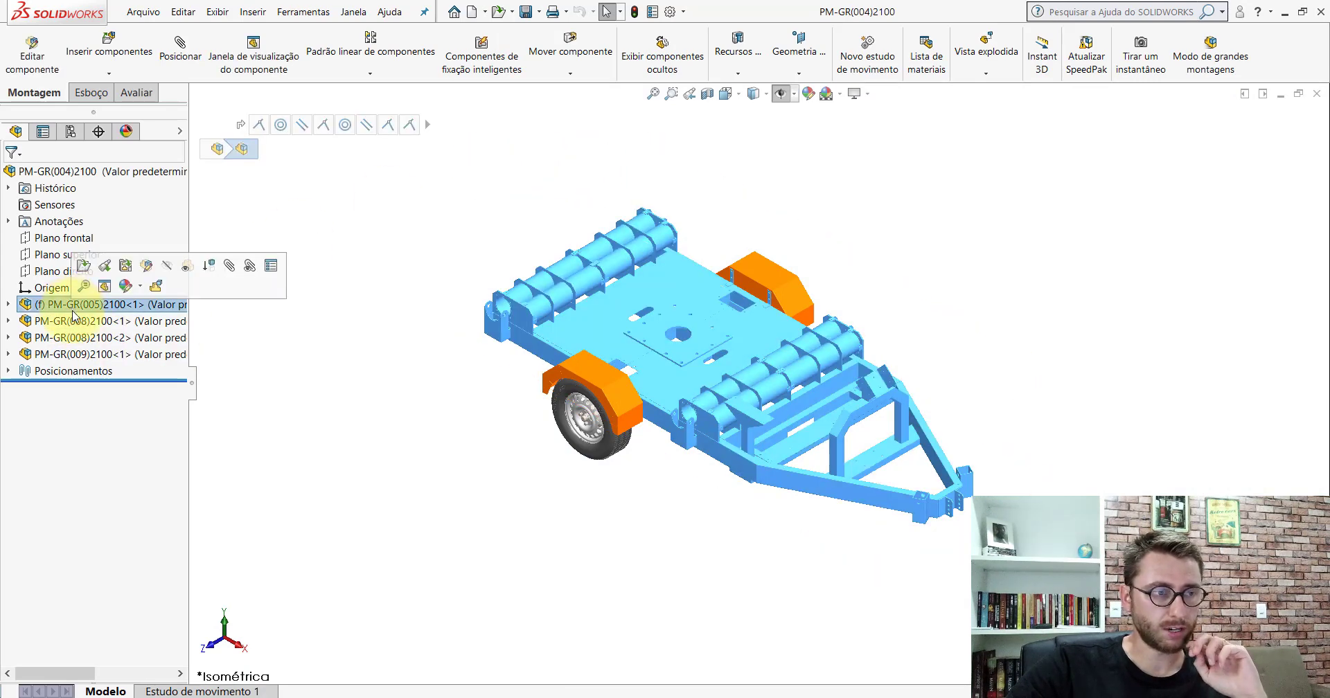
left_click(77, 322)
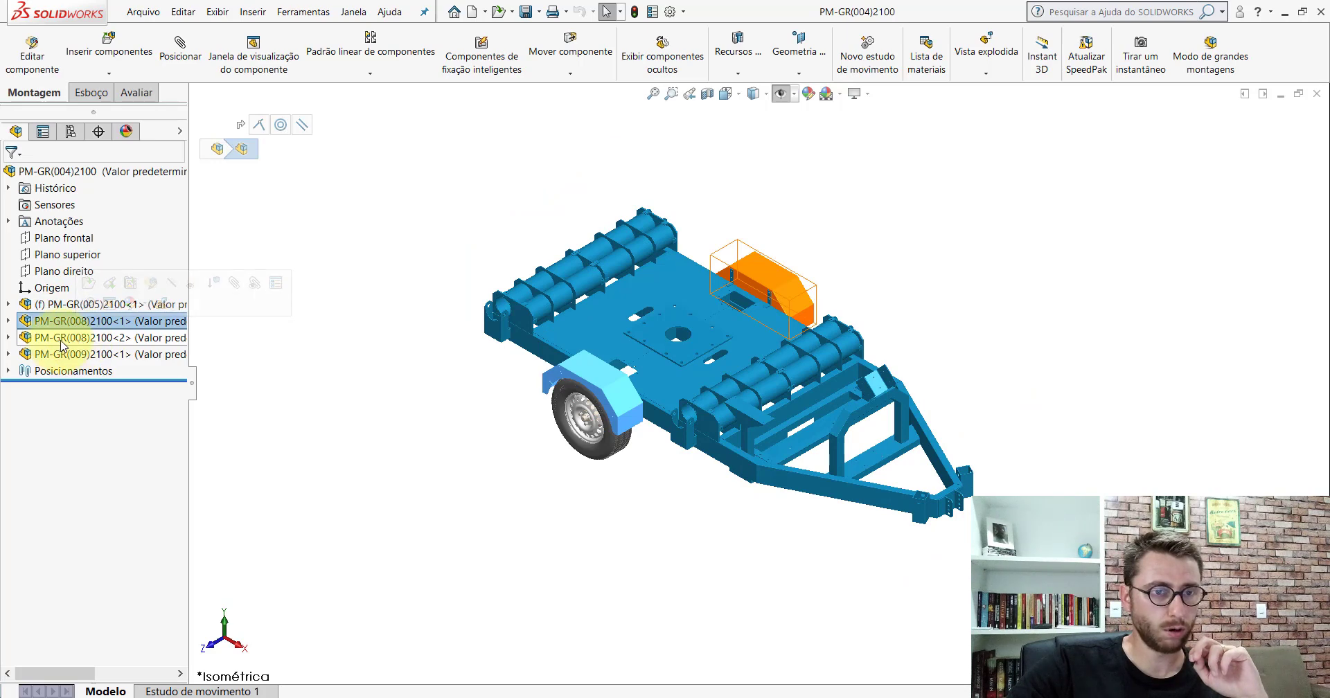
left_click(62, 339)
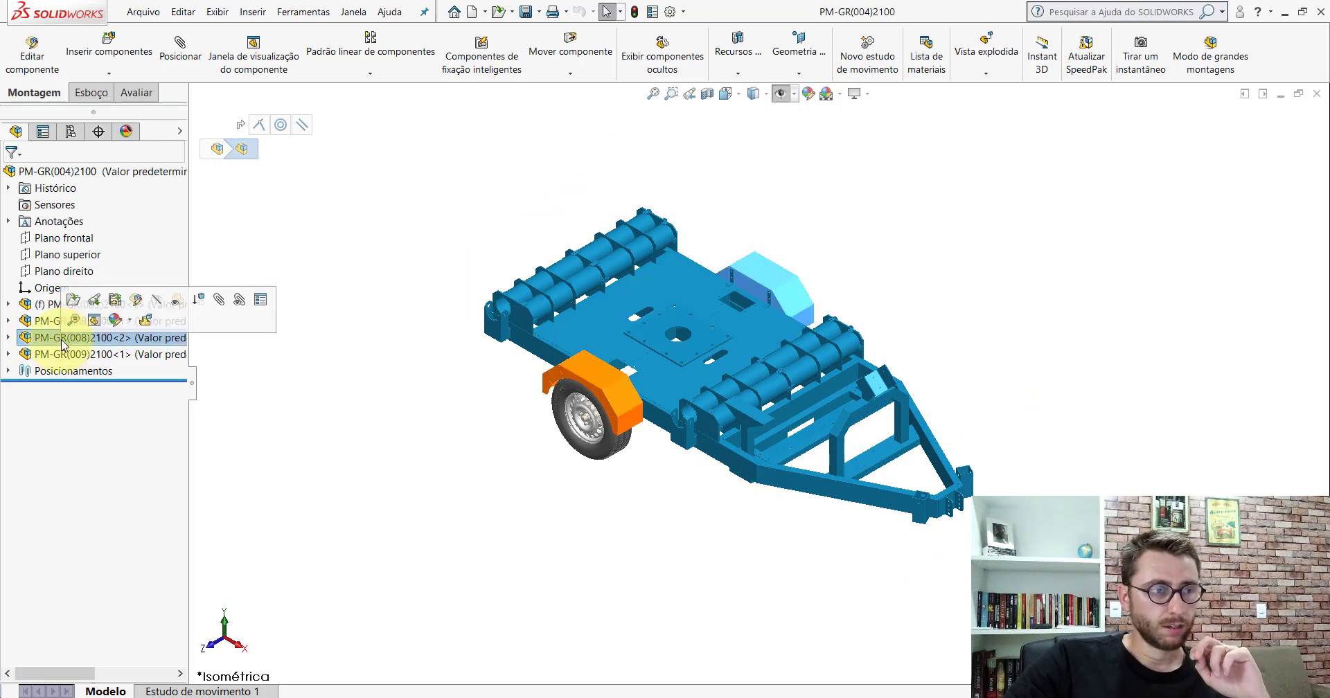
left_click(73, 320)
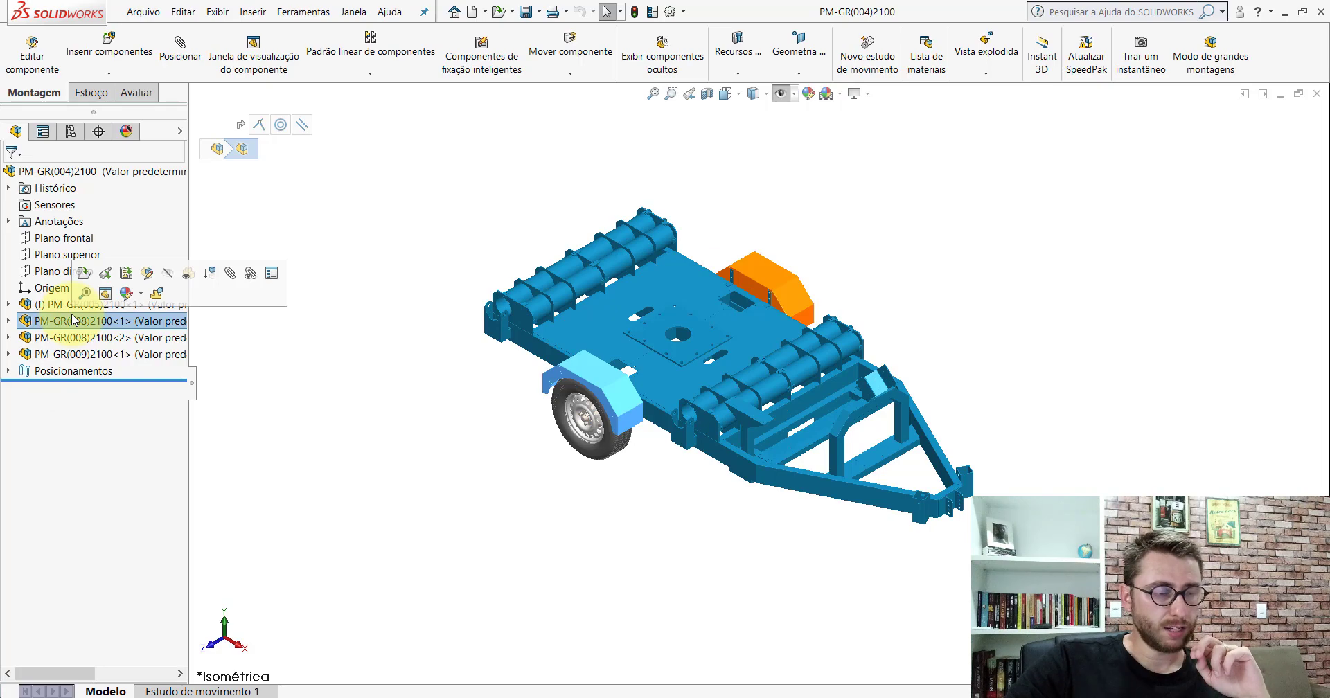
left_click(73, 338)
left_click(72, 356)
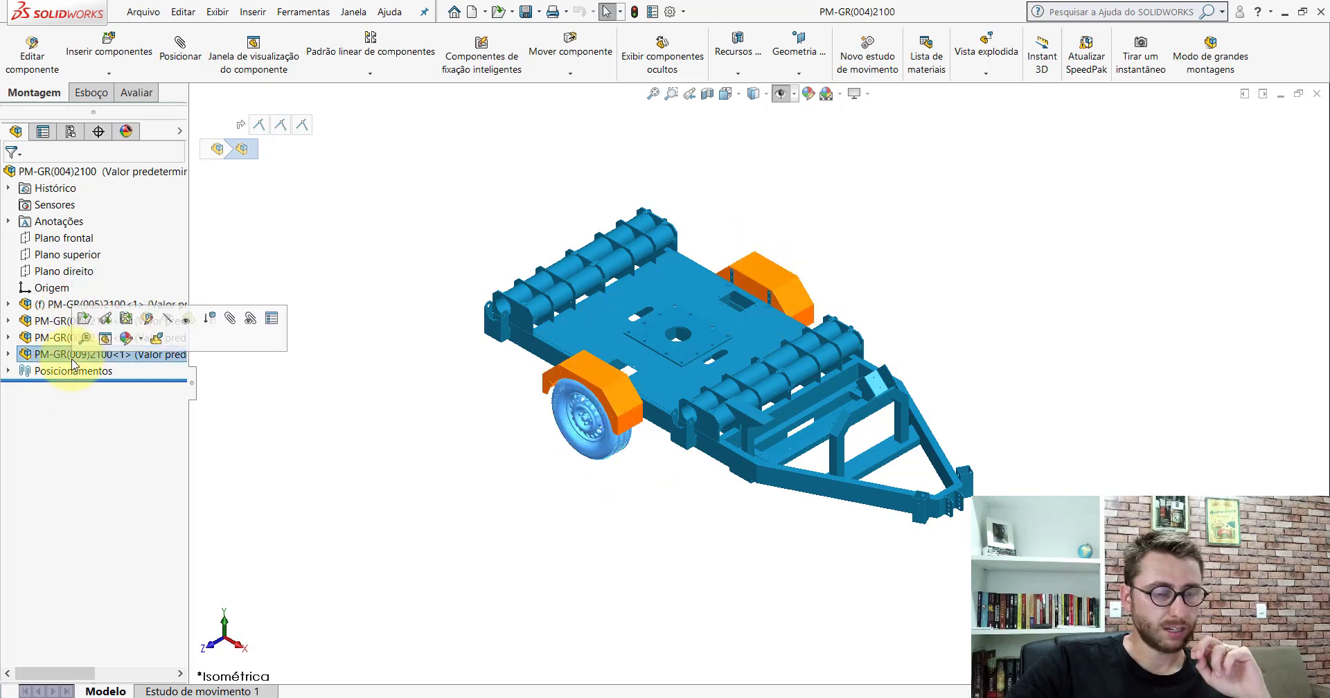
- Rotate the trailer to view its underside and wheels, then clear the selection
scroll(647, 375, "down", 5)
middle_click_drag(644, 282, 624, 65)
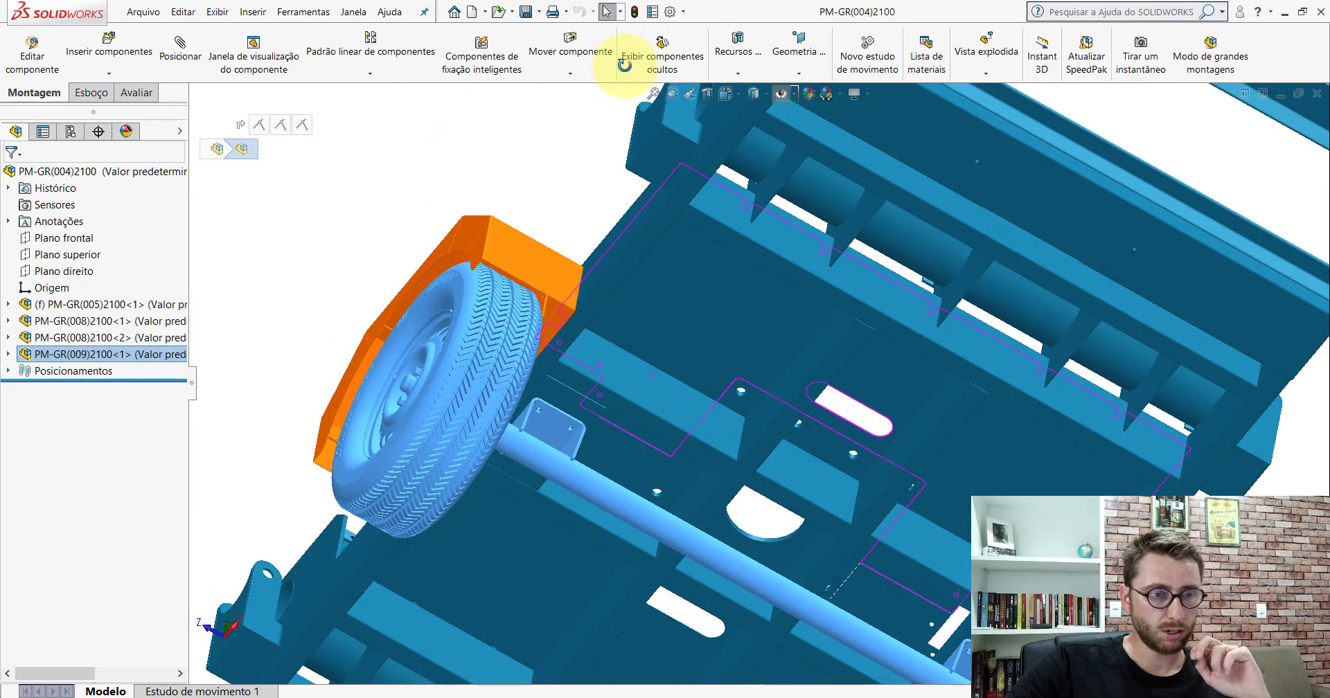
scroll(659, 288, "up", 5)
middle_click_drag(659, 288, 796, 466)
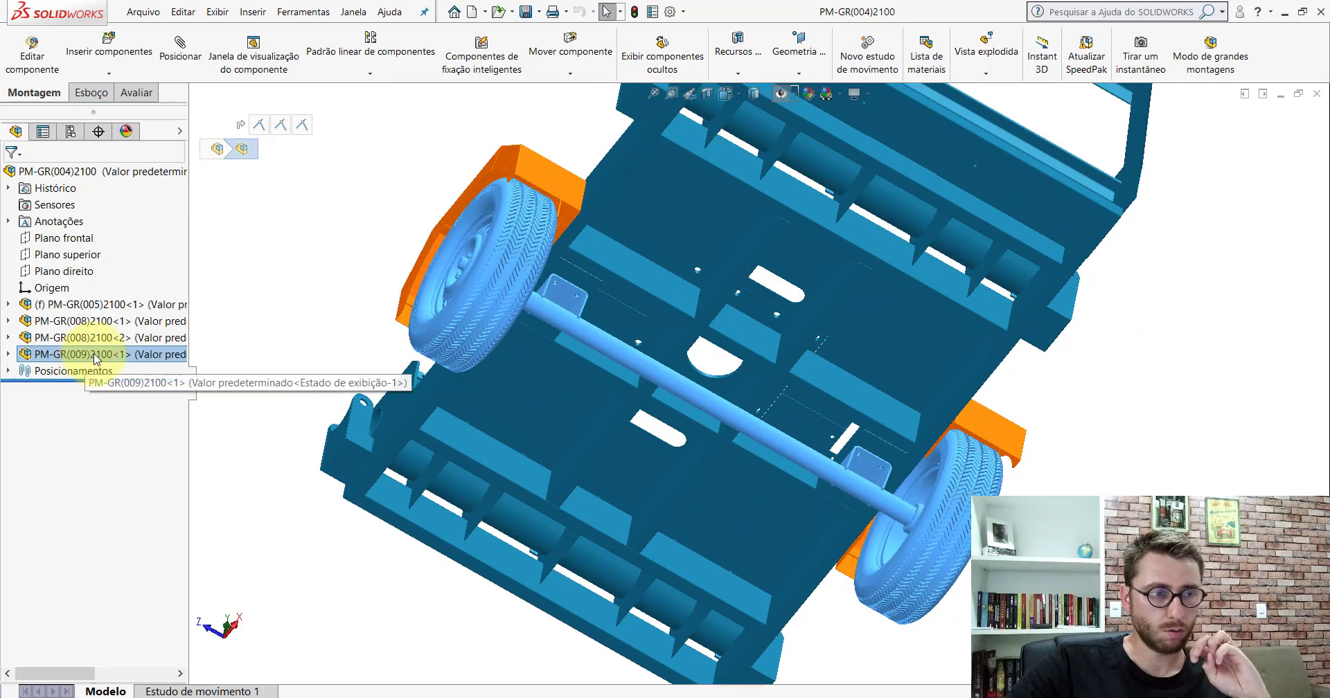
key("Escape")
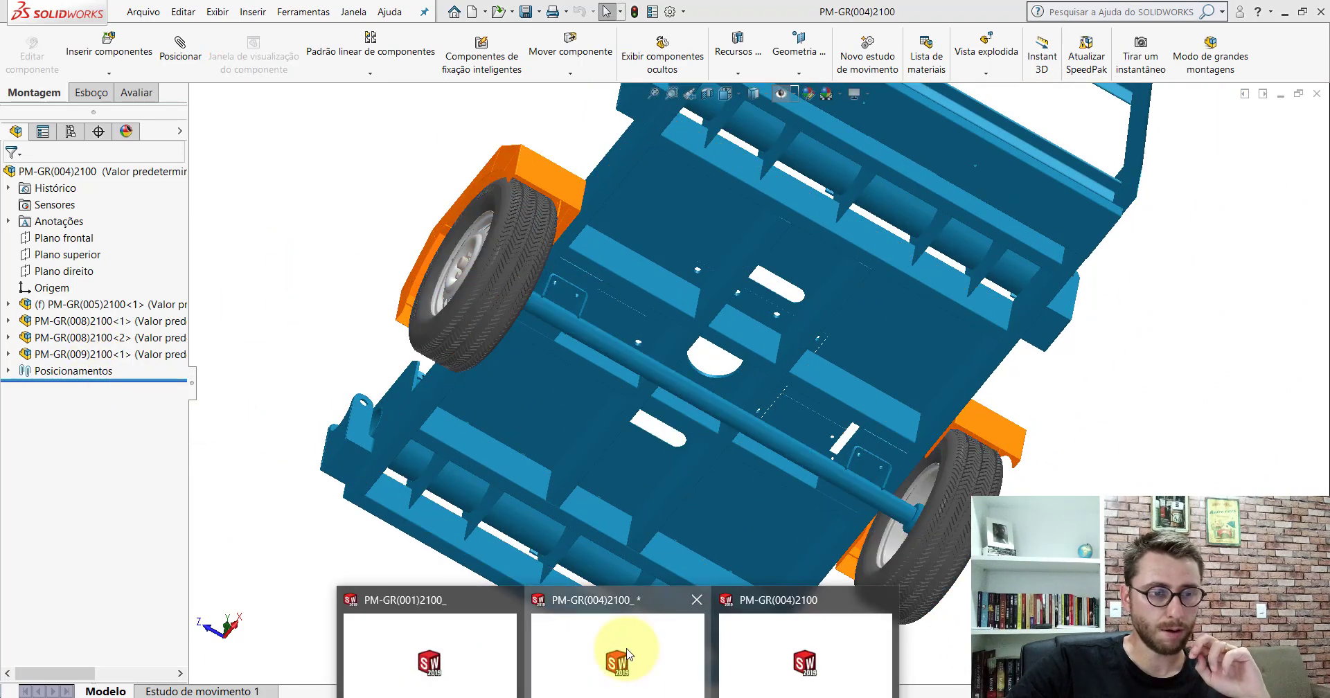
- Locate the PP-GR(007)2100 side covers in folder 007 of the PM-GR(004)2100_ window
left_click(627, 655)
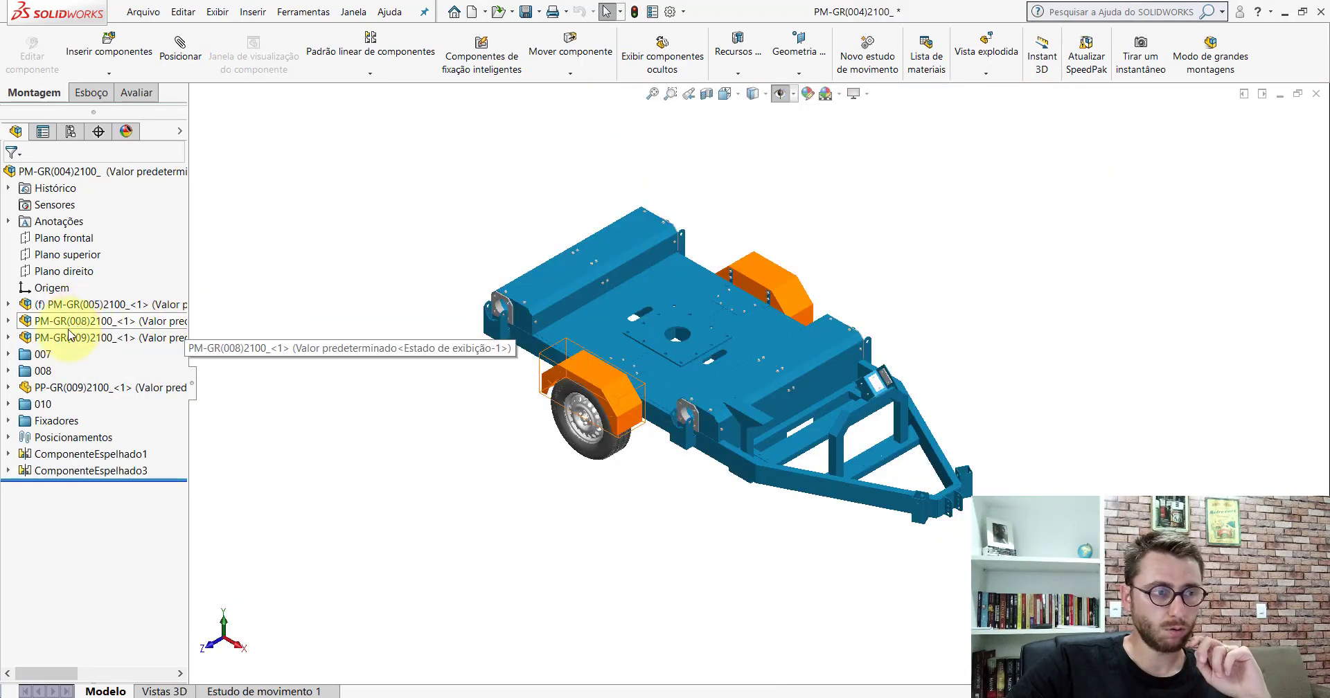
left_click_drag(69, 336, 45, 353)
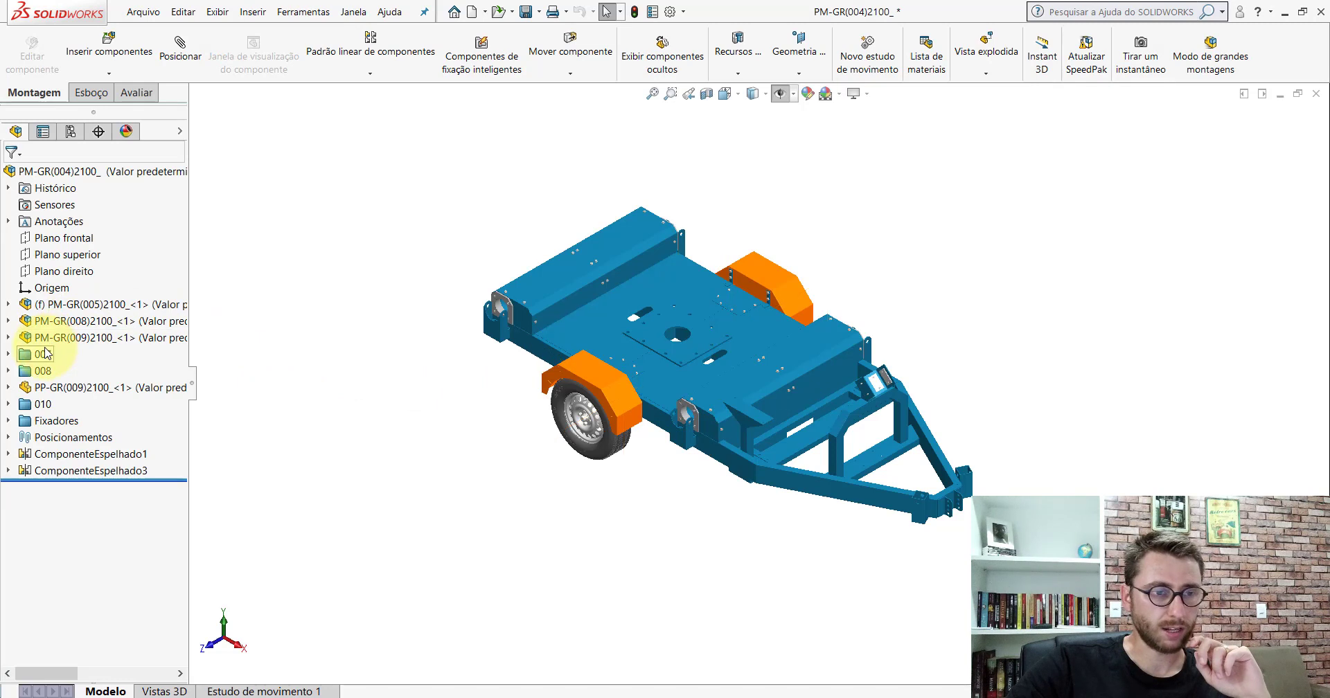
left_click(8, 354)
left_click(90, 371)
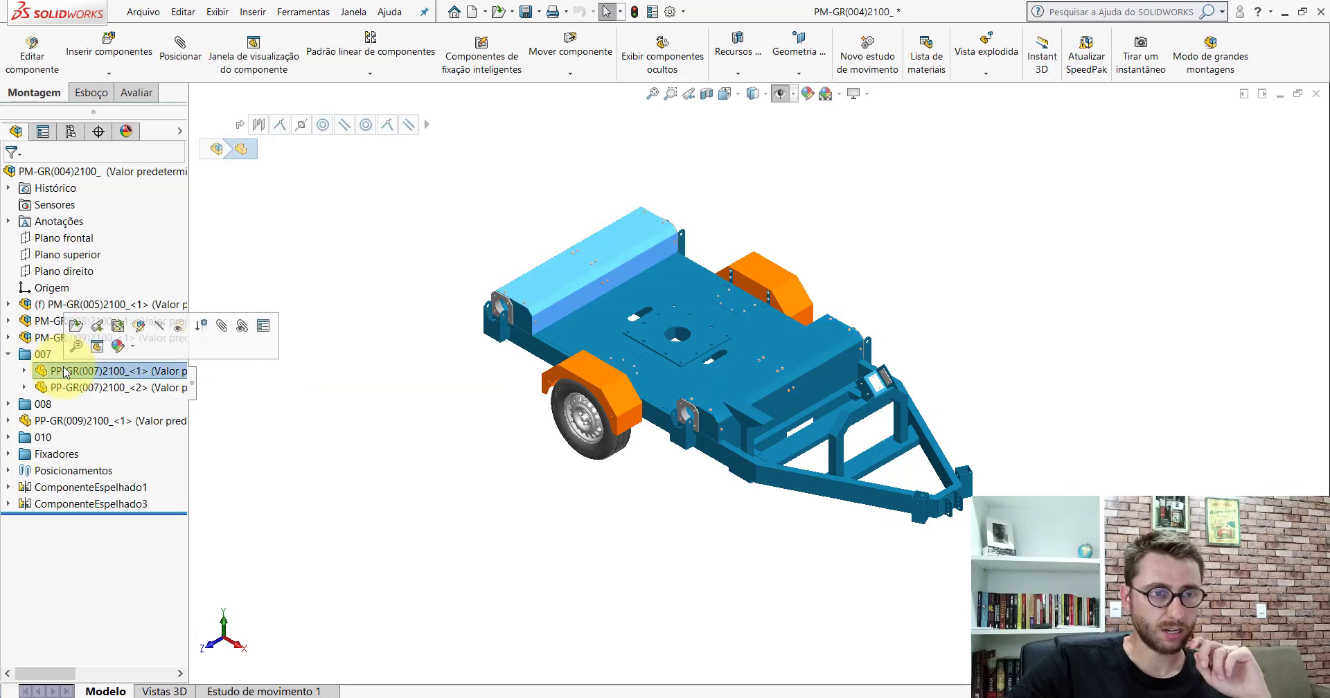
scroll(641, 282, "down", 5)
scroll(598, 295, "up", 3)
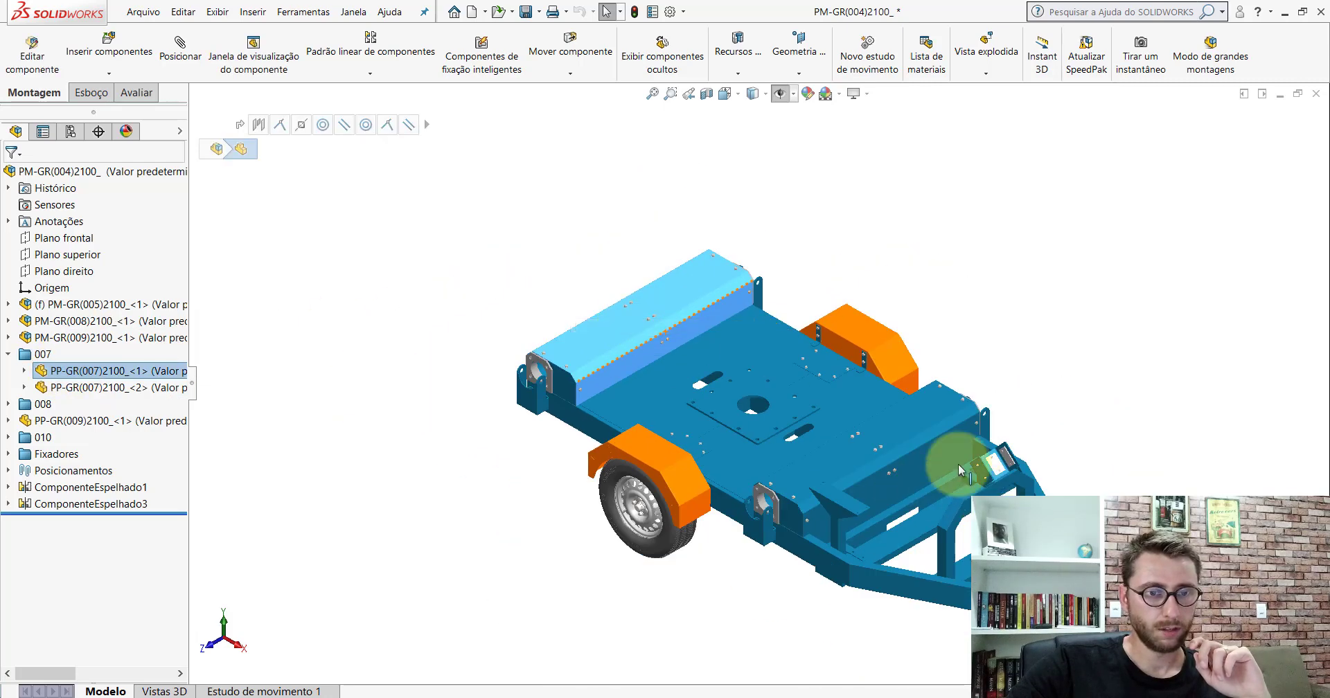
left_click(9, 353)
- Clear the selection and return to the new PM-GR(004)2100 assembly window
left_click(593, 653)
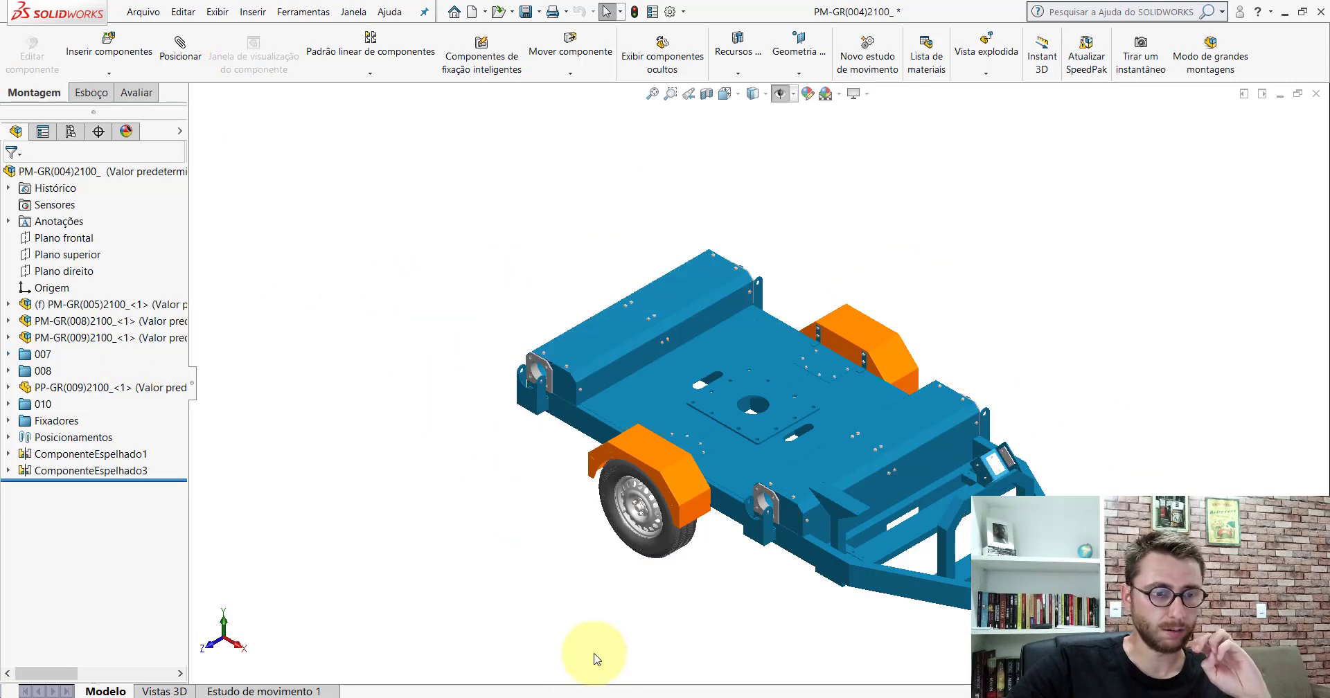
left_click(762, 638)
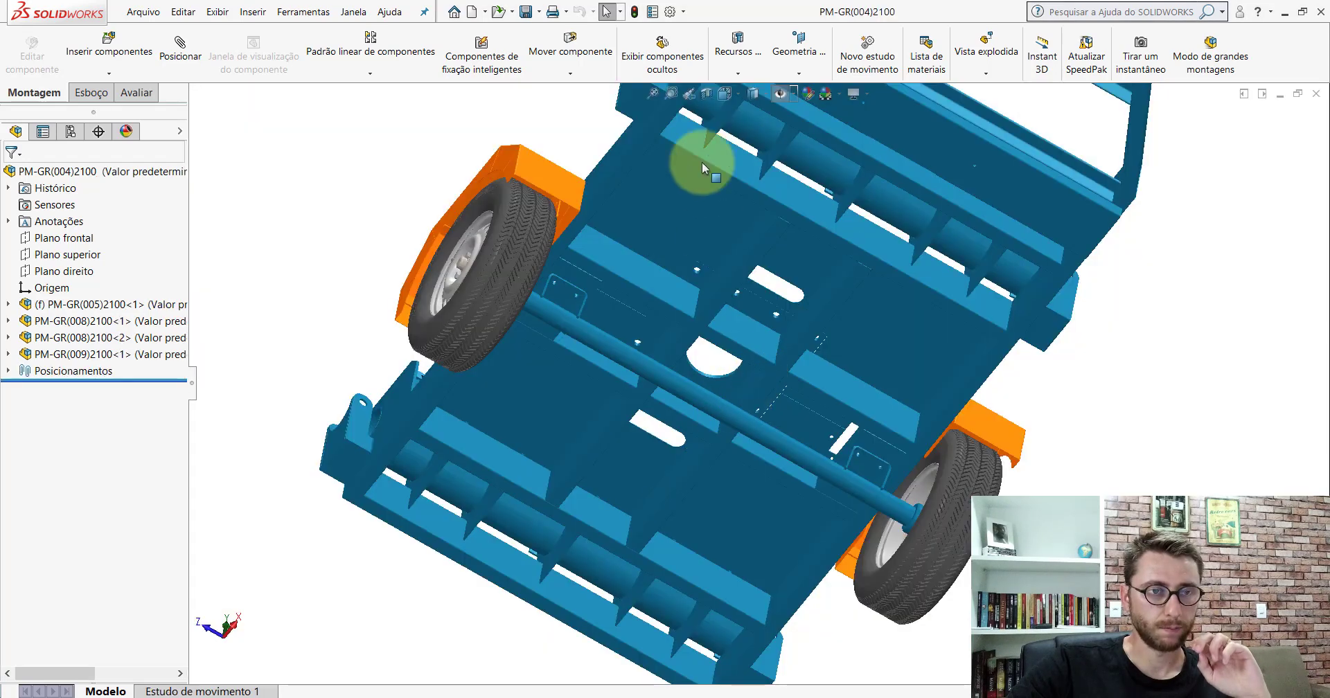
left_click(731, 94)
- Reset to isometric, then insert PP-GR(007)2100 from Desktop > PM-GR(001)2100 above the frame
left_click(781, 158)
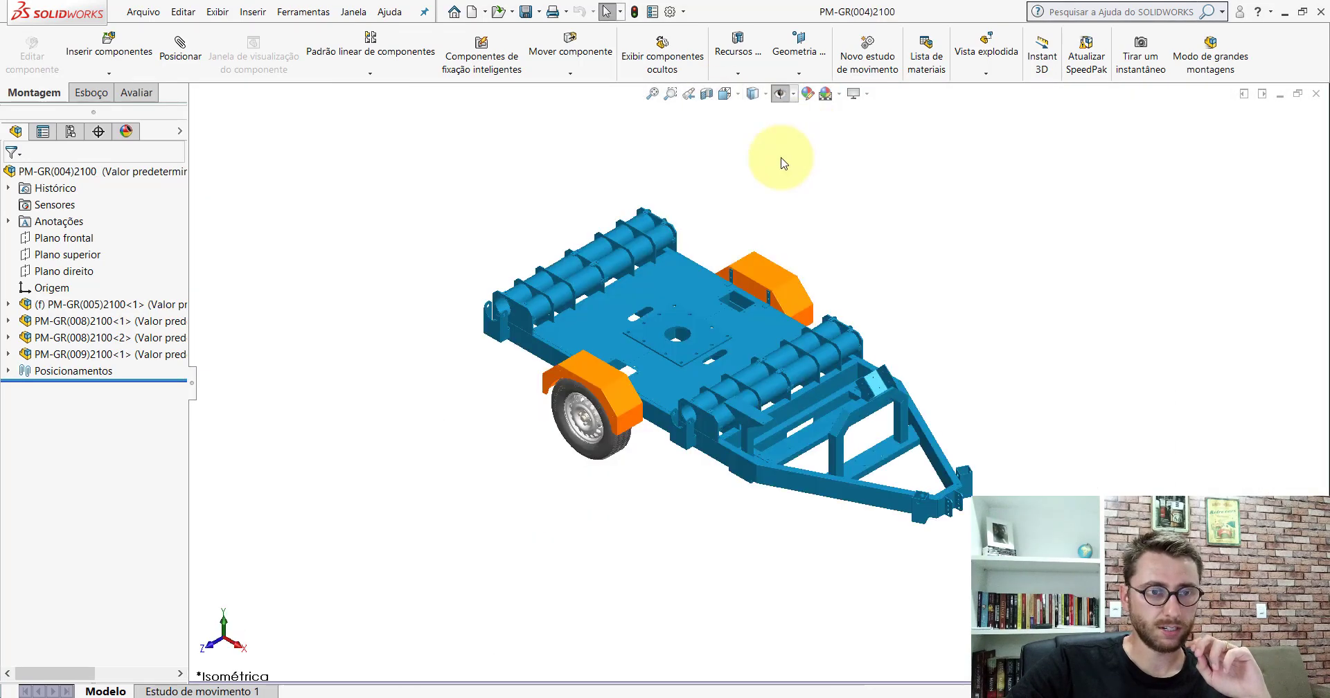
left_click(107, 42)
left_click(83, 475)
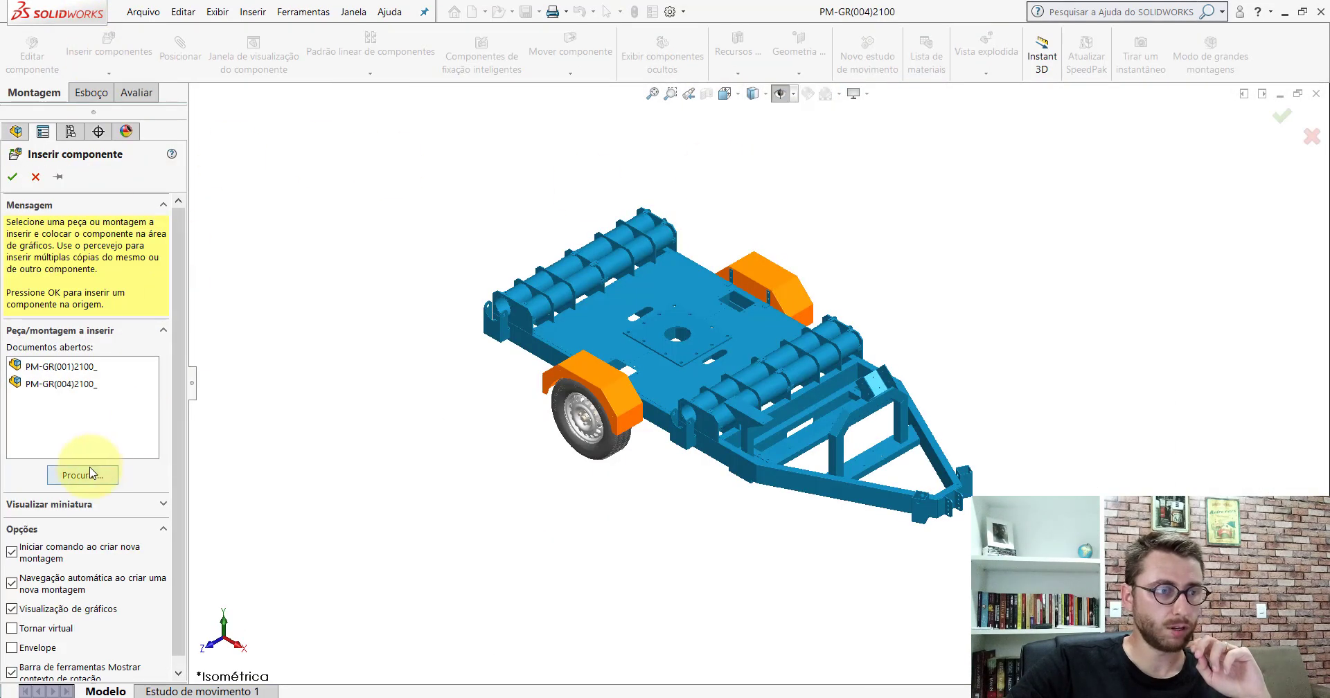
left_click(838, 473)
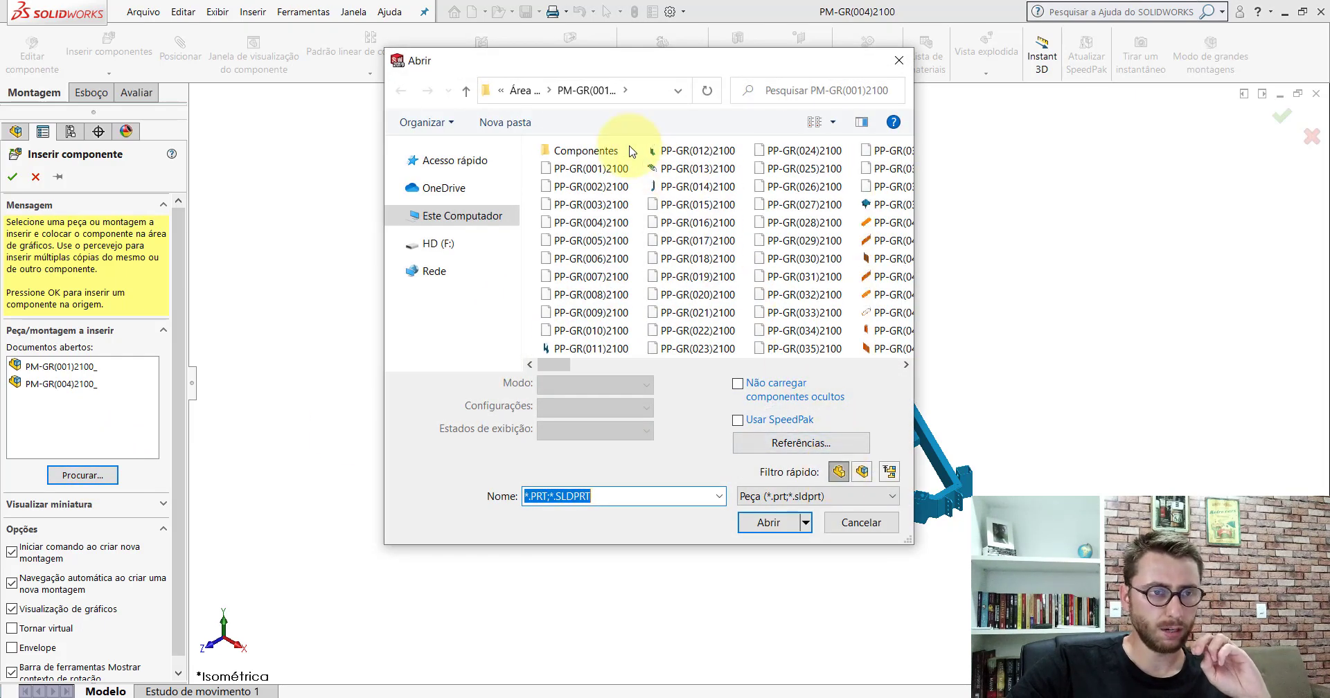
left_click(393, 162)
left_click(422, 178)
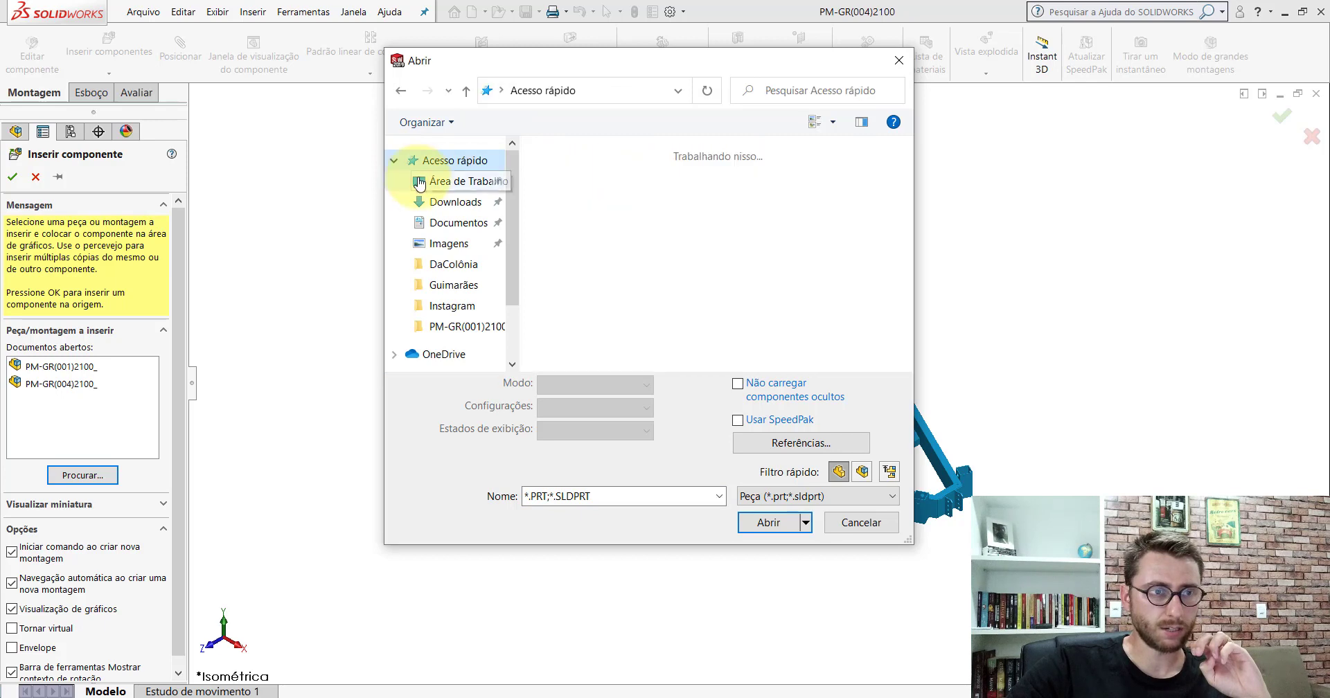
left_click(394, 160)
double_click(601, 155)
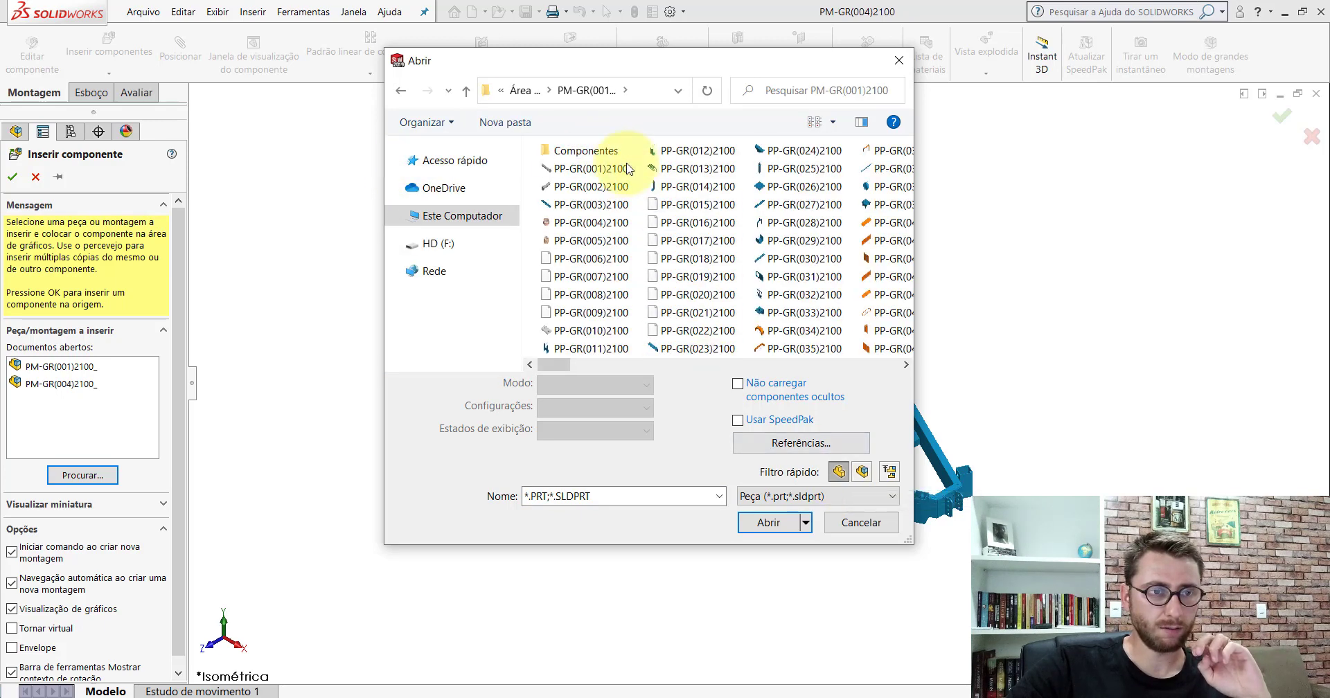
double_click(589, 295)
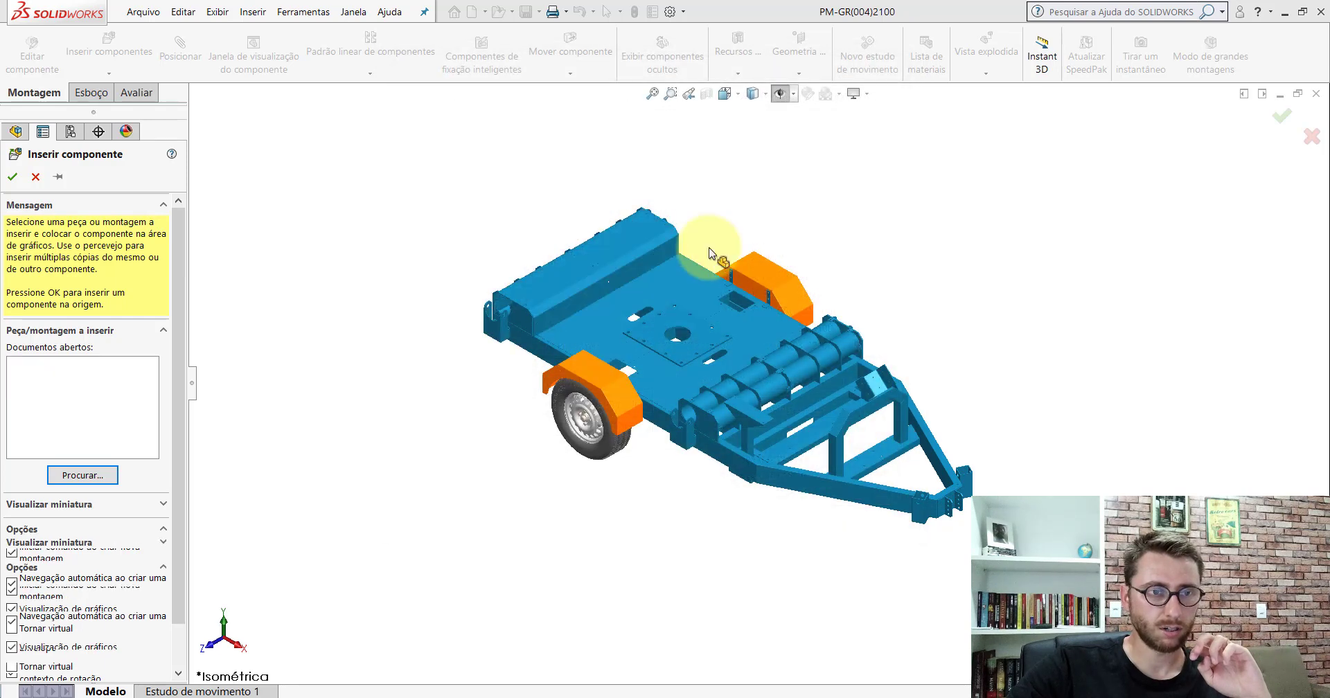
scroll(564, 223, "down", 3)
scroll(541, 211, "down", 2)
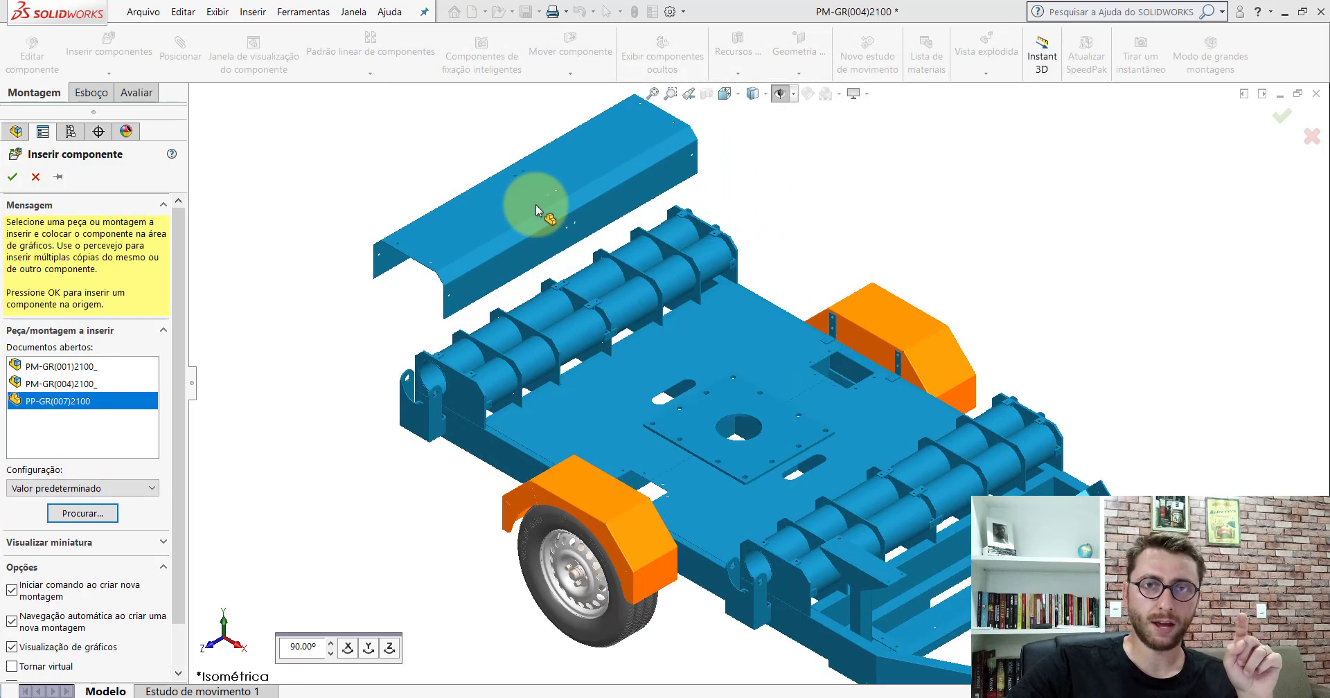
left_click(500, 210)
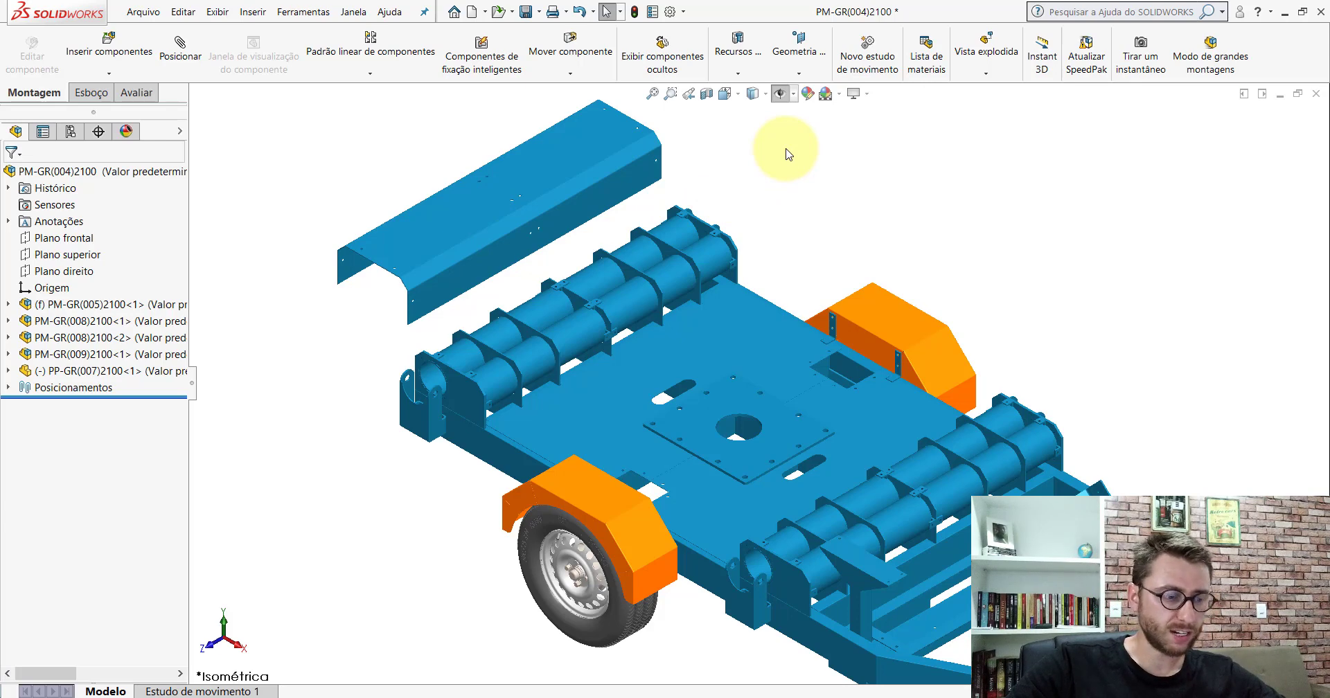
- Isolate one PP-GR(032)2100 flange plate together with the PP-GR(007)2100 cover
scroll(641, 345, "down", 5)
left_click(527, 267)
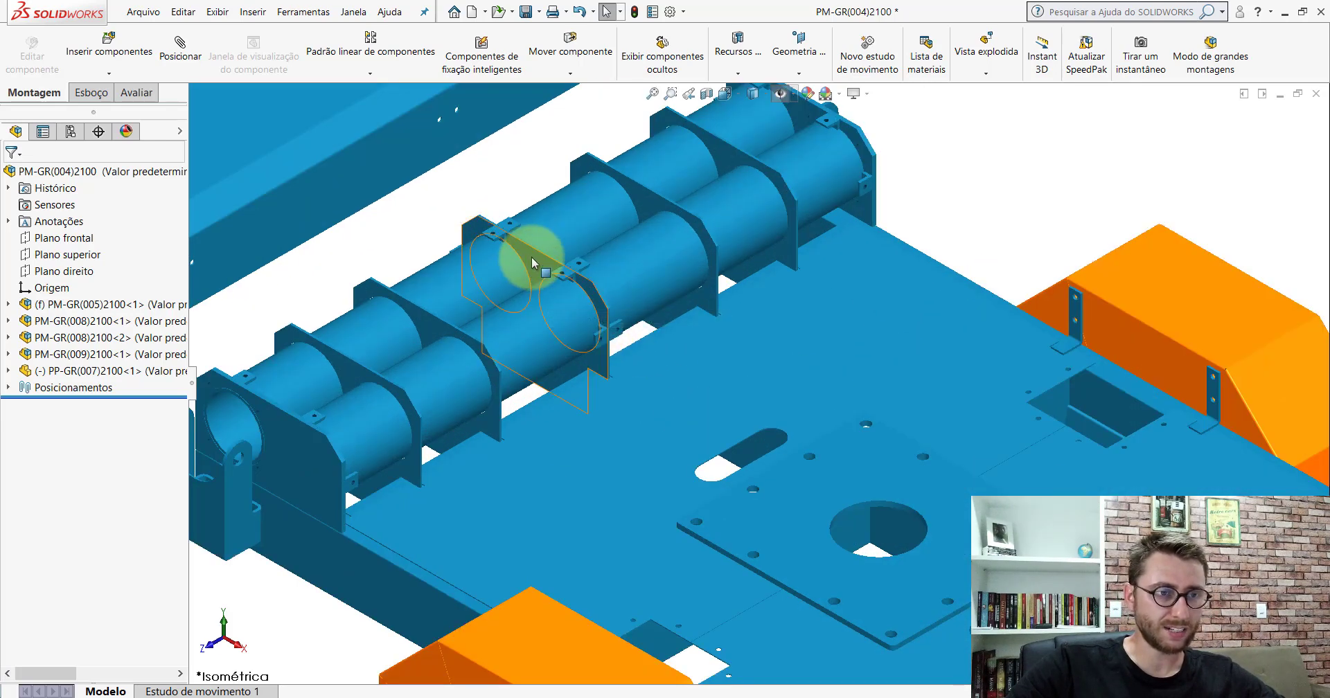
scroll(530, 257, "up", 3)
scroll(497, 279, "up", 2)
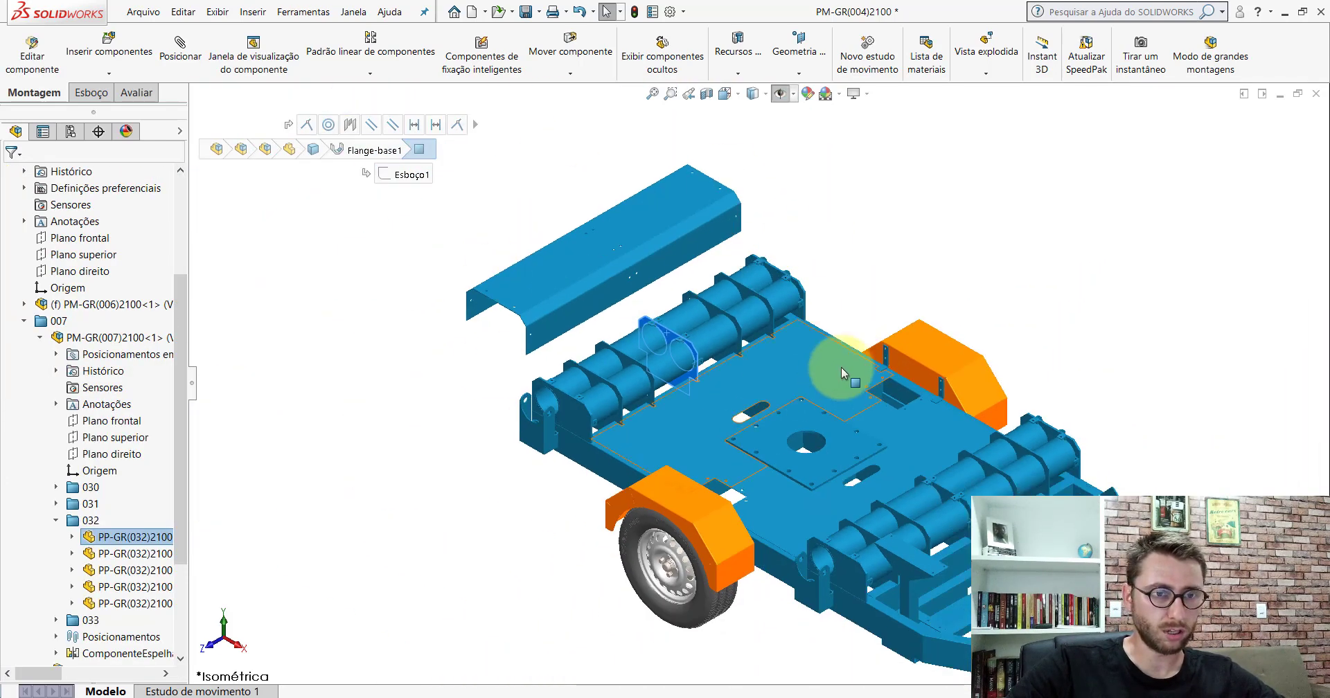
left_click(884, 266)
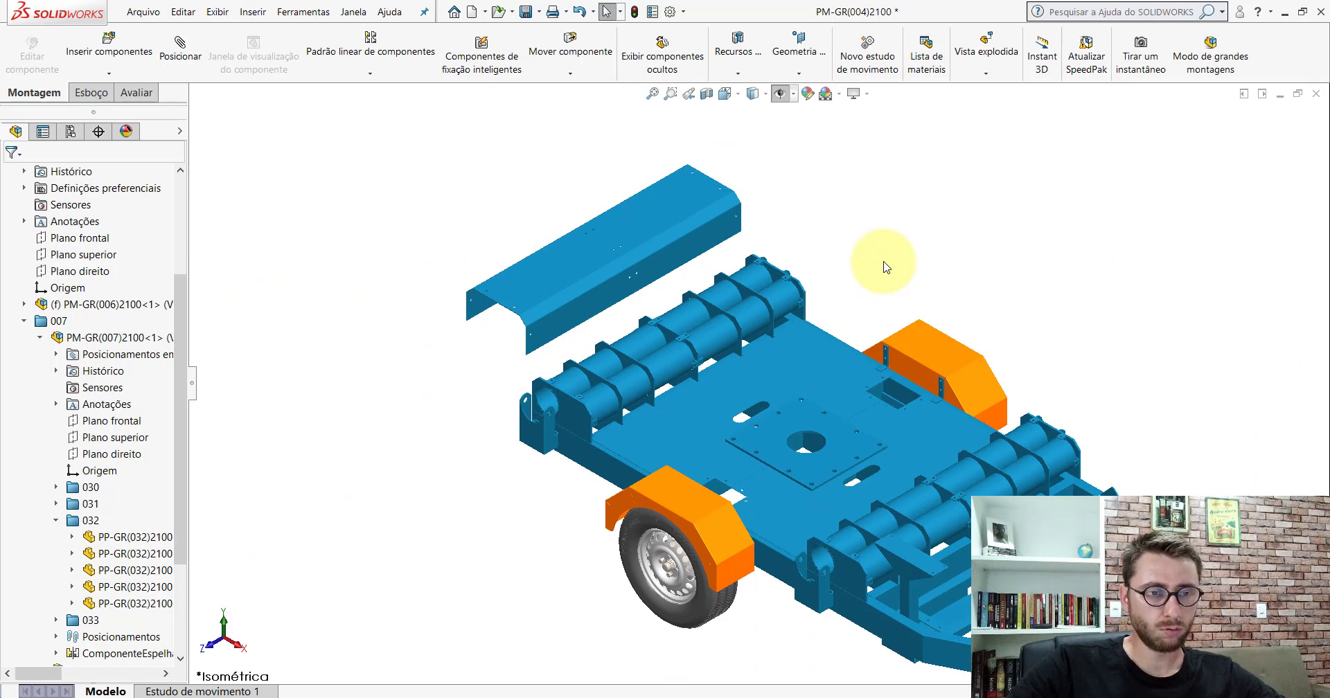
scroll(683, 356, "down", 3)
scroll(685, 332, "down", 2)
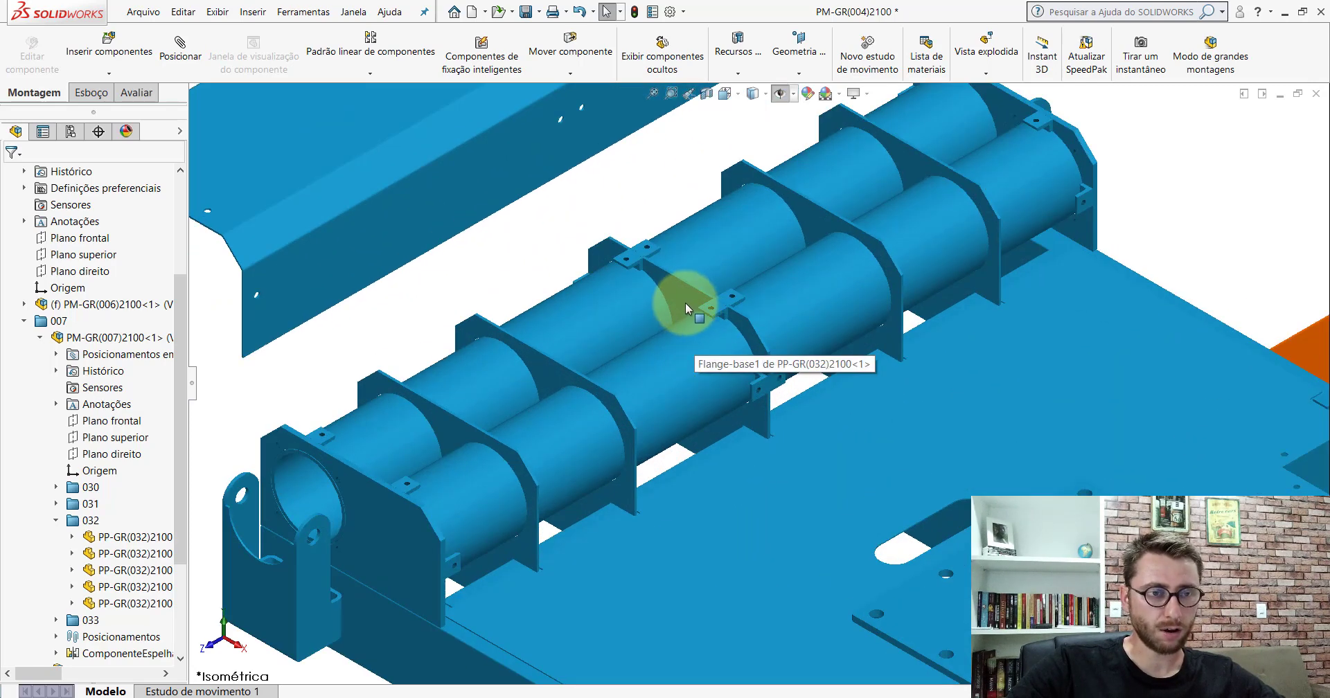
left_click(672, 291)
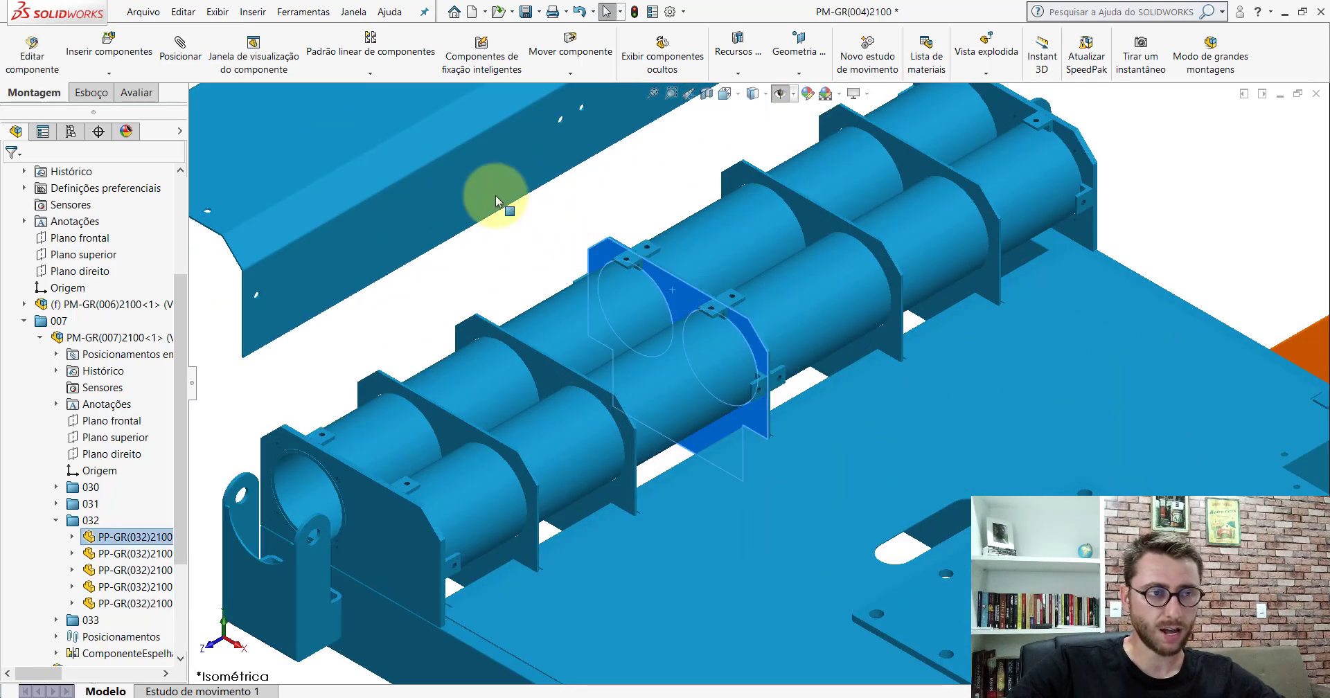
right_click(454, 173)
left_click(499, 277)
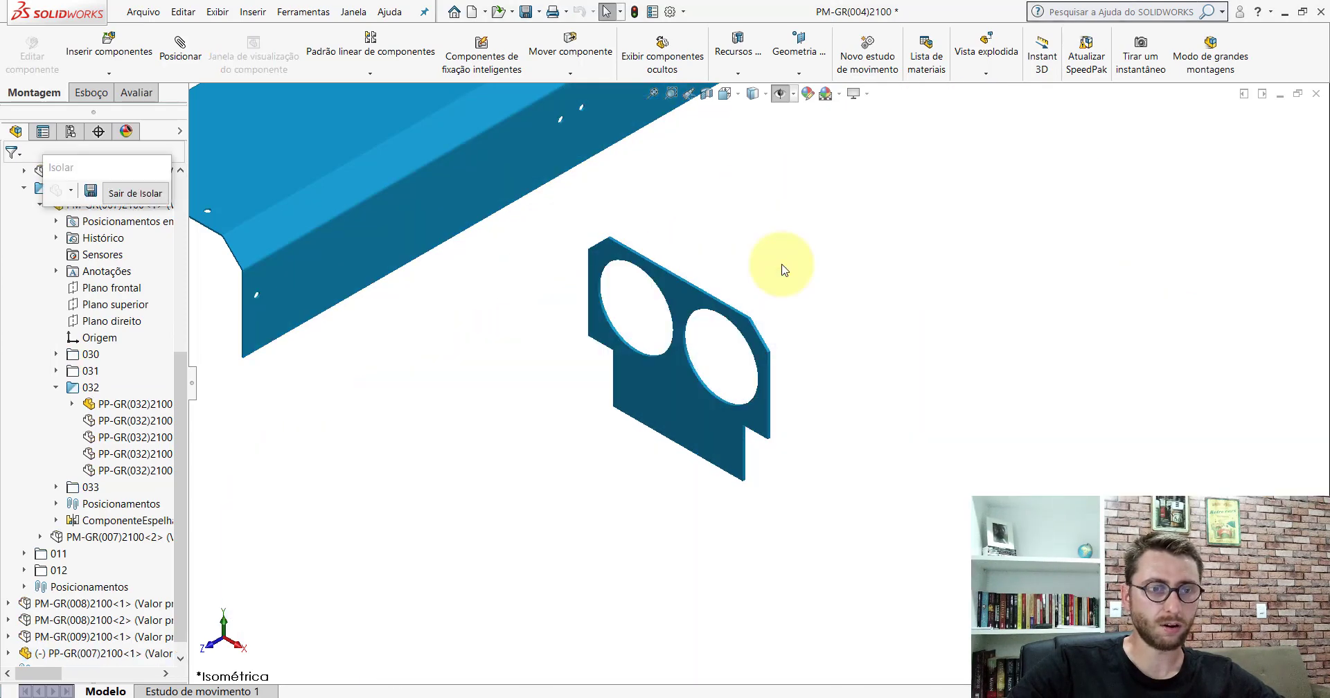
- Display the reference planes of the cover and the flange plate
scroll(781, 270, "up", 3)
scroll(765, 280, "down", 1)
scroll(720, 257, "down", 1)
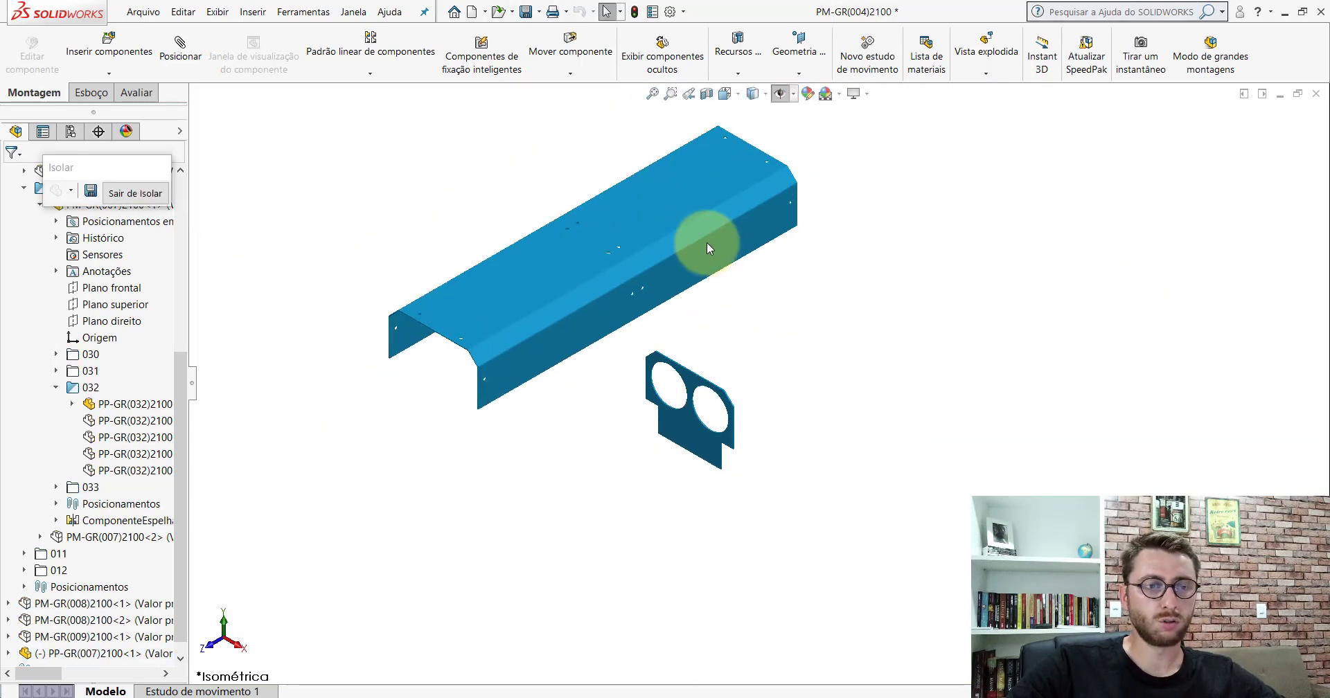
left_click(642, 187)
left_click(687, 421)
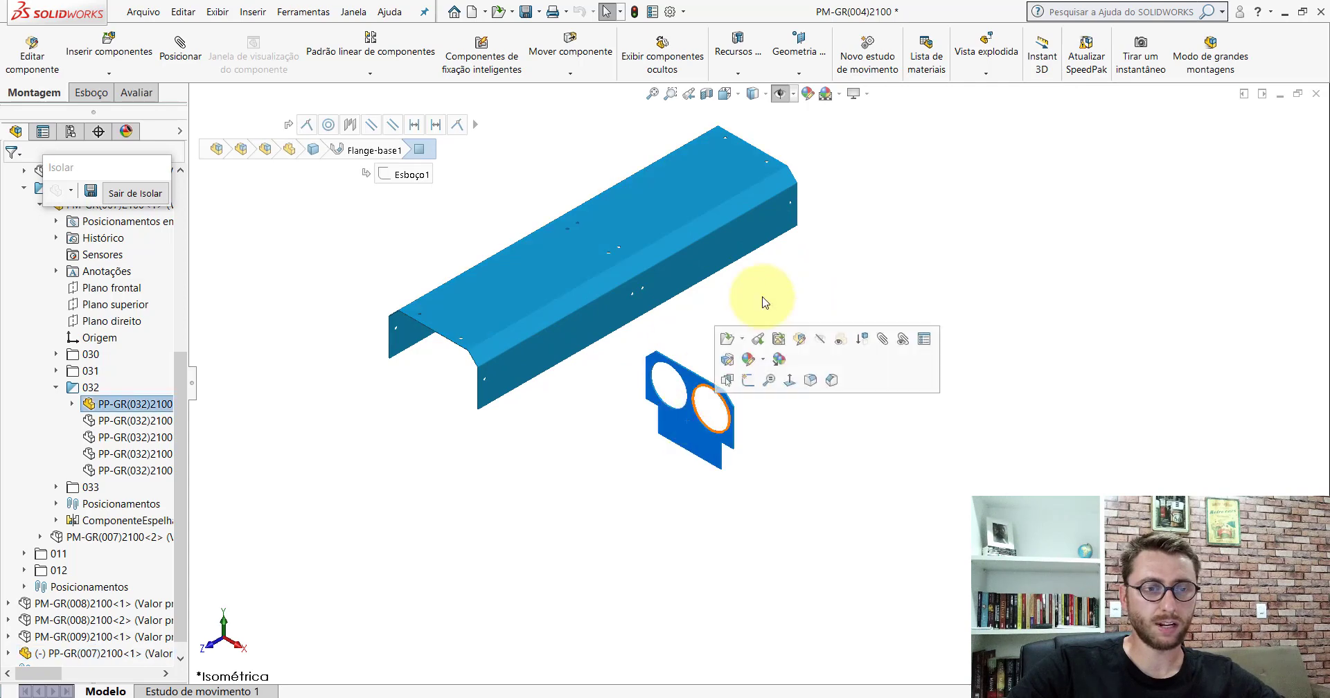
left_click(779, 95)
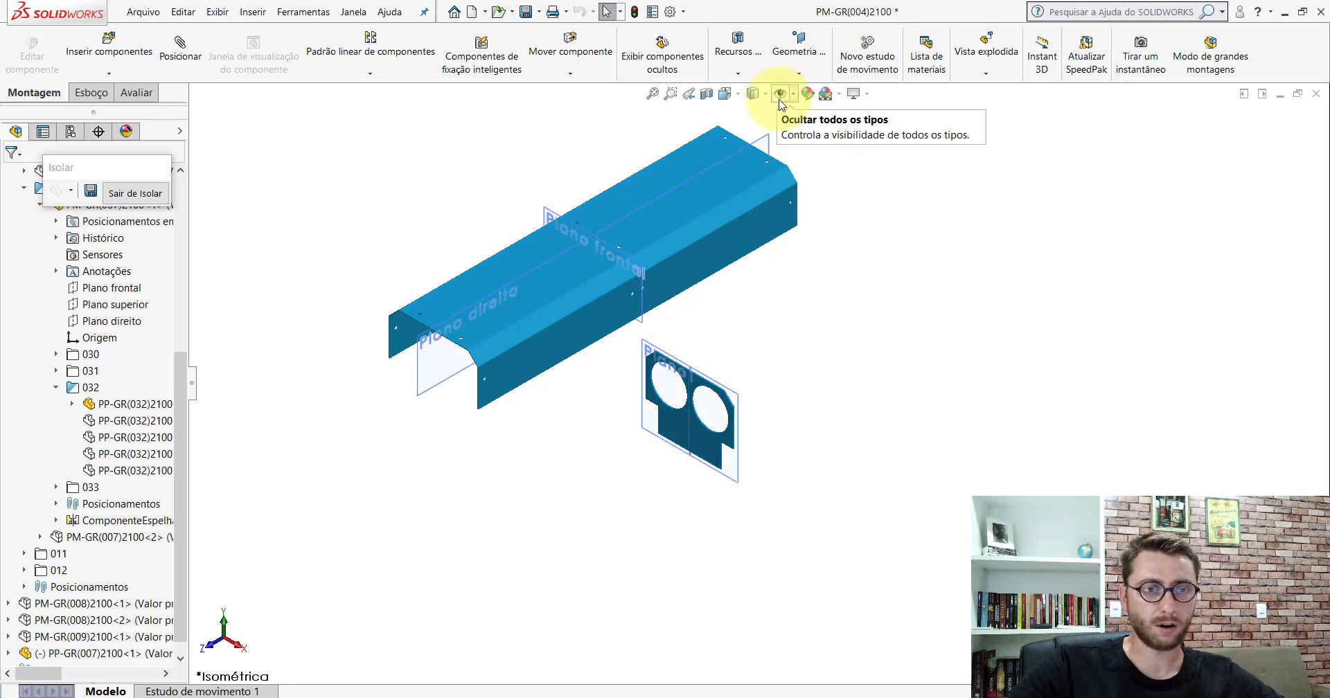
left_click(180, 45)
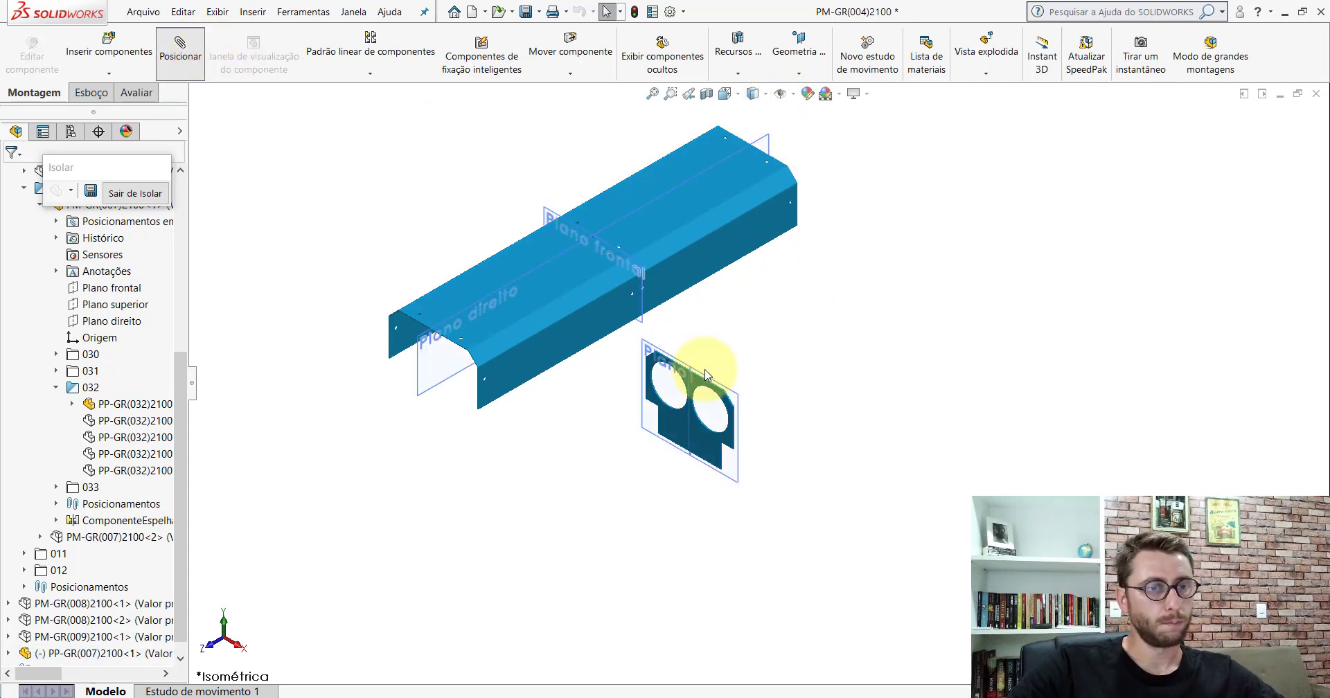
- Mate cover Plano frontal to plate Plano1, and both Plano direito planes, as coincident
scroll(706, 374, "down", 2)
left_click(618, 305)
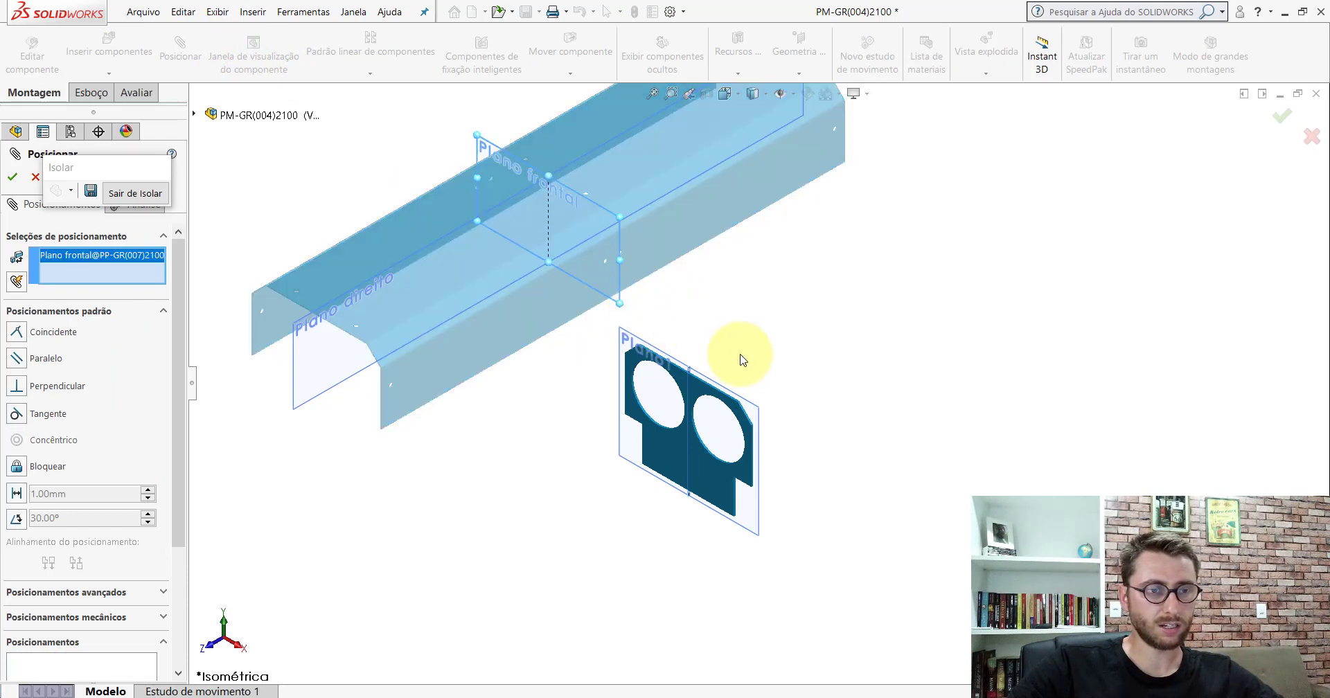
left_click(755, 409)
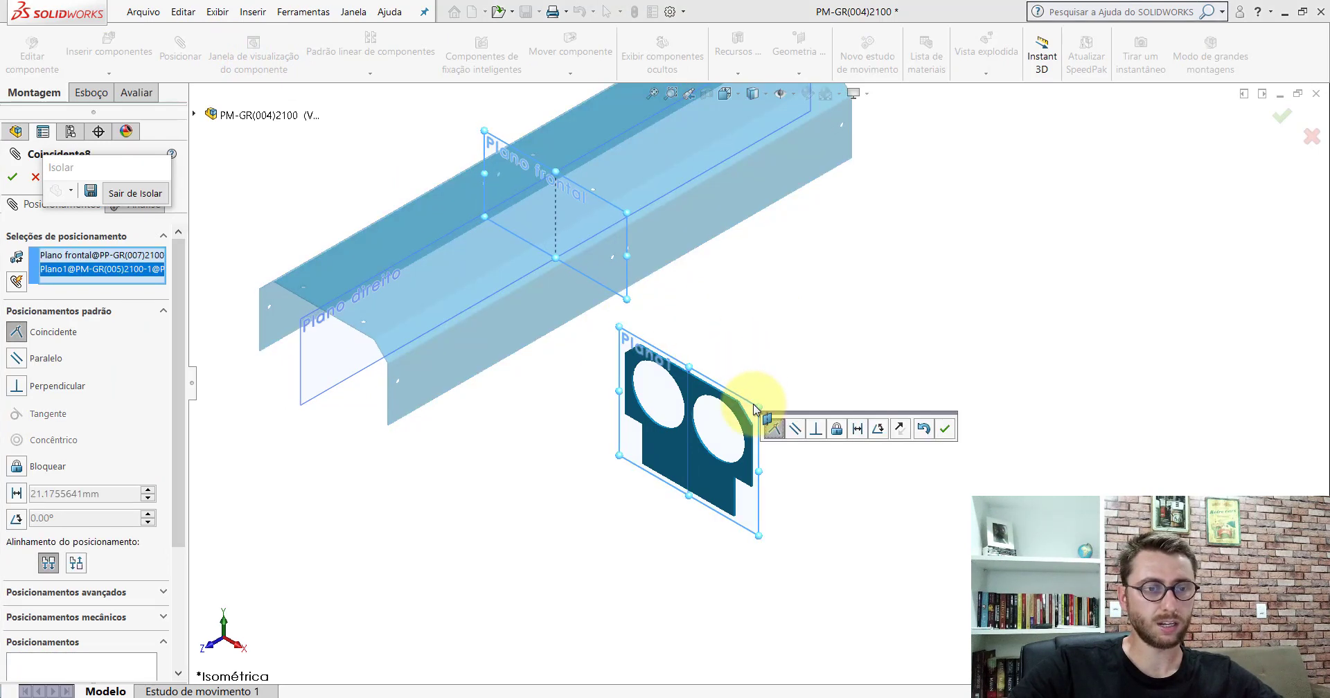
left_click(948, 431)
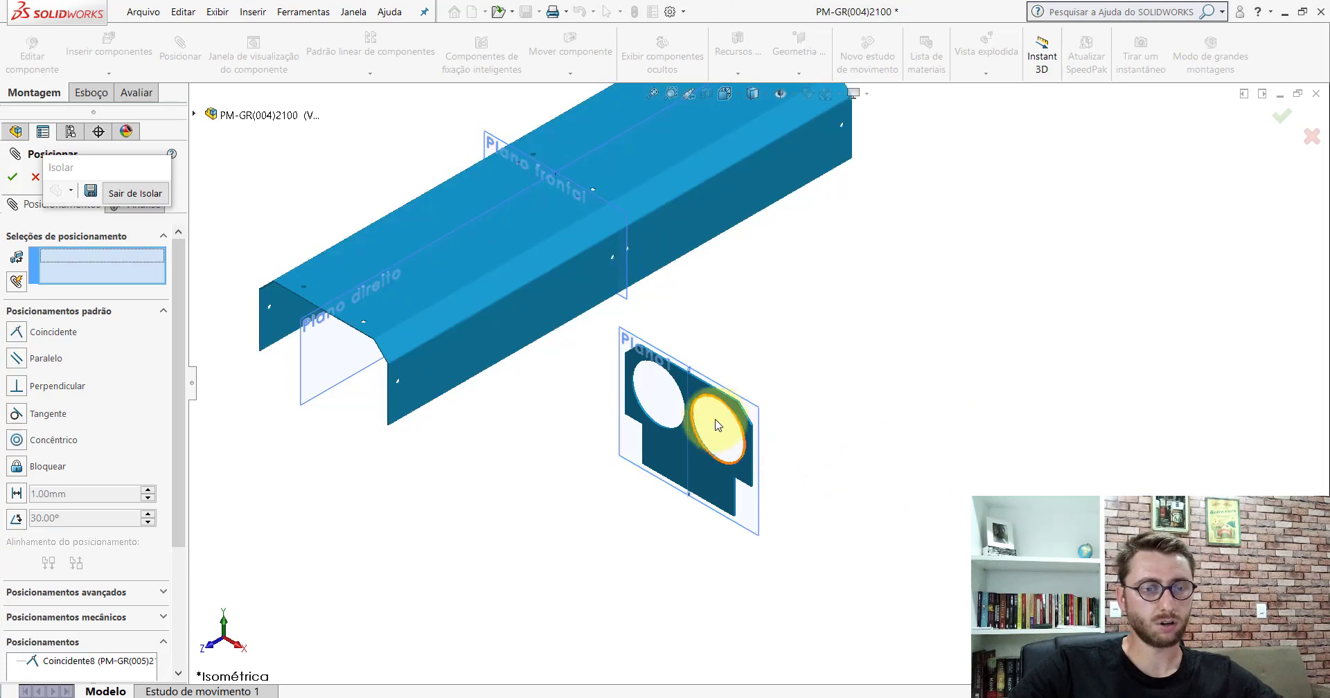
left_click(687, 394)
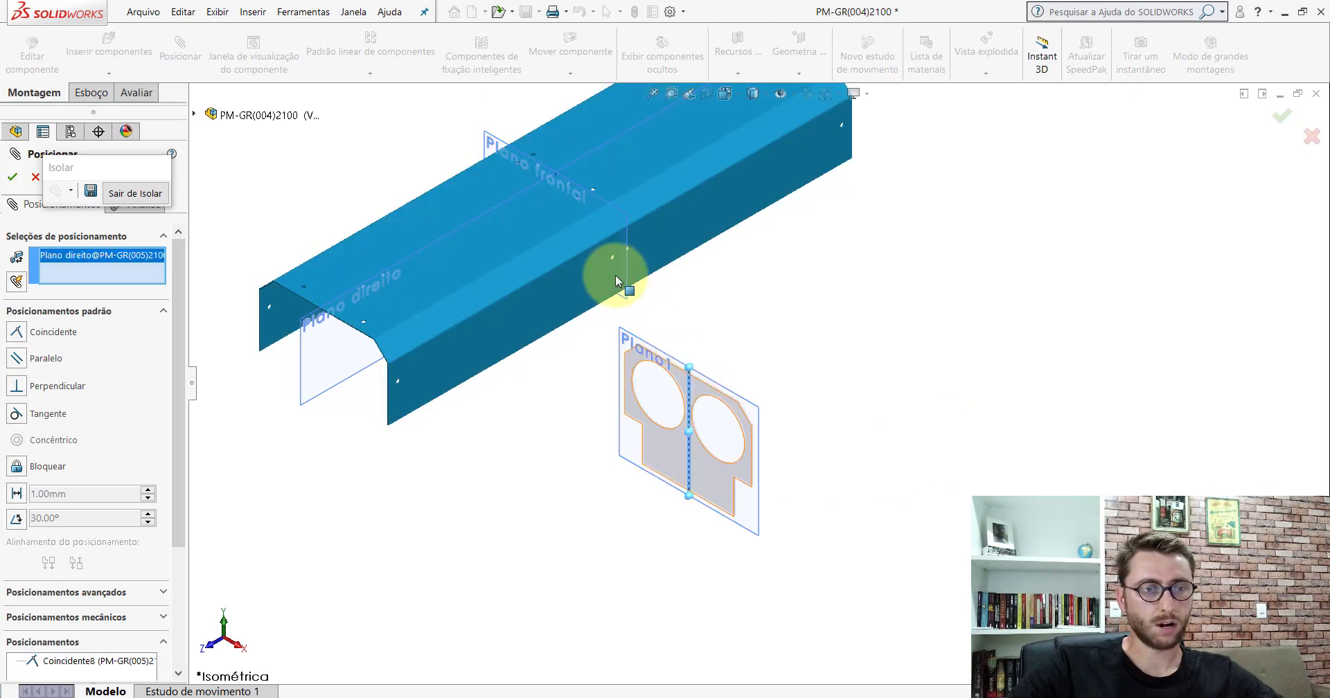
left_click(298, 365)
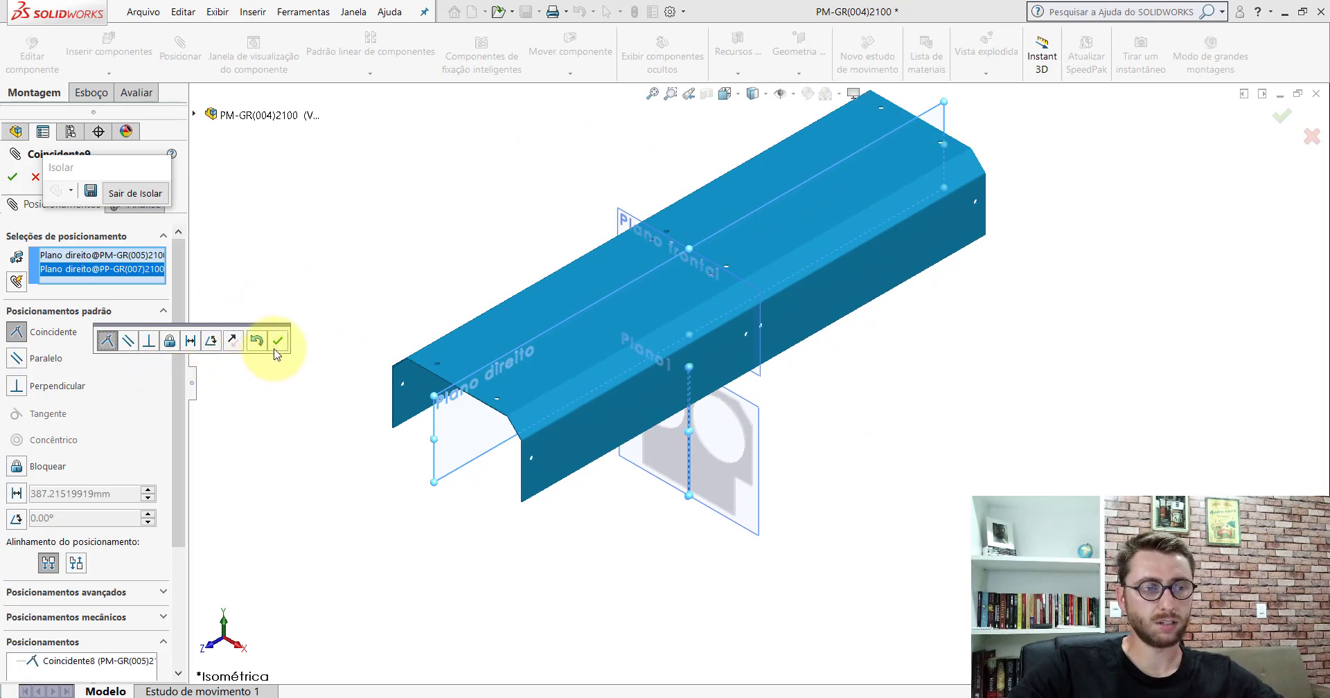
left_click(280, 343)
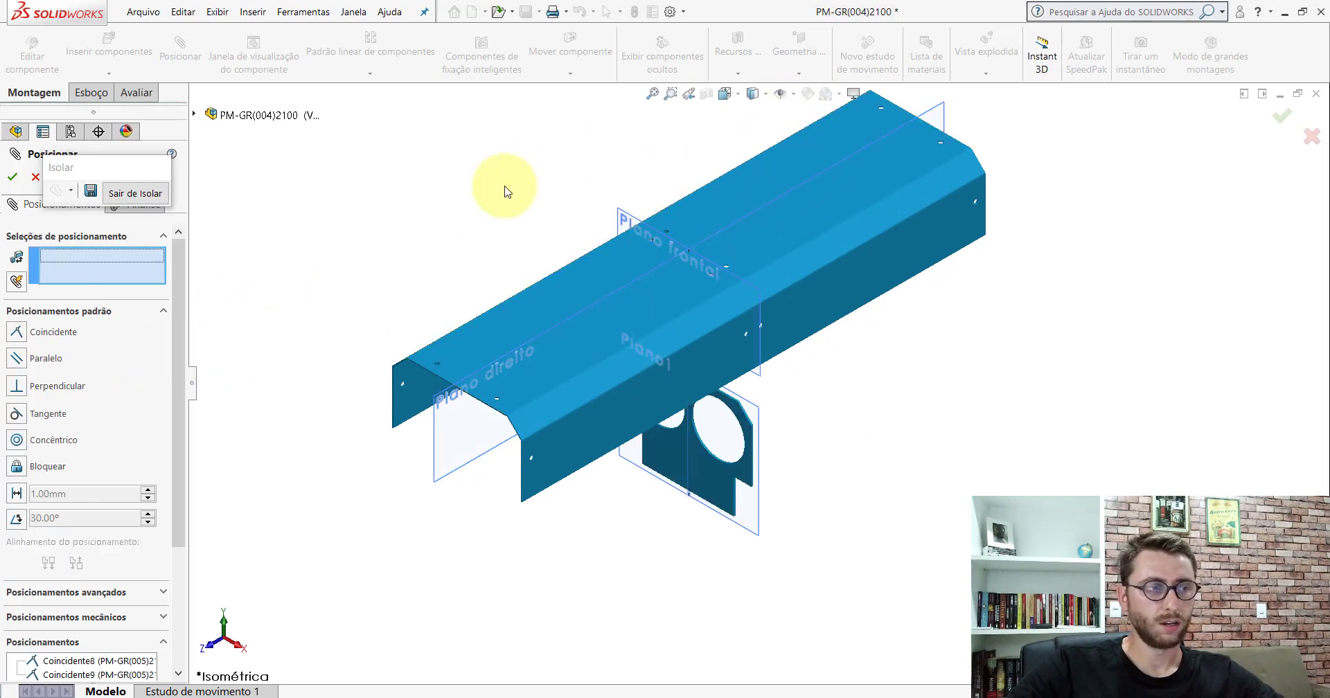
key("Escape")
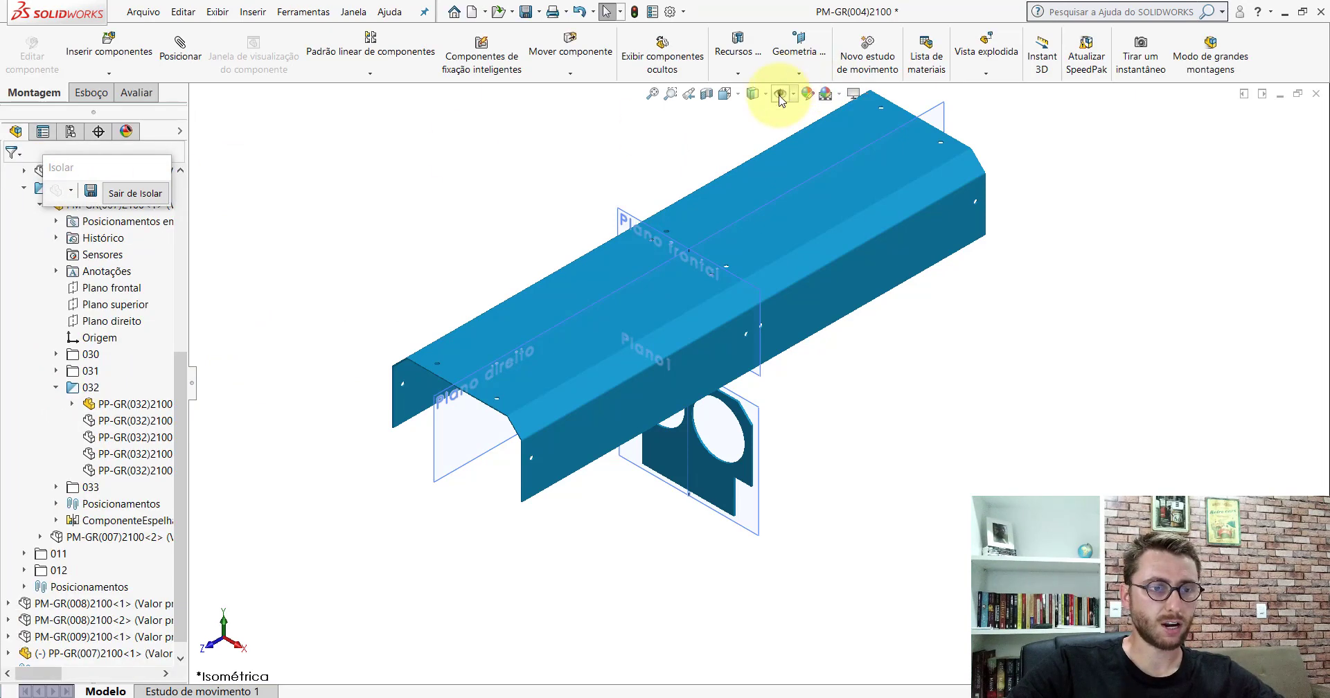
left_click(780, 94)
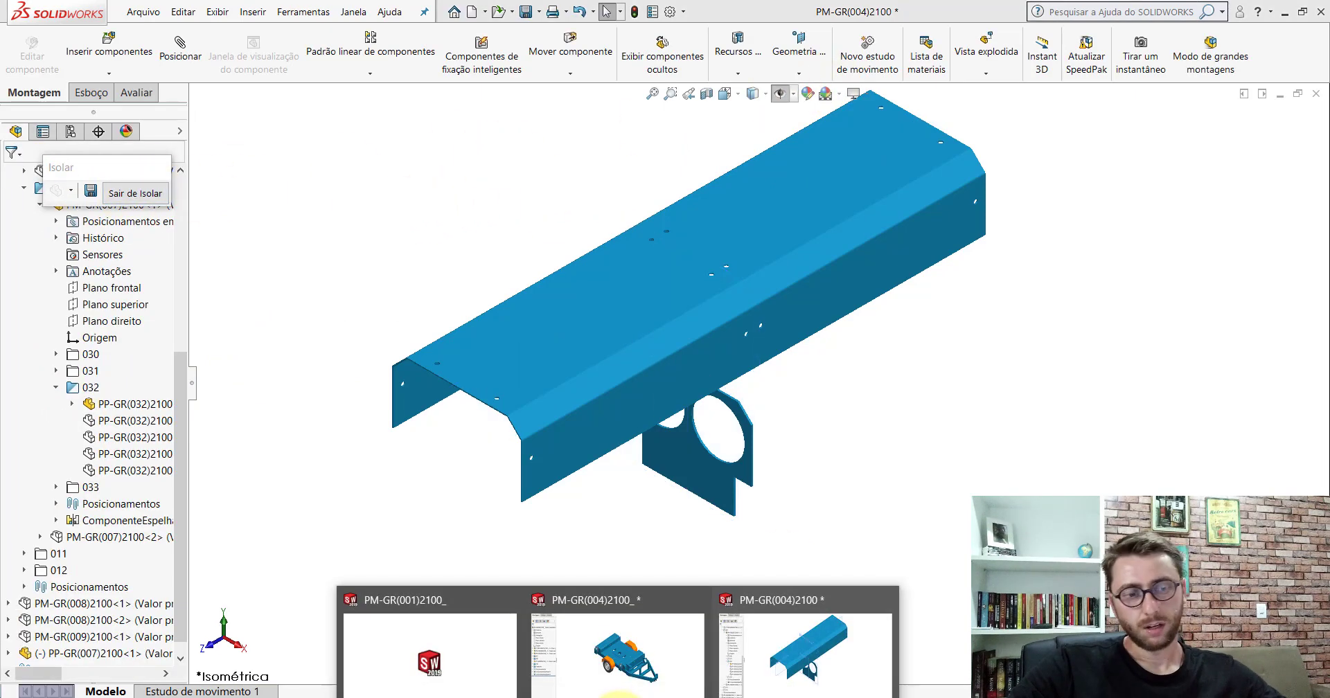
left_click(613, 649)
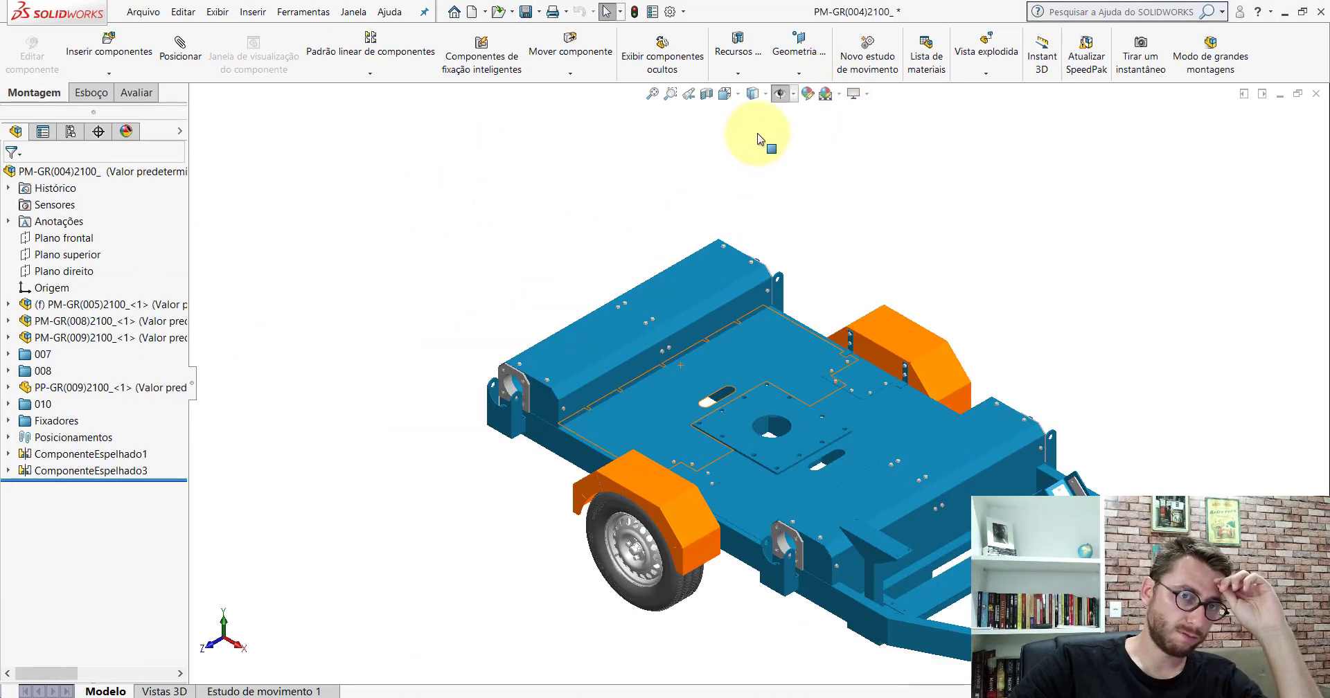
left_click(780, 95)
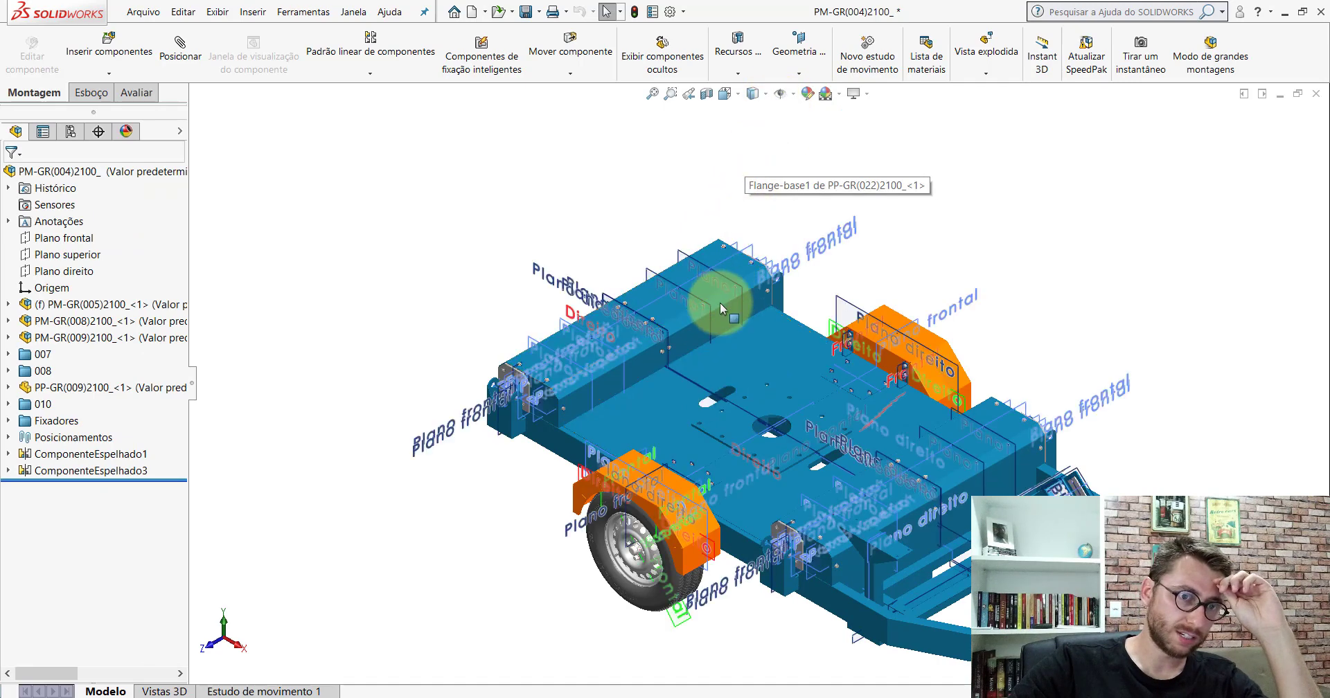
left_click(686, 377)
left_click(706, 94)
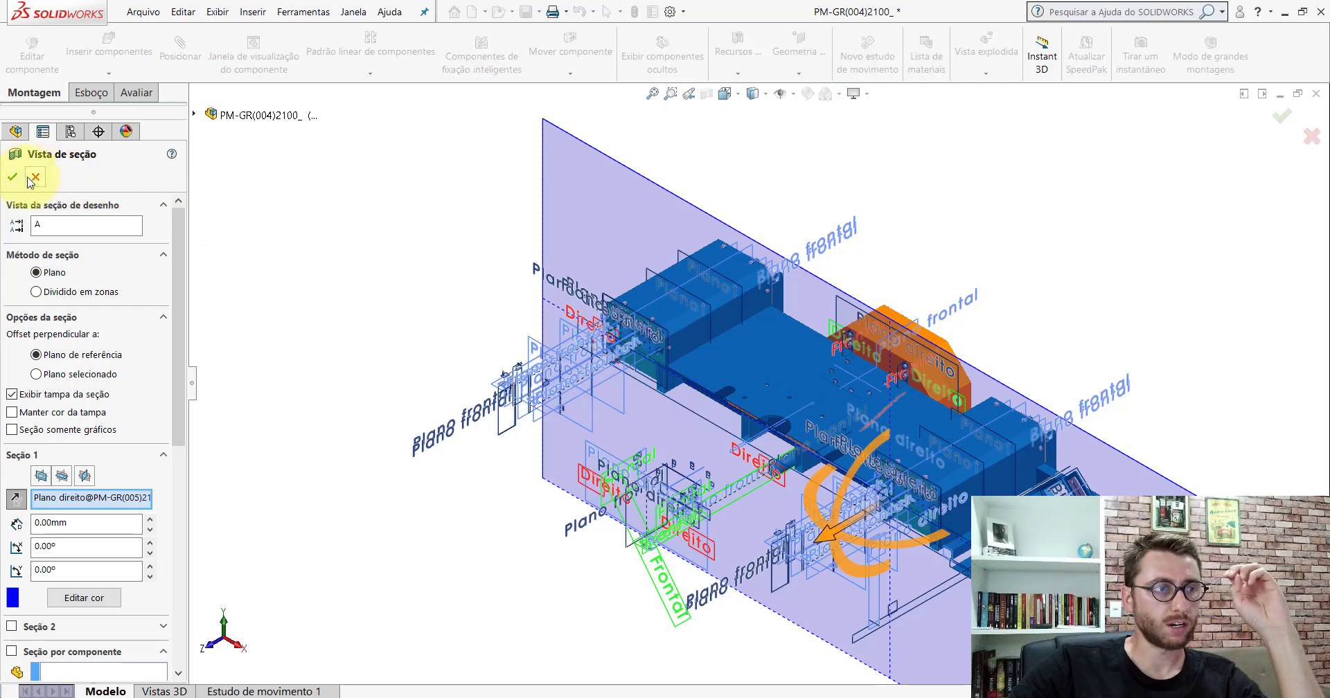
left_click(12, 176)
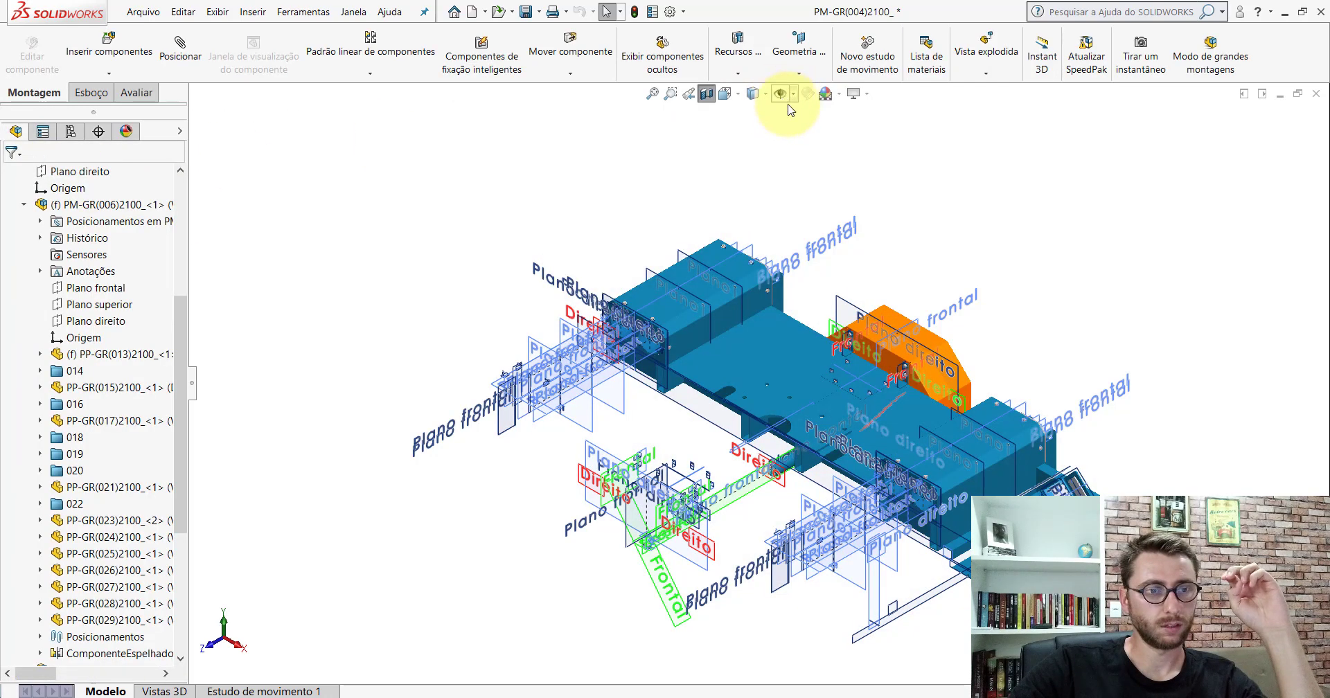
left_click(780, 93)
scroll(689, 330, "up", 5)
scroll(746, 369, "up", 5)
middle_click_drag(747, 369, 818, 244)
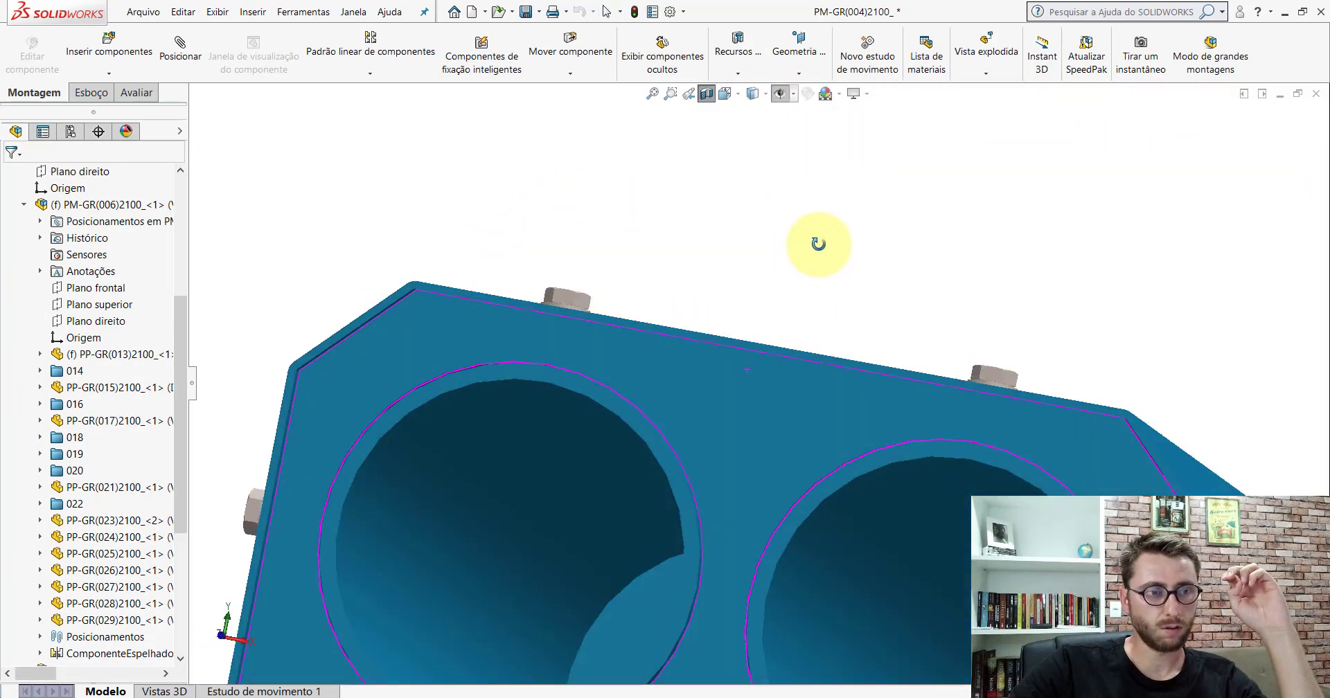
scroll(540, 327, "up", 3)
scroll(417, 302, "up", 3)
mouse_move(373, 301)
middle_mouse_down()
mouse_move(533, 319)
mouse_move(668, 401)
mouse_move(676, 422)
mouse_move(653, 380)
mouse_move(667, 376)
mouse_move(712, 252)
middle_mouse_up()
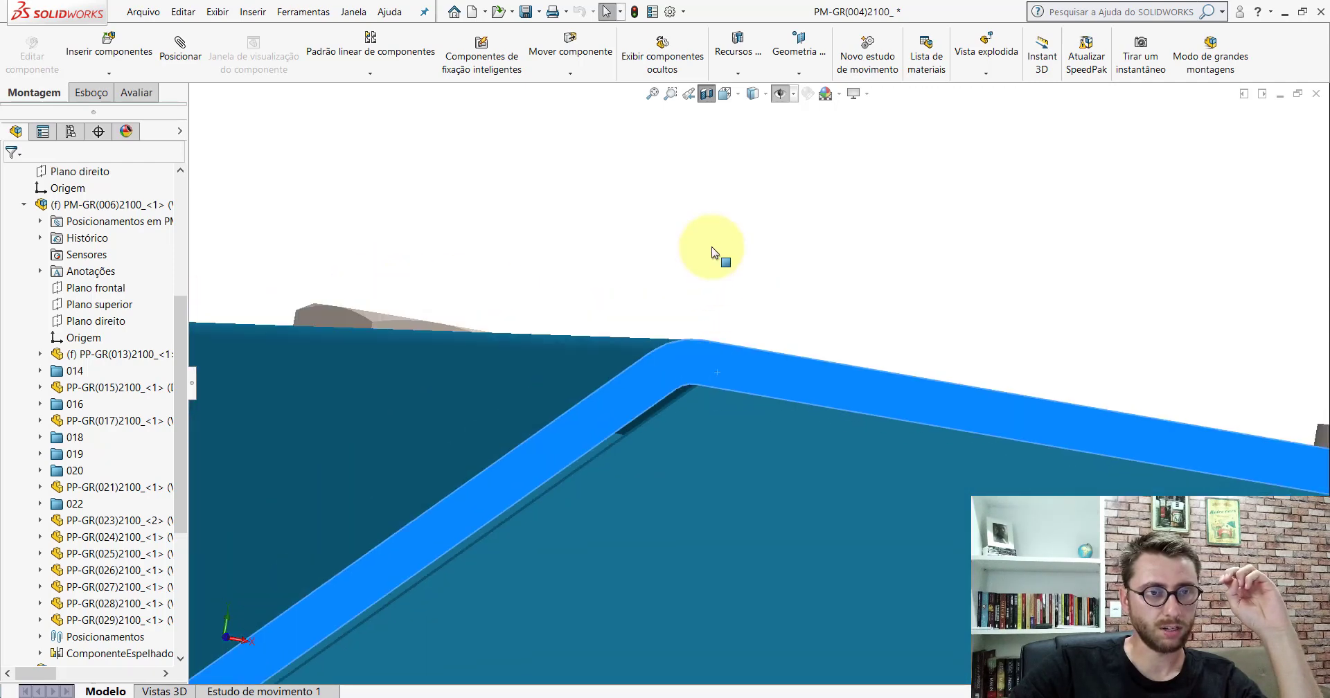
left_click(712, 252)
left_click(727, 96)
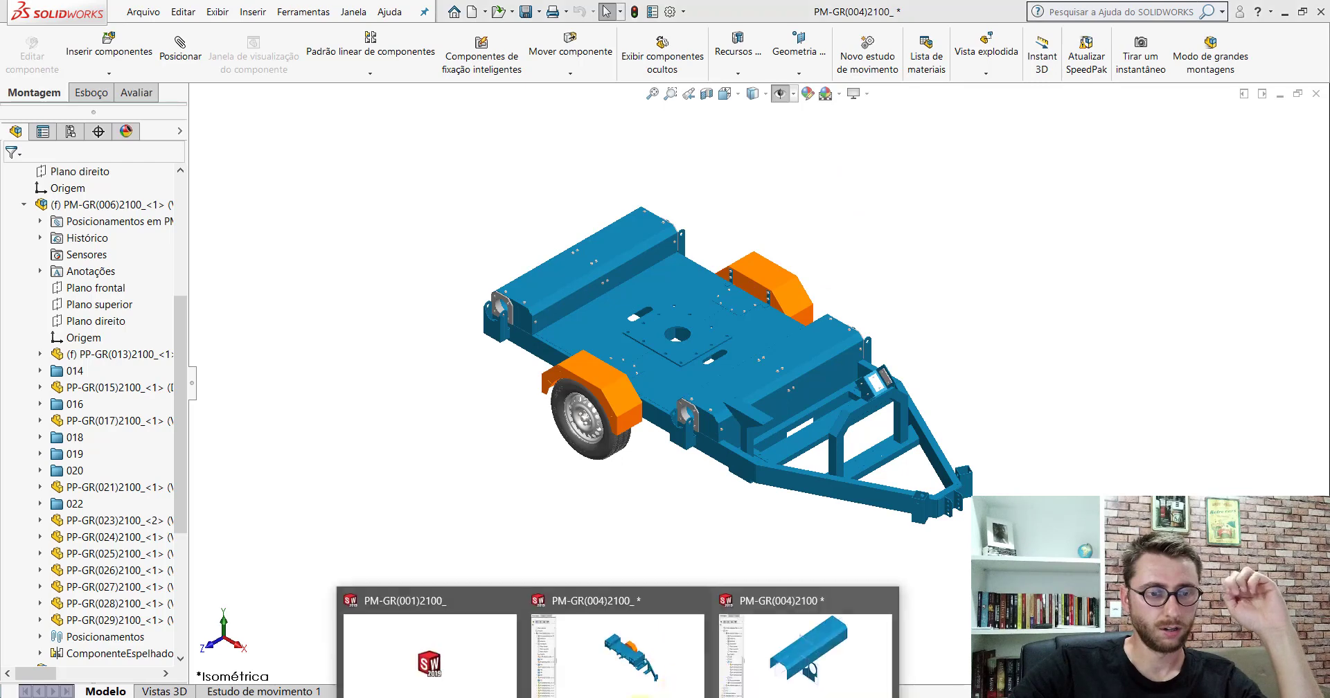
right_click(789, 409)
- Mate the cover's inner face coincident with the flange plate's face
left_click(181, 45)
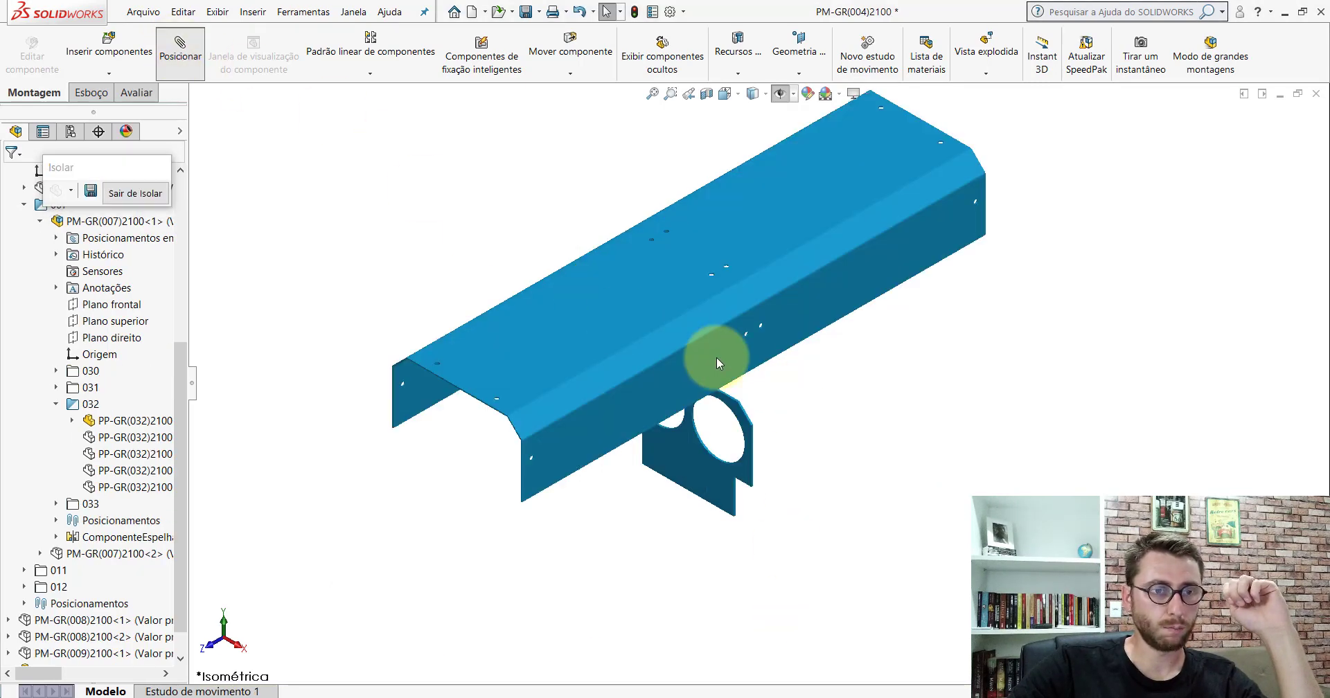
middle_click_drag(716, 356, 748, 179)
left_click(688, 220)
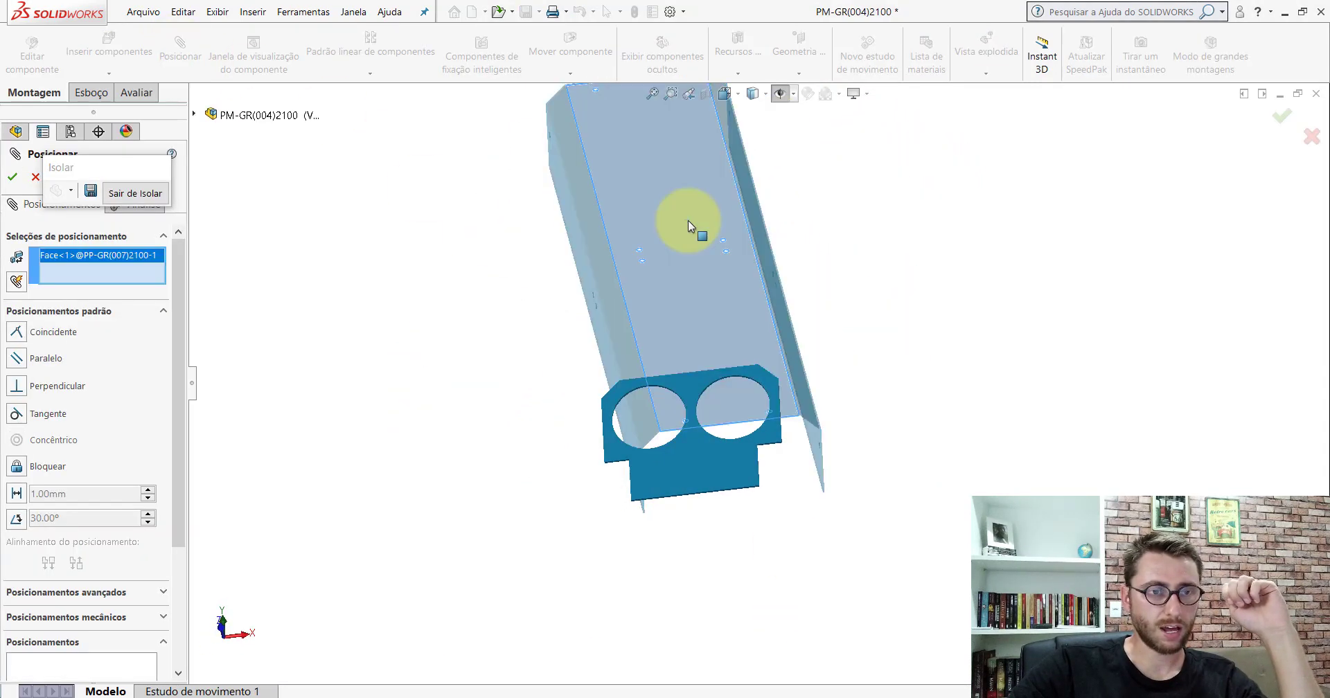
mouse_move(688, 220)
middle_mouse_down()
mouse_move(721, 378)
mouse_move(606, 474)
middle_mouse_up()
scroll(811, 406, "down", 5)
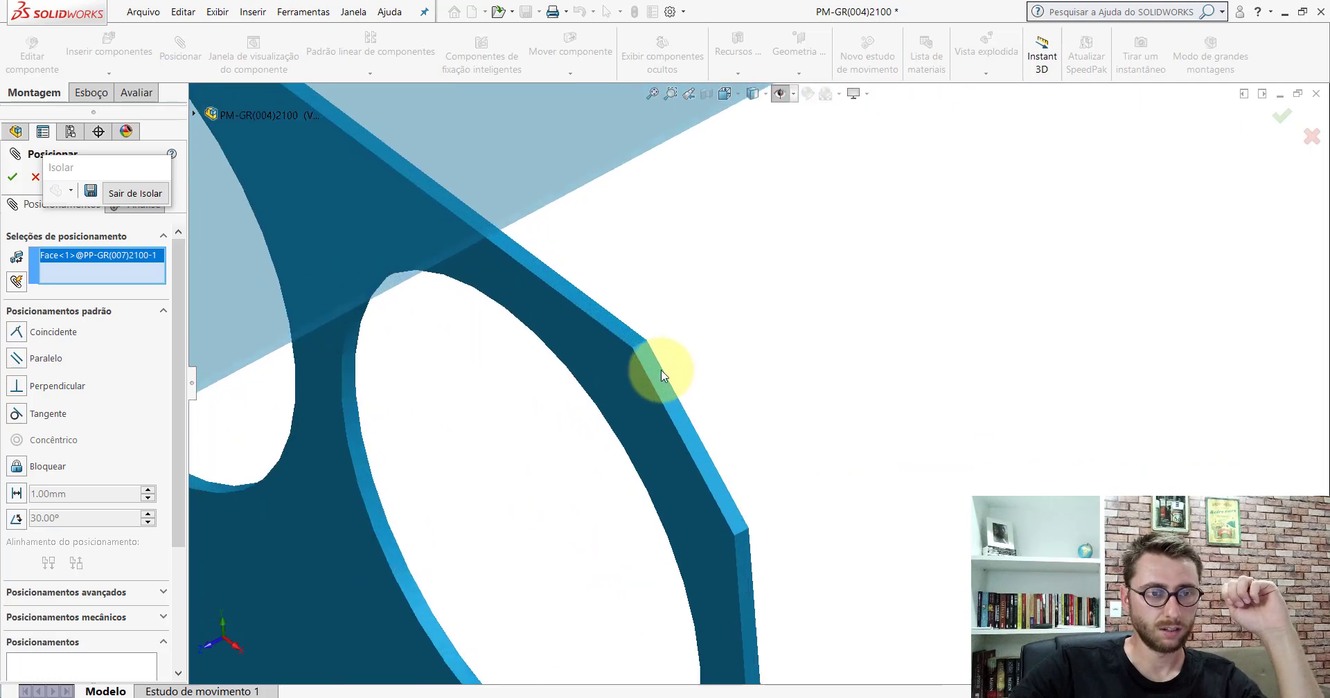
left_click(579, 303)
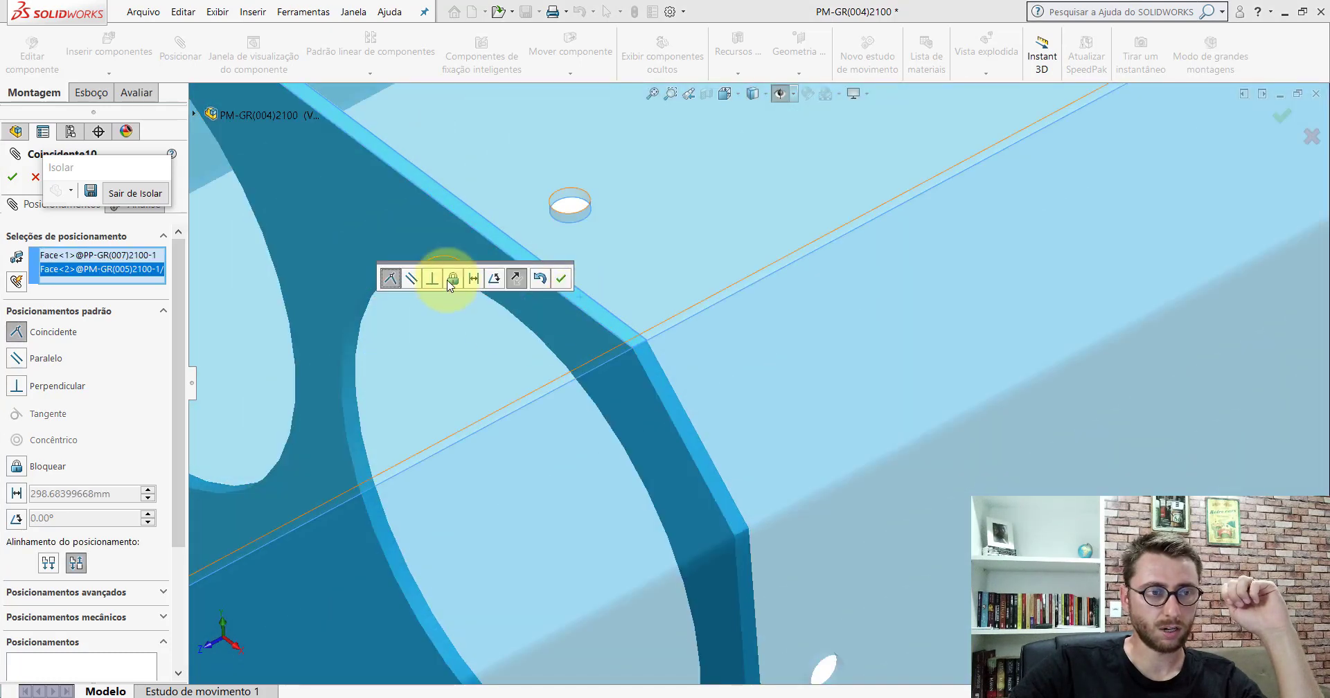
left_click(562, 281)
scroll(667, 346, "up", 5)
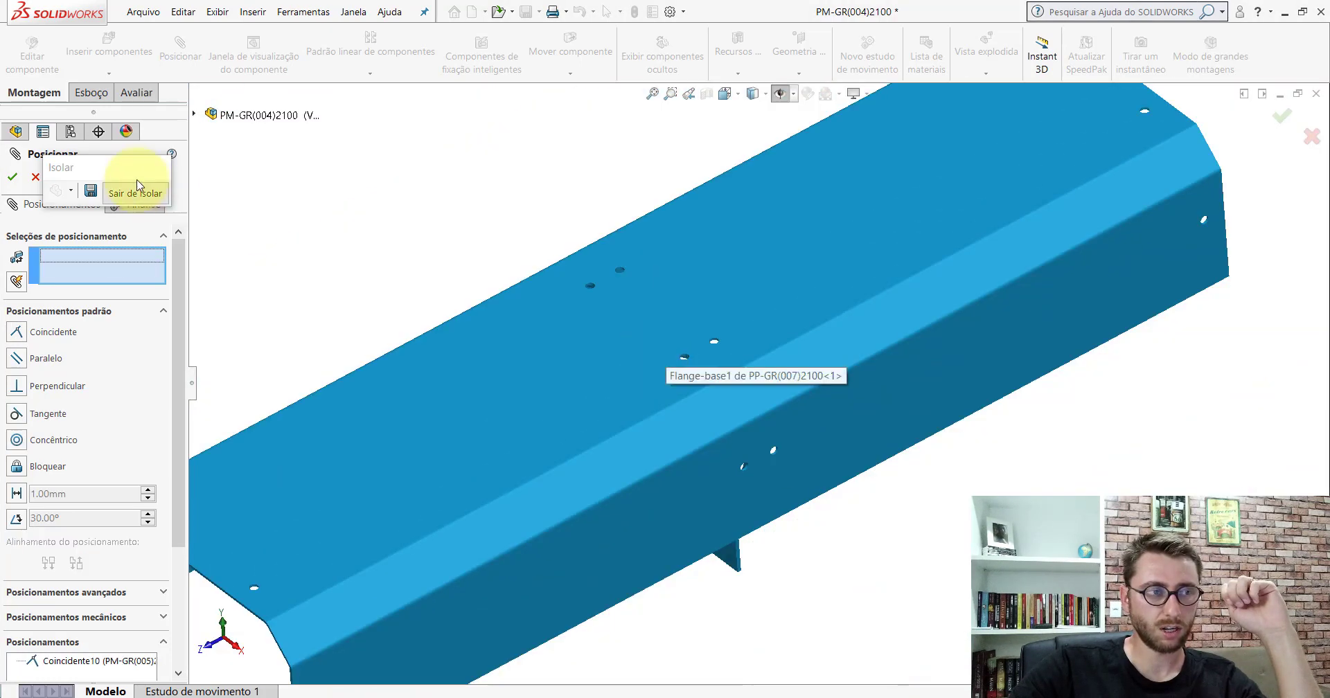
left_click(13, 176)
- Switch to isometric view and exit Isolate to show the full assembly
left_click(727, 94)
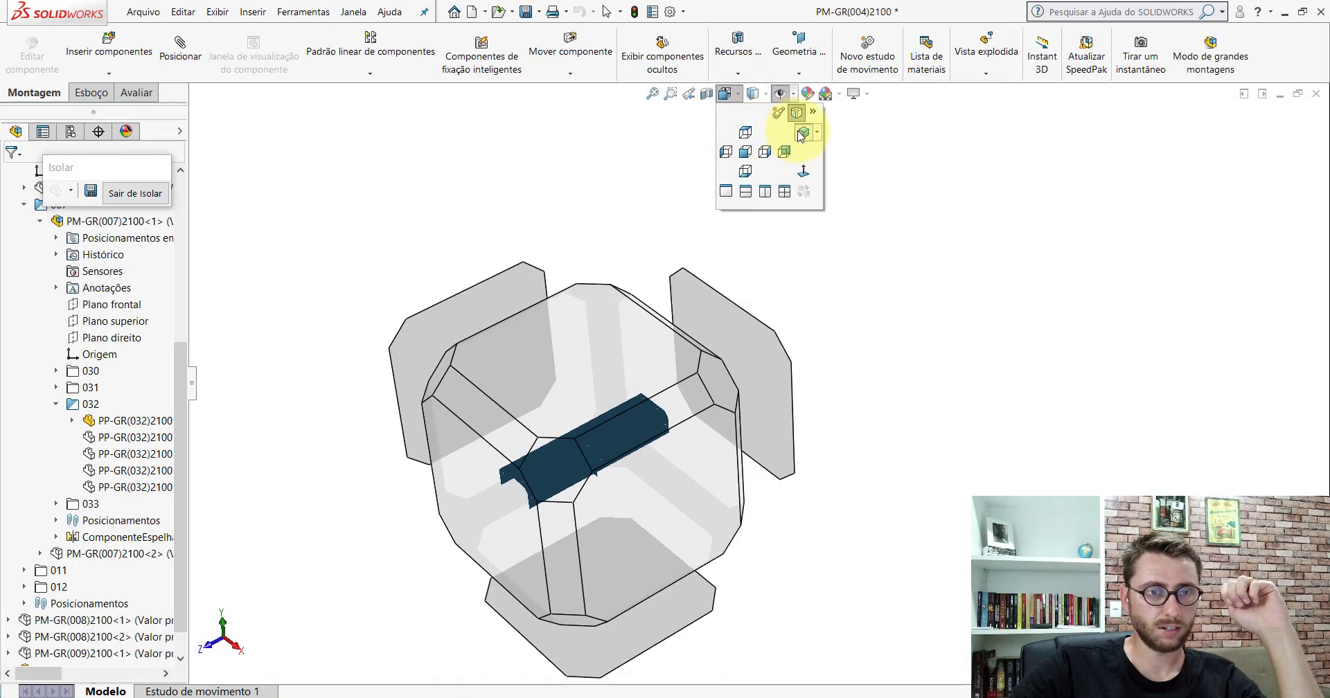
left_click(801, 136)
left_click(145, 193)
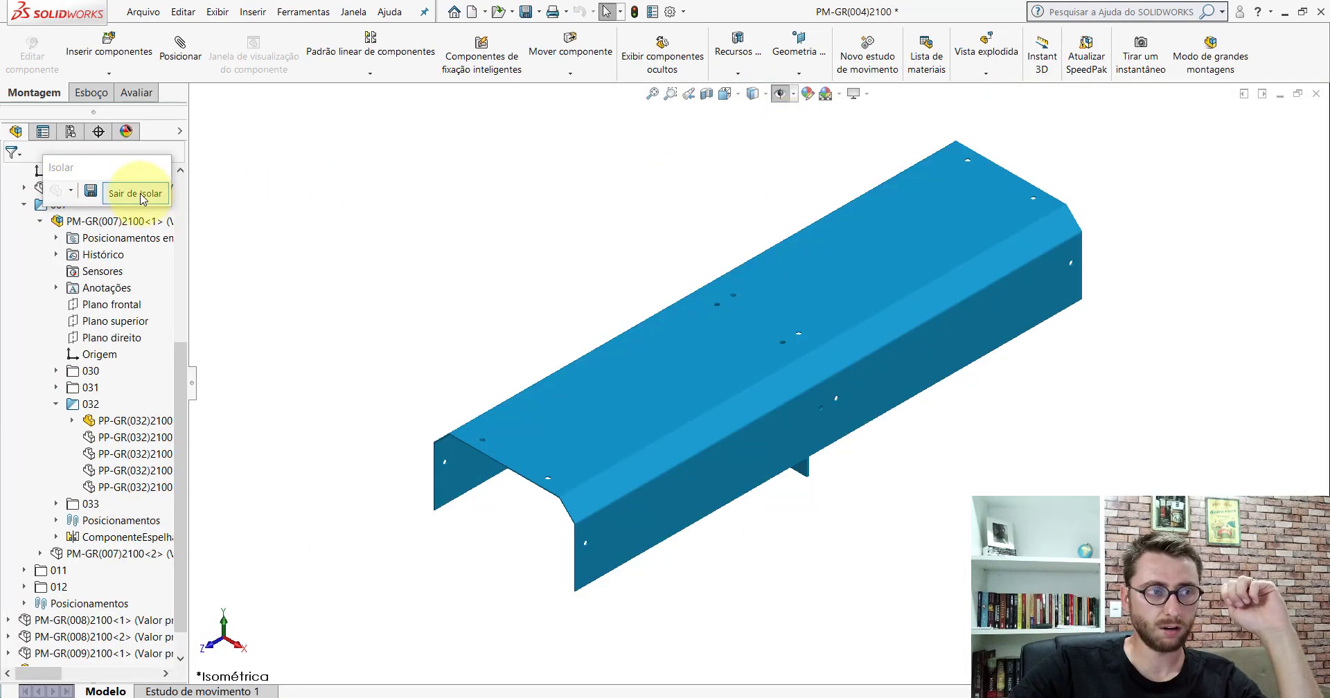
scroll(834, 439, "down", 2)
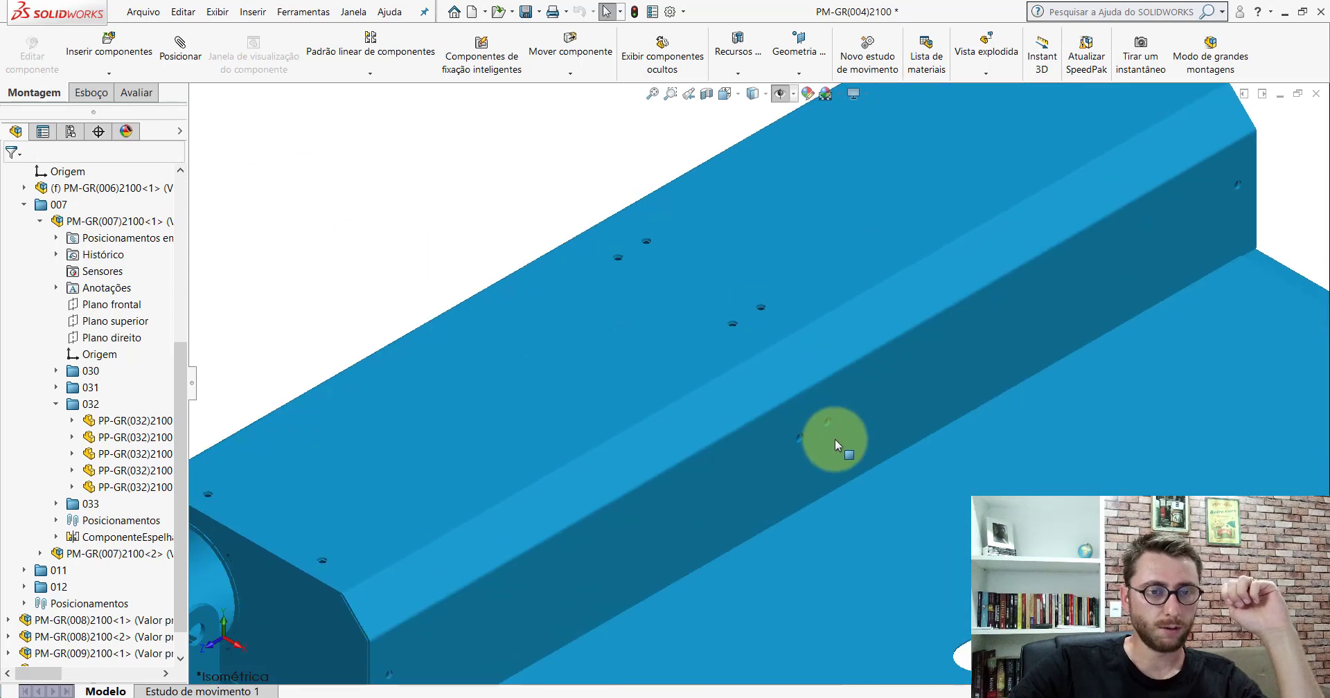
scroll(810, 416, "down", 3)
scroll(762, 367, "down", 3)
mouse_move(738, 339)
middle_mouse_down()
mouse_move(735, 359)
mouse_move(709, 329)
mouse_move(736, 318)
mouse_move(709, 358)
mouse_move(771, 371)
middle_mouse_up()
left_click(632, 338)
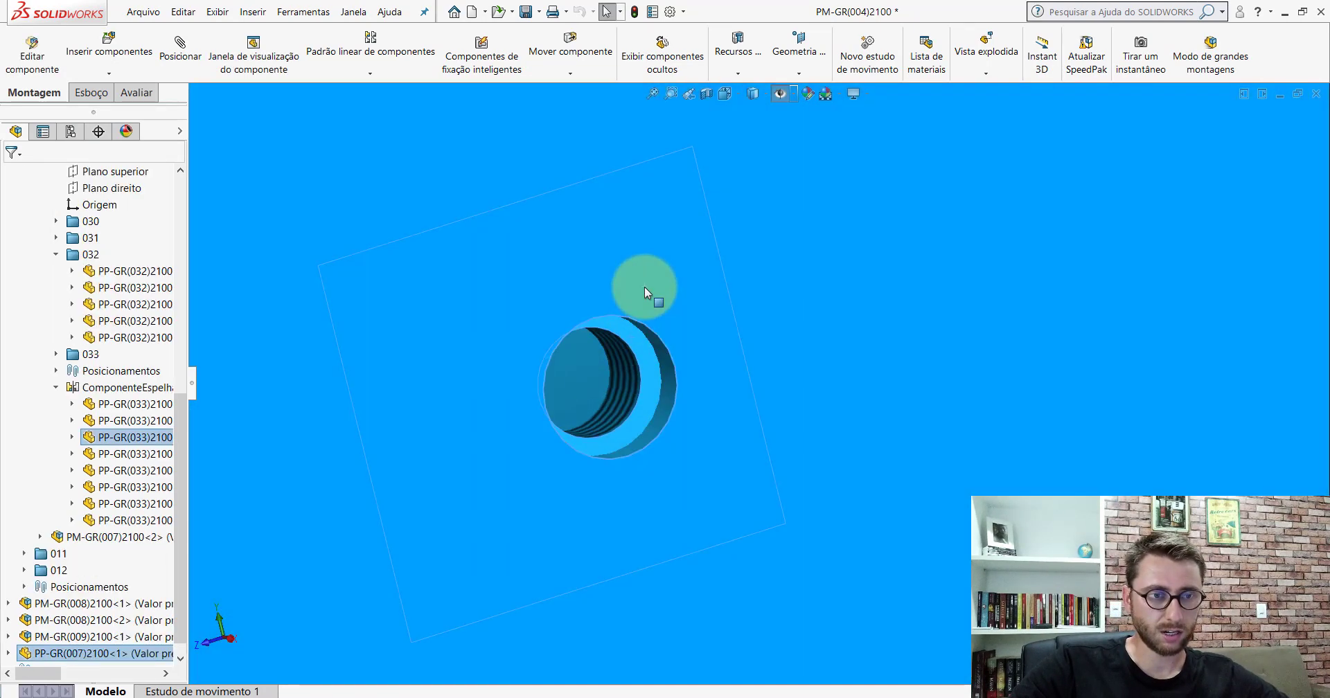
right_click(645, 286)
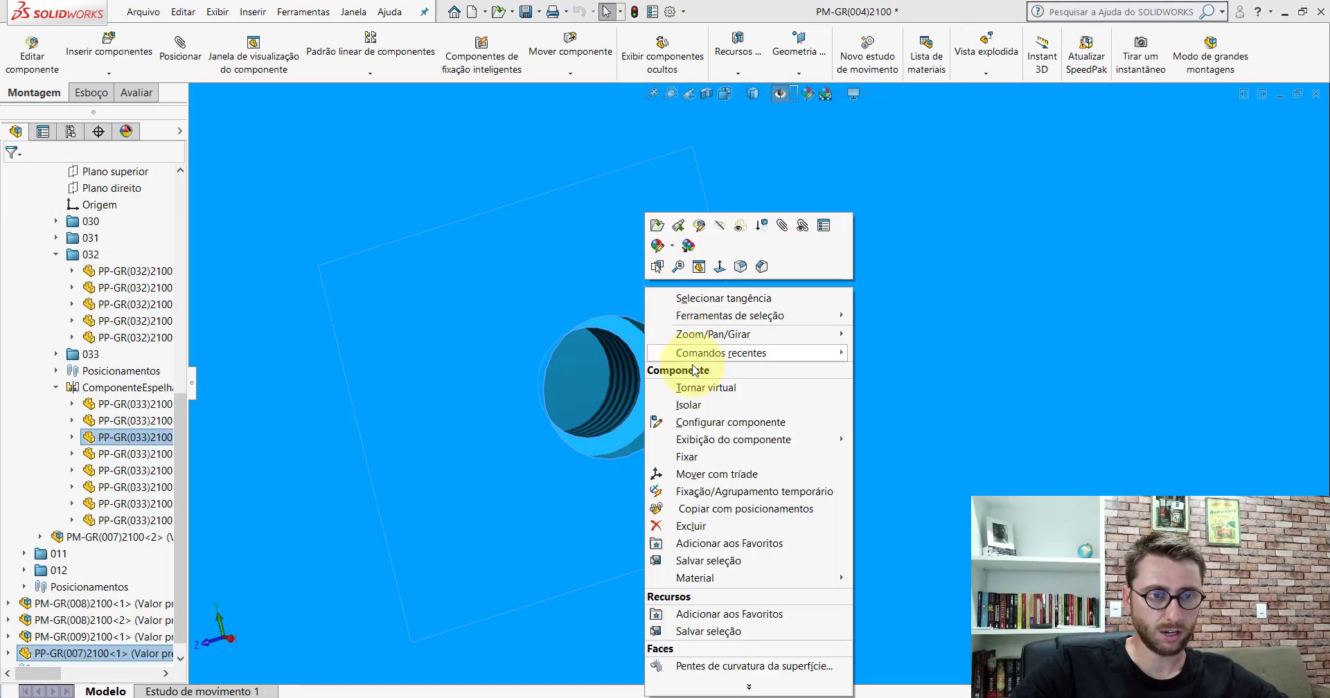
left_click(688, 405)
key("space")
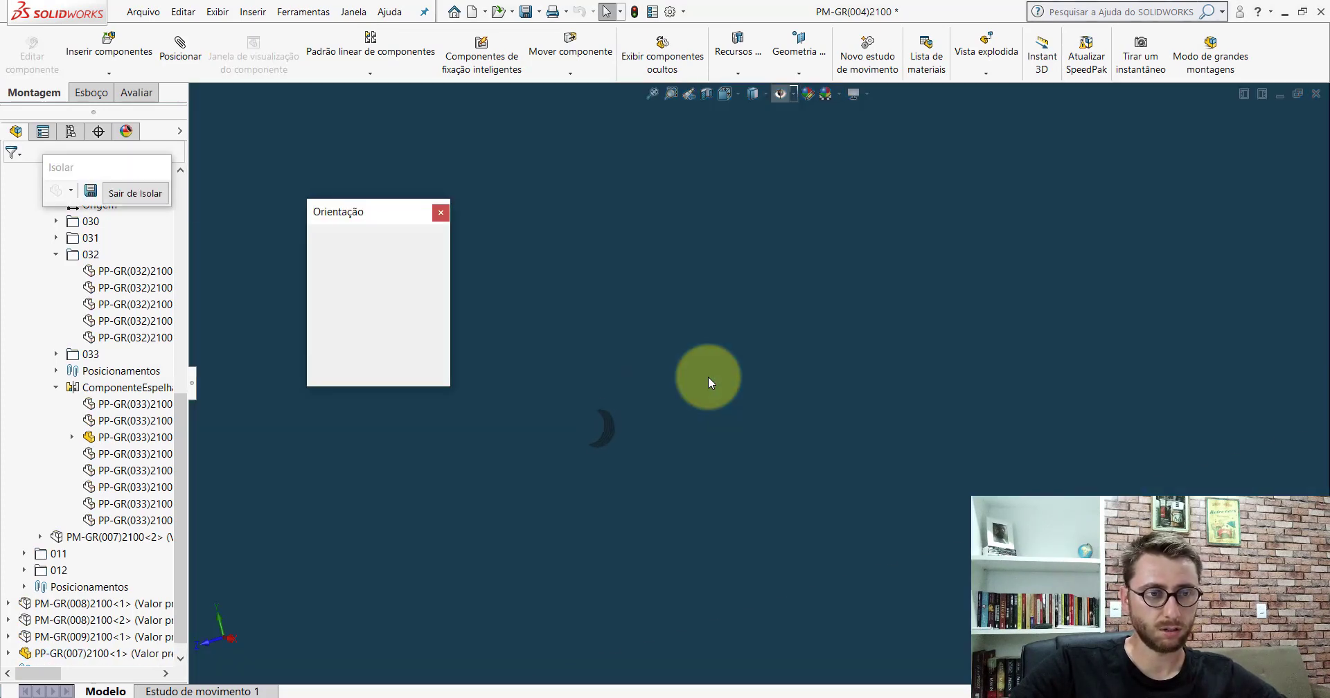
left_click(614, 447)
scroll(766, 388, "down", 2)
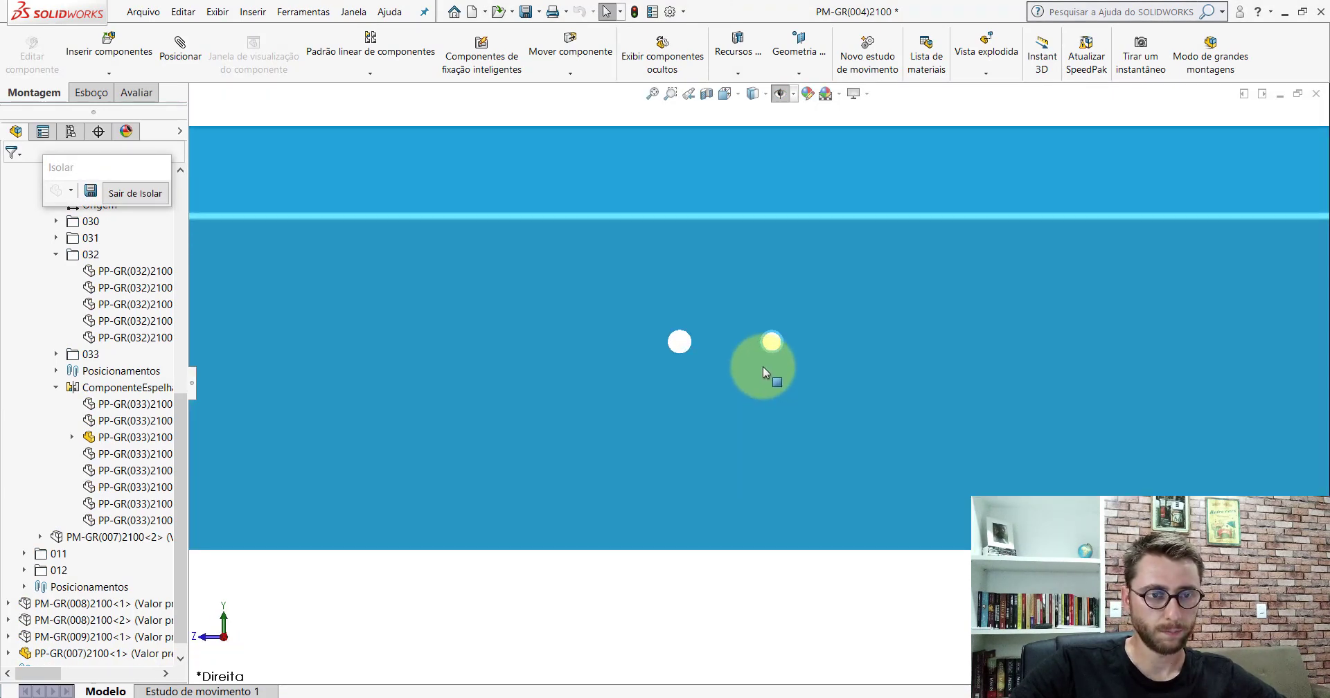
scroll(762, 367, "down", 3)
scroll(792, 330, "down", 3)
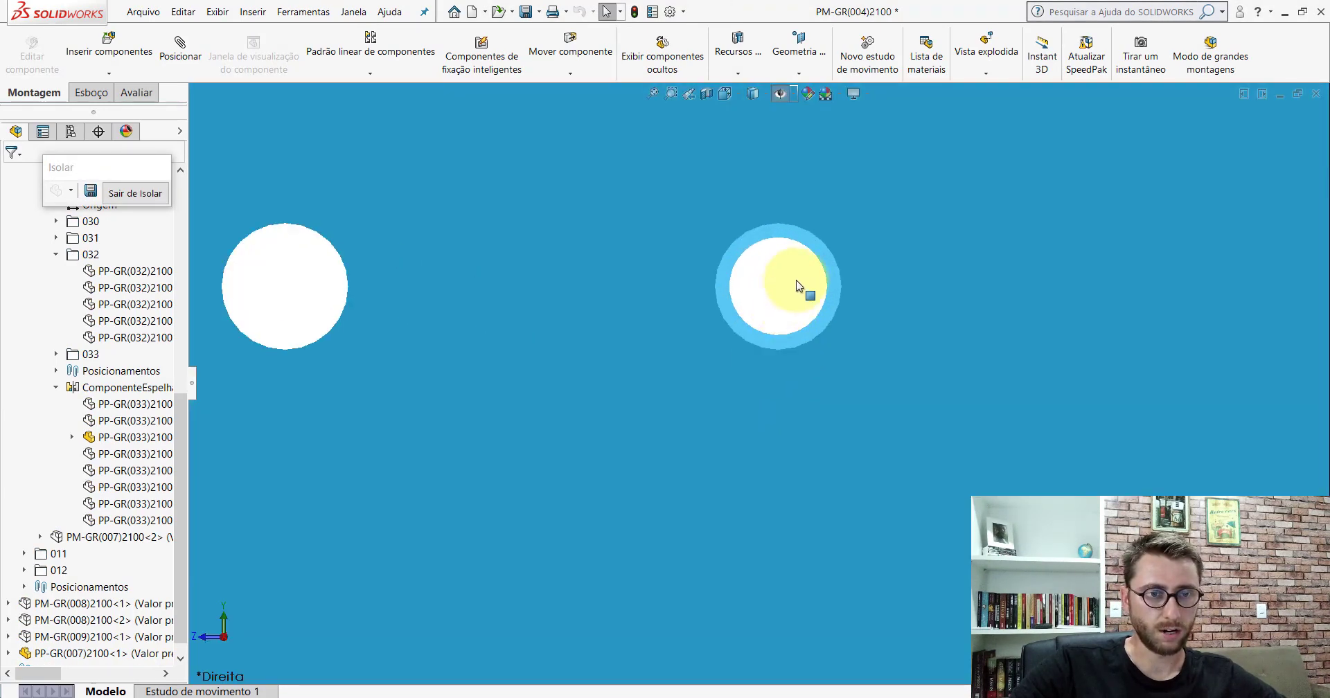
left_click(803, 237)
scroll(675, 307, "up", 3)
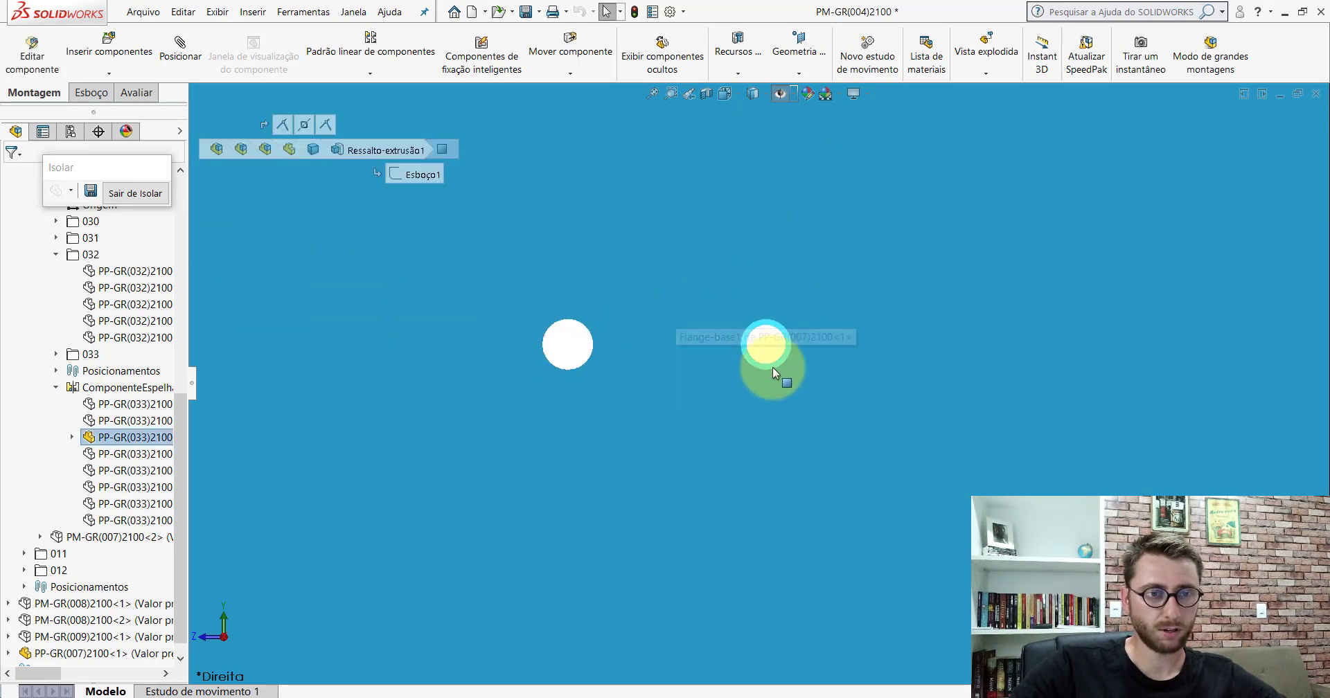
scroll(771, 367, "up", 3)
left_click(780, 159)
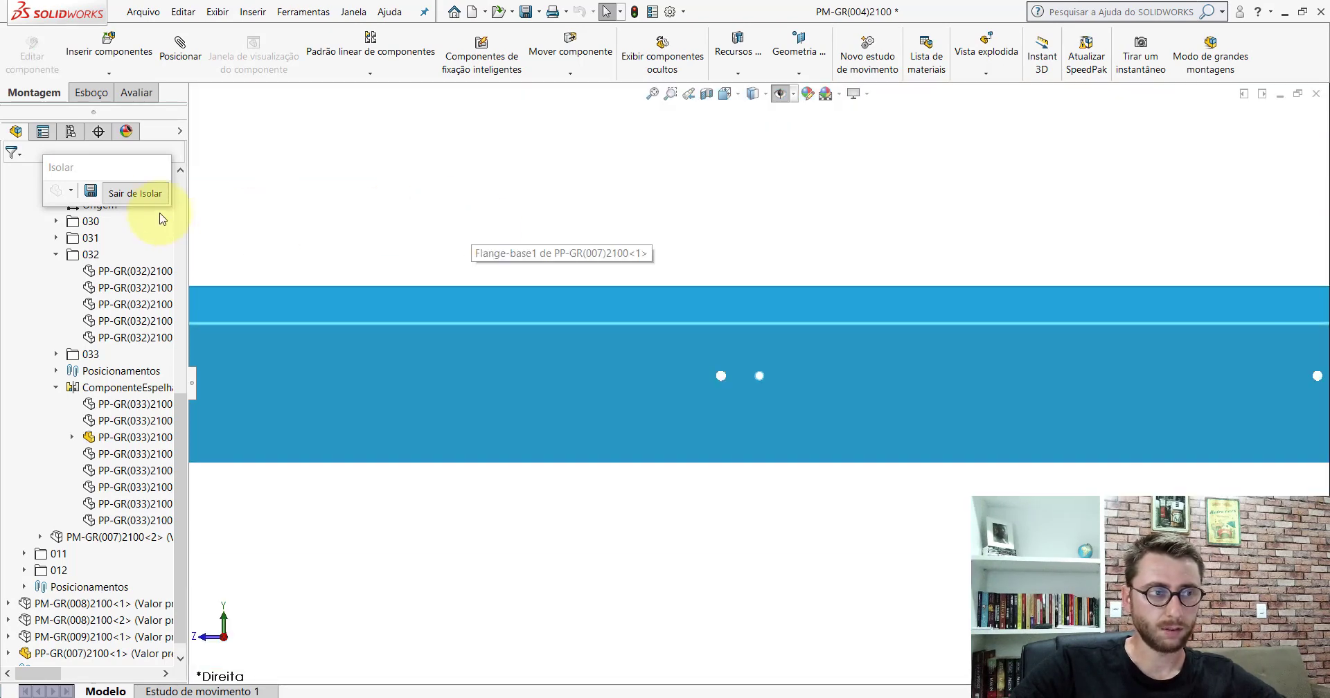
left_click(139, 194)
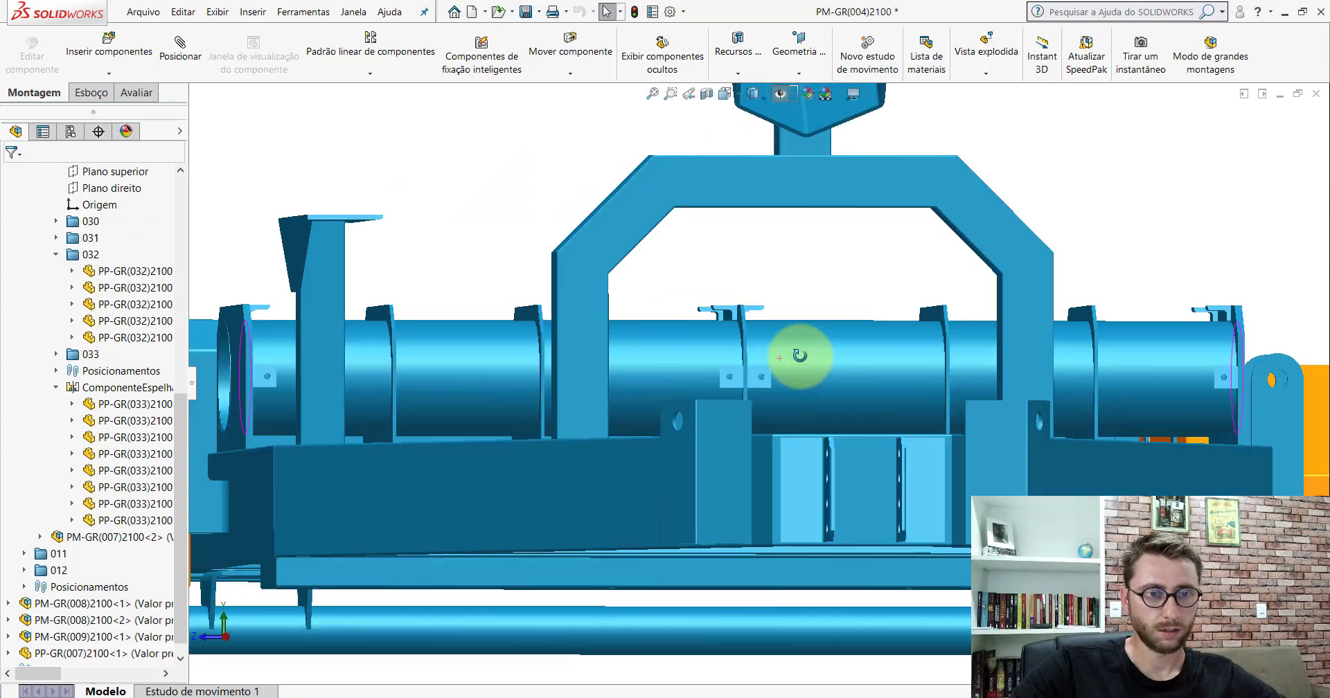
middle_click_drag(807, 371, 766, 367)
scroll(693, 346, "up", 5)
scroll(545, 315, "down", 8)
scroll(504, 413, "down", 3)
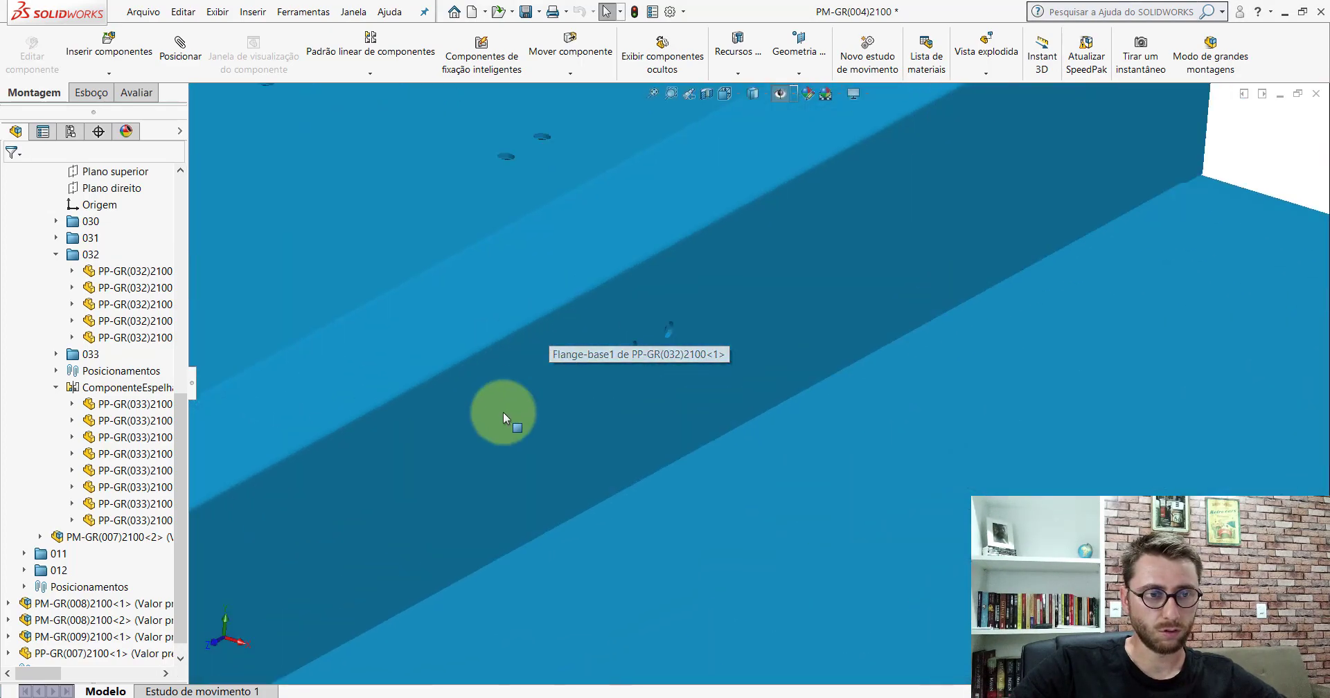
scroll(528, 460, "up", 5)
scroll(756, 424, "down", 6)
mouse_move(757, 425)
middle_mouse_down()
mouse_move(670, 378)
mouse_move(712, 401)
middle_mouse_up()
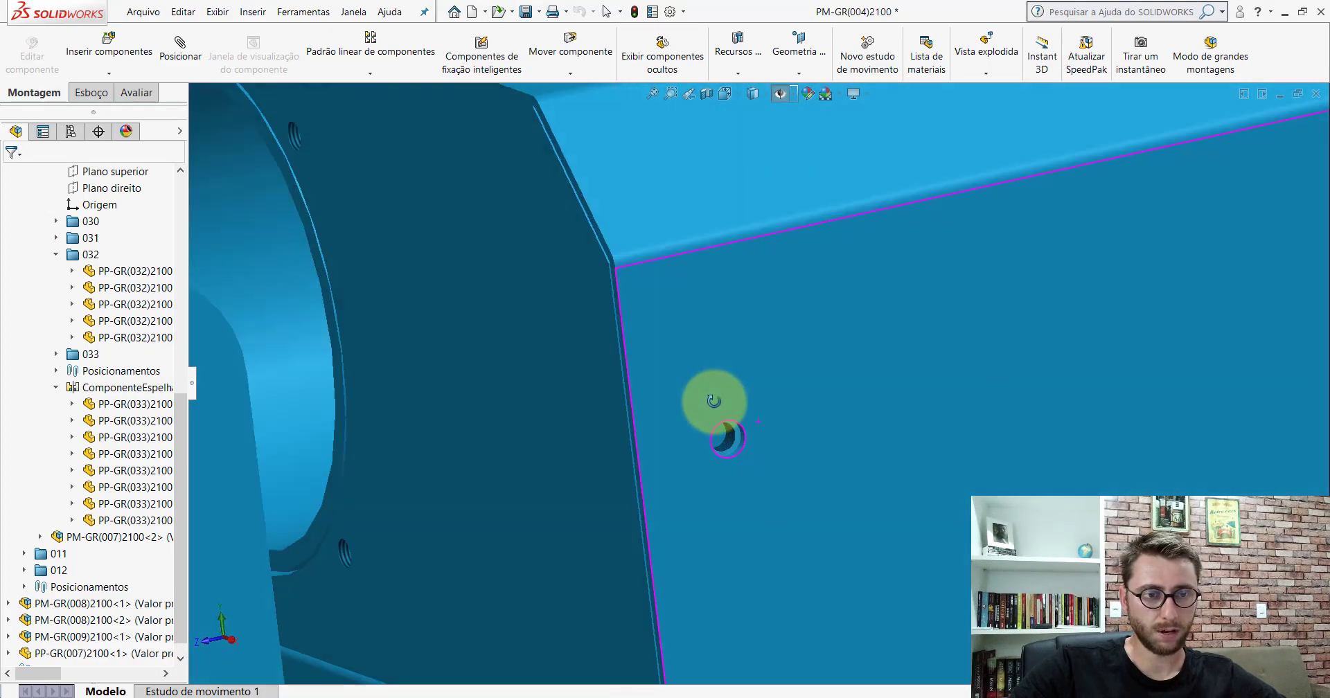
scroll(781, 424, "up", 4)
scroll(626, 252, "down", 4)
mouse_move(626, 252)
middle_mouse_down()
mouse_move(694, 429)
mouse_move(858, 386)
mouse_move(552, 291)
mouse_move(649, 219)
mouse_move(584, 455)
mouse_move(632, 397)
mouse_move(617, 435)
middle_mouse_up()
scroll(858, 387, "up", 3)
scroll(579, 306, "down", 3)
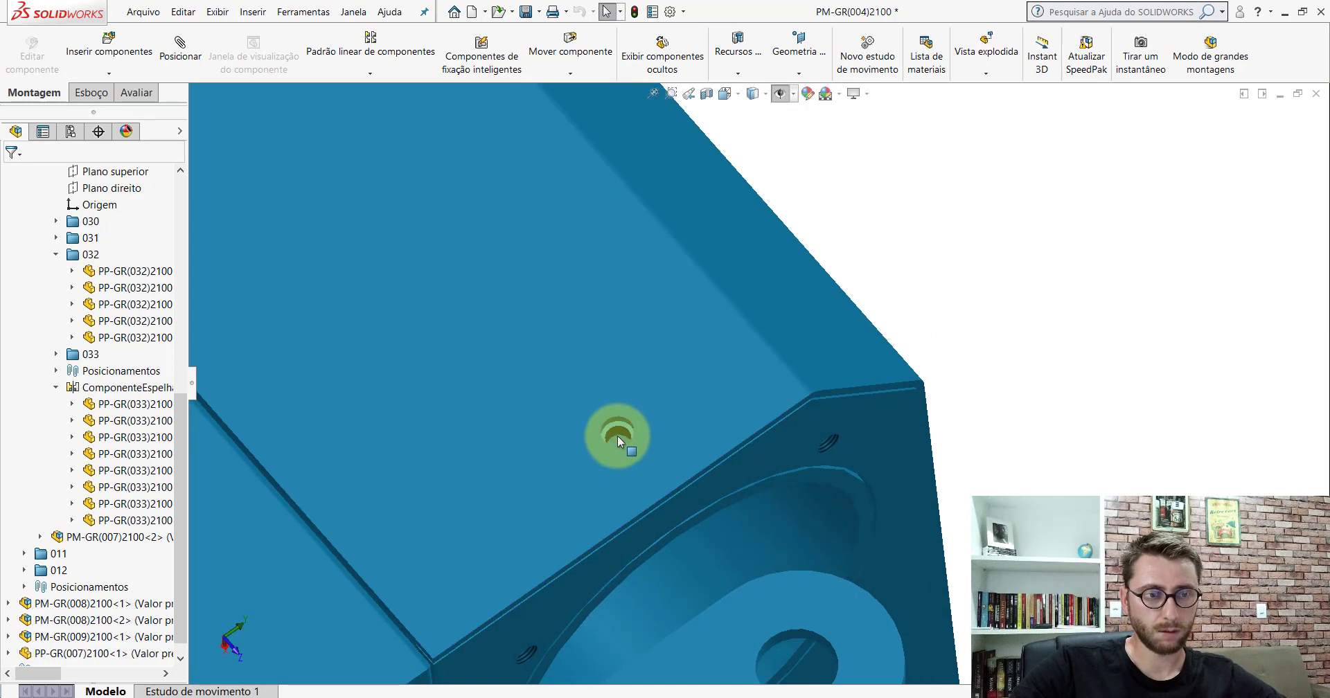
scroll(617, 435, "down", 4)
scroll(633, 400, "up", 2)
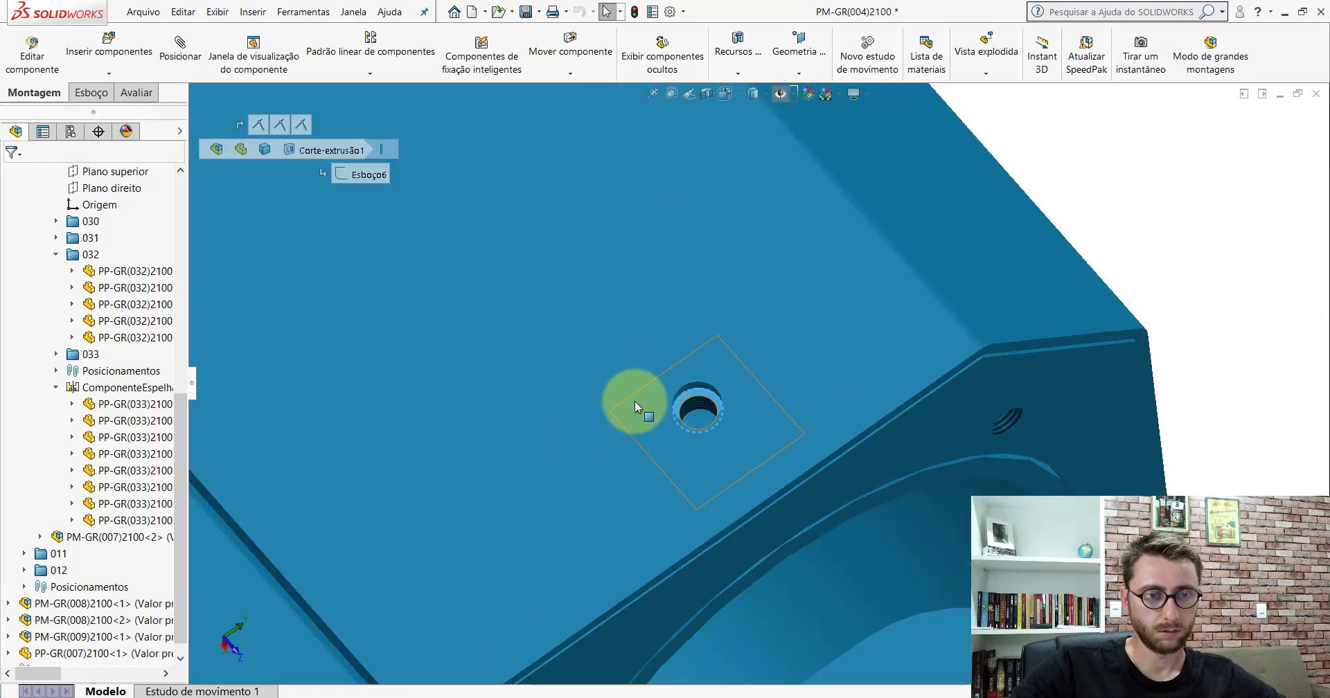
scroll(698, 371, "up", 3)
scroll(784, 288, "up", 3)
scroll(624, 256, "up", 2)
scroll(733, 309, "down", 3)
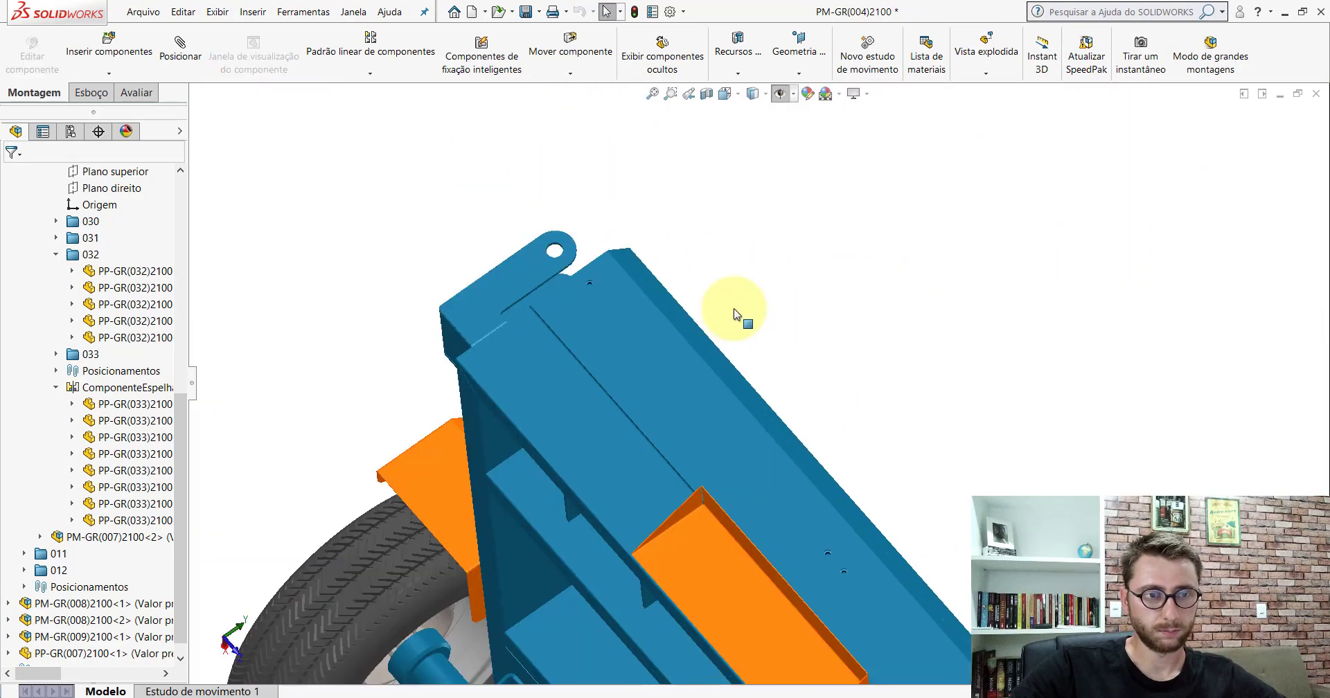
scroll(564, 288, "down", 2)
mouse_move(564, 288)
middle_mouse_down()
mouse_move(668, 267)
mouse_move(683, 429)
mouse_move(668, 505)
mouse_move(680, 377)
mouse_move(644, 317)
mouse_move(658, 284)
mouse_move(712, 293)
mouse_move(620, 339)
mouse_move(796, 345)
mouse_move(739, 106)
middle_mouse_up()
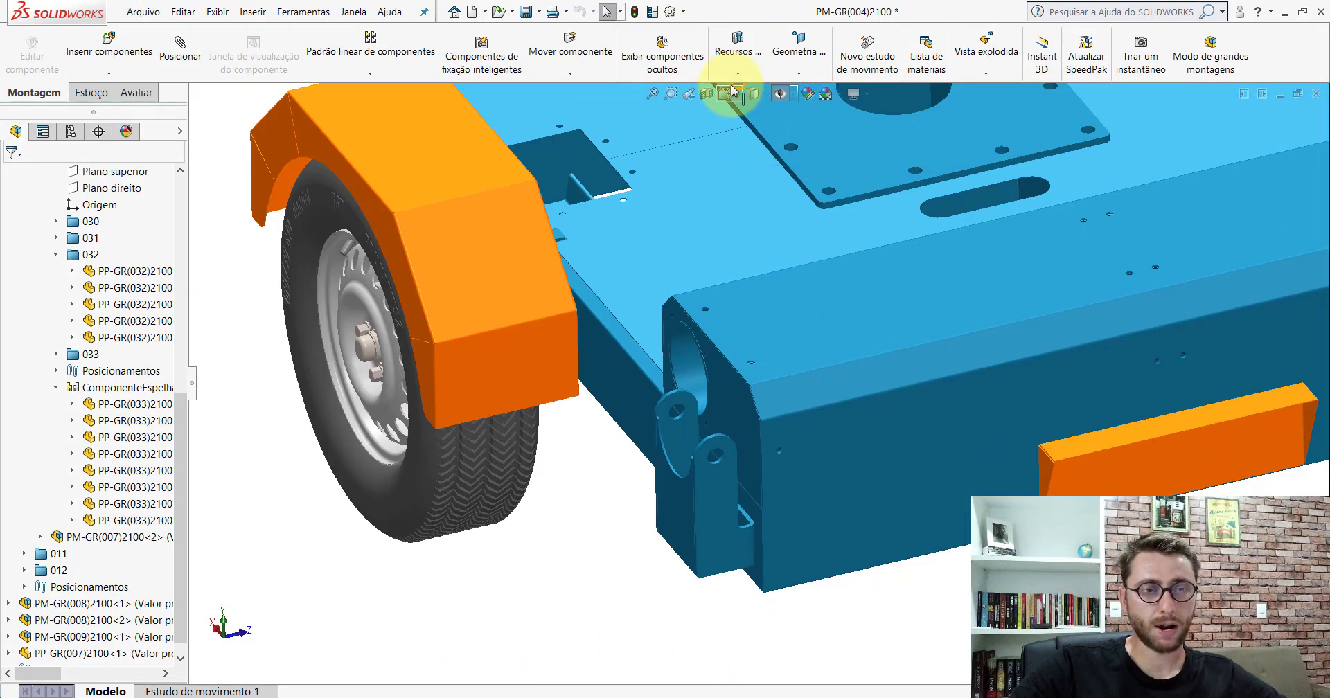
left_click(725, 94)
- Switch to Isometric to see the full trailer with the cover seated on the frame
left_click(804, 133)
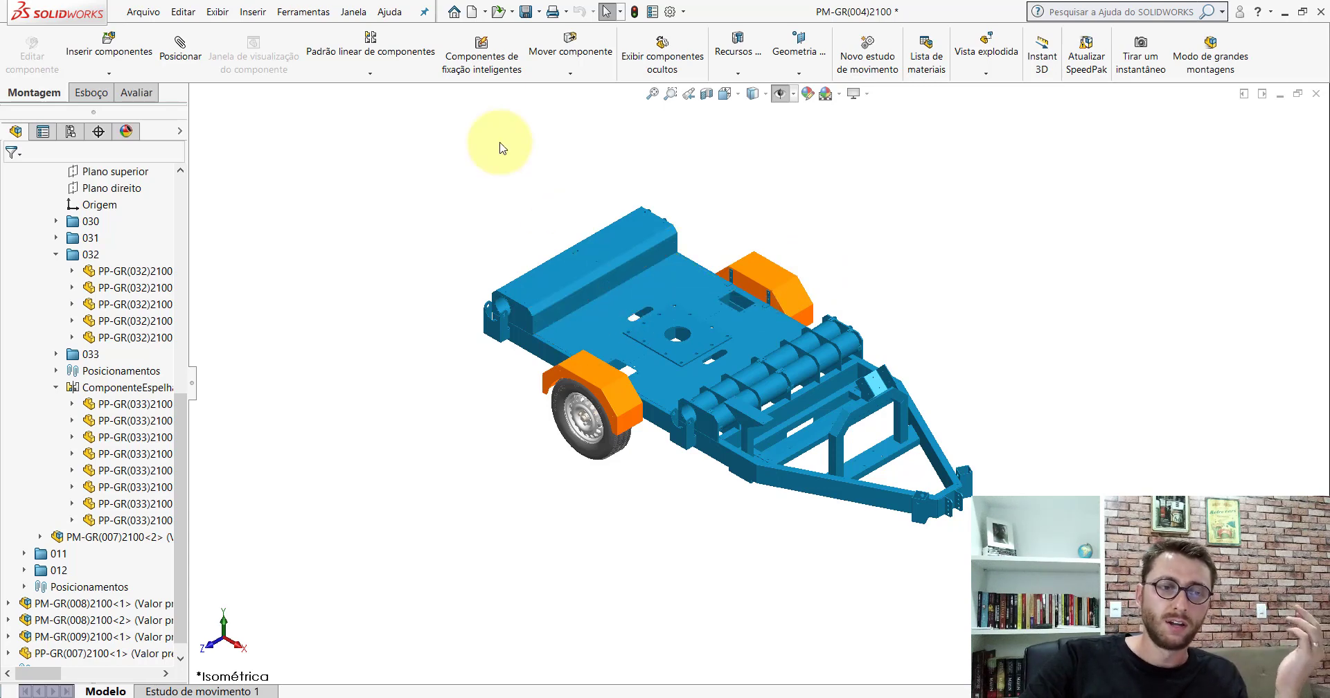
scroll(581, 321, "down", 2)
scroll(580, 321, "down", 5)
scroll(670, 351, "up", 5)
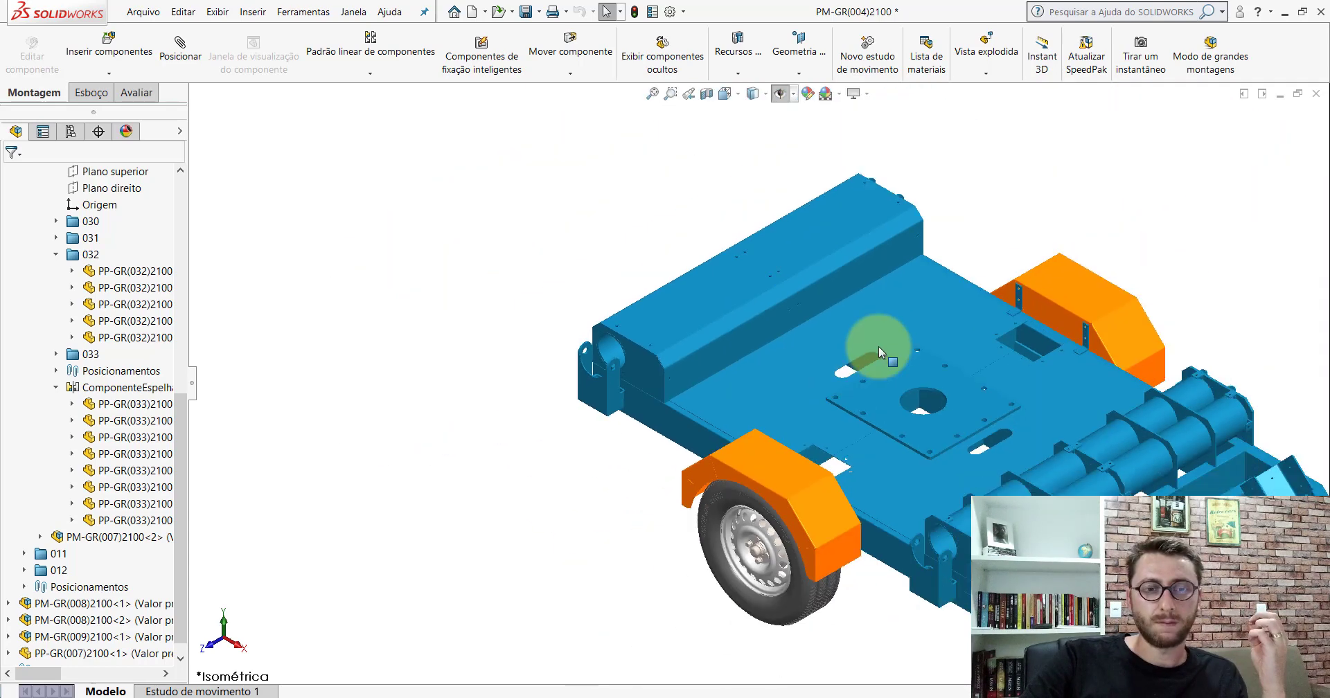
scroll(874, 343, "up", 2)
scroll(929, 399, "down", 2)
scroll(891, 449, "down", 1)
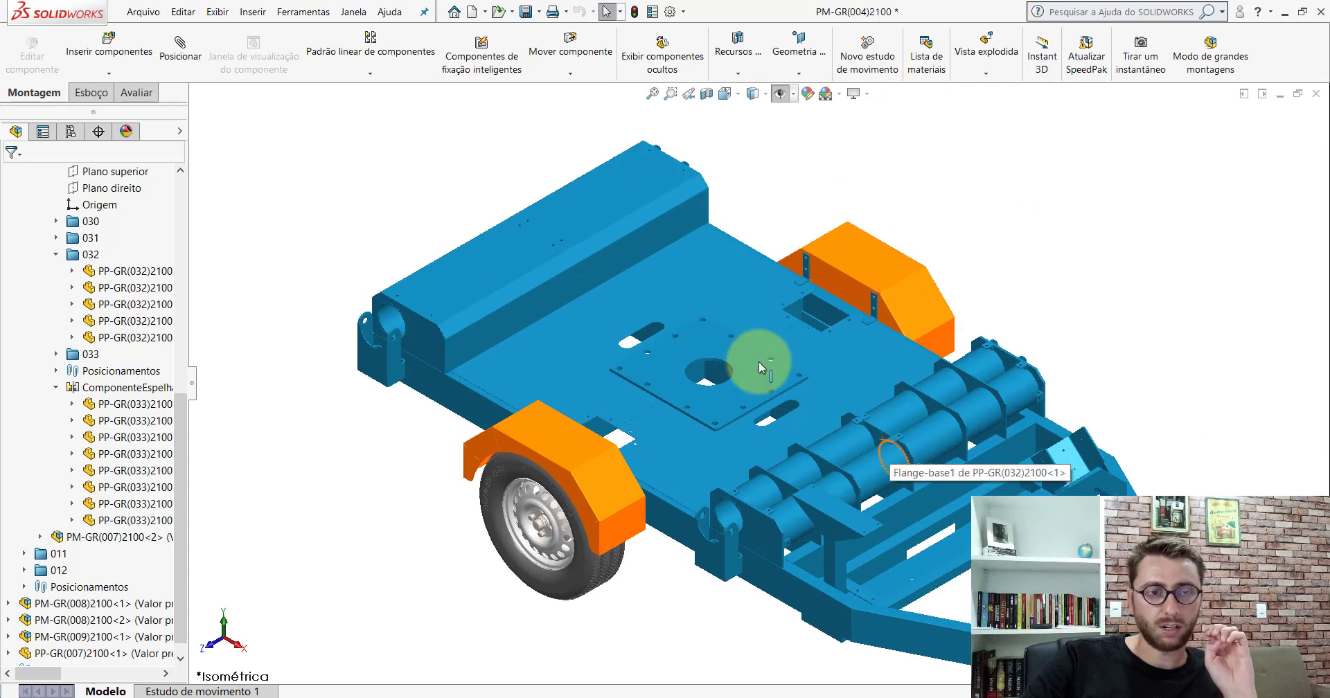
left_click(481, 268)
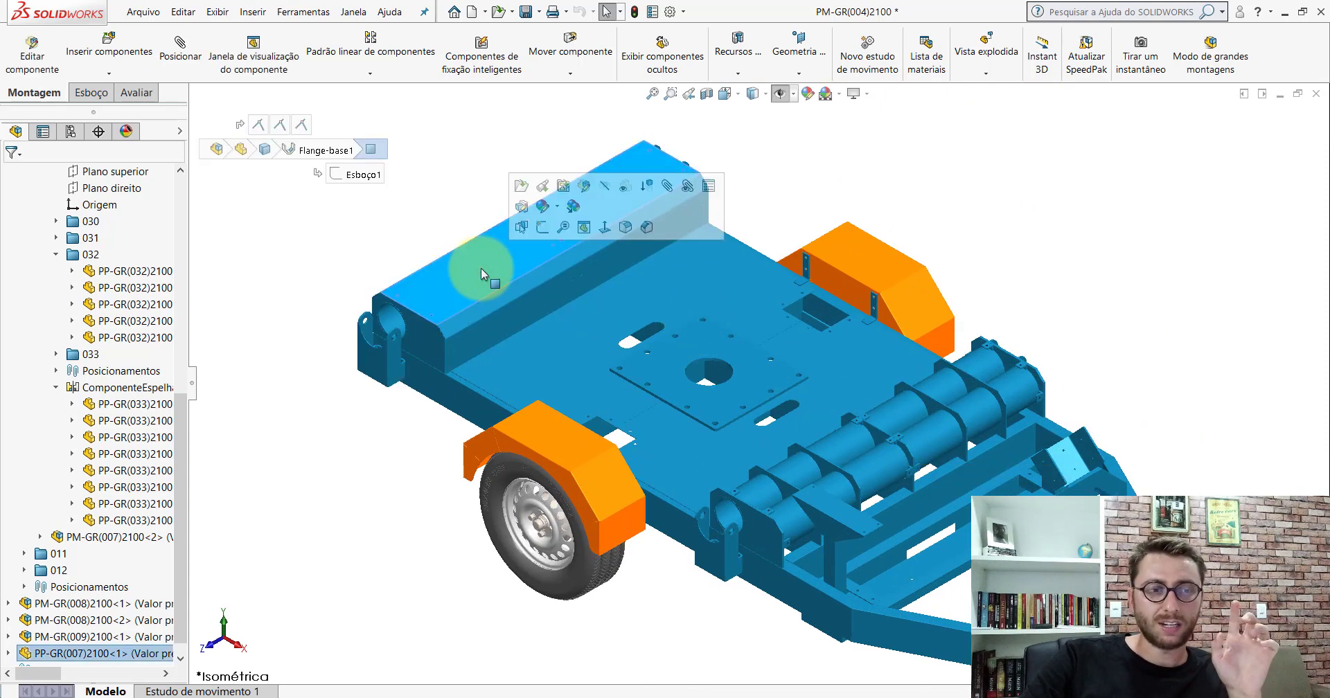
left_click(763, 141)
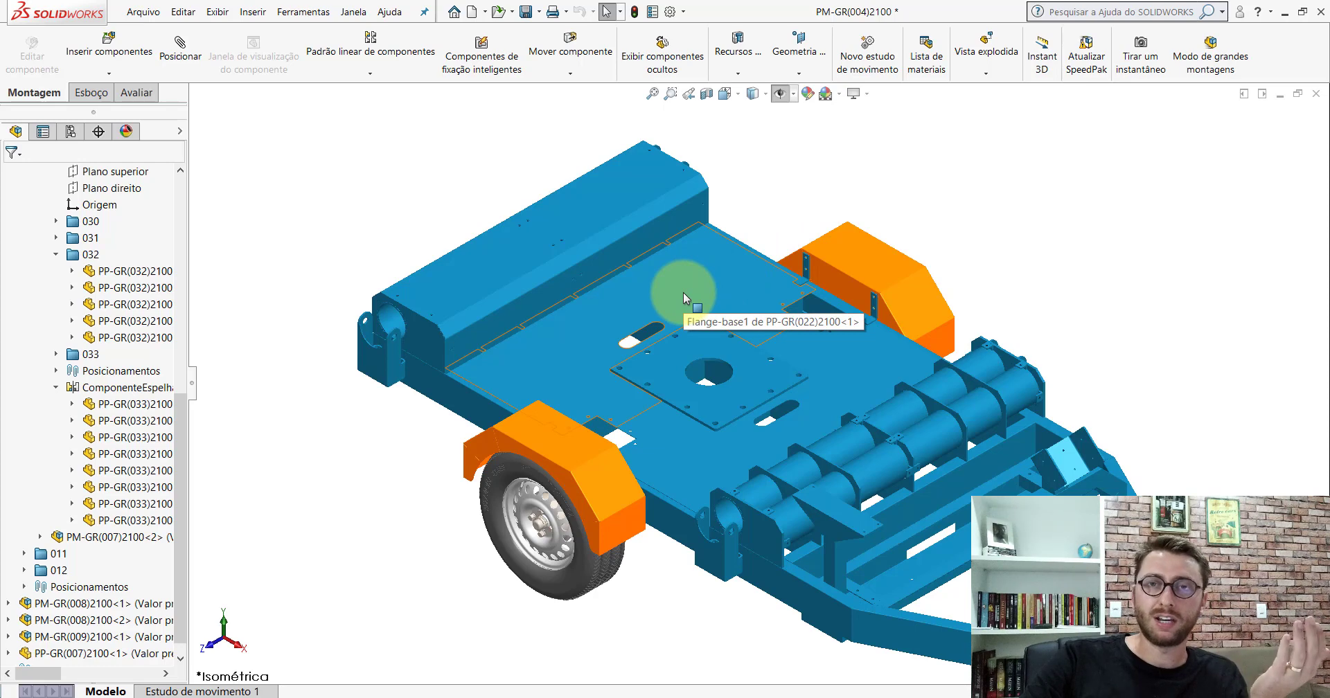
scroll(534, 279, "down", 2)
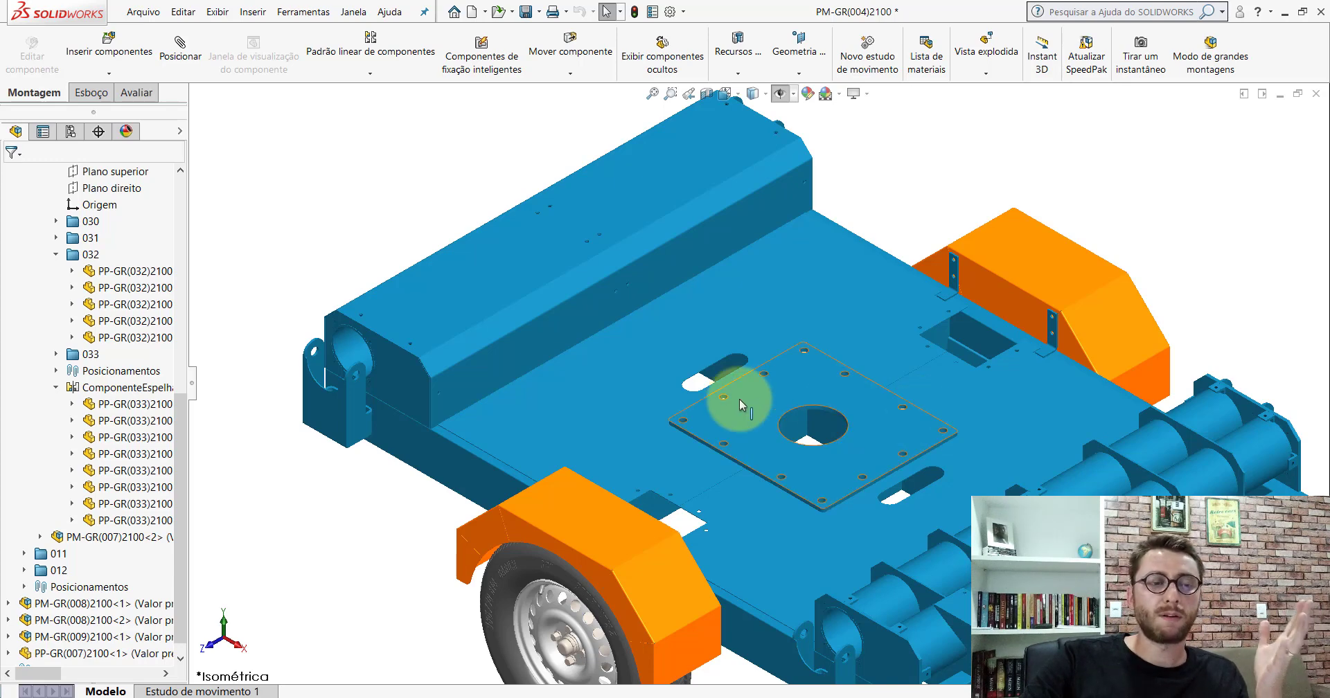
scroll(475, 395, "down", 3)
scroll(545, 409, "down", 3)
scroll(545, 409, "down", 3)
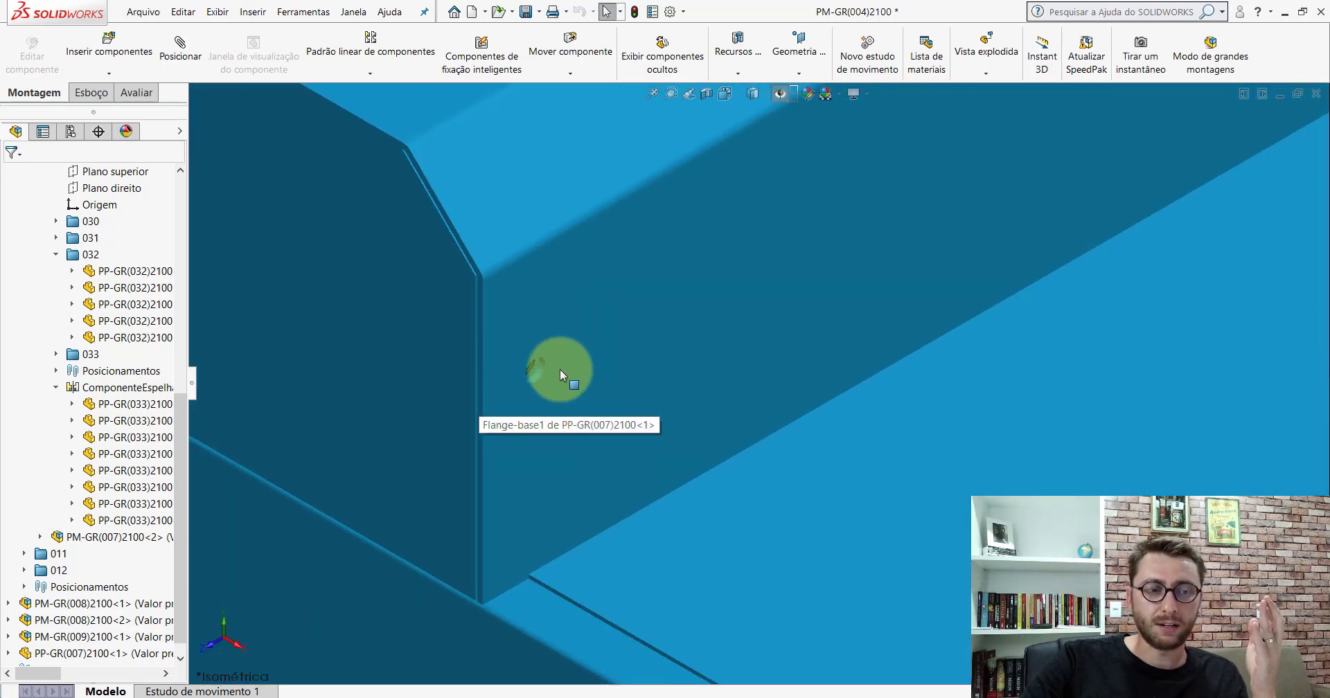
scroll(560, 368, "up", 3)
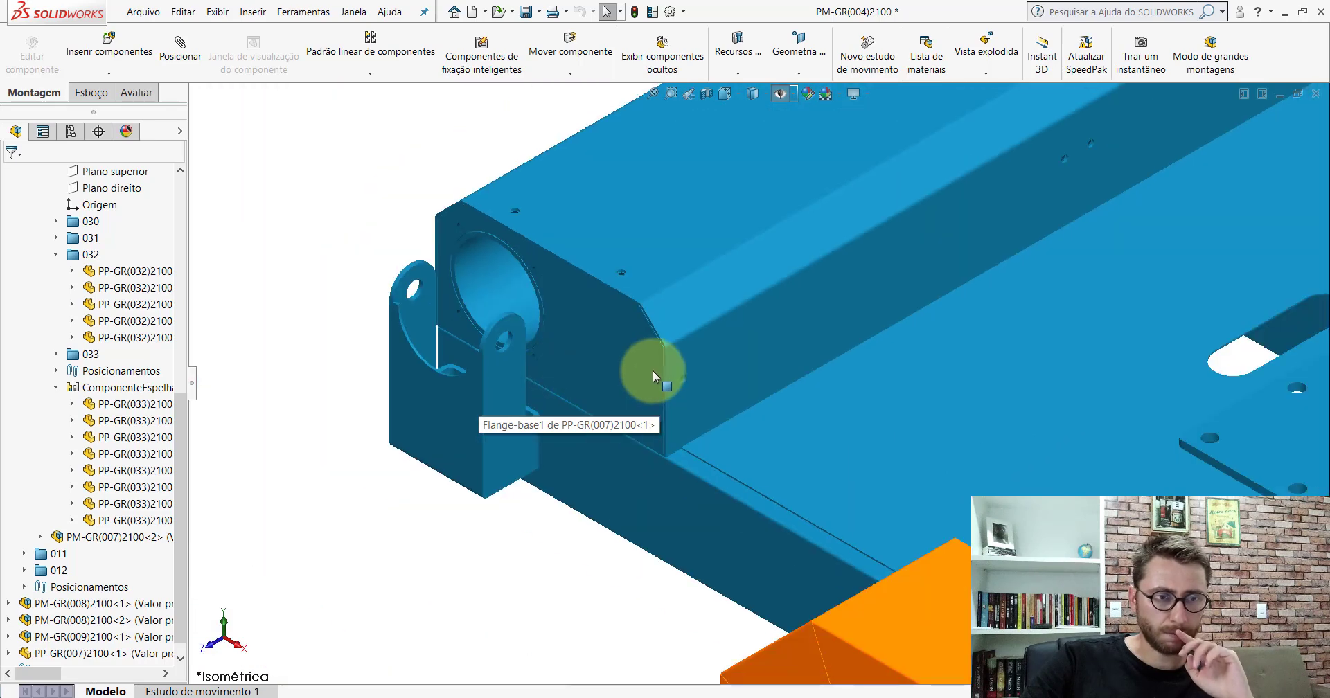
scroll(780, 348, "up", 3)
scroll(820, 347, "down", 4)
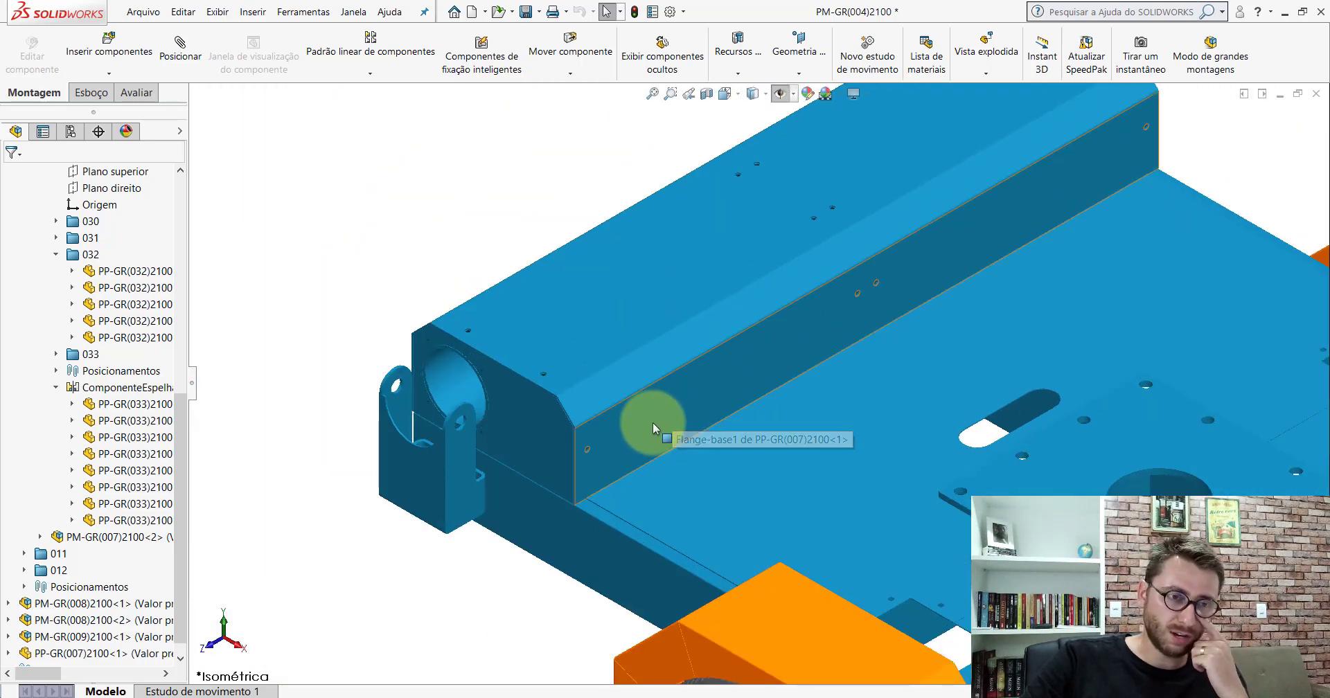
scroll(637, 437, "down", 2)
scroll(521, 358, "down", 2)
scroll(563, 320, "down", 2)
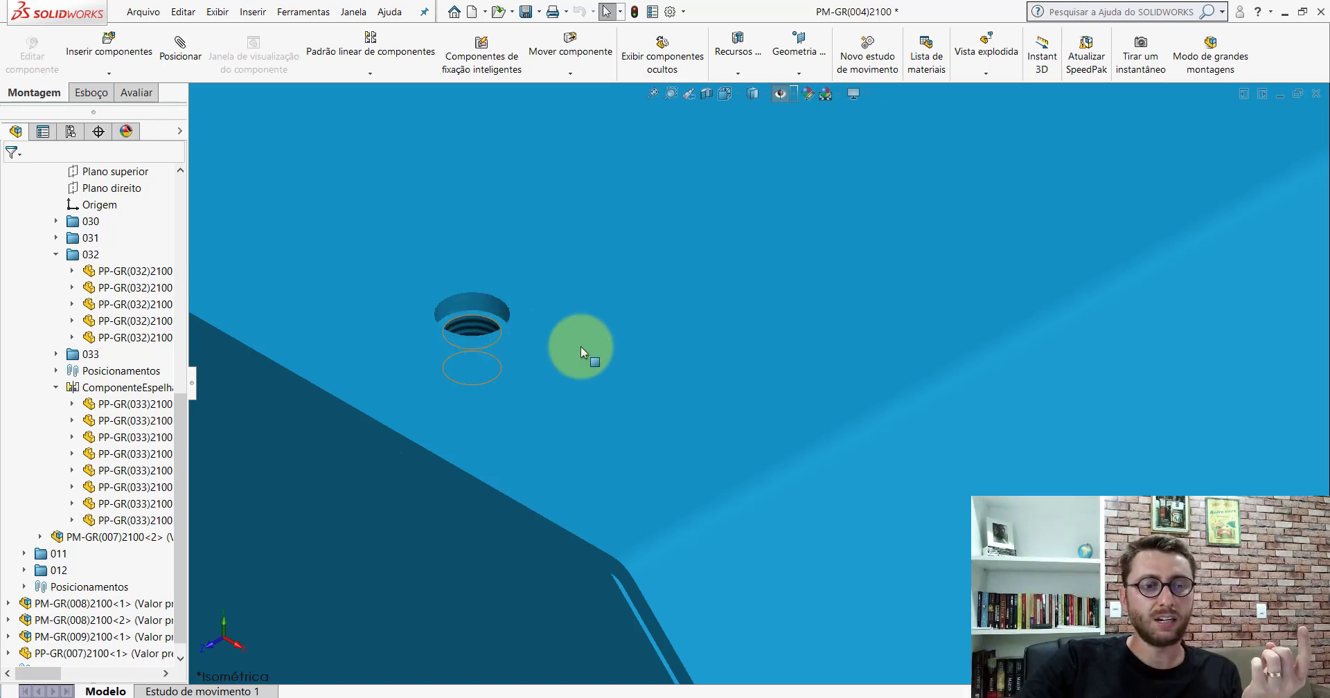
scroll(580, 346, "up", 2)
scroll(662, 347, "up", 5)
scroll(855, 388, "down", 2)
scroll(666, 389, "down", 2)
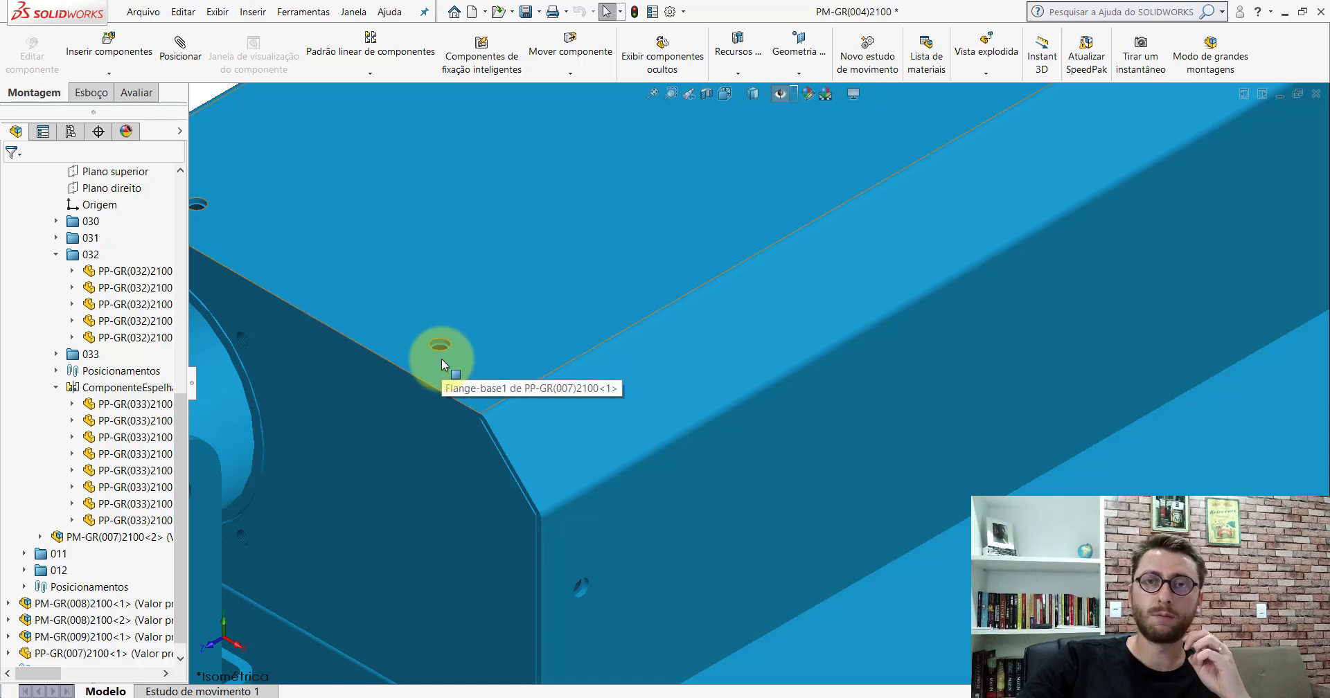
scroll(603, 388, "up", 2)
scroll(680, 421, "up", 2)
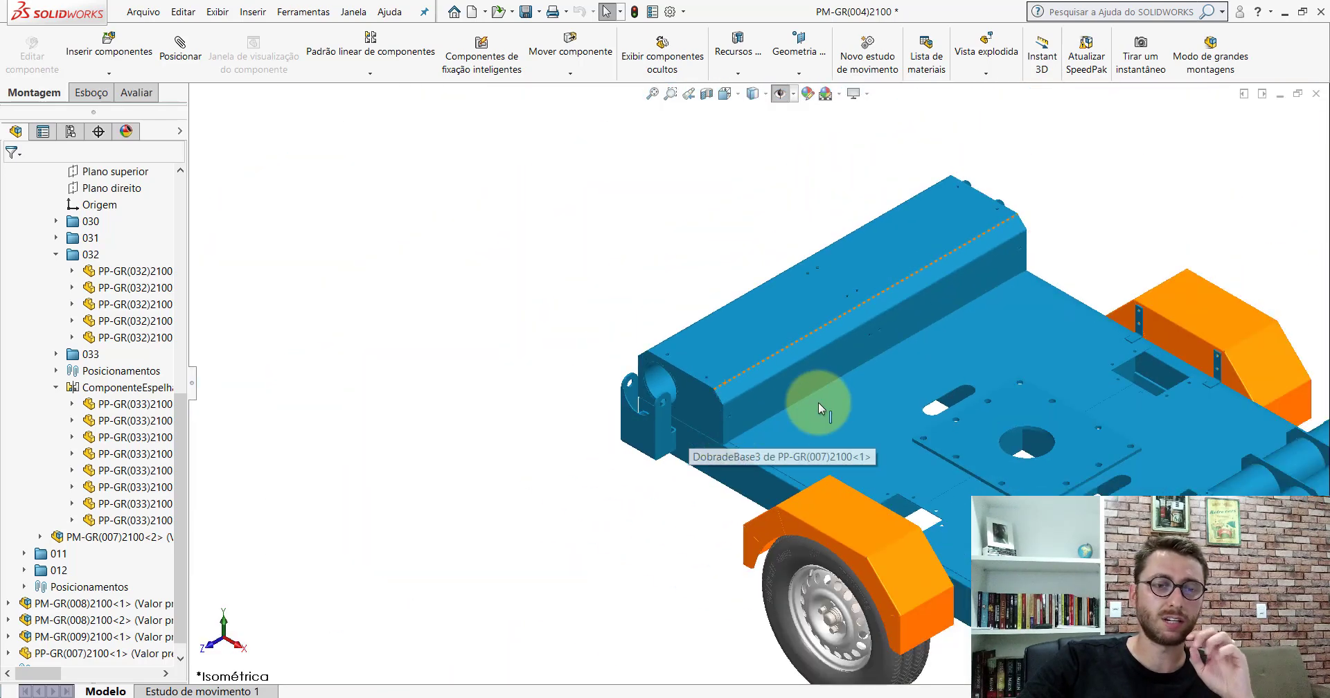
scroll(818, 402, "up", 2)
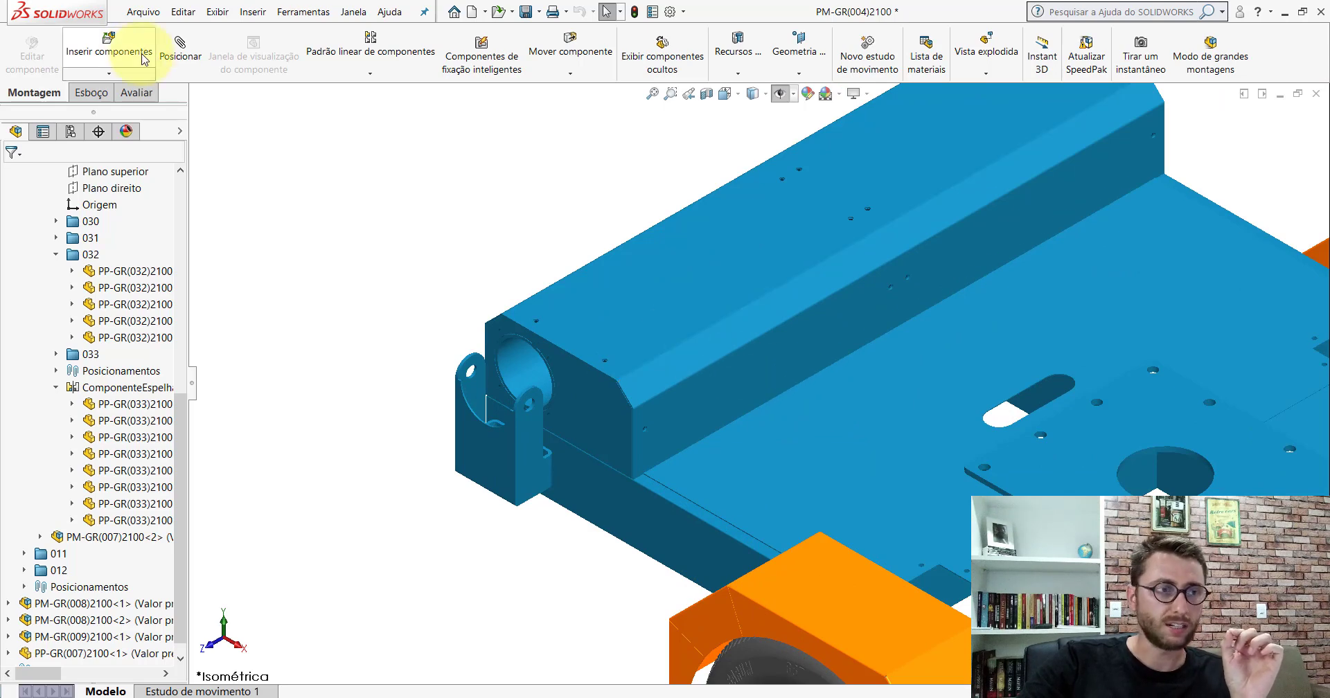
- Measure the box beam cover's hole with Medida to confirm its 8.50 mm diameter
left_click(142, 92)
left_click(270, 66)
scroll(713, 386, "down", 3)
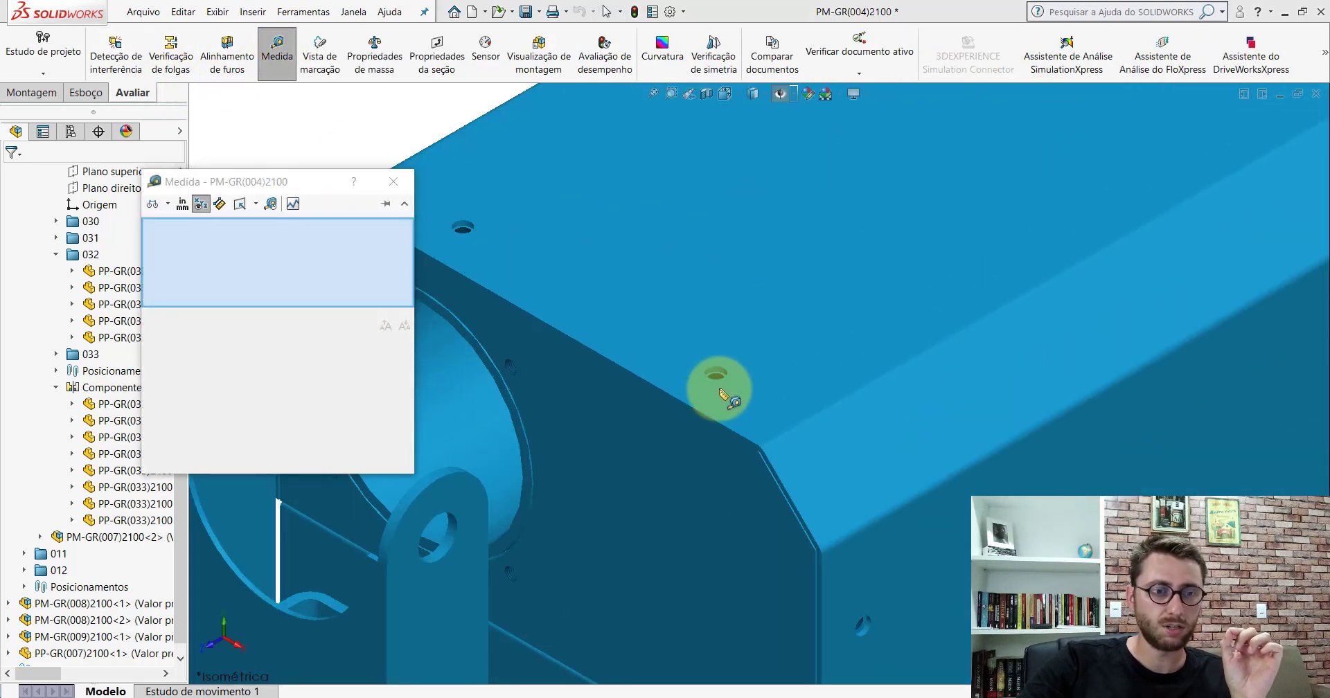
scroll(727, 371, "down", 3)
scroll(703, 360, "down", 2)
left_click(704, 359)
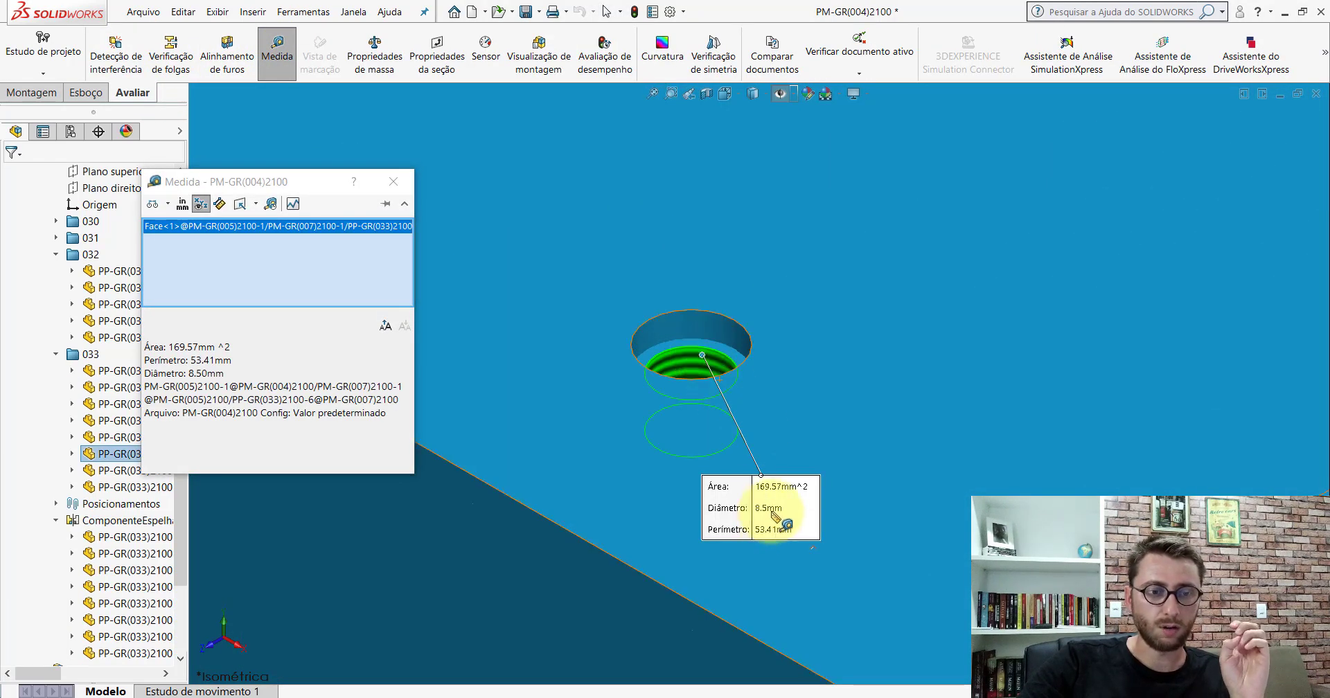
left_click(393, 181)
- Select the box beam cover face beside the measured hole
scroll(766, 327, "up", 3)
scroll(765, 333, "up", 3)
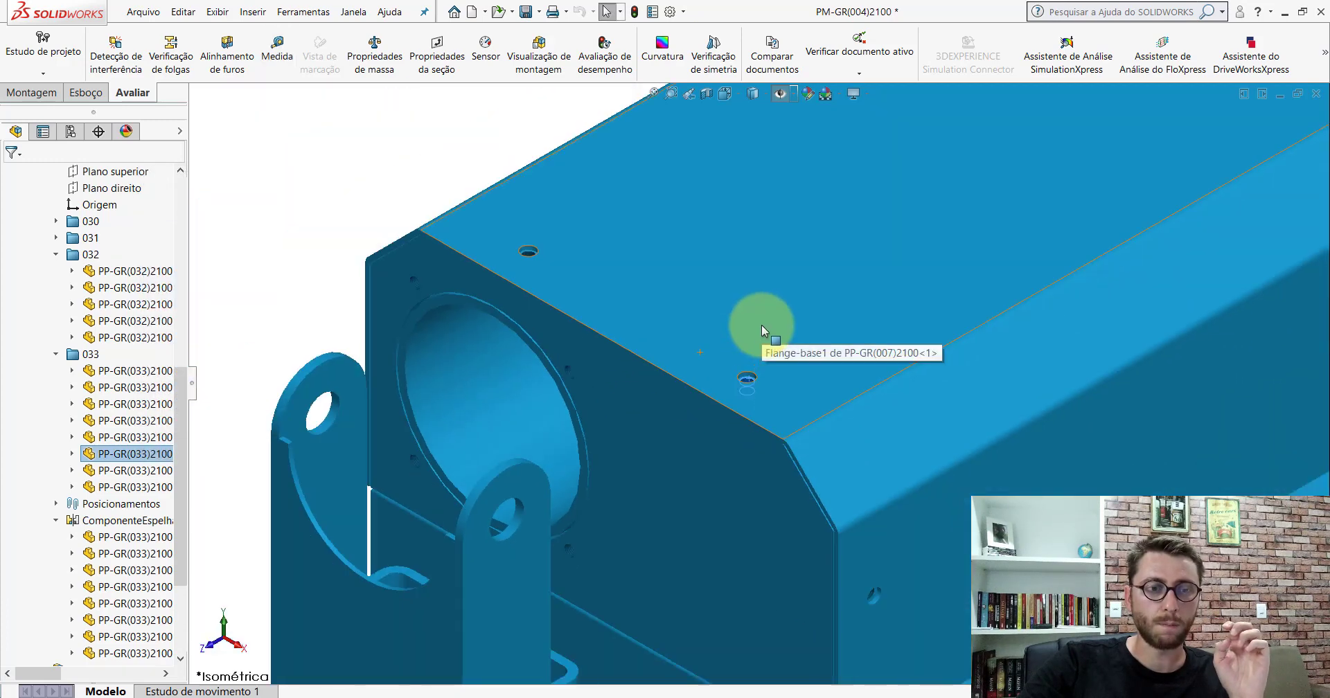
scroll(766, 332, "down", 2)
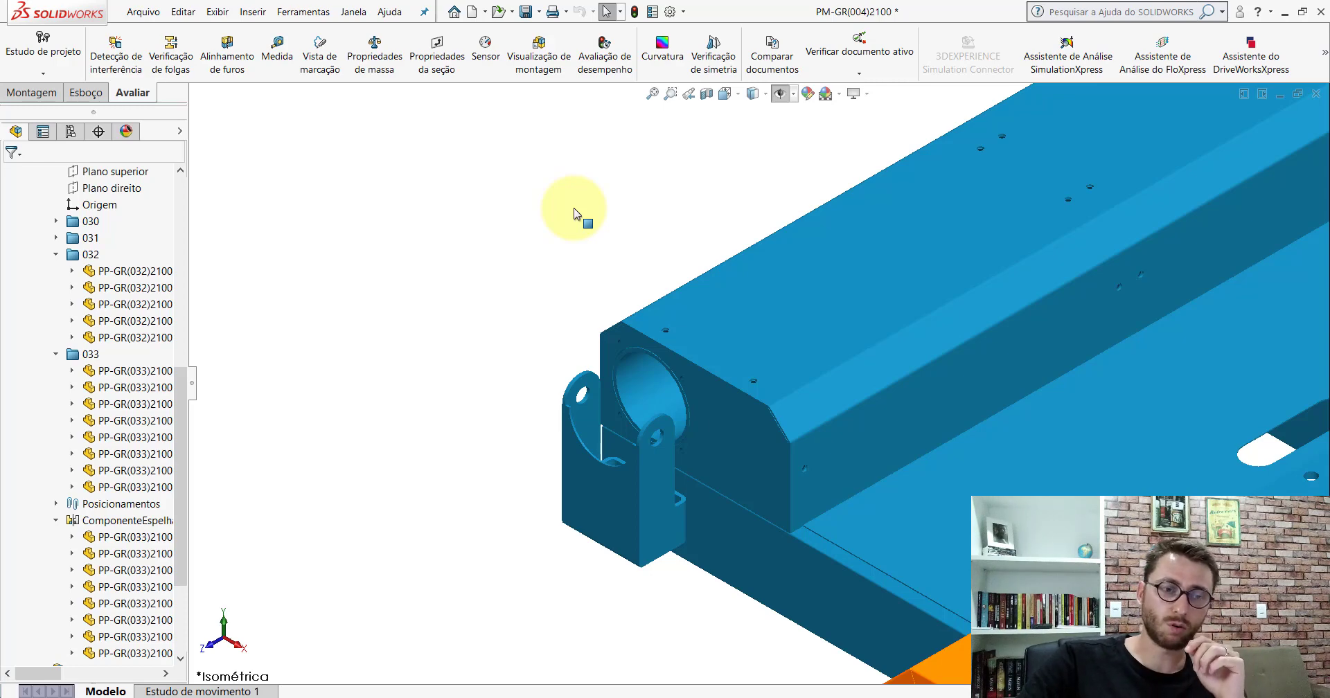
scroll(766, 382, "down", 1)
scroll(766, 383, "down", 3)
scroll(740, 373, "down", 2)
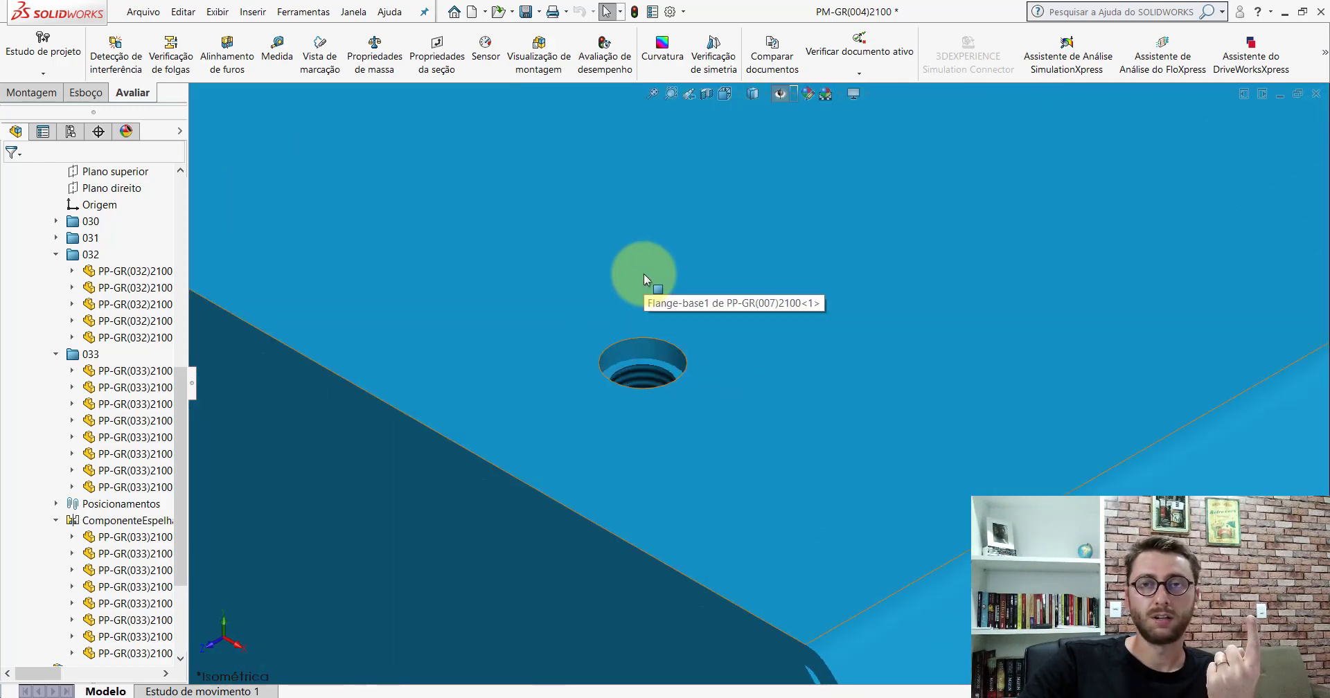
left_click(734, 266)
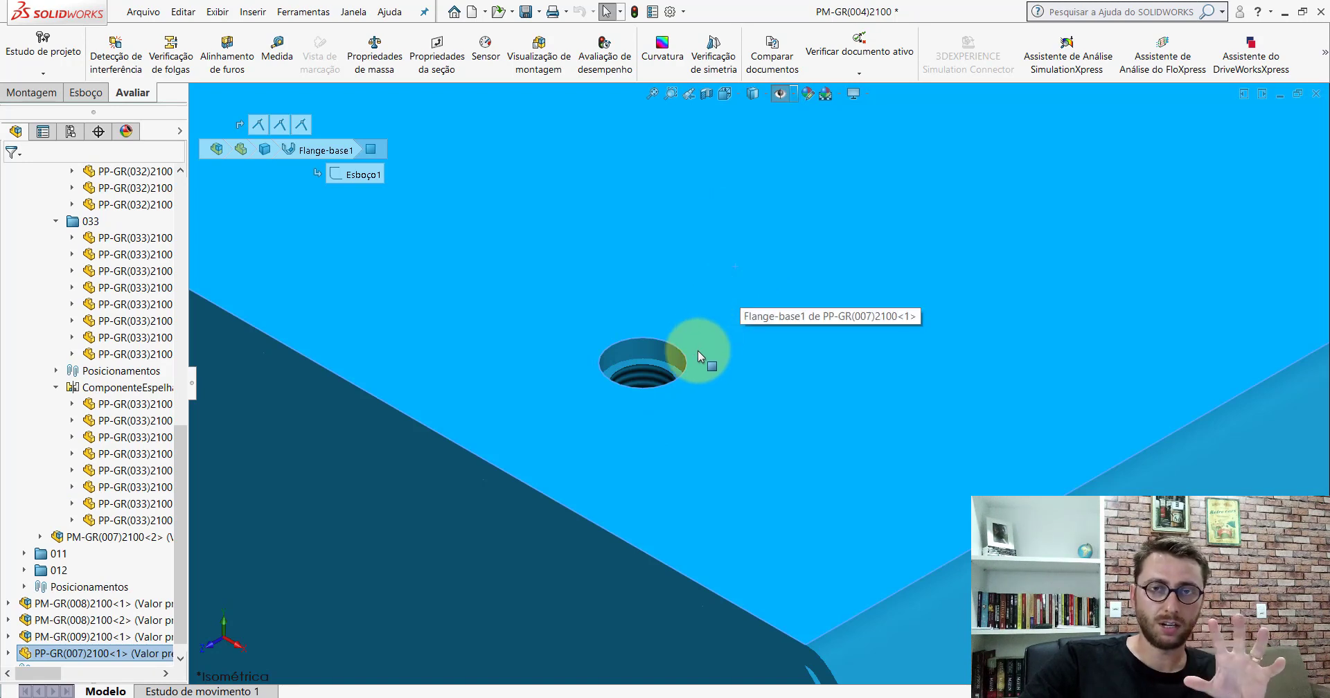
scroll(685, 367, "down", 2)
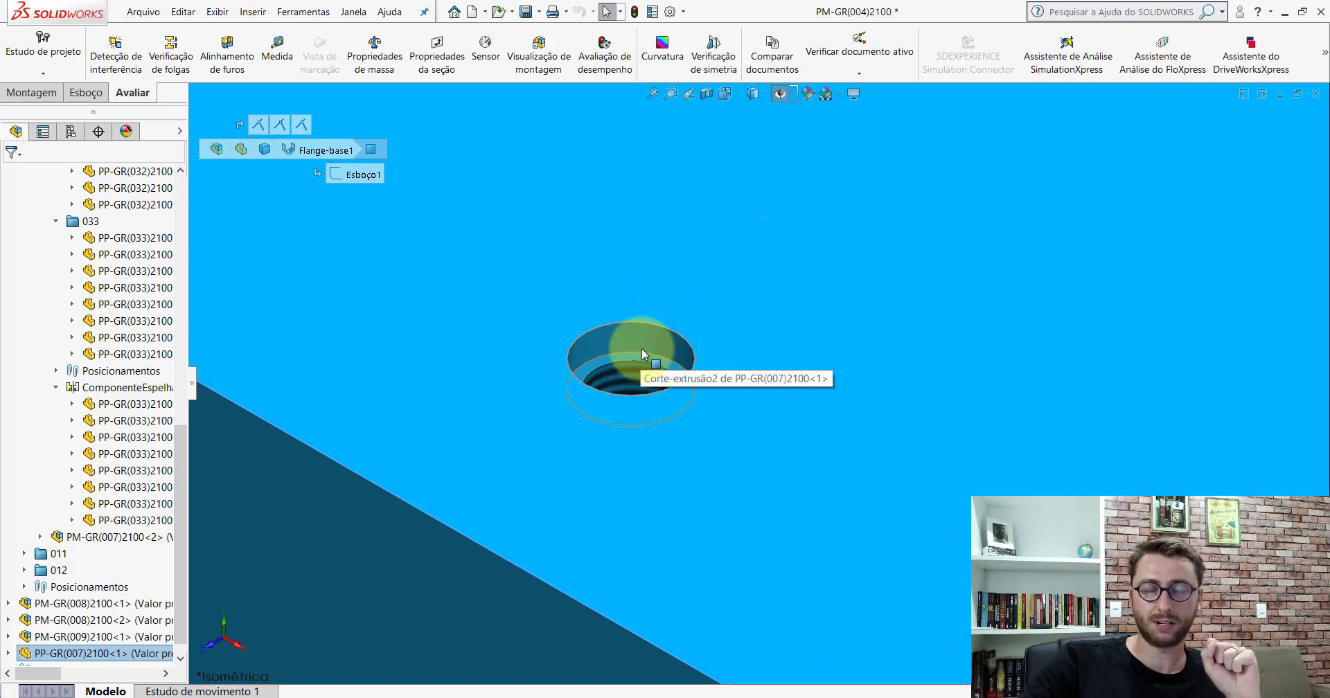
scroll(648, 356, "up", 1)
scroll(651, 358, "up", 3)
scroll(688, 362, "up", 2)
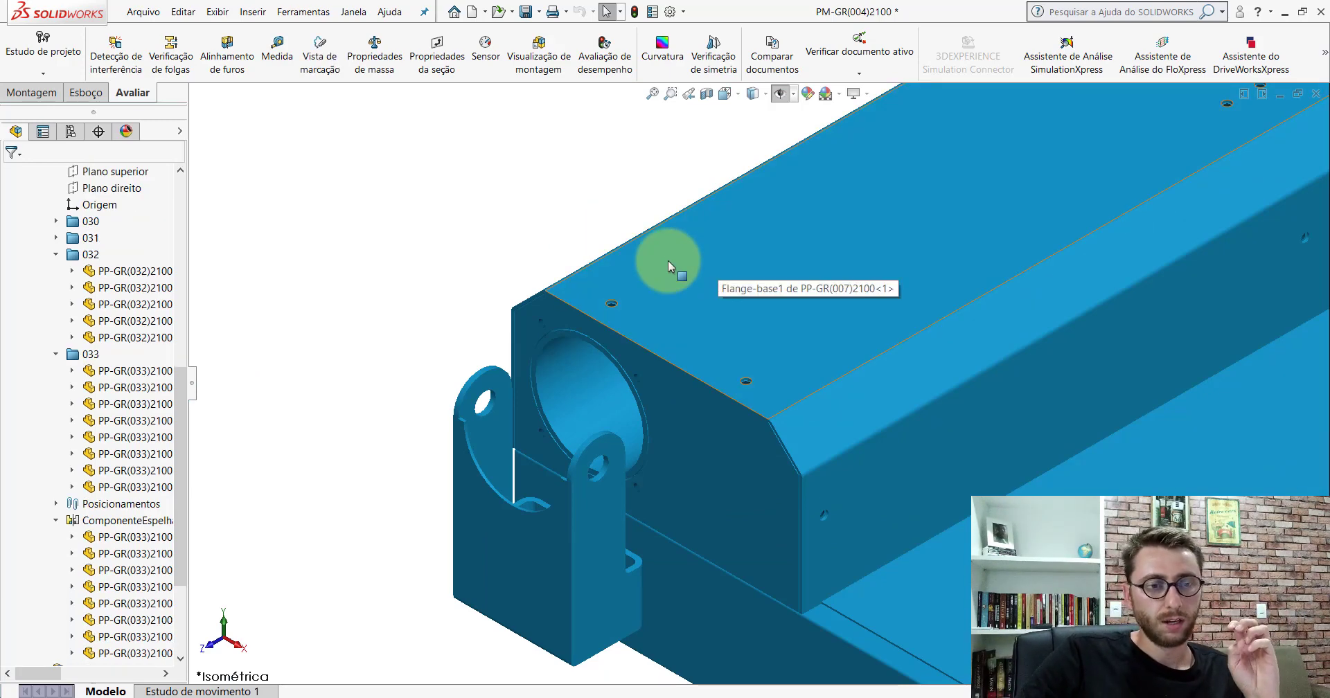
scroll(842, 349, "up", 2)
scroll(859, 355, "up", 2)
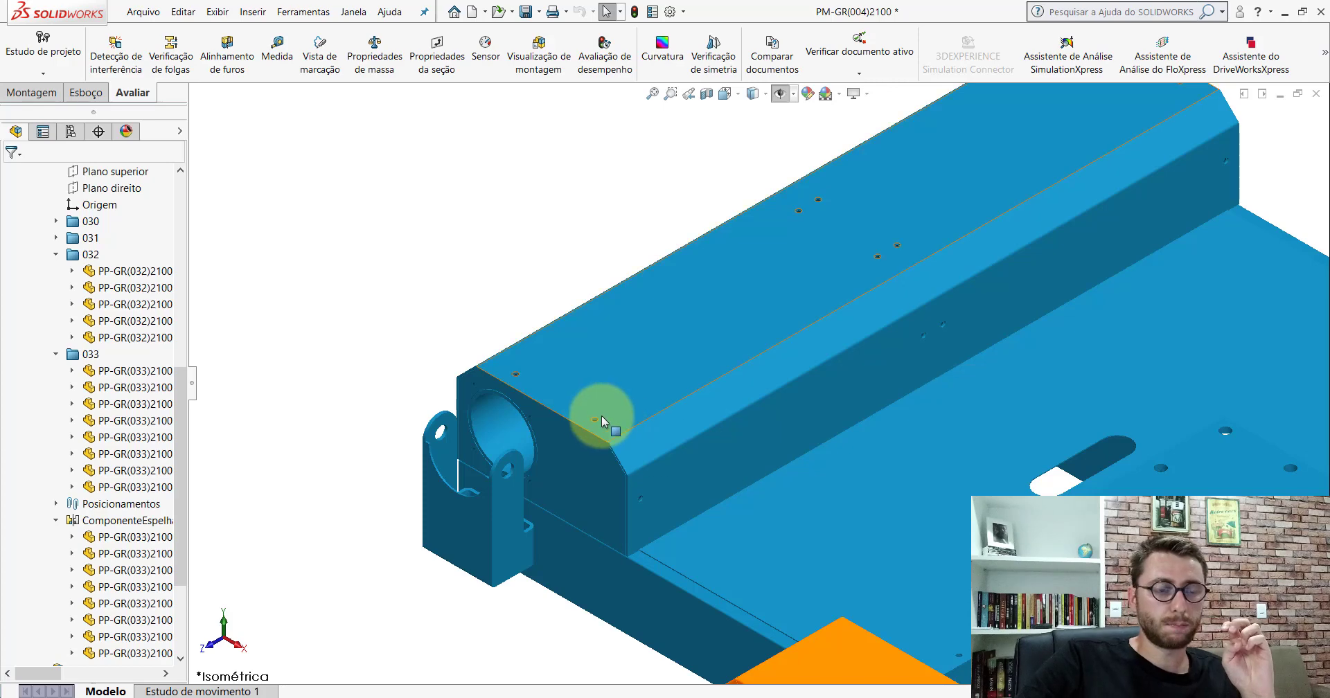
scroll(637, 422, "down", 2)
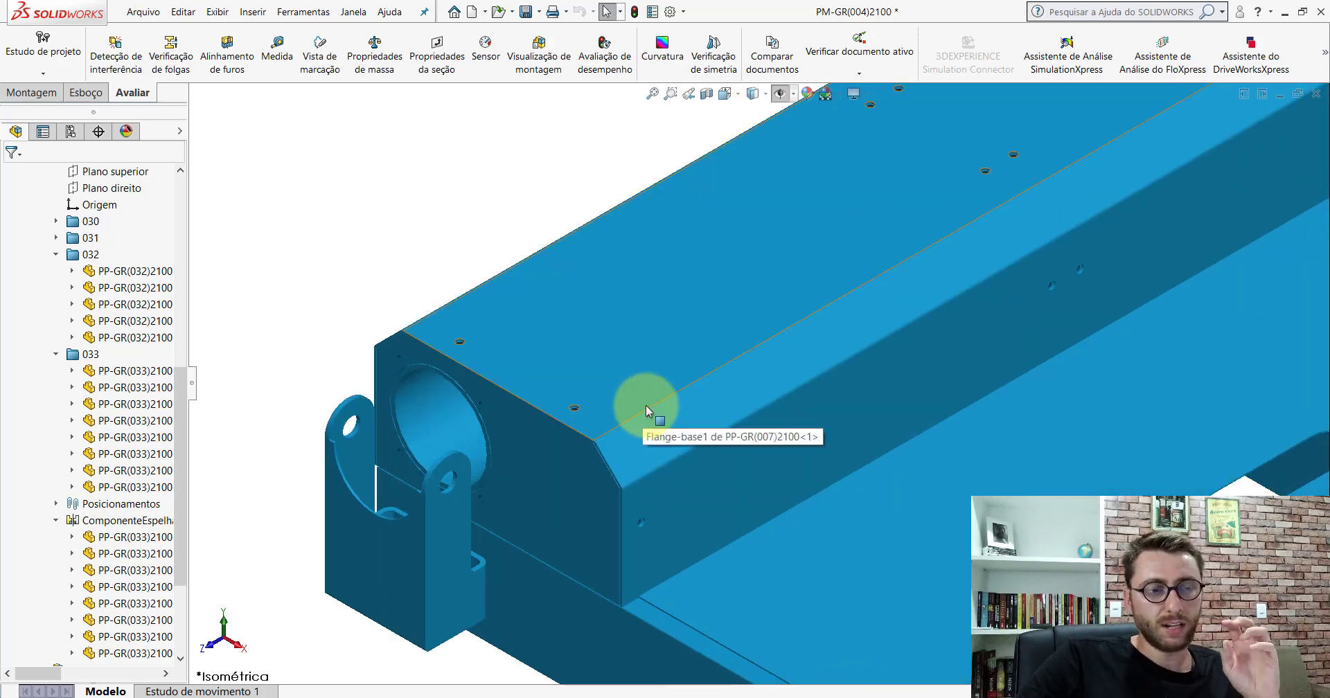
scroll(613, 431, "down", 2)
scroll(602, 395, "down", 4)
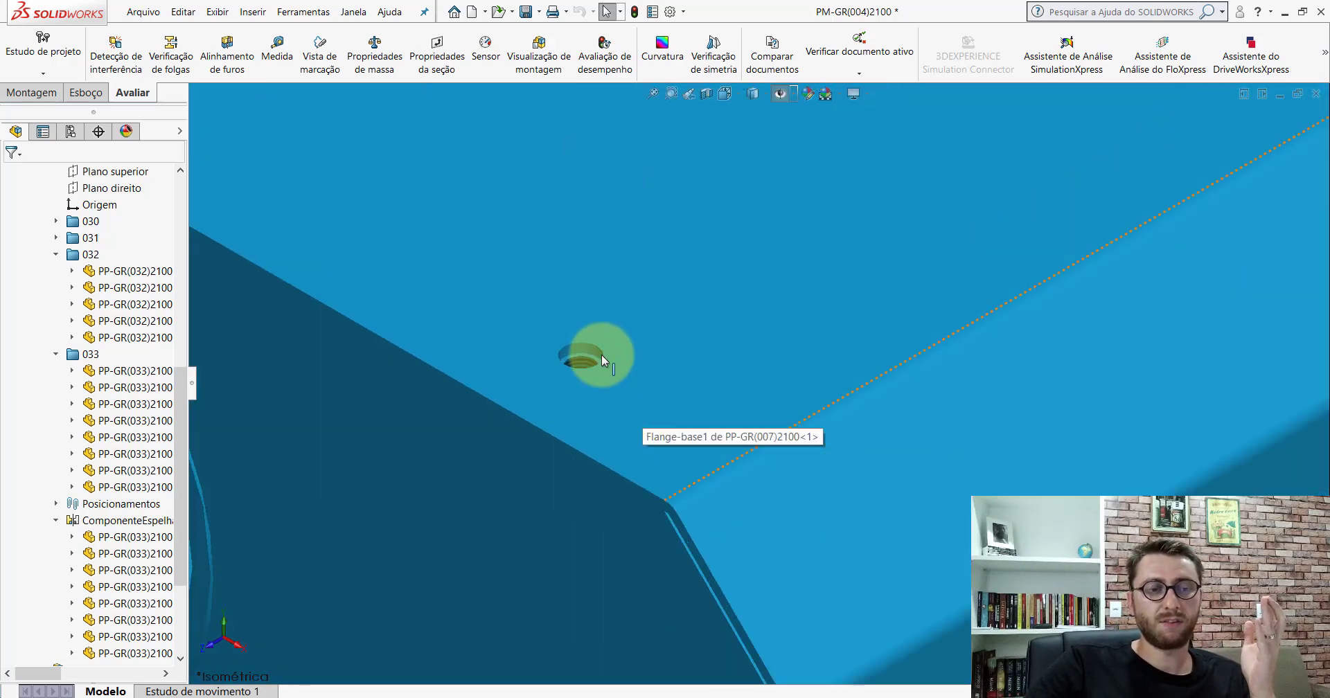
scroll(602, 358, "down", 2)
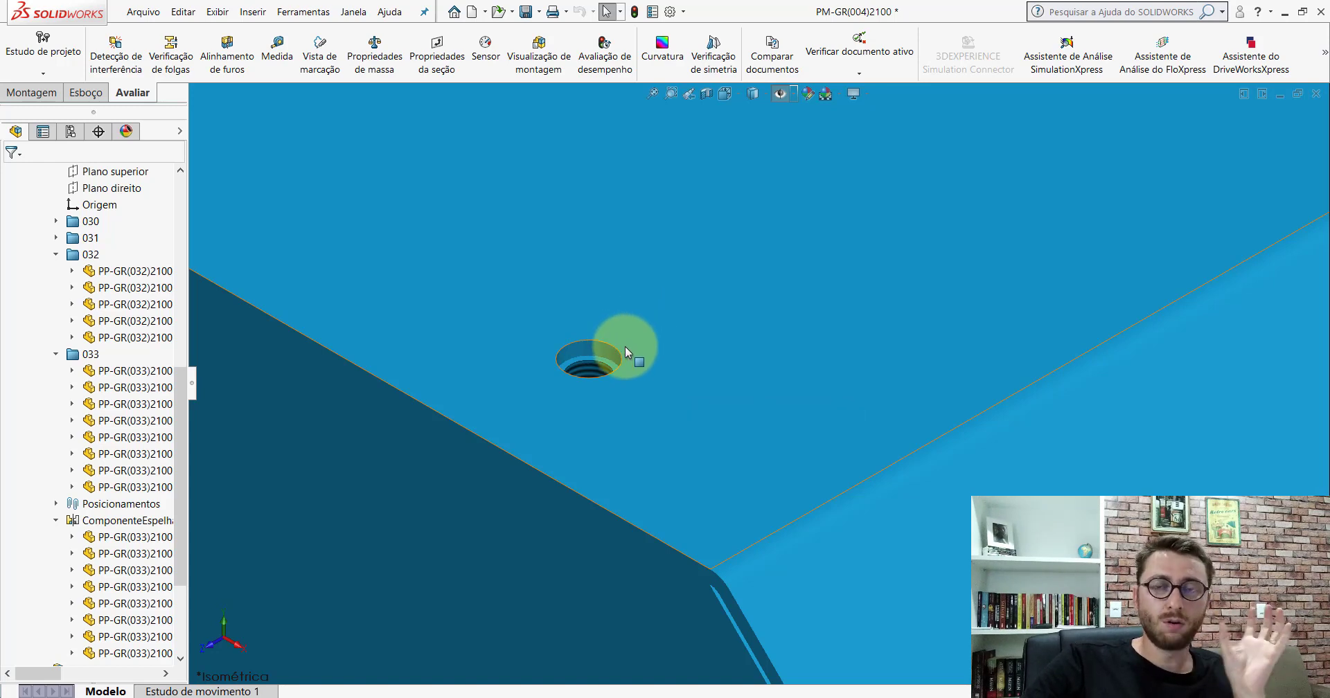
scroll(609, 374, "down", 3)
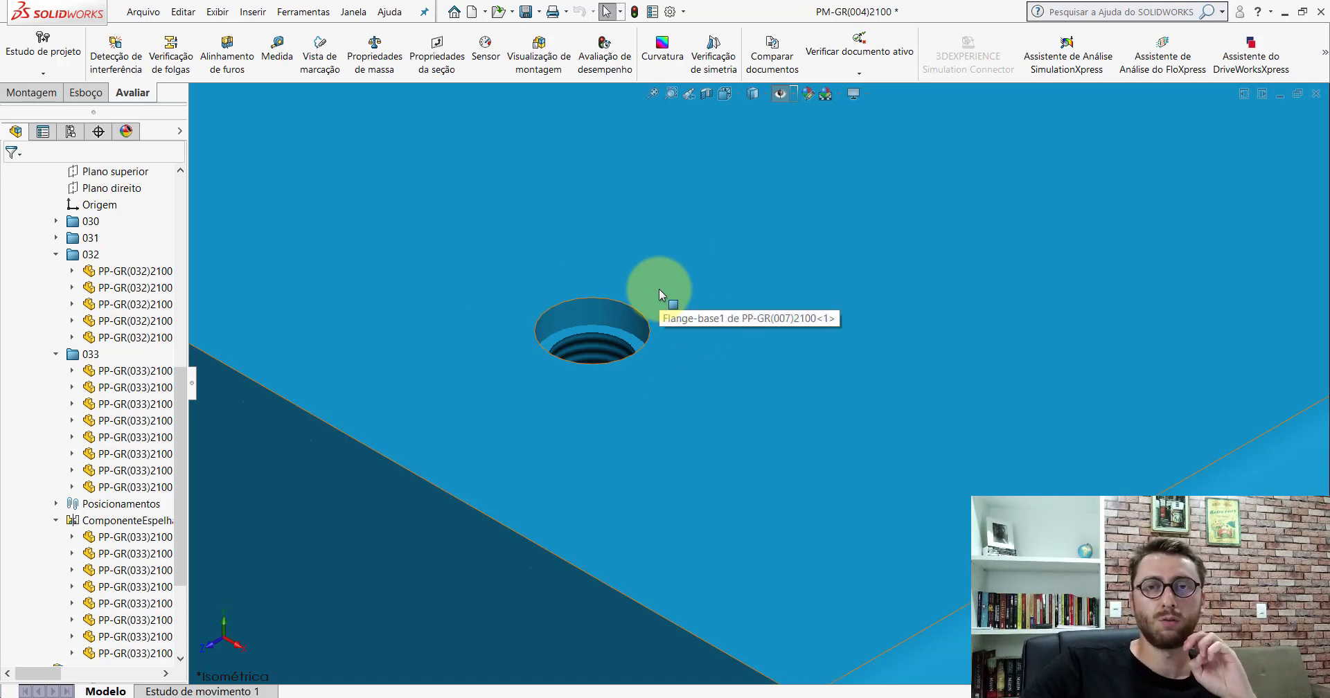
scroll(802, 414, "up", 2)
scroll(801, 414, "up", 3)
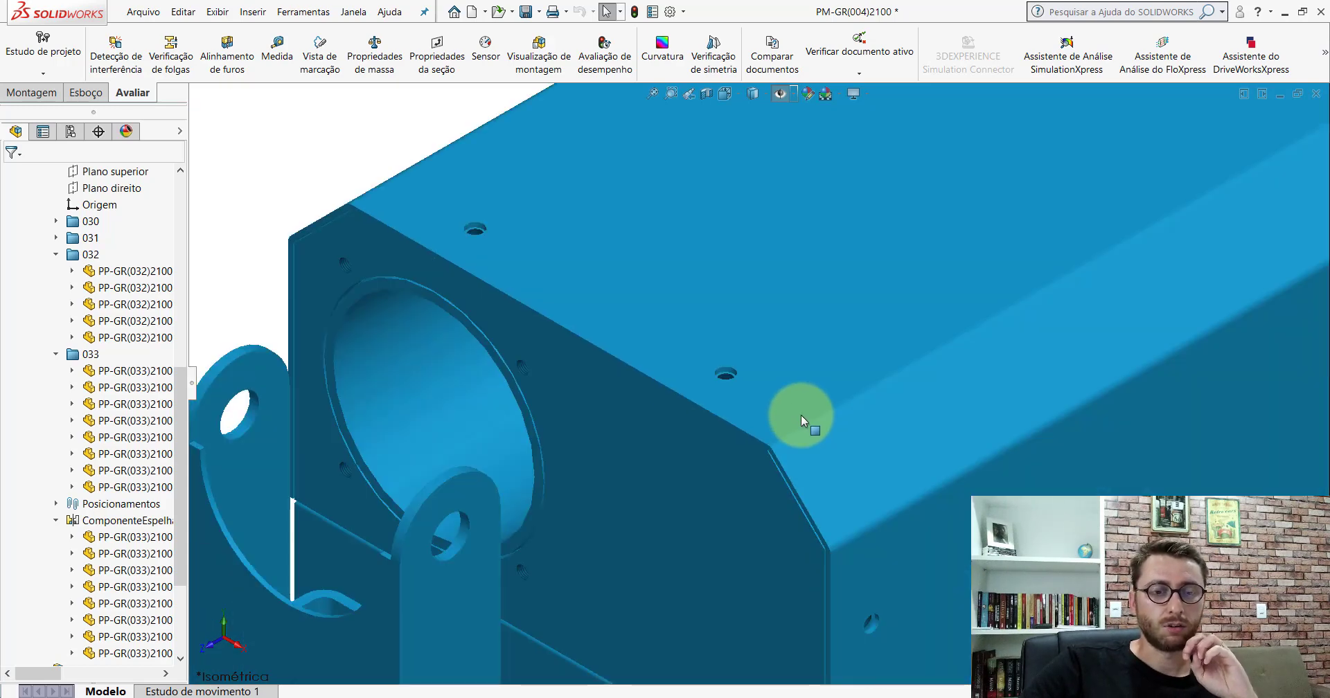
scroll(821, 422, "up", 3)
scroll(822, 421, "up", 4)
scroll(853, 405, "up", 3)
scroll(861, 415, "down", 2)
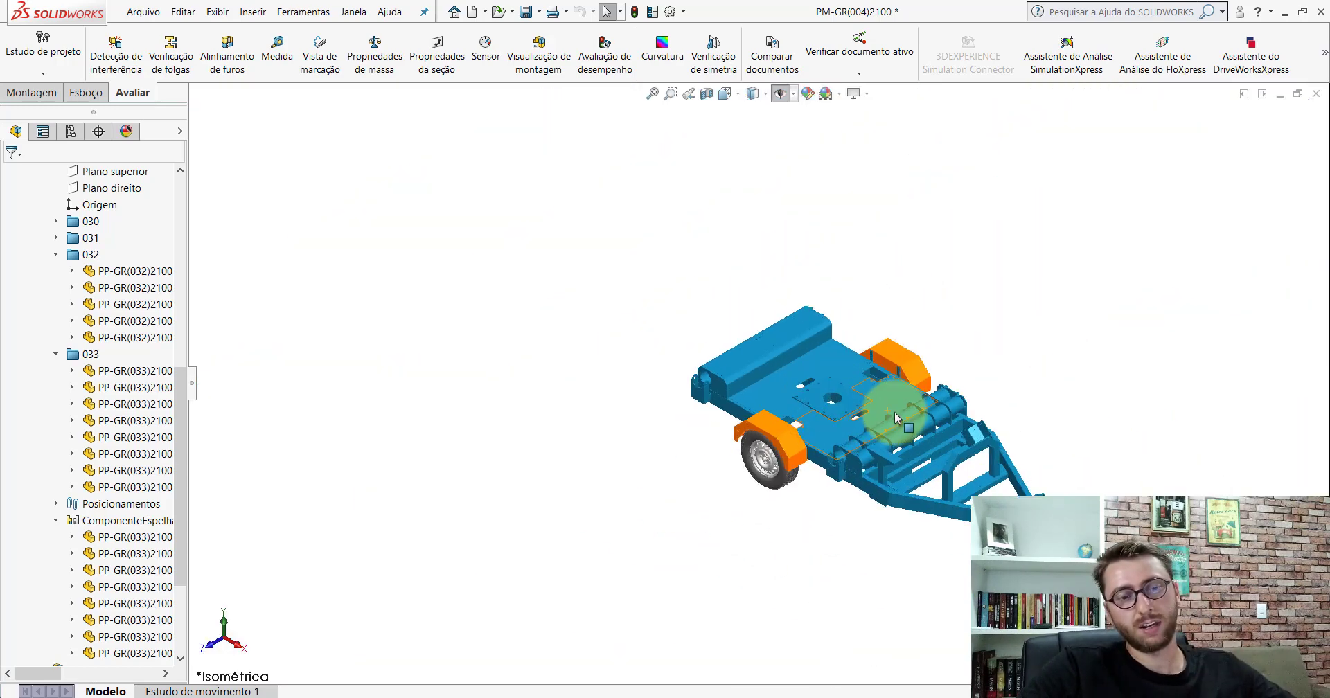
scroll(886, 418, "down", 2)
scroll(575, 444, "down", 4)
scroll(574, 444, "down", 3)
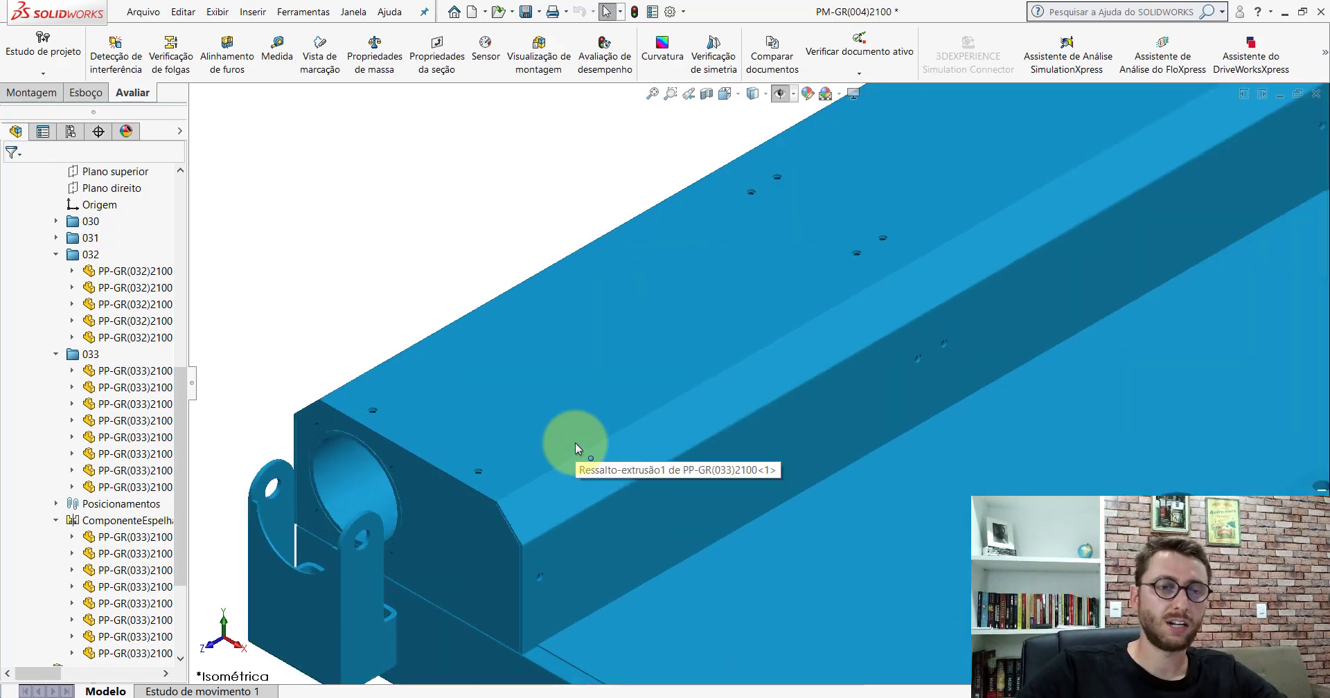
scroll(861, 229, "down", 3)
scroll(849, 296, "down", 3)
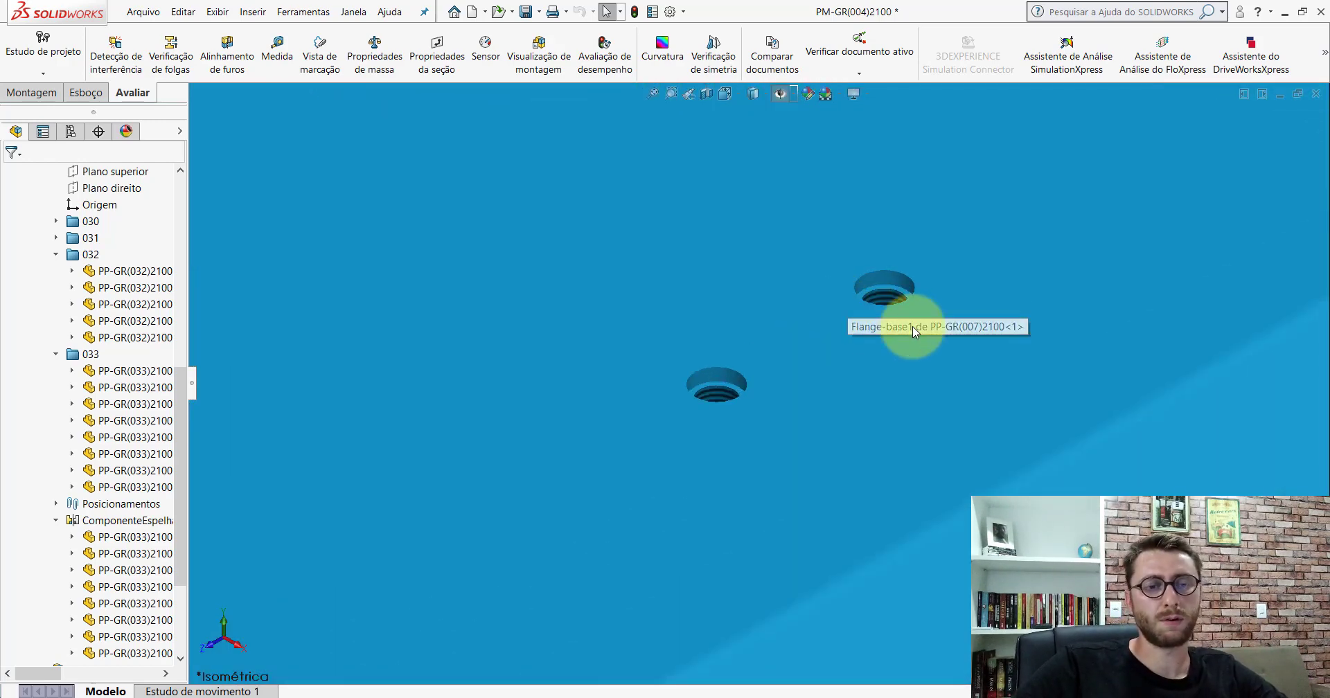
scroll(919, 344, "down", 2)
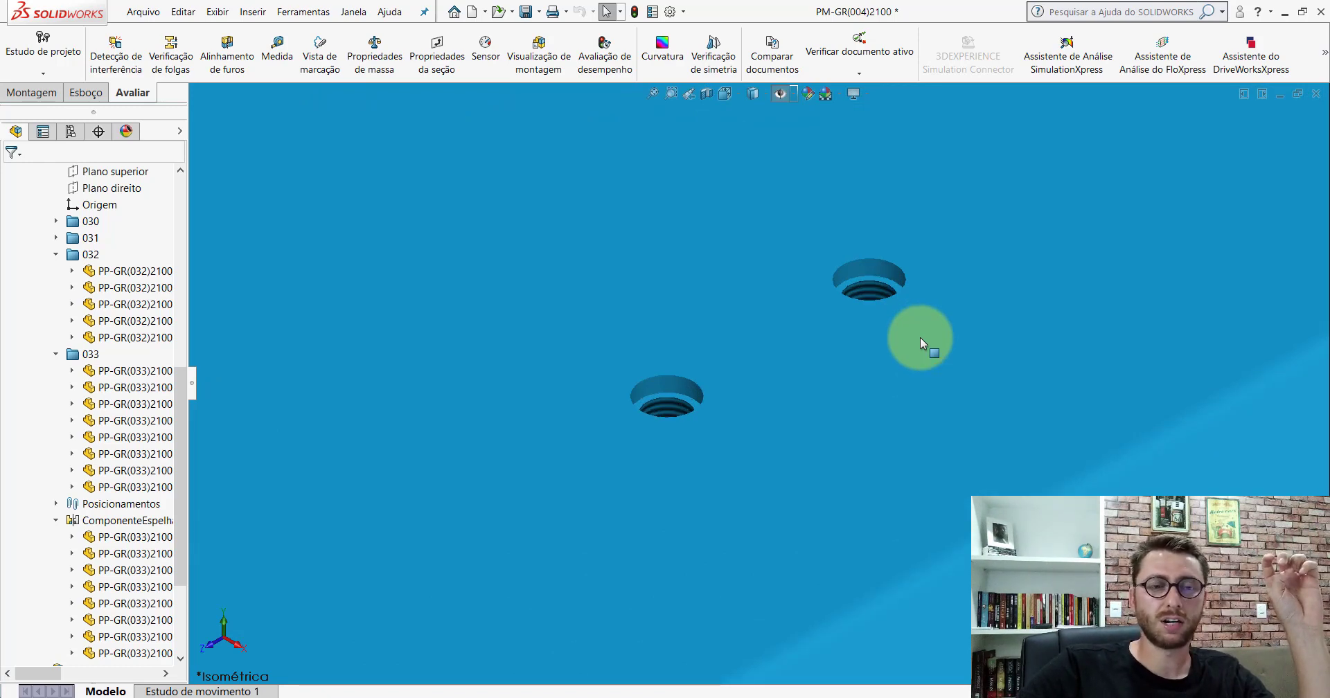
scroll(890, 311, "down", 2)
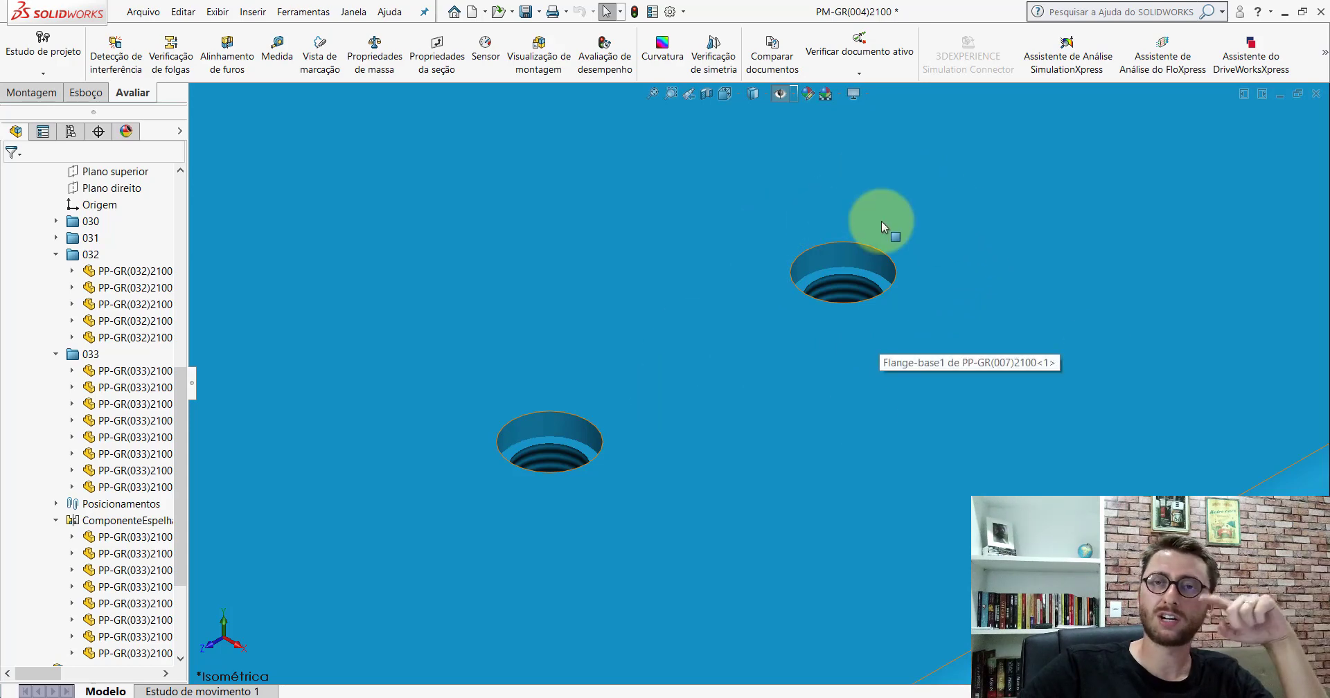
scroll(879, 228, "up", 3)
scroll(871, 252, "up", 3)
scroll(869, 263, "up", 3)
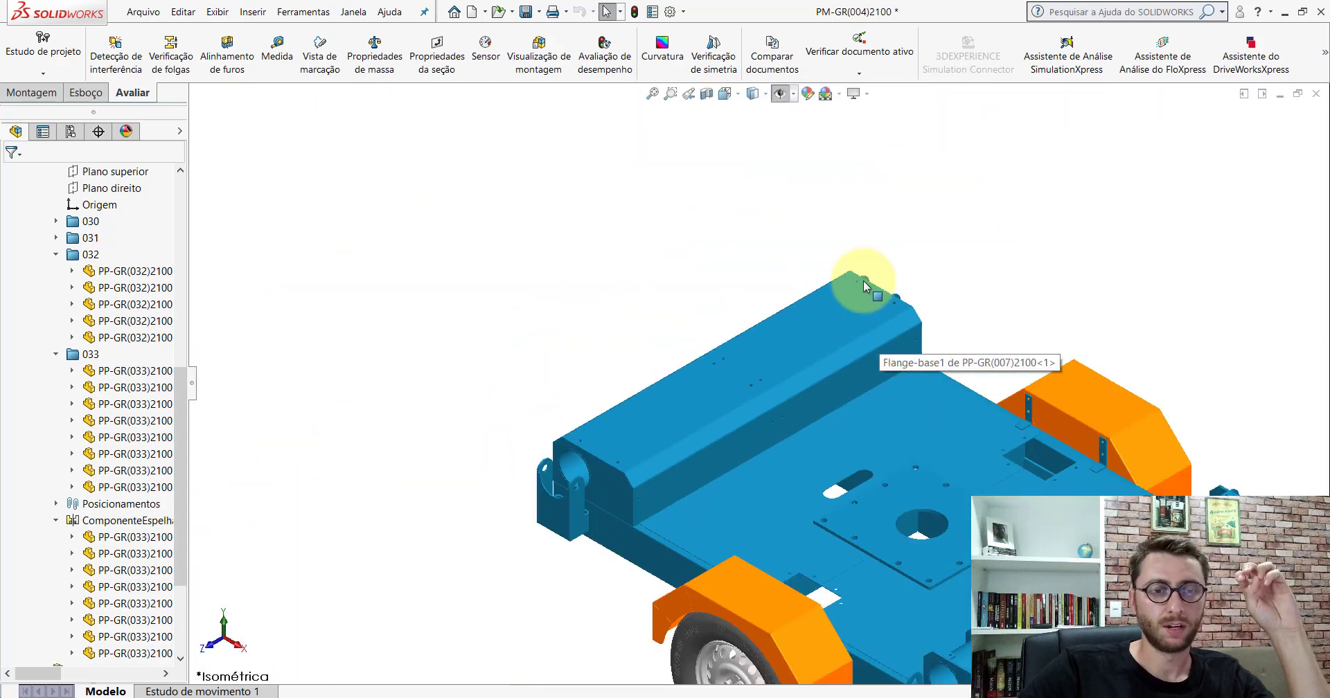
scroll(865, 286, "up", 3)
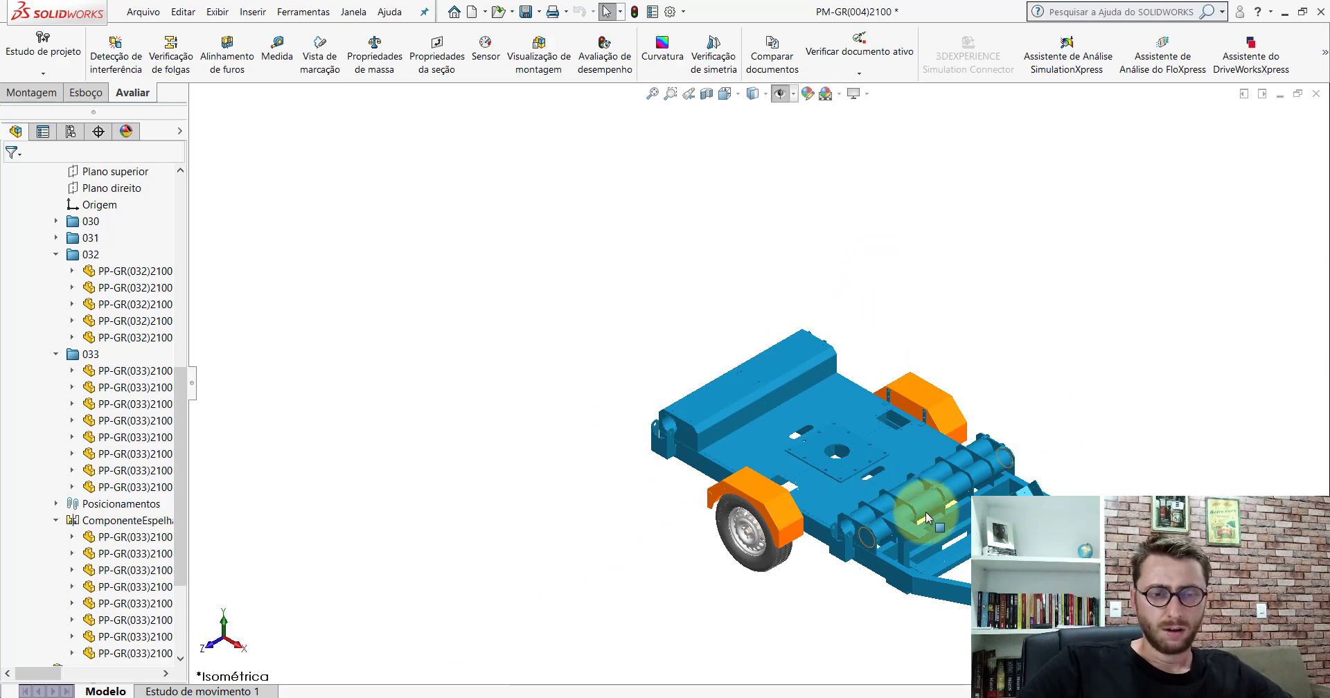
scroll(915, 498, "down", 3)
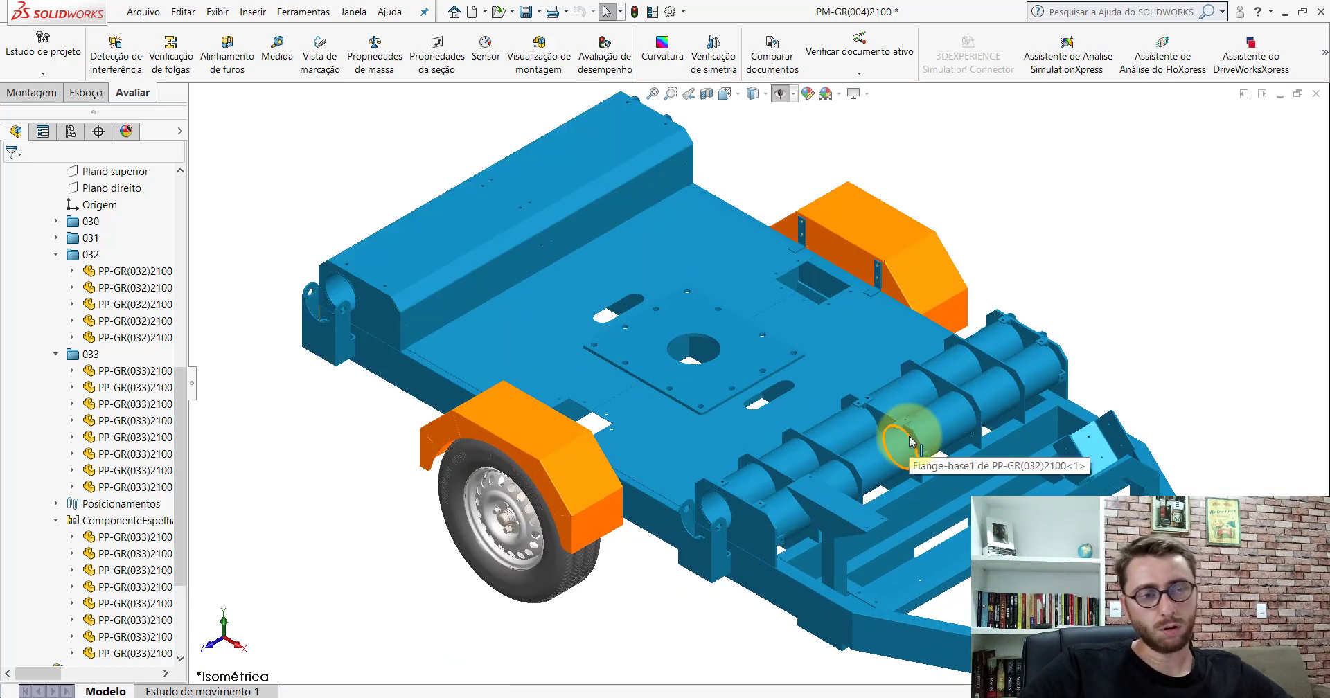
scroll(909, 444, "up", 2)
scroll(909, 444, "up", 3)
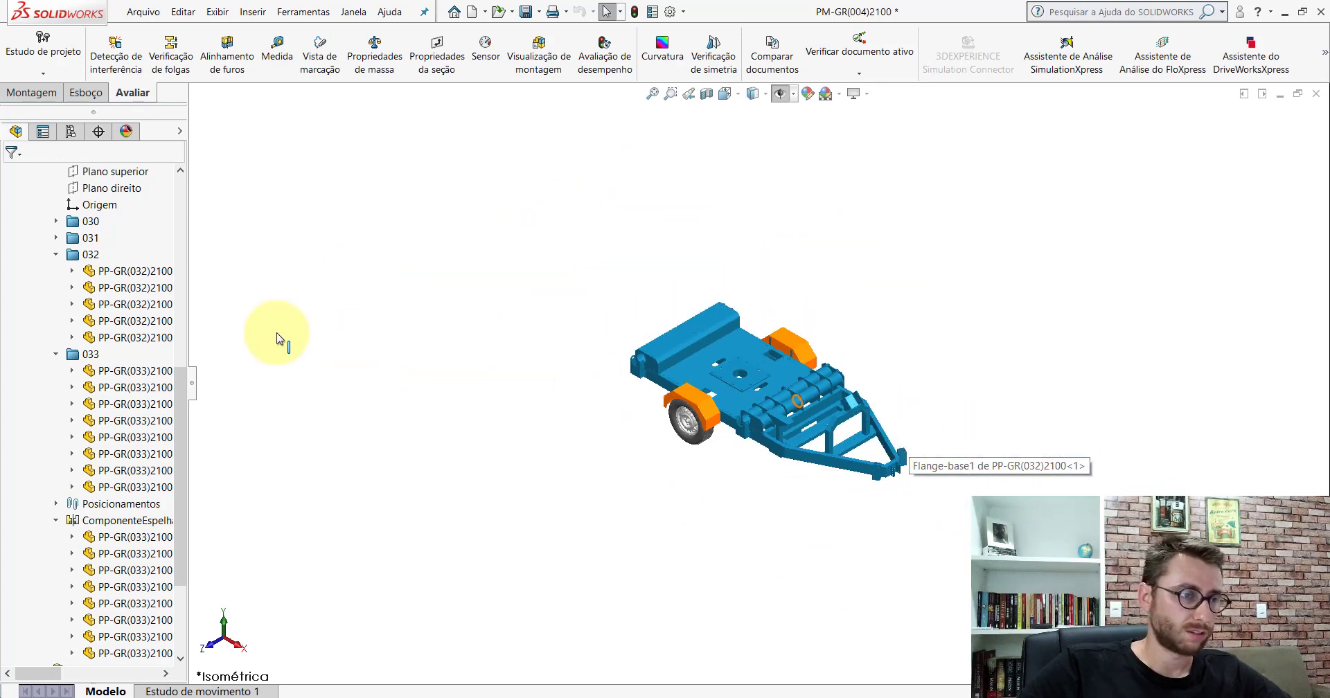
- Collapse the PM-GR(004)2100 assembly tree to its top-level components with Recolher itens
left_click_drag(179, 416, 158, 192)
right_click(94, 173)
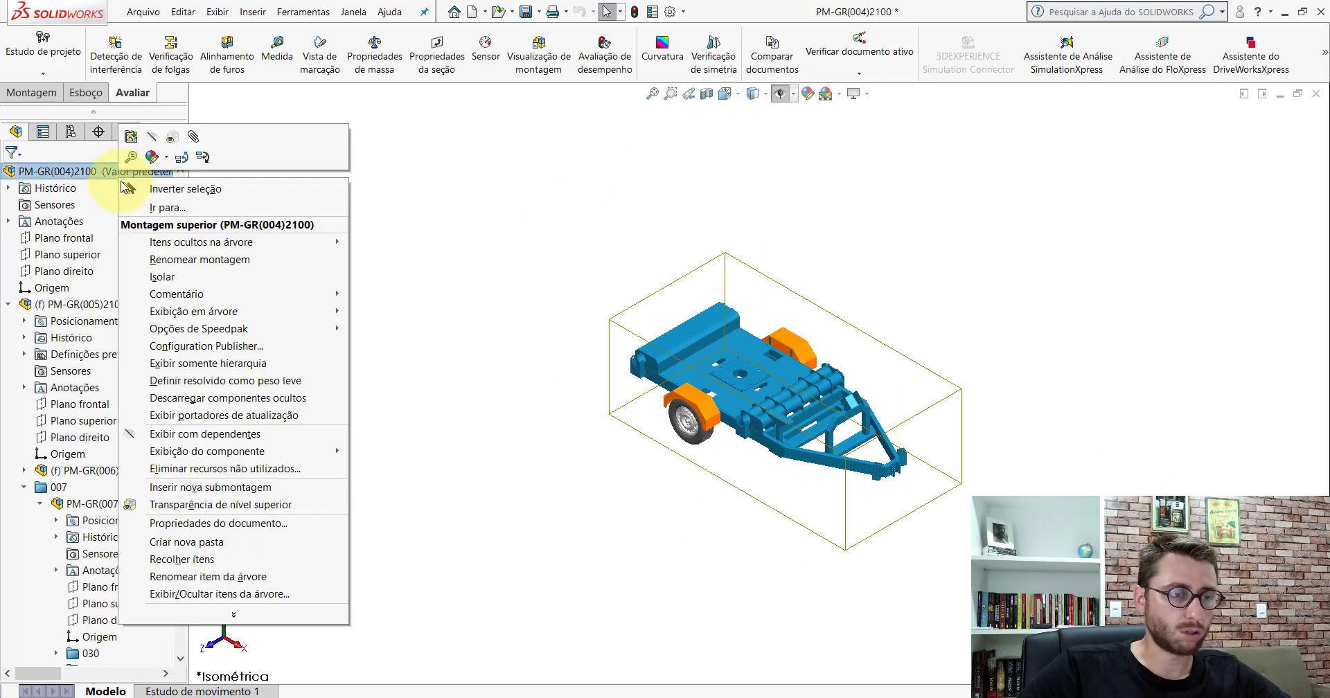
left_click(263, 558)
left_click(321, 340)
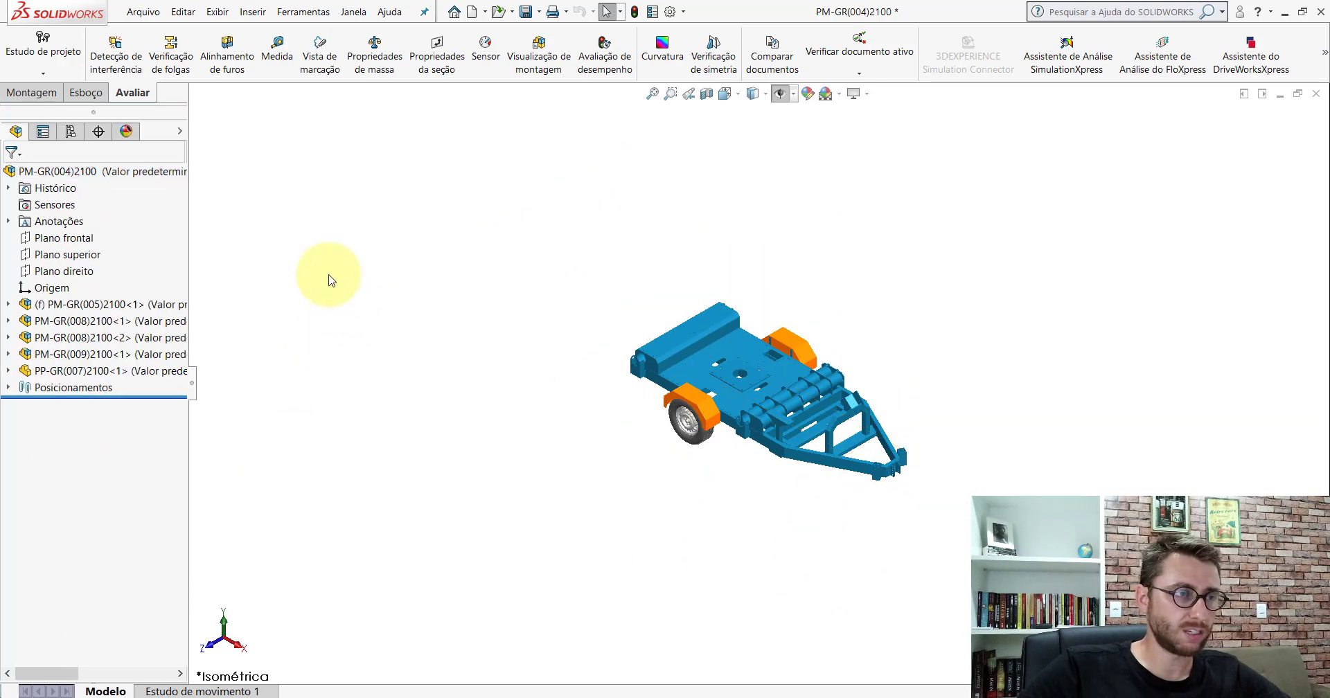
left_click(62, 171)
left_click(300, 292)
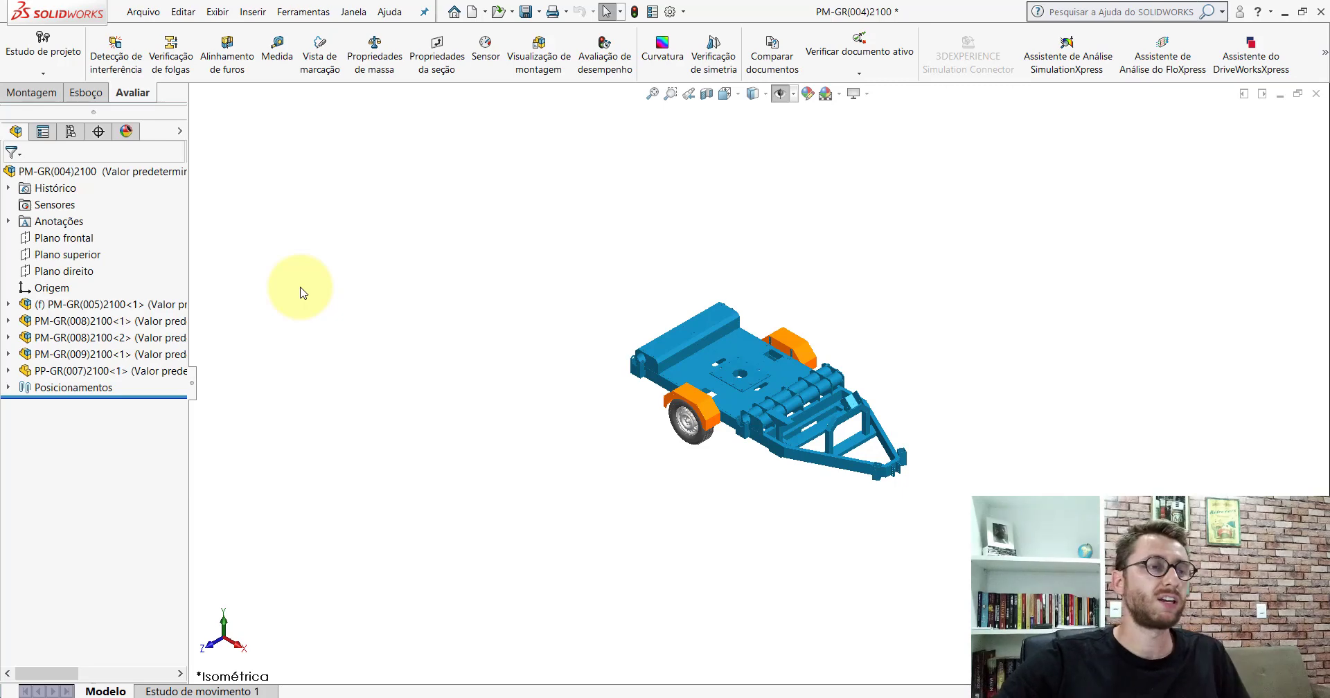
left_click(60, 172)
right_click(60, 172)
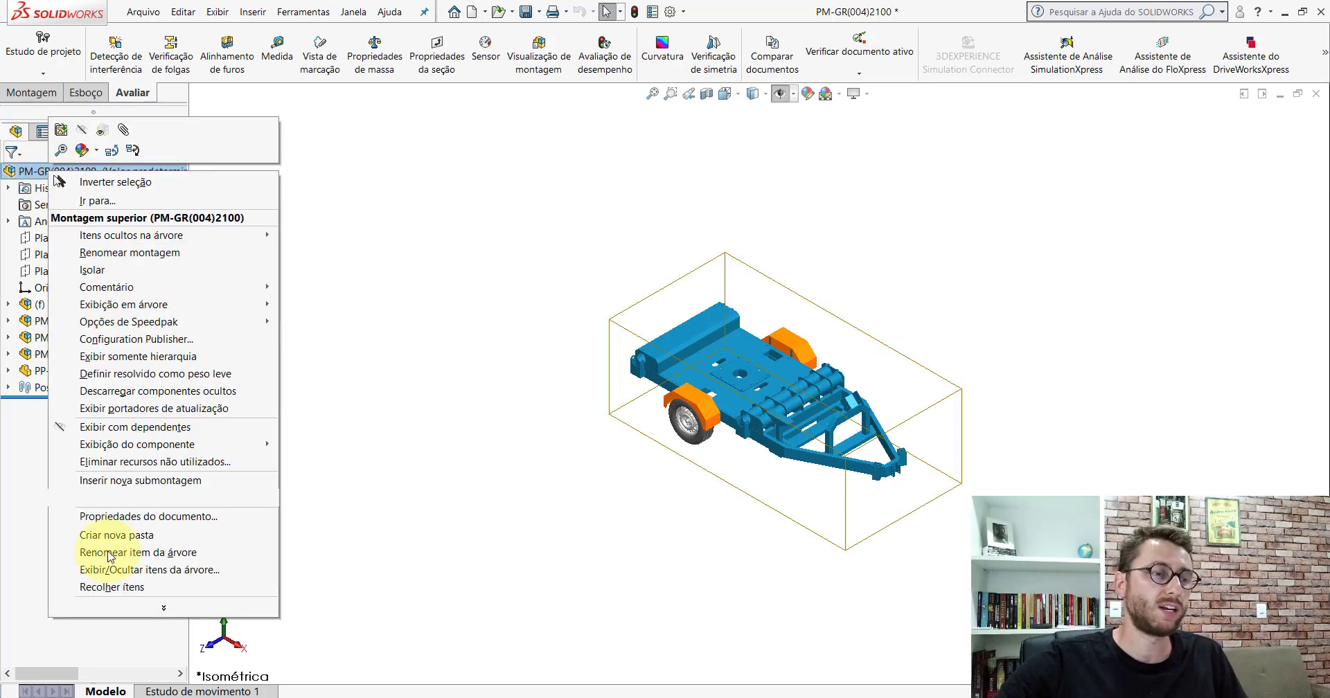
left_click(385, 291)
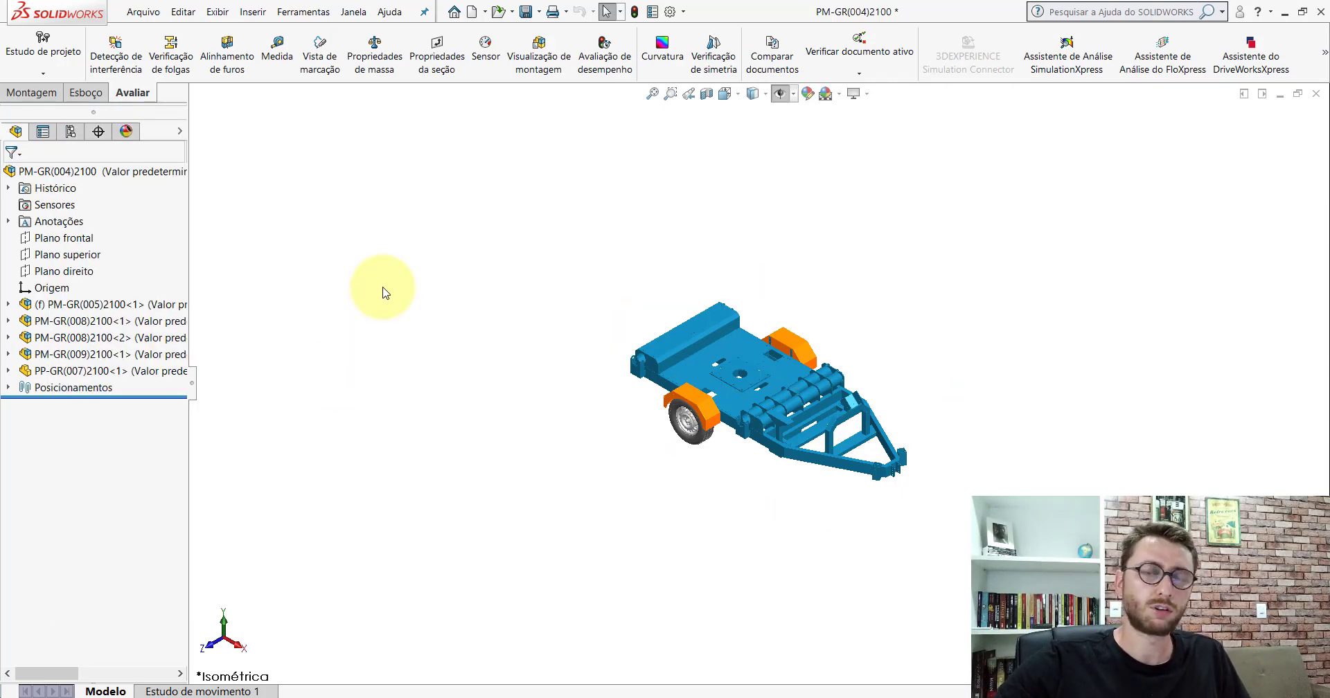
- Expand PM-GR(005)2100<1> and PM-GR(008)2100<1> and locate floor plate PP-GR(022)2100<1>
left_click(8, 304)
left_click(8, 553)
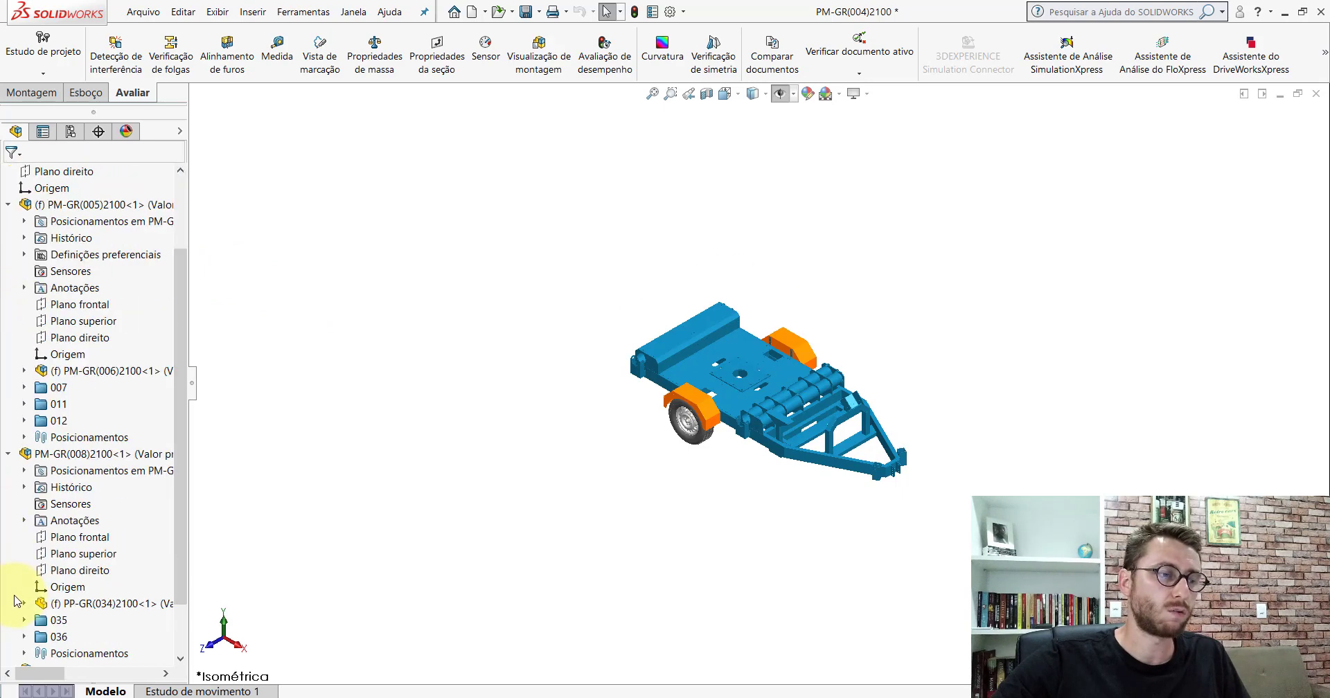
left_click(736, 350)
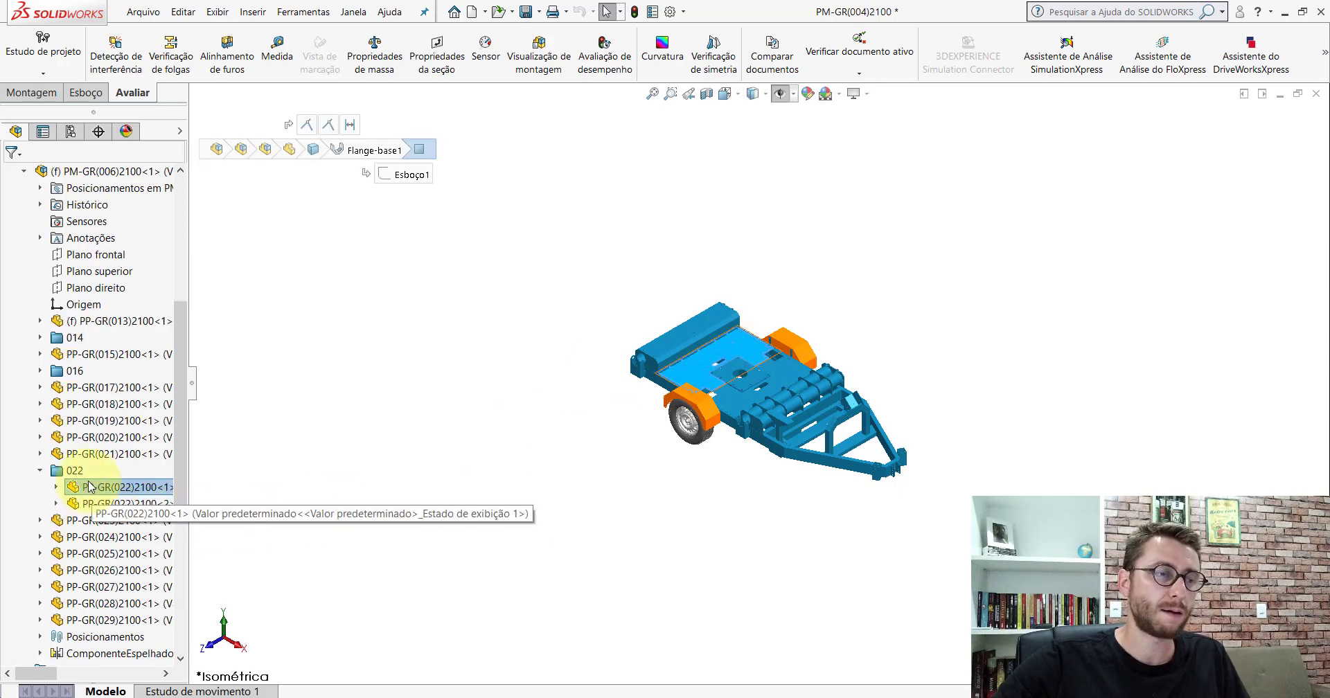
left_click_drag(179, 371, 179, 173)
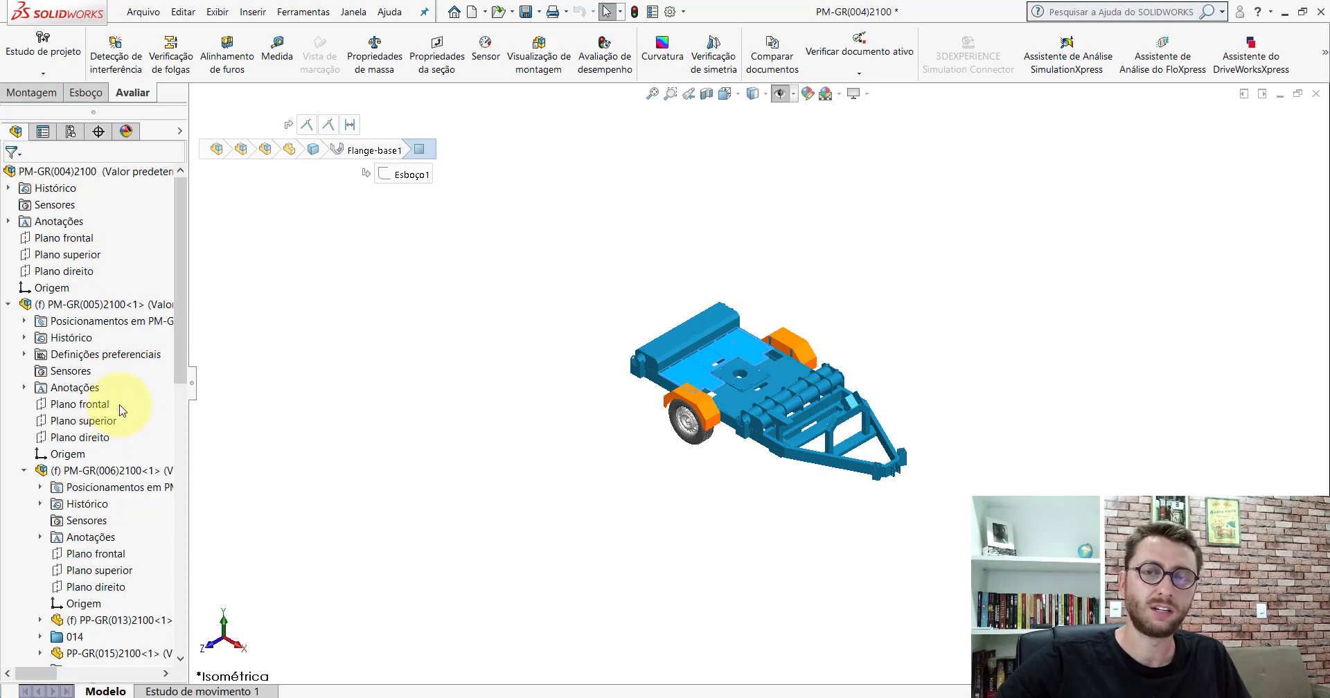
- Collapse the FeatureManager tree to its top-level components
left_click(42, 171)
right_click(43, 171)
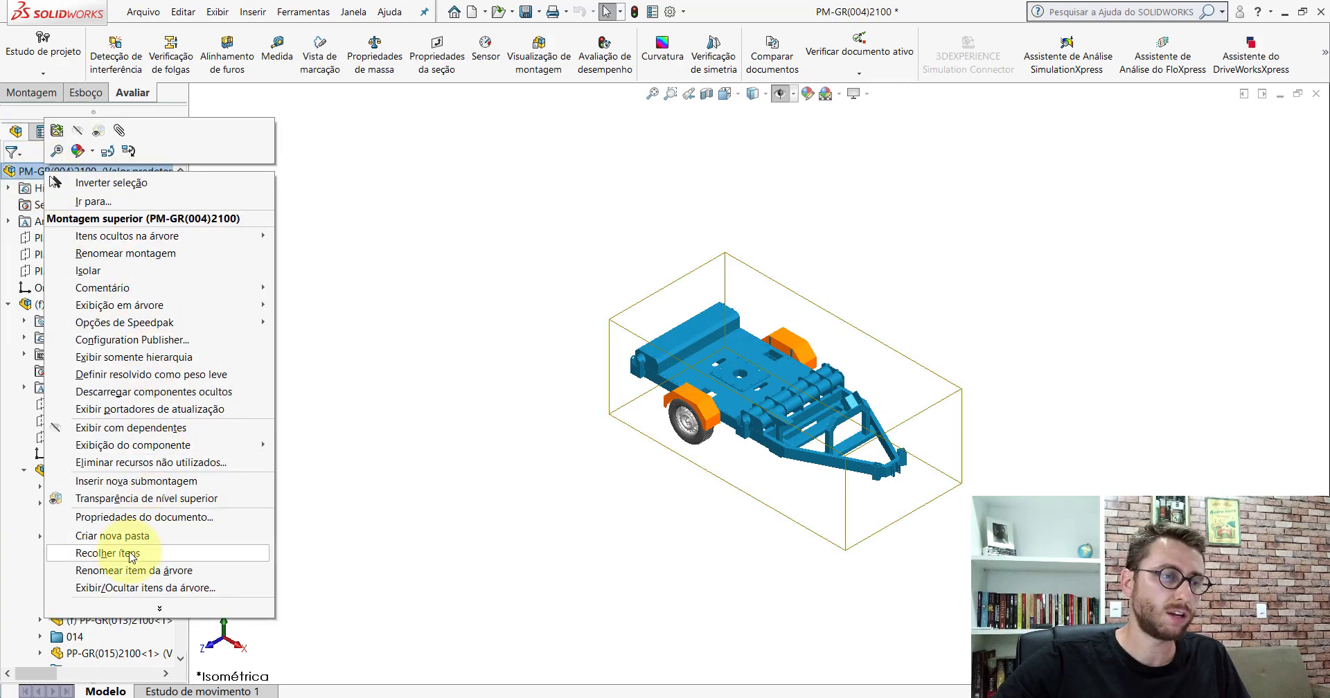
left_click(130, 554)
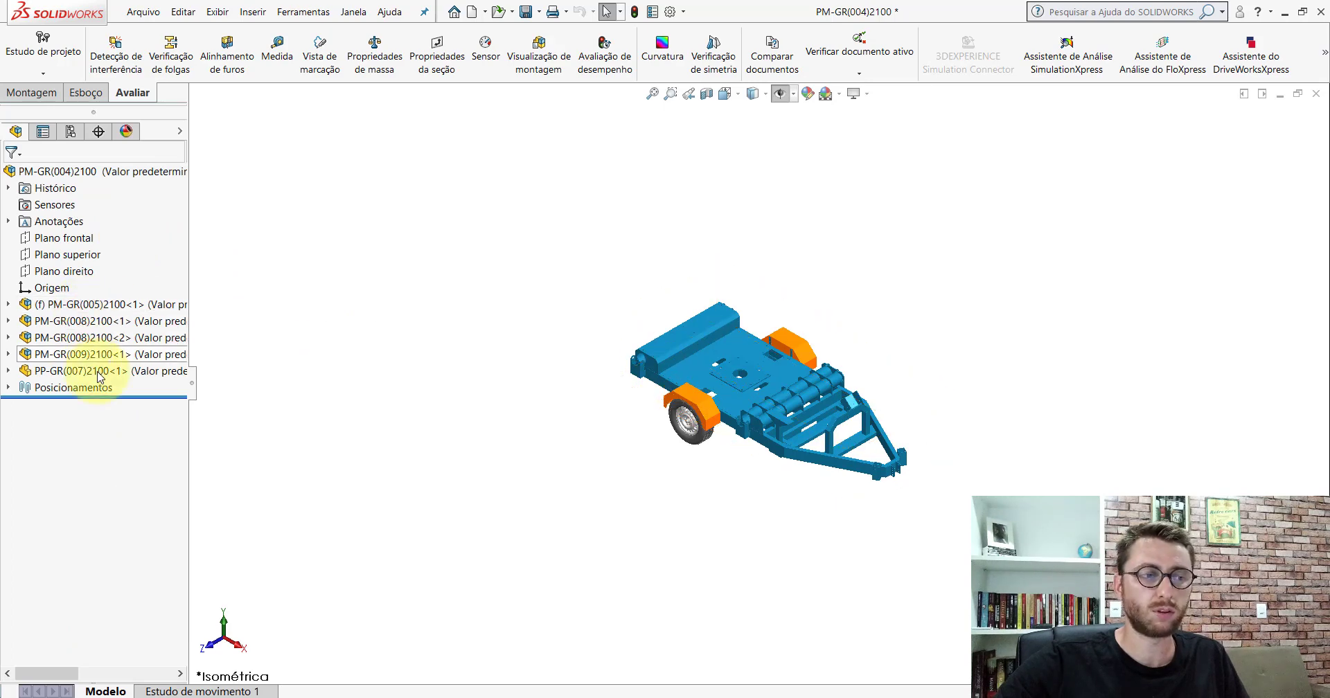
- Drag PP-GR(007)2100<1> into the graphics area to place a second cover beside the trailer
scroll(780, 388, "down", 5)
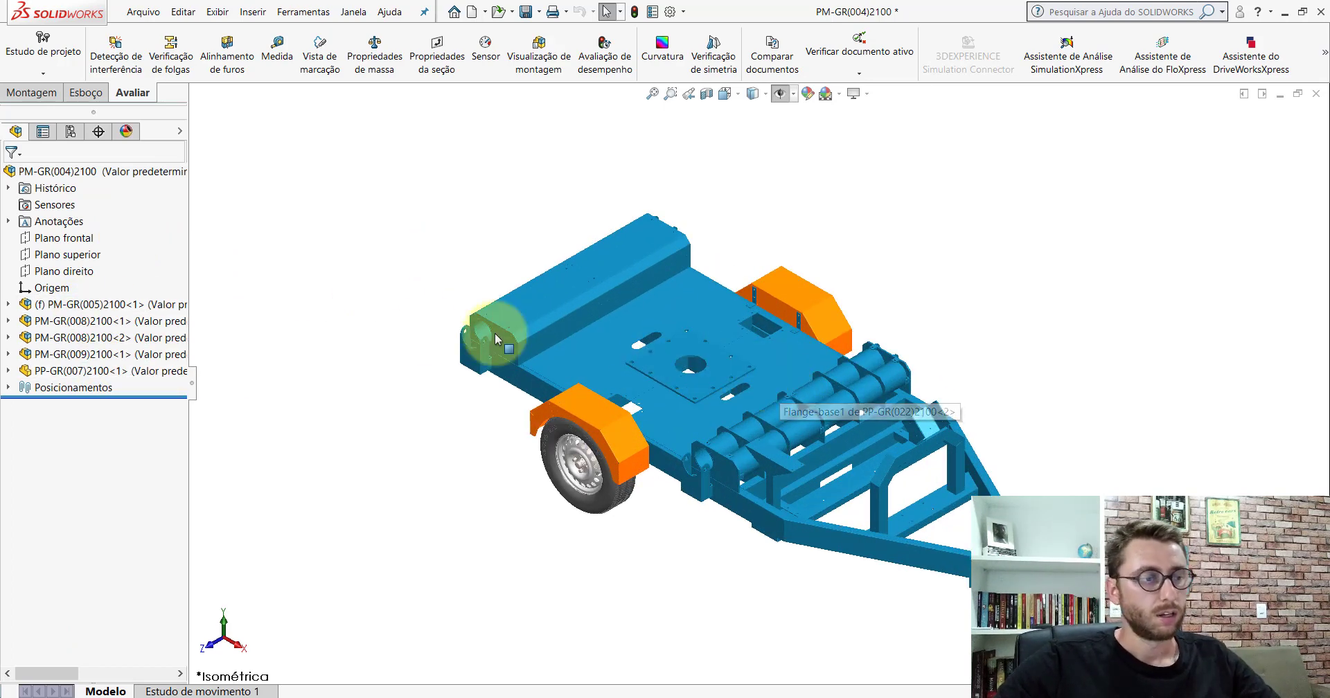
scroll(780, 424, "up", 5)
scroll(779, 424, "down", 3)
scroll(847, 431, "down", 2)
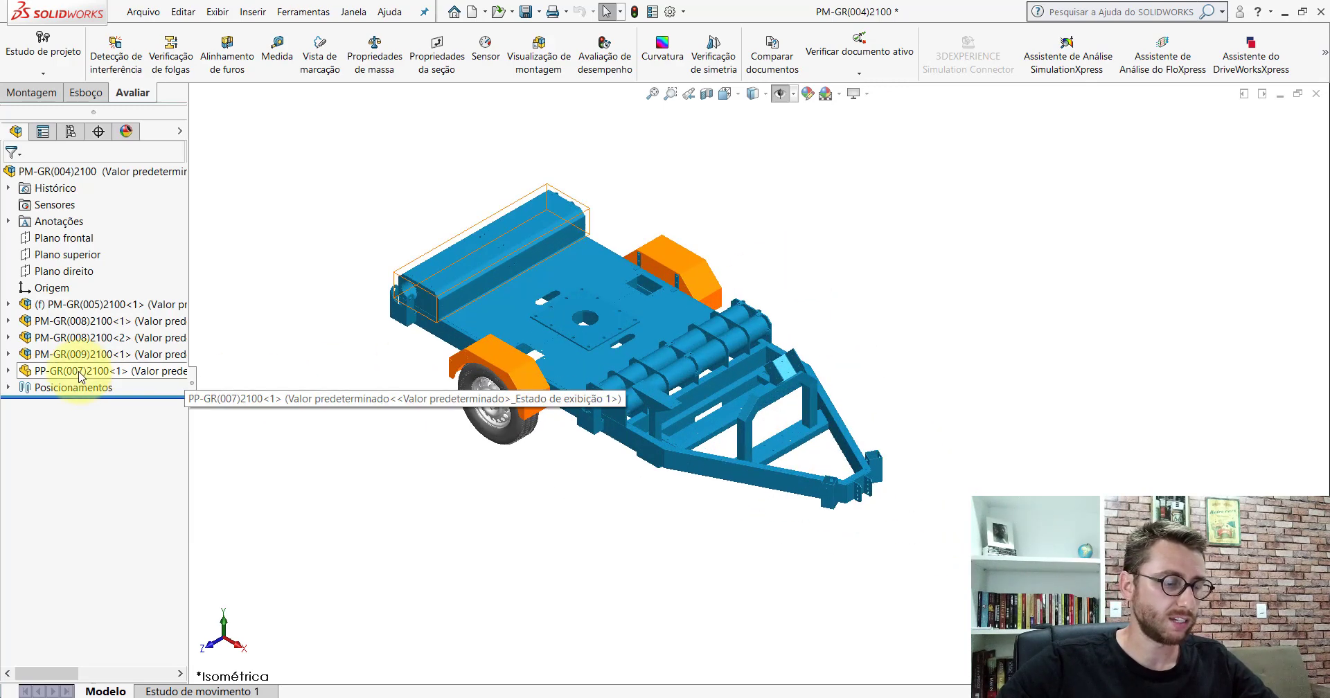
left_click_drag(193, 379, 795, 238)
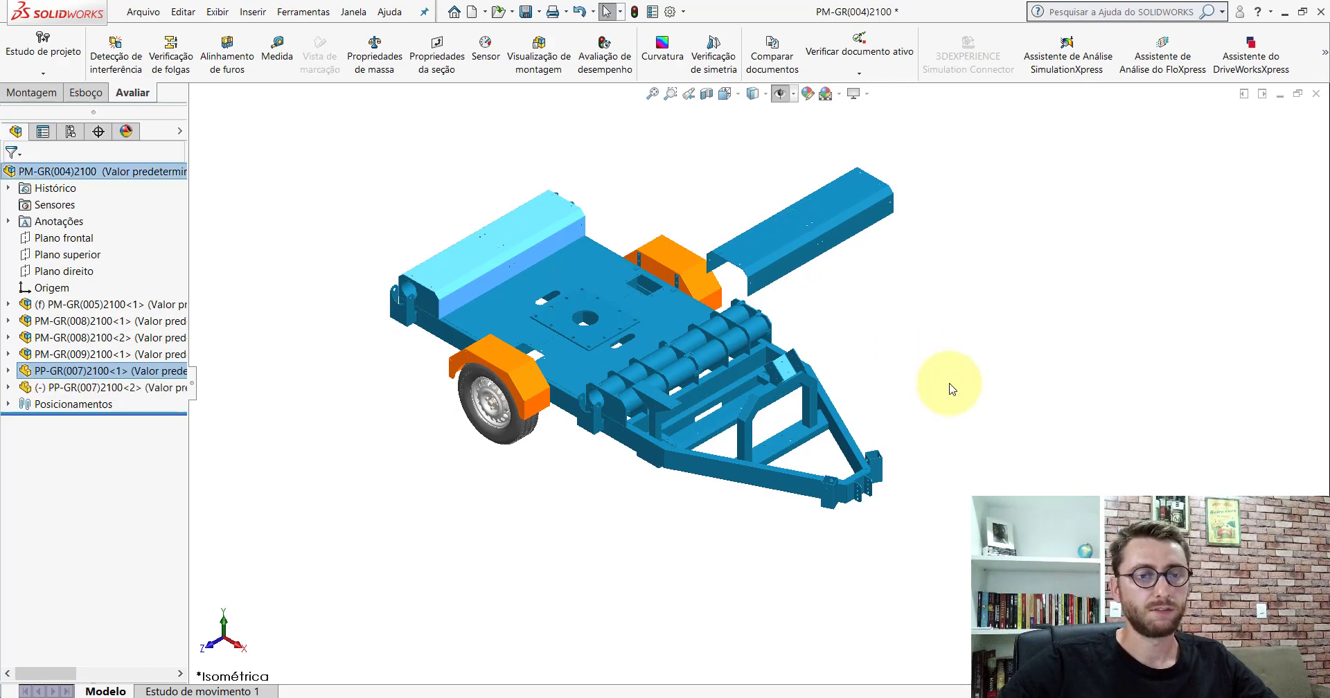
scroll(743, 297, "down", 3)
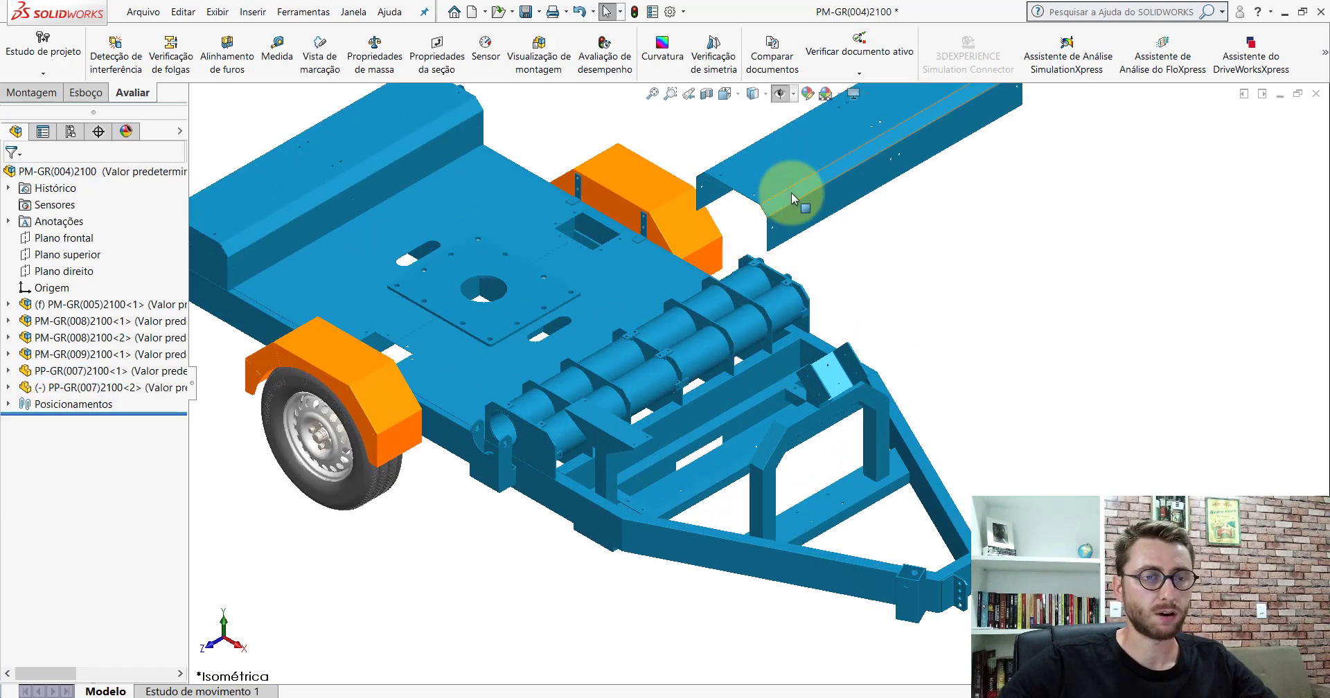
- Isolate the roller flange plate and the second channel cover
scroll(755, 289, "up", 1)
scroll(755, 289, "down", 3)
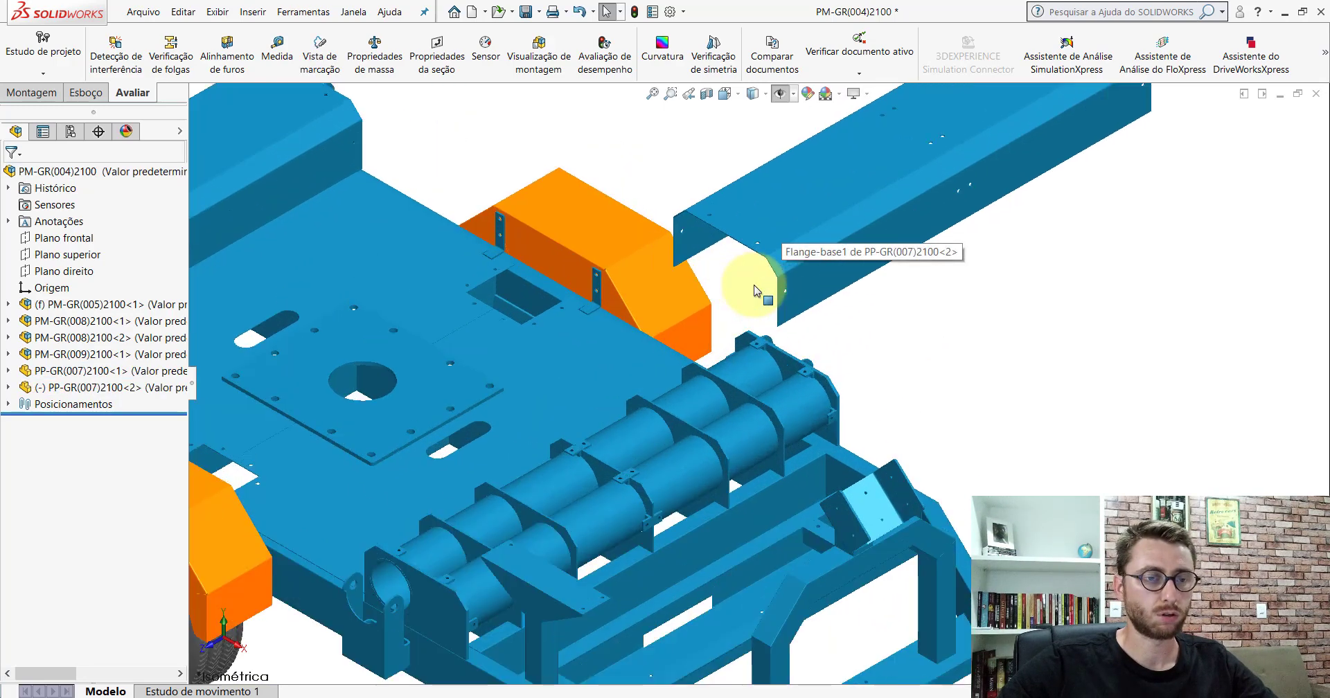
left_click(603, 477)
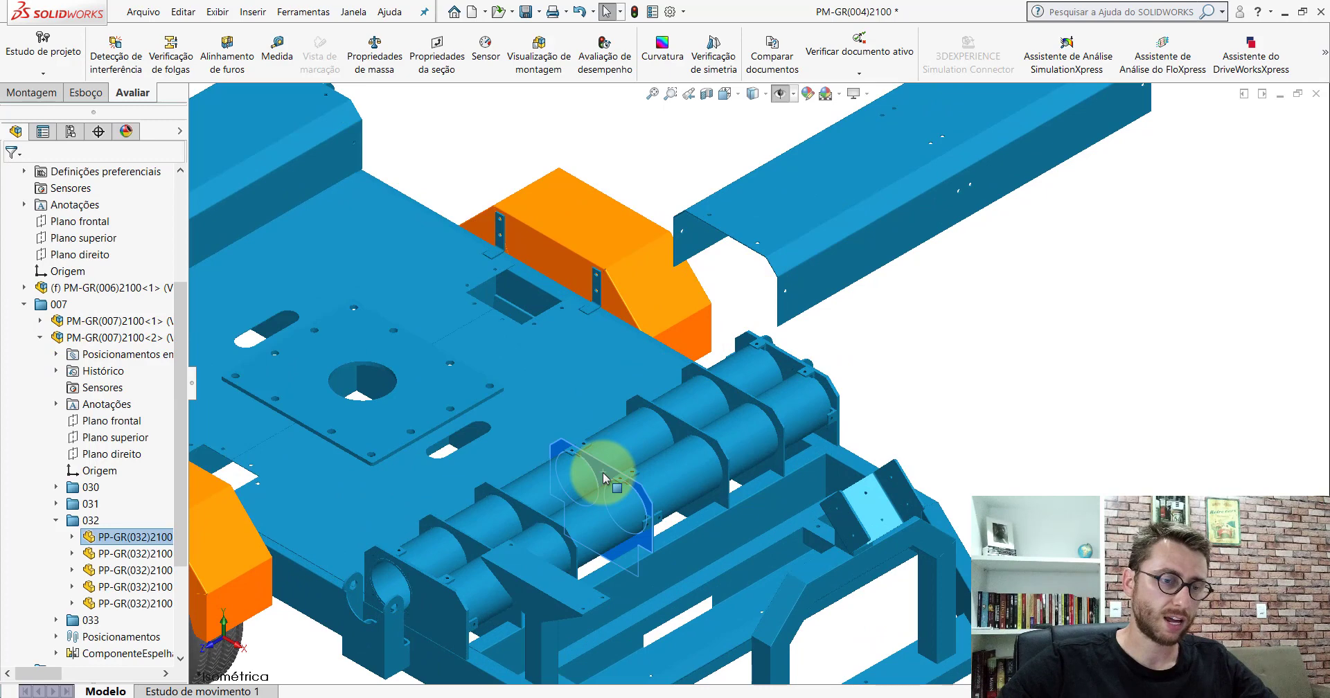
left_click(772, 193, "ctrl")
right_click(771, 193)
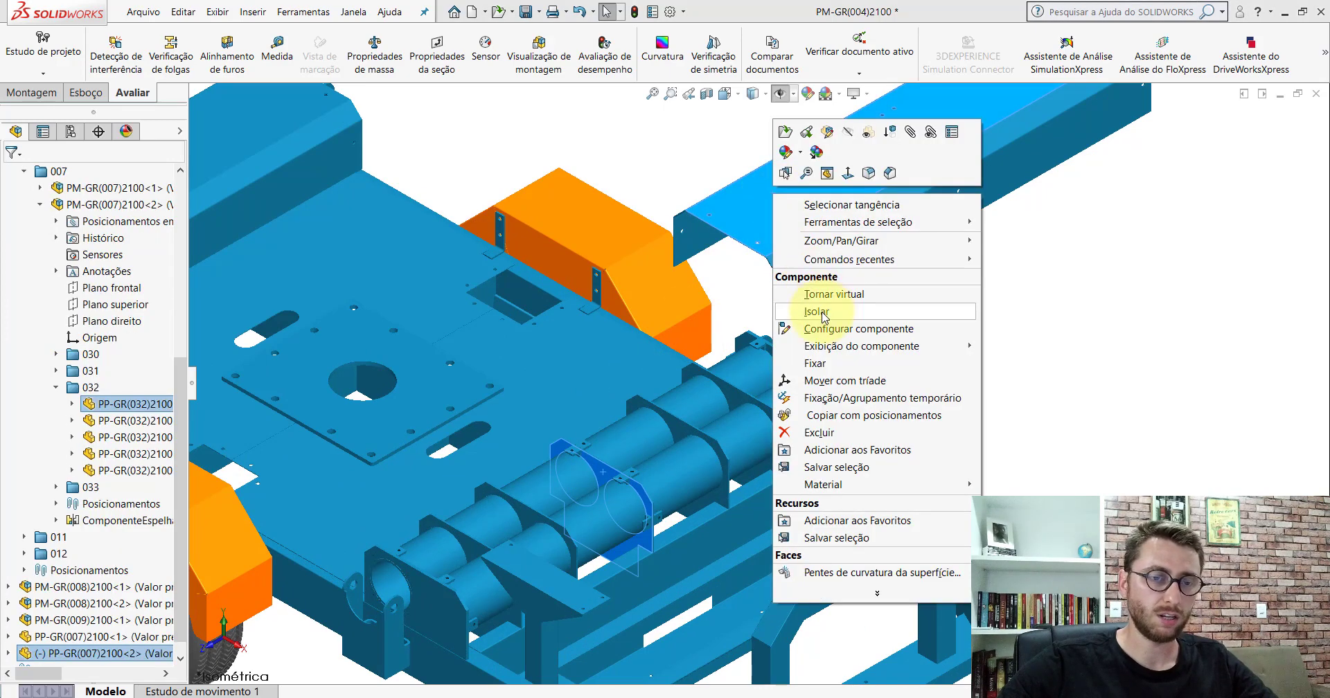
left_click(796, 280)
- Display the reference planes and start a new mate with Posicionar
scroll(318, 282, "up", 2)
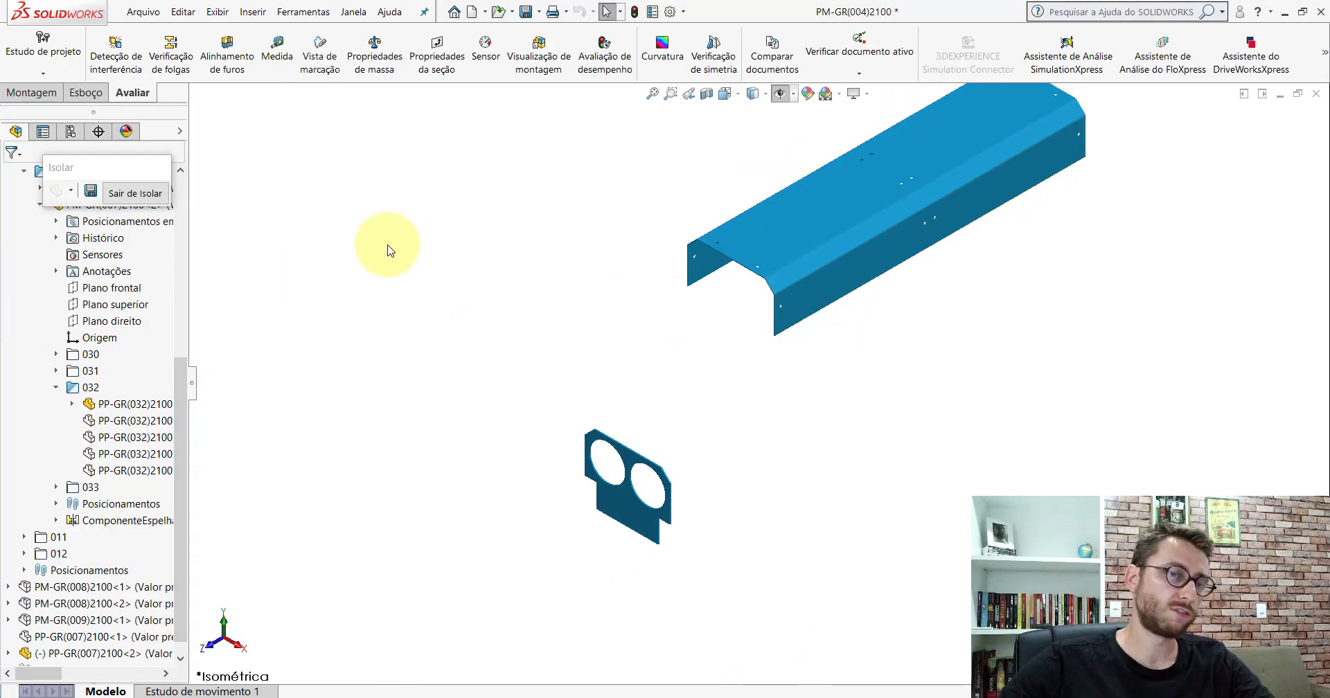
scroll(386, 237, "up", 2)
left_click(776, 97)
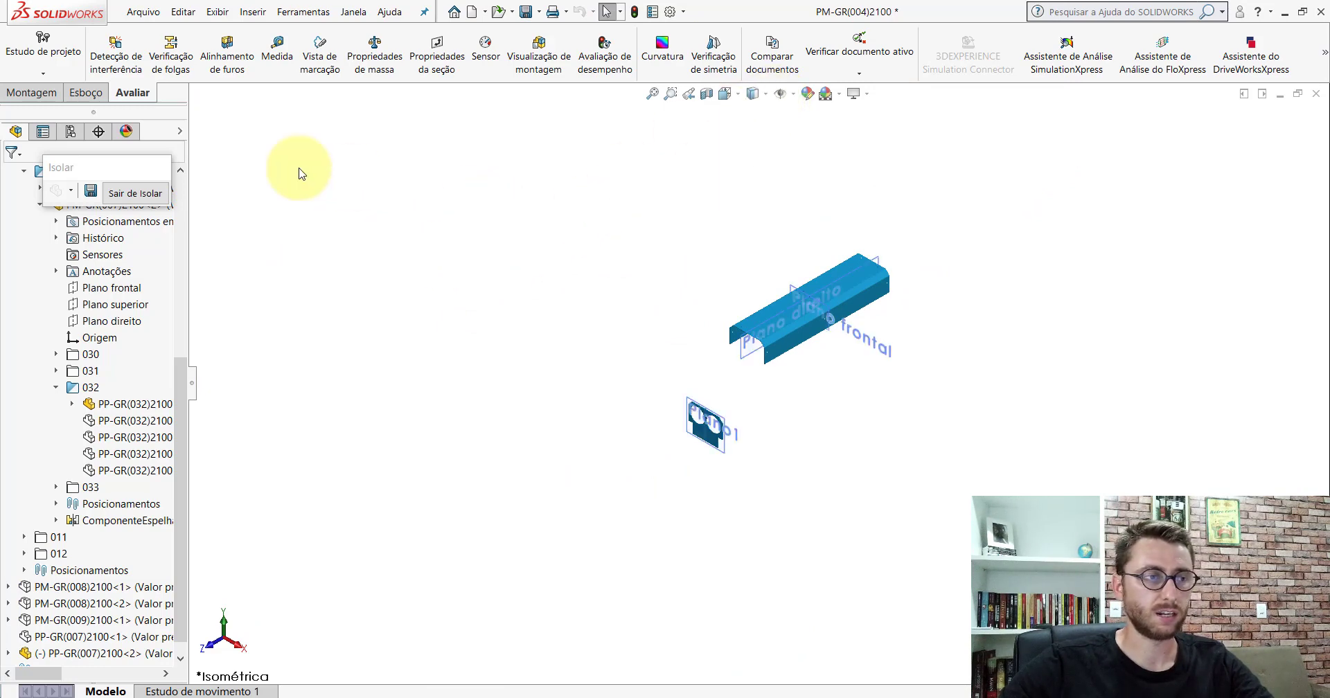
left_click(62, 91)
left_click(181, 52)
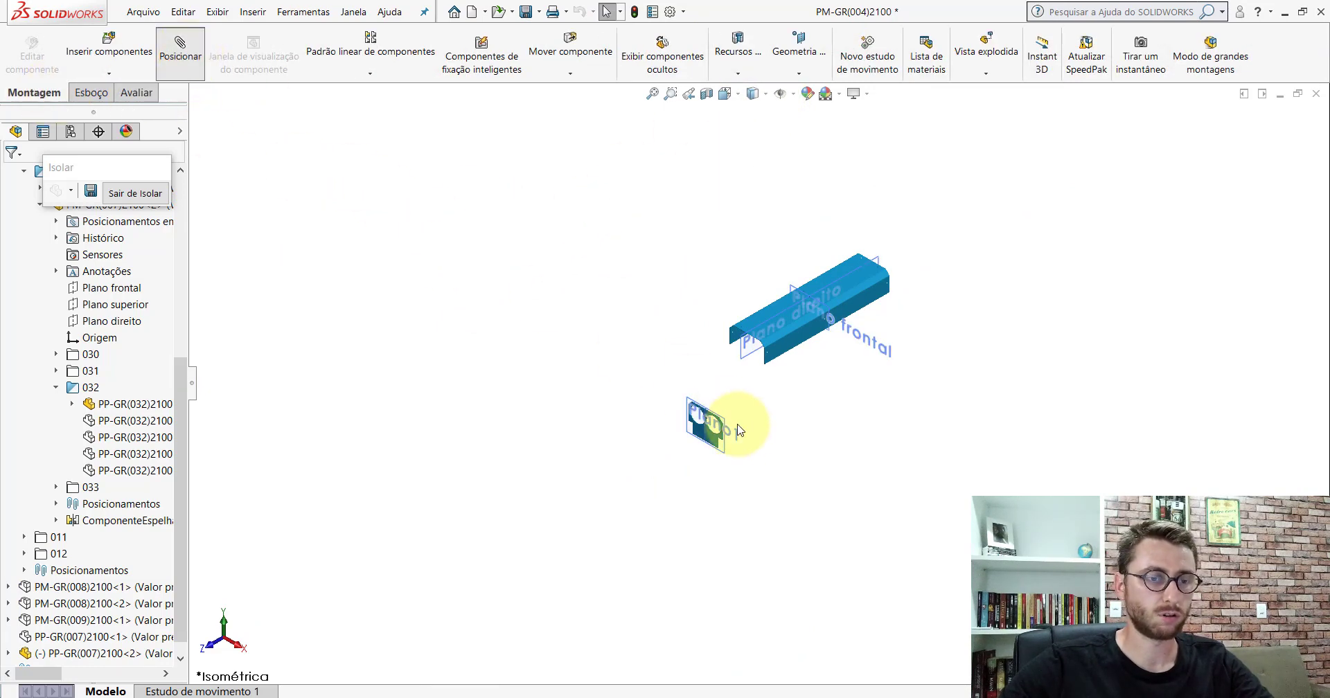
scroll(748, 455, "down", 5)
- Mate plate Plano1 to cover Plano frontal, and the Plano direito pair, as coincident
left_click(689, 433)
scroll(795, 394, "up", 2)
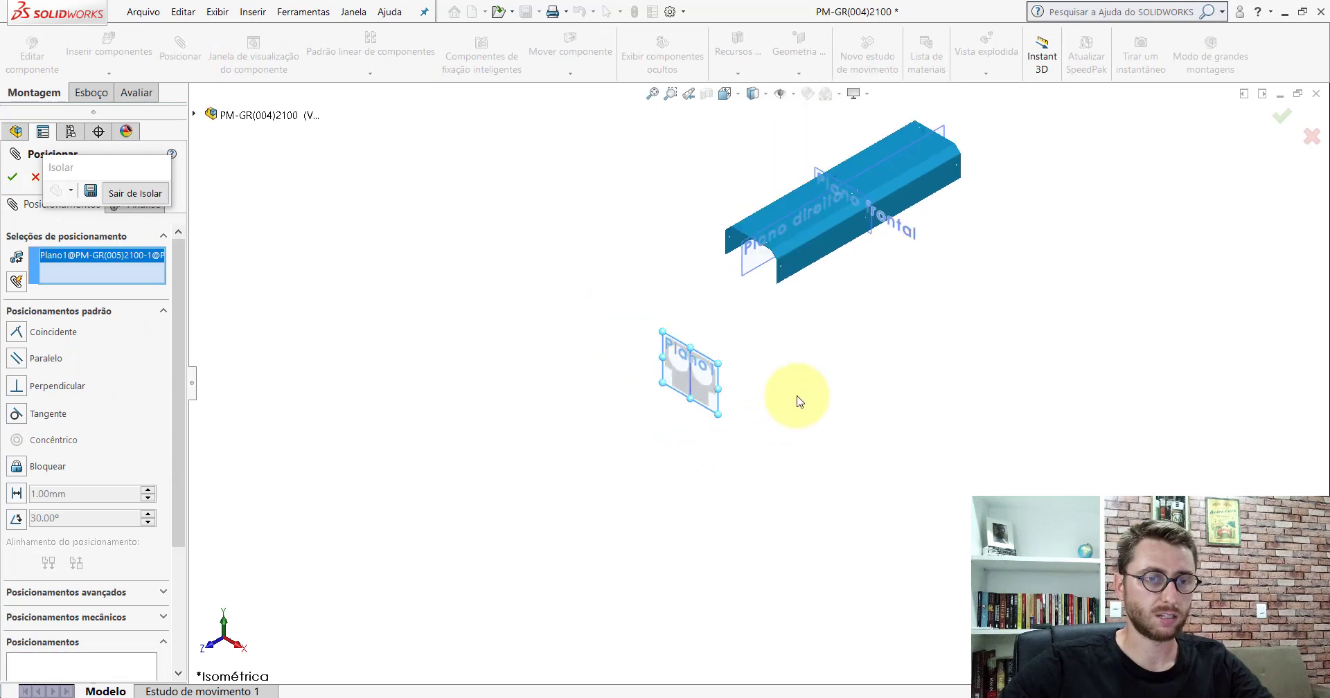
left_click(836, 244)
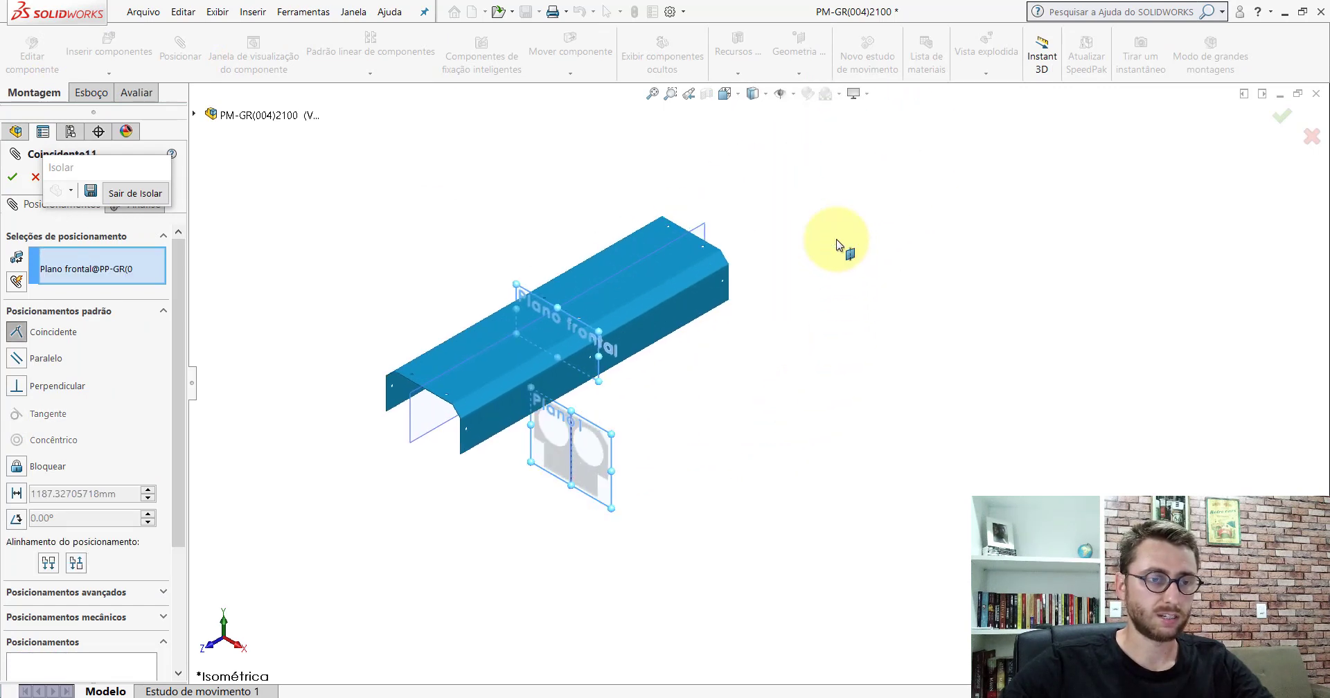
left_click(1026, 222)
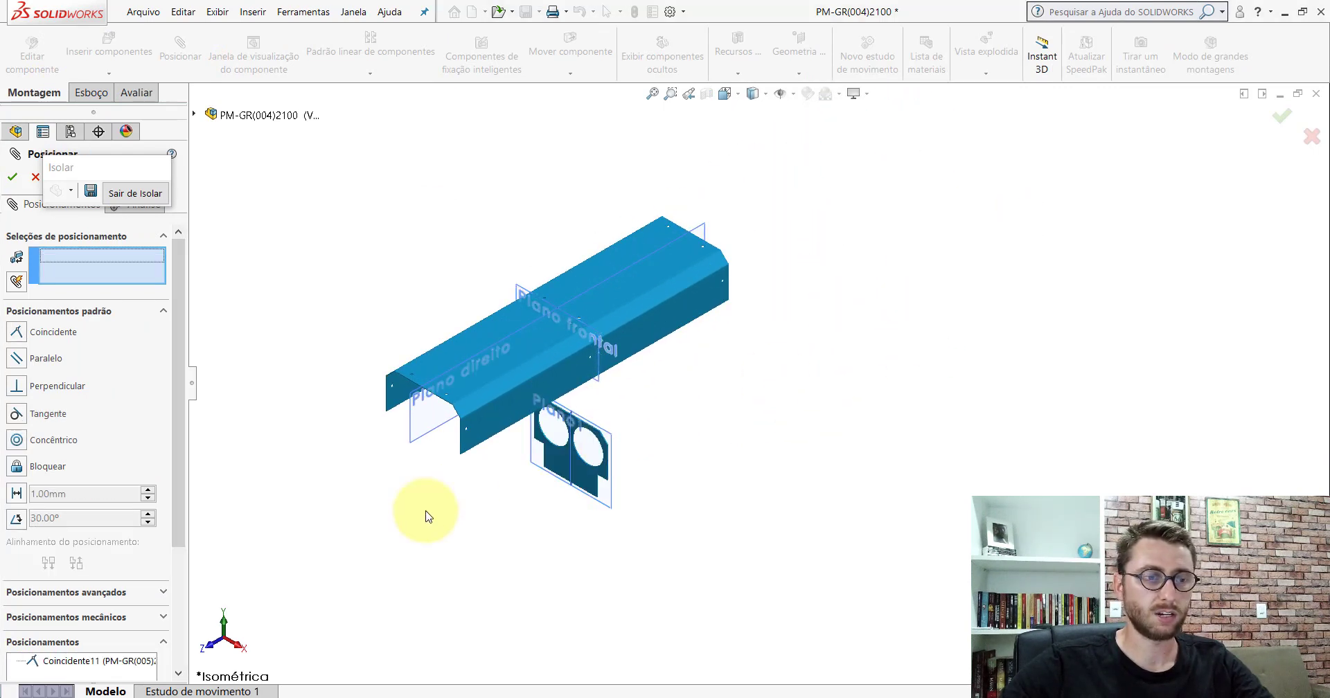
left_click(427, 455)
scroll(596, 478, "down", 3)
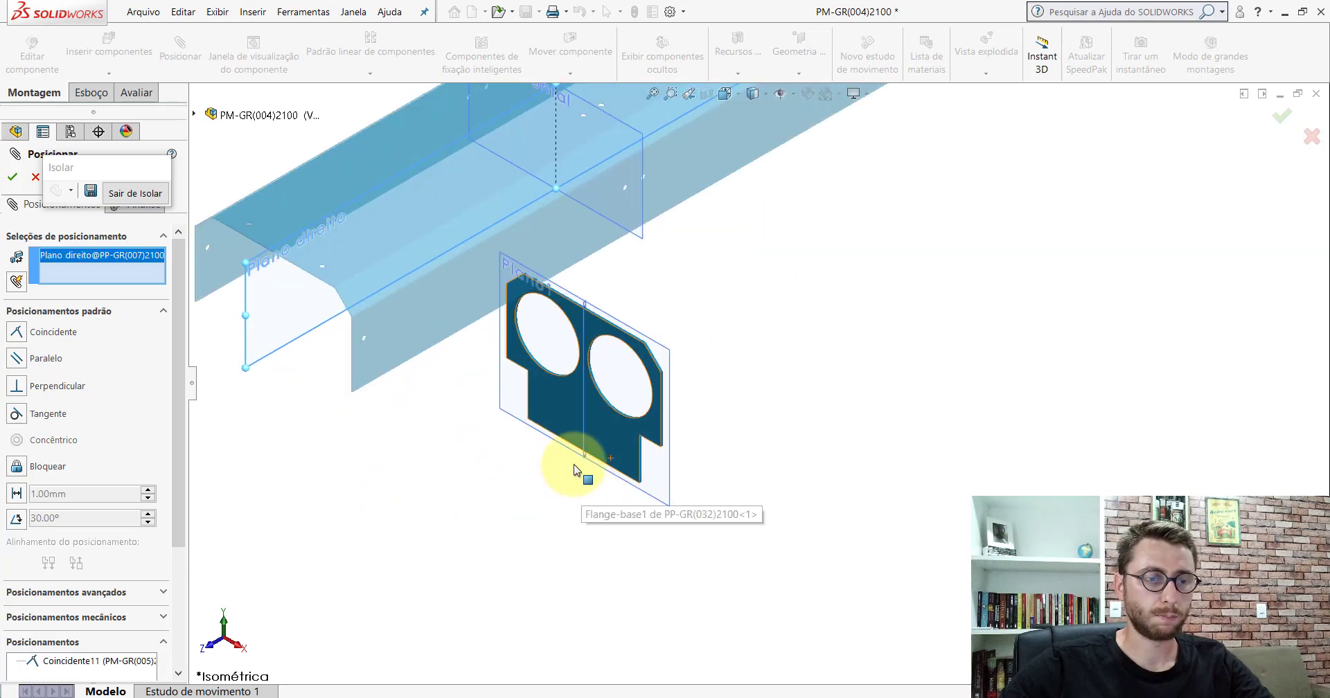
left_click(583, 460)
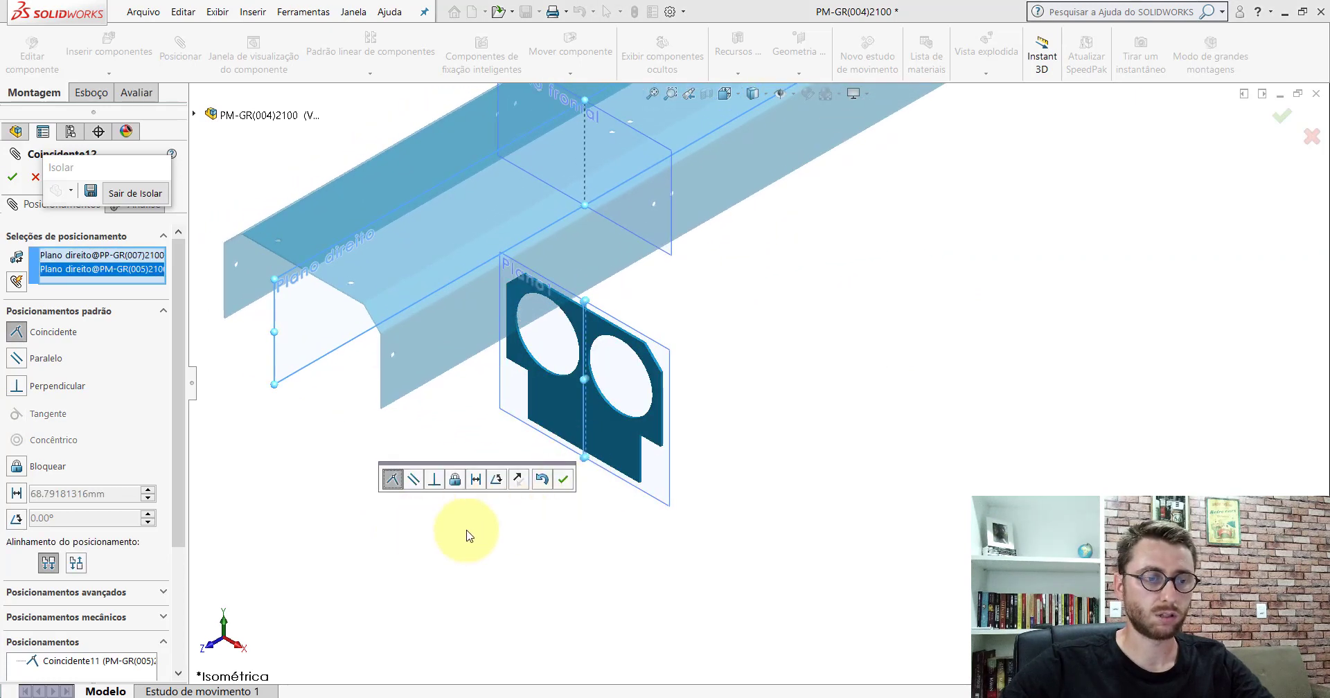
left_click(558, 475)
- Mate the flange plate face coincident to the cover face and finish the mates
scroll(665, 333, "up", 3)
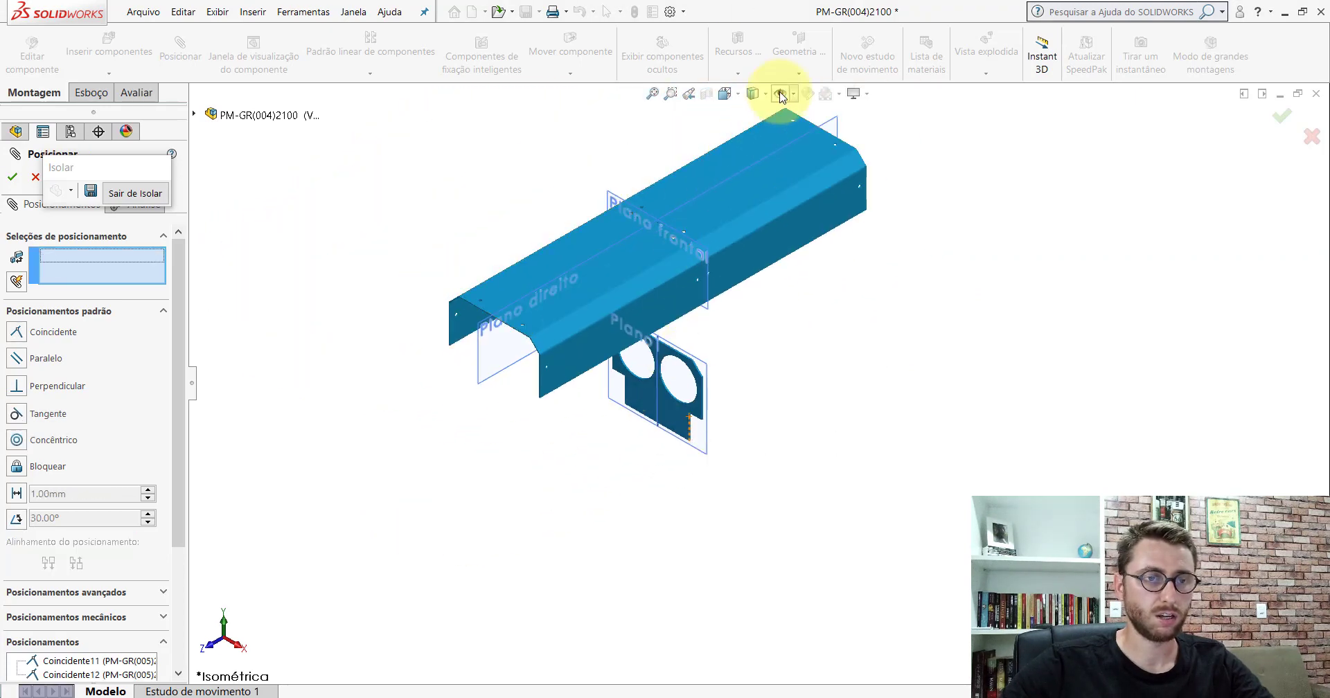
mouse_move(742, 152)
middle_mouse_down()
mouse_move(667, 297)
mouse_move(737, 113)
middle_mouse_up()
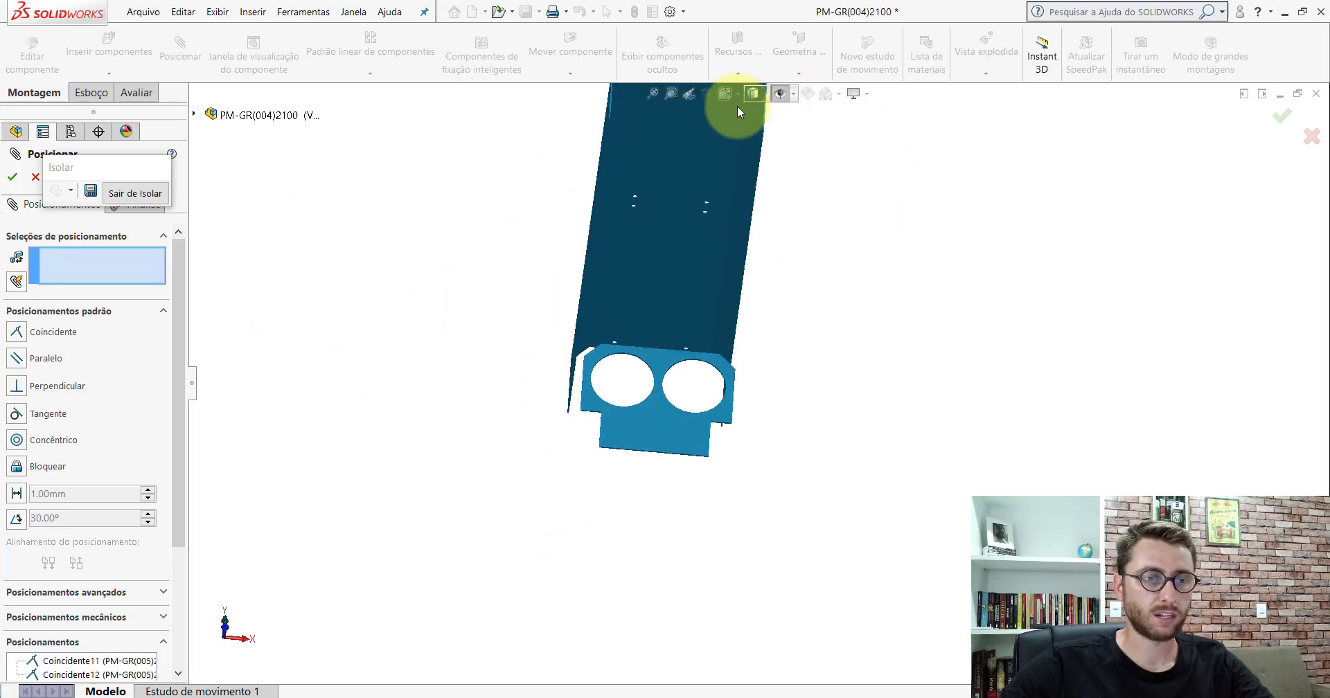
left_click(707, 161)
middle_click_drag(708, 160, 662, 380)
scroll(774, 210, "down", 5)
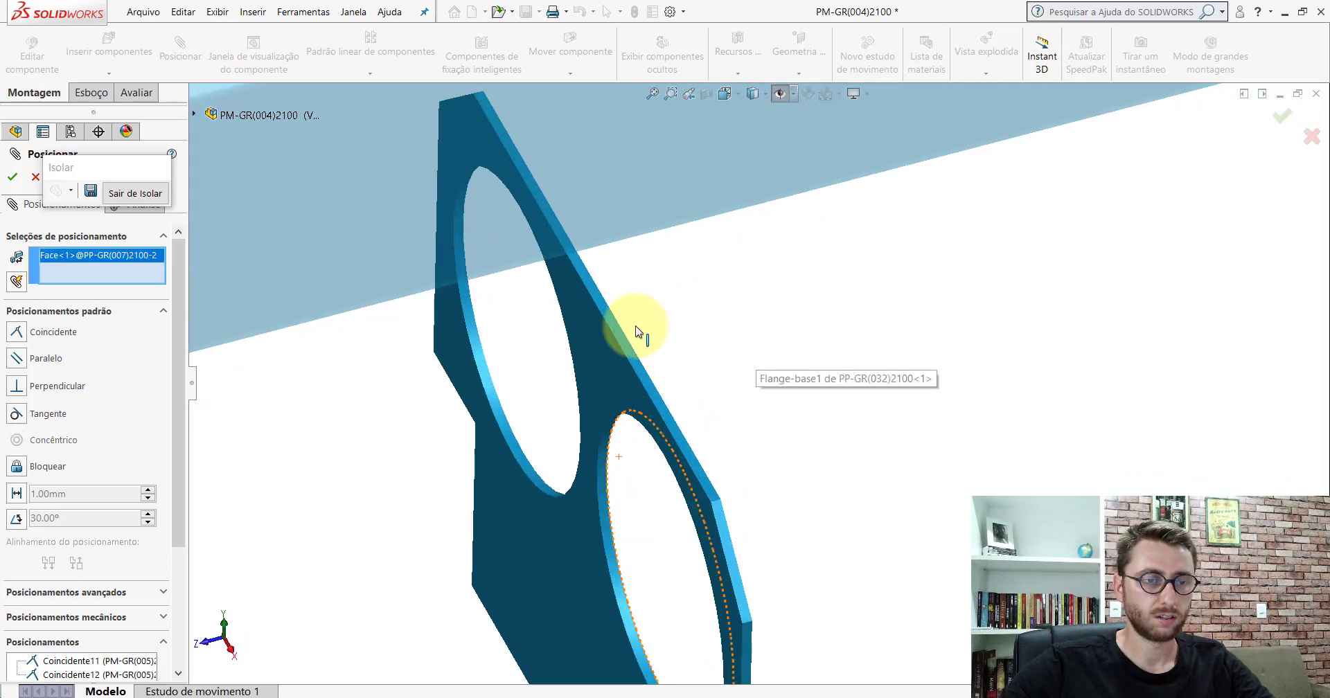
left_click(600, 306)
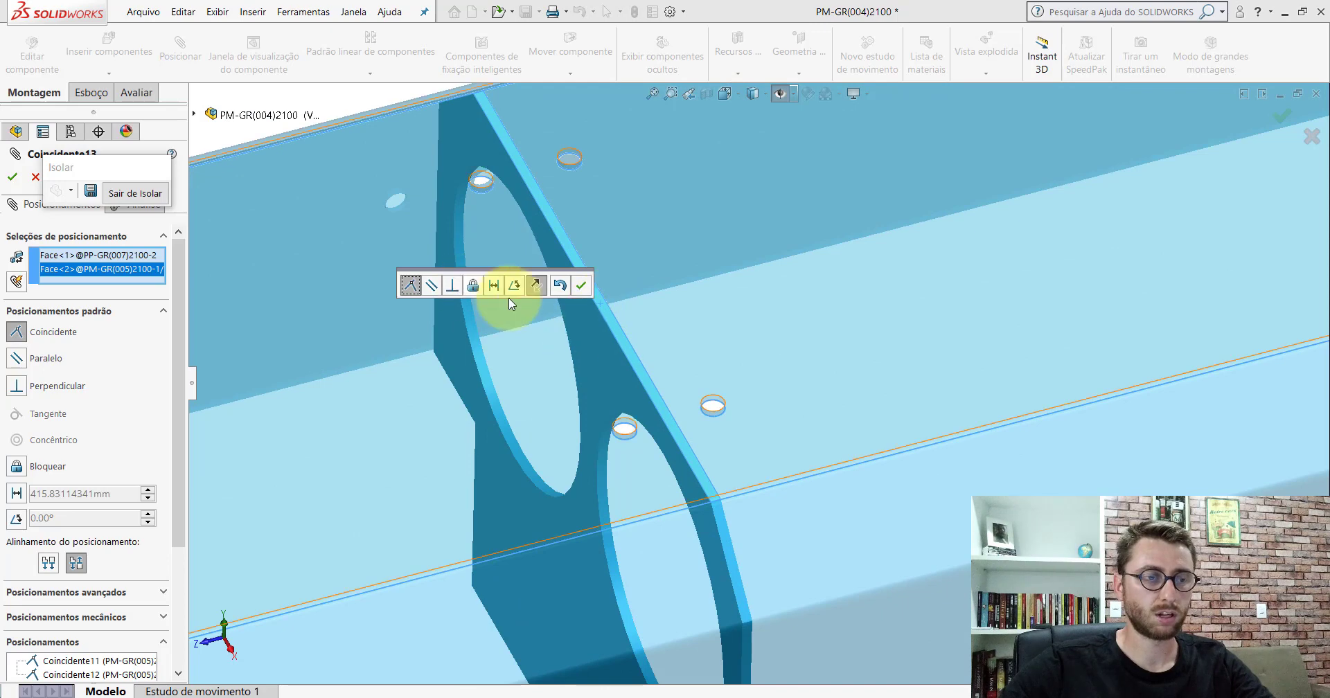
left_click(588, 292)
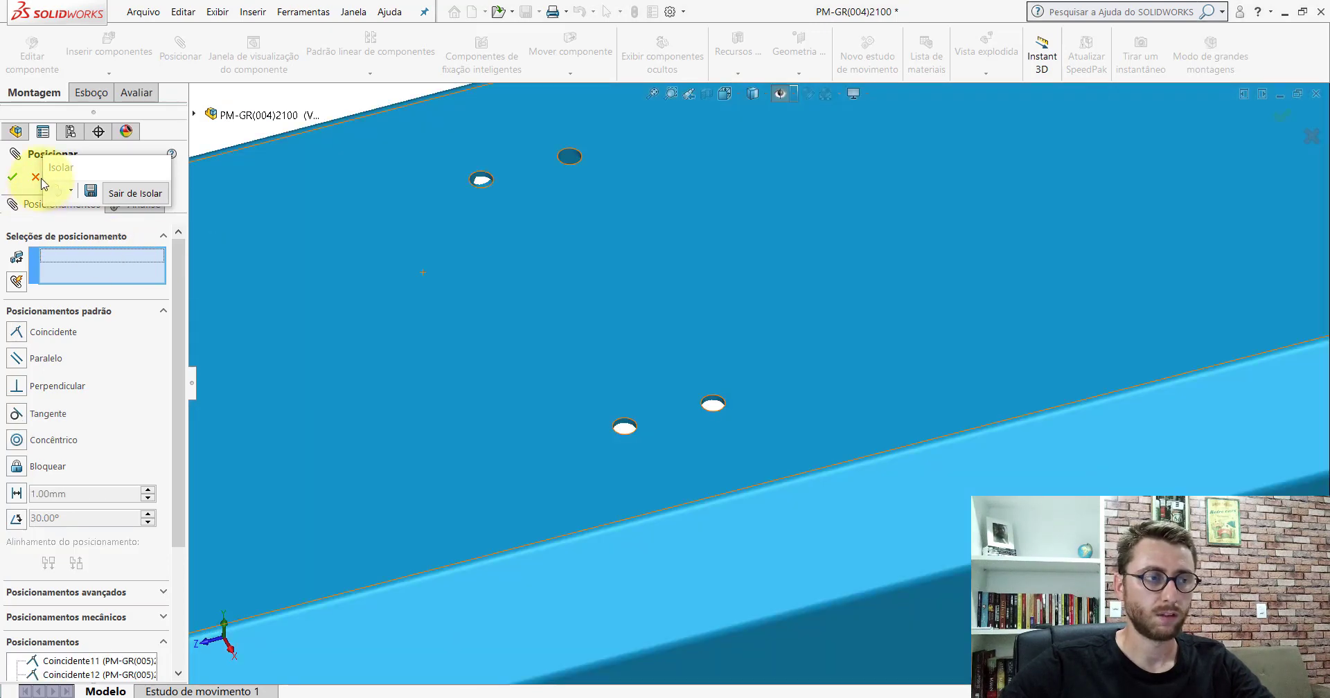
left_click(39, 179)
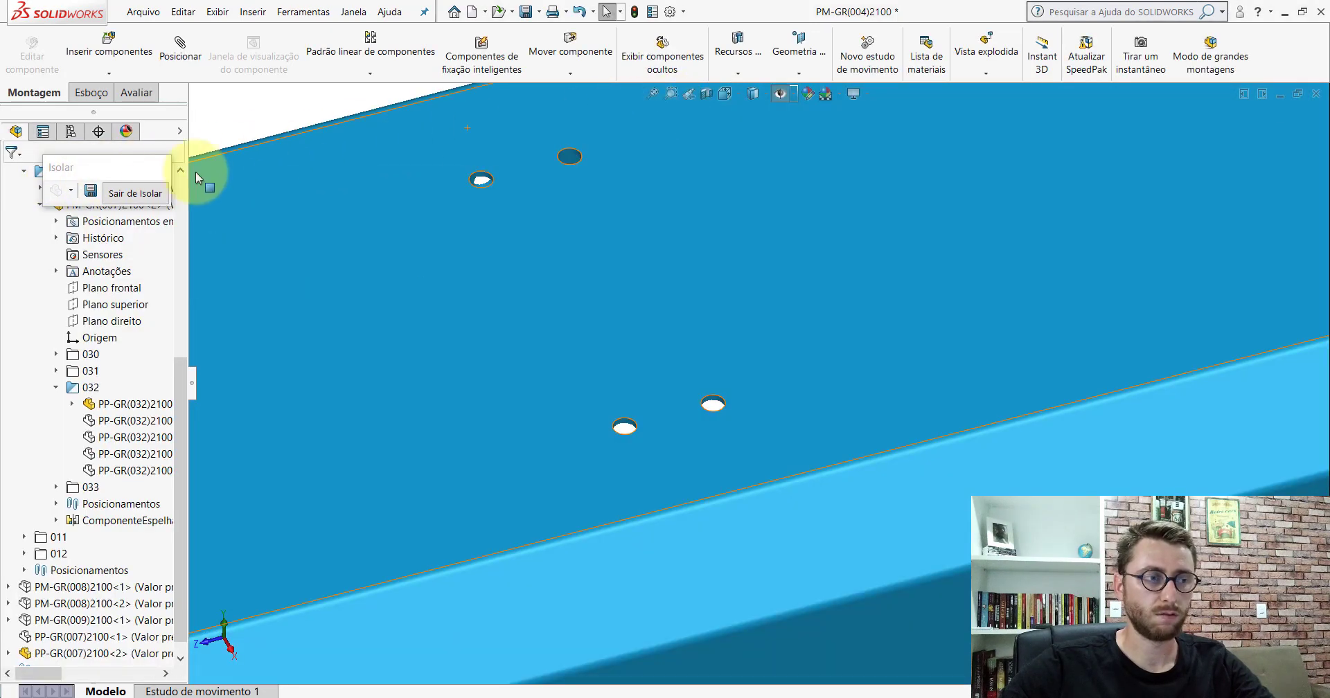
- Exit isolation and show the whole trailer in isometric view
left_click(138, 194)
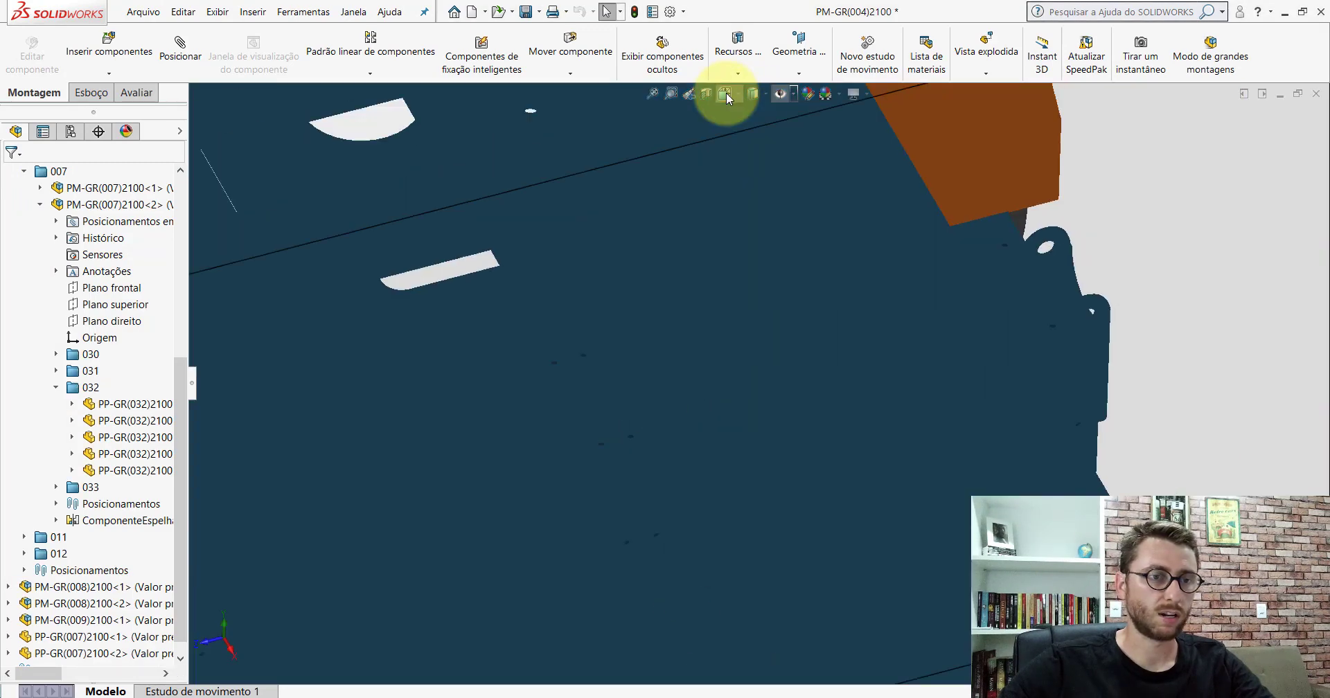
left_click(726, 93)
left_click(724, 162)
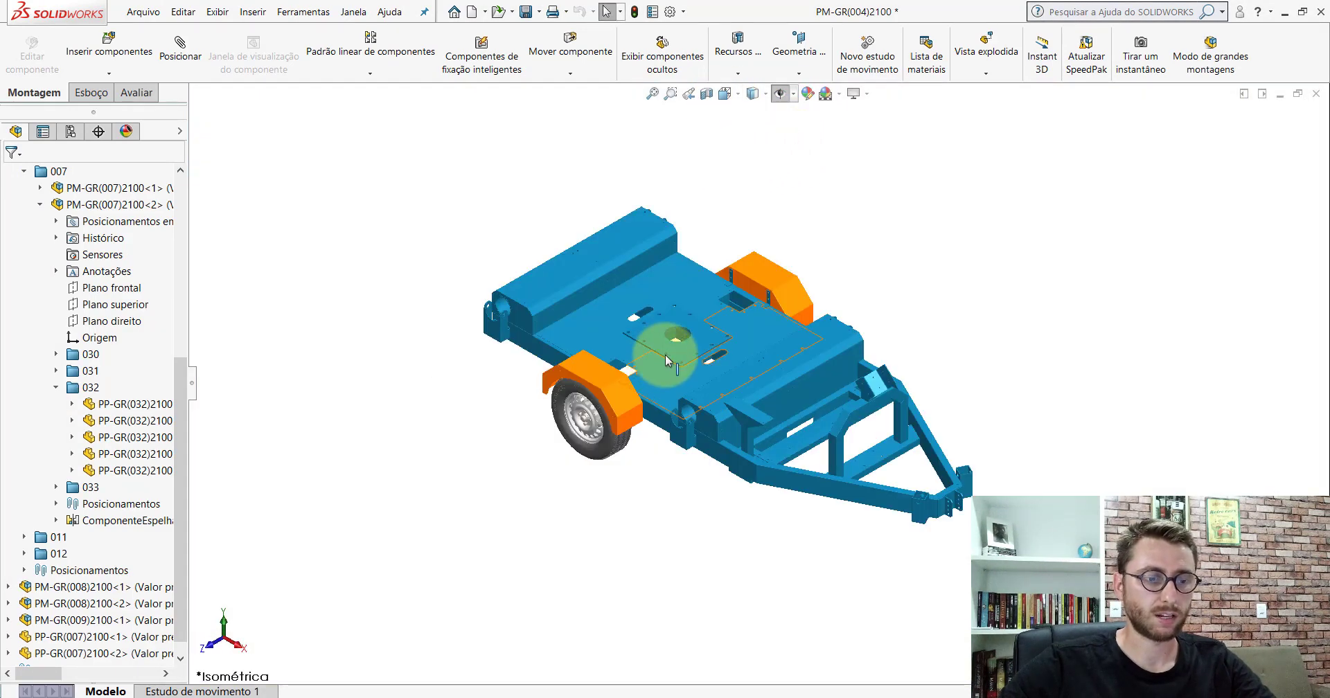
- In the finished PM-GR(004)2100_ assembly, collapse the tree and highlight folders 007 and 008
left_click(589, 648)
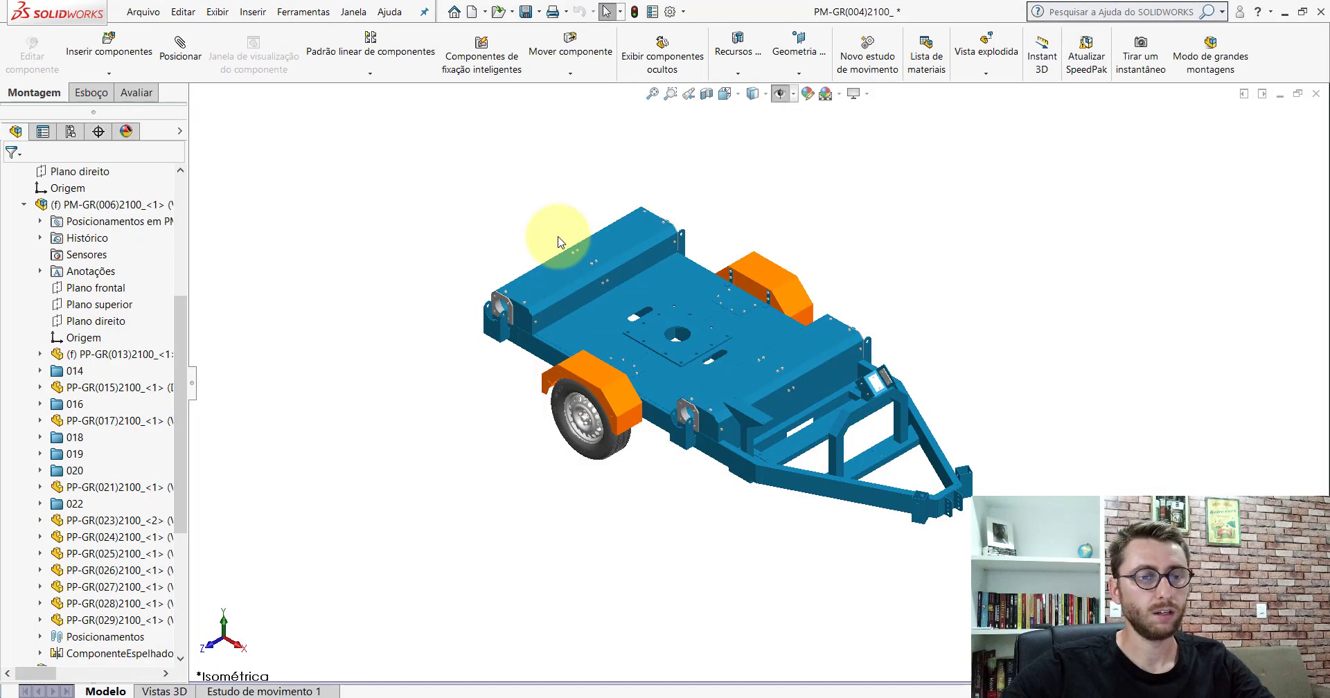
left_click_drag(181, 312, 173, 156)
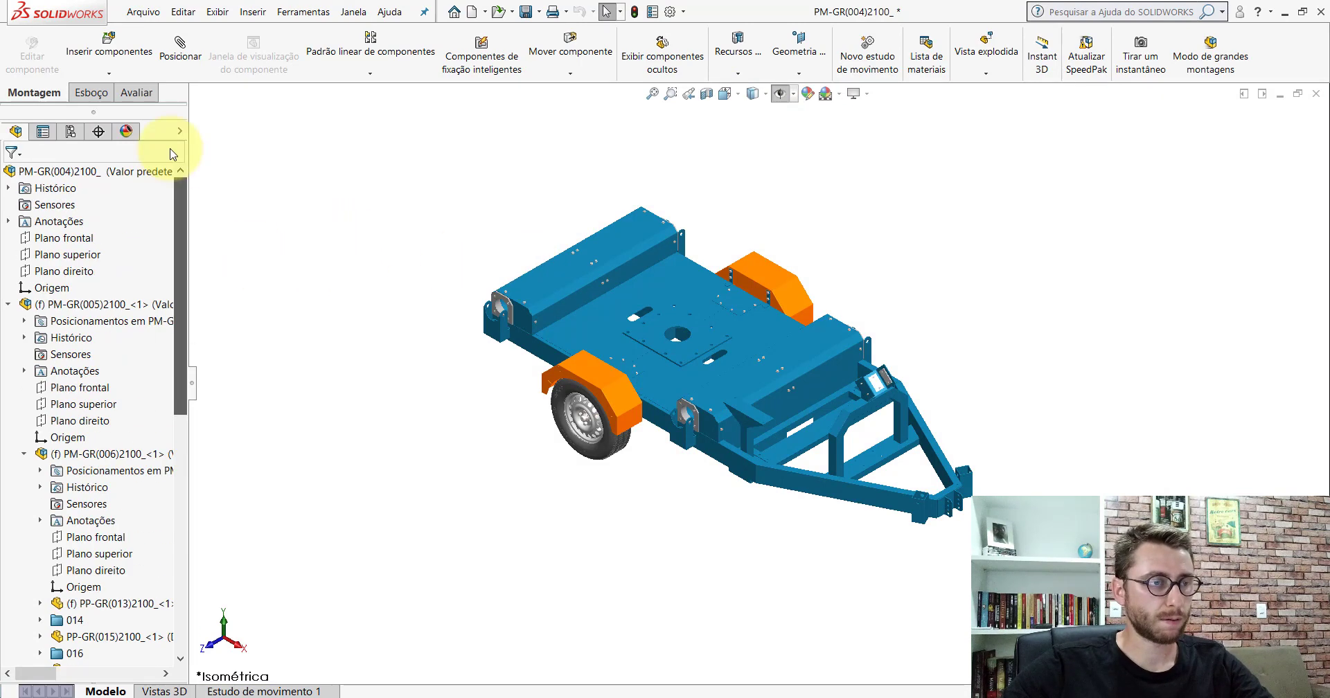
right_click(142, 173)
left_click(197, 577)
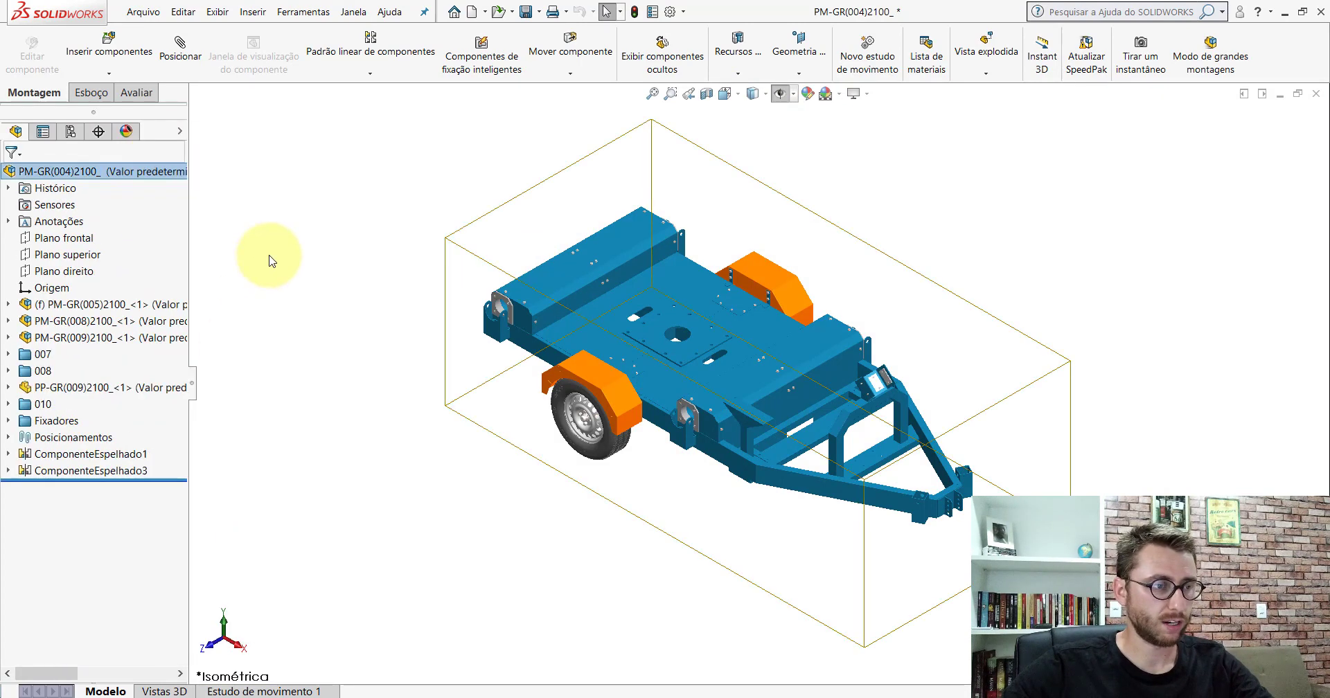
left_click(43, 354)
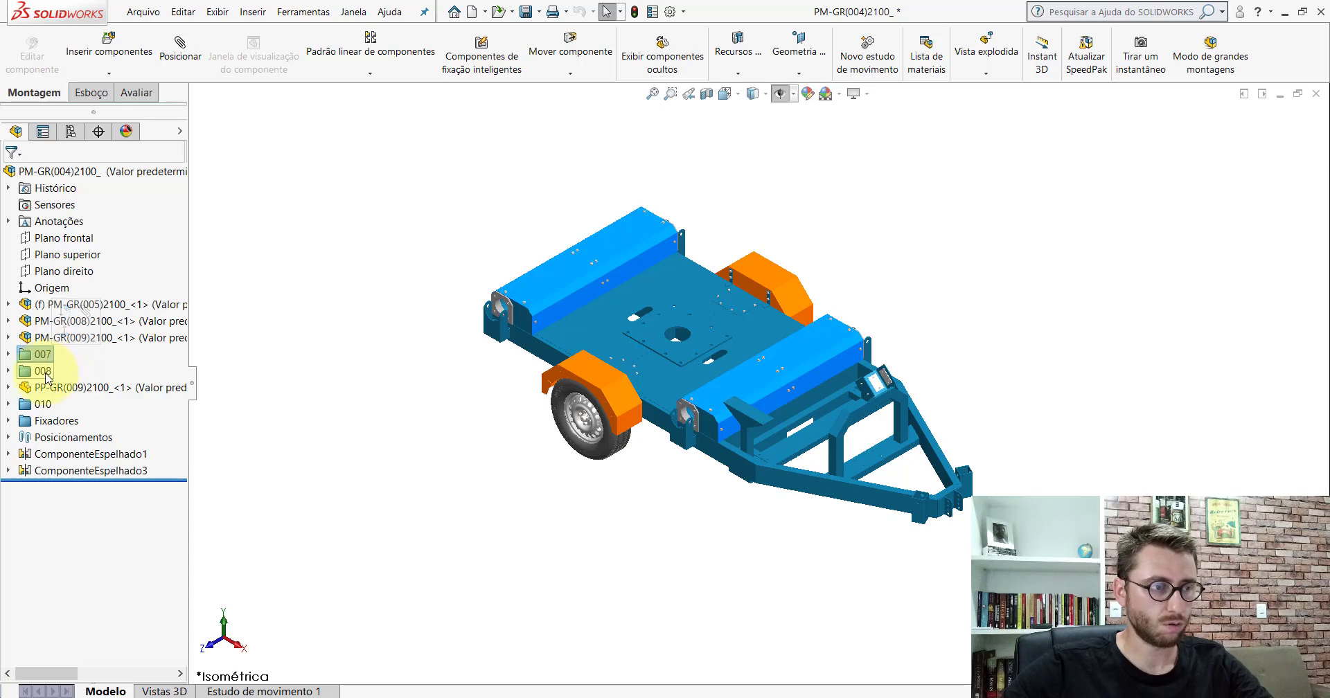
left_click(44, 371)
scroll(547, 320, "down", 3)
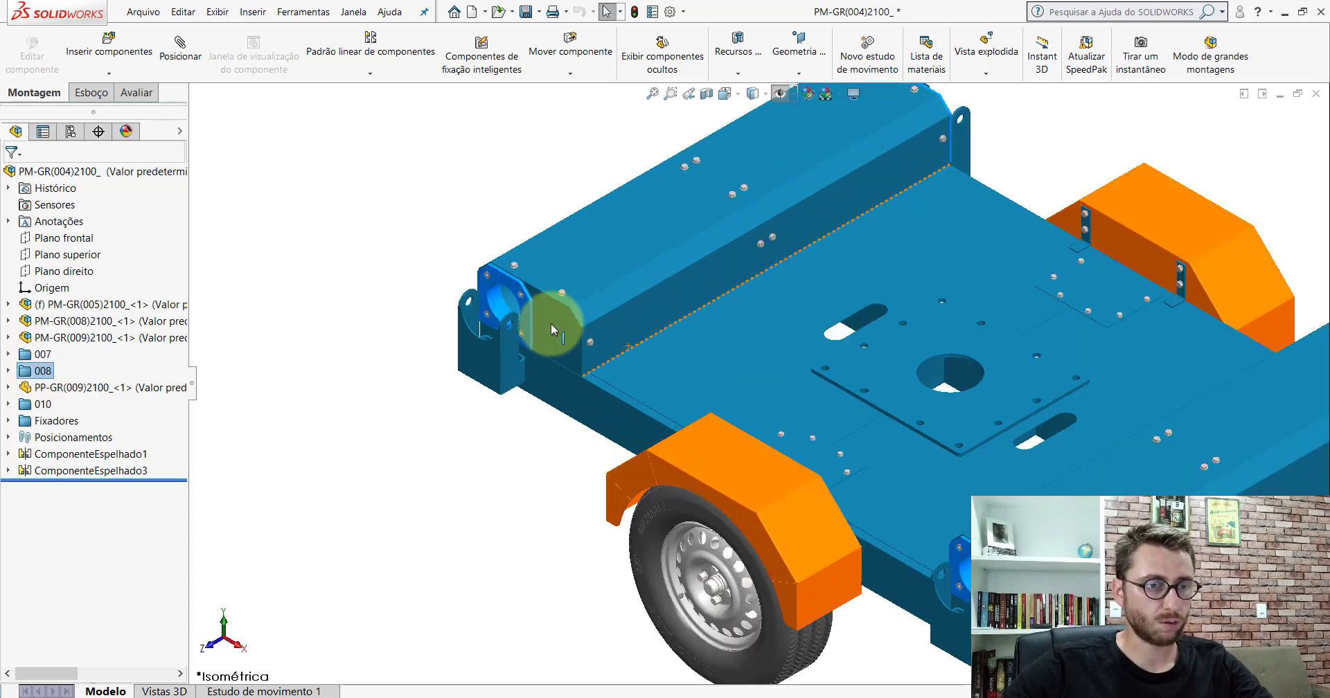
scroll(551, 320, "down", 3)
scroll(561, 290, "down", 3)
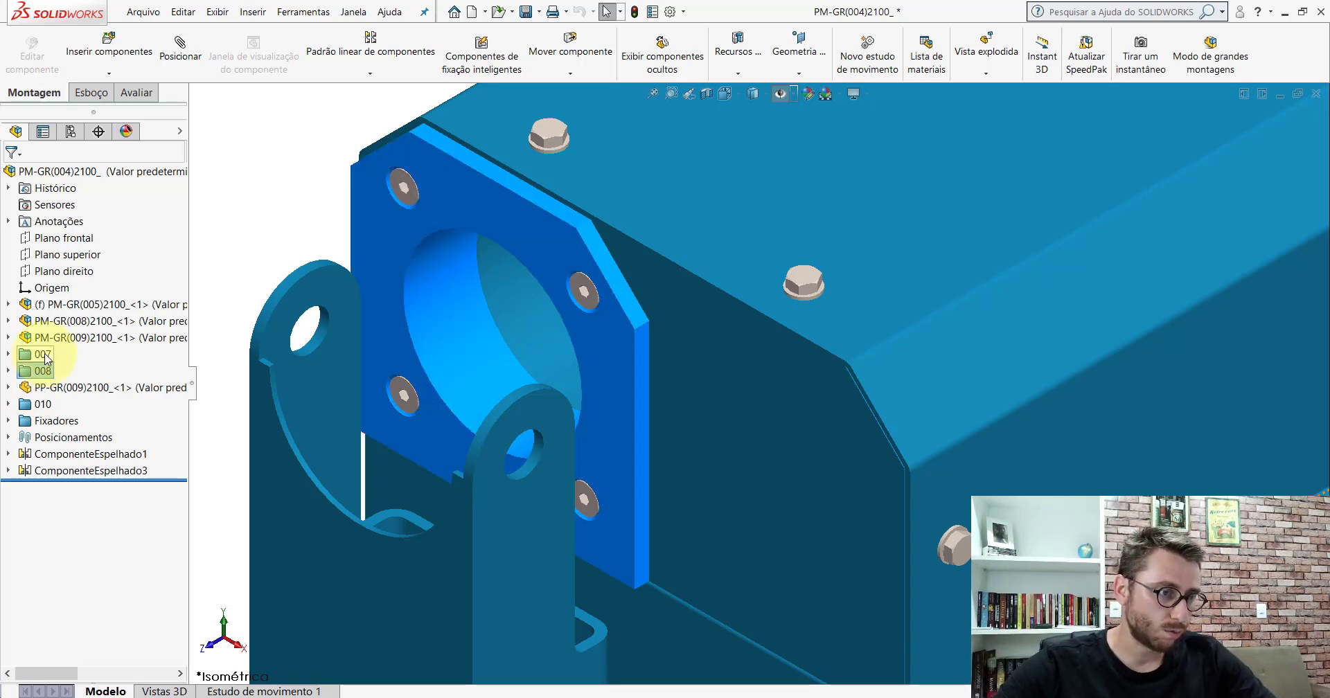
- Reselect folder 008, zoom to fit, and return to the PM-GR(004)2100 window
left_click(43, 371)
scroll(677, 371, "up", 5)
scroll(683, 386, "up", 4)
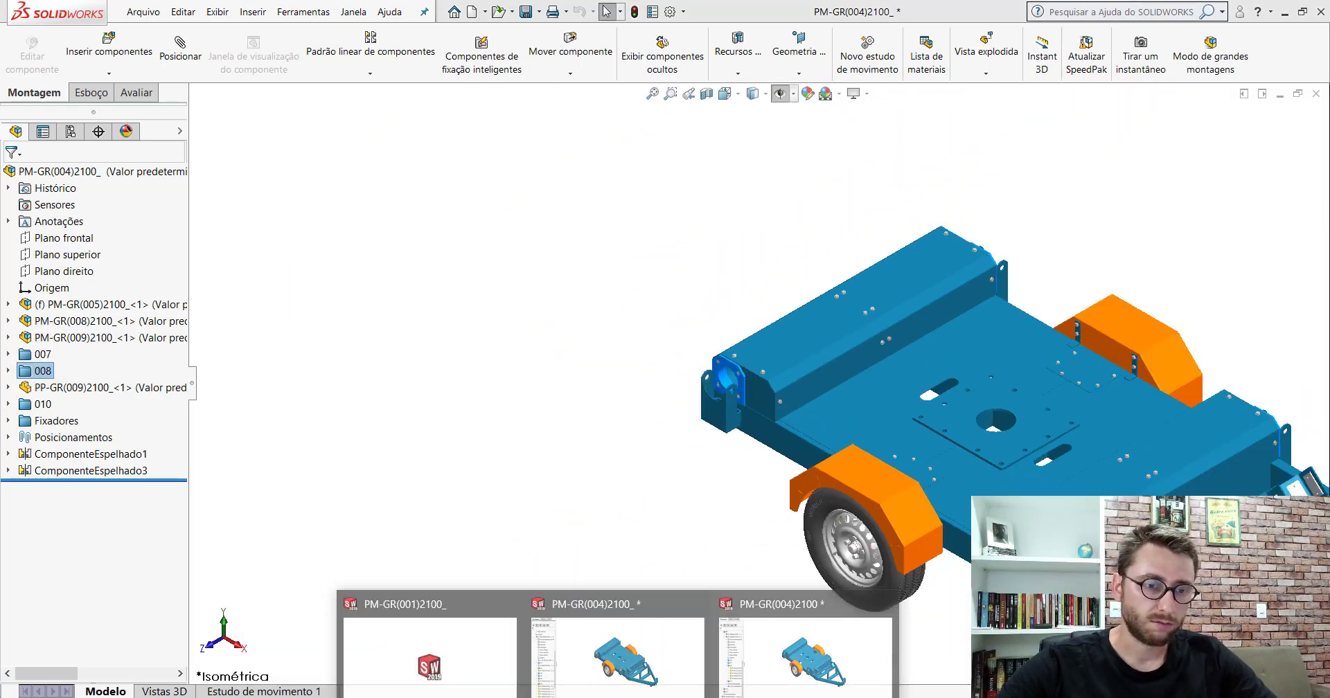
key("f")
left_click(801, 401)
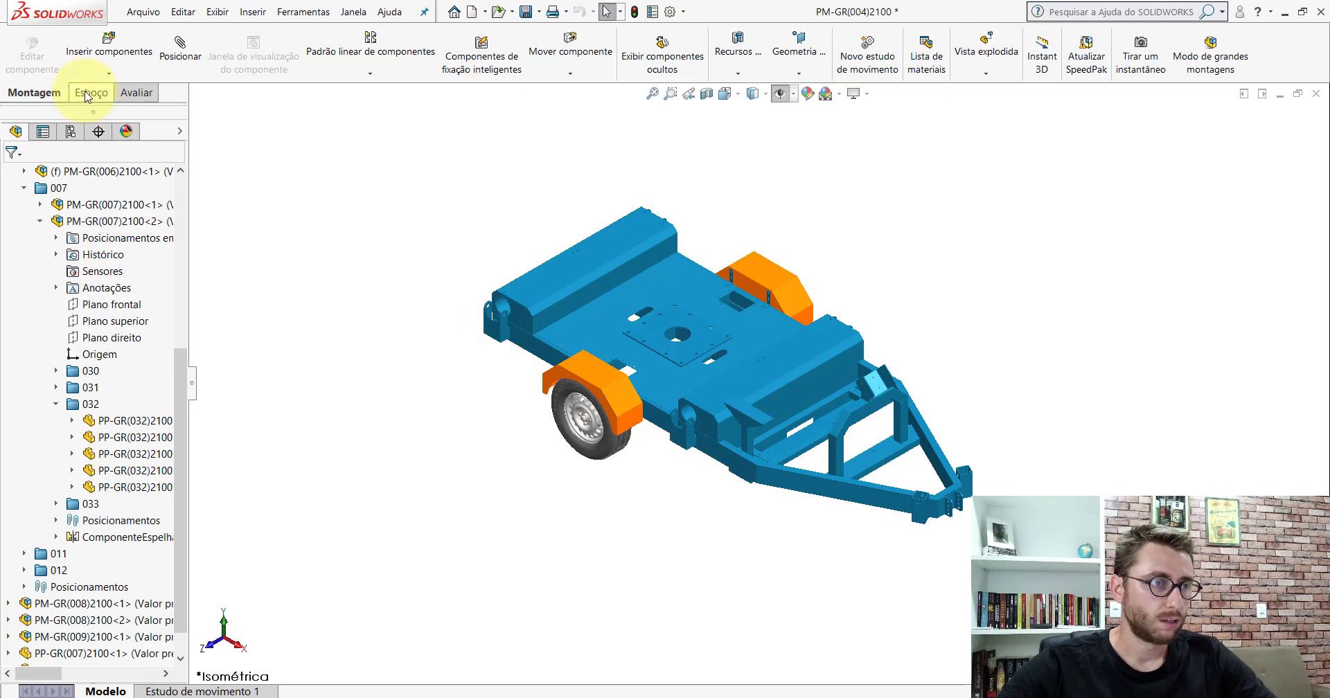
- Insert part PP-GR(008)2100 via Procurar, placing it beside the frame's open tube end
left_click(95, 73)
left_click(83, 475)
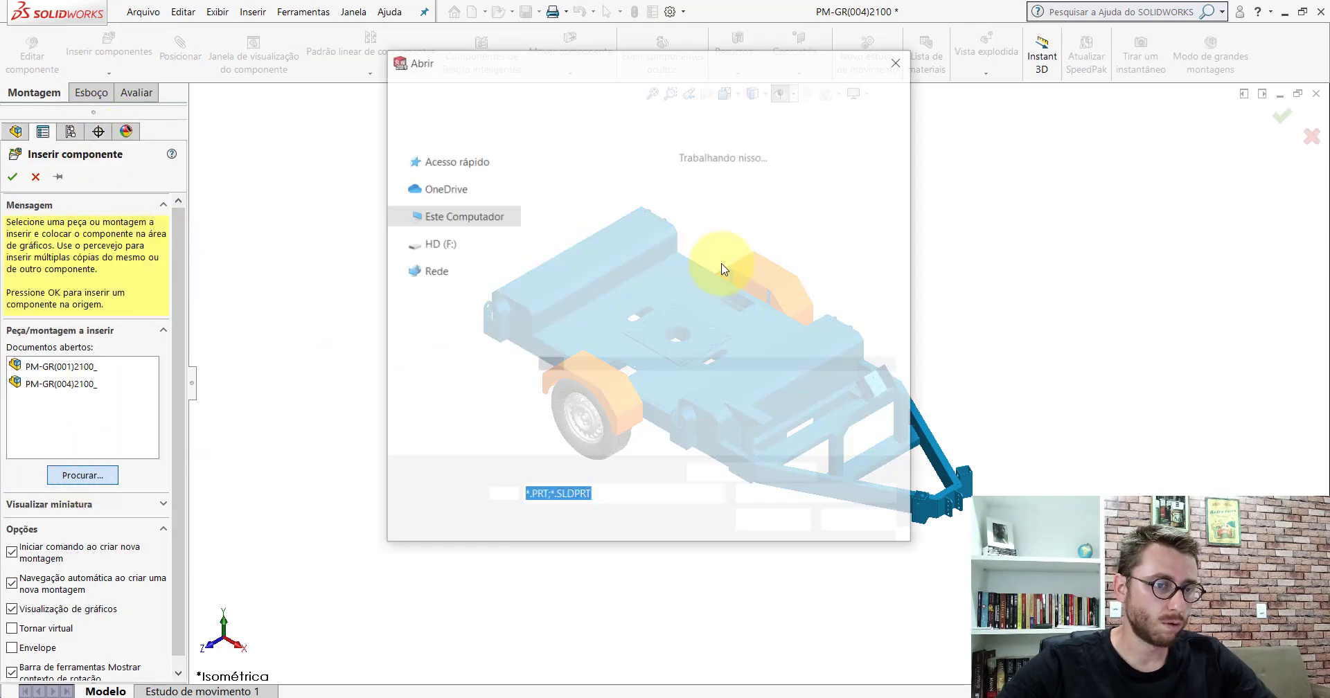
left_click(839, 471)
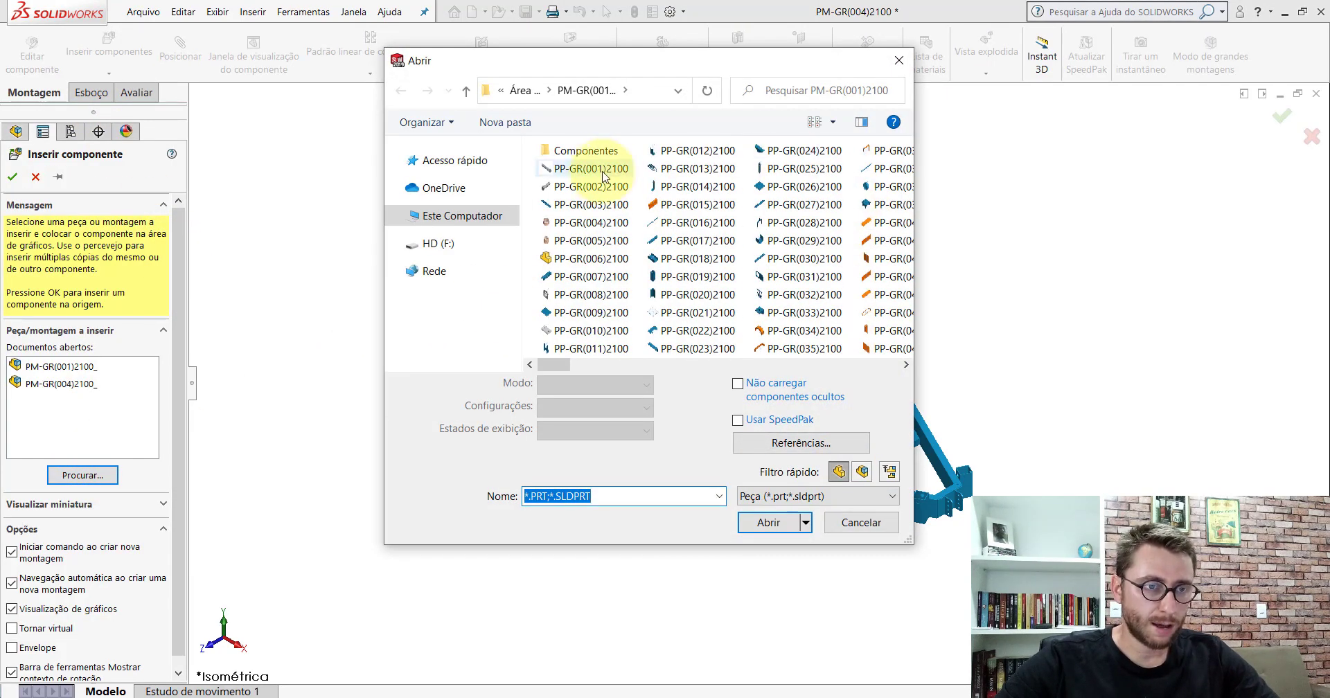
double_click(597, 296)
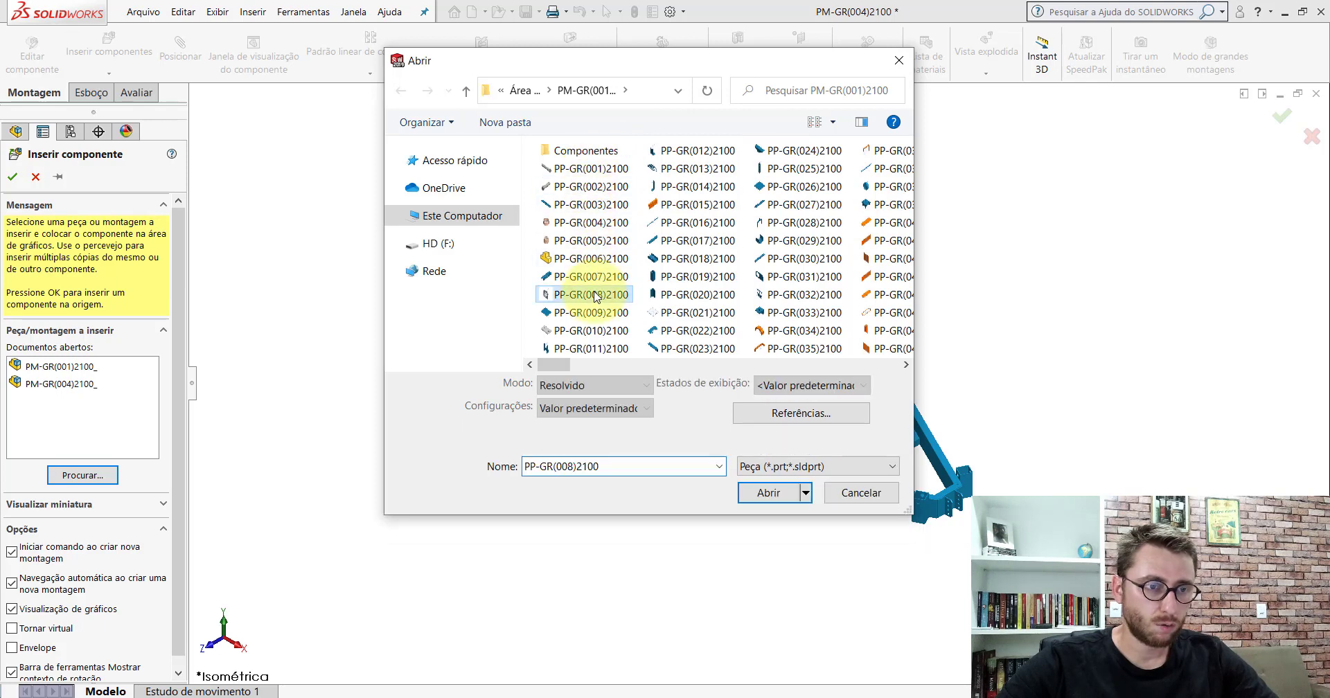
scroll(554, 305, "down", 5)
scroll(526, 309, "down", 5)
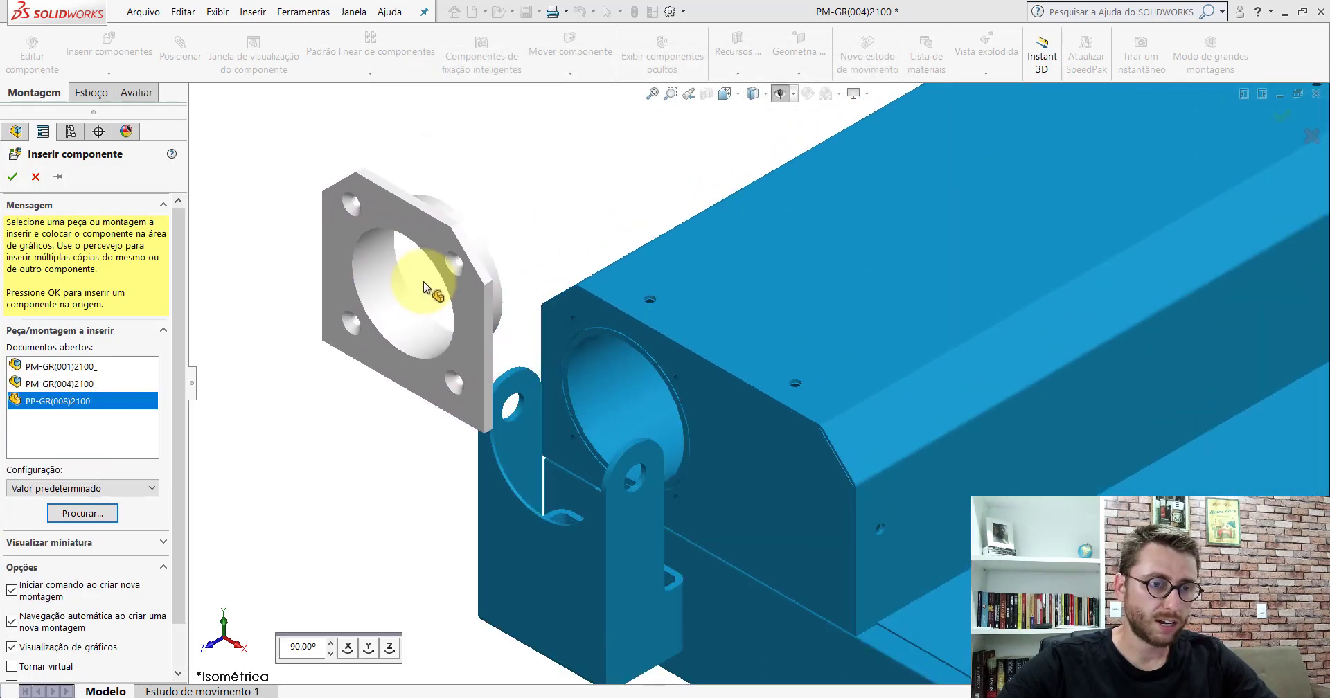
left_click(412, 288)
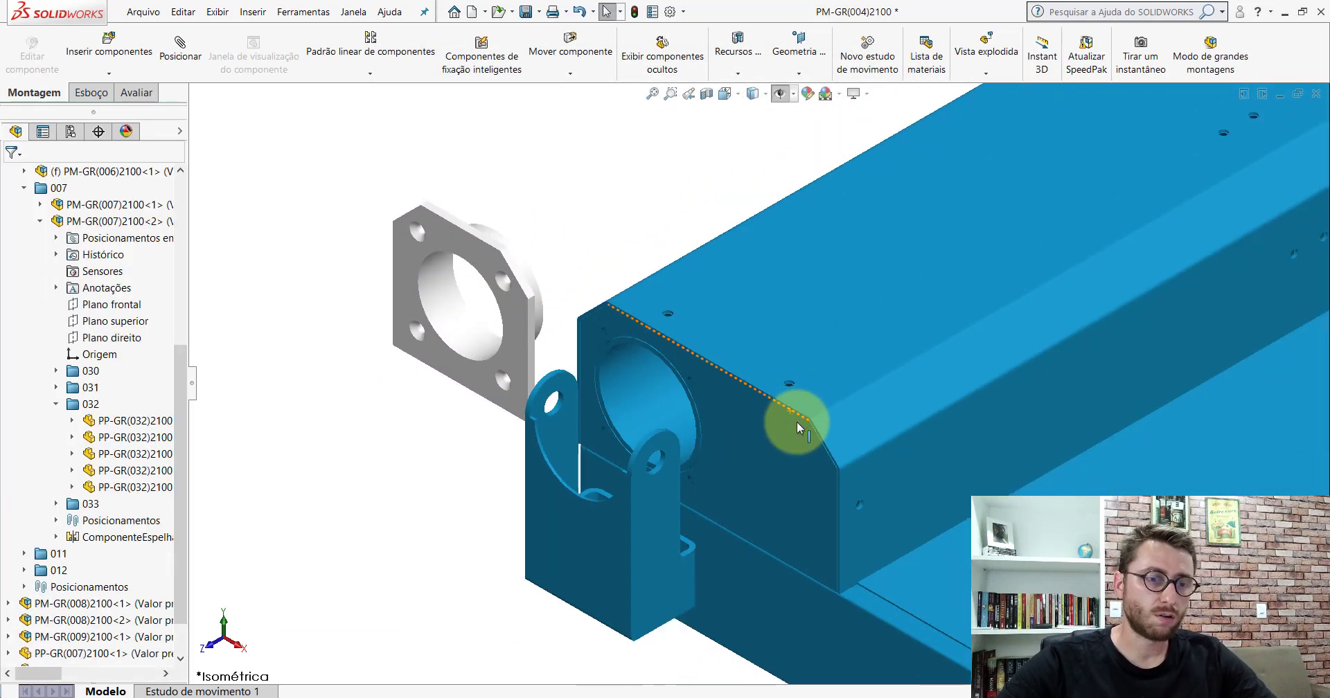
- Select the flange and the round-holed end plates on the near-side frame tubes
scroll(796, 421, "up", 10)
scroll(878, 428, "down", 5)
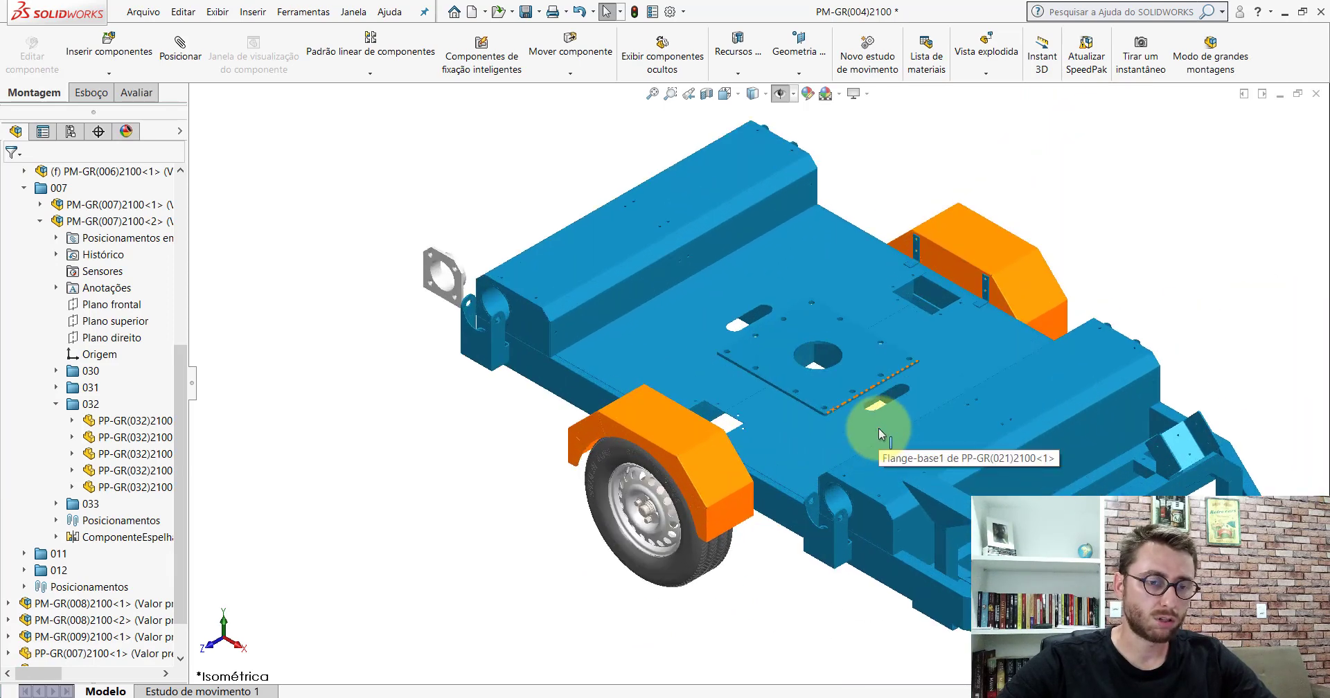
scroll(693, 395, "down", 5)
left_click(277, 233)
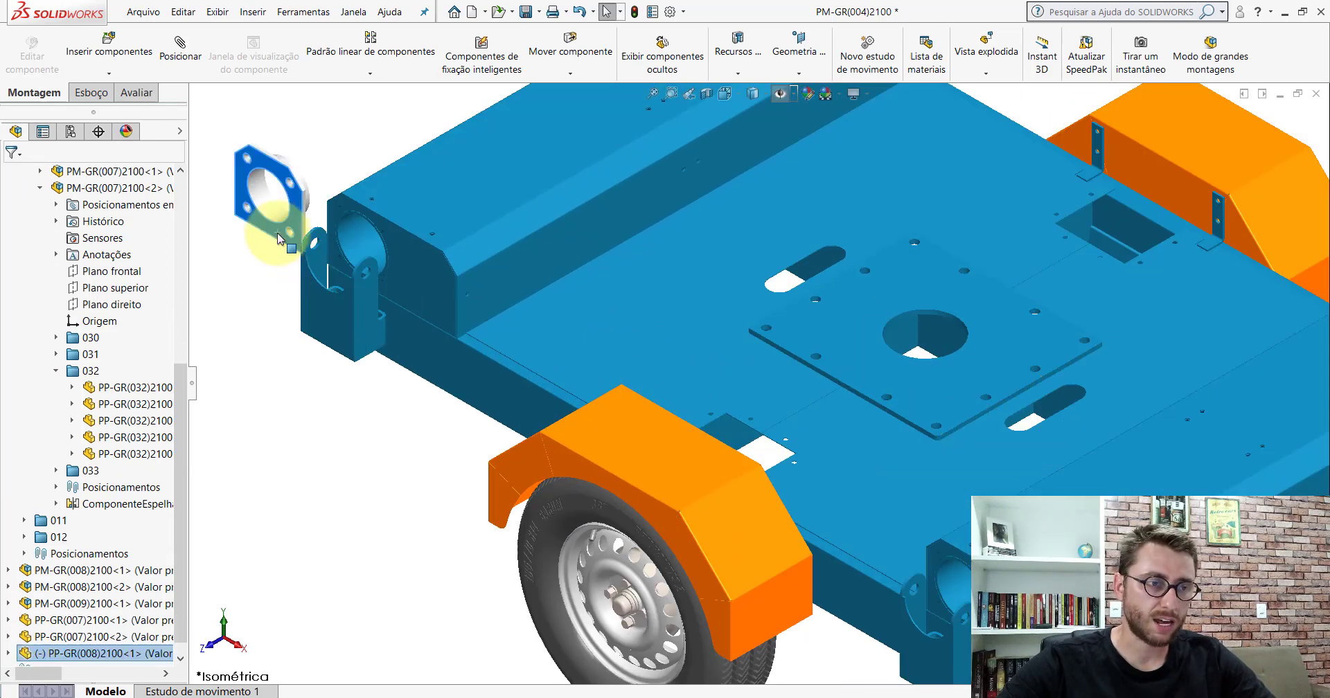
left_click(430, 280)
scroll(774, 410, "up", 5)
scroll(775, 410, "down", 5)
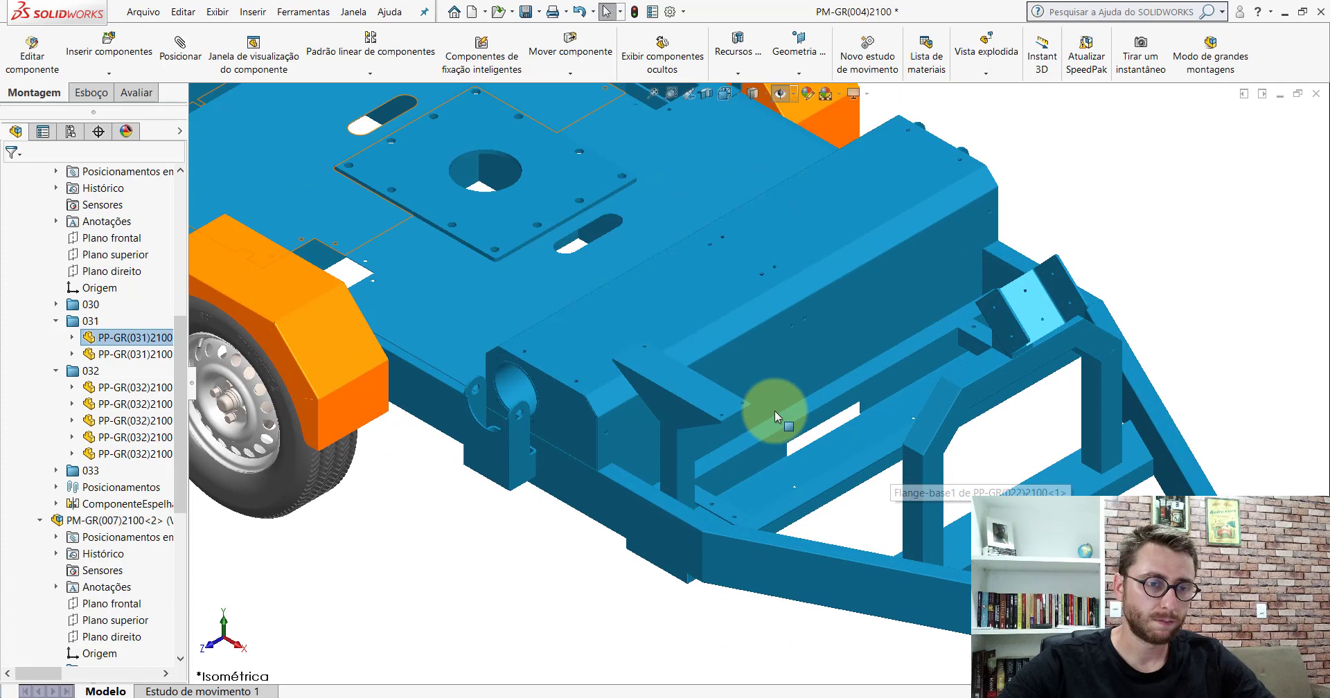
left_click(564, 421)
- Orbit the trailer and add the far-side left end plate to the selection
scroll(659, 415, "up", 2)
scroll(698, 320, "up", 6)
scroll(727, 350, "down", 3)
scroll(734, 349, "down", 2)
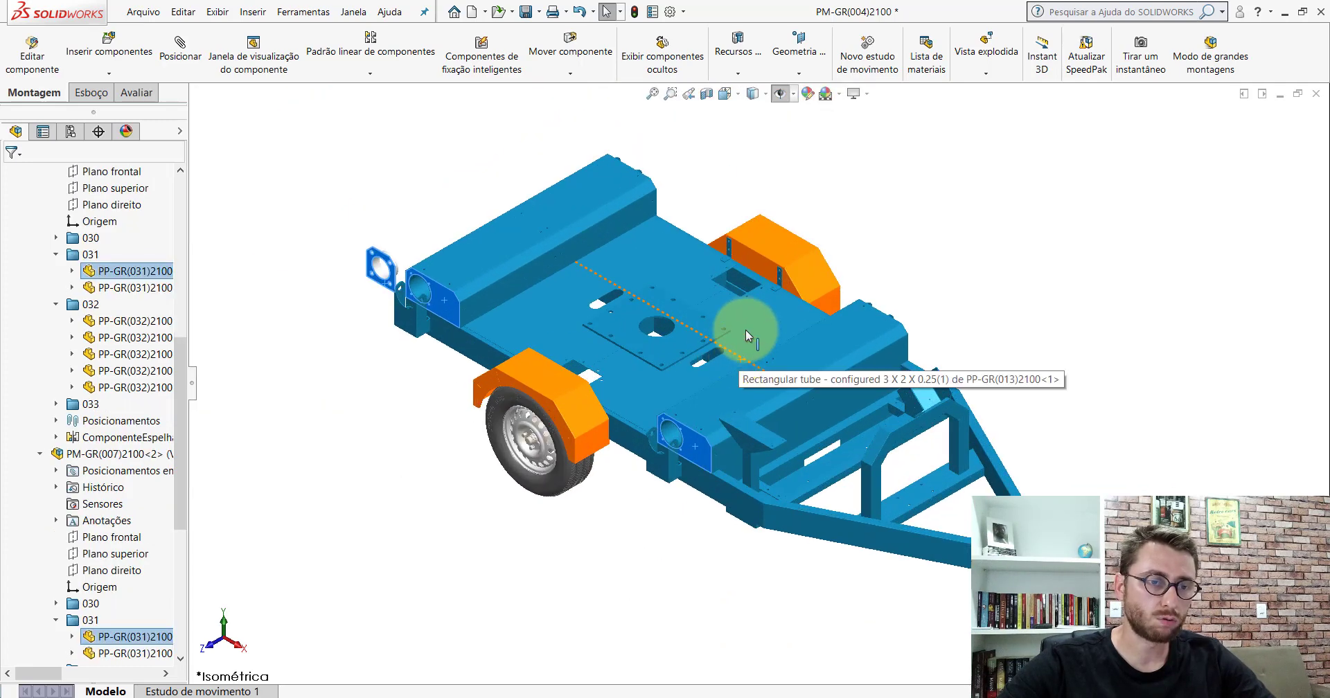
left_click(745, 331)
mouse_move(745, 331)
middle_mouse_down()
mouse_move(683, 216)
mouse_move(602, 259)
mouse_move(580, 341)
middle_mouse_up()
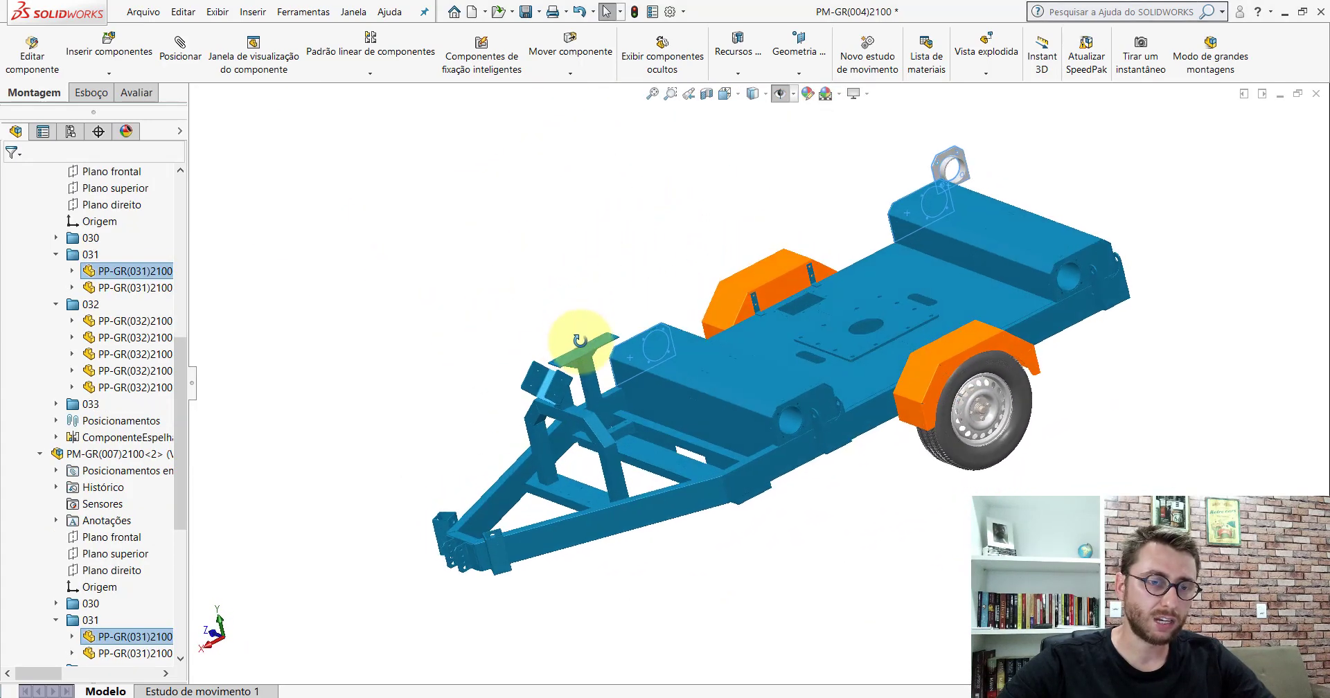
scroll(1054, 360, "down", 3)
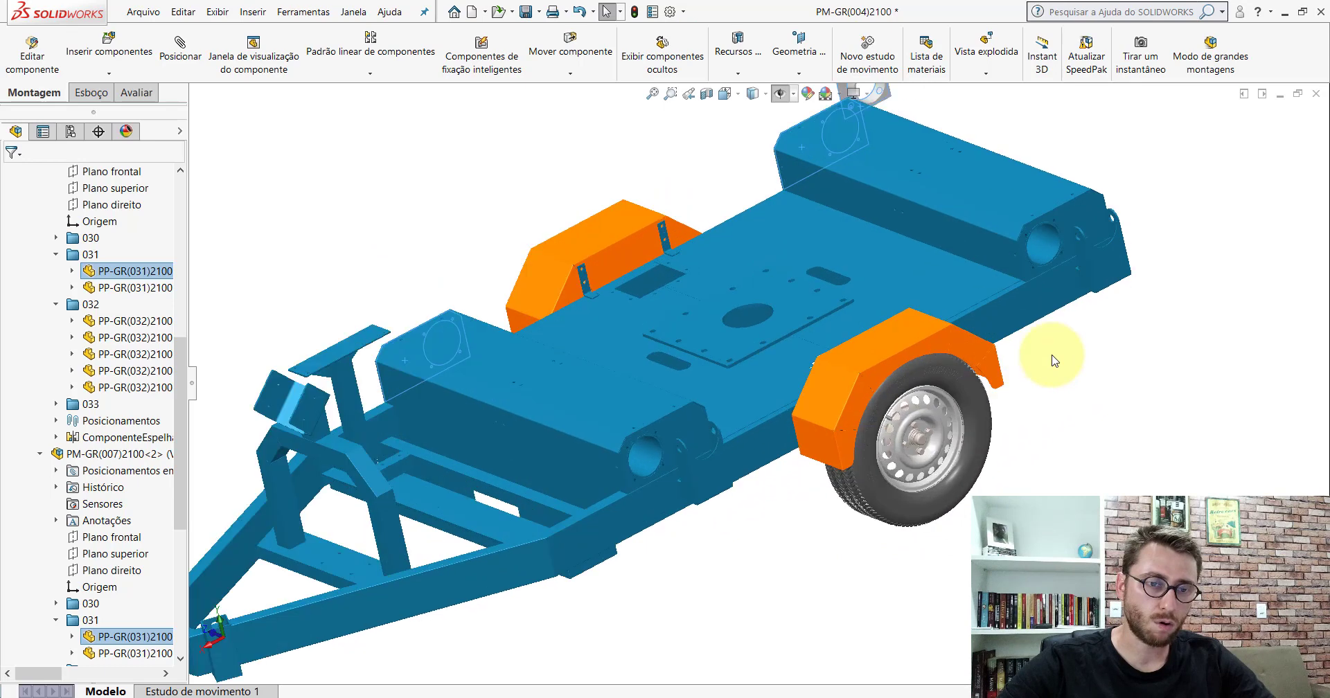
left_click(688, 413)
- Isolate the selected tube-end plates and flange, shown in Isométrica view
right_click(1063, 218)
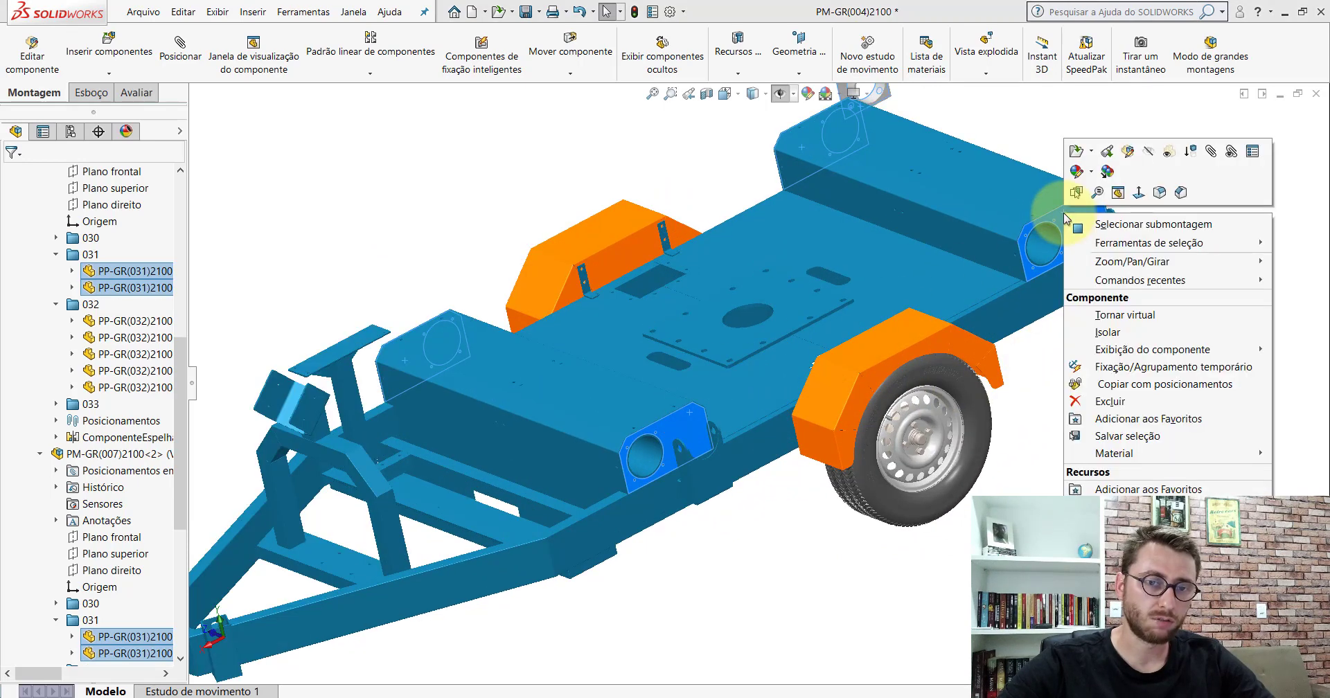
left_click(916, 349)
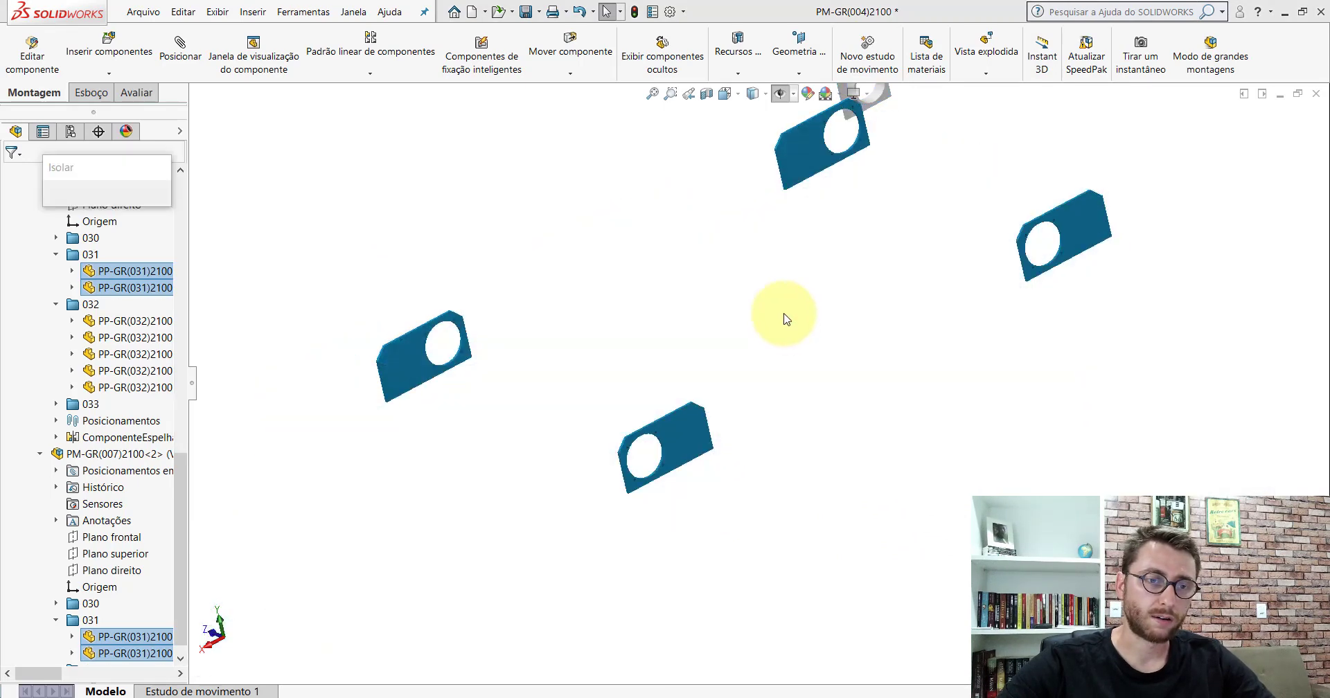
middle_click_drag(778, 311, 778, 122)
left_click(738, 98)
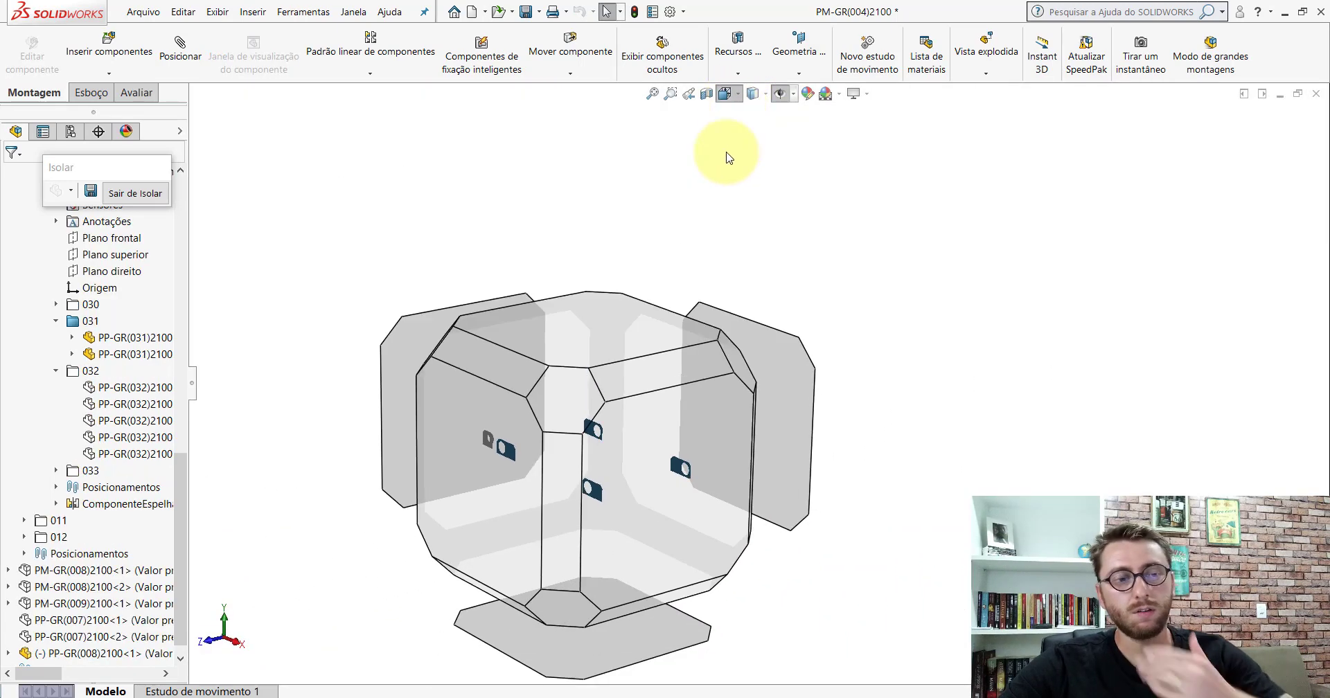
left_click(565, 386)
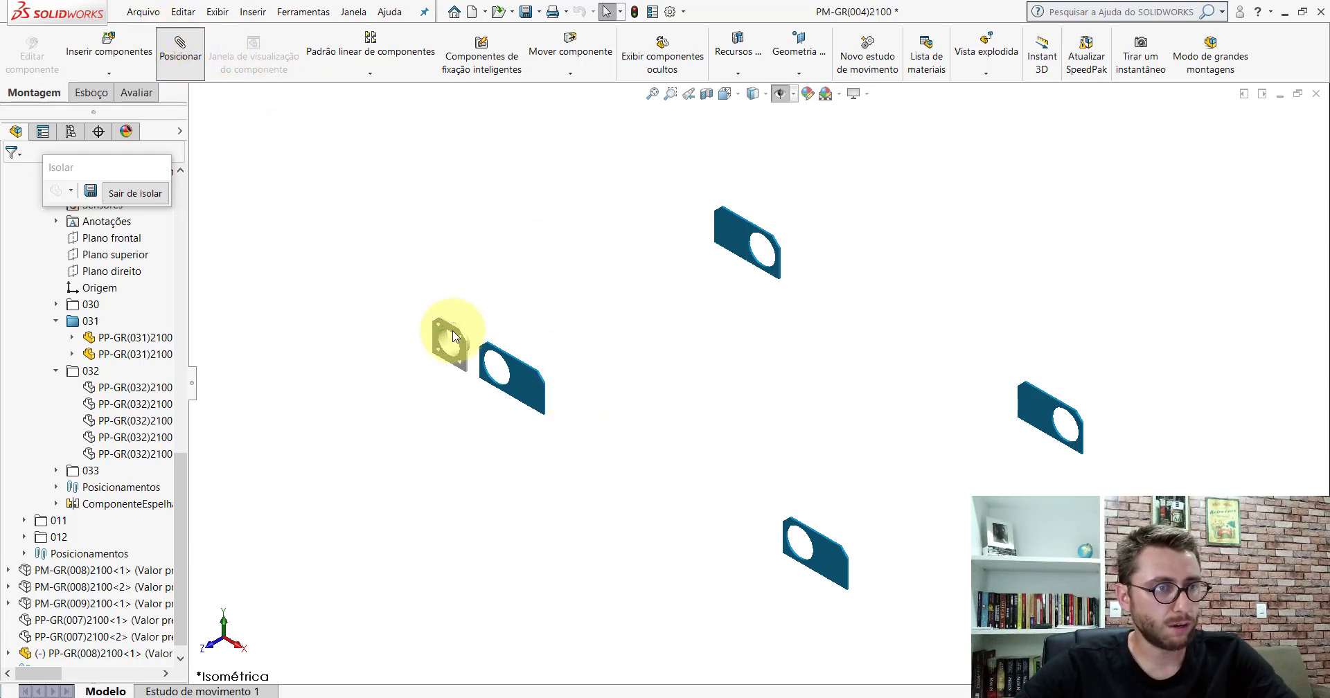
scroll(416, 369, "down", 10)
- Mate the flange bore concentric with the plate hole and its face coincident with the plate
left_click(548, 250)
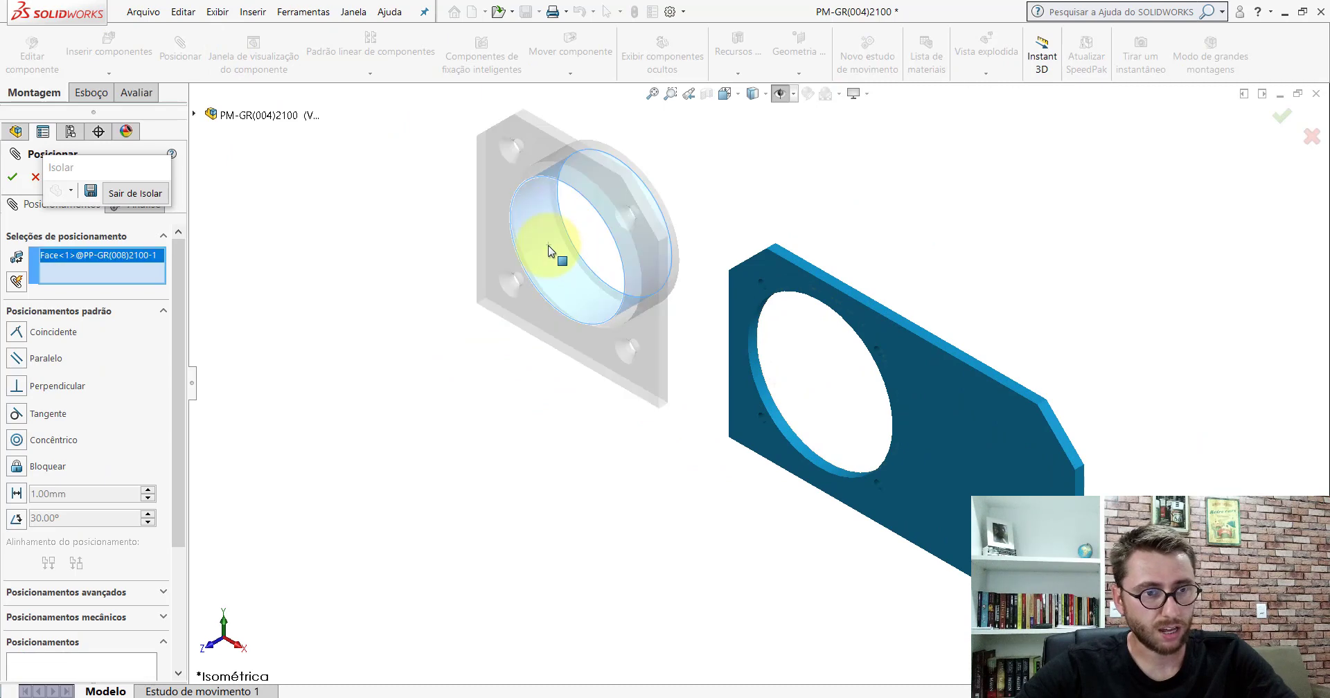
scroll(936, 496, "down", 3)
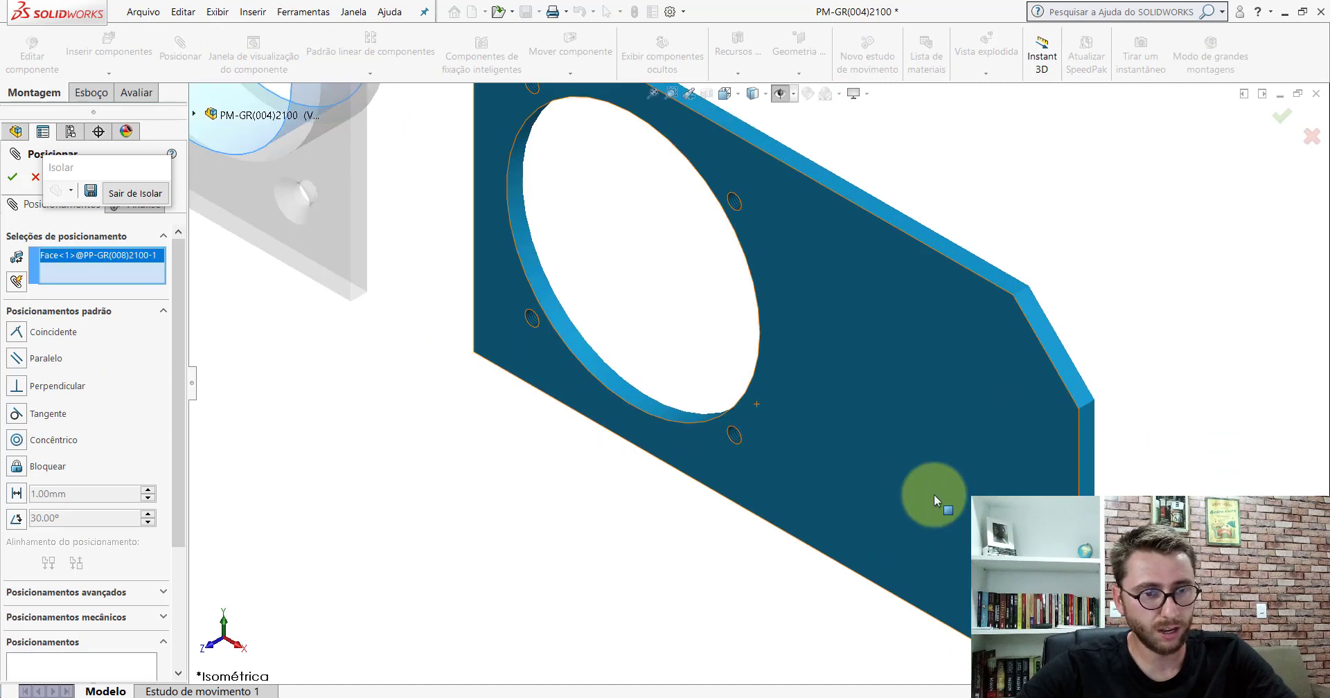
left_click(600, 369)
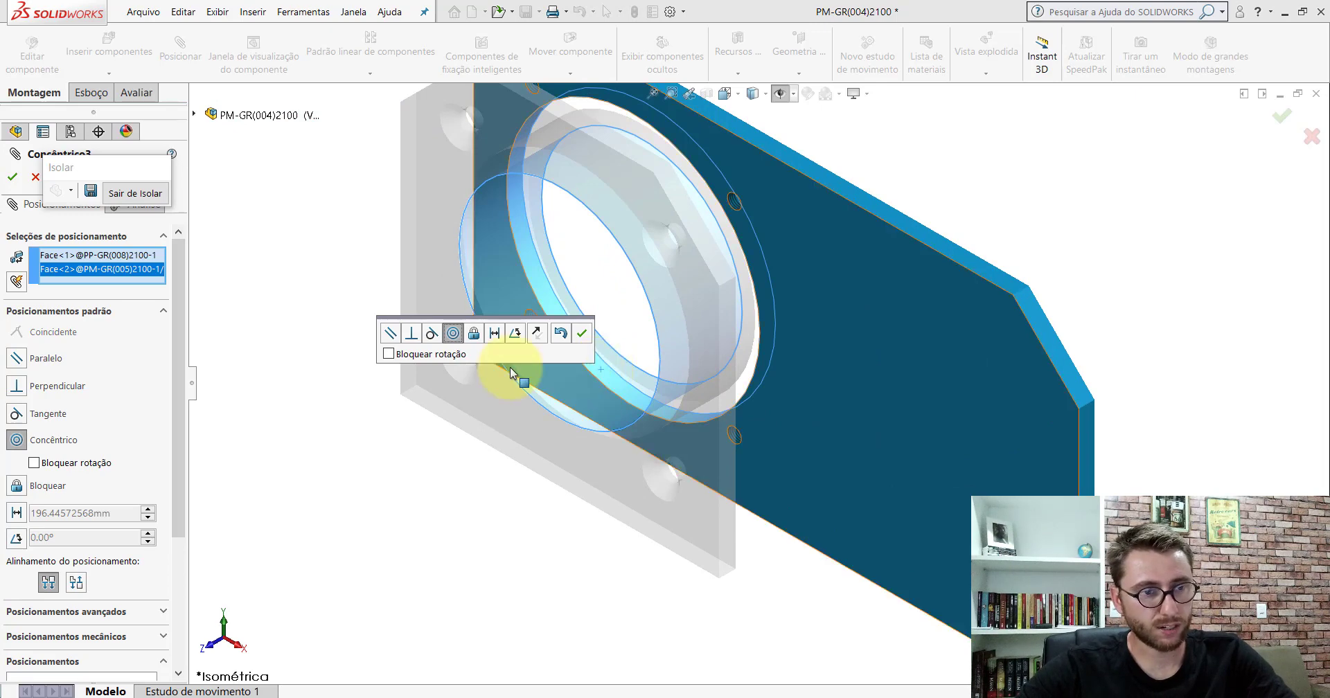
left_click(580, 337)
left_click(779, 232)
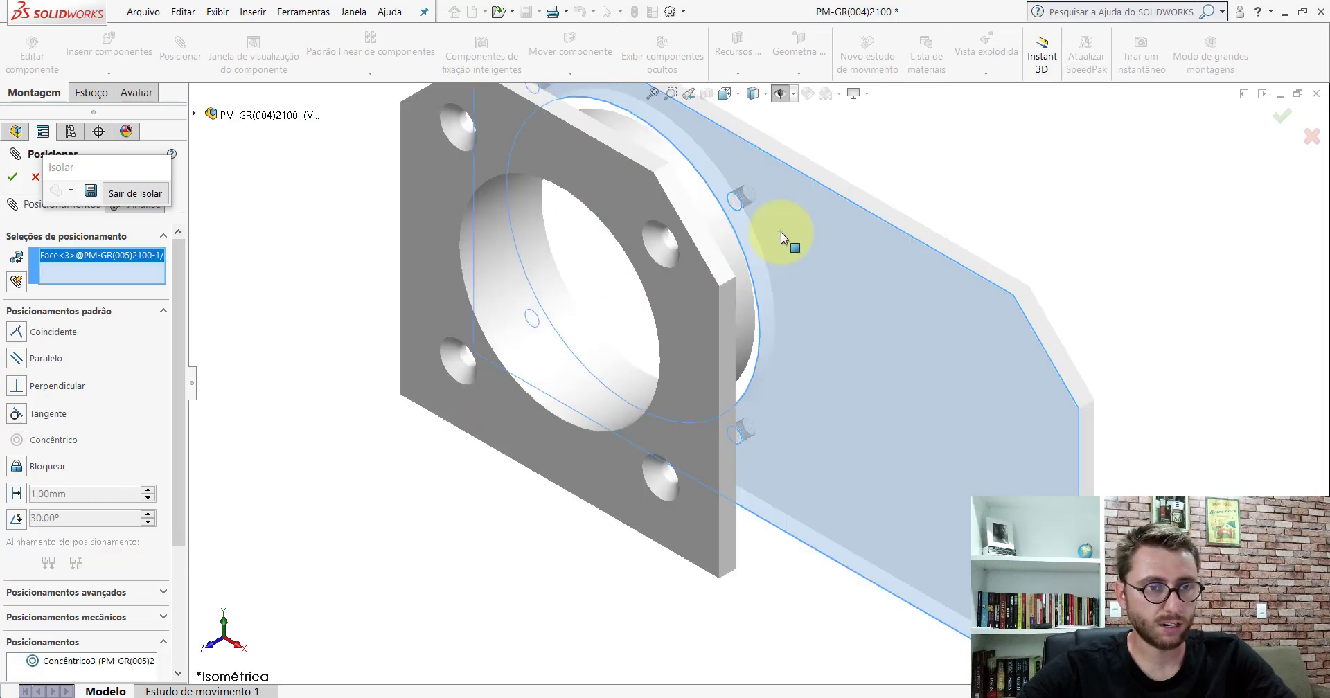
mouse_move(780, 232)
middle_mouse_down()
mouse_move(621, 277)
mouse_move(754, 242)
middle_mouse_up()
left_click(763, 249)
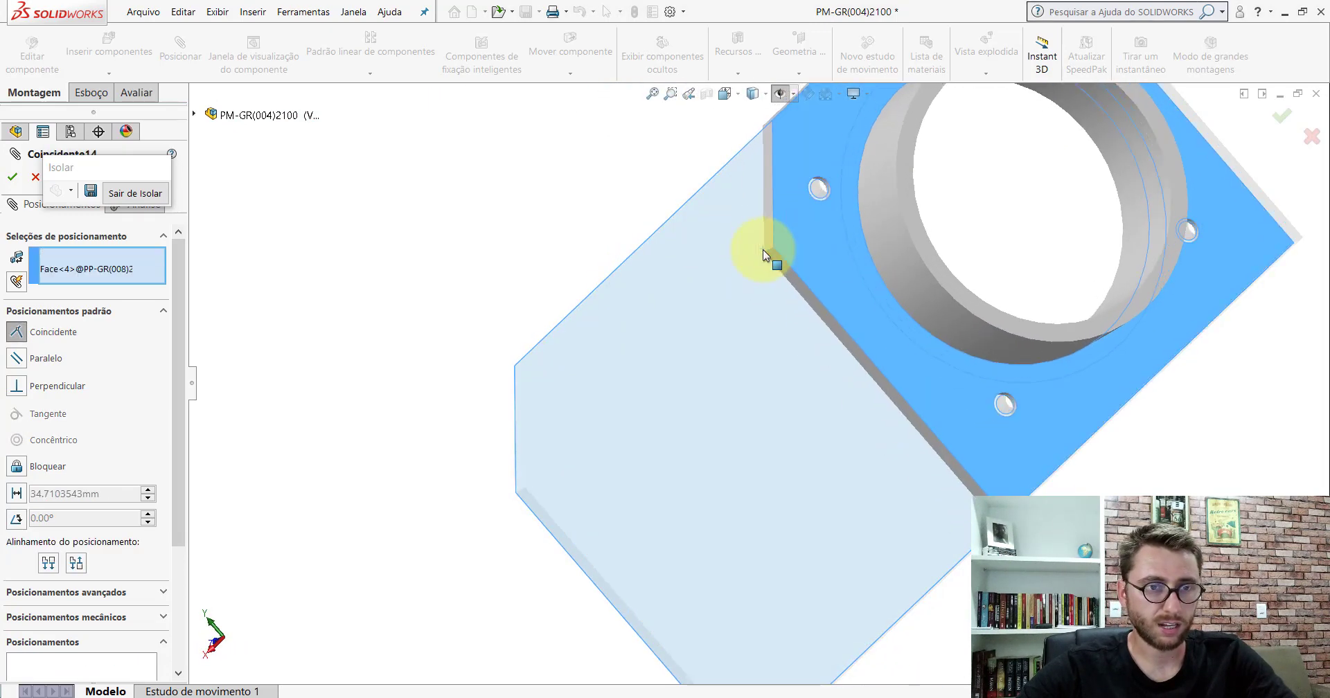
left_click(954, 214)
- Make the flange's top face parallel to the plate's top face and close Posicionar
scroll(914, 253, "up", 5)
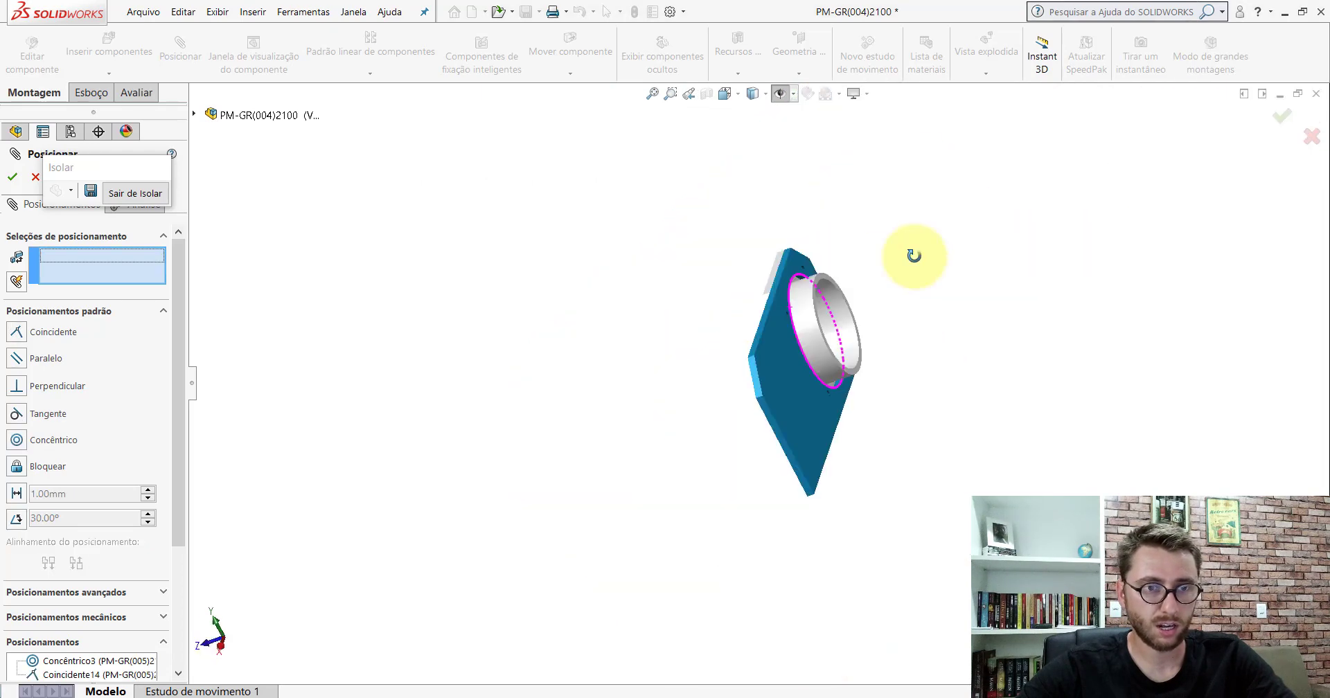
middle_click_drag(914, 252, 822, 296)
scroll(702, 281, "down", 5)
left_click(684, 266)
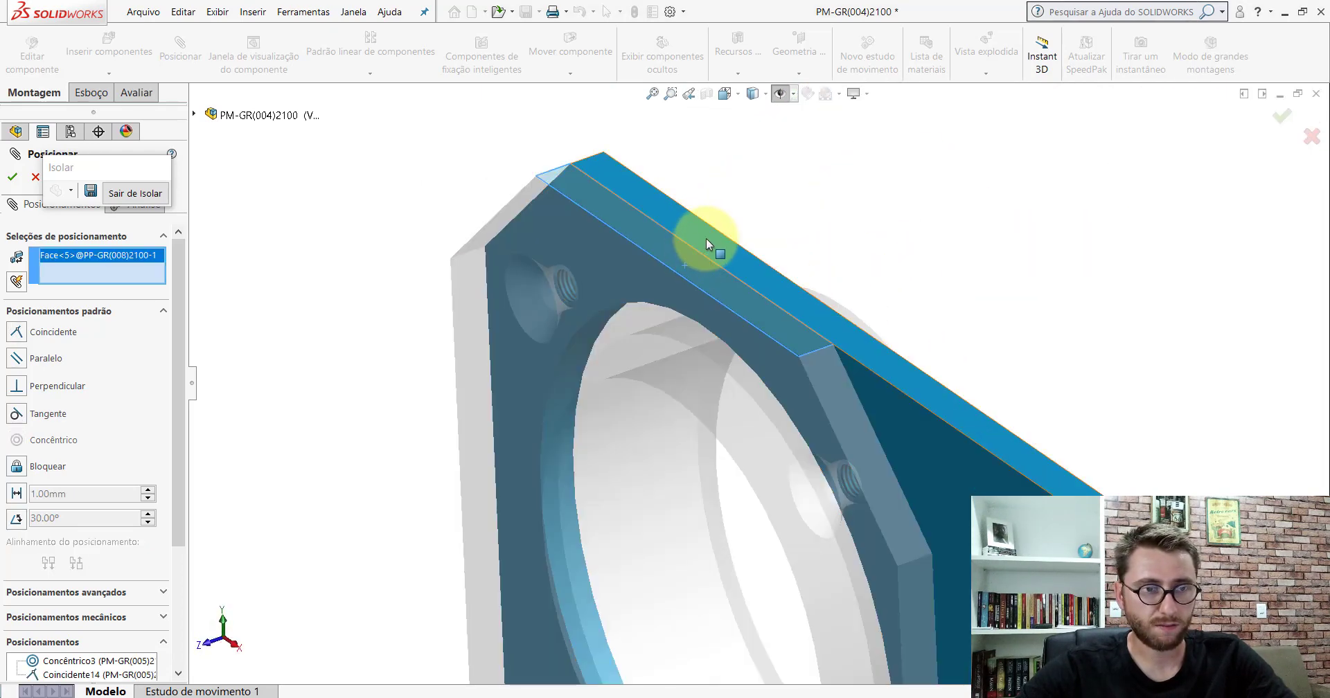
left_click(704, 238)
left_click(748, 222)
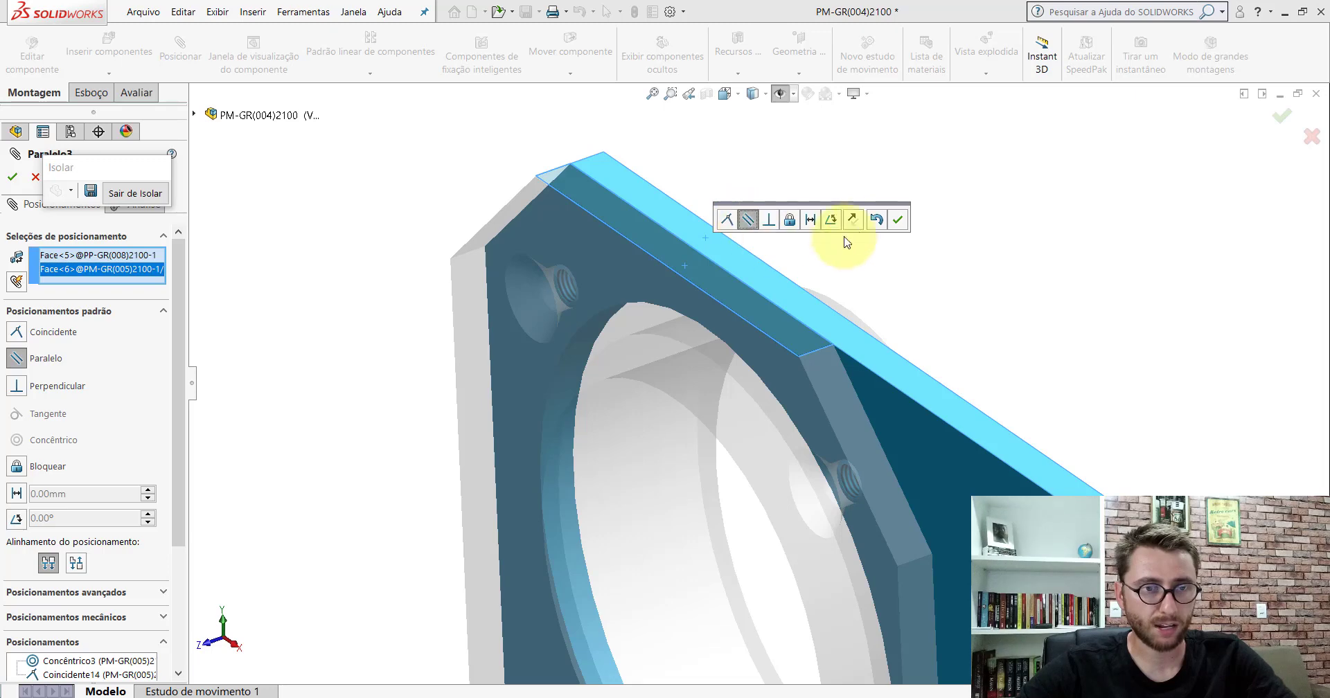
left_click(12, 177)
left_click(31, 180)
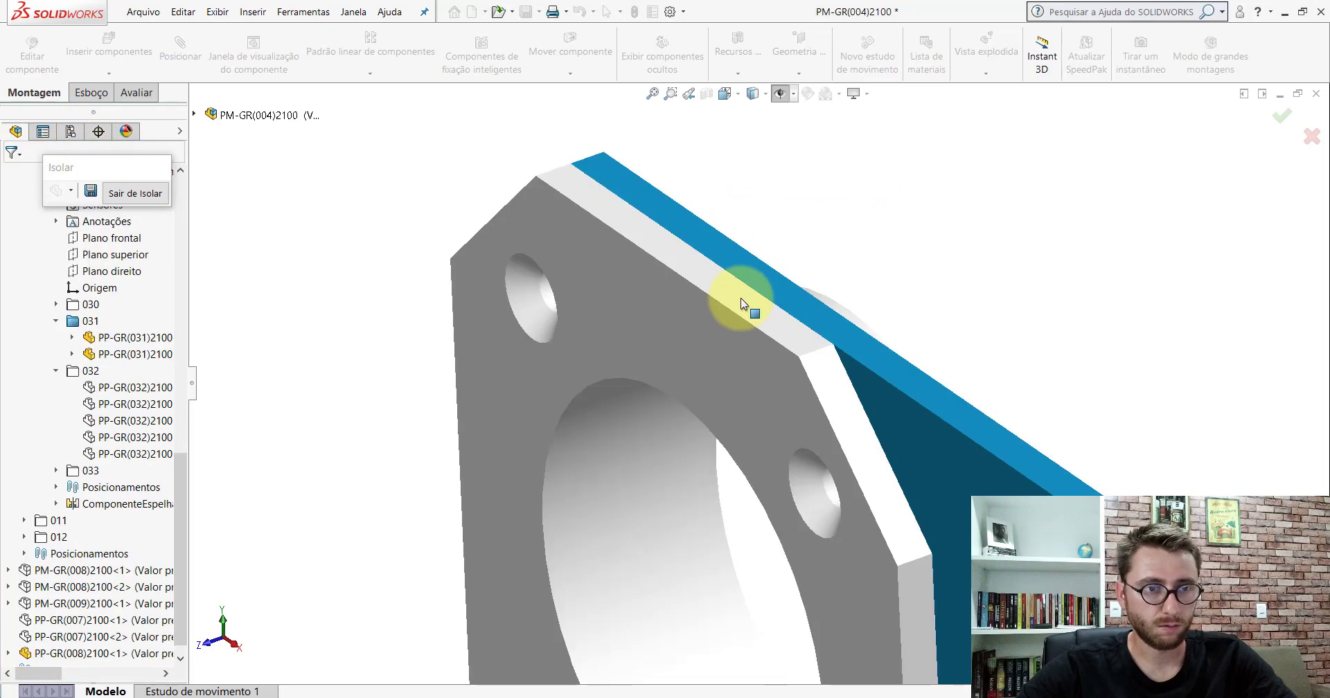
- Inspect the flange's outer ring, then switch to the PM-GR(004)2100_ assembly window
scroll(593, 259, "up", 5)
middle_click_drag(593, 258, 691, 360)
scroll(666, 352, "down", 5)
scroll(666, 352, "up", 3)
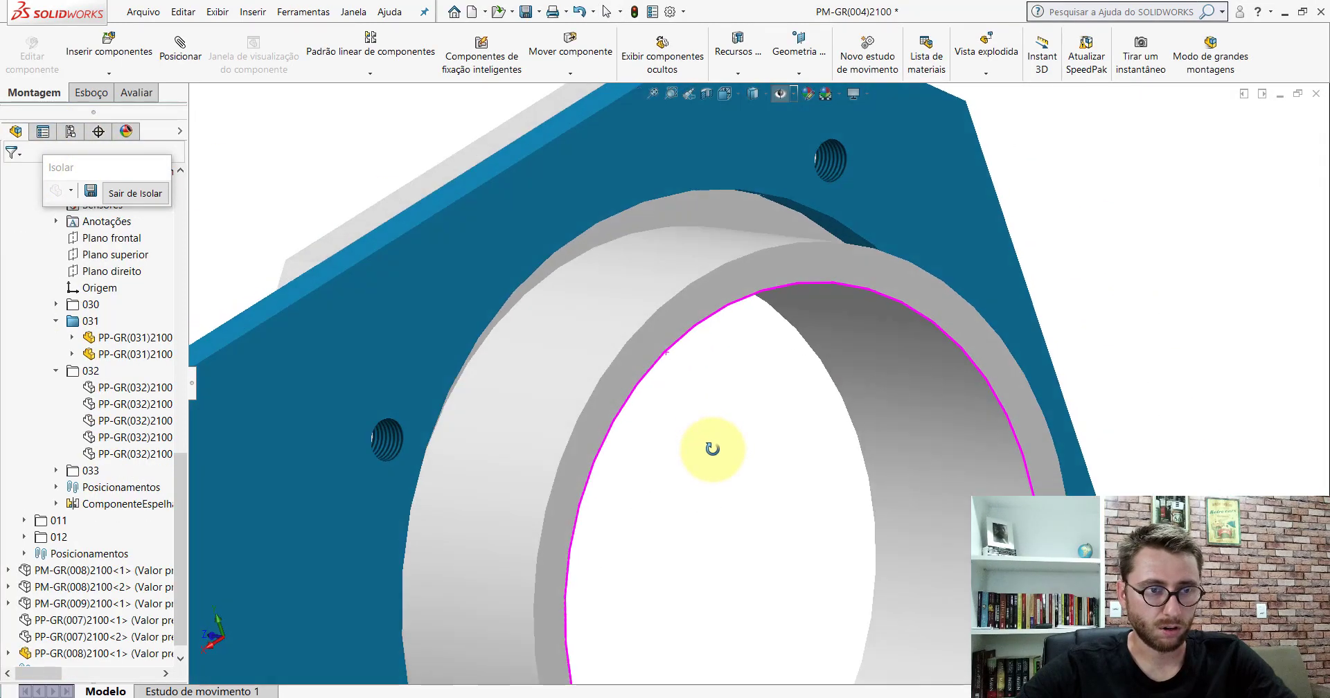
mouse_move(706, 445)
middle_mouse_down()
mouse_move(596, 276)
mouse_move(630, 240)
mouse_move(546, 275)
middle_mouse_up()
left_click(596, 276)
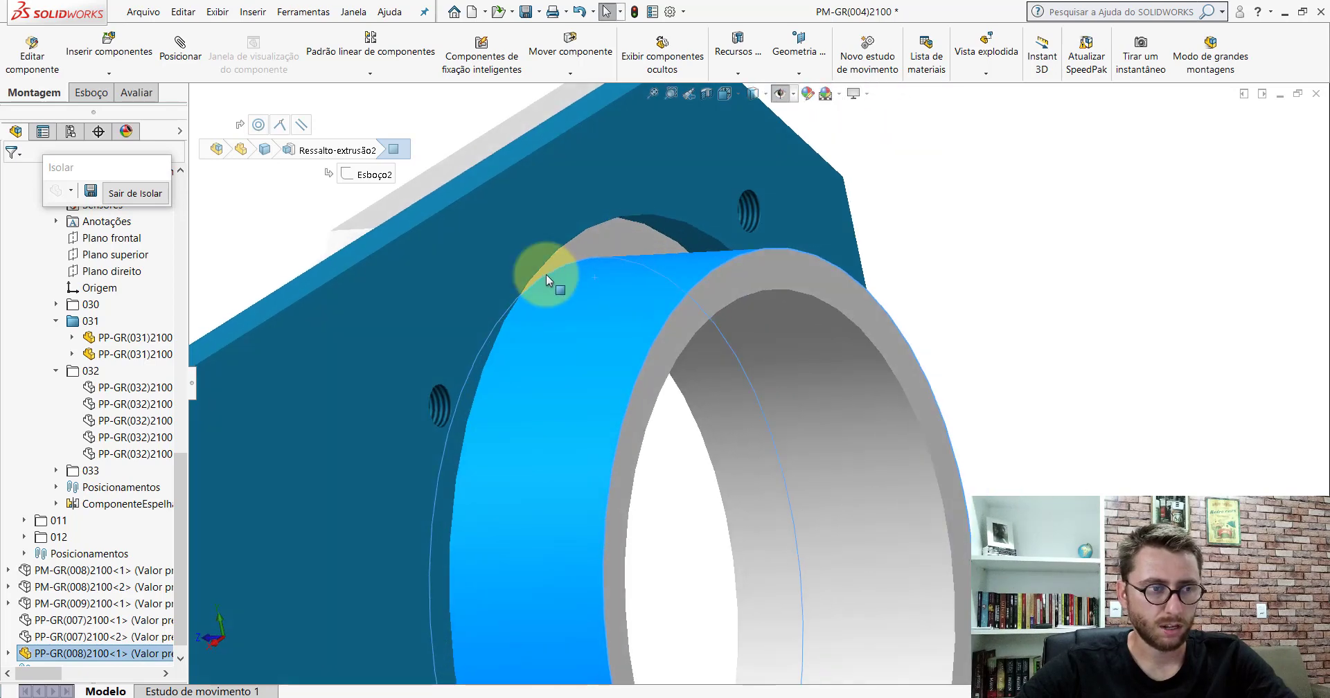
left_click(549, 672)
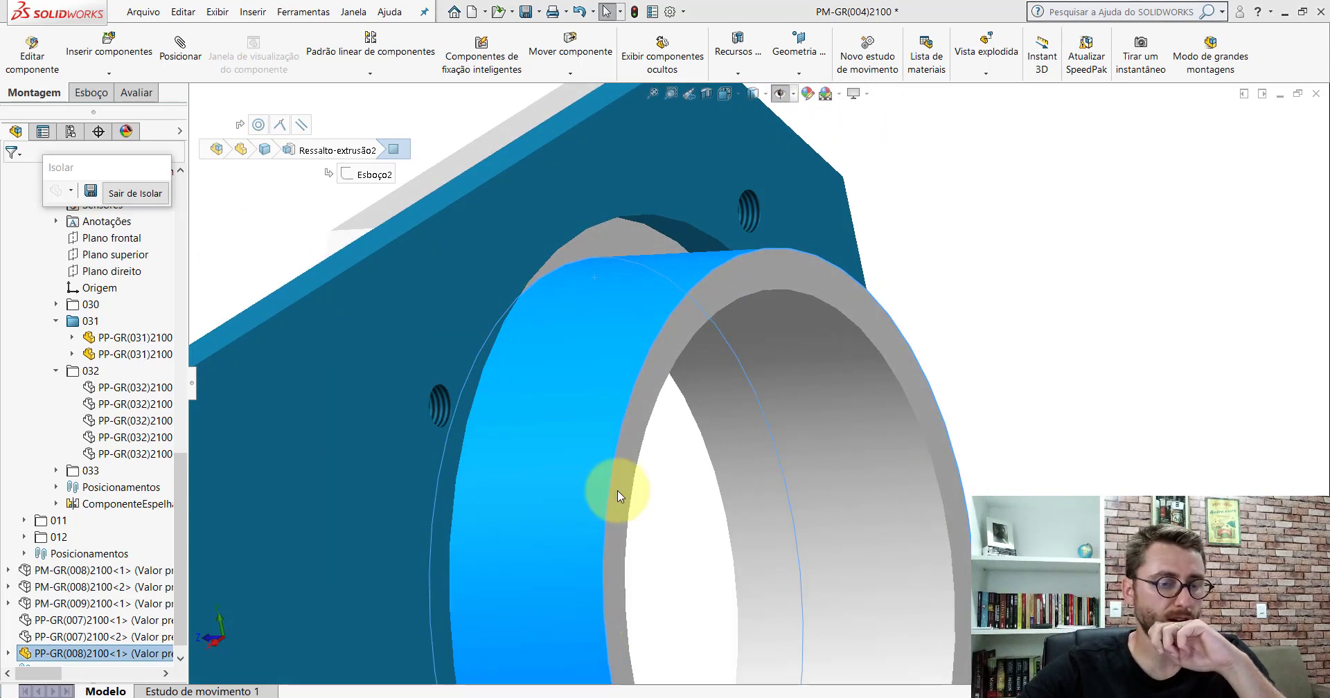
- Cut a section view through the flange's Front Plane in the reference assembly
scroll(810, 385, "down", 3)
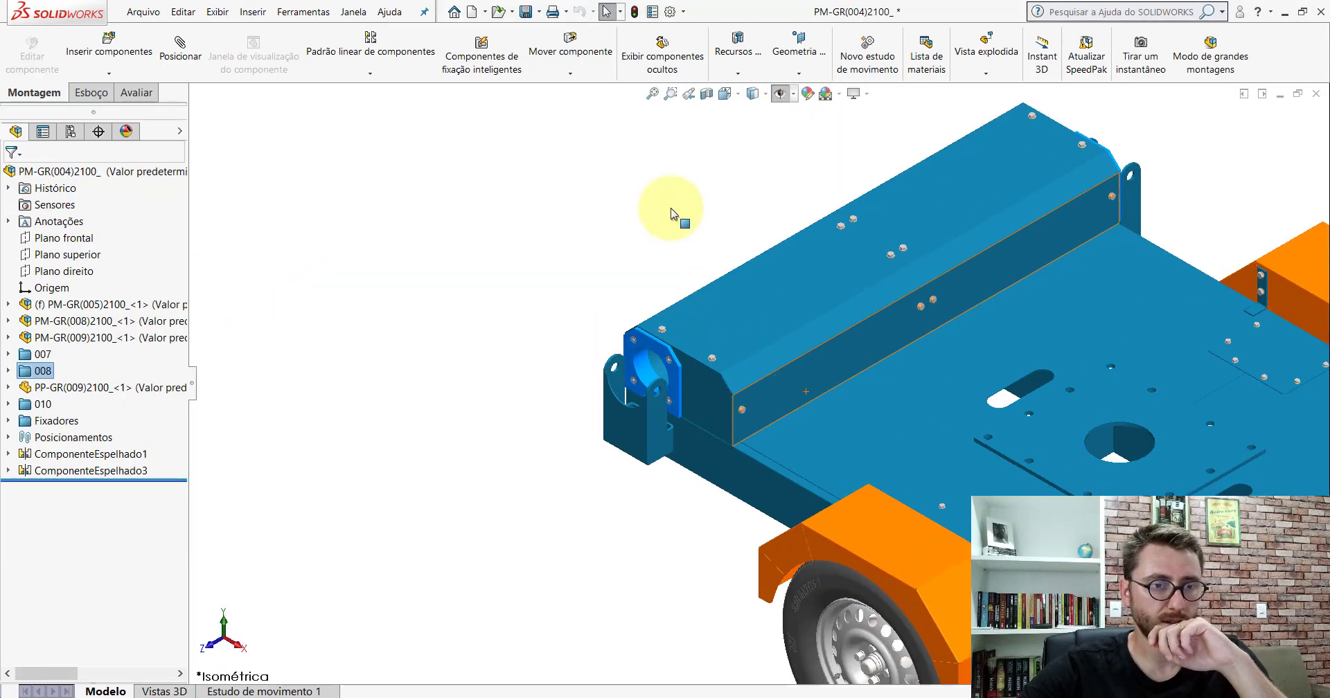
scroll(688, 295, "down", 3)
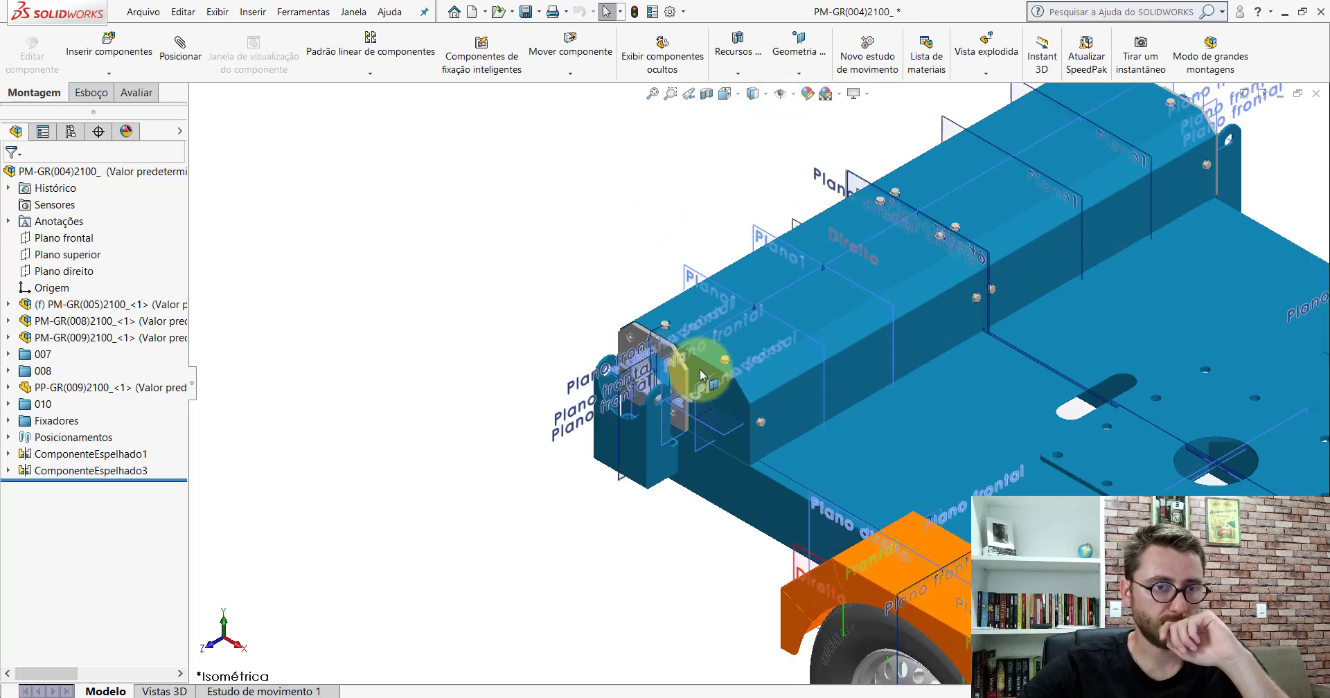
scroll(699, 367, "down", 3)
left_click(580, 270)
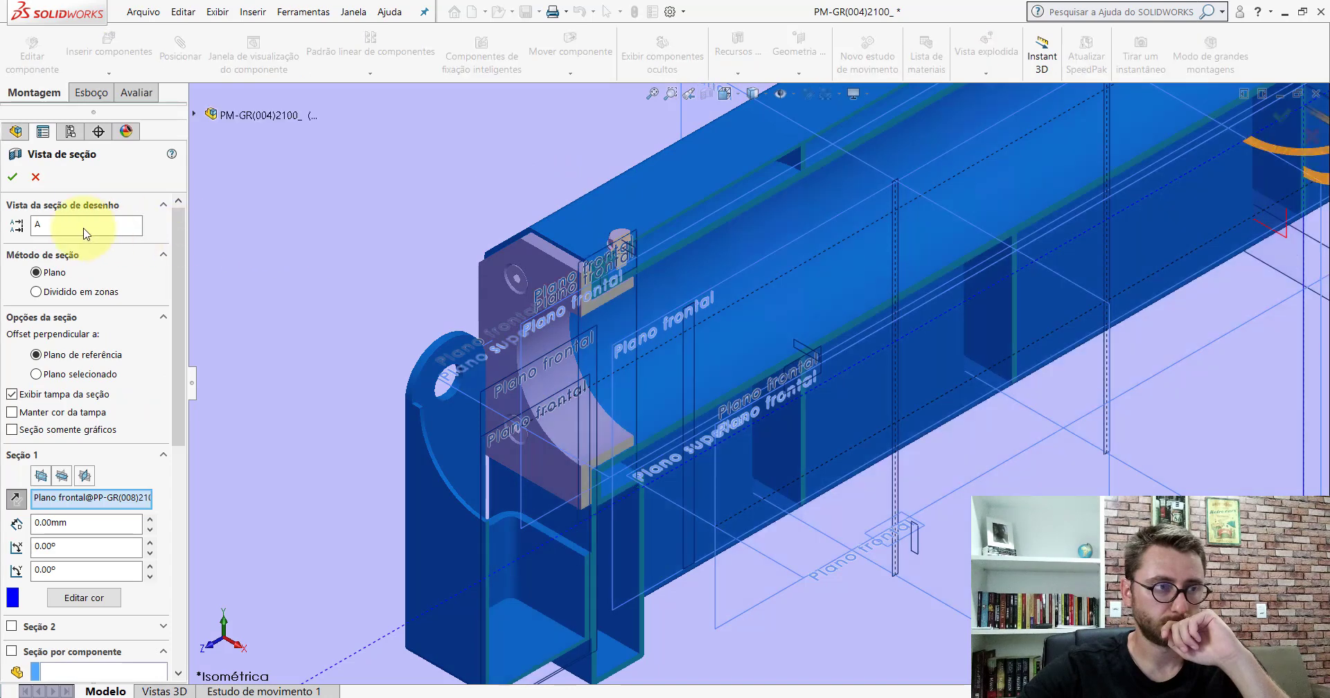
left_click(14, 177)
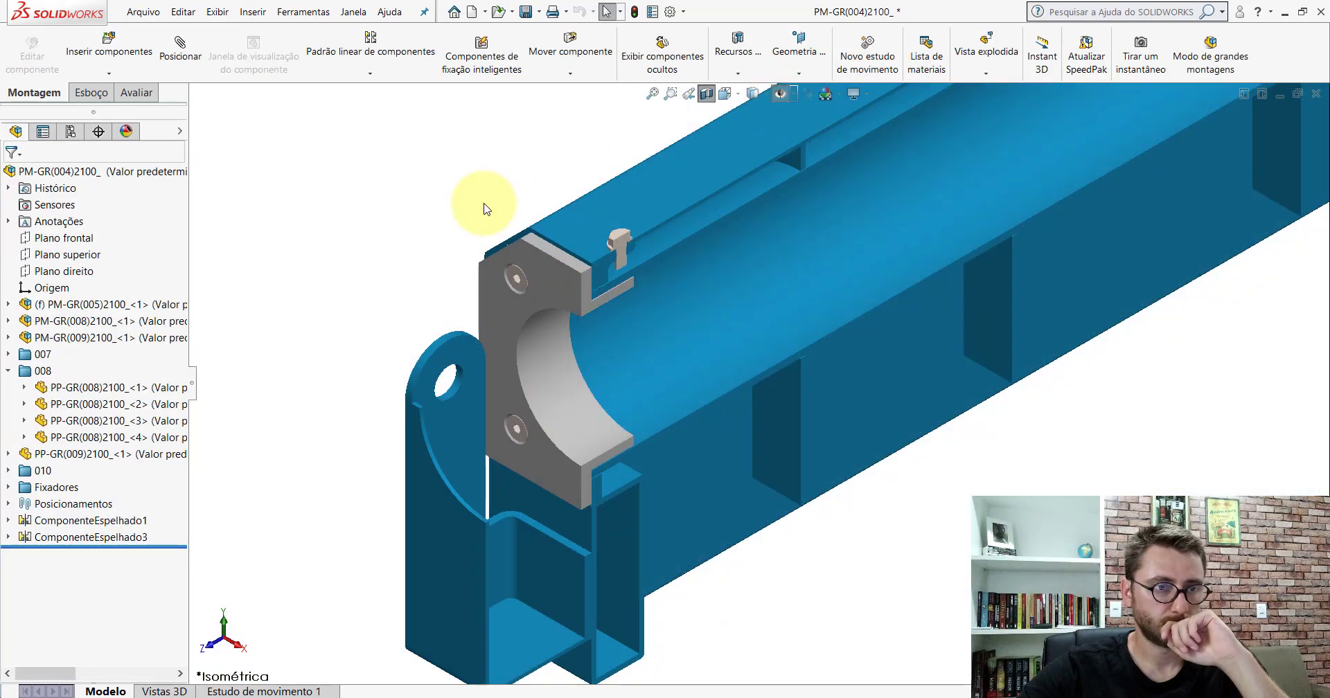
scroll(620, 310, "up", 5)
- Inspect the flange inside the tube end with the channel hidden, then restore Isometric and return
middle_click_drag(621, 310, 482, 230)
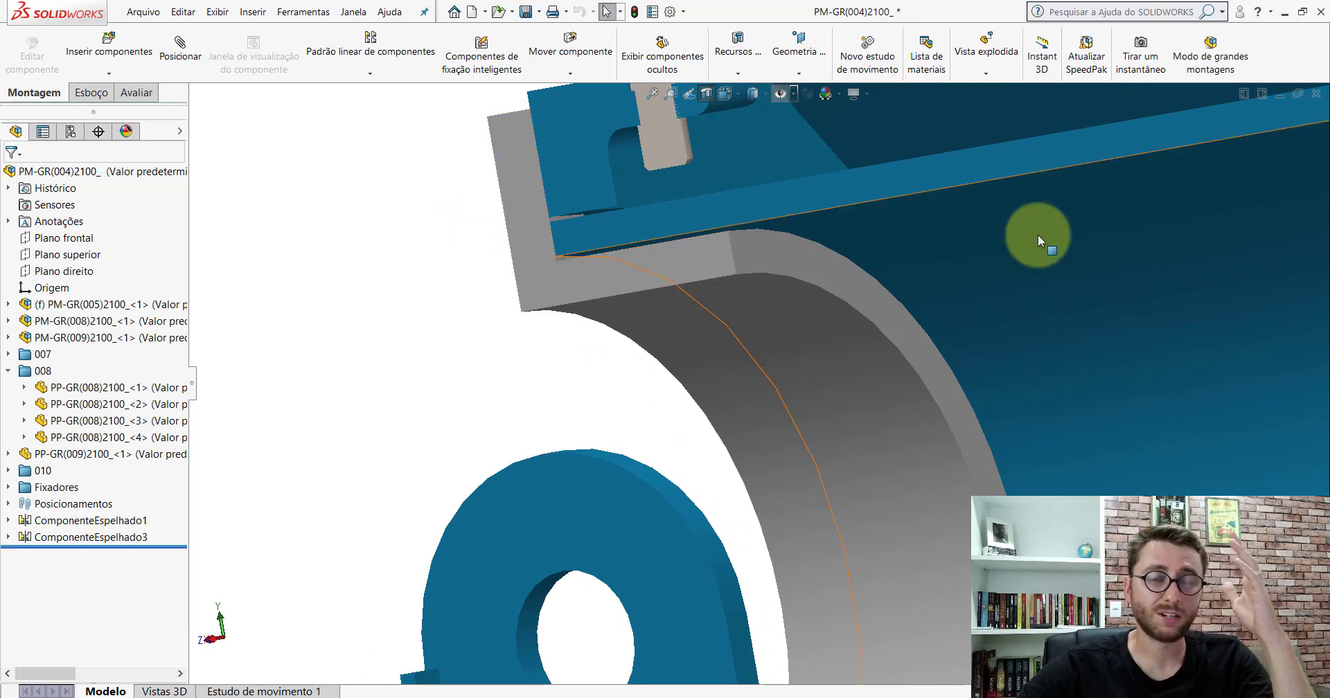
mouse_move(881, 231)
middle_mouse_down()
mouse_move(900, 261)
mouse_move(865, 242)
middle_mouse_up()
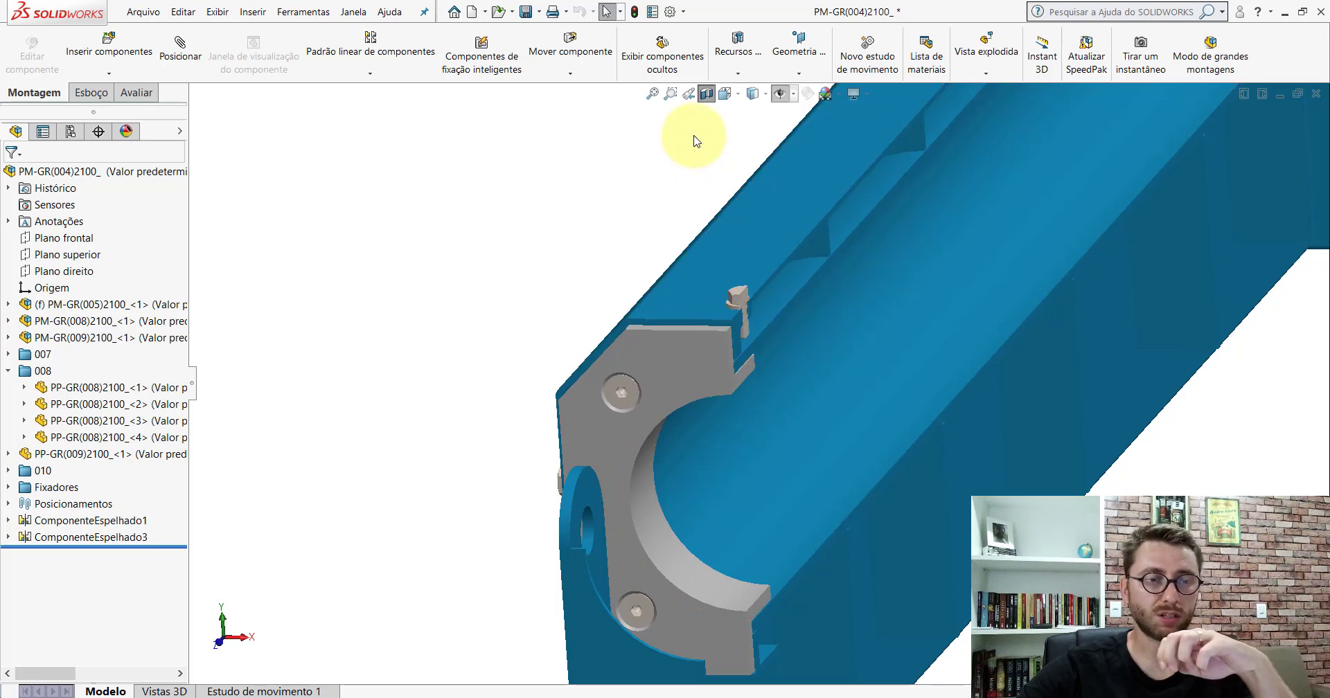
key("Tab")
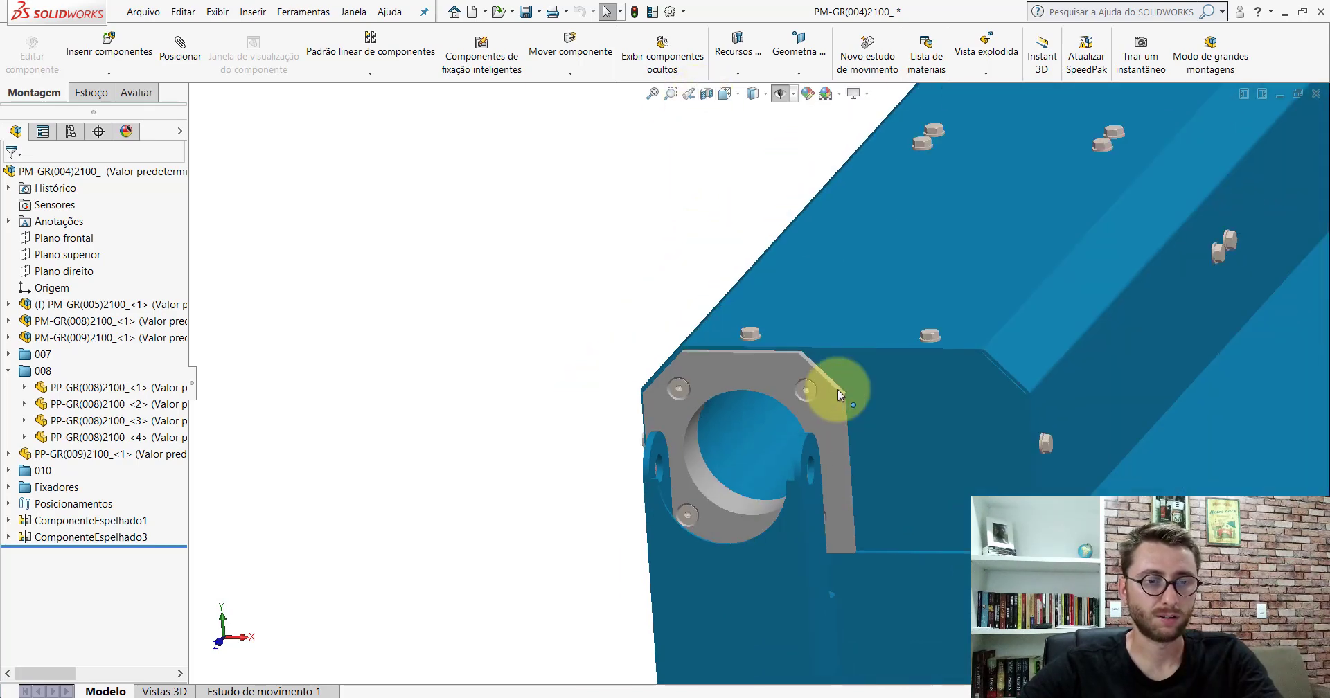
scroll(837, 389, "up", 10)
key("space")
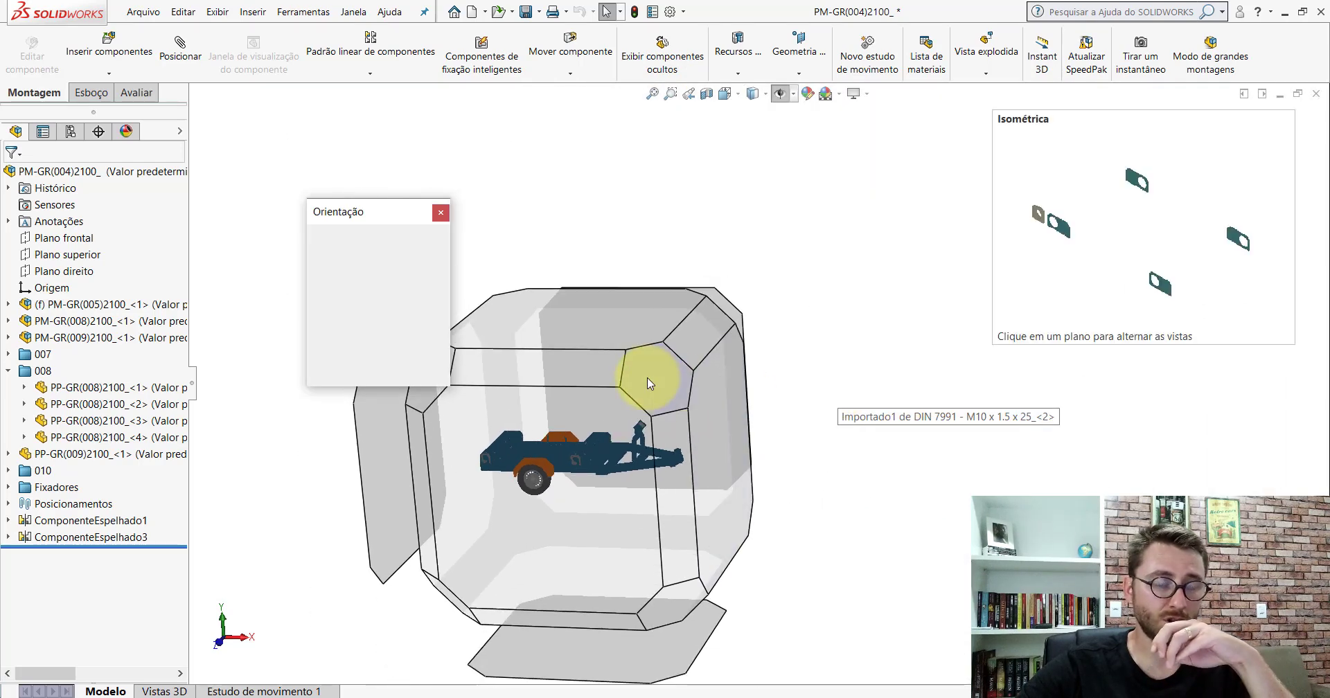
left_click(700, 385)
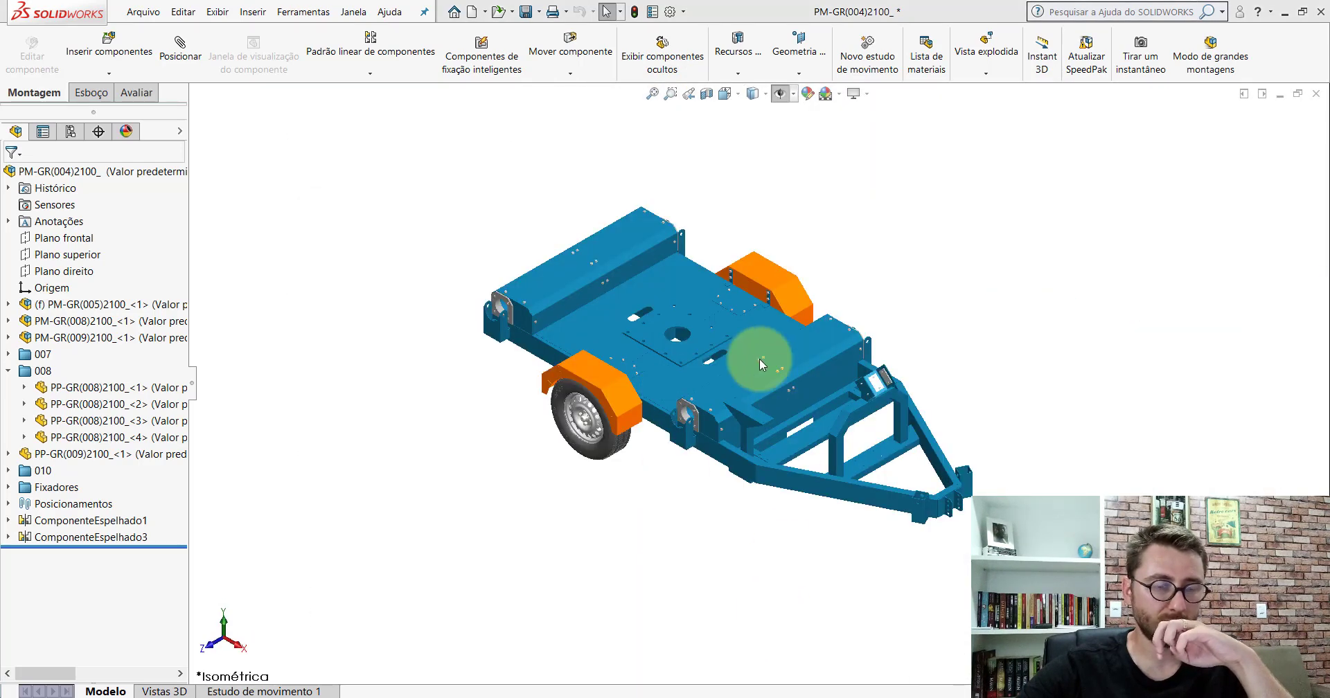
key("ctrl+Tab")
- View the mated flange face-on in Front view, zoomed to fit the flange
scroll(651, 378, "up", 4)
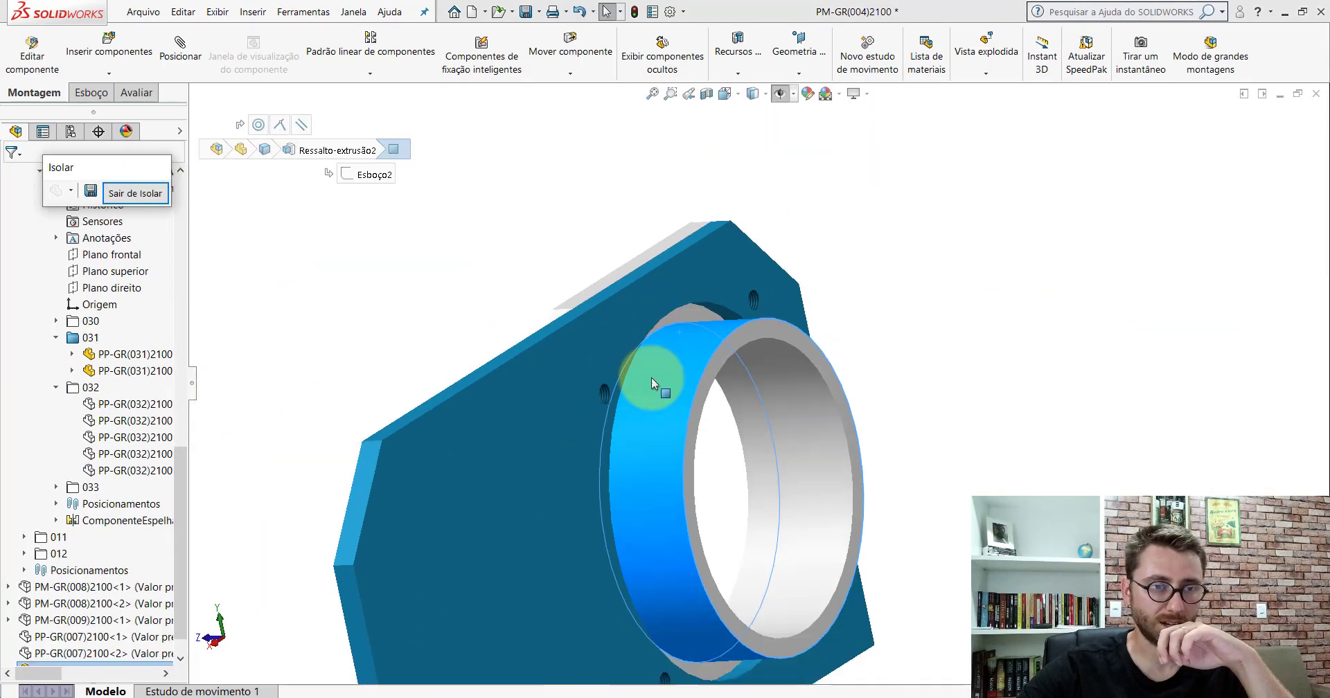
scroll(686, 329, "down", 1)
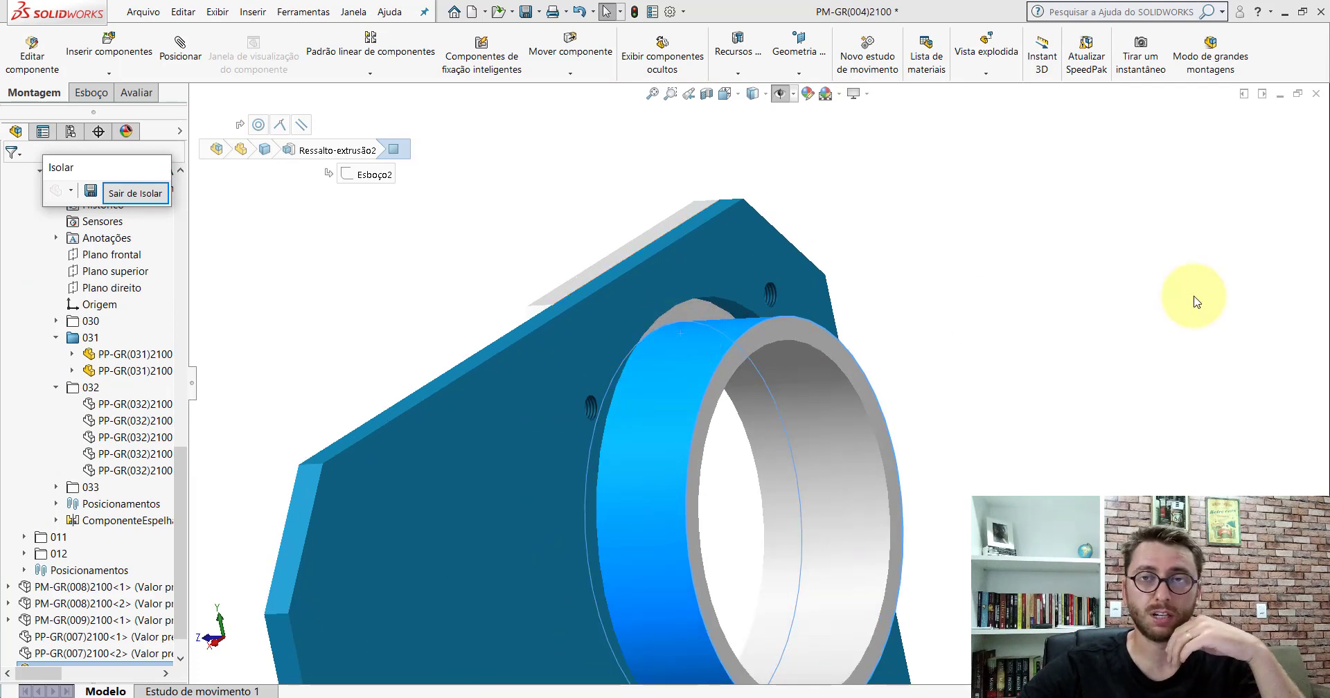
mouse_move(905, 335)
middle_mouse_down()
mouse_move(802, 349)
mouse_move(1089, 347)
middle_mouse_up()
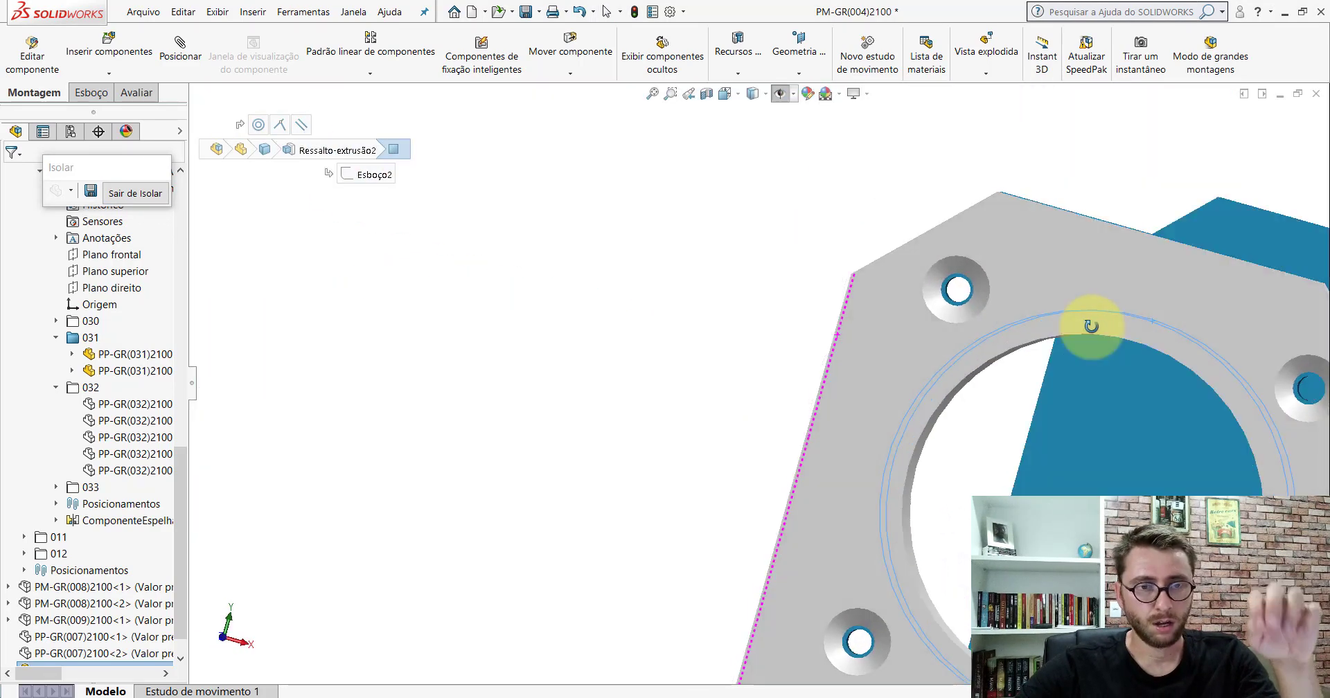
key("space")
left_click(558, 388)
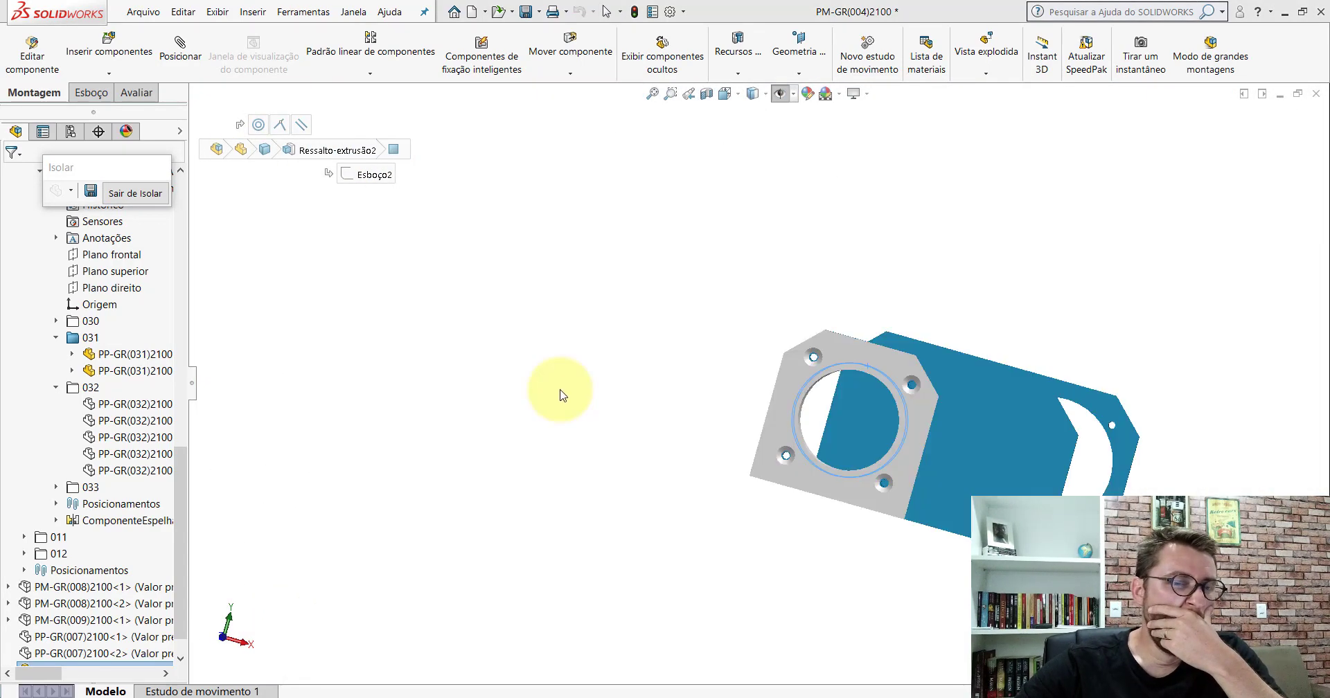
left_click(524, 378)
left_click(621, 348)
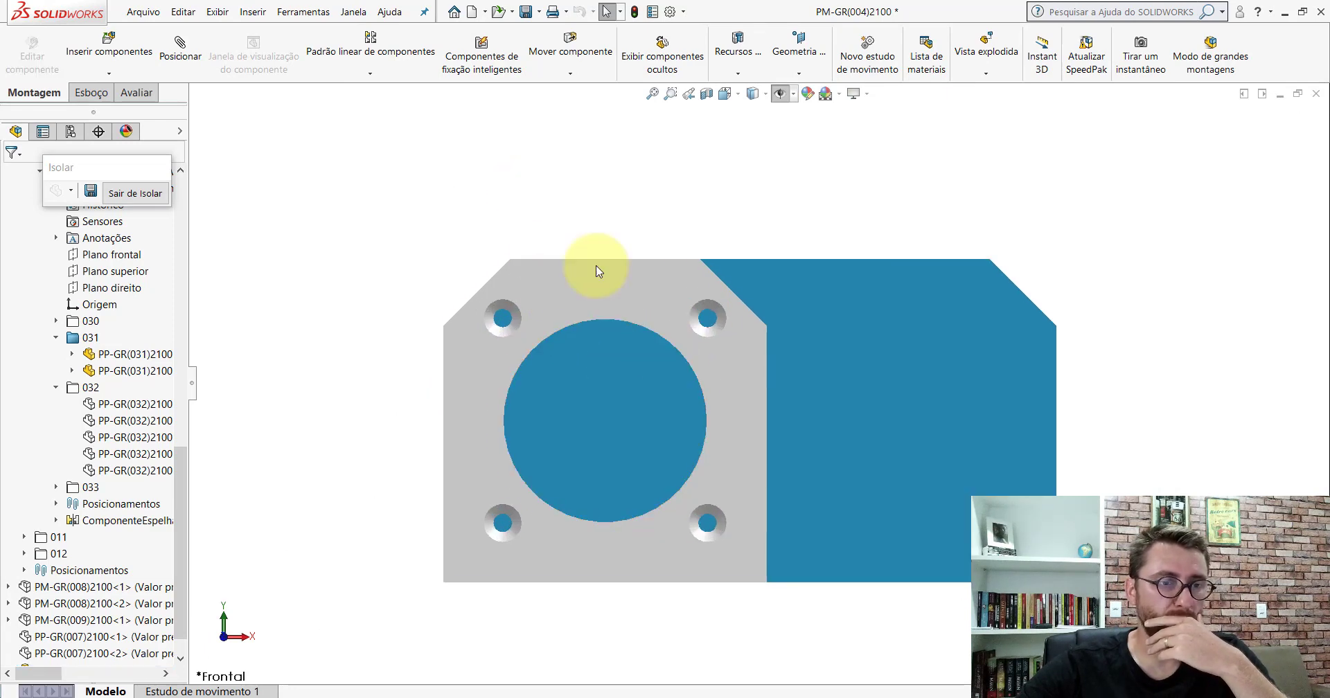
- Zoom back out and show all four isolated plates in Isometric view
left_click(809, 388)
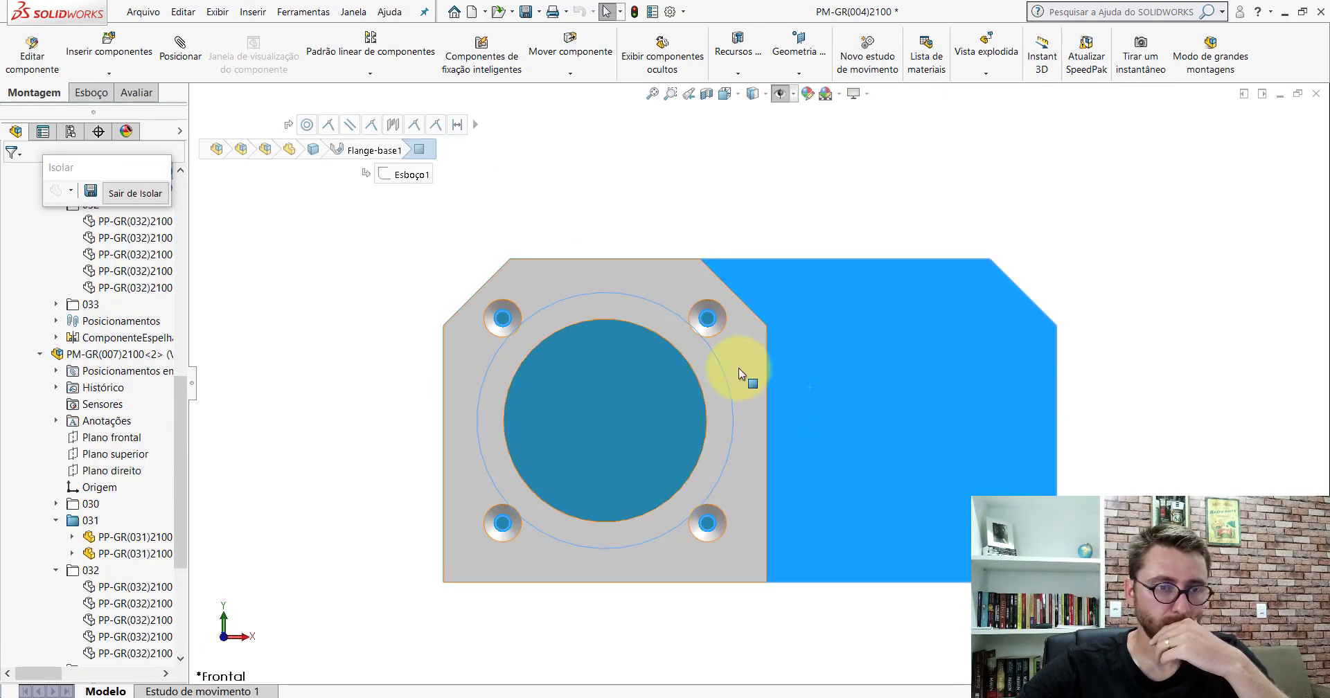
scroll(738, 368, "down", 5)
key("f")
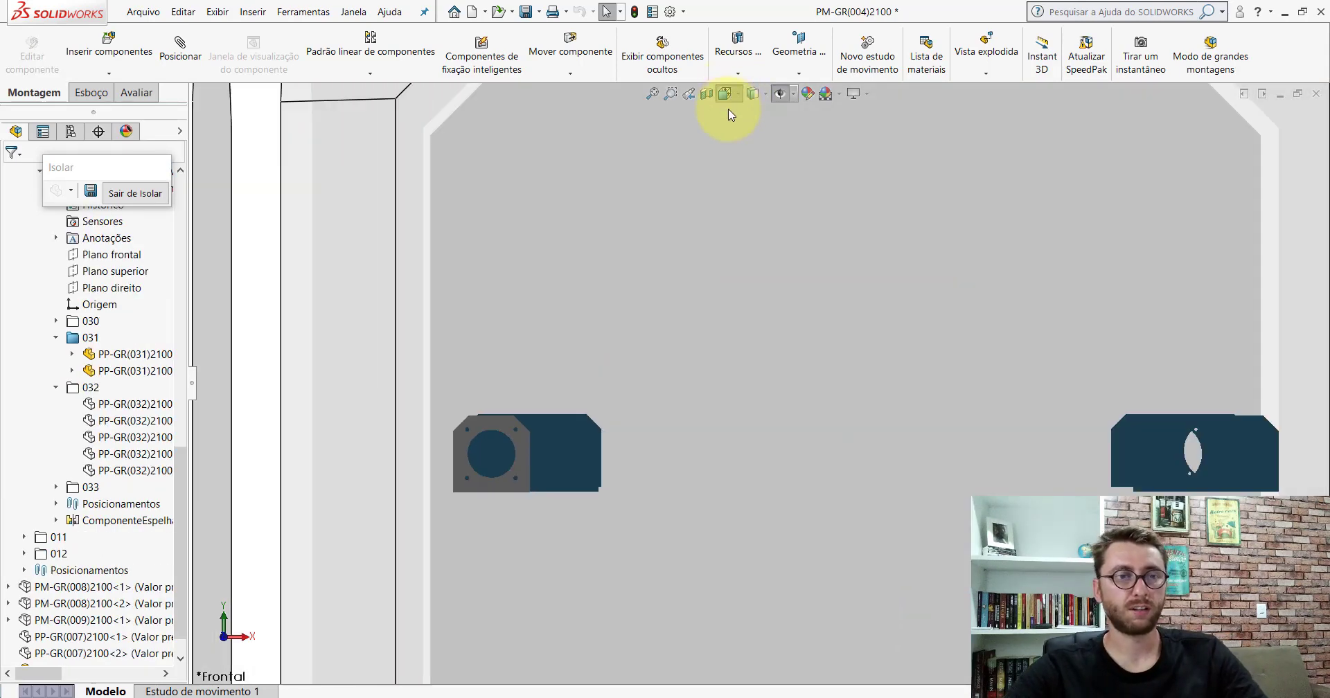
left_click(752, 94)
left_click(776, 173)
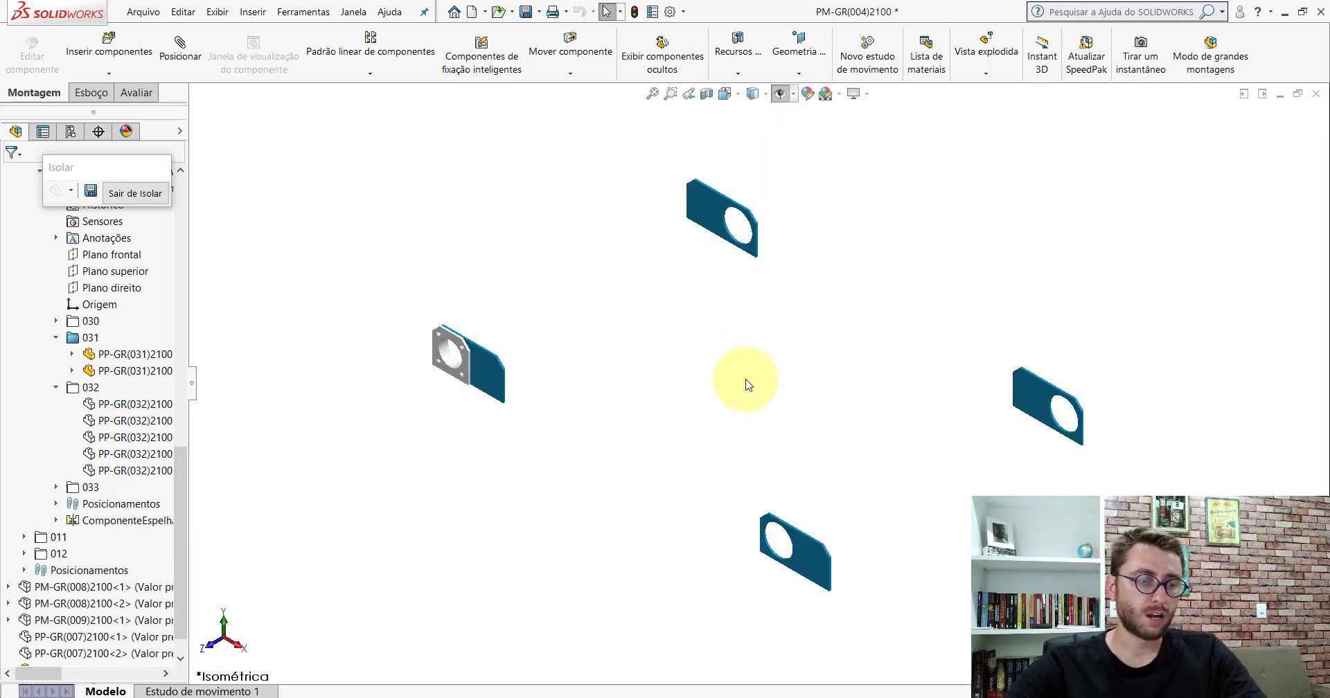
- Place a flange copy at the bottom plate and mate it concentric with the plate hole
scroll(757, 520, "down", 1)
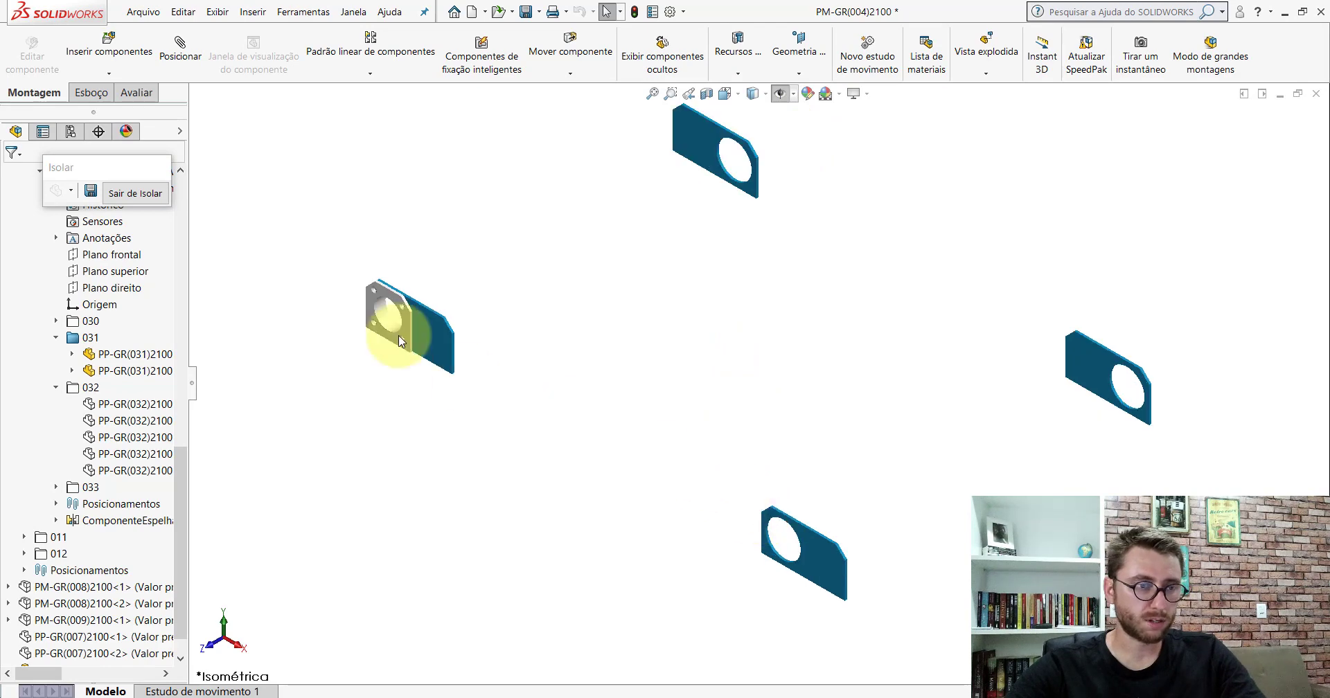
left_click_drag(385, 320, 753, 530, "ctrl")
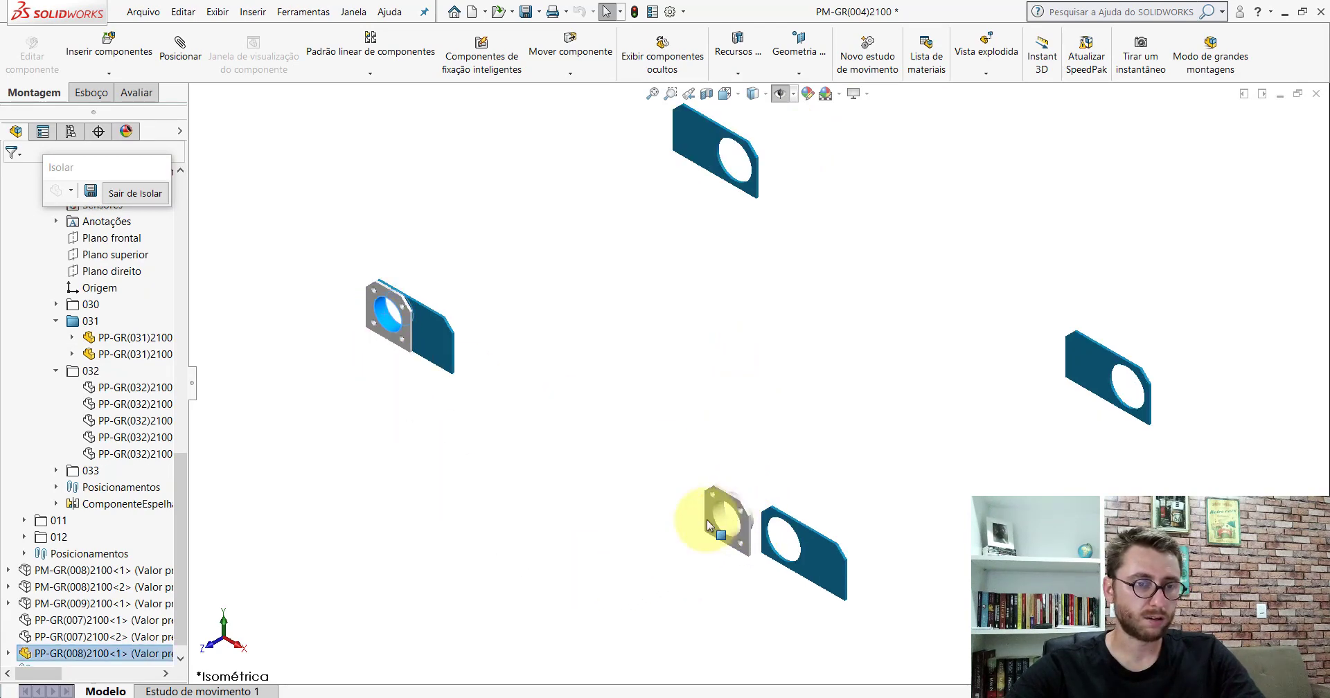
left_click(519, 430)
left_click(166, 61)
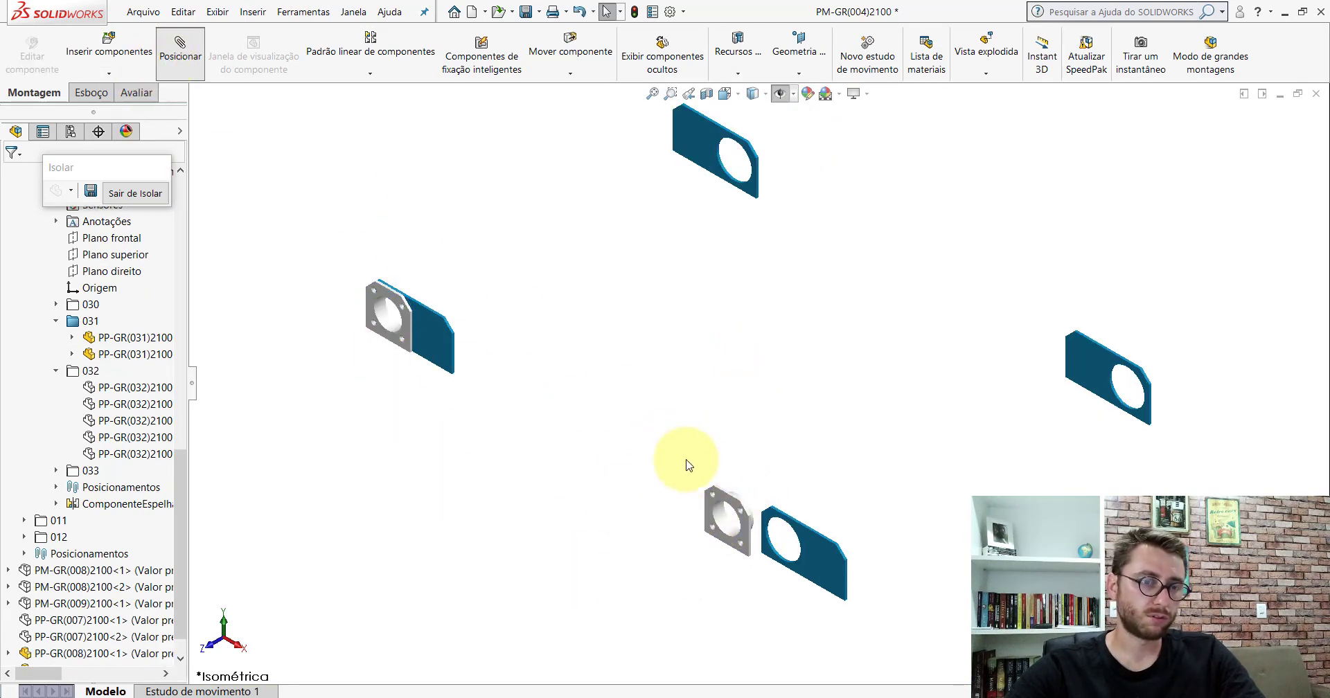
scroll(762, 540, "down", 3)
left_click(623, 371)
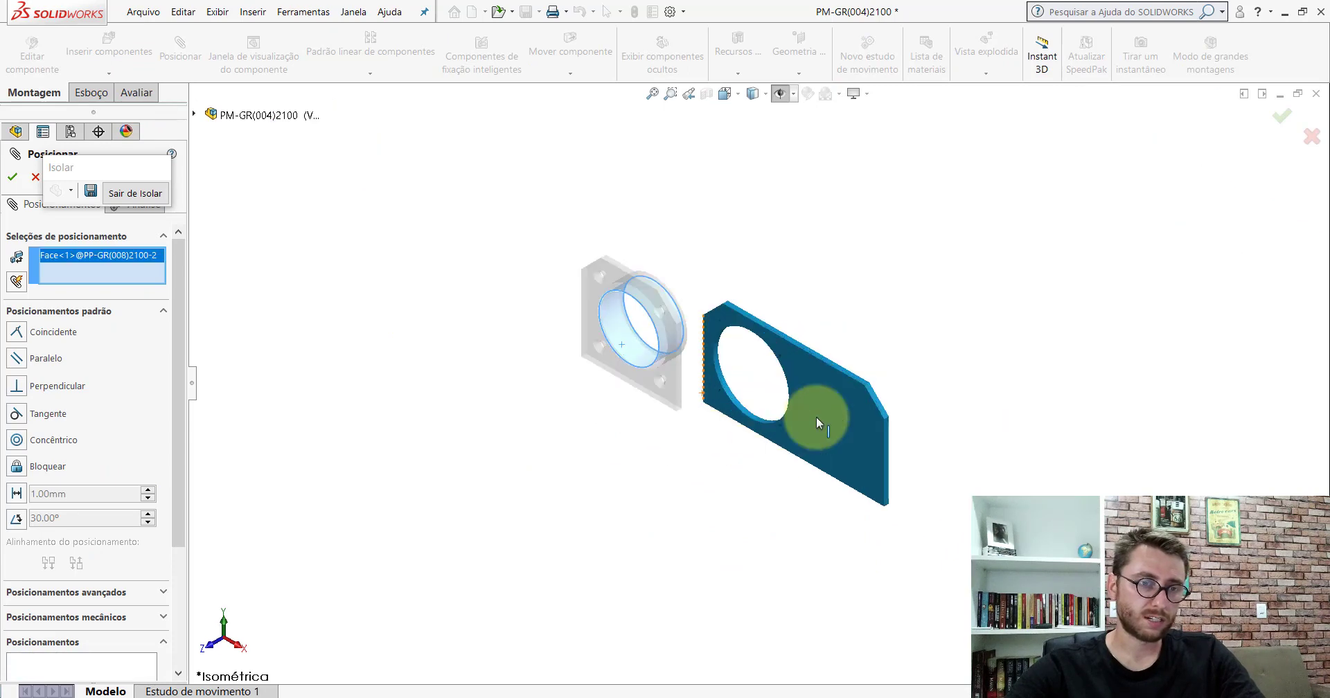
scroll(816, 416, "down", 3)
left_click(583, 375)
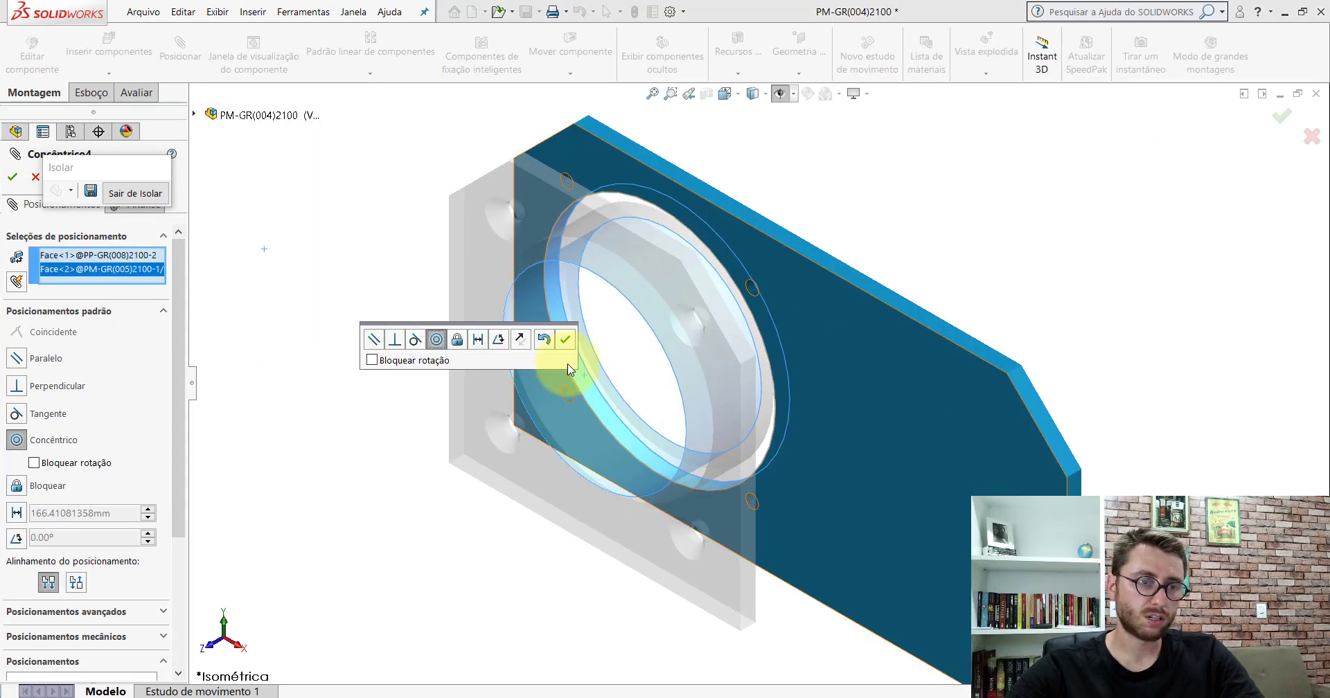
left_click(565, 338)
- Mate the flange's back face coincident with the plate's flat face
left_click(762, 258)
middle_click_drag(763, 256, 712, 231)
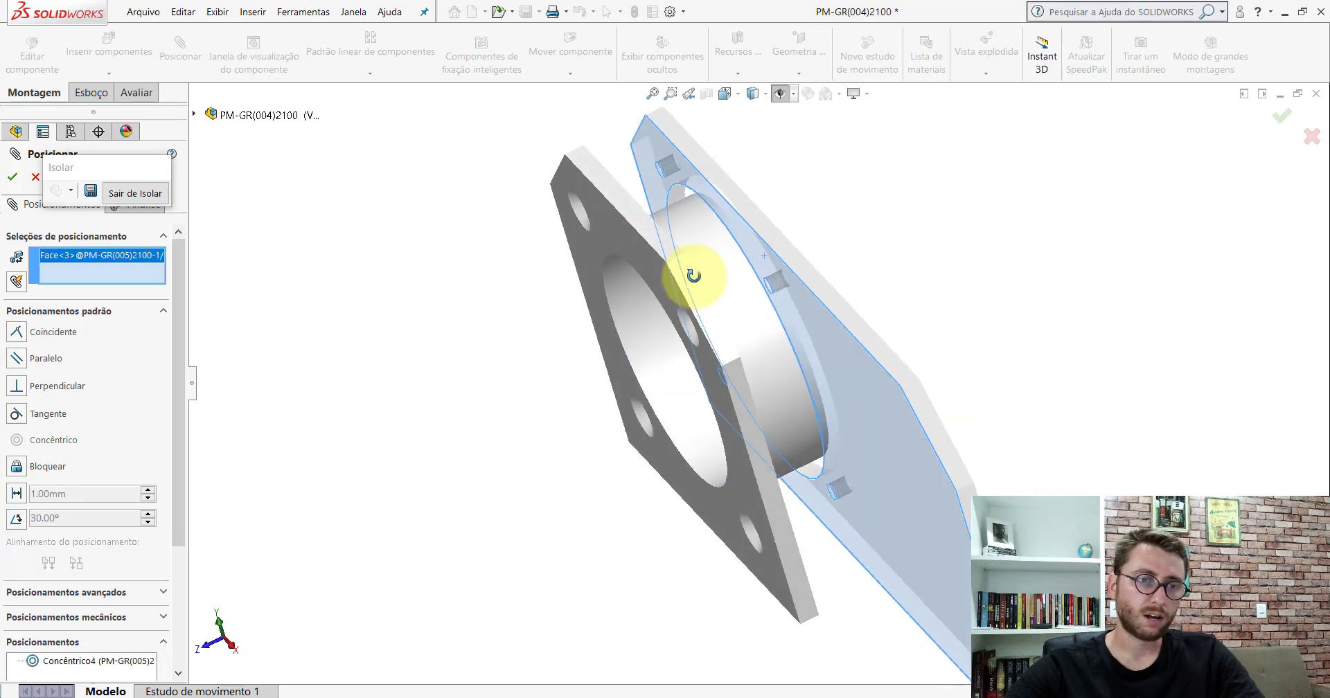
left_click(712, 231)
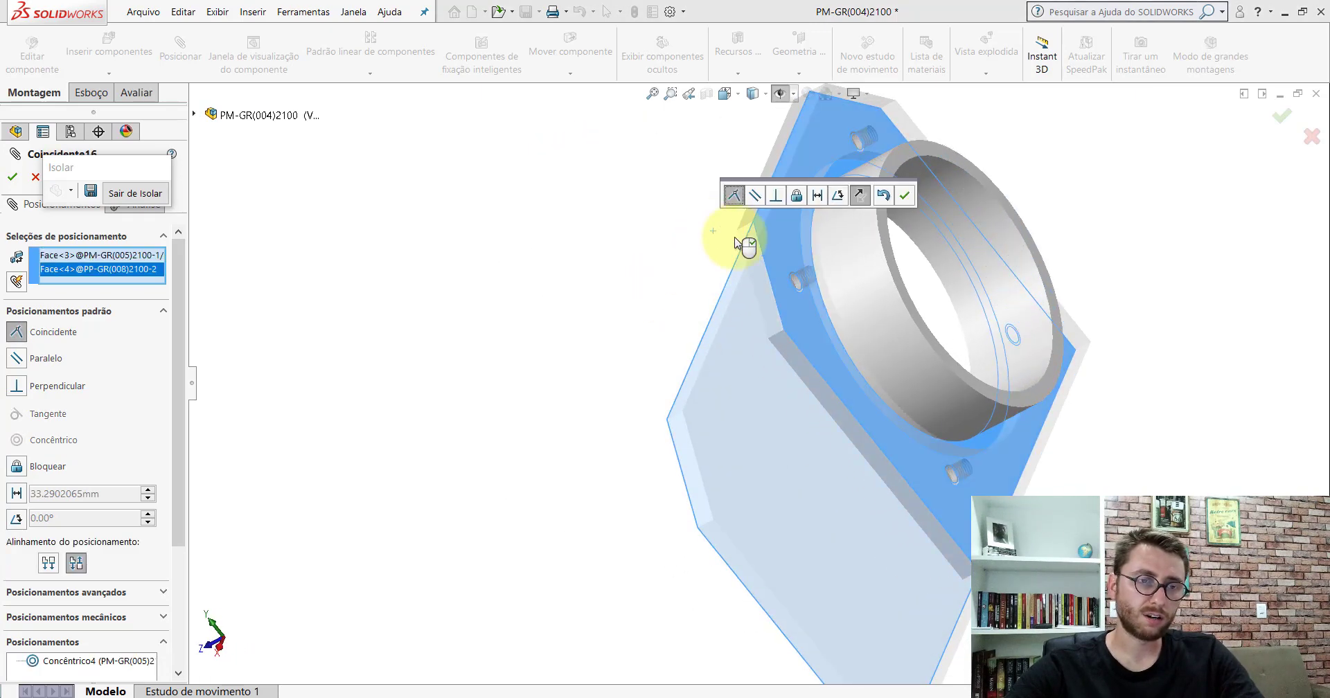
left_click(904, 196)
- Make the flange's straight edge face parallel to the plate's edge face and finish mating
middle_click_drag(796, 288, 831, 253)
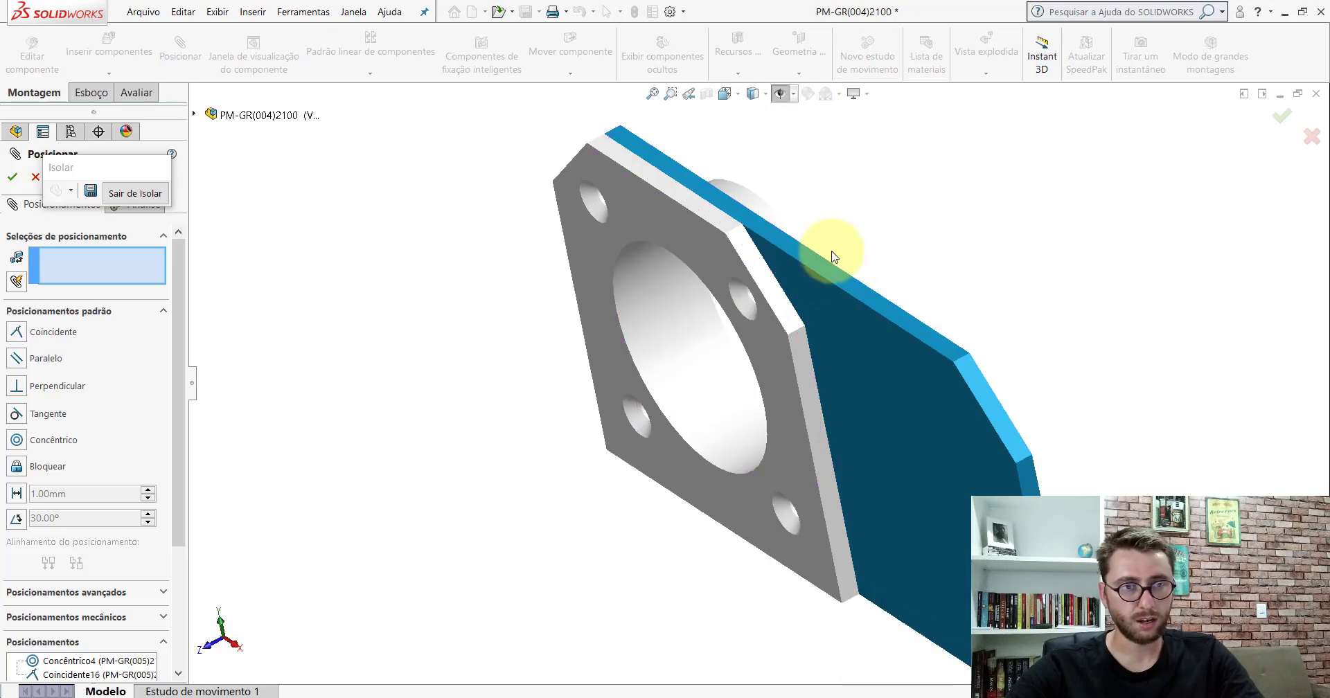
scroll(693, 223, "down", 3)
left_click(650, 227)
left_click(663, 202)
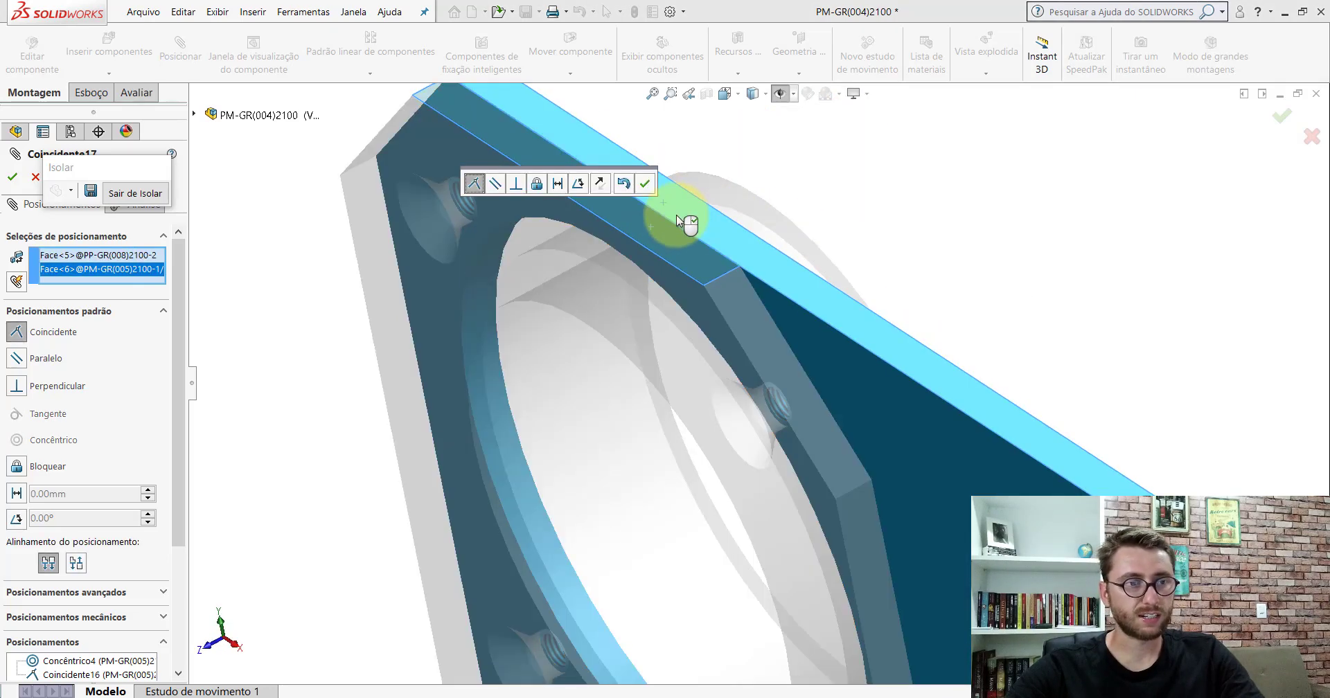
left_click(500, 184)
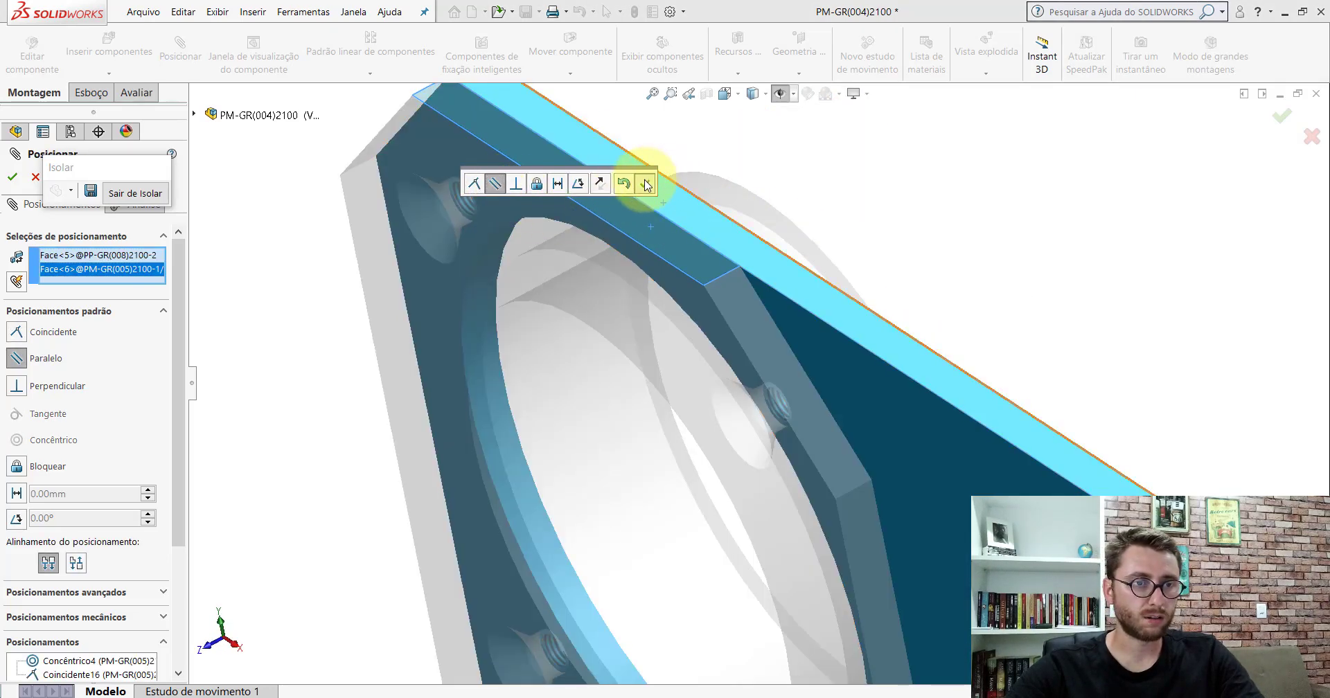
left_click(646, 184)
scroll(771, 328, "up", 5)
key("Escape")
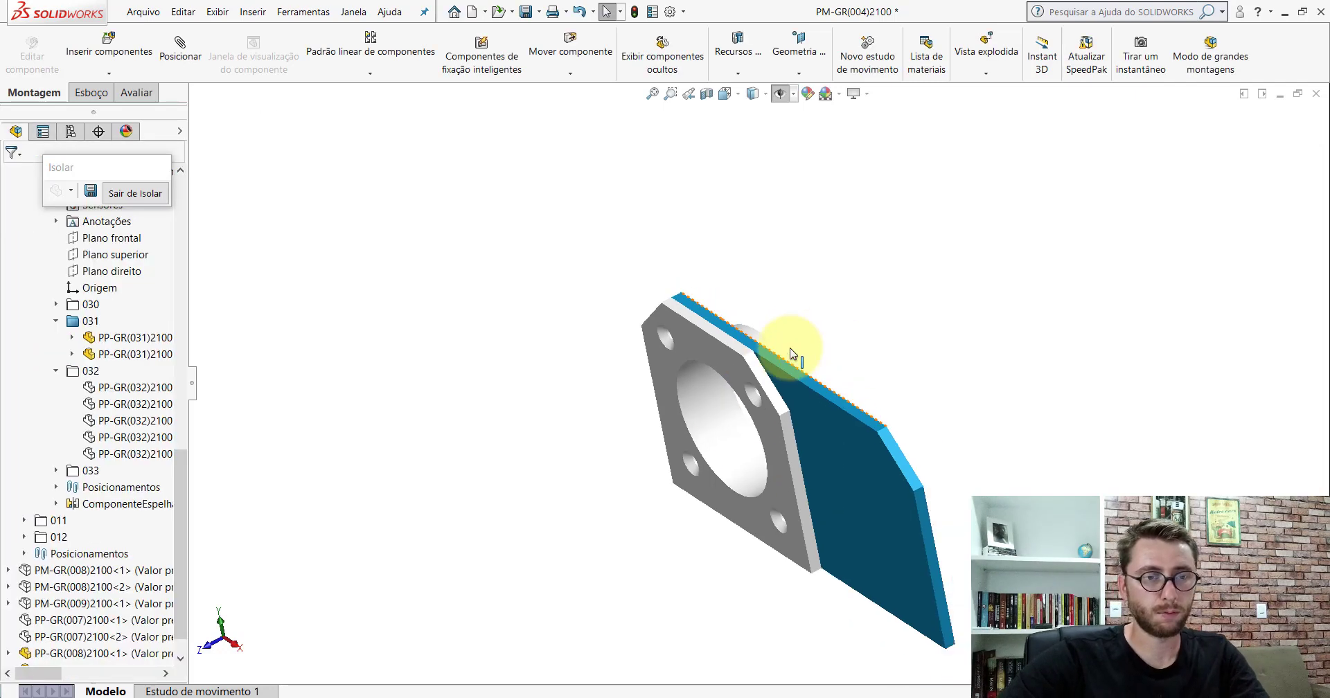
scroll(792, 354, "up", 4)
scroll(997, 333, "up", 2)
scroll(969, 322, "down", 1)
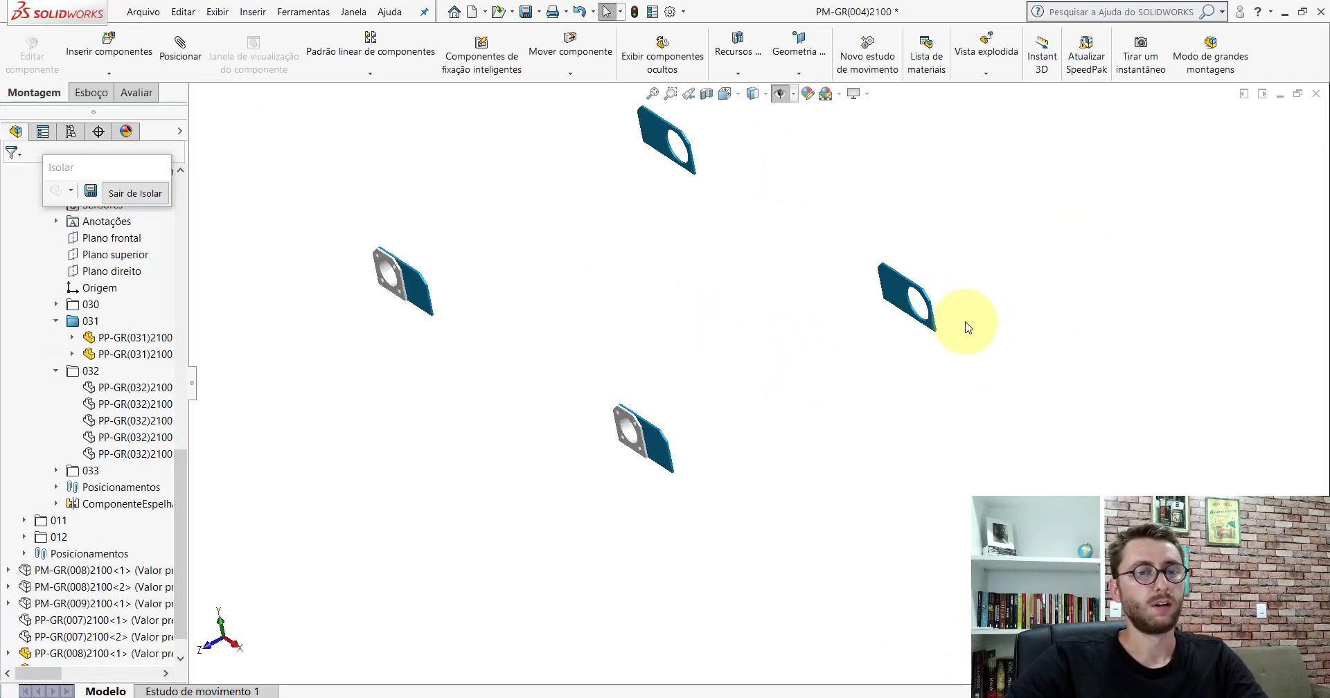
scroll(921, 346, "down", 2)
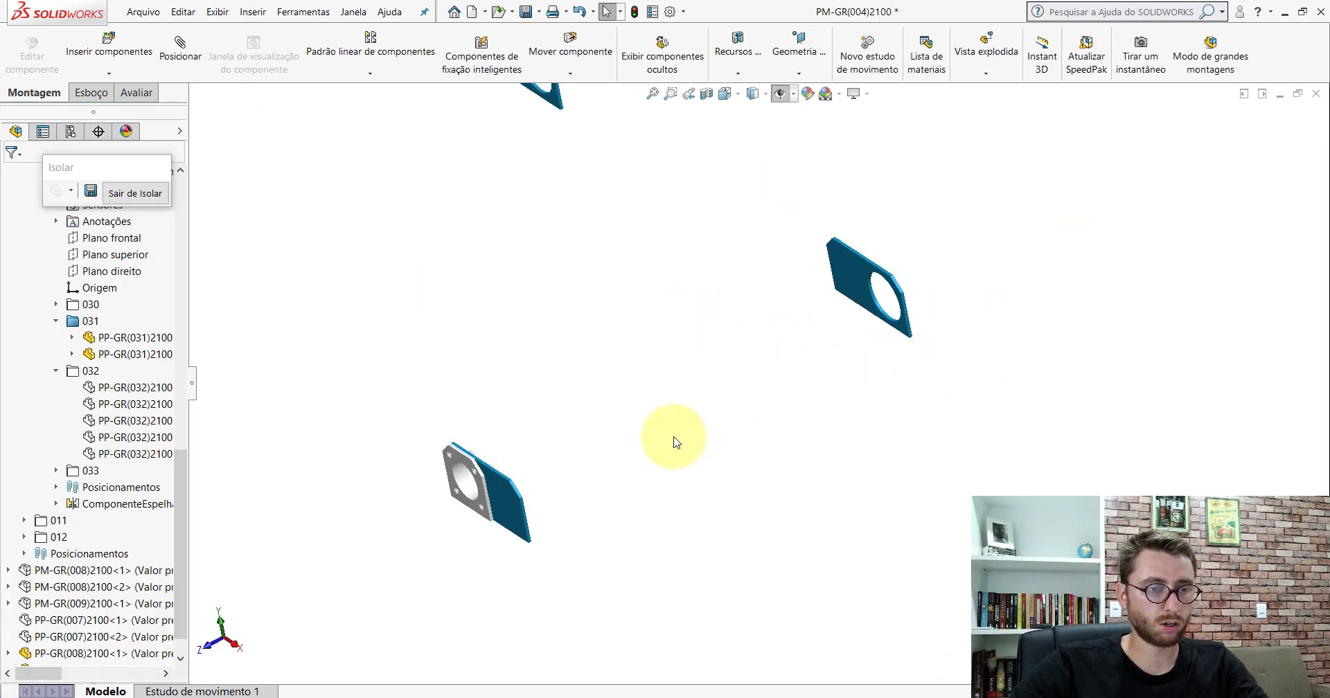
- Place another flange copy at the upper-right plate and mate it concentric with the hole
left_click_drag(464, 483, 838, 194, "ctrl")
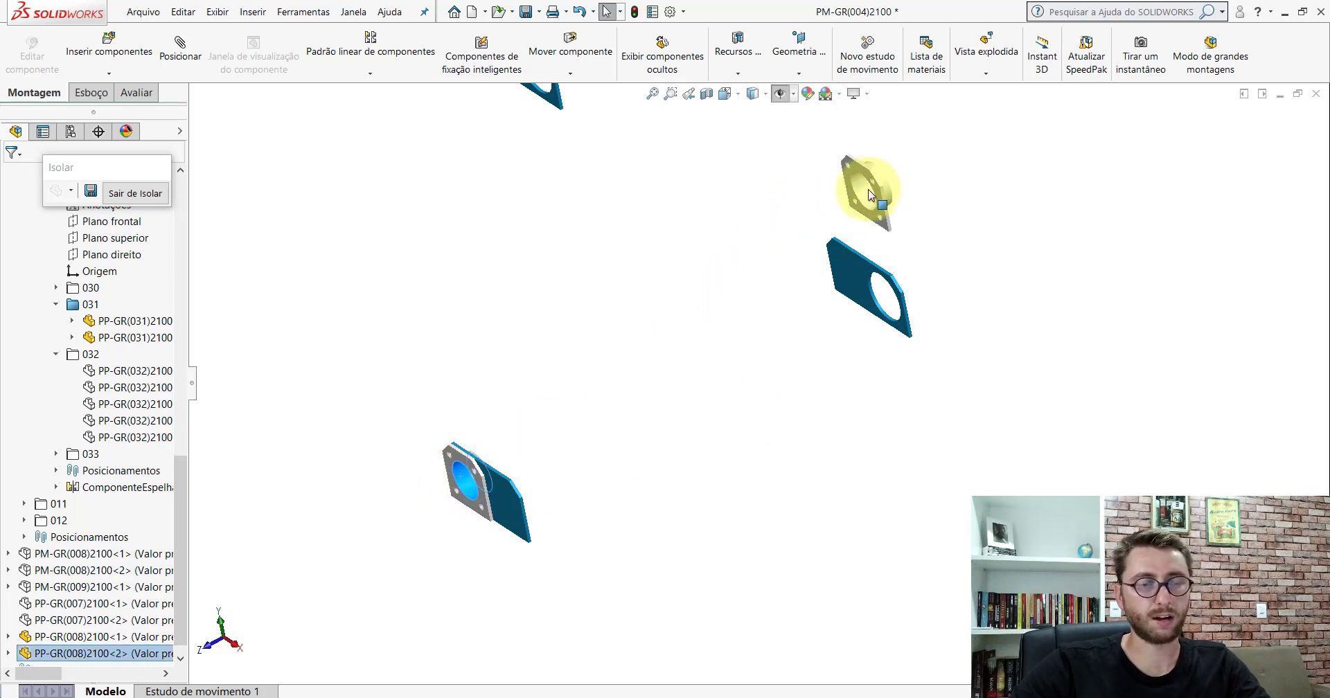
scroll(915, 237, "down", 2)
left_click(796, 194)
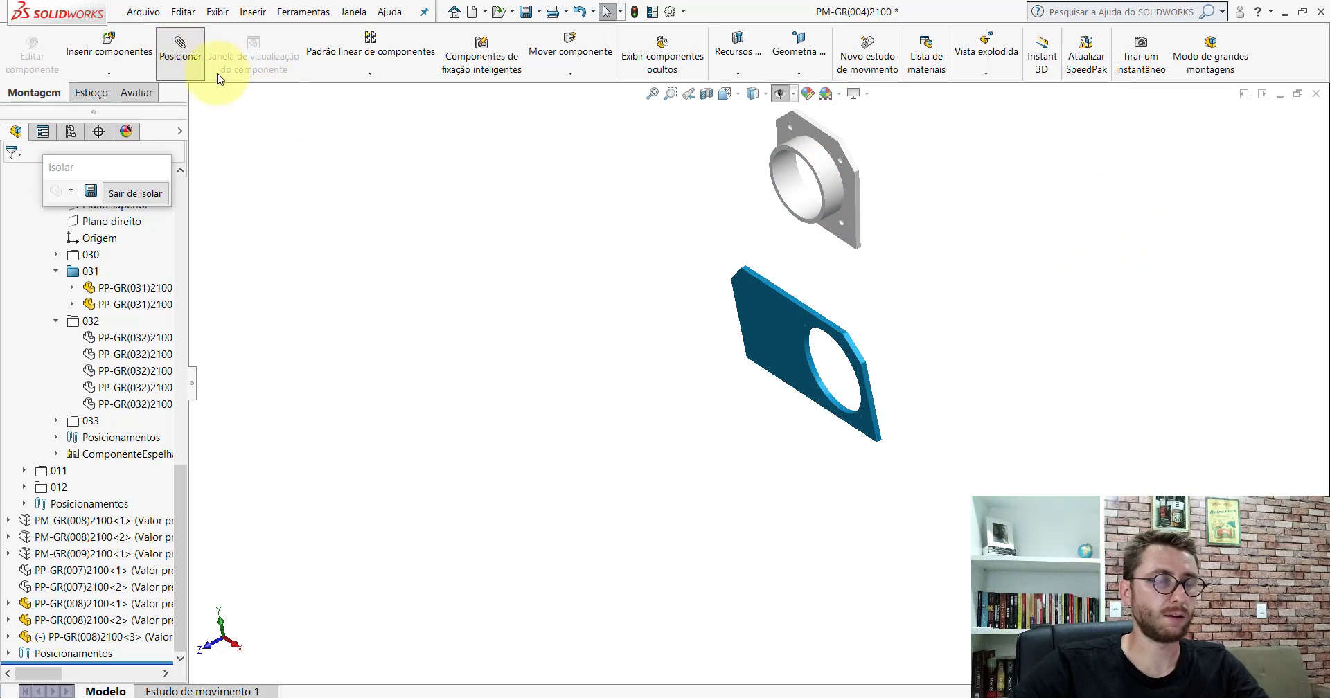
left_click(786, 199)
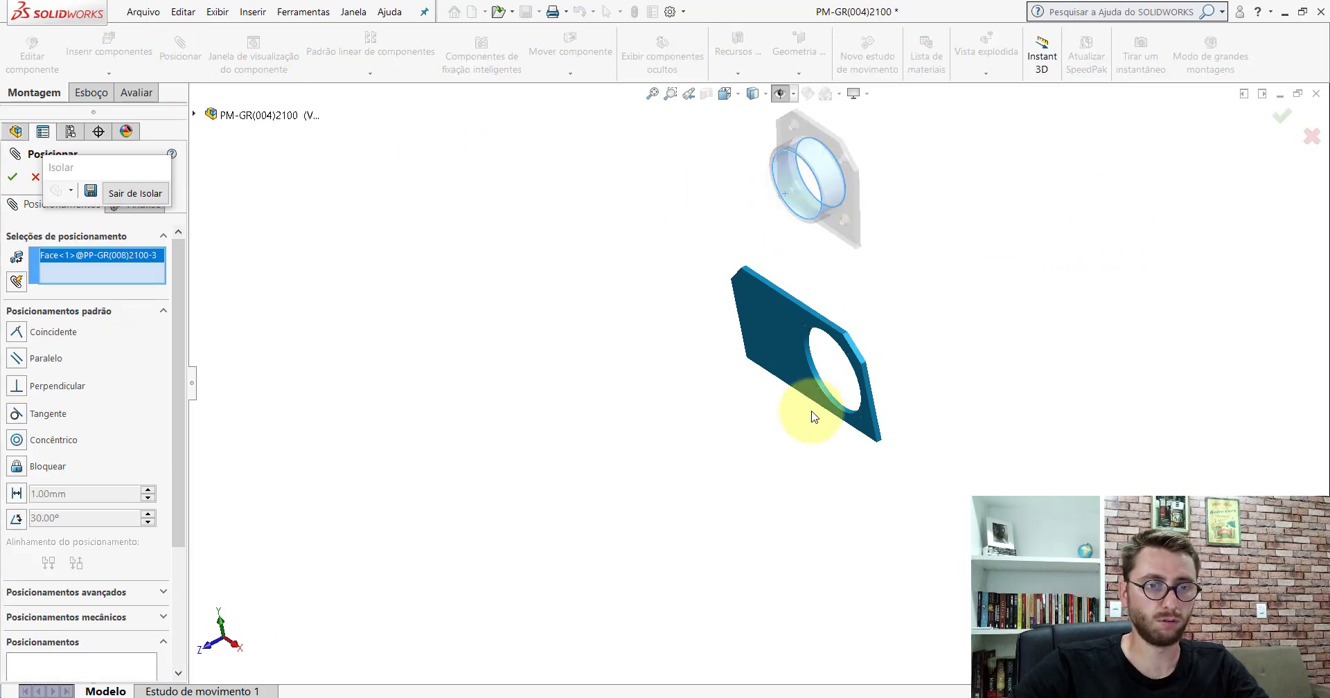
scroll(810, 408, "down", 5)
left_click(796, 287)
left_click(796, 287)
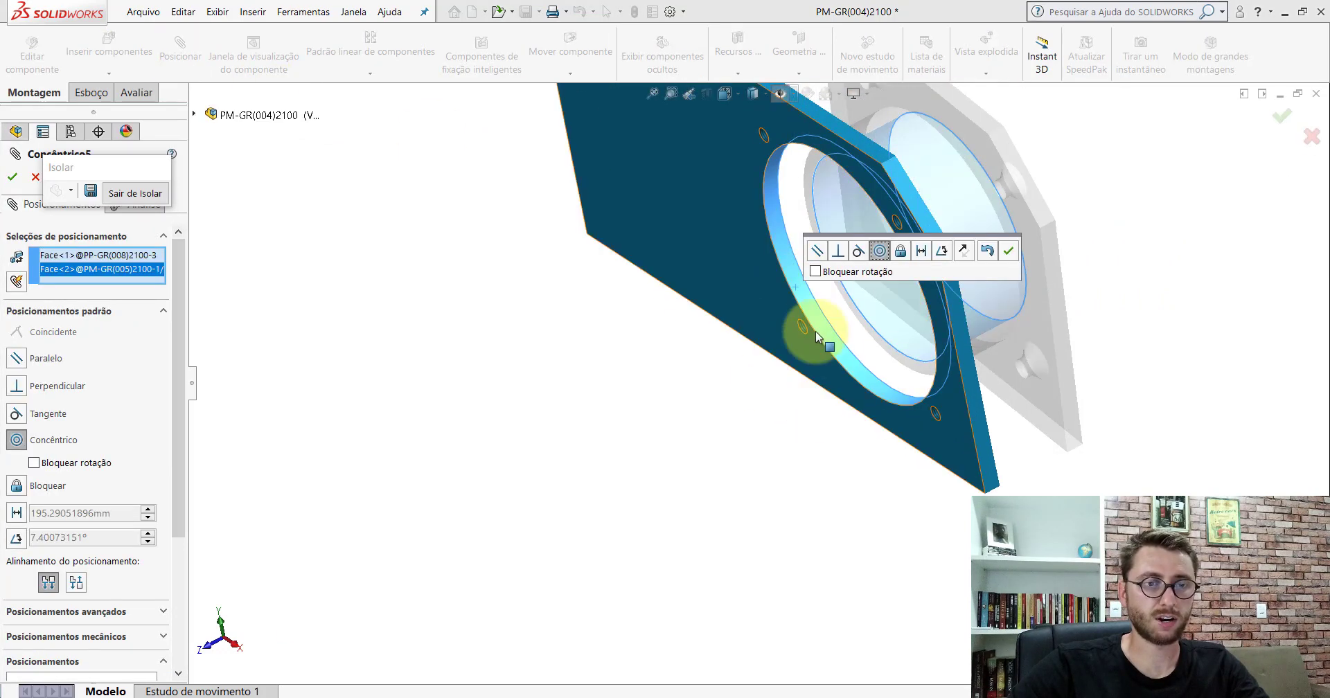
left_click(1011, 256)
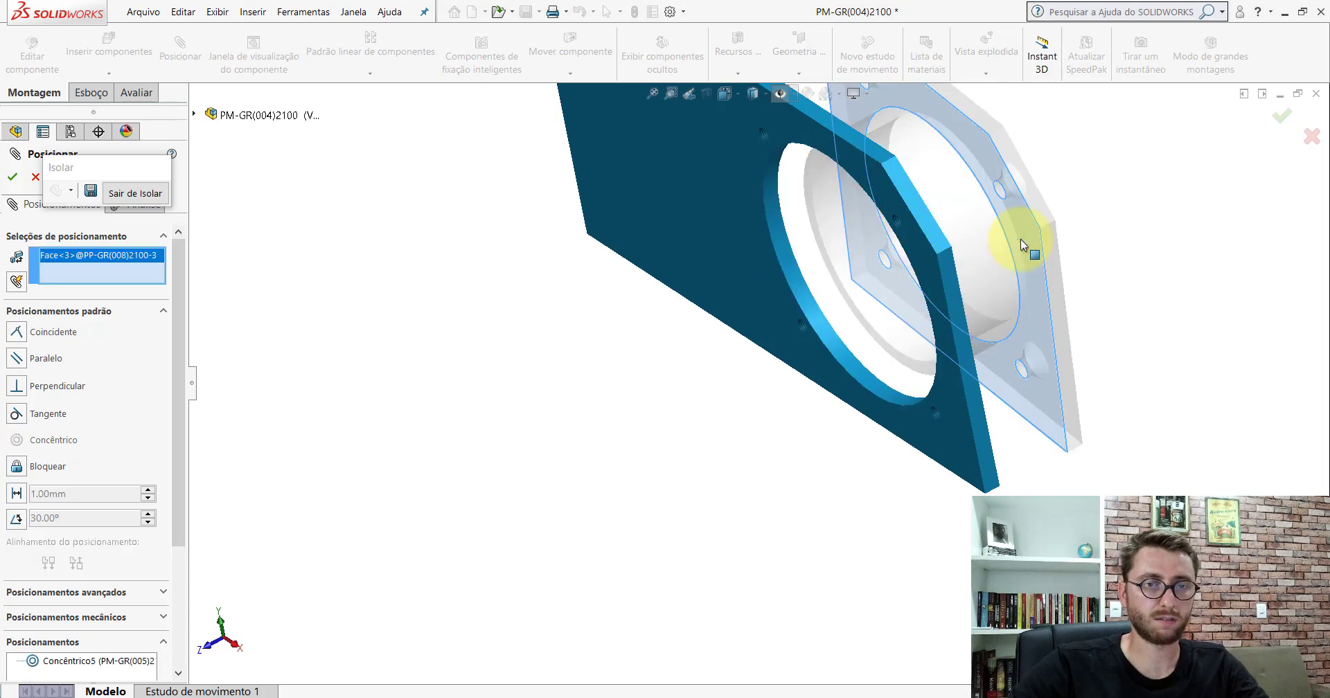
- Mate the flange flush on the plate face and coincident with the plate's top edge
middle_click_drag(1020, 239, 926, 235)
left_click(871, 122)
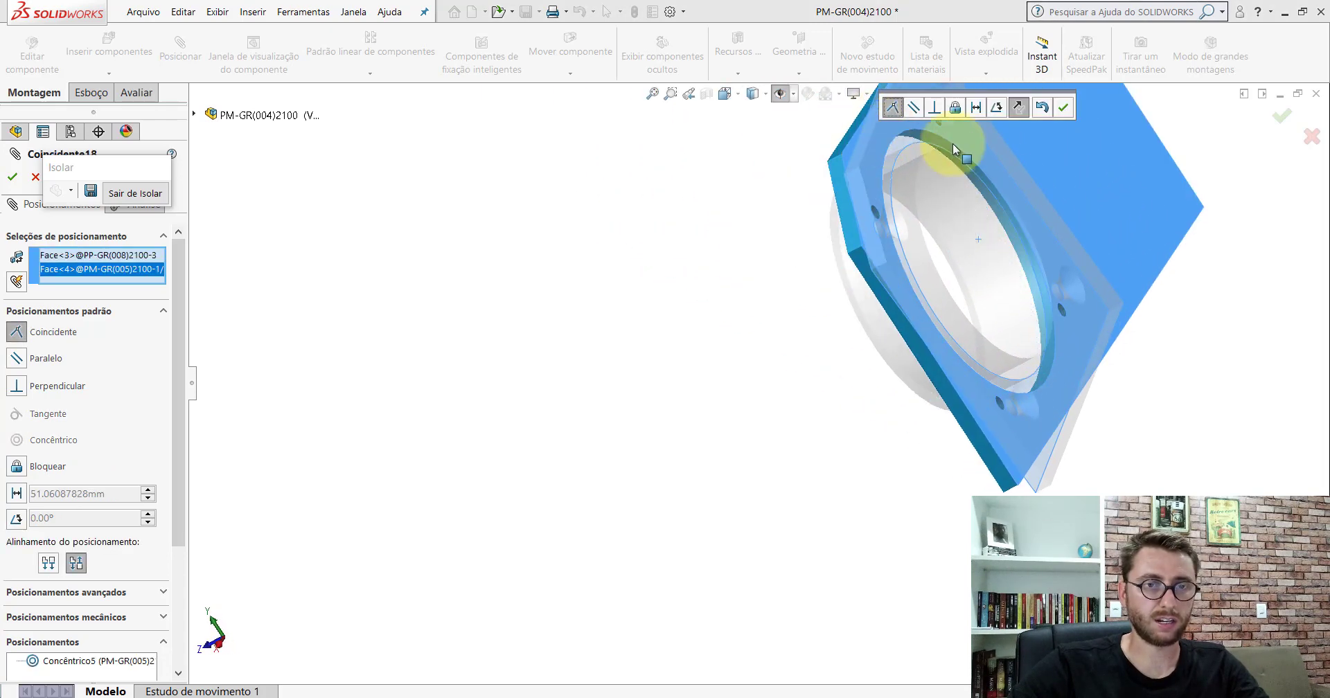
left_click(1045, 107)
scroll(955, 155, "down", 5)
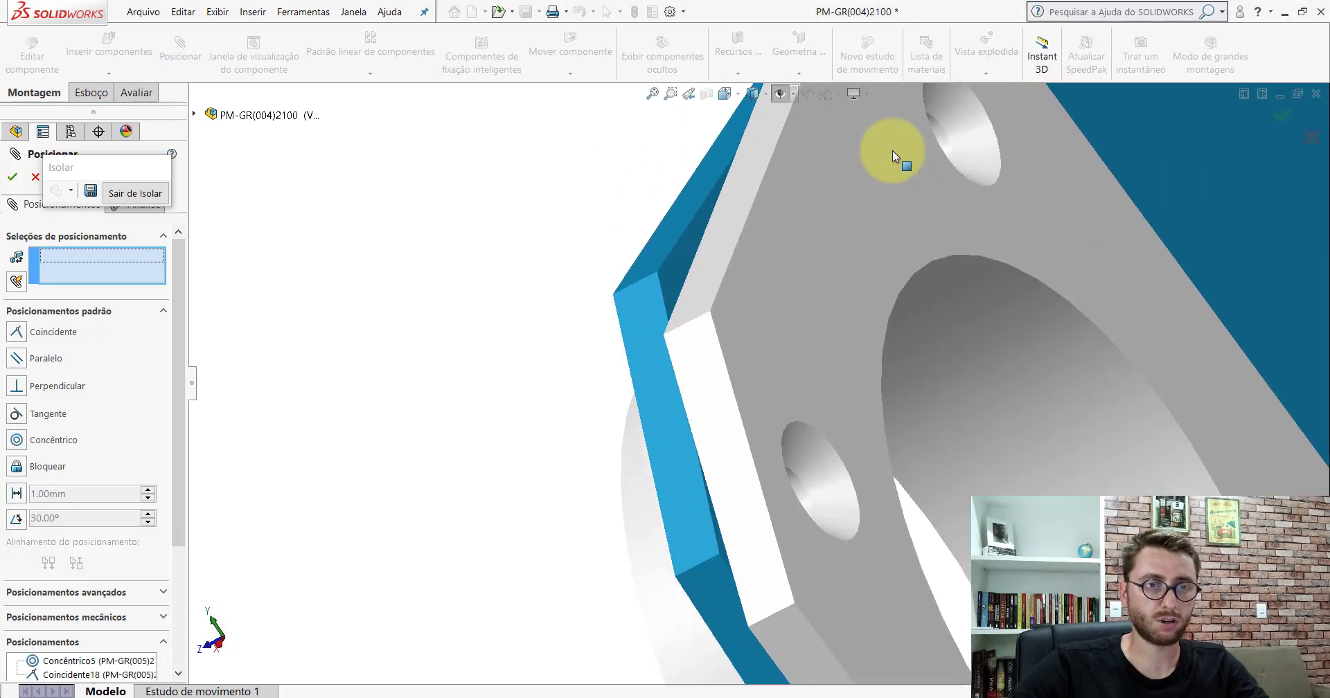
left_click(762, 152)
left_click(713, 158)
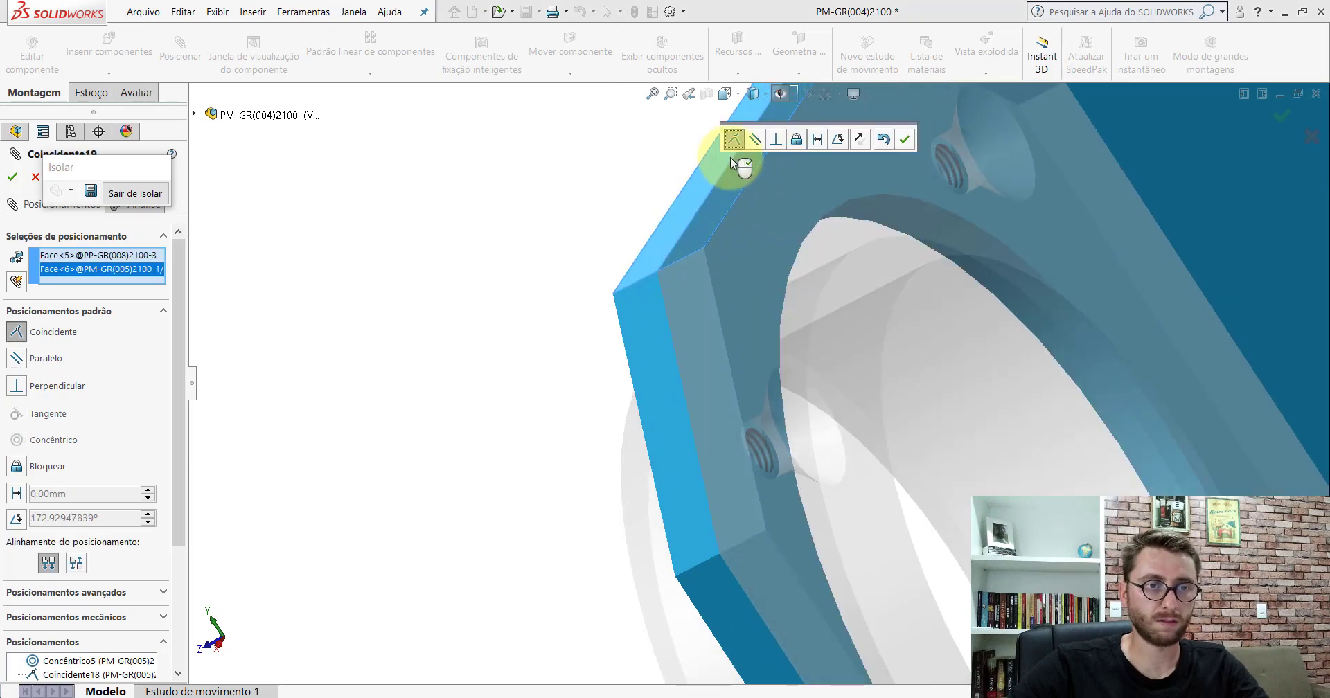
left_click(904, 138)
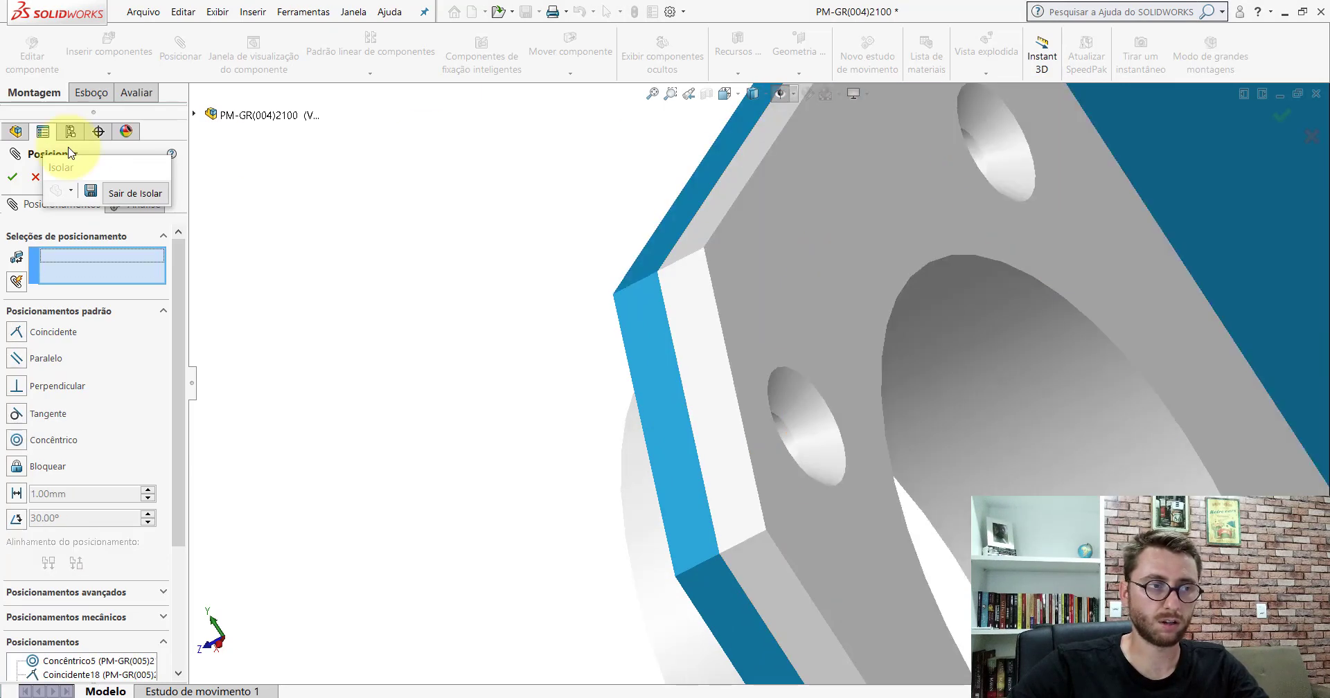
- Close the Mate panel and show all plates in Isometric view
left_click(35, 178)
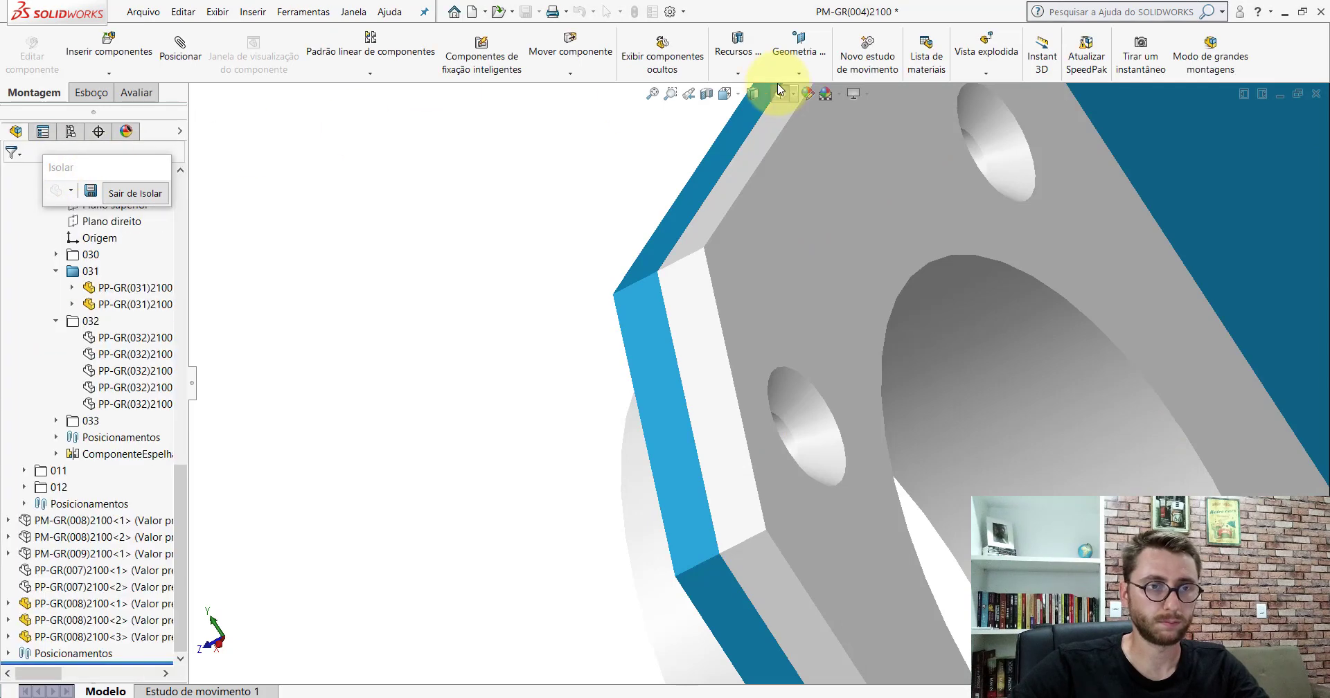
left_click(737, 89)
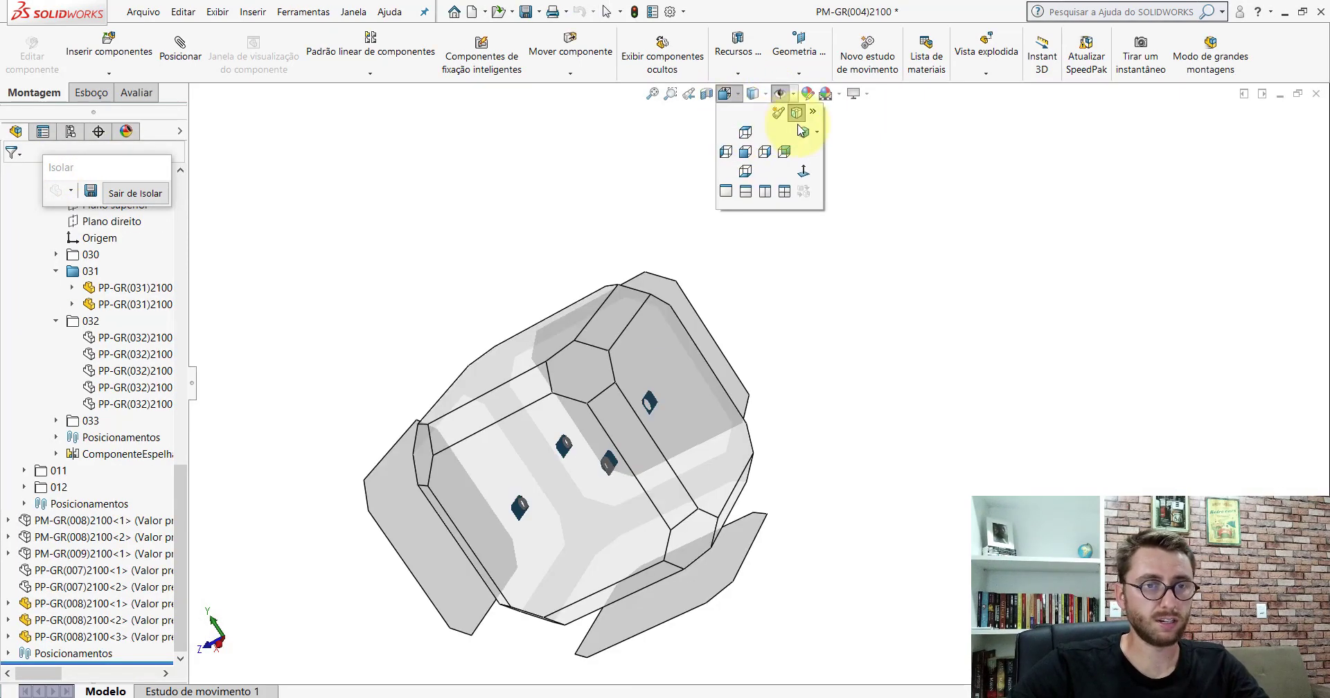
left_click(797, 128)
scroll(777, 316, "up", 3)
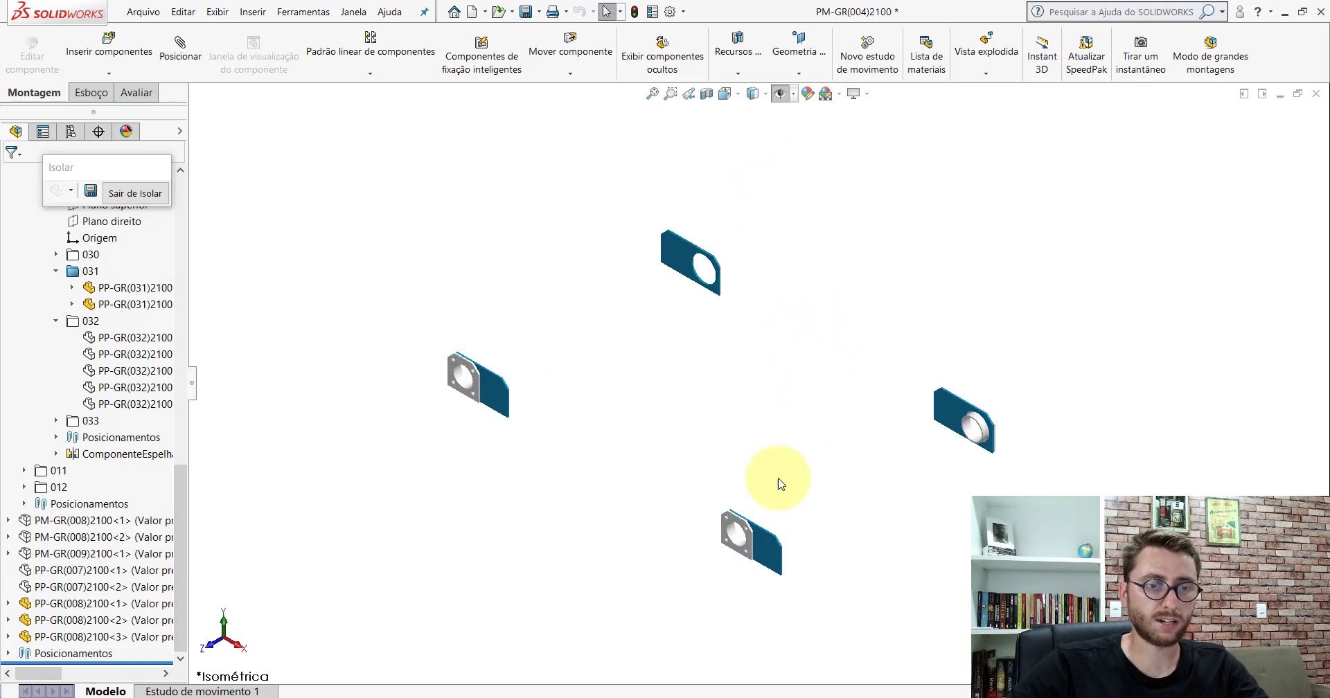
- Place a flange copy at the top plate and mate its bore concentric with the plate hole
mouse_move(730, 533)
left_mouse_down()
mouse_move(739, 232)
mouse_move(741, 246)
left_mouse_up()
scroll(762, 277, "down", 2)
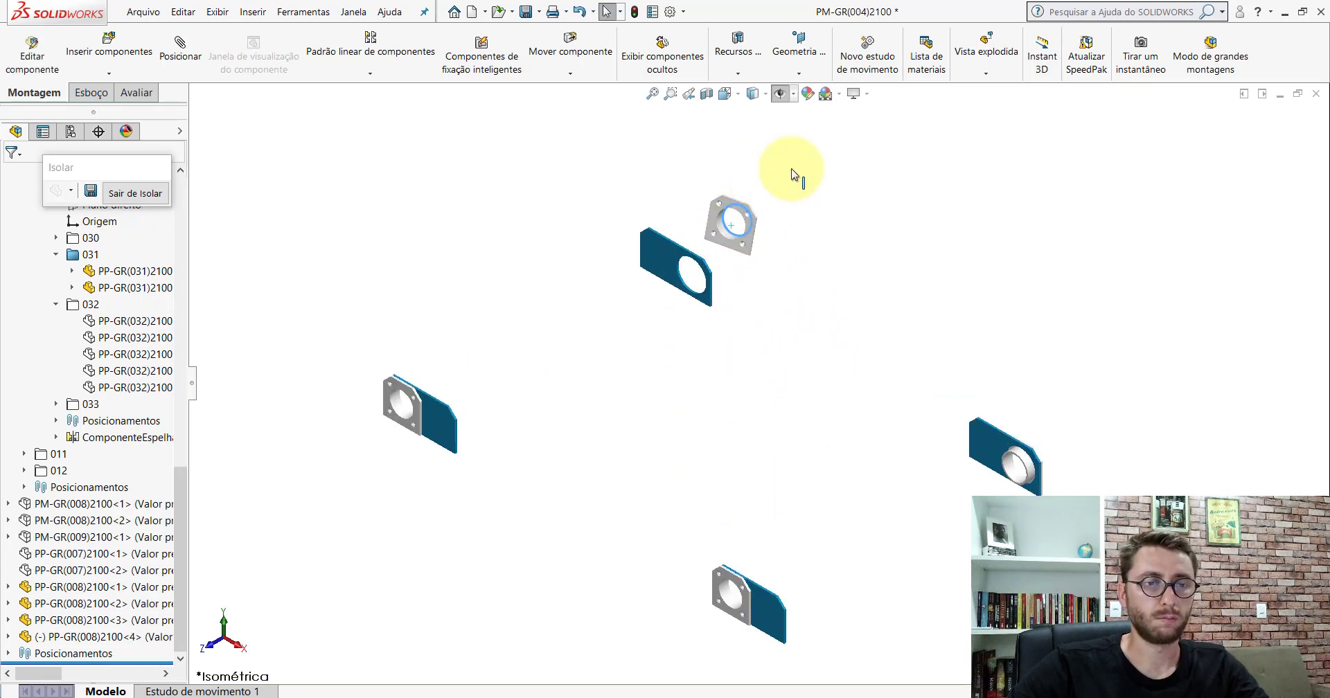
left_click(180, 49)
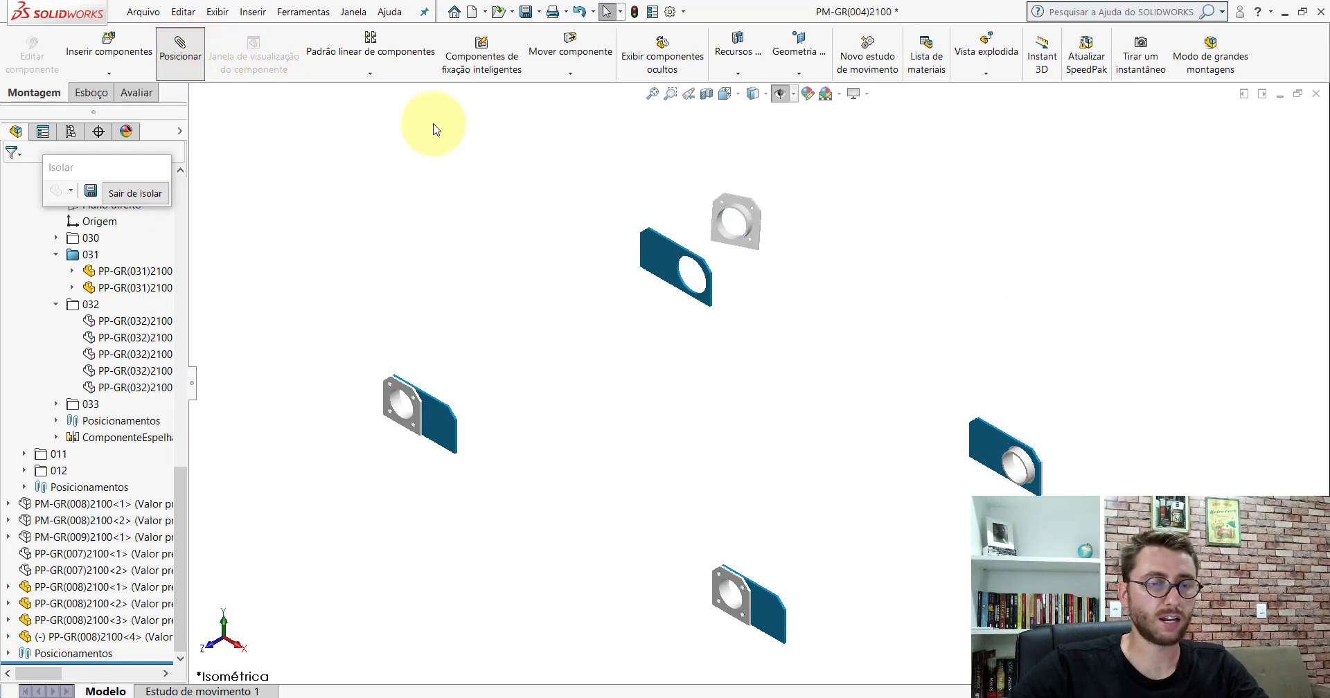
scroll(764, 253, "down", 3)
left_click(809, 221)
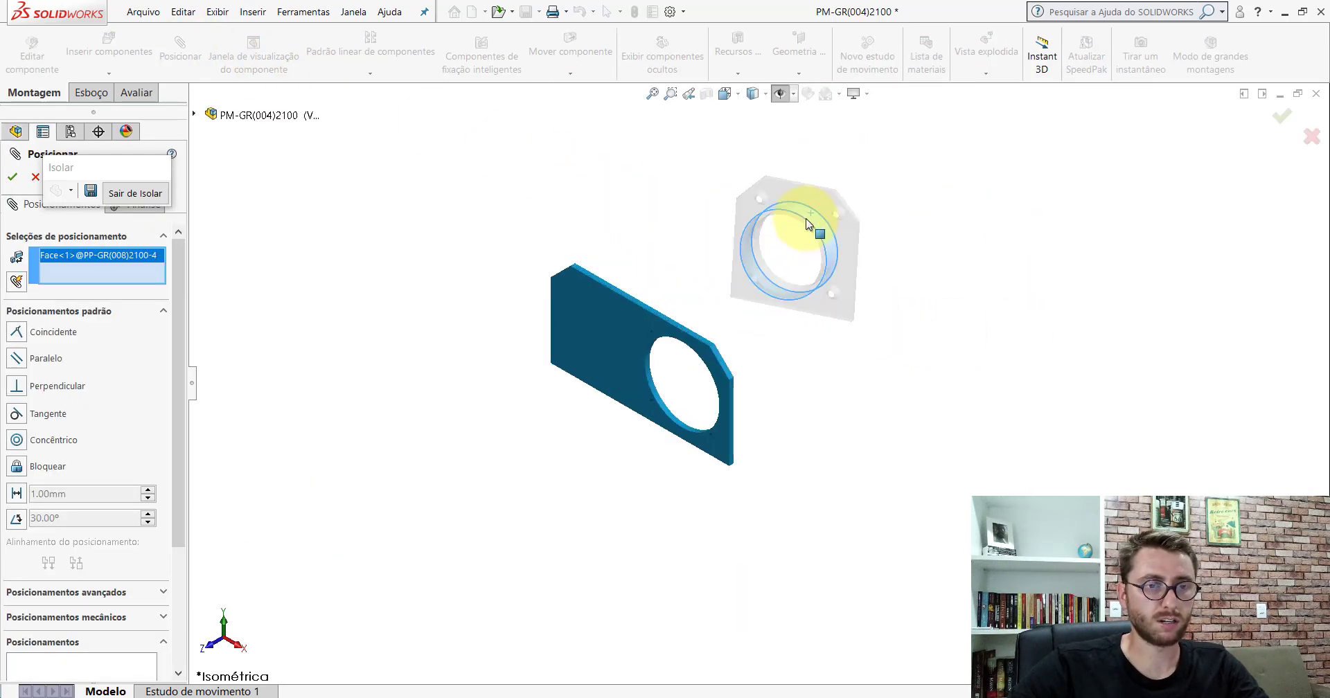
scroll(693, 408, "down", 3)
left_click(621, 383)
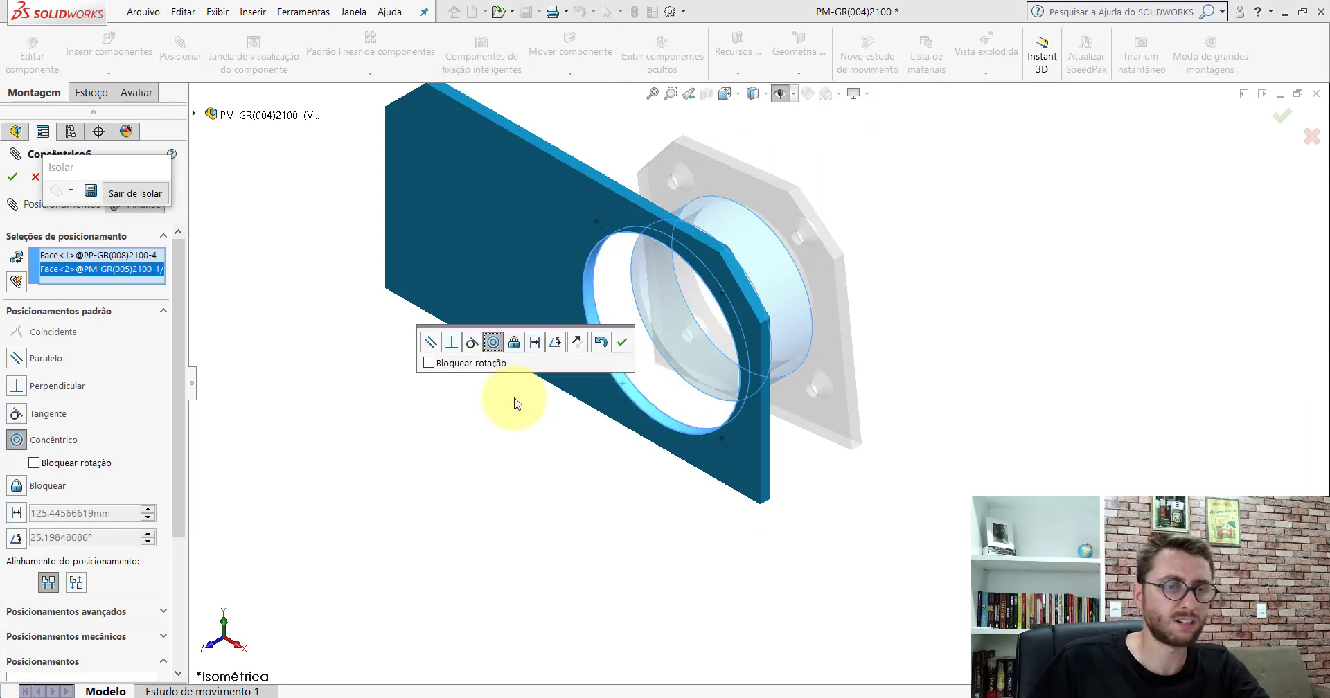
left_click(623, 344)
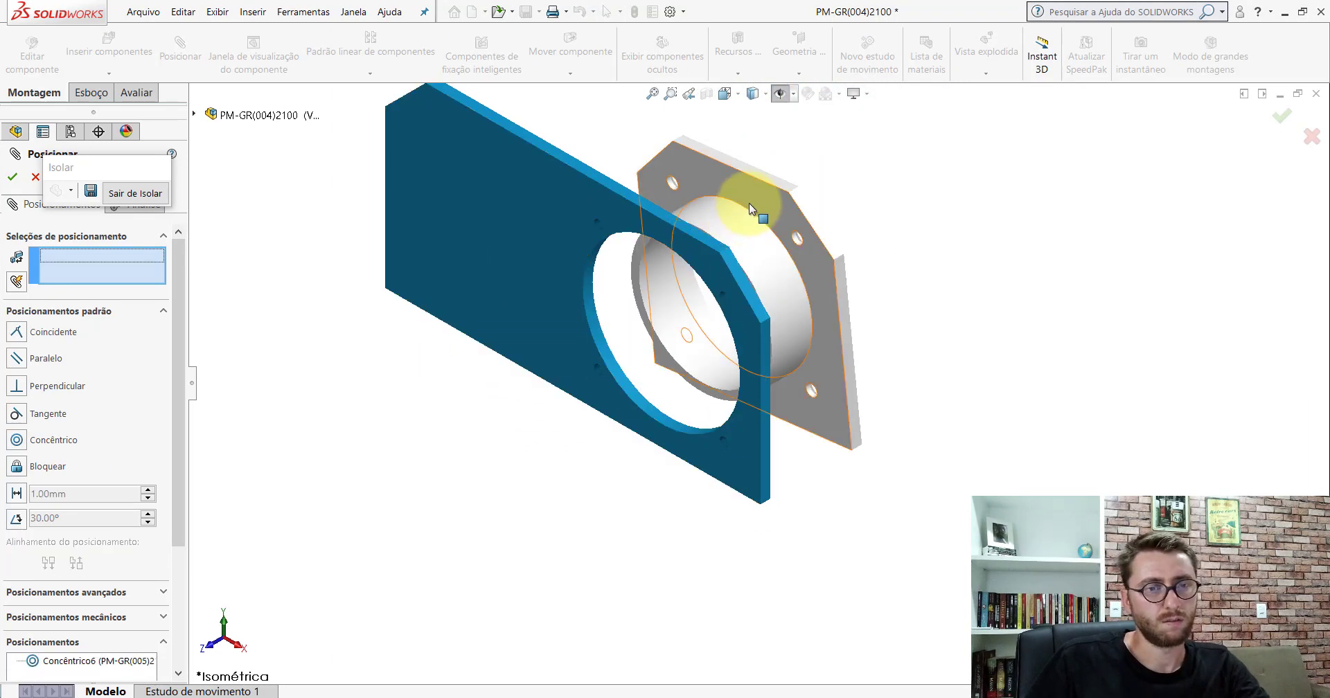
- Mate the flange flush against the plate face and side-aligned with it, then close Mate
left_click(746, 204)
mouse_move(746, 203)
middle_mouse_down()
mouse_move(672, 209)
mouse_move(689, 212)
middle_mouse_up()
left_click(689, 212)
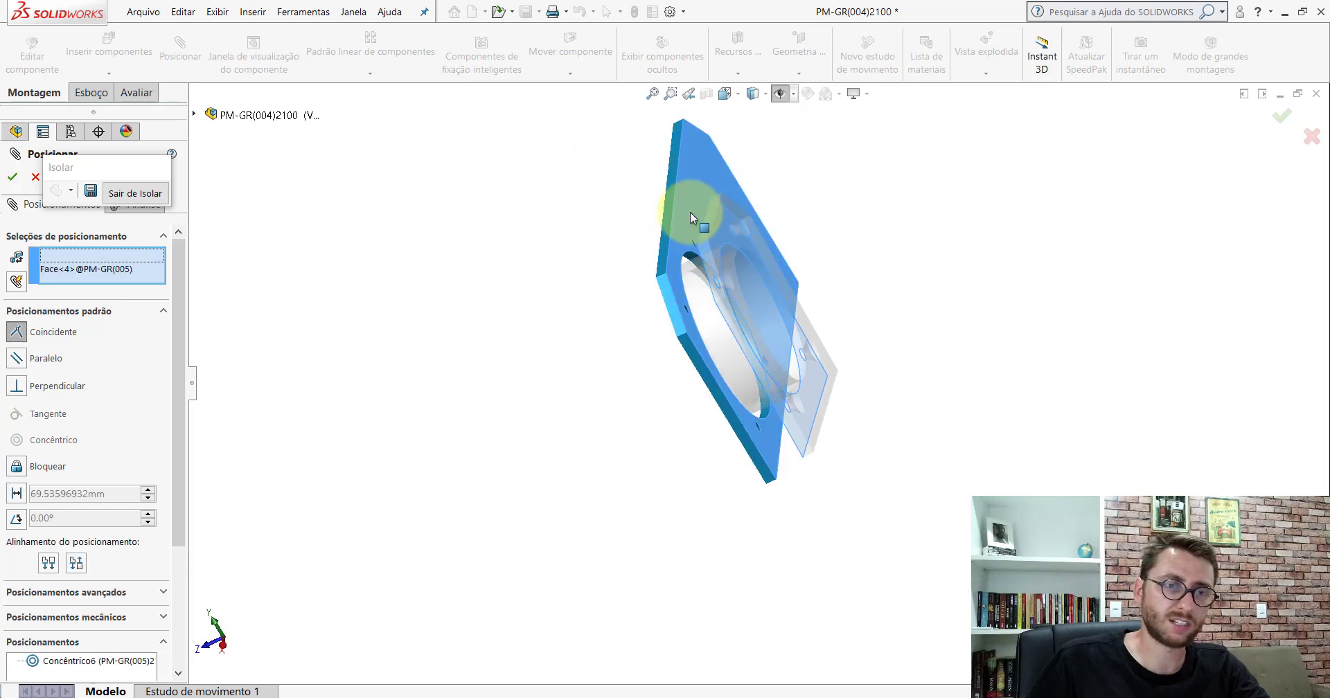
left_click(881, 176)
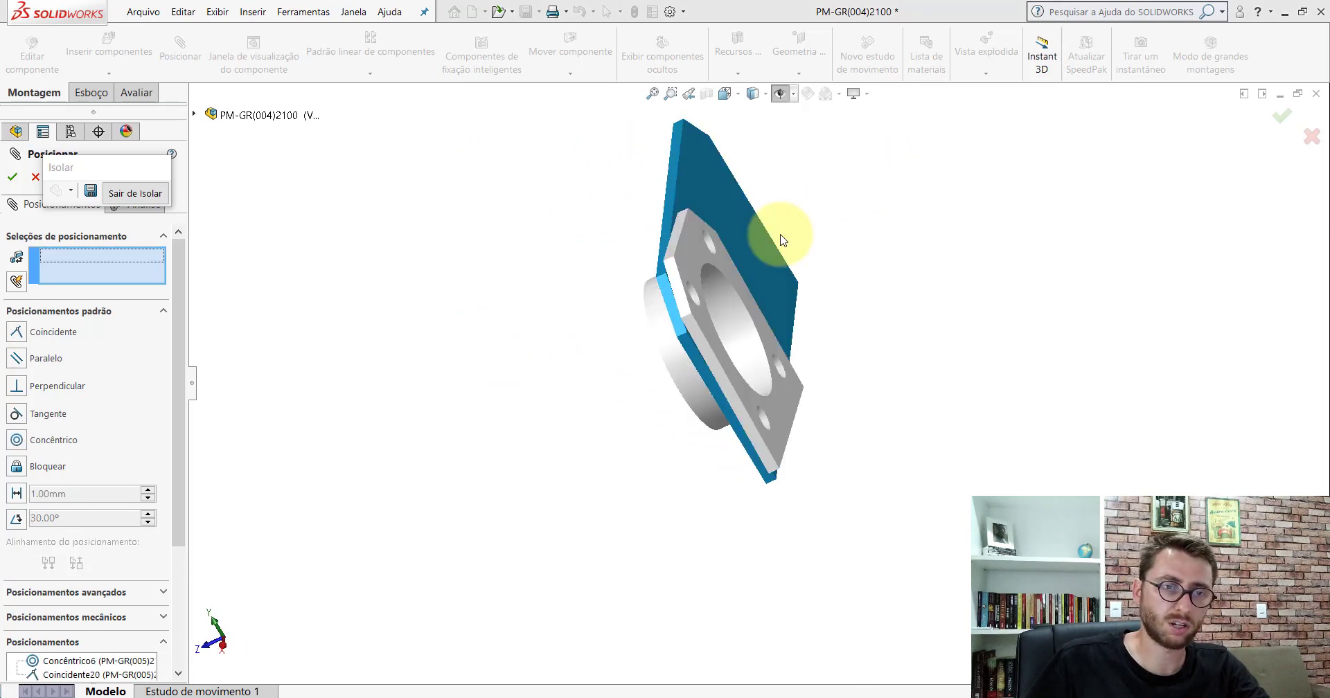
scroll(692, 229, "down", 5)
left_click(603, 230)
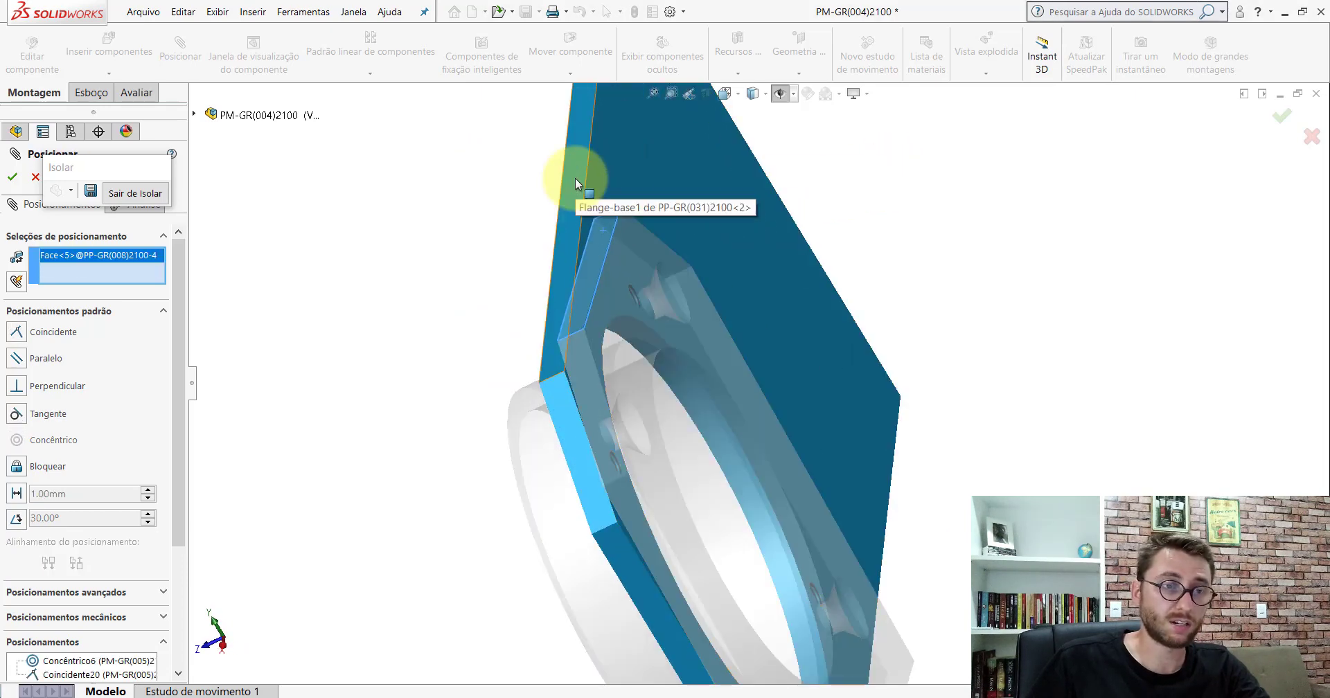
left_click(562, 186)
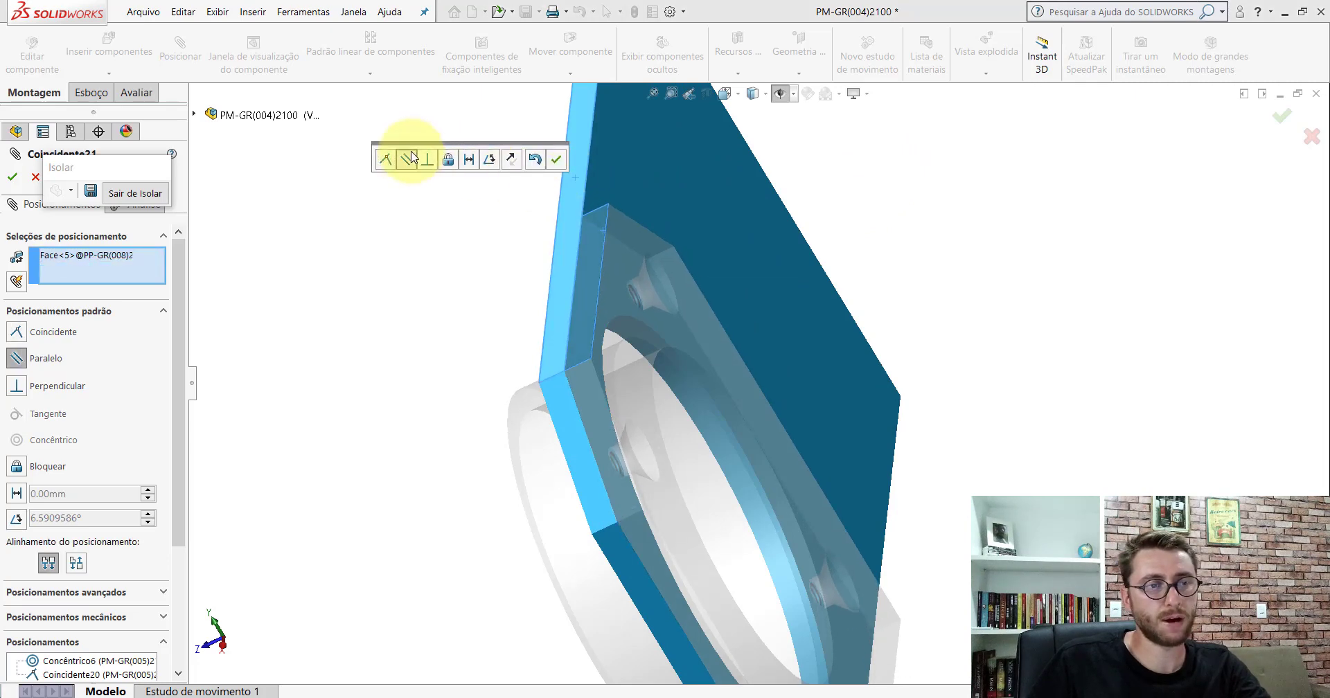
left_click(557, 159)
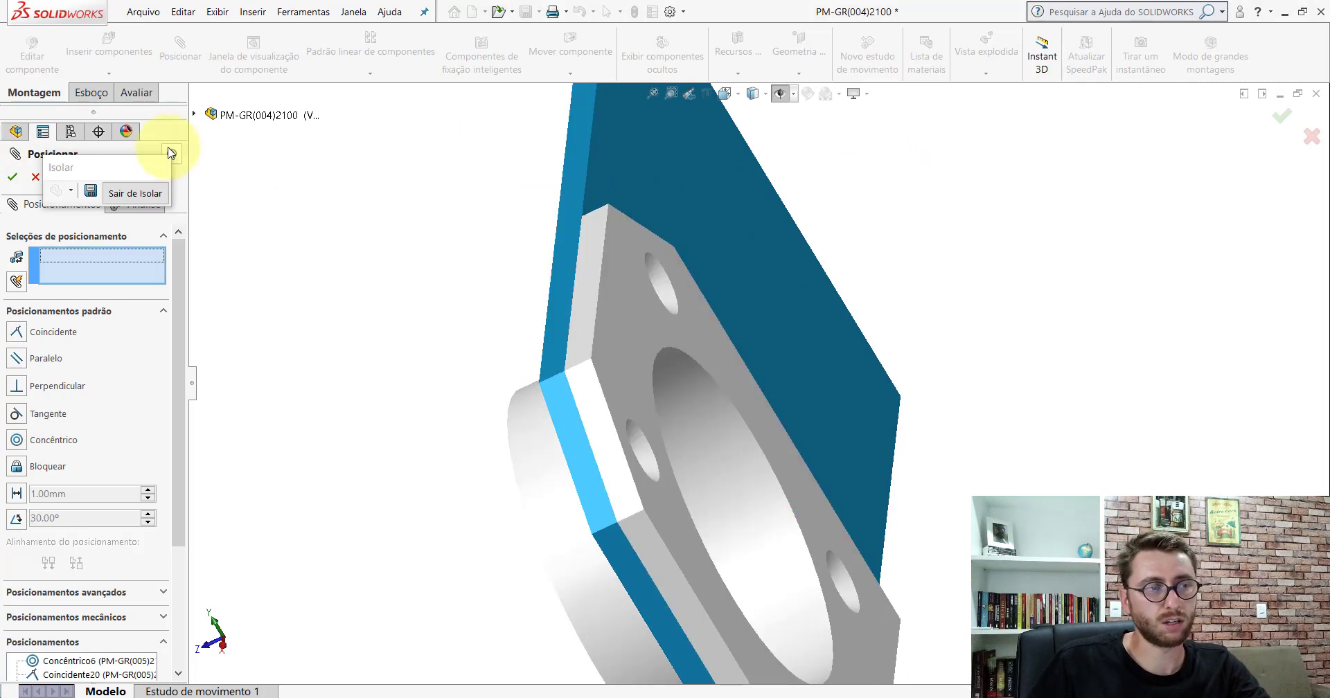
left_click(34, 177)
left_click(717, 98)
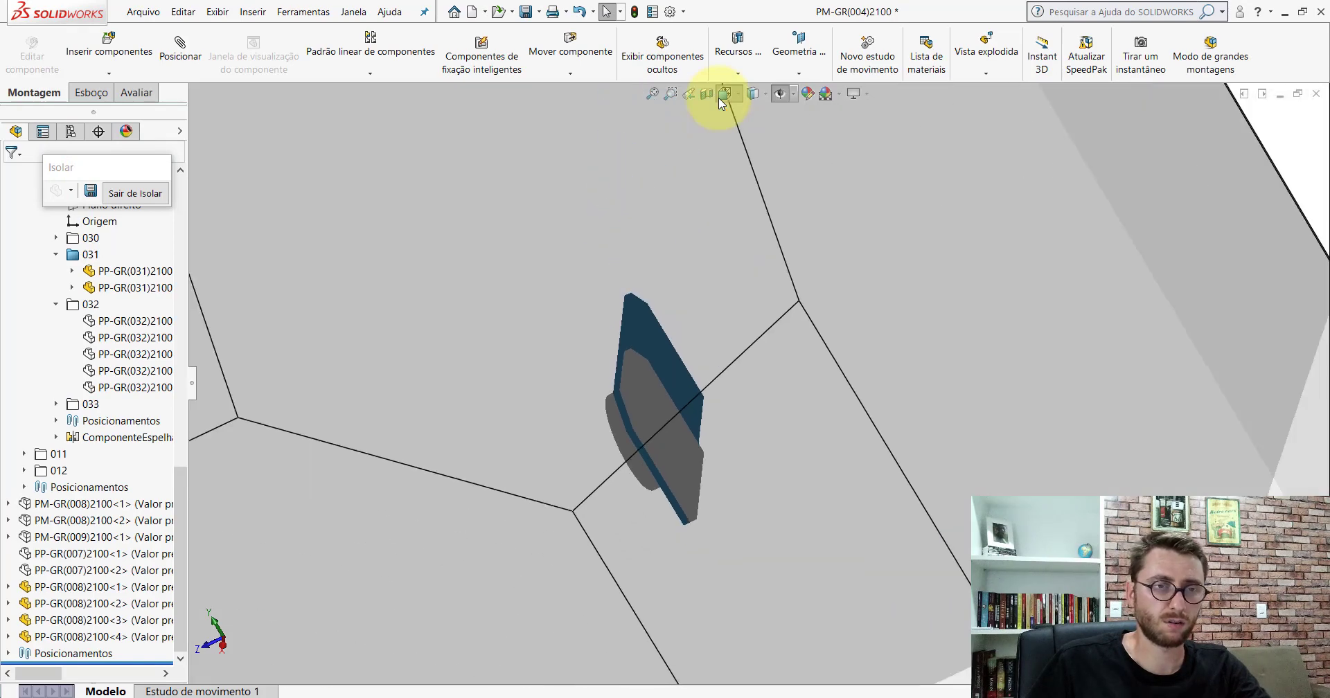
left_click(718, 98)
- Exit isolation in Isometric, check the PP-GR(009) plate in PM-GR(004)2100_, then return
left_click(798, 124)
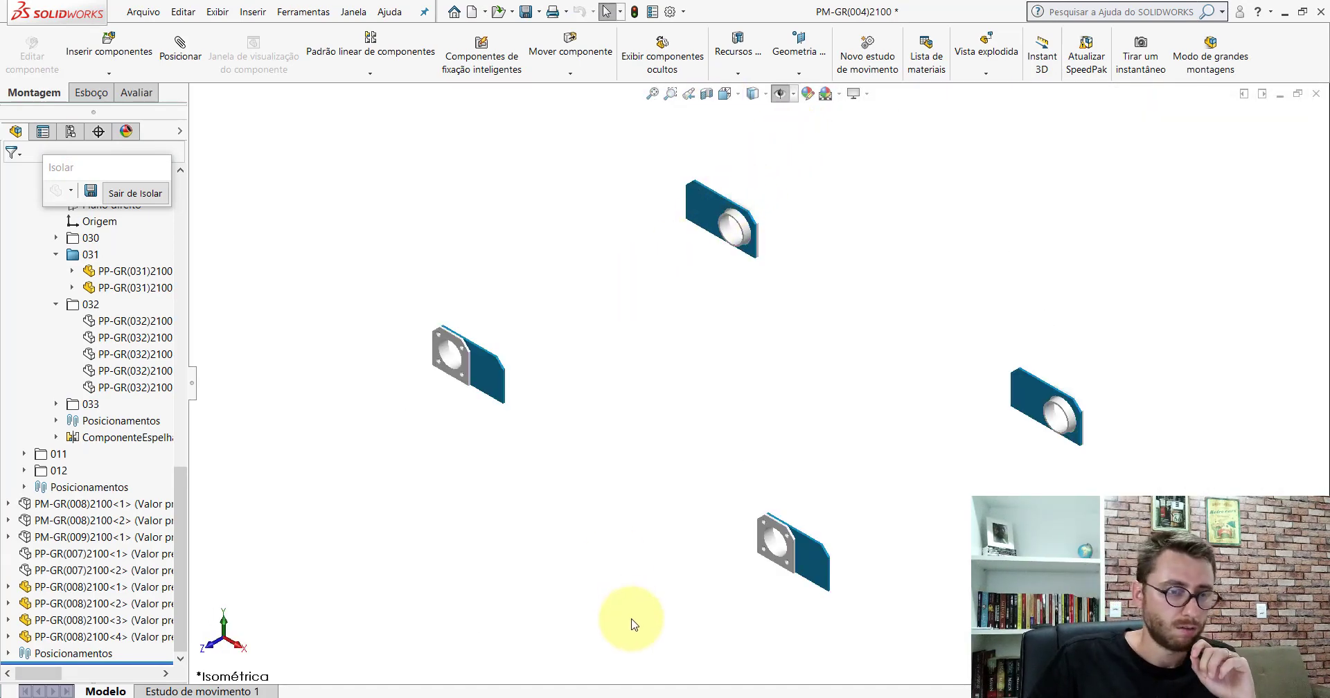
left_click(131, 193)
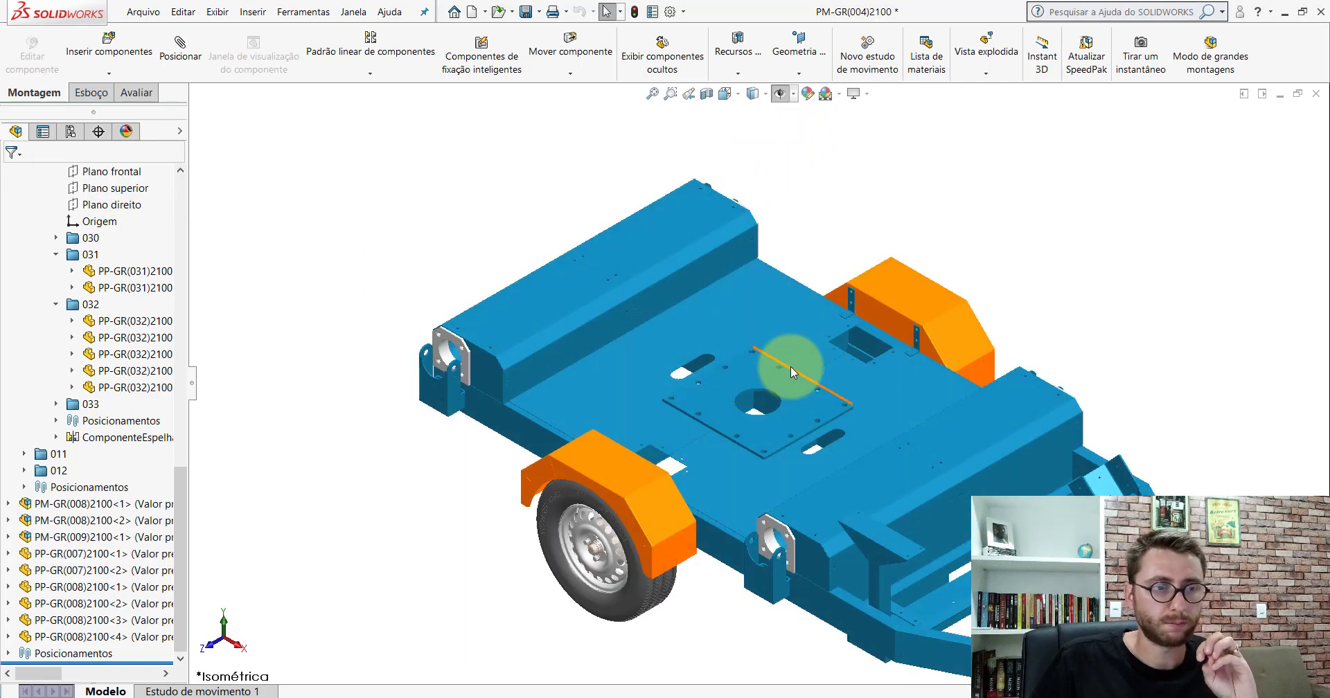
key("ctrl+Tab")
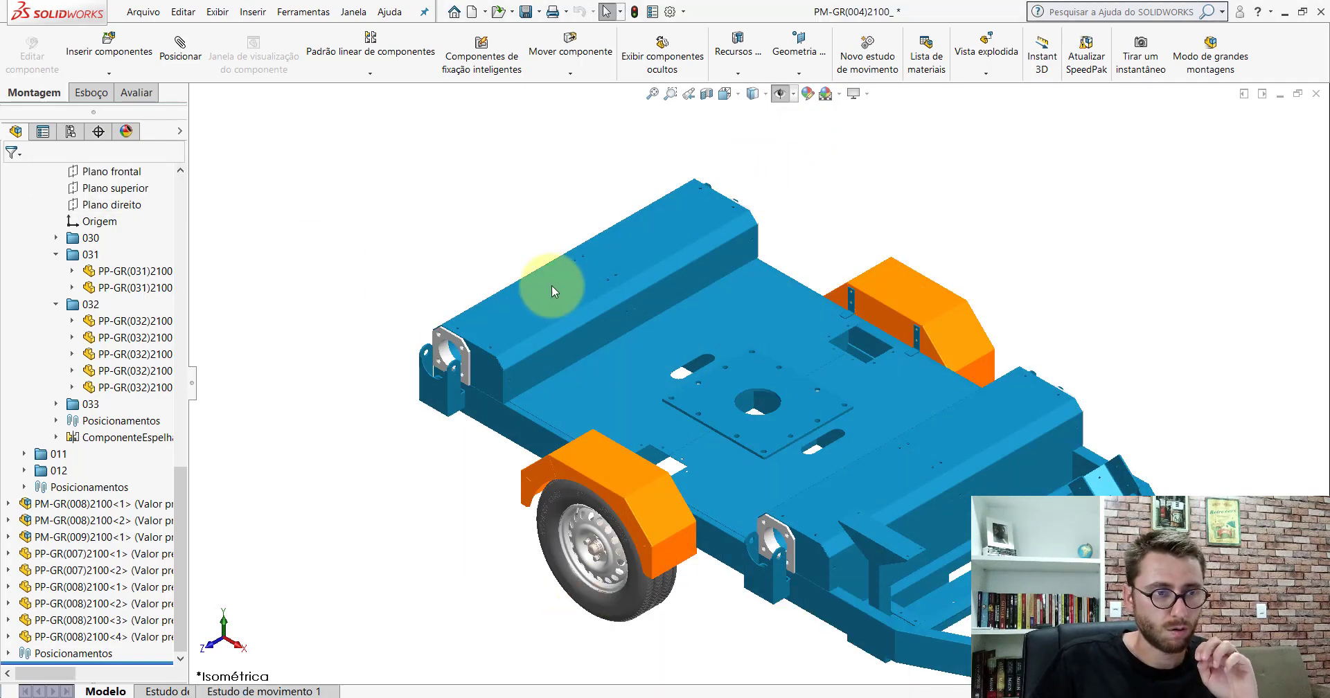
left_click(13, 371)
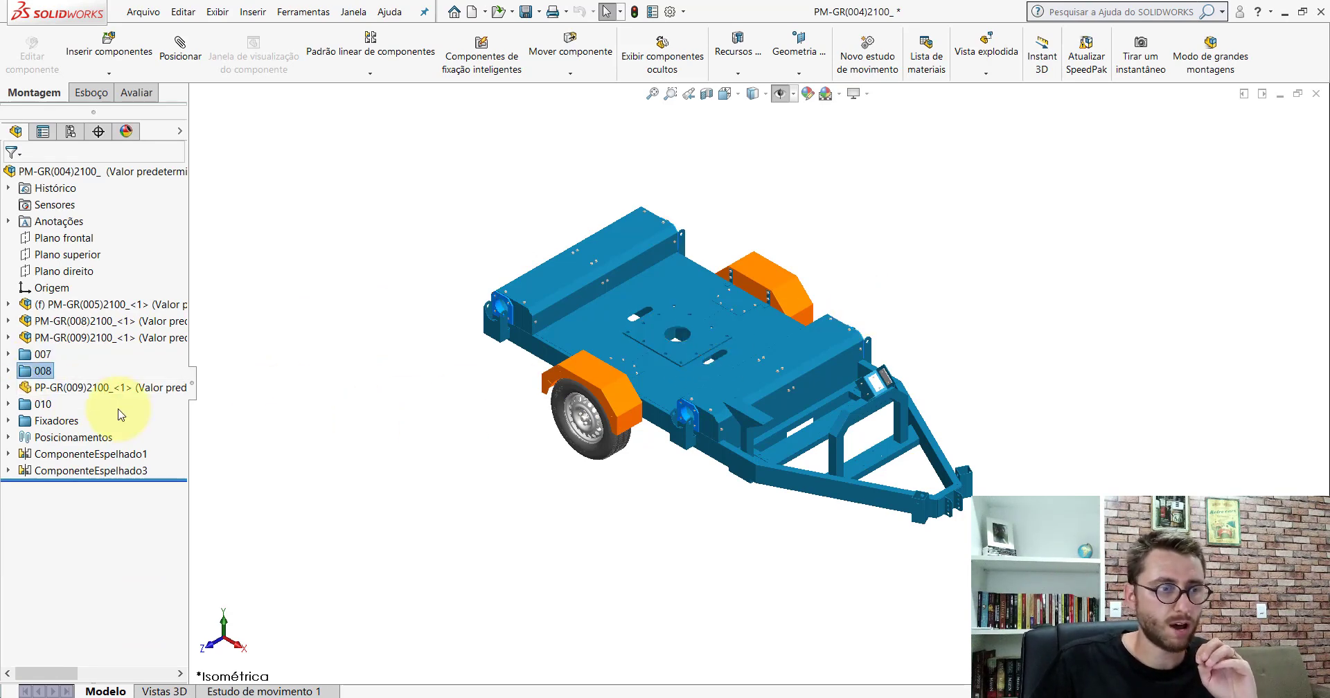
left_click(74, 390)
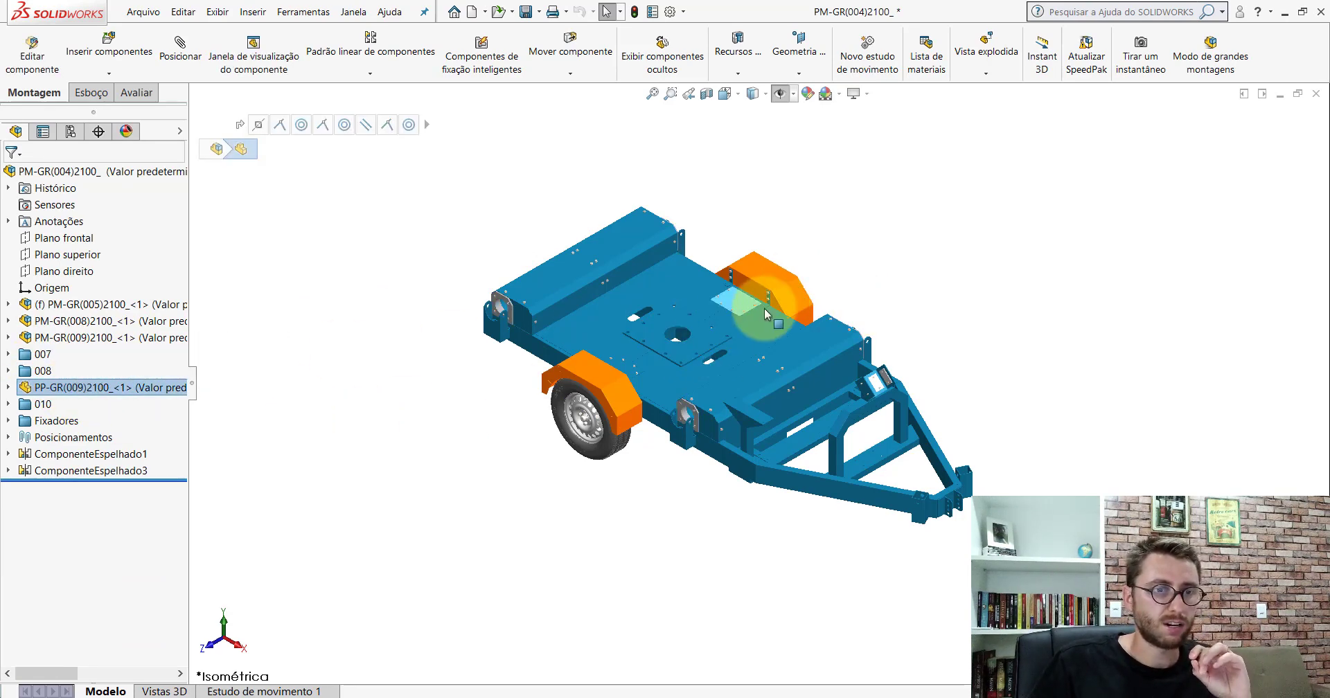
scroll(764, 309, "down", 4)
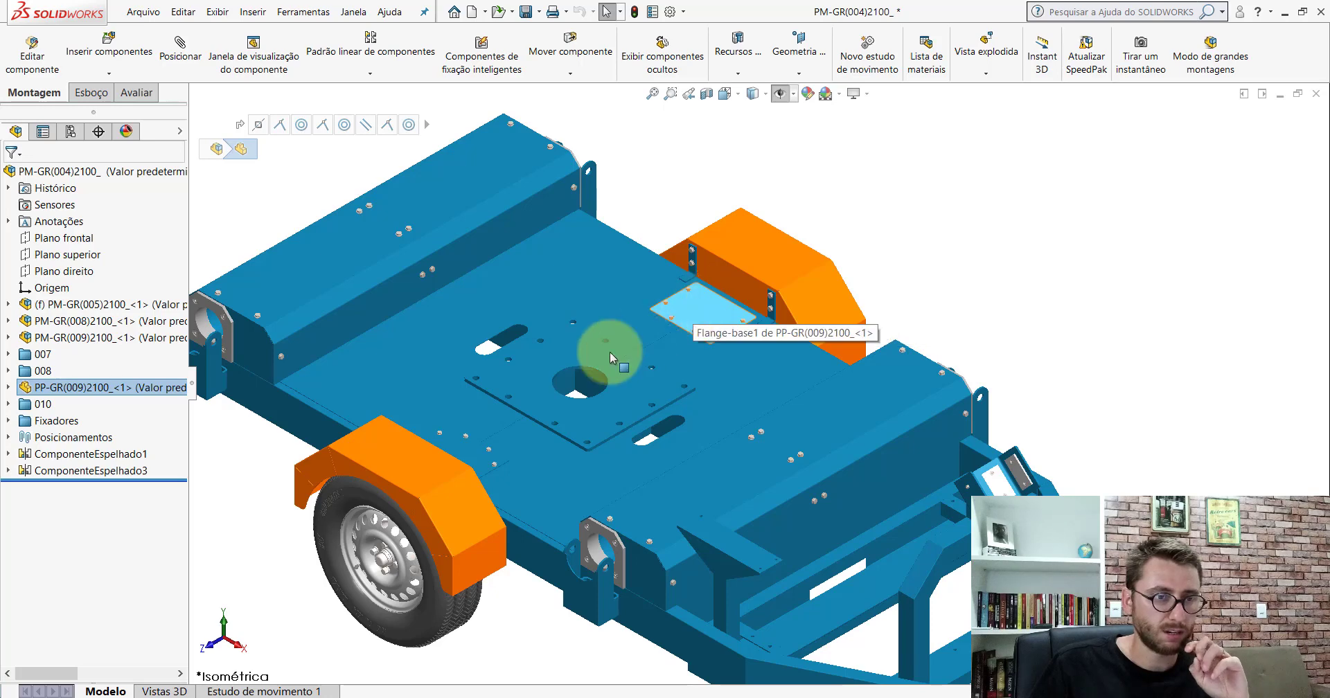
left_click(667, 307)
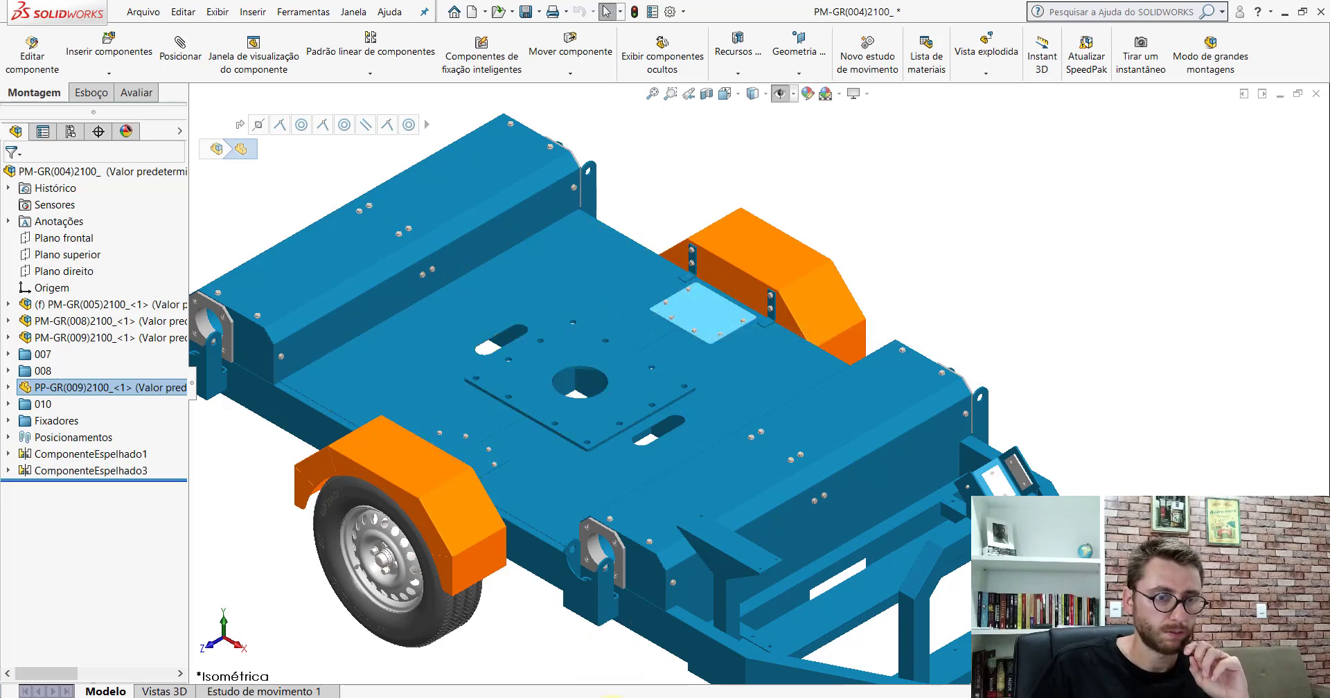
left_click(781, 644)
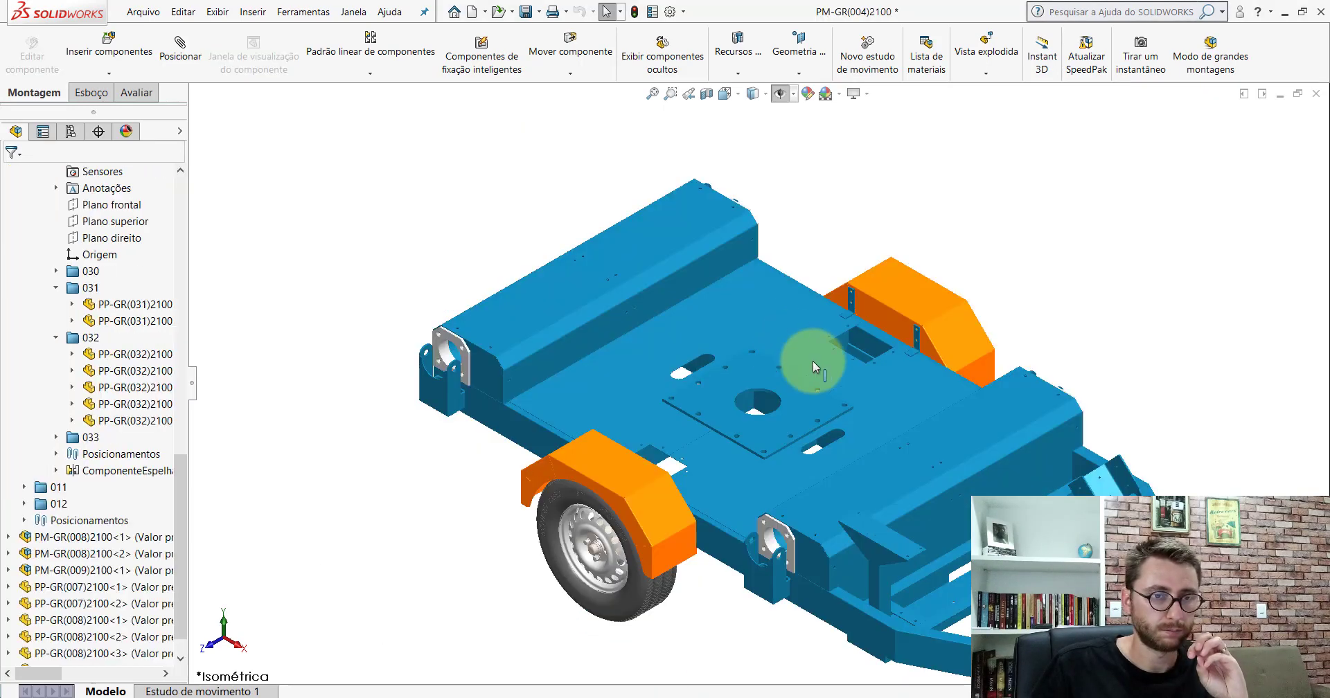
scroll(934, 341, "down", 5)
mouse_move(742, 377)
middle_mouse_down()
mouse_move(685, 425)
mouse_move(688, 386)
middle_mouse_up()
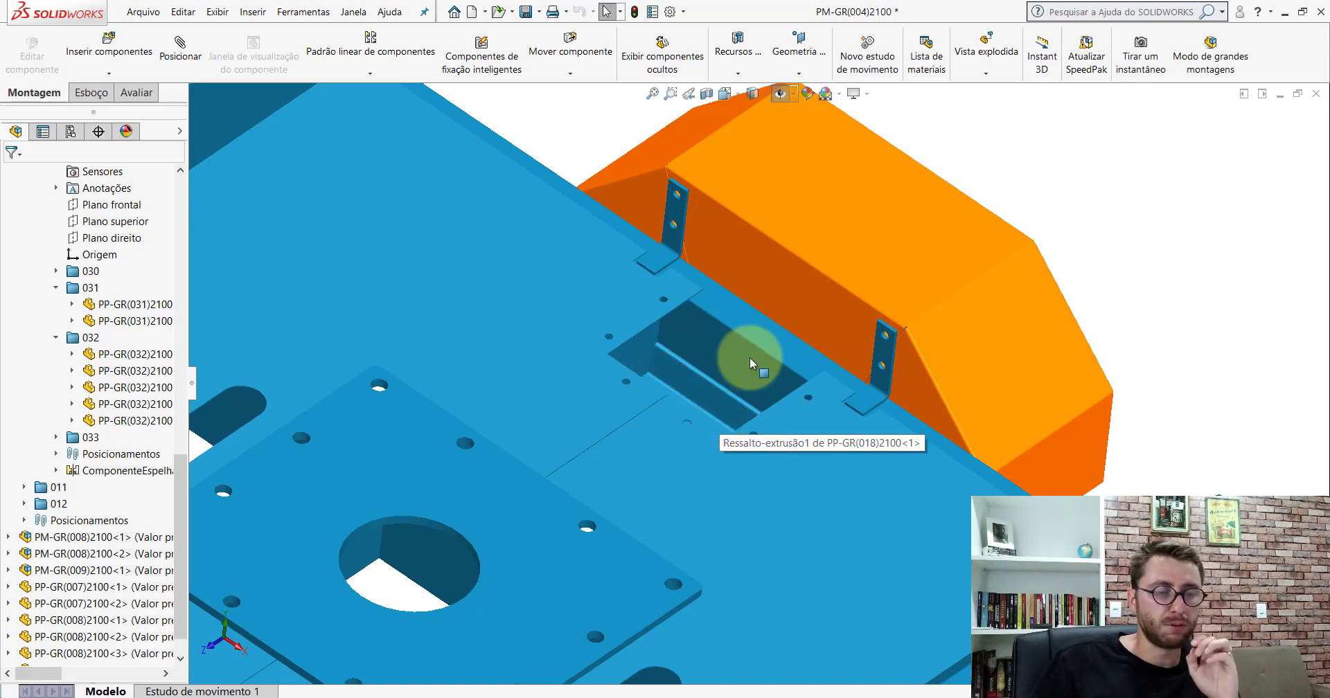
scroll(754, 360, "up", 10)
scroll(695, 401, "down", 3)
scroll(836, 355, "down", 3)
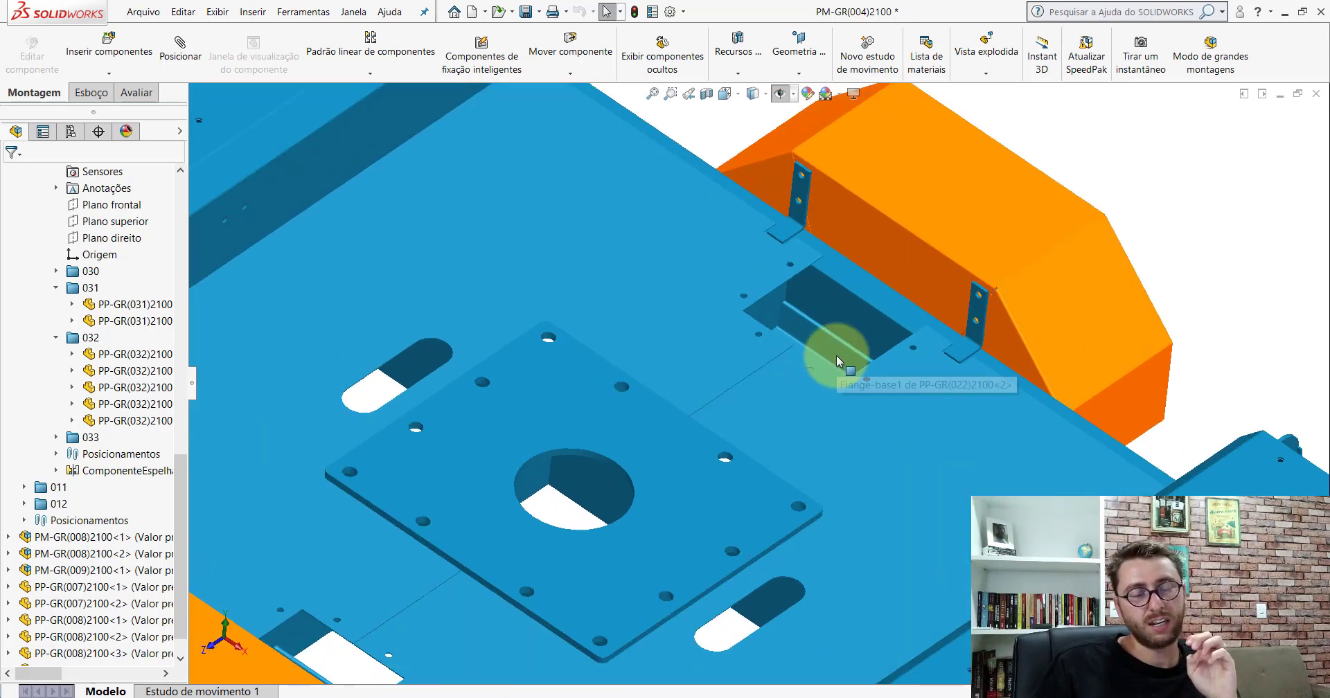
middle_click_drag(837, 355, 829, 506)
scroll(831, 398, "down", 5)
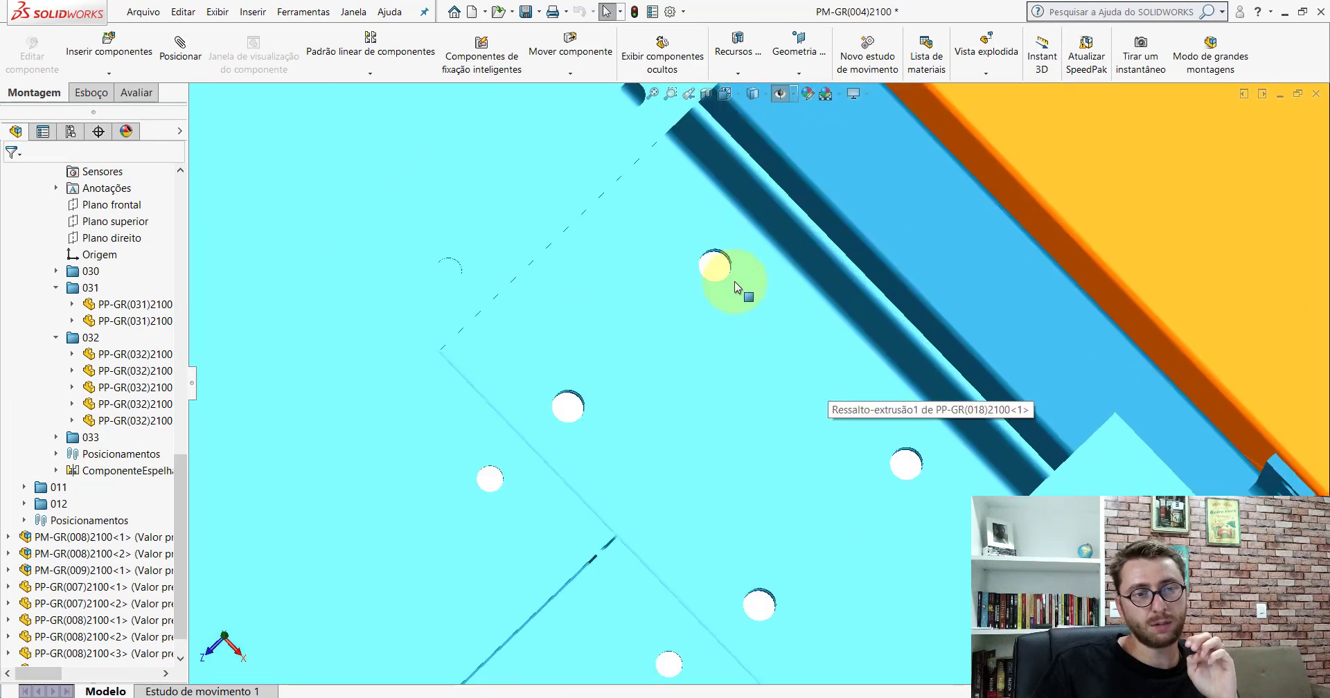
middle_click_drag(725, 354, 713, 273)
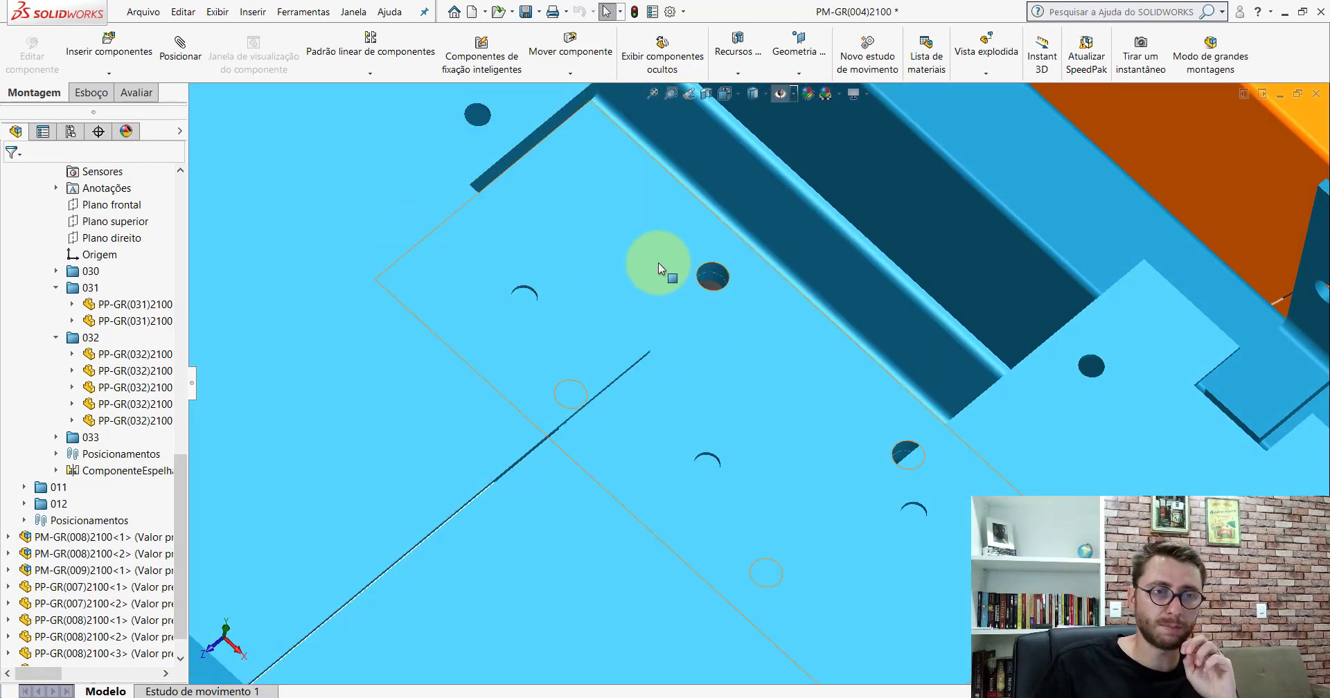
mouse_move(714, 276)
middle_mouse_down()
mouse_move(796, 391)
mouse_move(742, 394)
mouse_move(721, 535)
mouse_move(790, 93)
mouse_move(742, 356)
mouse_move(786, 297)
mouse_move(712, 282)
mouse_move(967, 428)
mouse_move(917, 378)
mouse_move(809, 320)
middle_mouse_up()
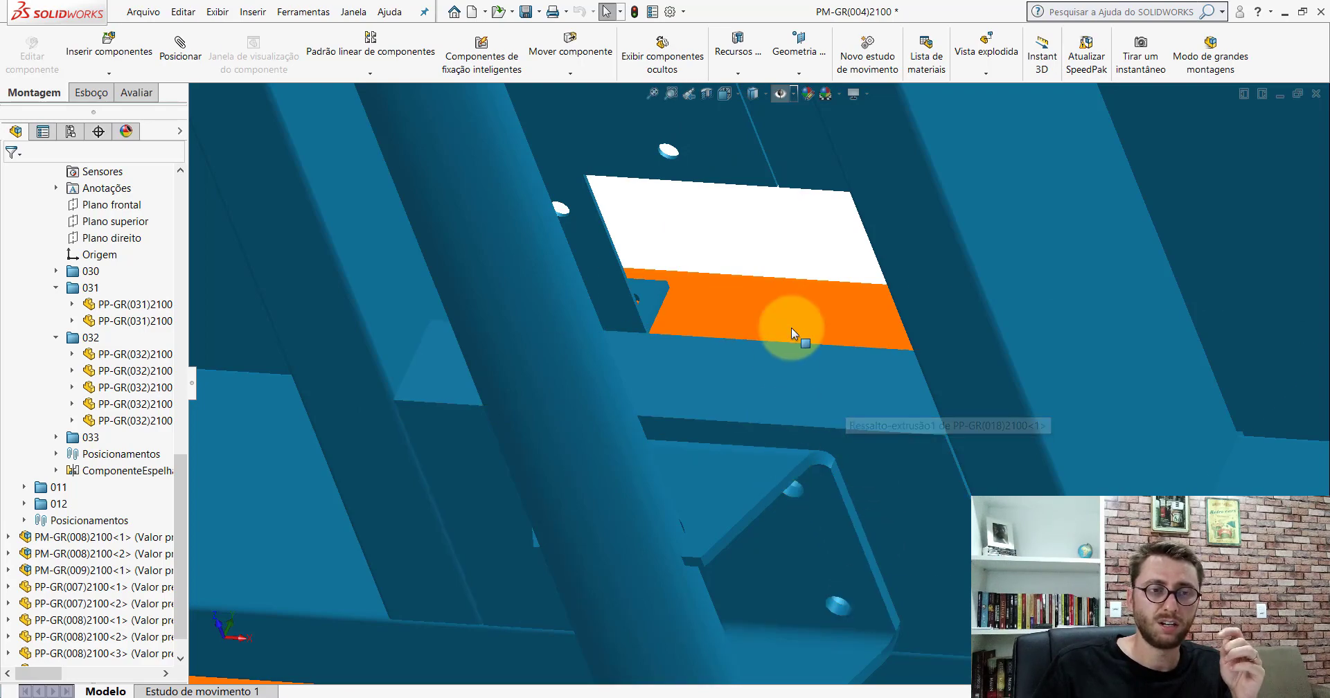
scroll(842, 372, "up", 3)
mouse_move(816, 362)
middle_mouse_down()
mouse_move(792, 638)
mouse_move(796, 290)
mouse_move(721, 427)
middle_mouse_up()
scroll(772, 310, "down", 5)
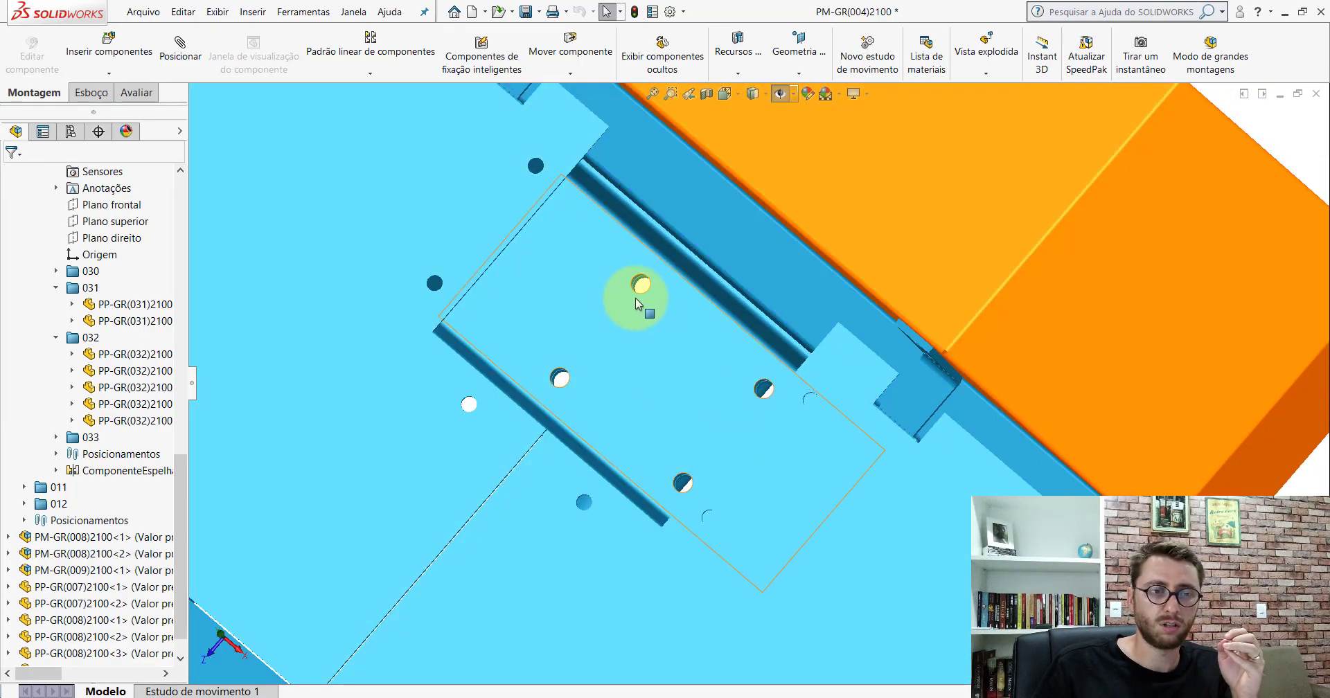
left_click(727, 101)
left_click(796, 119)
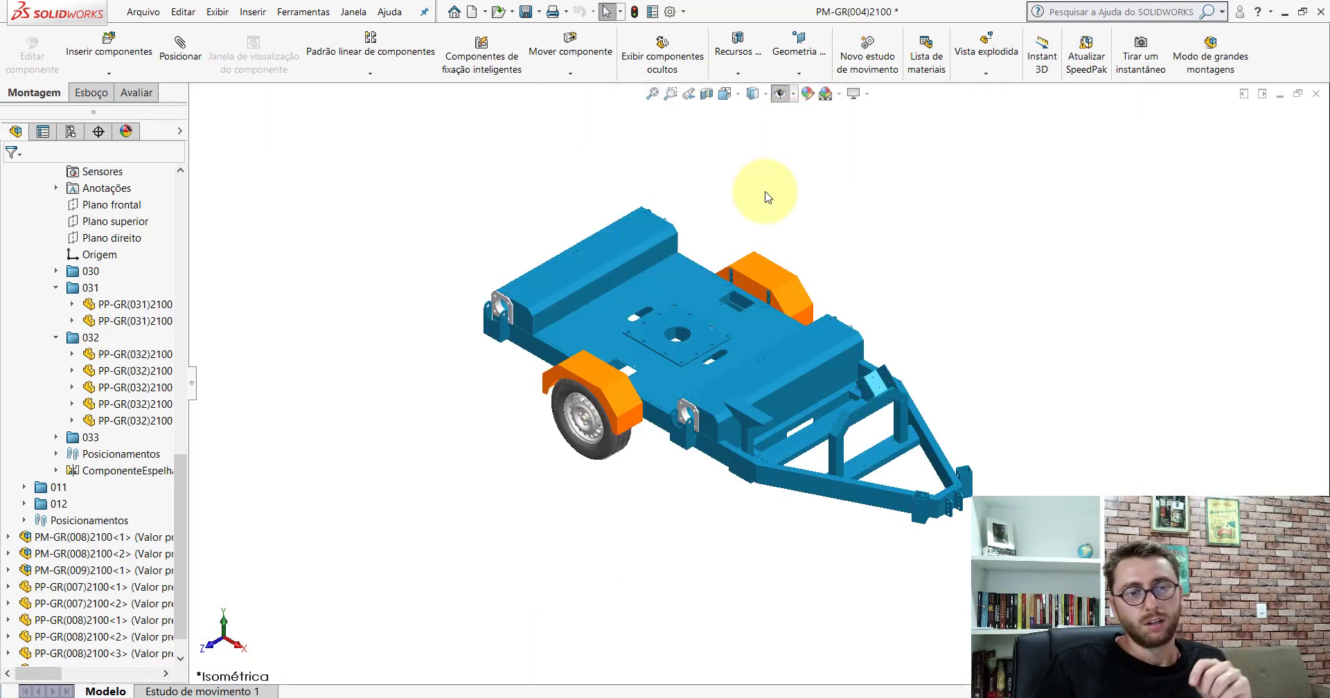
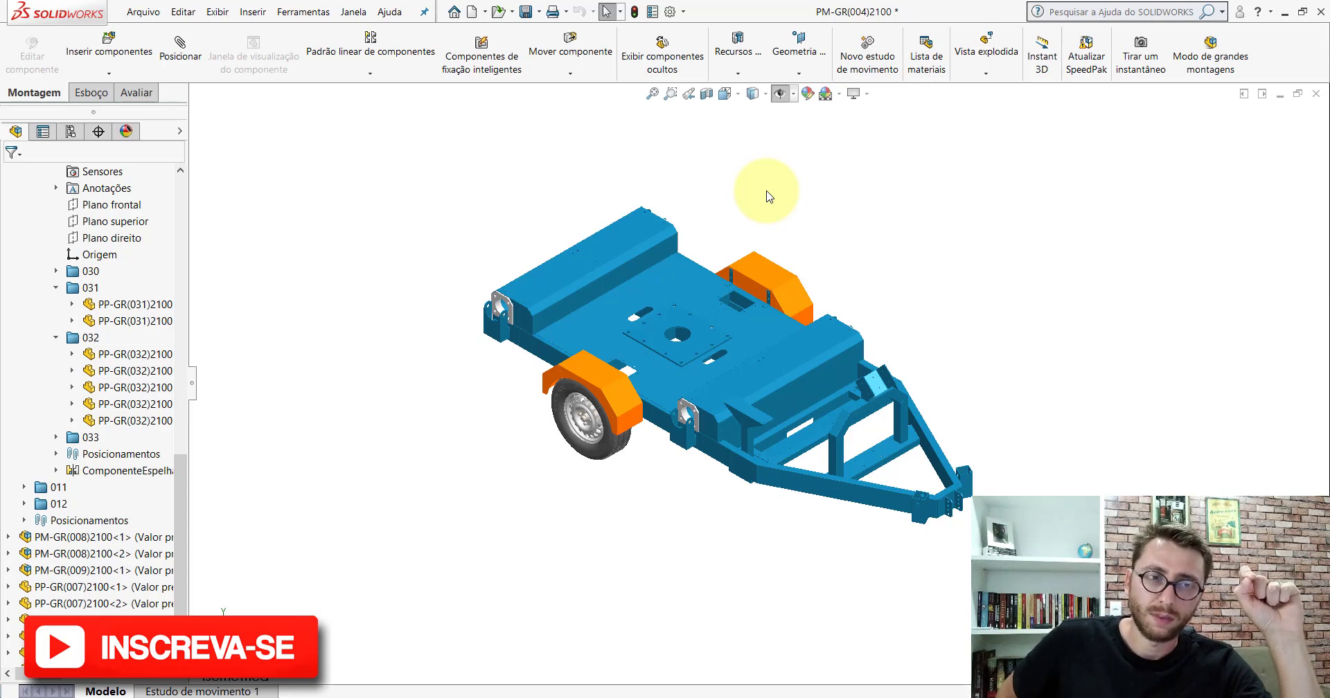
- Orbit to the deck's underside and select the bracket plate beneath it
scroll(775, 302, "down", 2)
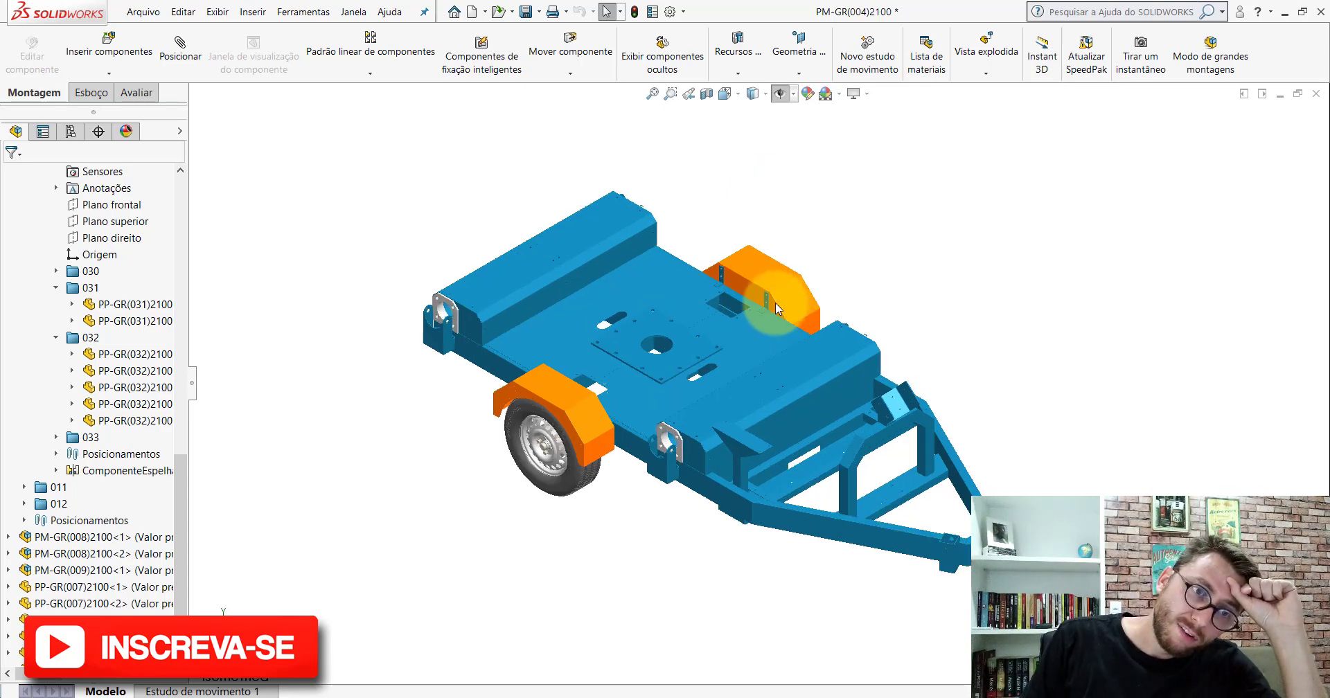
scroll(683, 338, "down", 3)
scroll(657, 336, "down", 3)
mouse_move(656, 334)
middle_mouse_down()
mouse_move(647, 430)
mouse_move(608, 430)
mouse_move(623, 282)
mouse_move(599, 172)
middle_mouse_up()
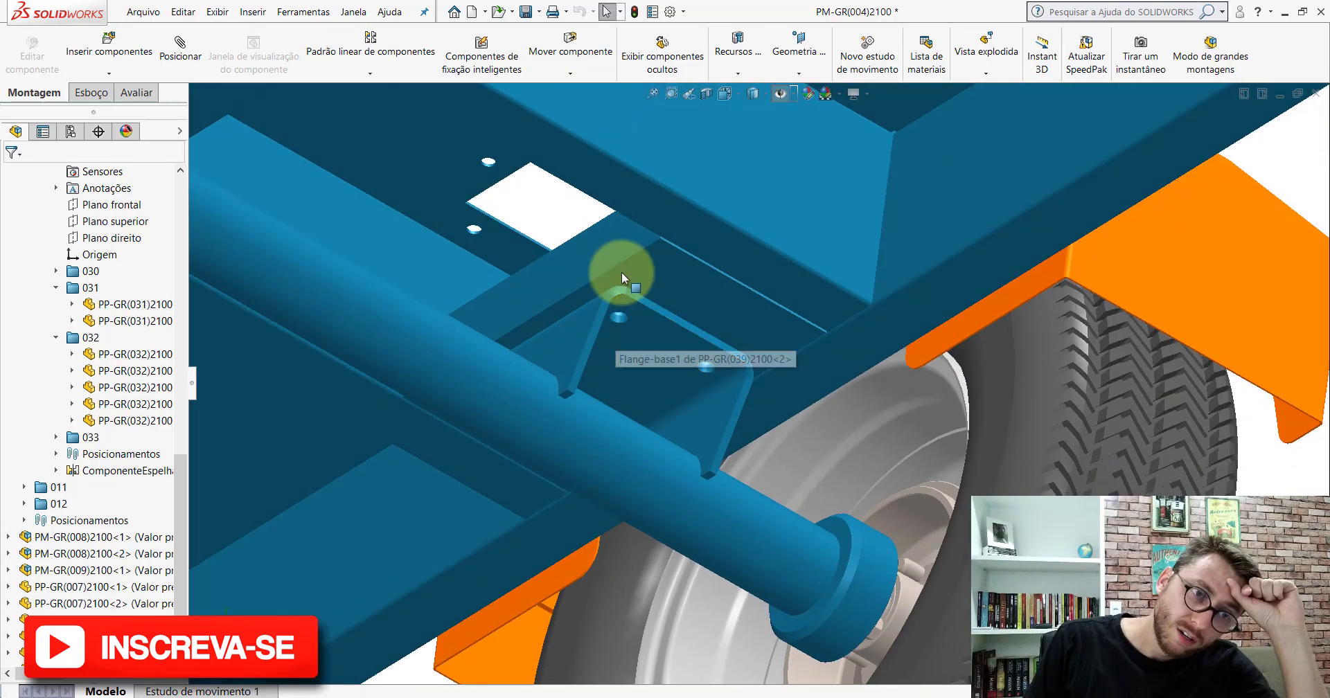
mouse_move(621, 272)
middle_mouse_down()
mouse_move(617, 445)
mouse_move(635, 585)
mouse_move(700, 276)
mouse_move(694, 214)
middle_mouse_up()
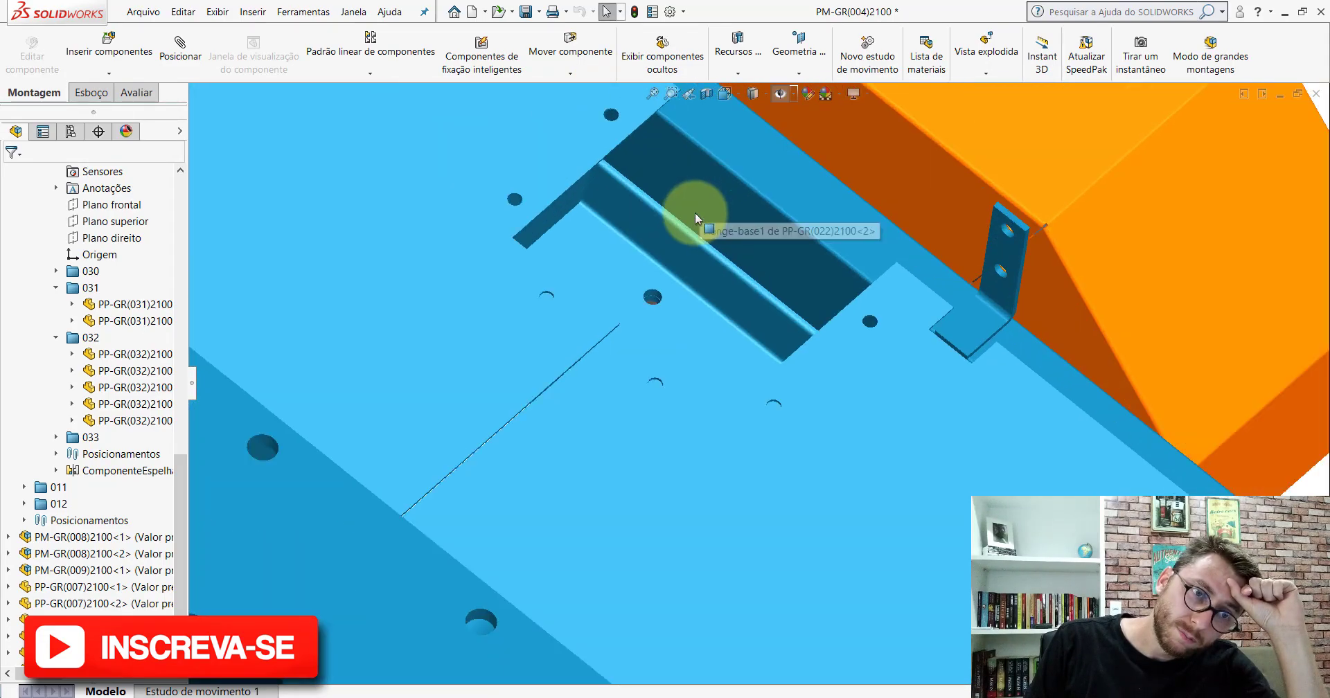
scroll(668, 294, "up", 5)
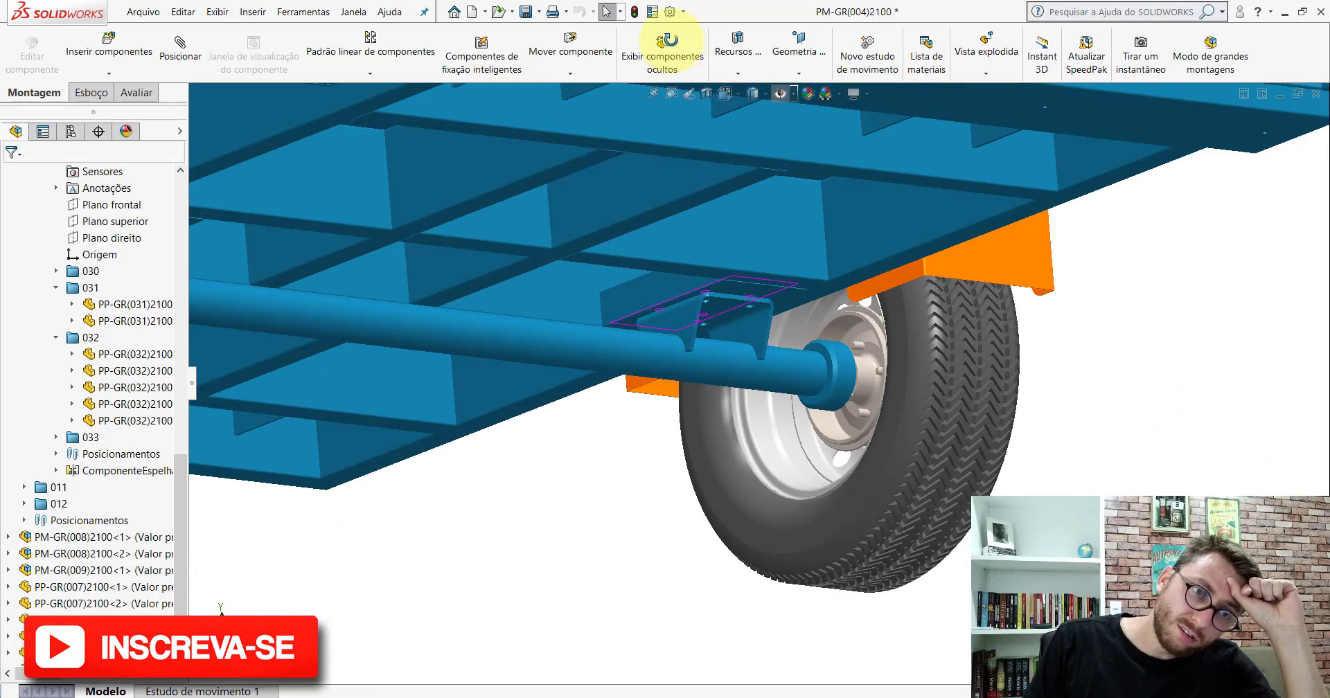
scroll(688, 313, "down", 3)
scroll(720, 282, "down", 5)
left_click(684, 284)
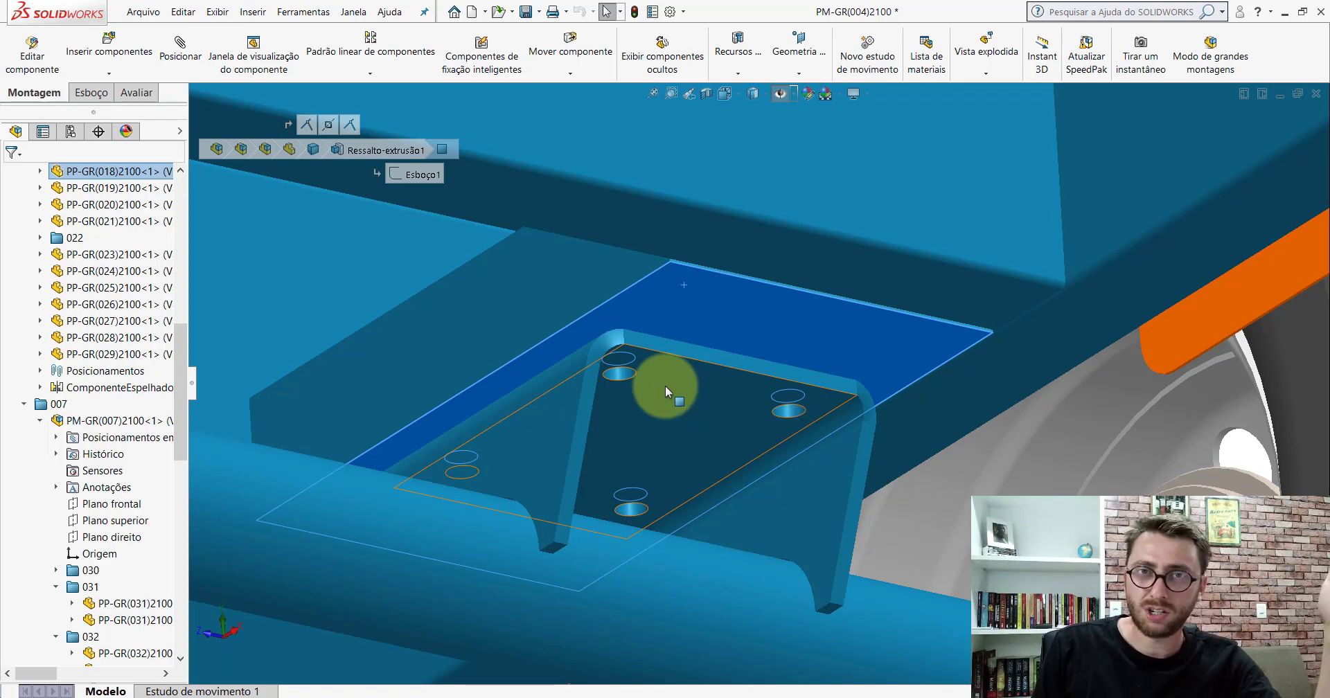
- View the flat plate from another side, then return to the isometric trailer view
scroll(713, 224, "up", 1)
scroll(715, 223, "up", 4)
scroll(715, 223, "up", 3)
mouse_move(717, 293)
middle_mouse_down()
mouse_move(707, 481)
mouse_move(748, 588)
middle_mouse_up()
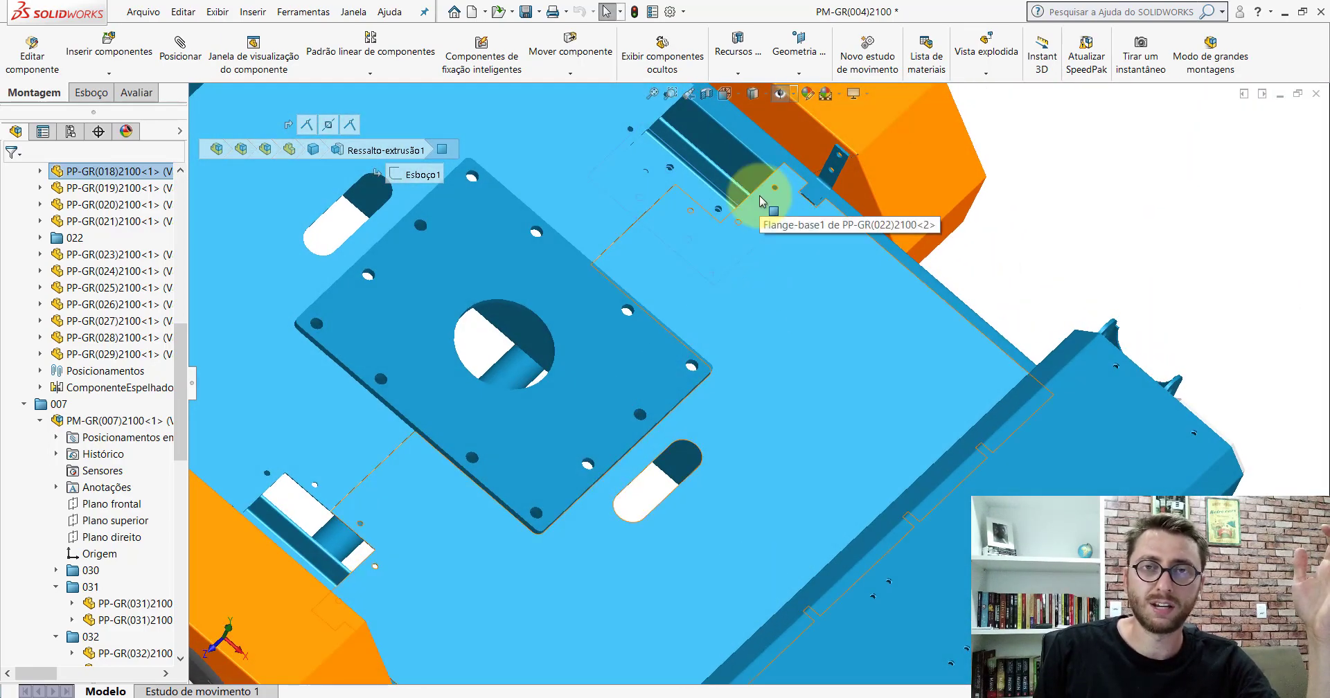
scroll(748, 236, "up", 3)
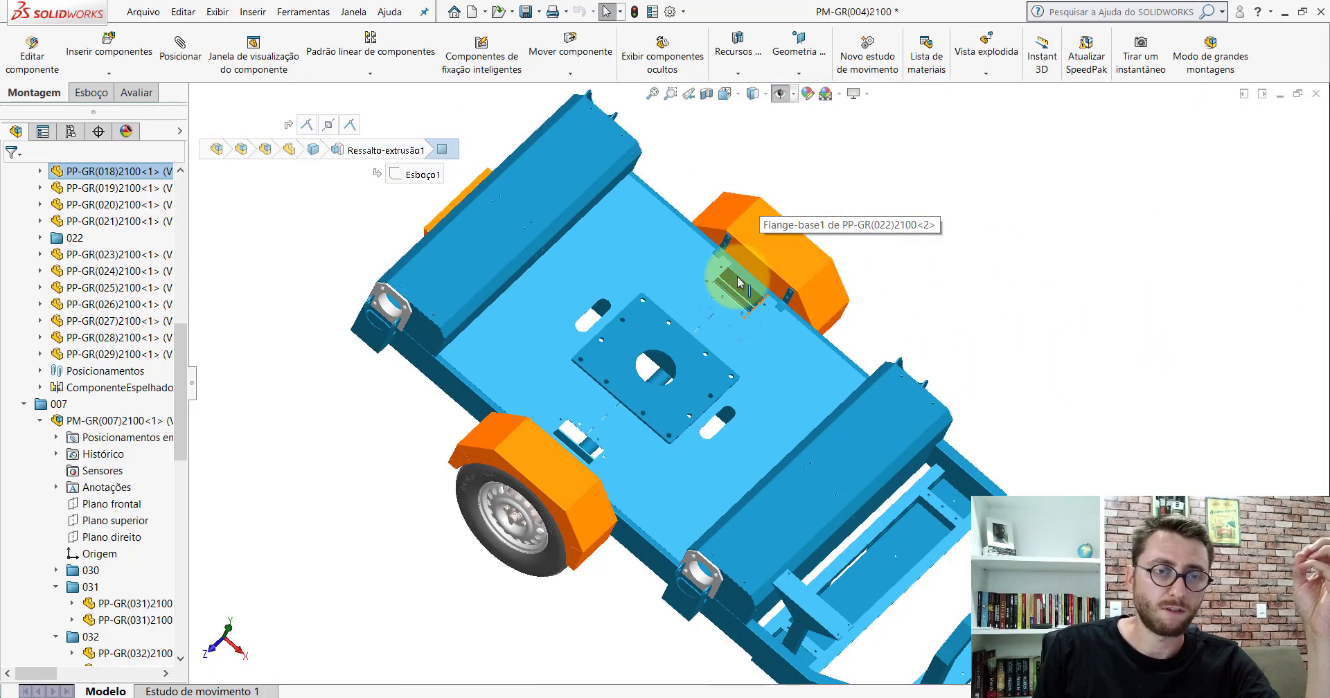
scroll(720, 270, "down", 3)
scroll(693, 270, "down", 2)
scroll(672, 270, "down", 2)
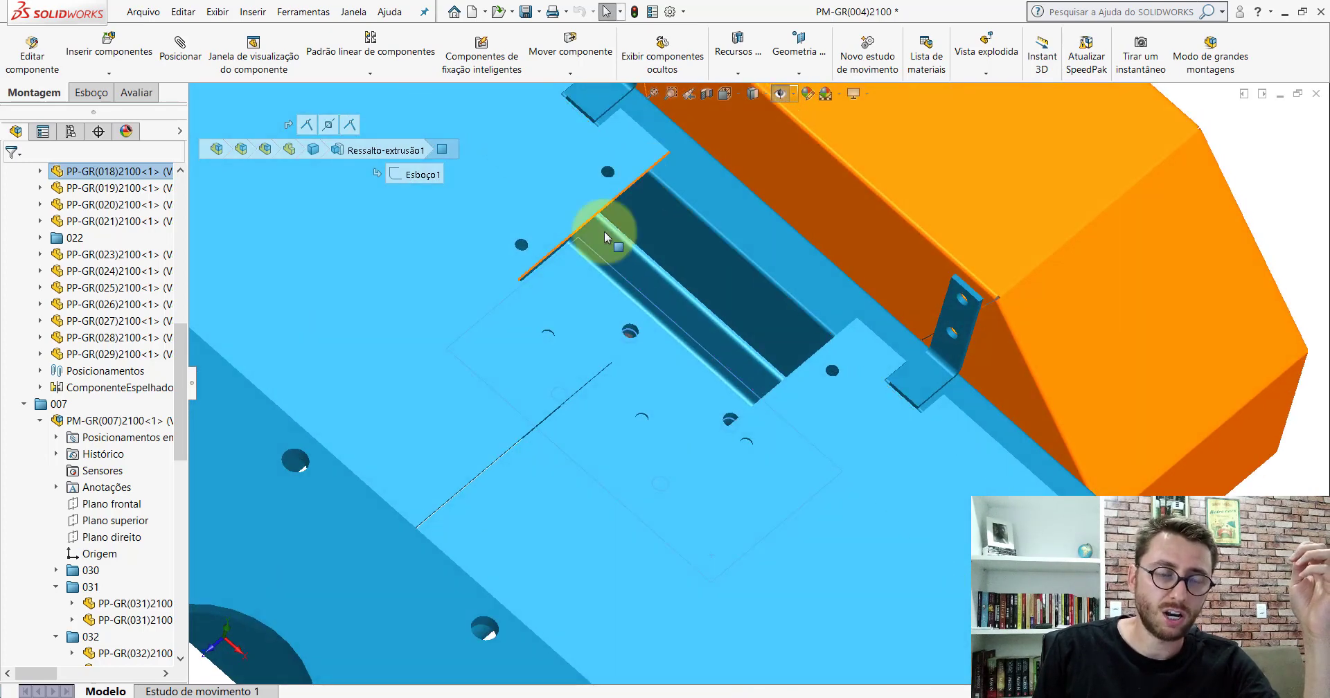
scroll(692, 323, "down", 2)
scroll(635, 305, "down", 2)
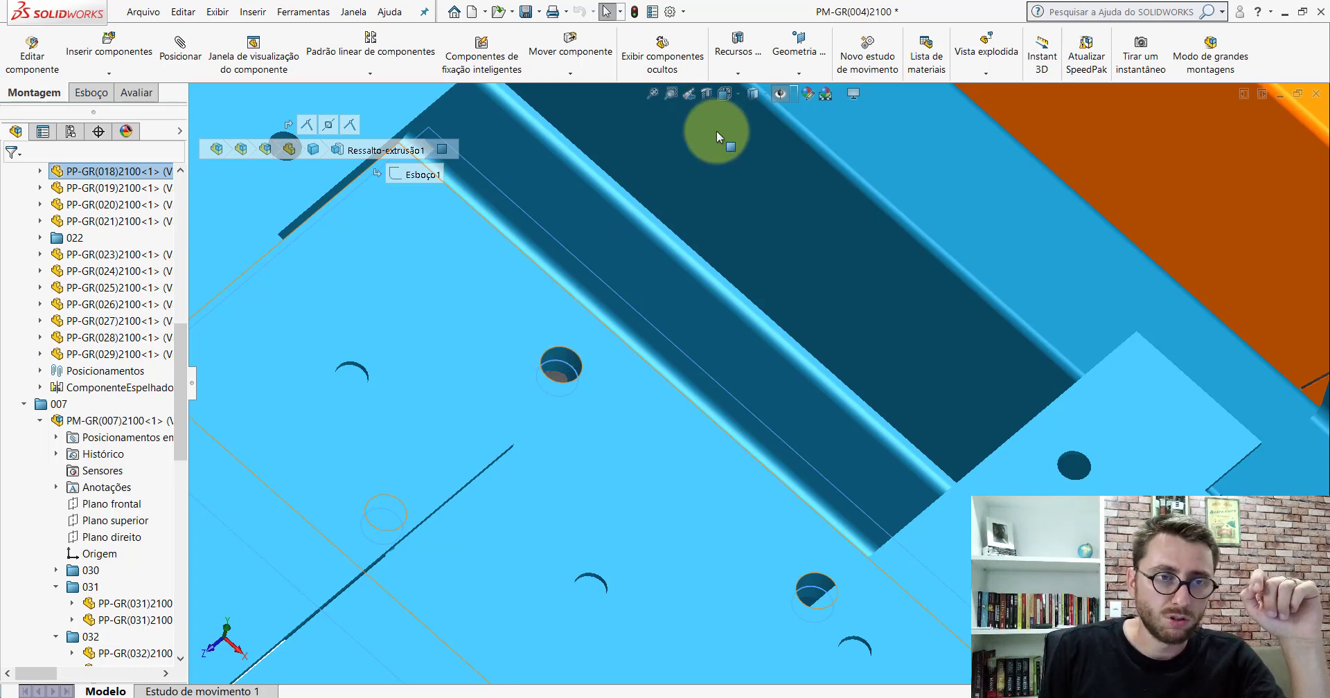
left_click(725, 93)
left_click(765, 177)
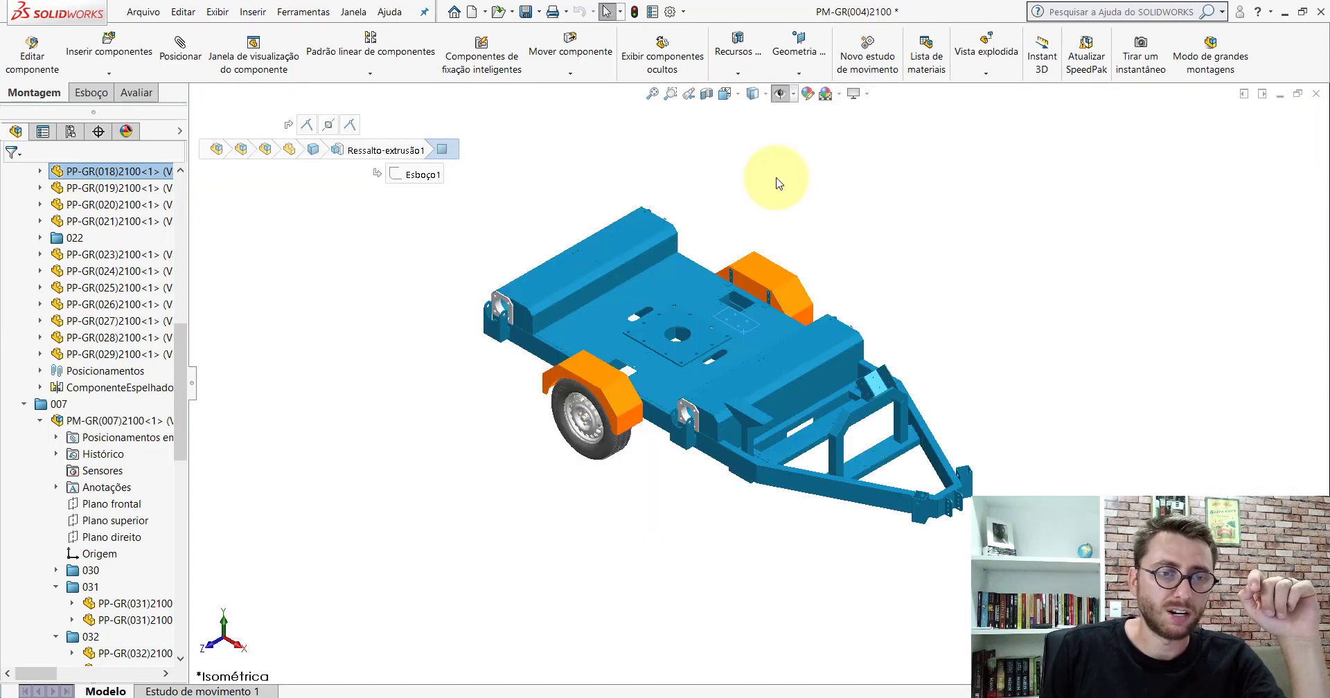
- Collapse the tree to top-level components and check PP-GR(009)2100 in the other assembly
left_click_drag(183, 540, 197, 165)
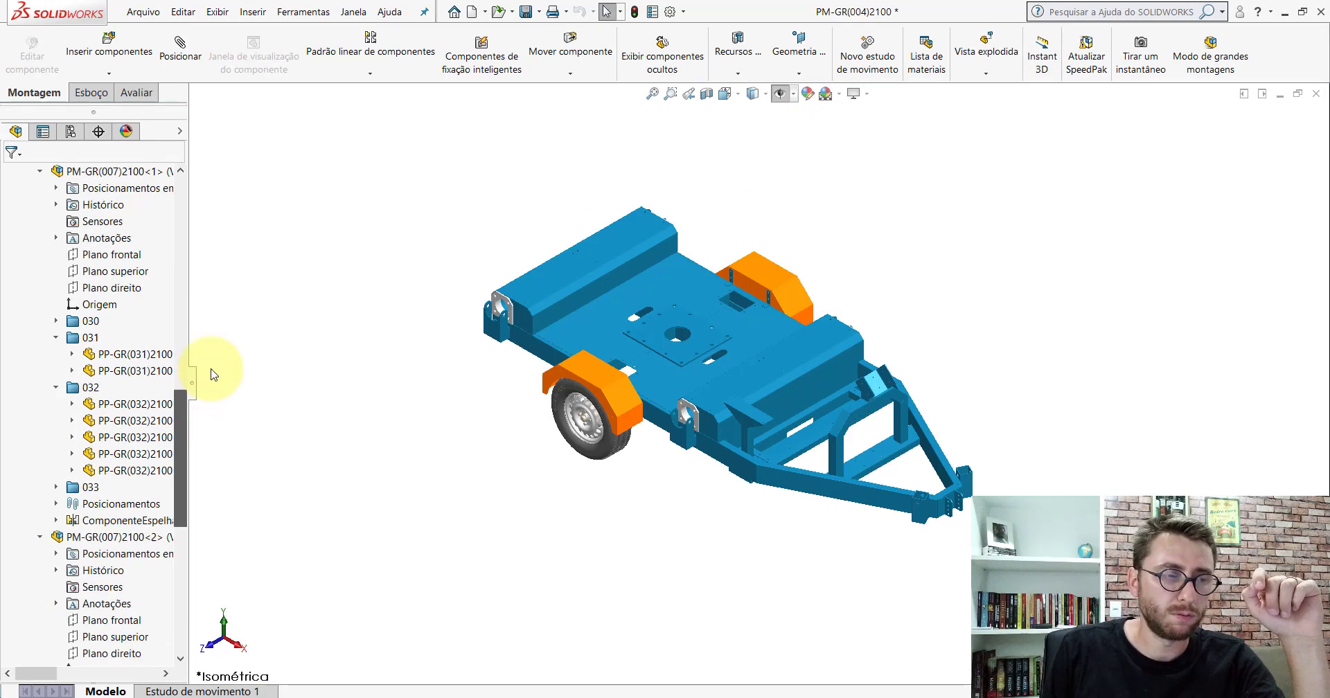
right_click(158, 175)
left_click(219, 555)
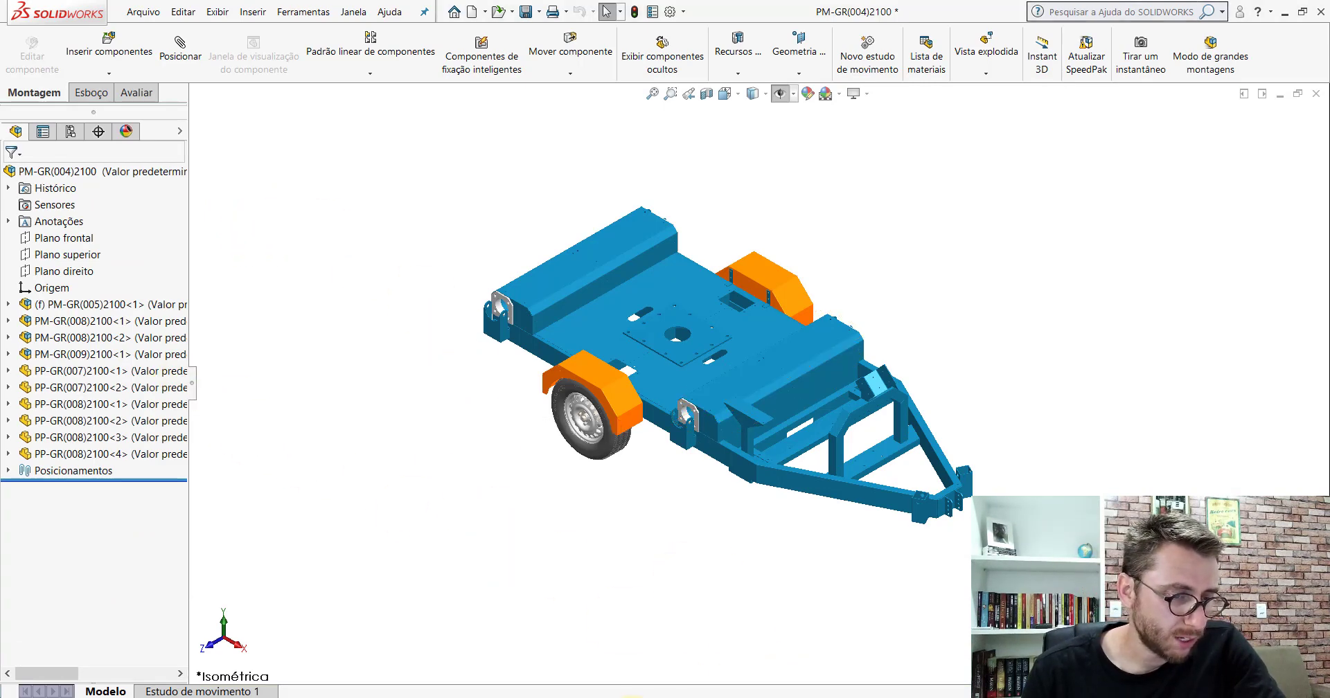
key("ctrl+Tab")
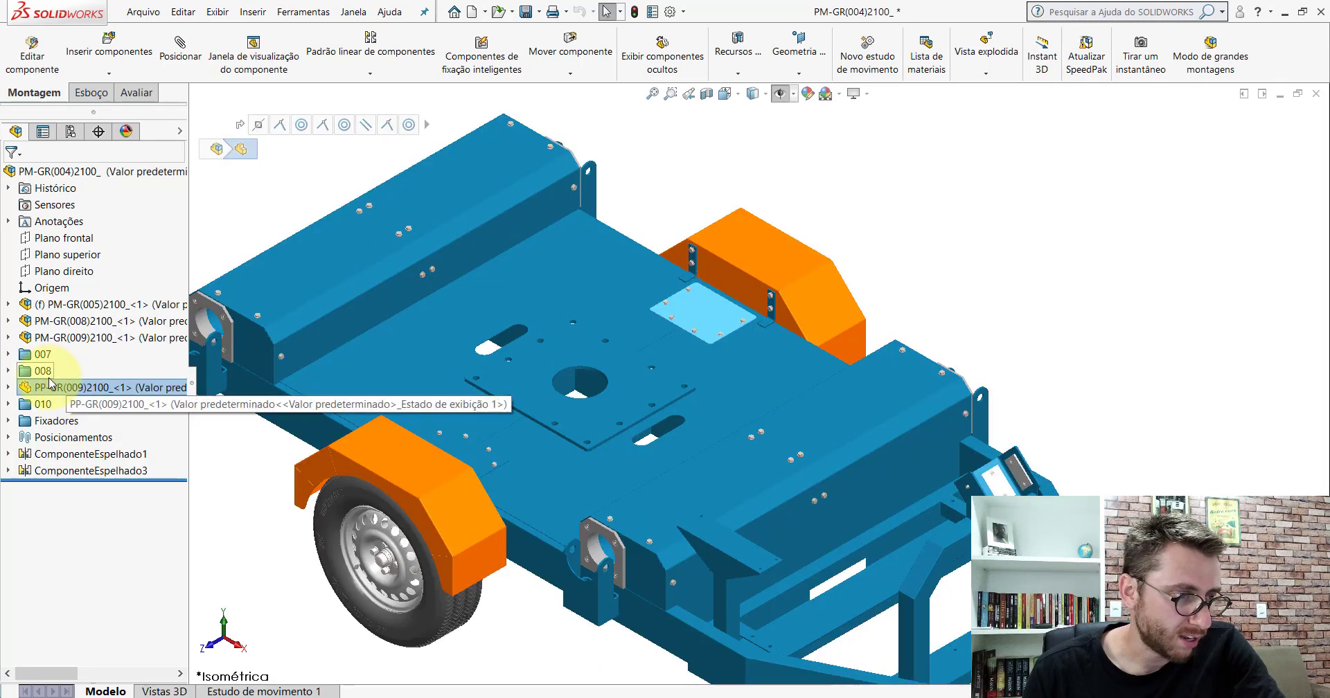
left_click(48, 386)
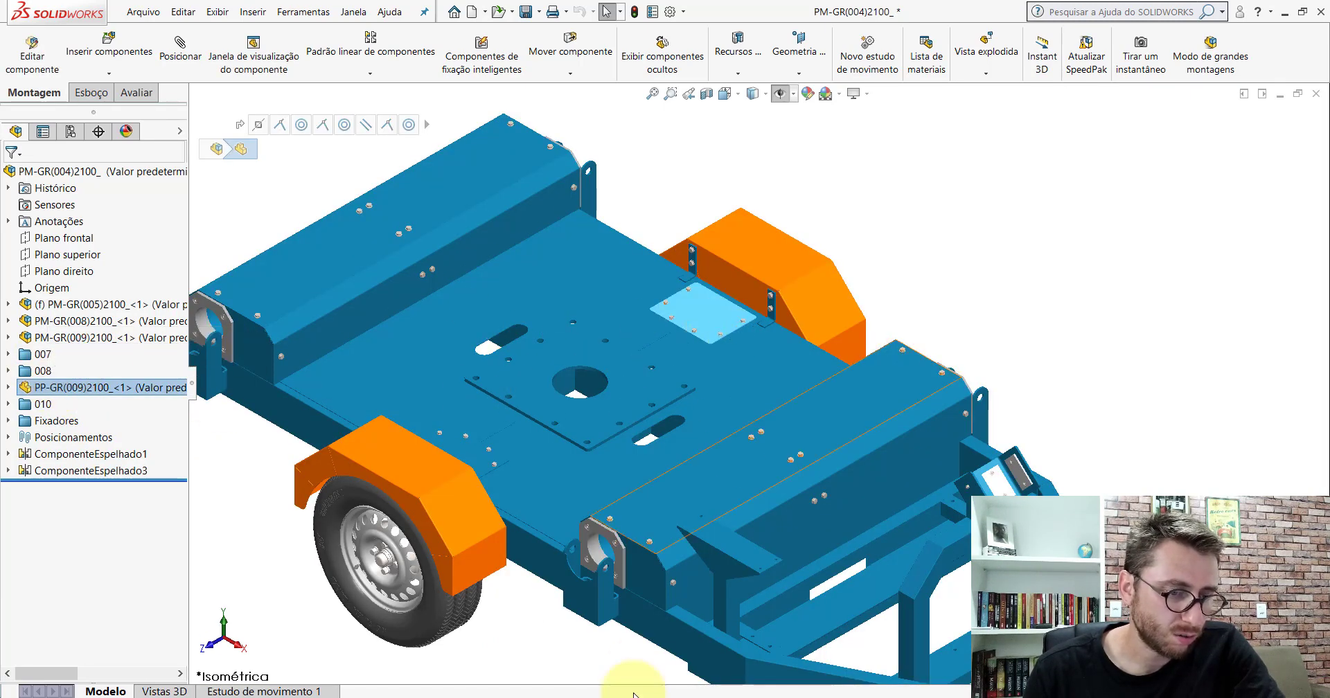
left_click(756, 654)
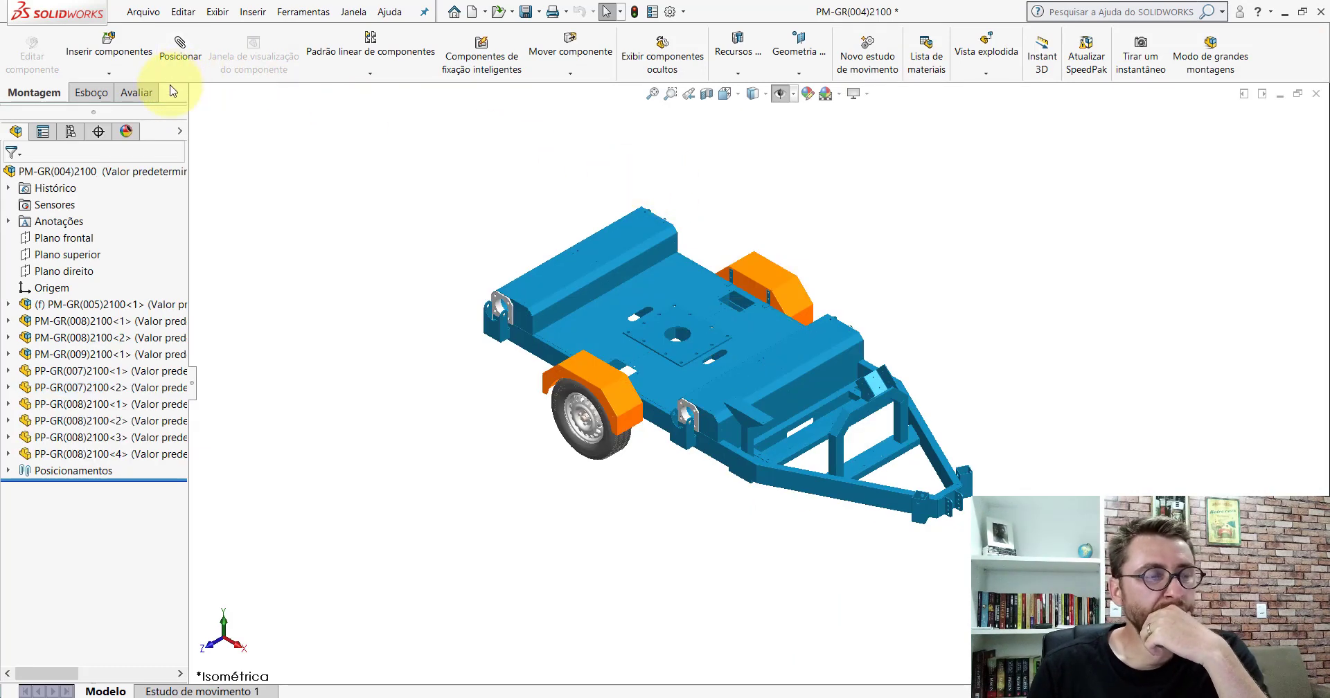
- Insert part PP-GR(009)2100 and place it above the fender bracket
left_click(109, 42)
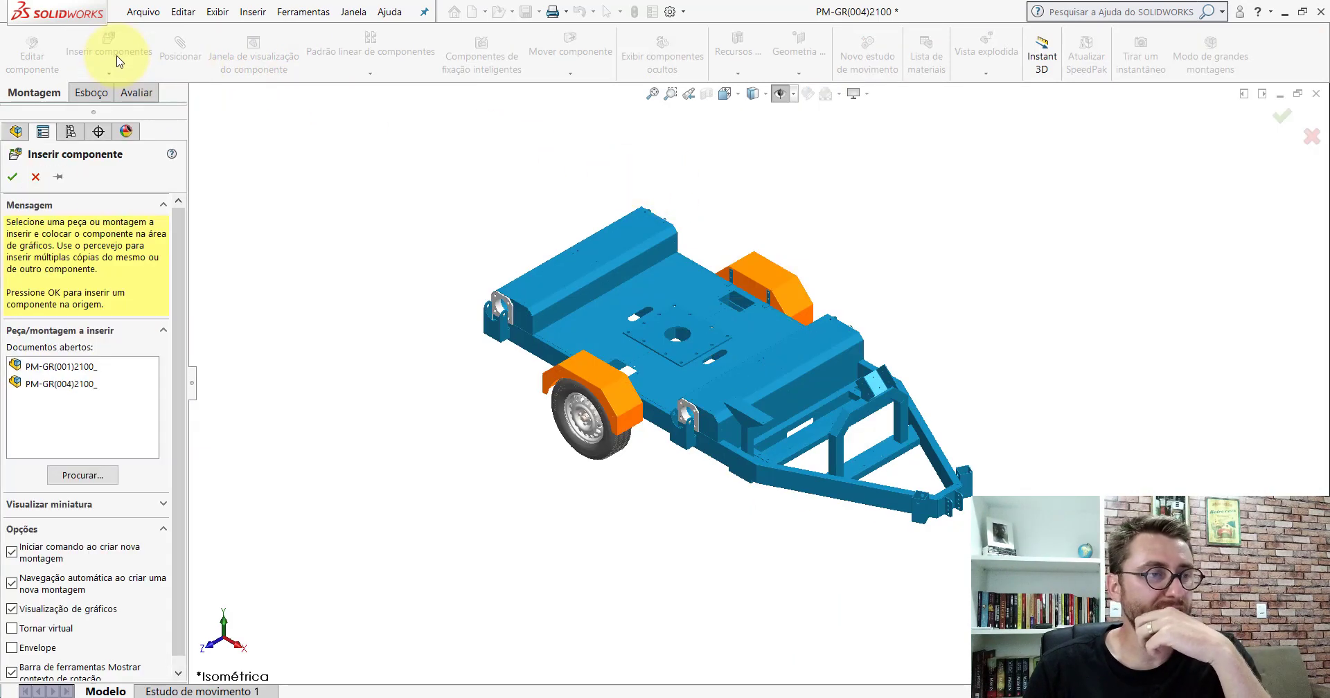
left_click(93, 477)
left_click(839, 471)
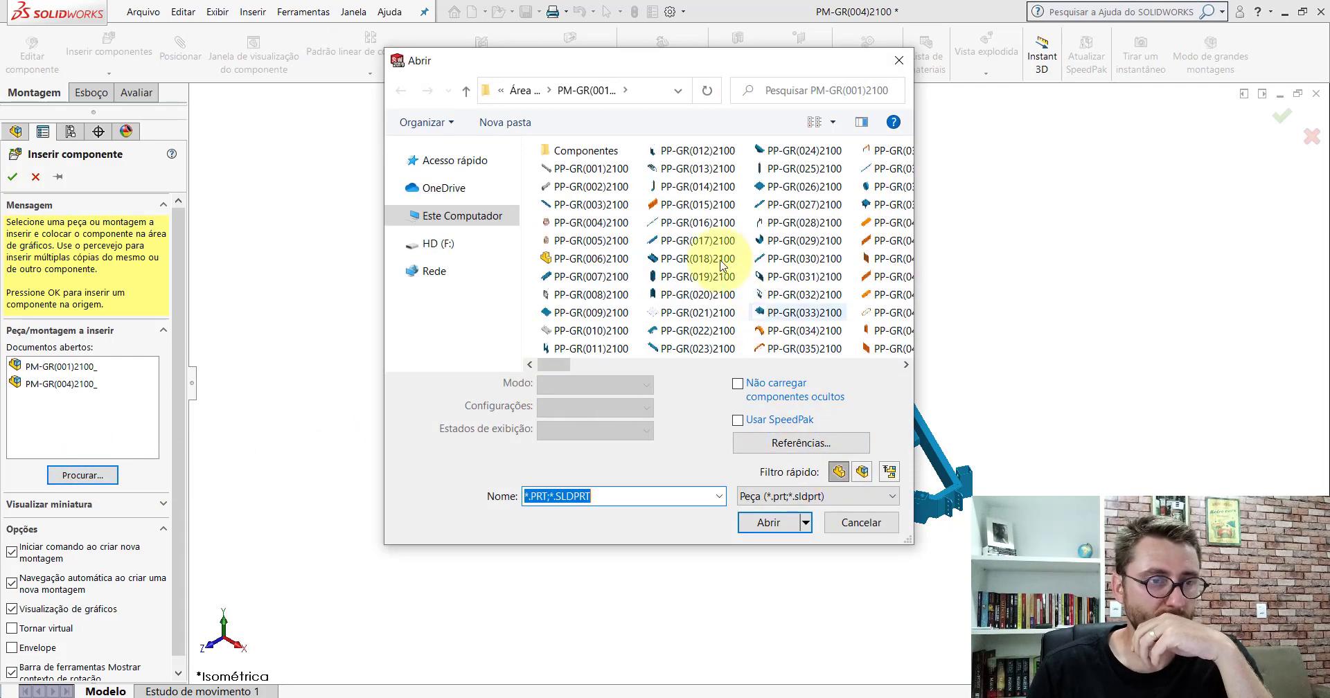
double_click(590, 315)
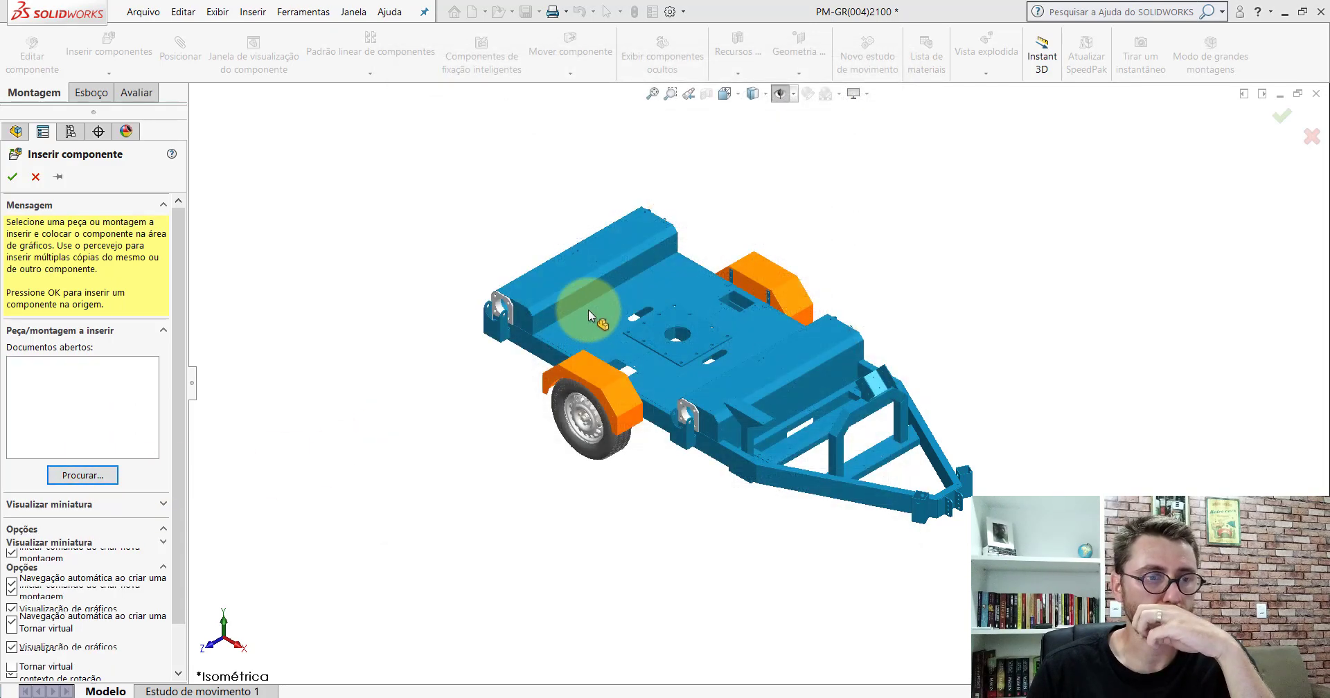
scroll(693, 277, "down", 2)
scroll(721, 242, "down", 5)
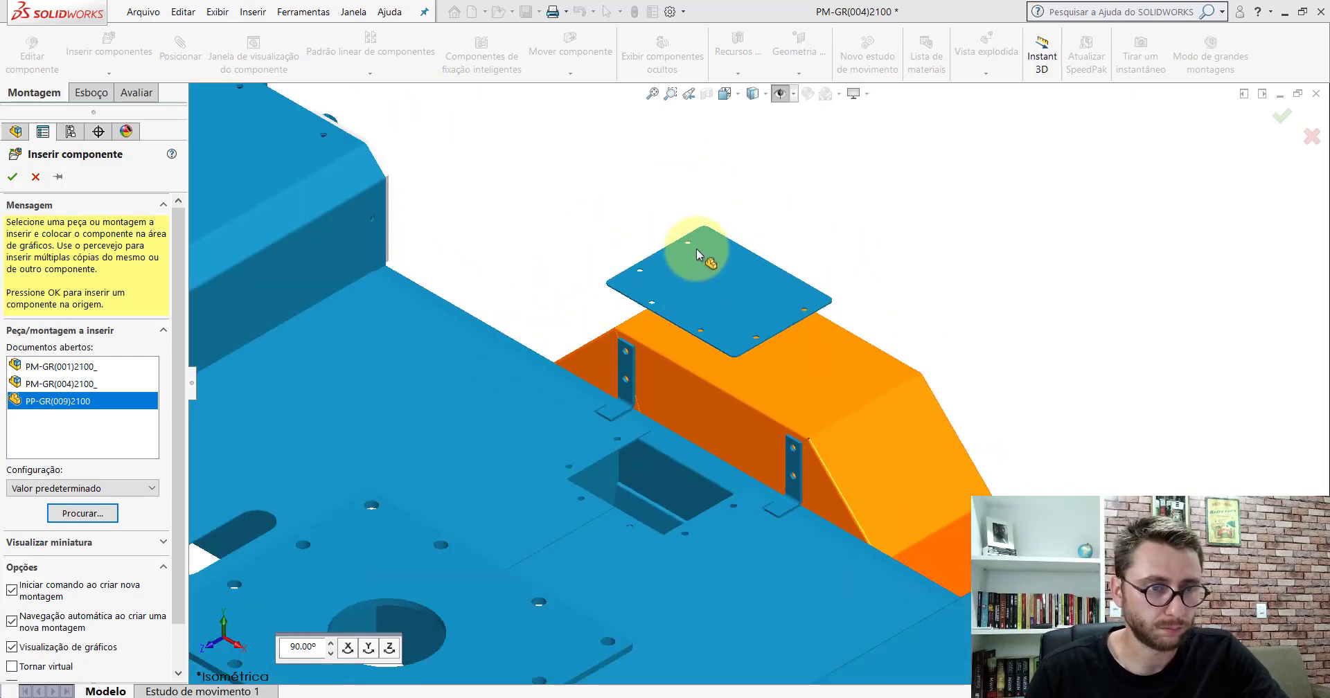
left_click(659, 220)
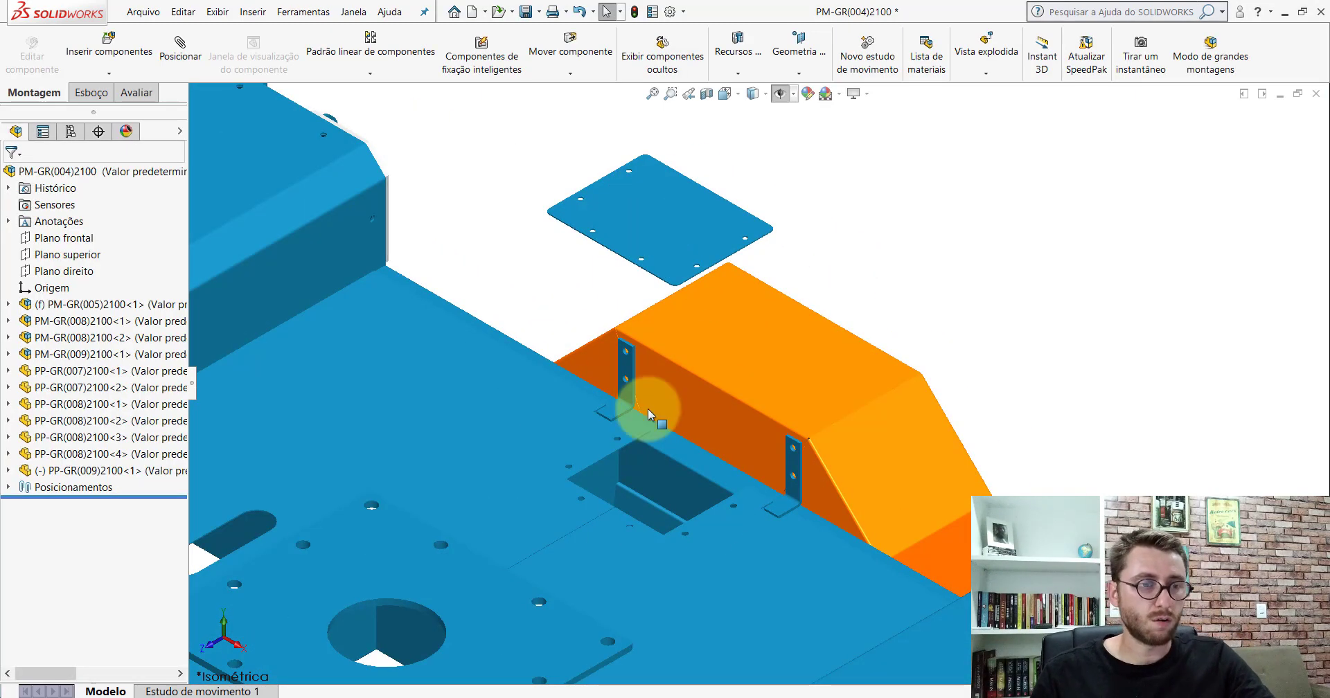
- Isolate the small top plate together with both large PP-GR(022)2100 plates
scroll(732, 503, "up", 1)
scroll(688, 304, "up", 4)
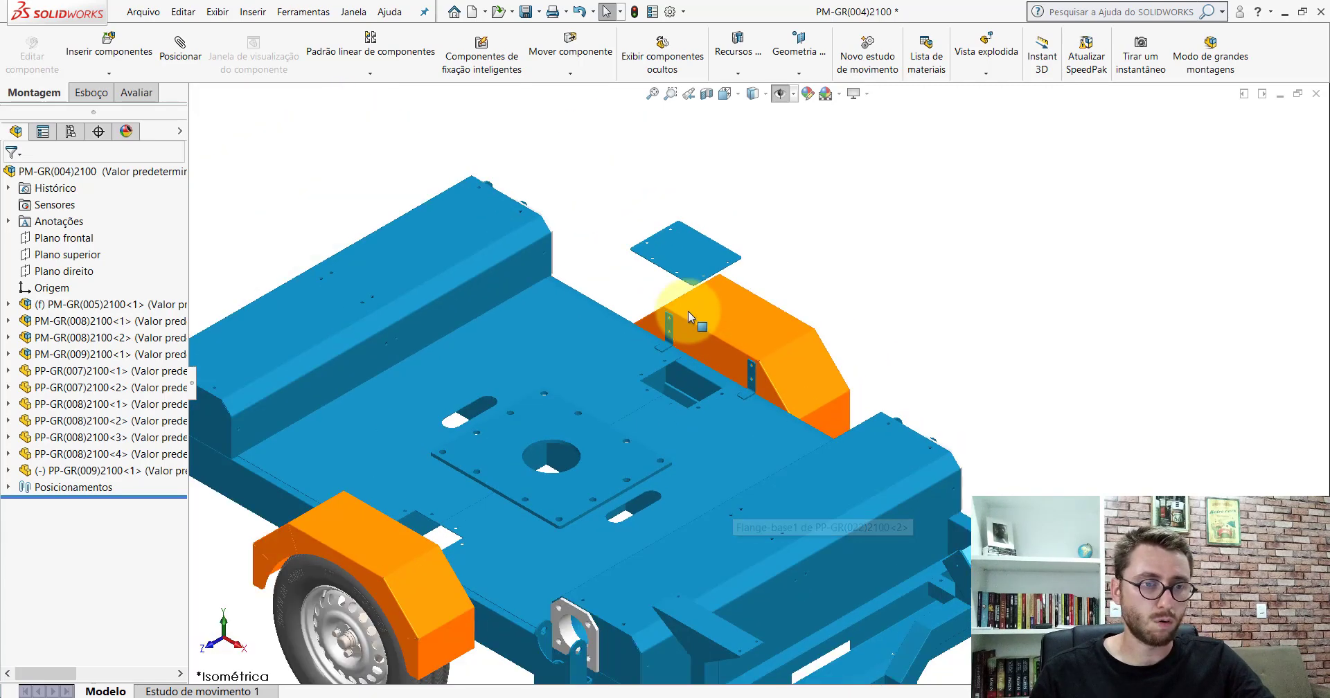
scroll(688, 310, "down", 4)
left_click(676, 198)
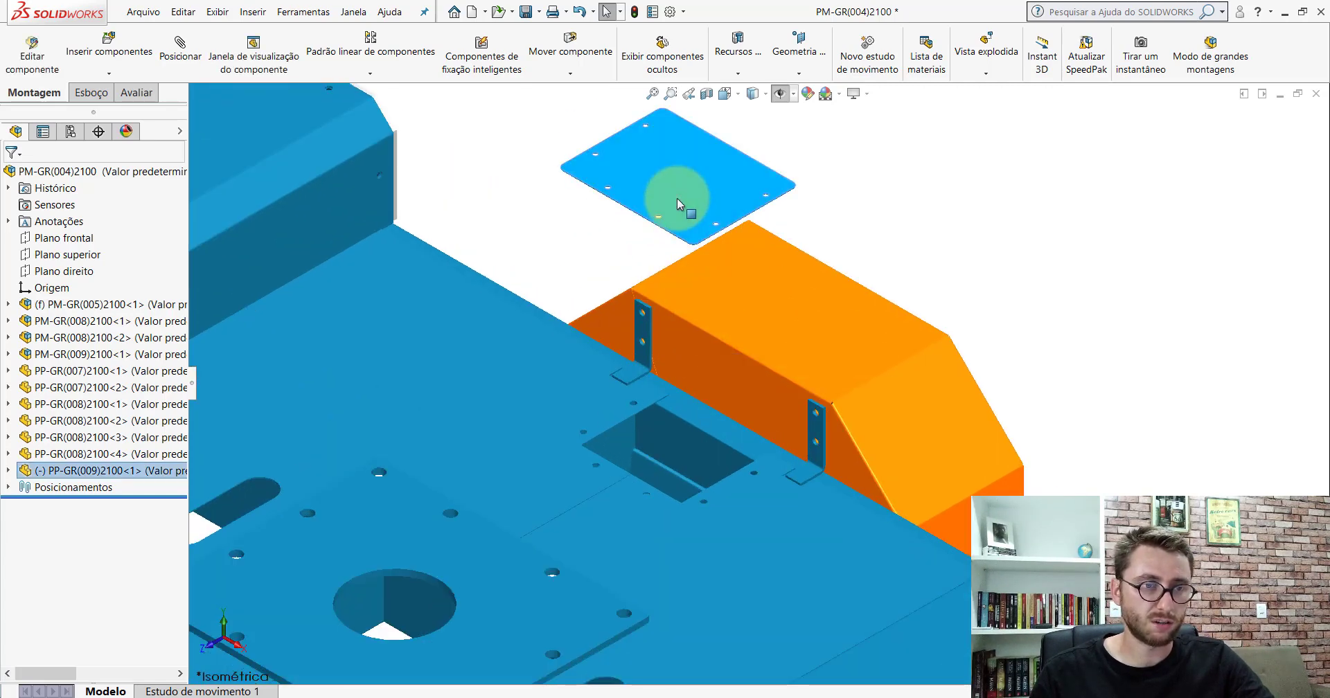
left_click(502, 360, "ctrl")
left_click(787, 526, "ctrl")
scroll(787, 526, "up", 4)
scroll(741, 453, "down", 3)
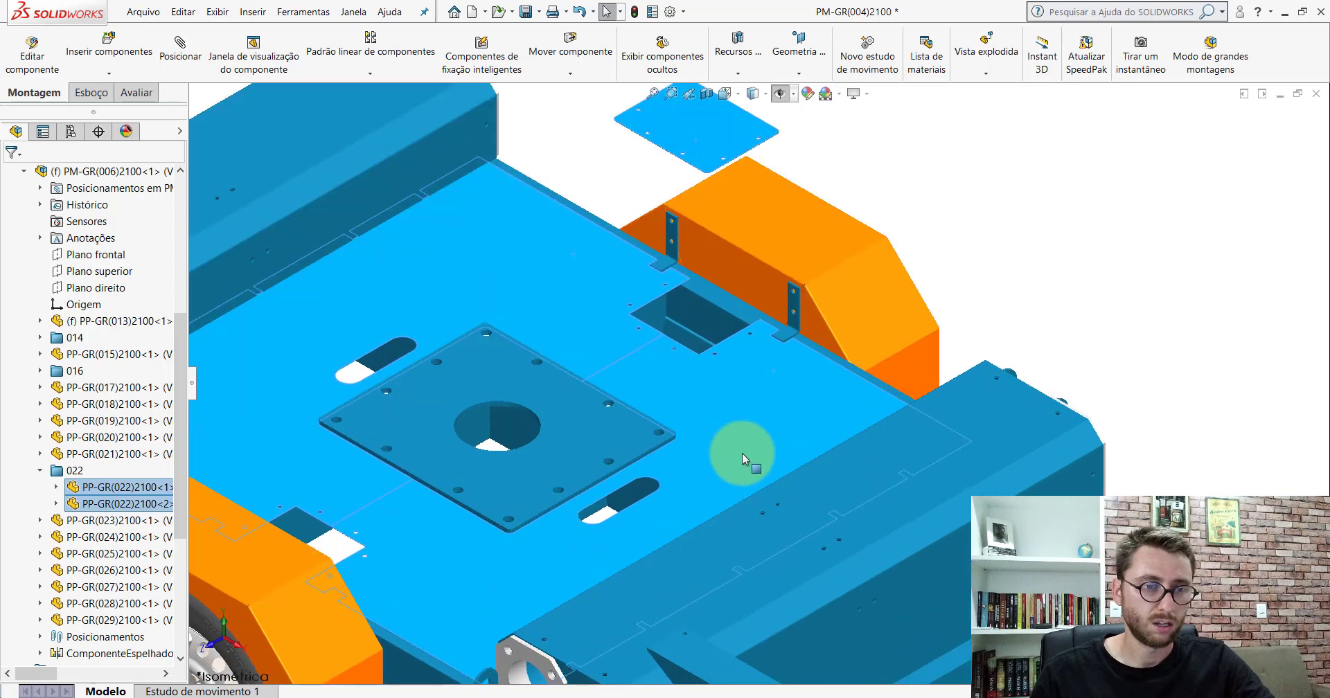
right_click(709, 384)
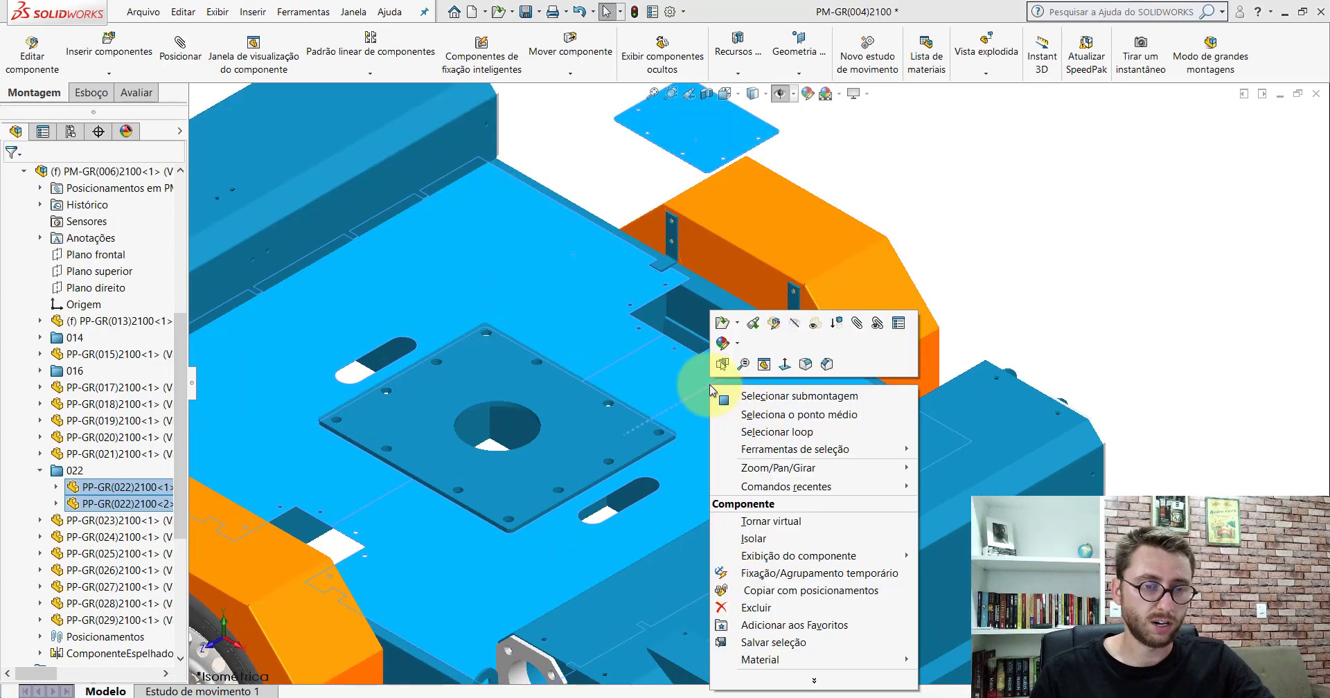
left_click(759, 537)
- Select the central tube, then exit isolation to show the whole trailer
scroll(775, 431, "up", 2)
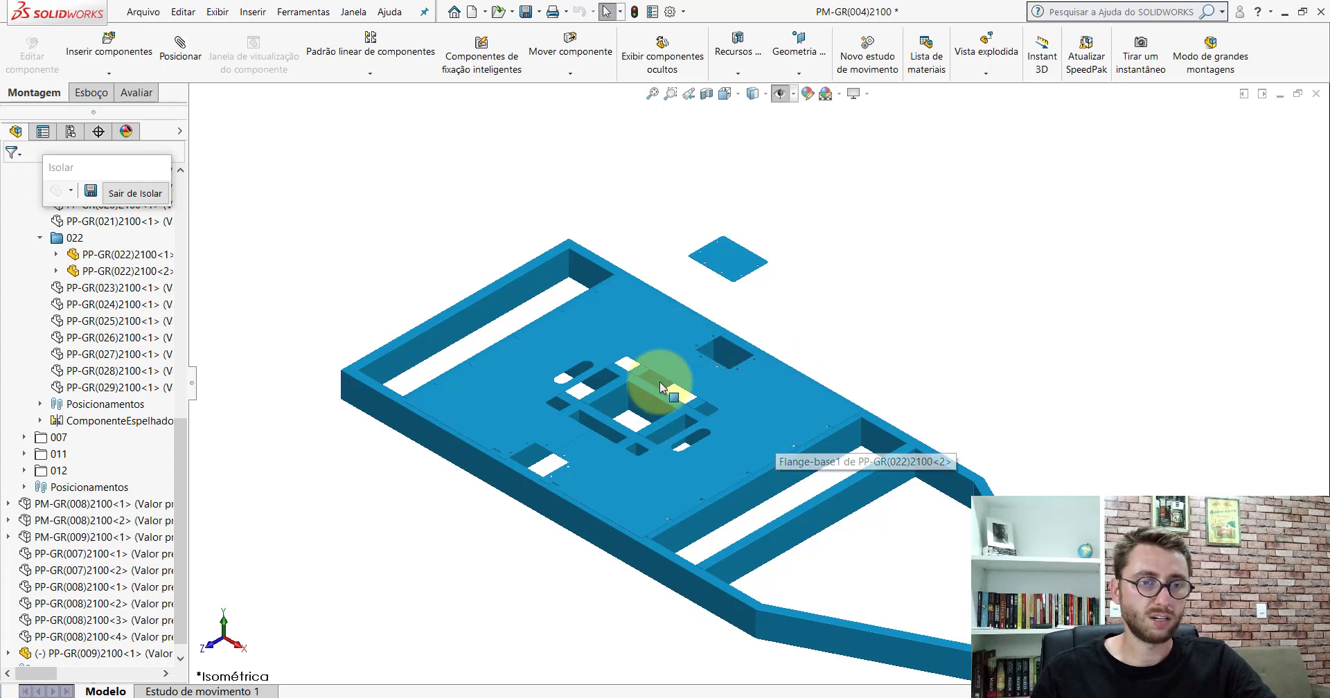
left_click(651, 408)
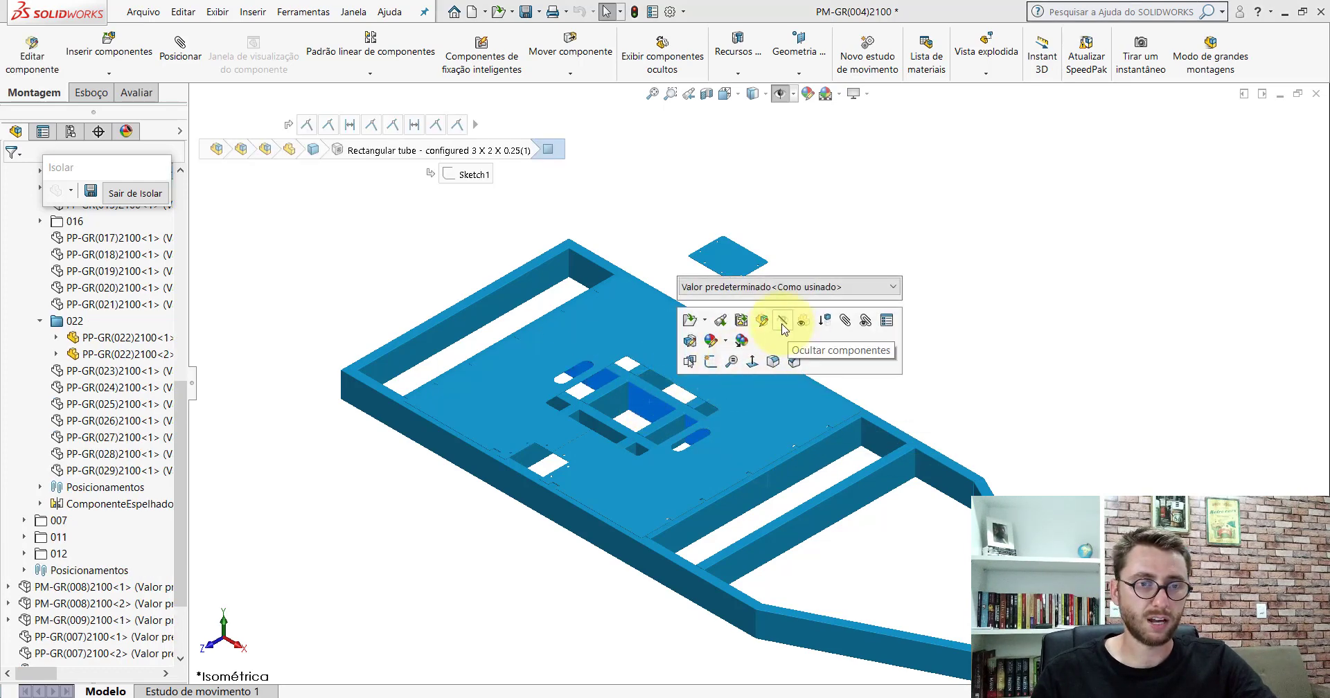
left_click(834, 256)
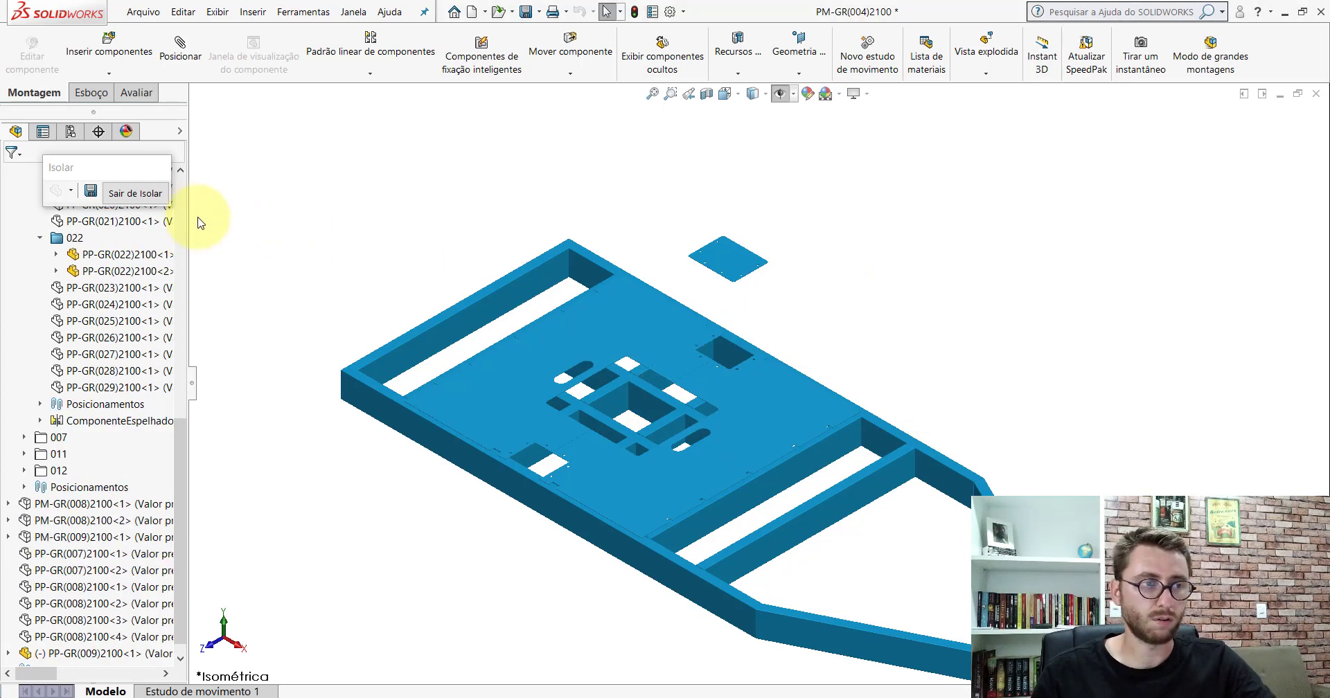
left_click(154, 195)
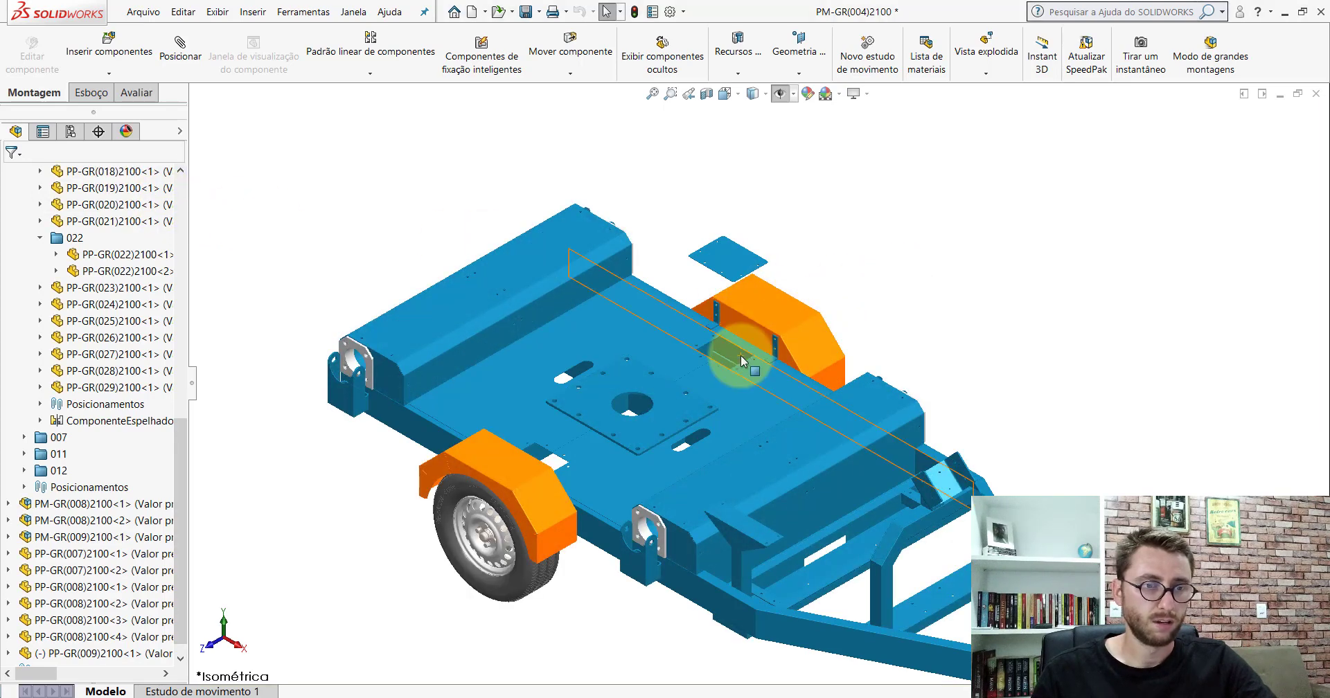
- Reselect both PP-GR(022)2100 plates and PP-GR(009)2100 and isolate them again
scroll(741, 356, "down", 3)
scroll(737, 350, "down", 3)
left_click(621, 318)
left_click(753, 416, "ctrl")
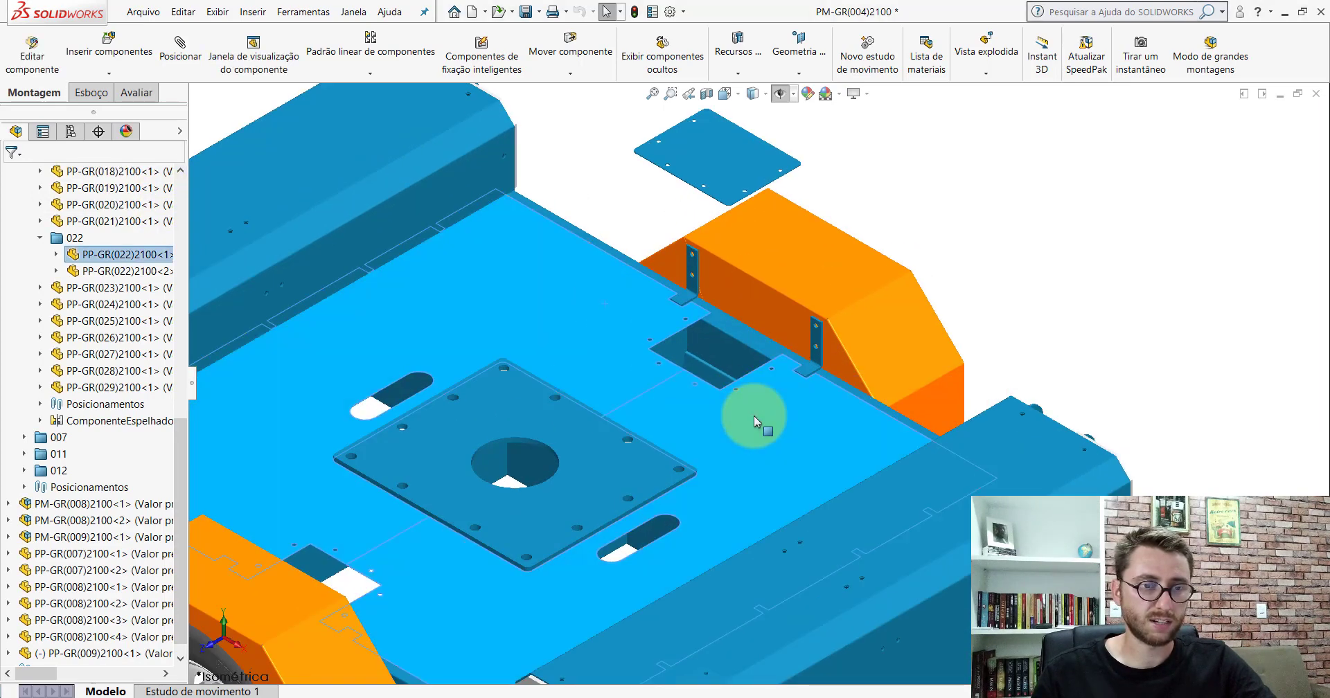
left_click(726, 176, "ctrl")
right_click(726, 175)
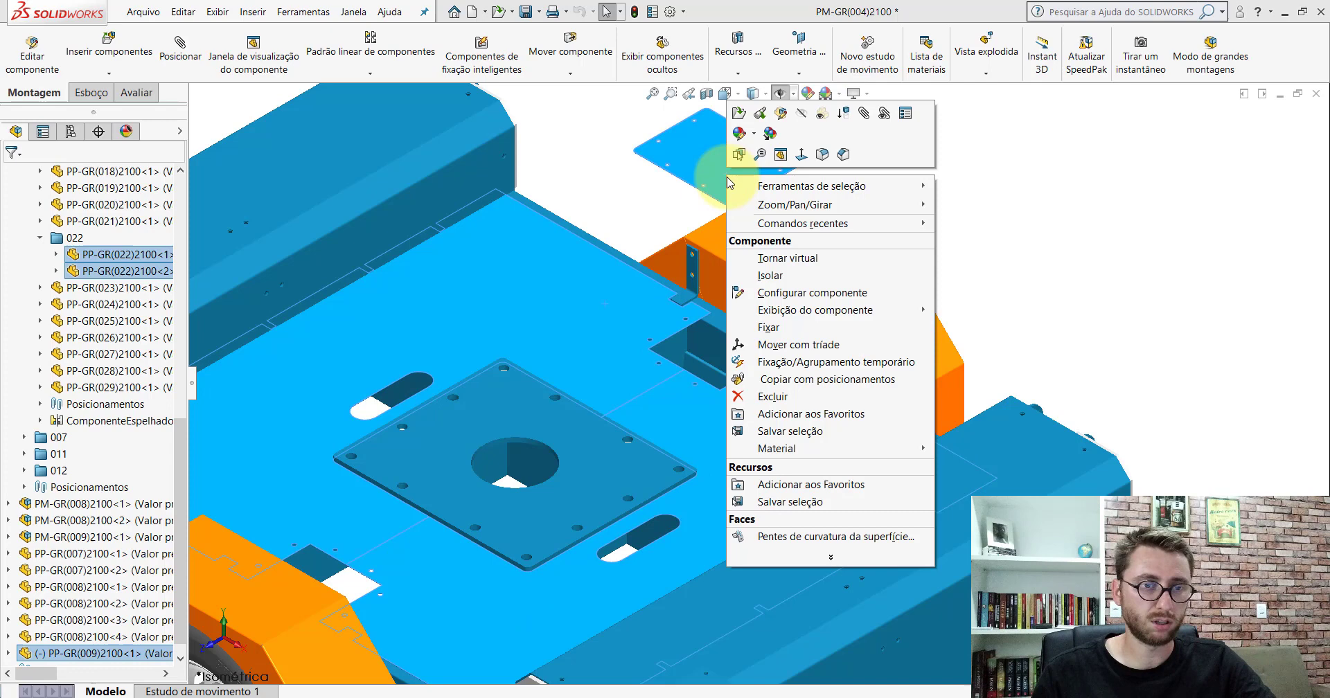
left_click(770, 275)
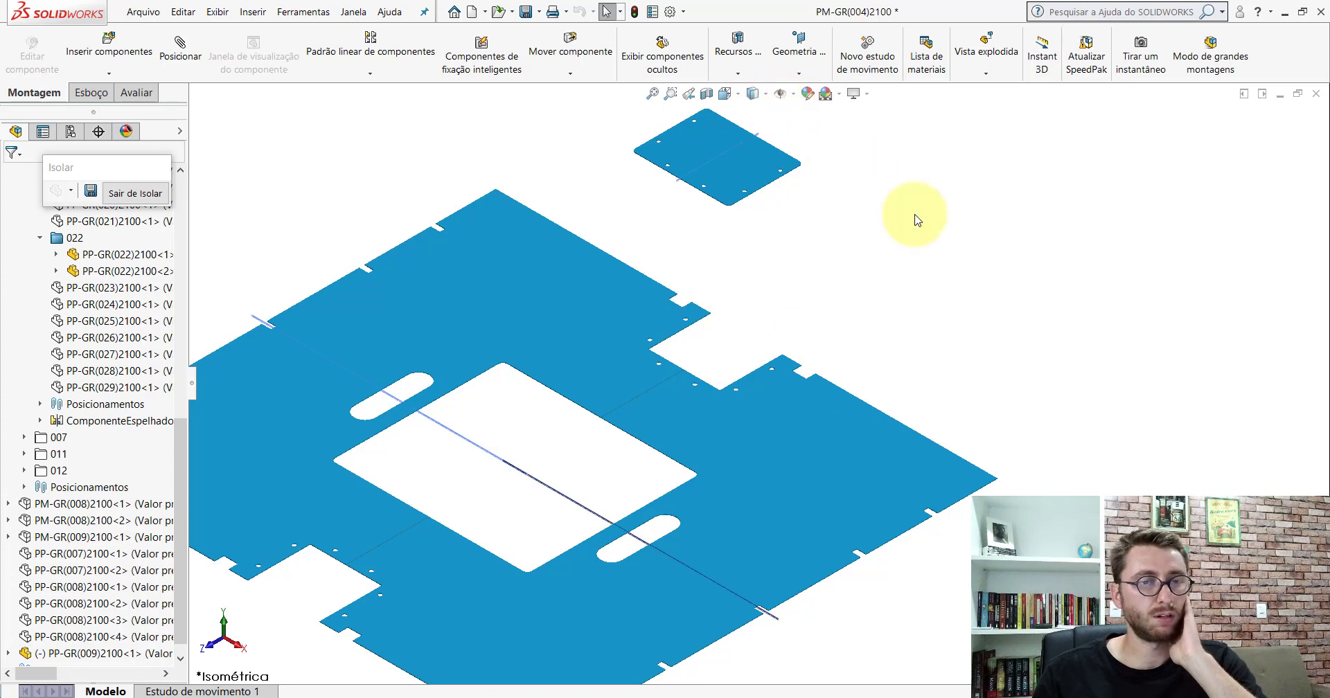
- Mate the large plate's face coincident with the small plate's face
left_click(196, 48)
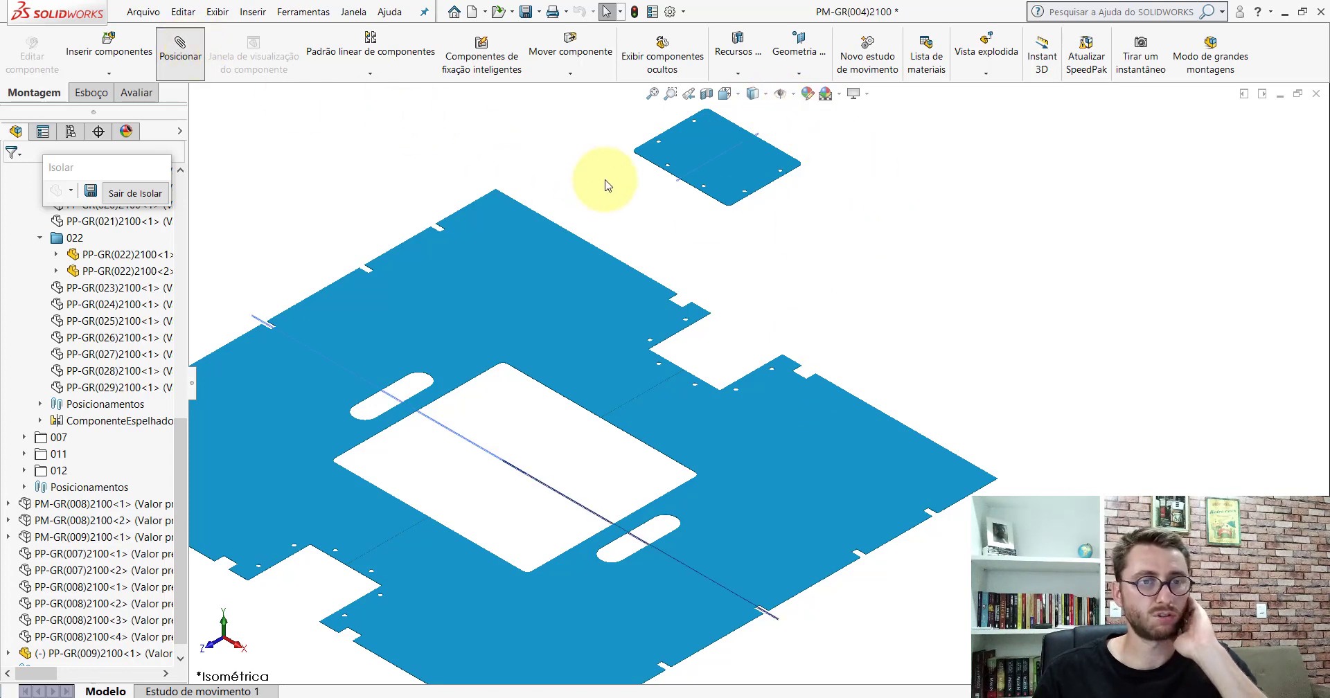
left_click(770, 398)
middle_click_drag(779, 439, 755, 249)
scroll(799, 425, "down", 3)
scroll(814, 447, "down", 3)
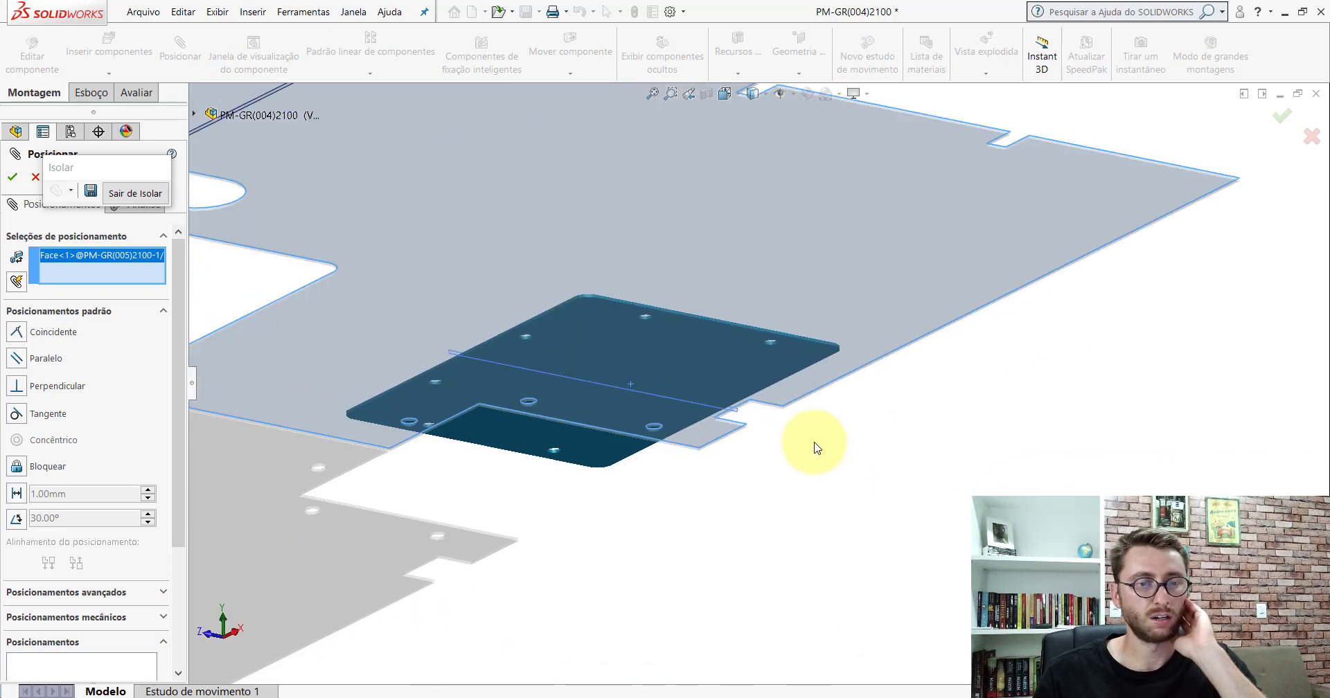
left_click(692, 364)
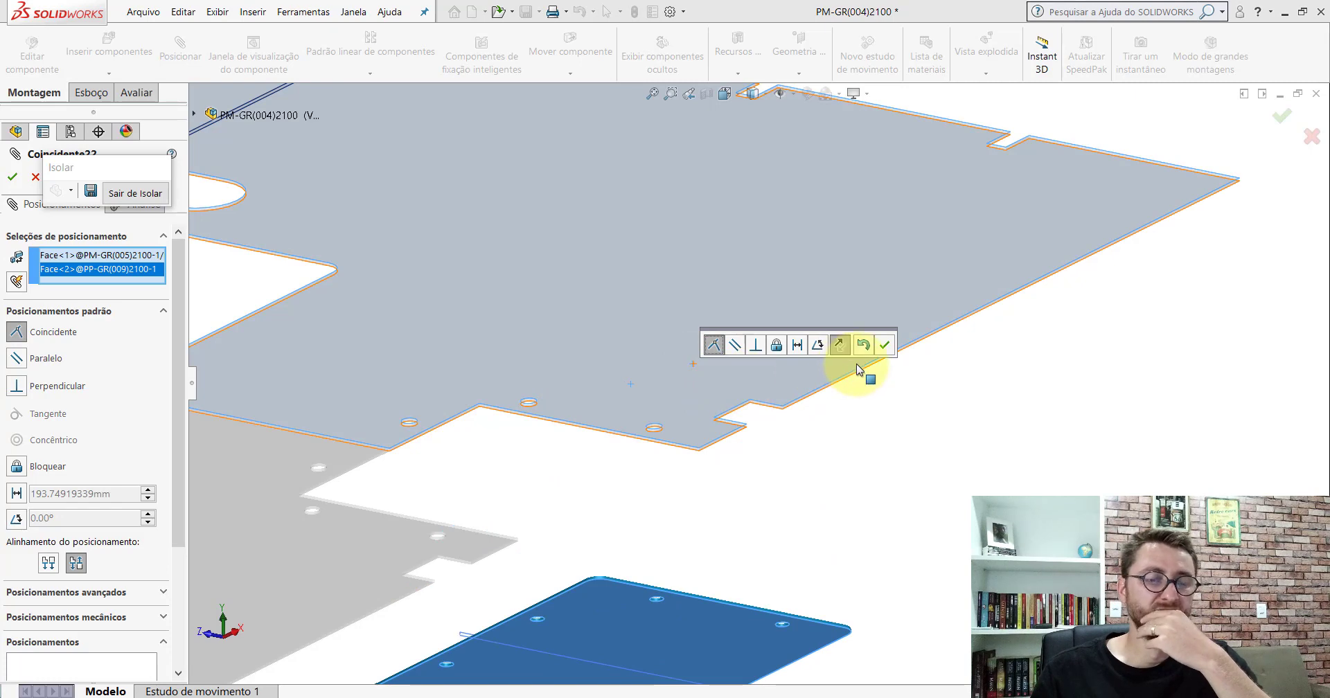
left_click(886, 346)
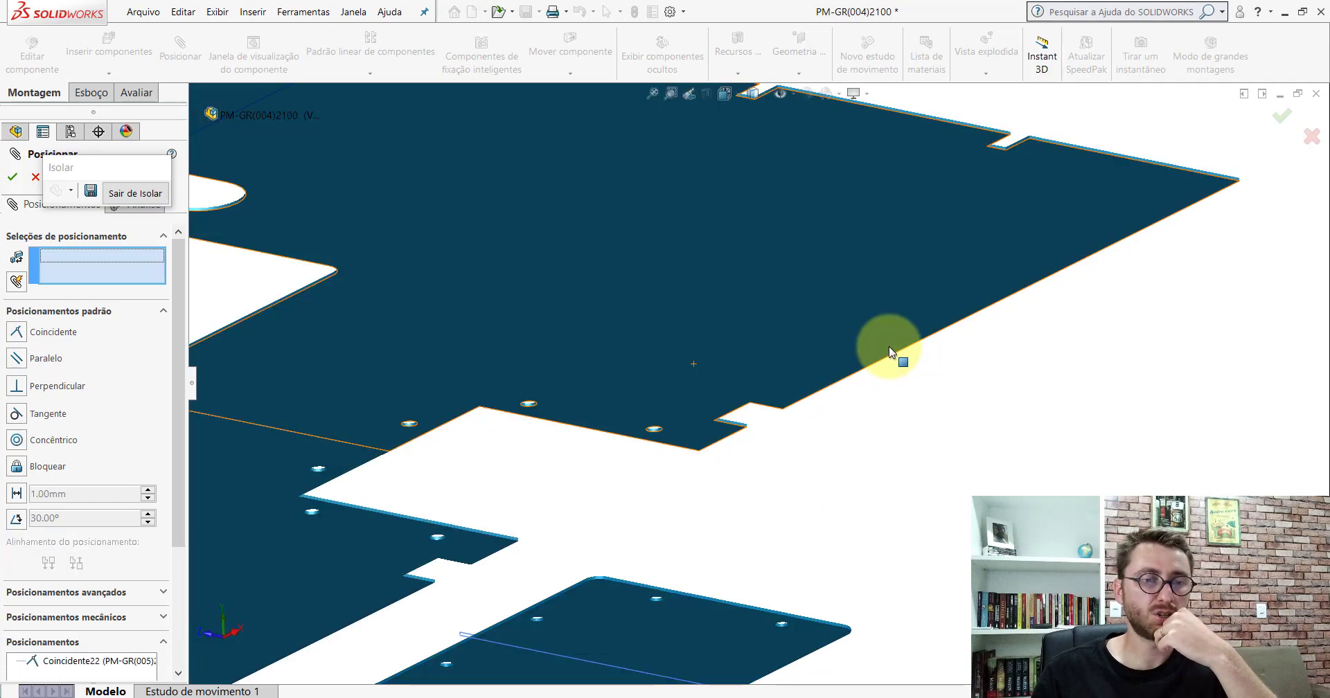
- Start a symmetric mate using the small plate's Right Plane
scroll(822, 333, "up", 5)
mouse_move(823, 332)
middle_mouse_down()
mouse_move(820, 470)
mouse_move(741, 344)
middle_mouse_up()
scroll(741, 344, "down", 5)
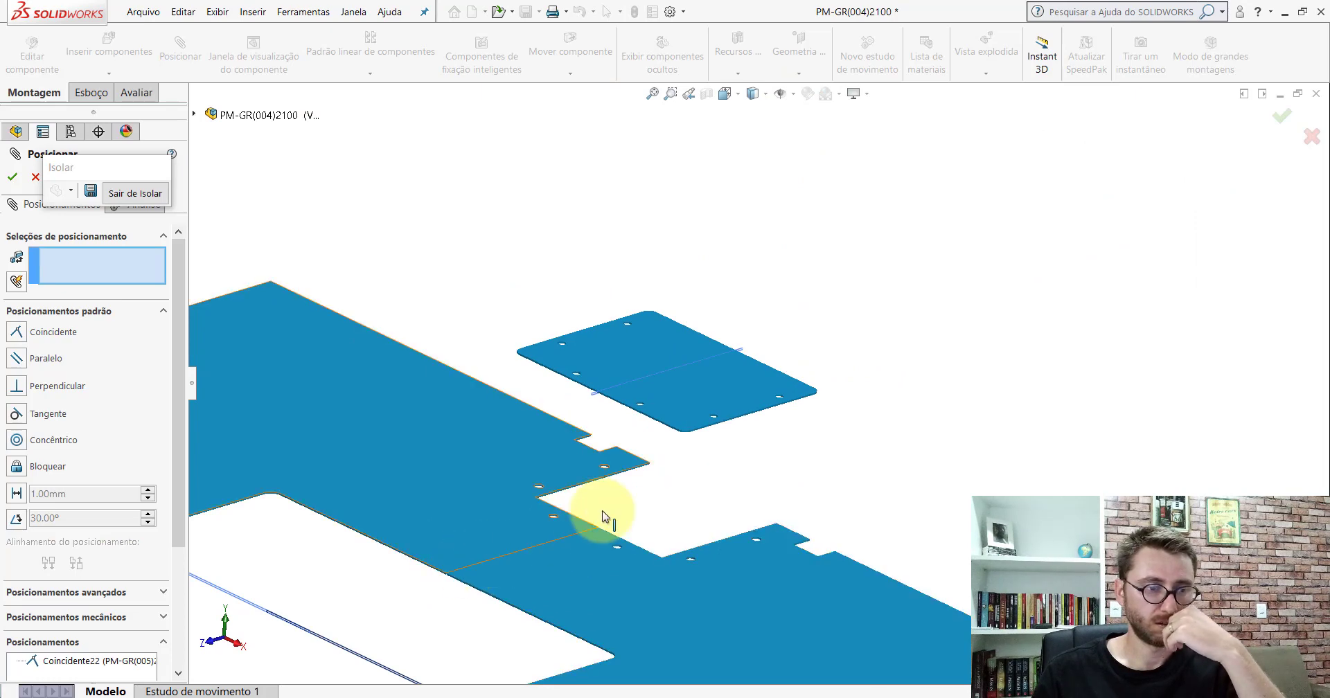
scroll(674, 483, "up", 3)
scroll(691, 465, "up", 2)
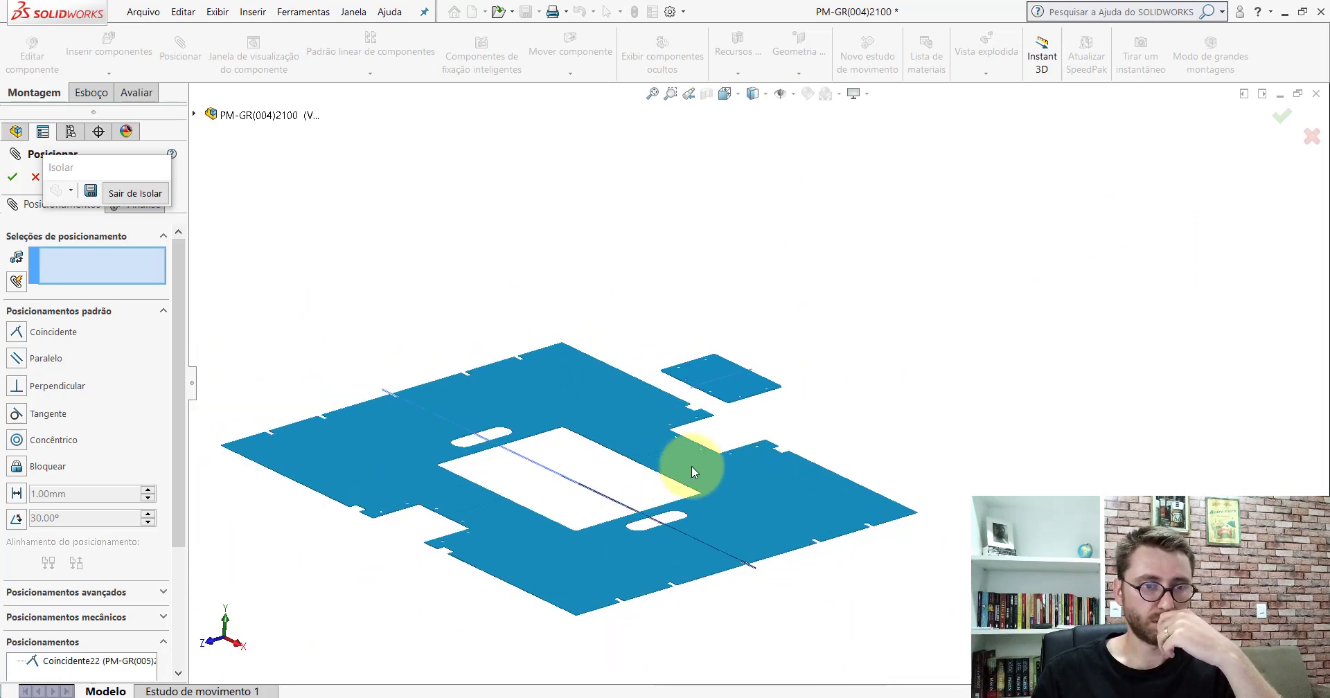
left_click(93, 313)
left_click(83, 332)
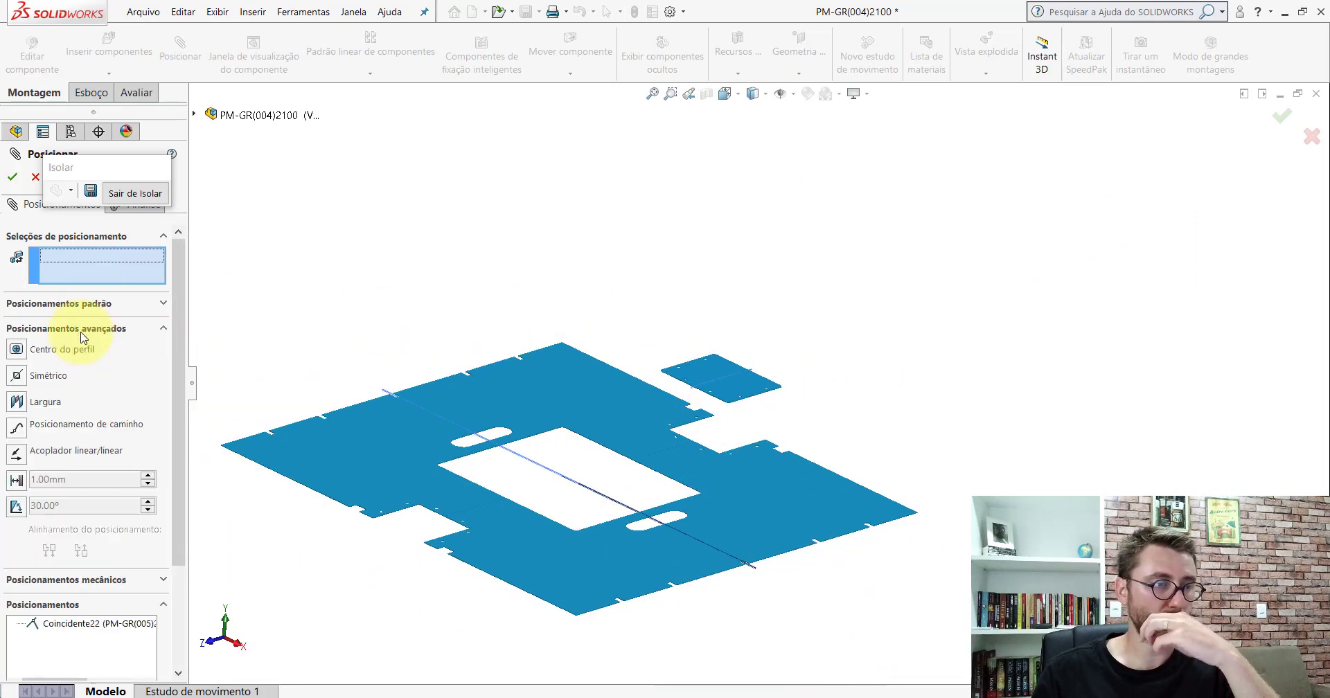
left_click(22, 376)
scroll(644, 406, "down", 5)
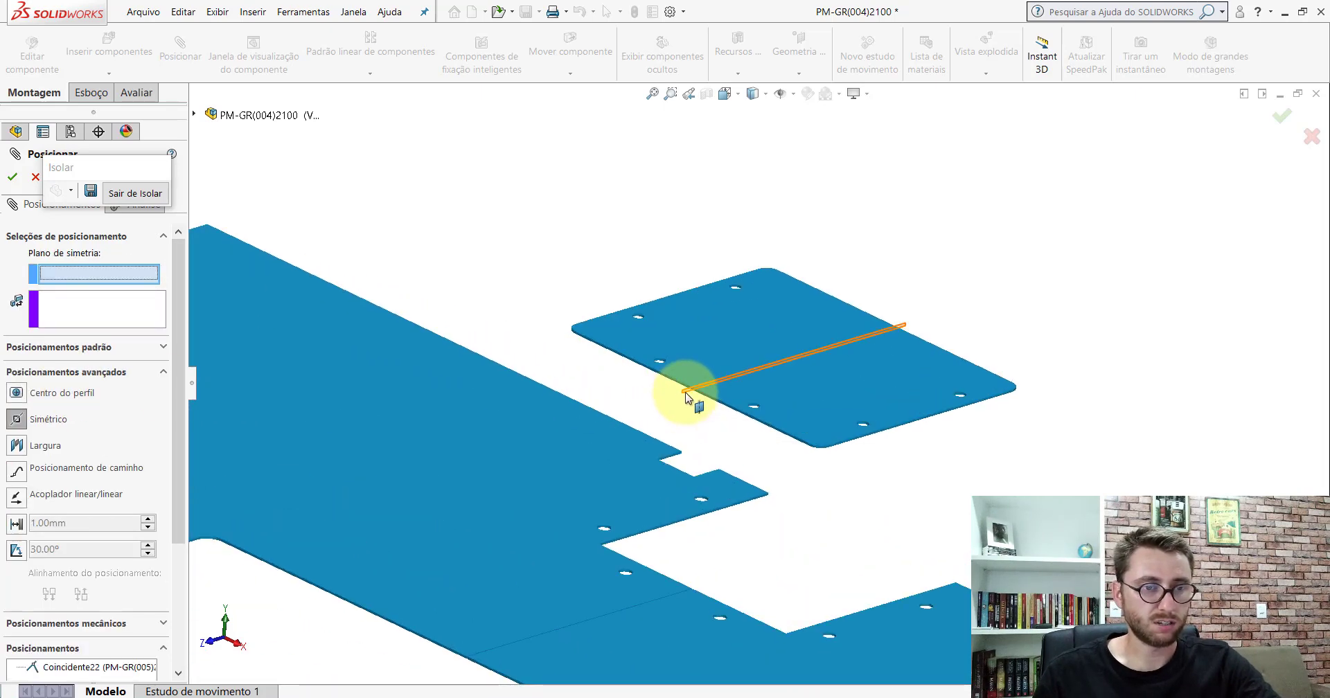
left_click(684, 394)
- Pick the opening's two opposite side faces as symmetry references and check the centring
scroll(672, 457, "up", 3)
scroll(615, 419, "down", 3)
scroll(615, 371, "down", 3)
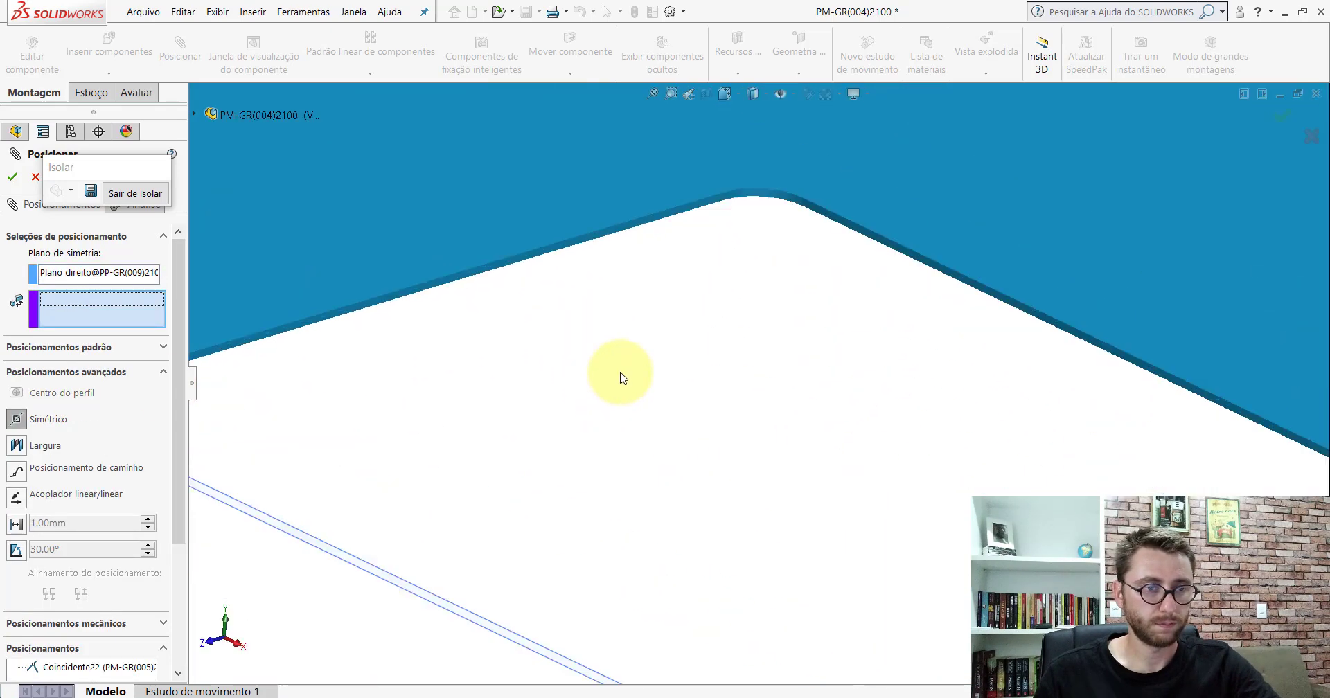
scroll(600, 310, "down", 1)
left_click(511, 236)
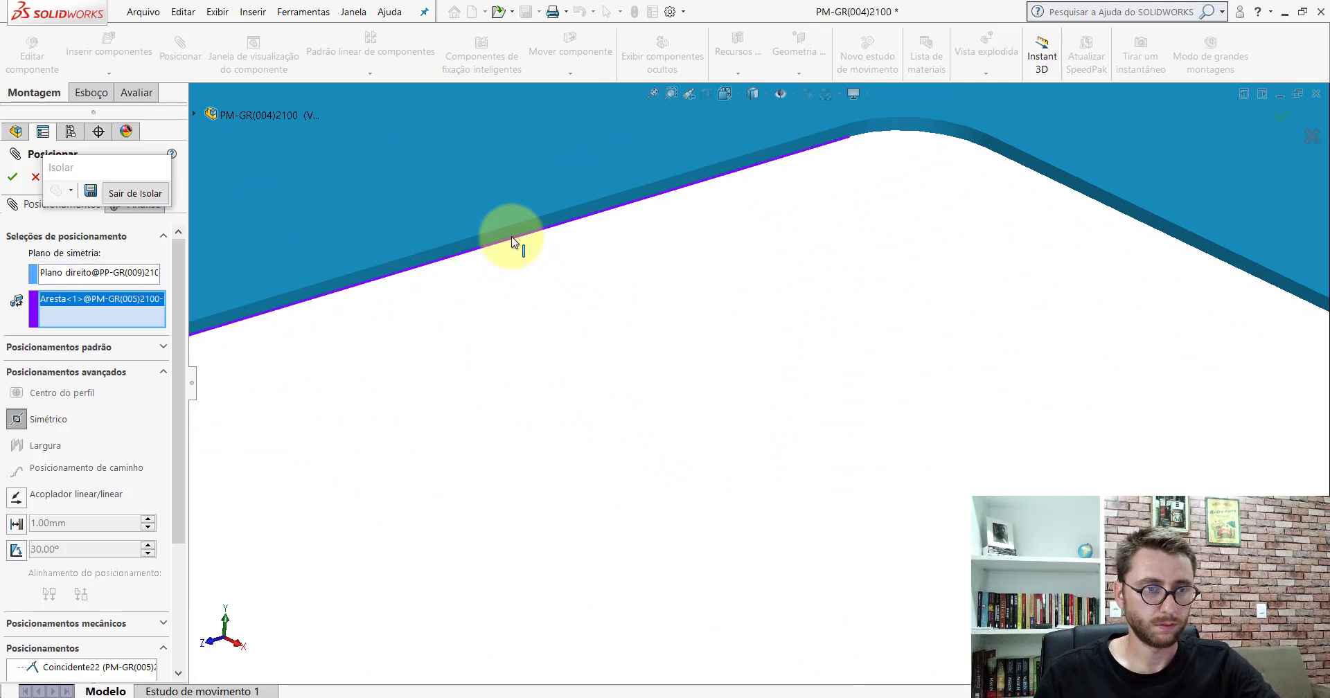
left_click(510, 238)
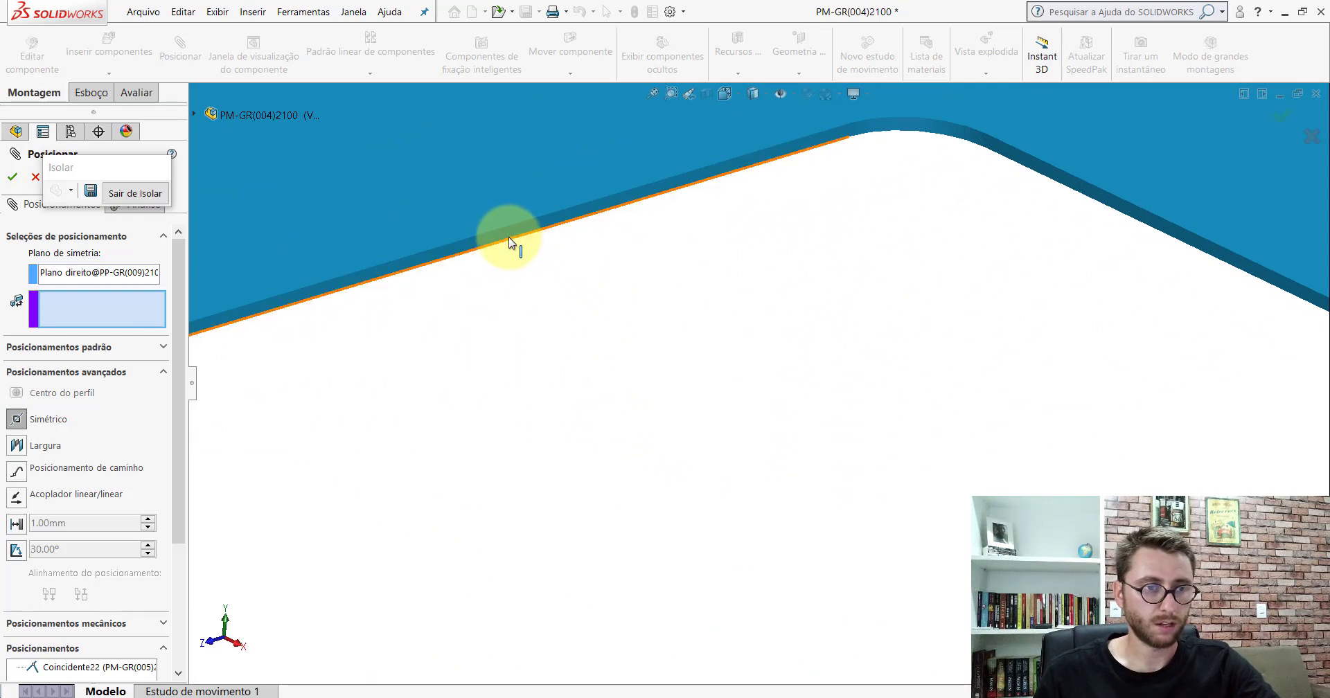
left_click(509, 239)
left_click(508, 238)
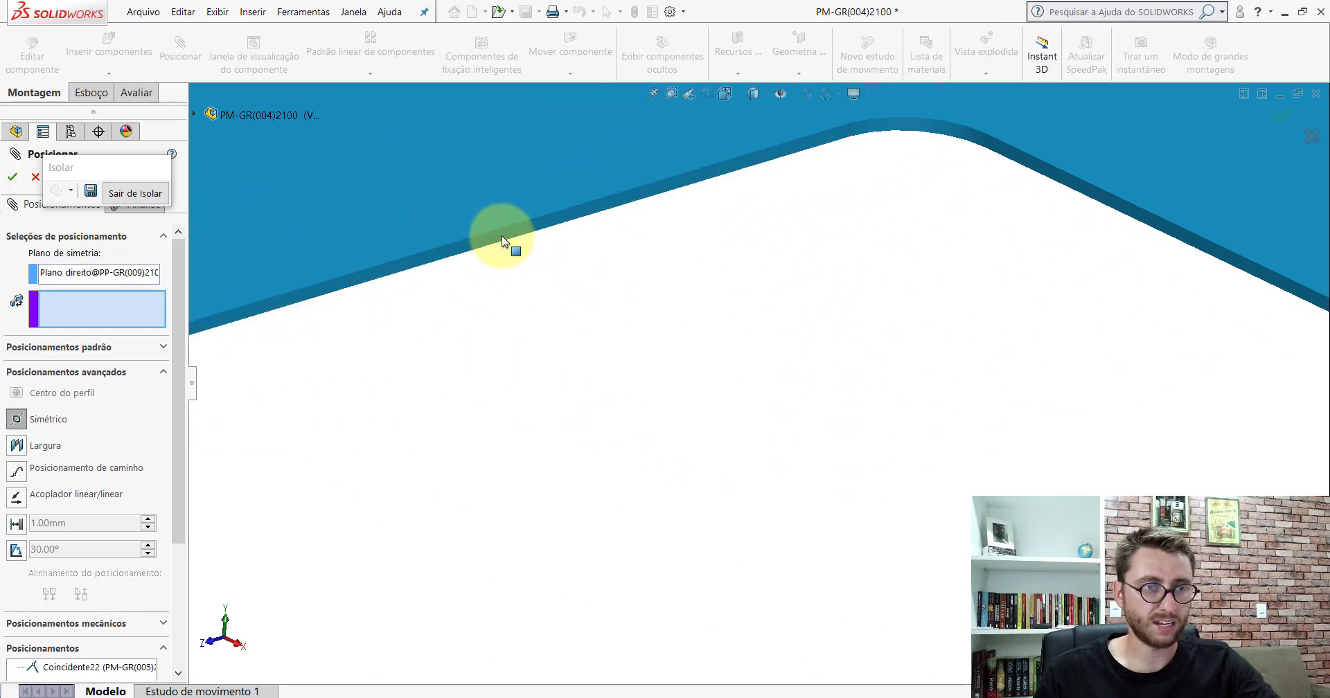
left_click(502, 237)
scroll(683, 340, "up", 5)
scroll(683, 339, "up", 5)
scroll(741, 356, "up", 3)
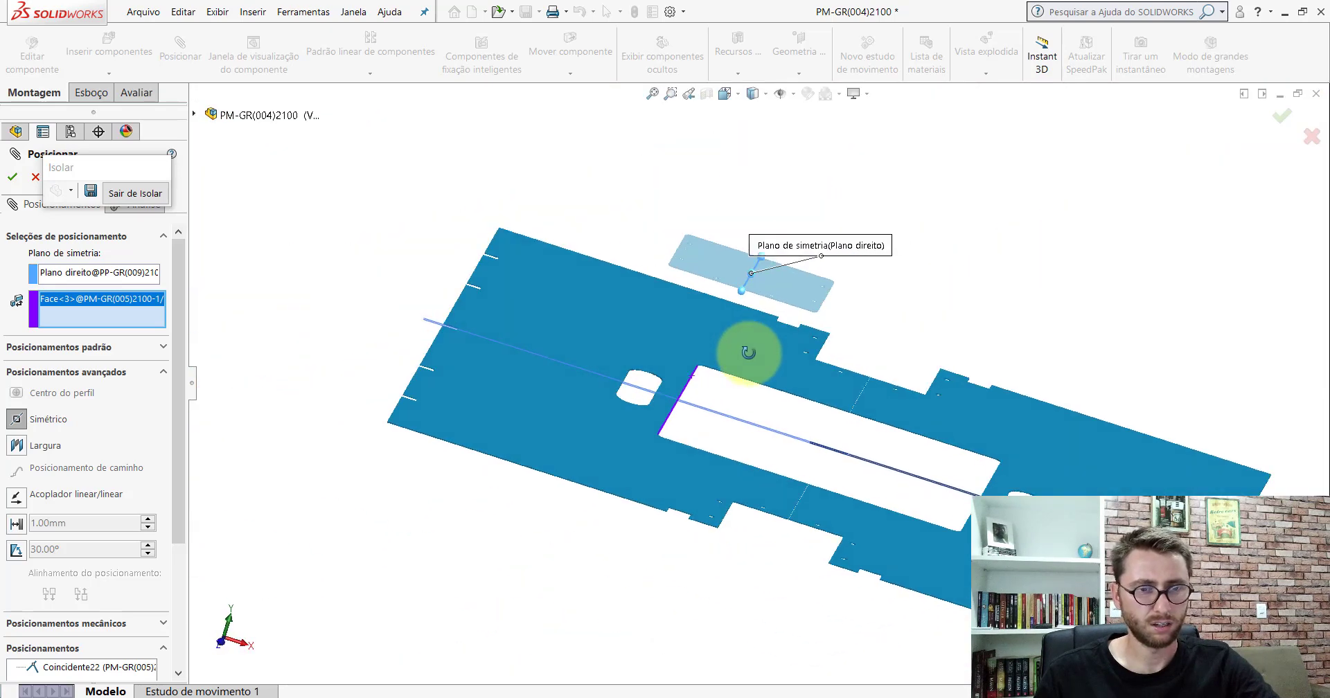
scroll(1008, 441, "down", 3)
scroll(1008, 443, "down", 5)
scroll(911, 483, "down", 2)
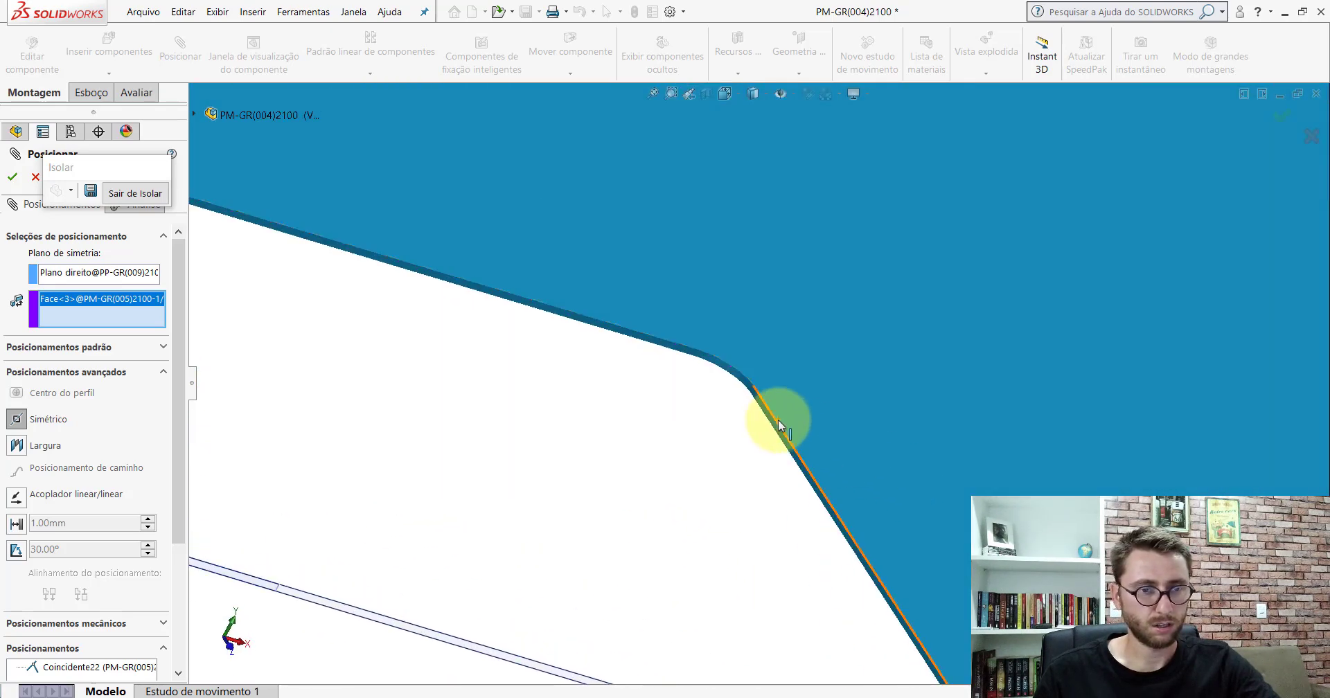
left_click(753, 399)
scroll(688, 446, "up", 2)
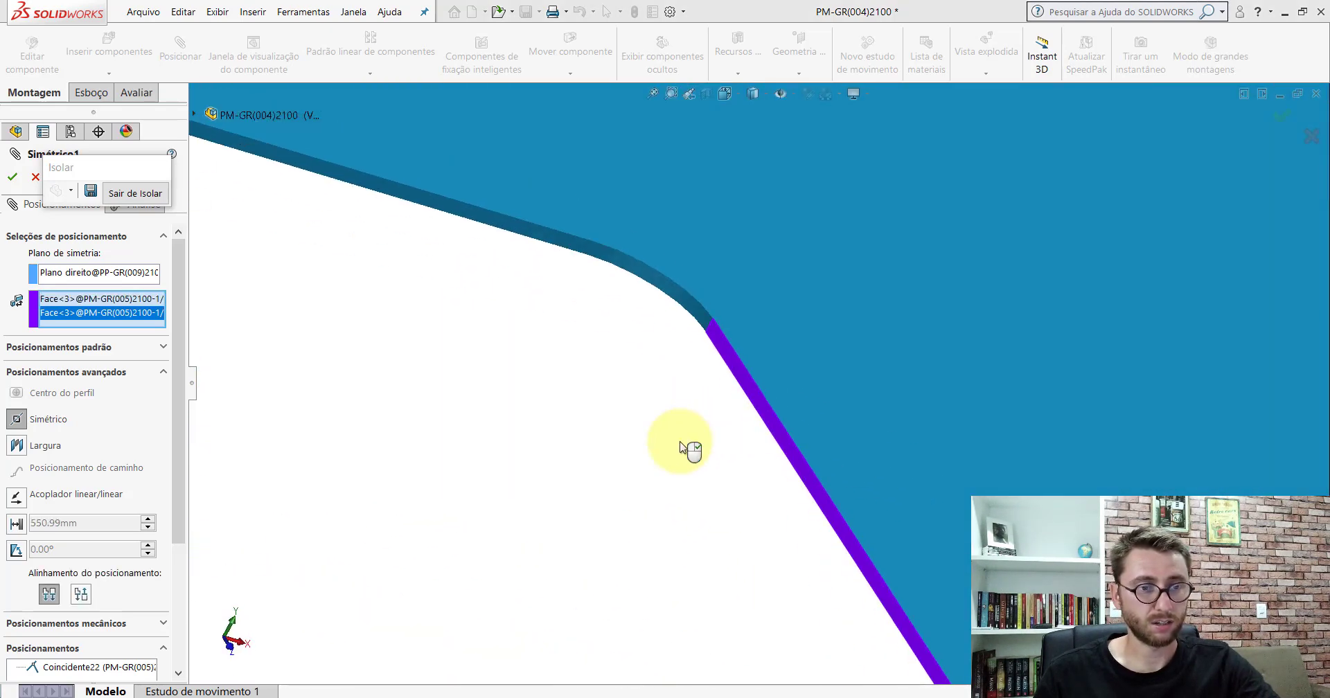
scroll(688, 446, "up", 2)
scroll(686, 446, "up", 3)
mouse_move(681, 443)
middle_mouse_down()
mouse_move(646, 304)
mouse_move(606, 282)
mouse_move(563, 128)
middle_mouse_up()
- Accept the symmetric mate and orbit to a top-oblique view of the plates
left_click(21, 177)
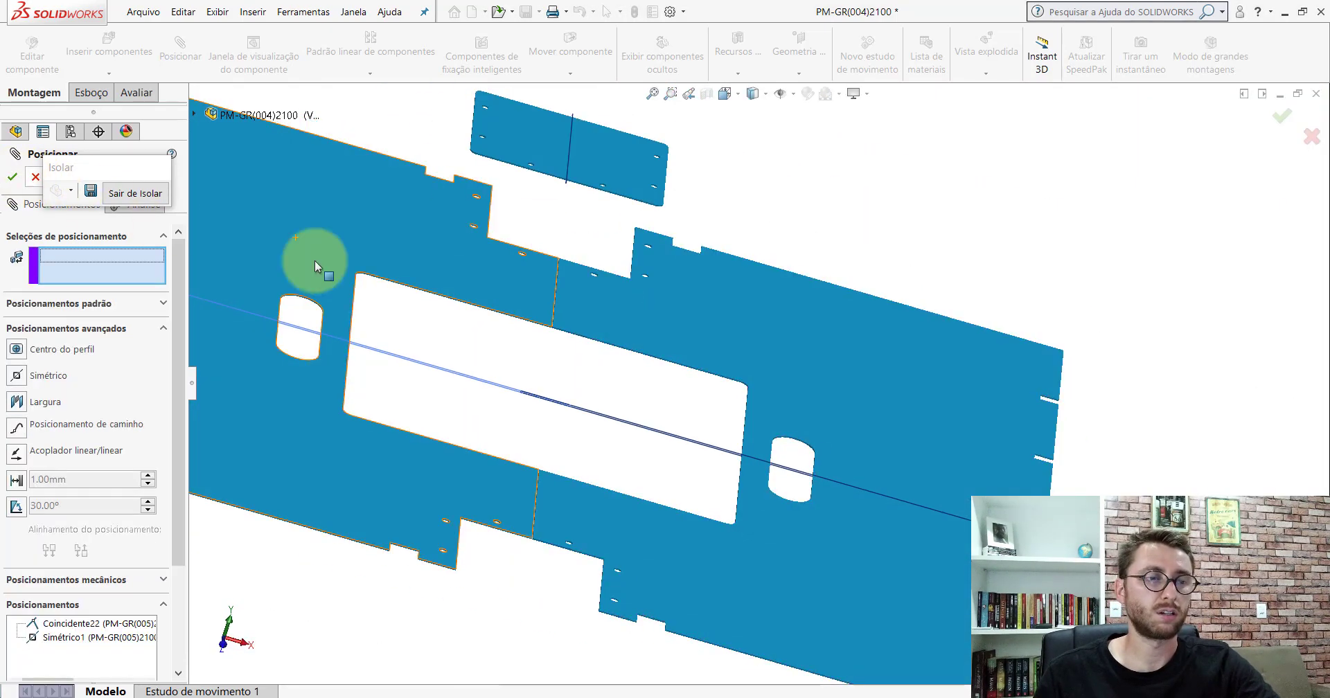
scroll(766, 350, "up", 3)
middle_click_drag(766, 350, 689, 261)
mouse_move(813, 400)
middle_mouse_down()
mouse_move(772, 288)
mouse_move(891, 437)
middle_mouse_up()
scroll(912, 511, "down", 3)
- Make a small-plate face coincident with a large-plate face and close the mate tool
left_click(638, 446)
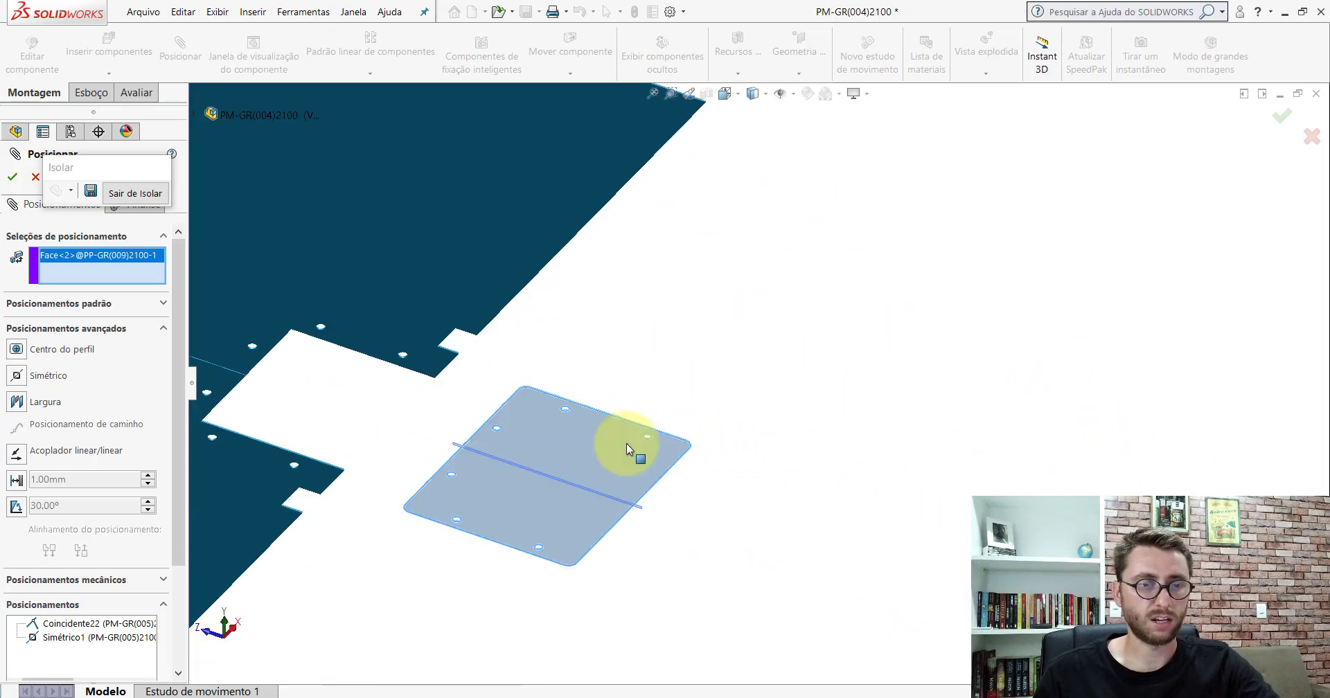
scroll(602, 320, "up", 3)
mouse_move(603, 321)
middle_mouse_down()
mouse_move(644, 528)
mouse_move(639, 382)
middle_mouse_up()
scroll(638, 381, "down", 3)
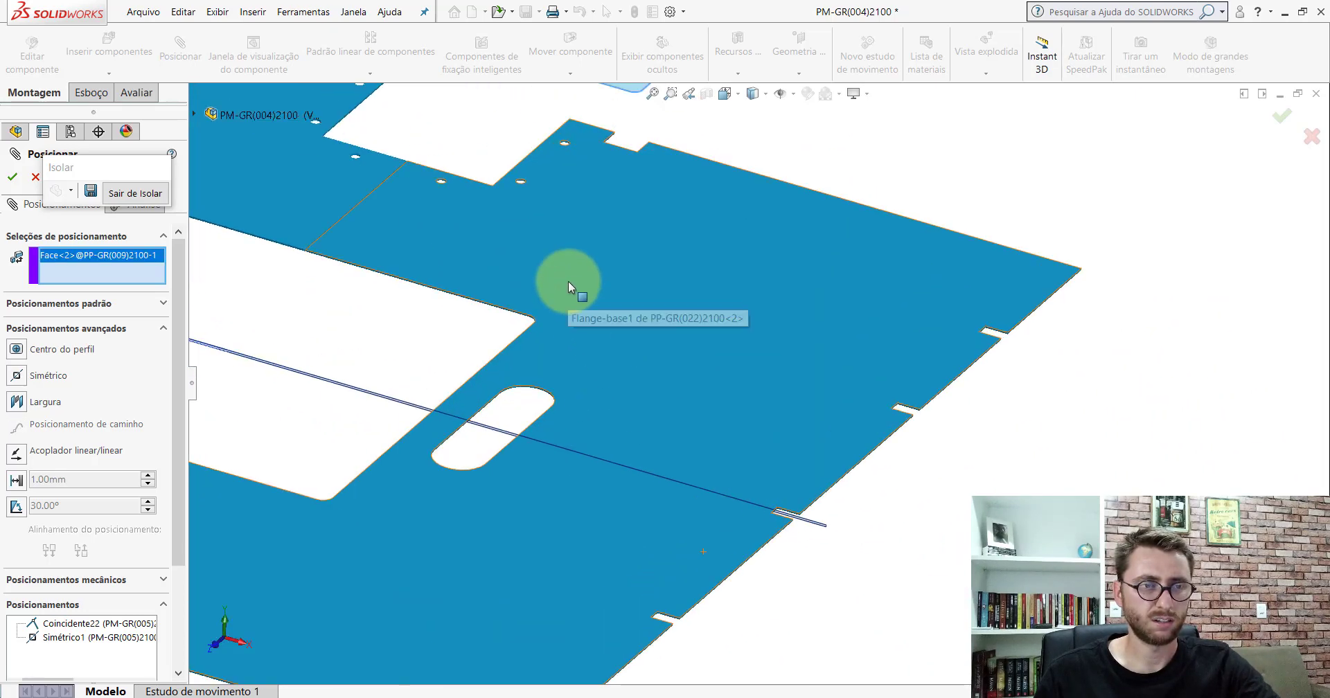
left_click(567, 280)
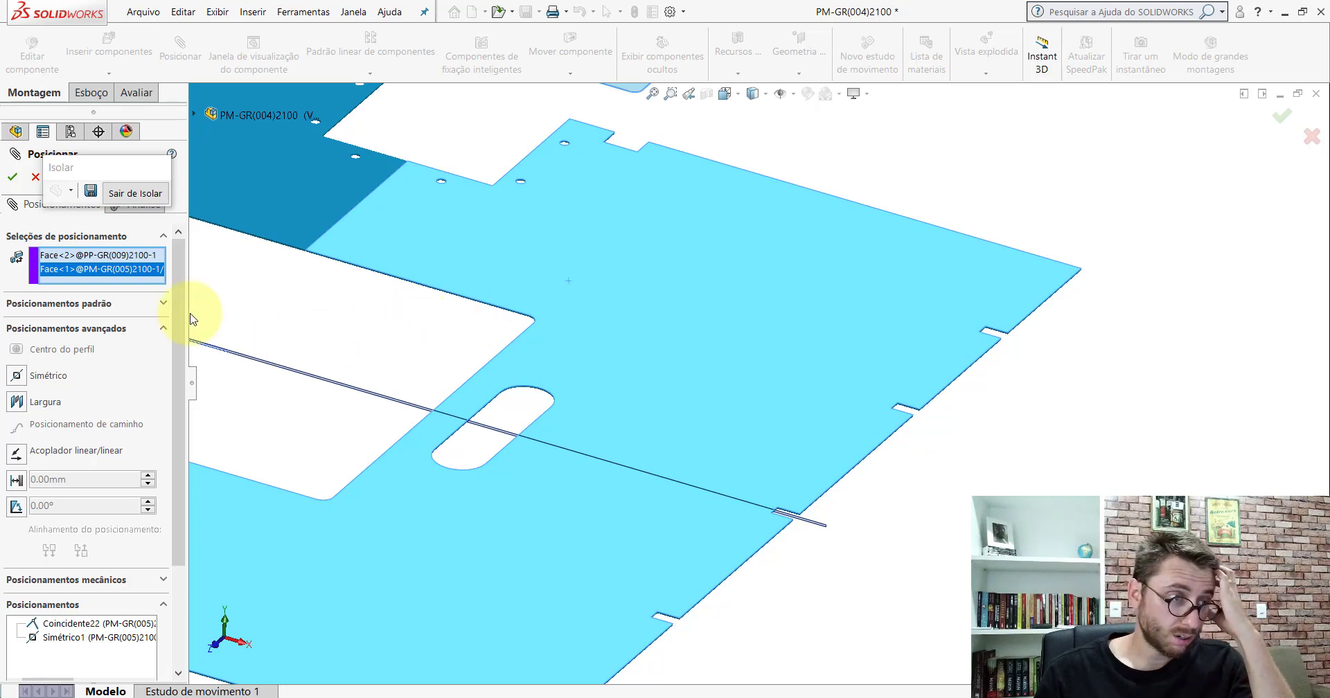
key("z")
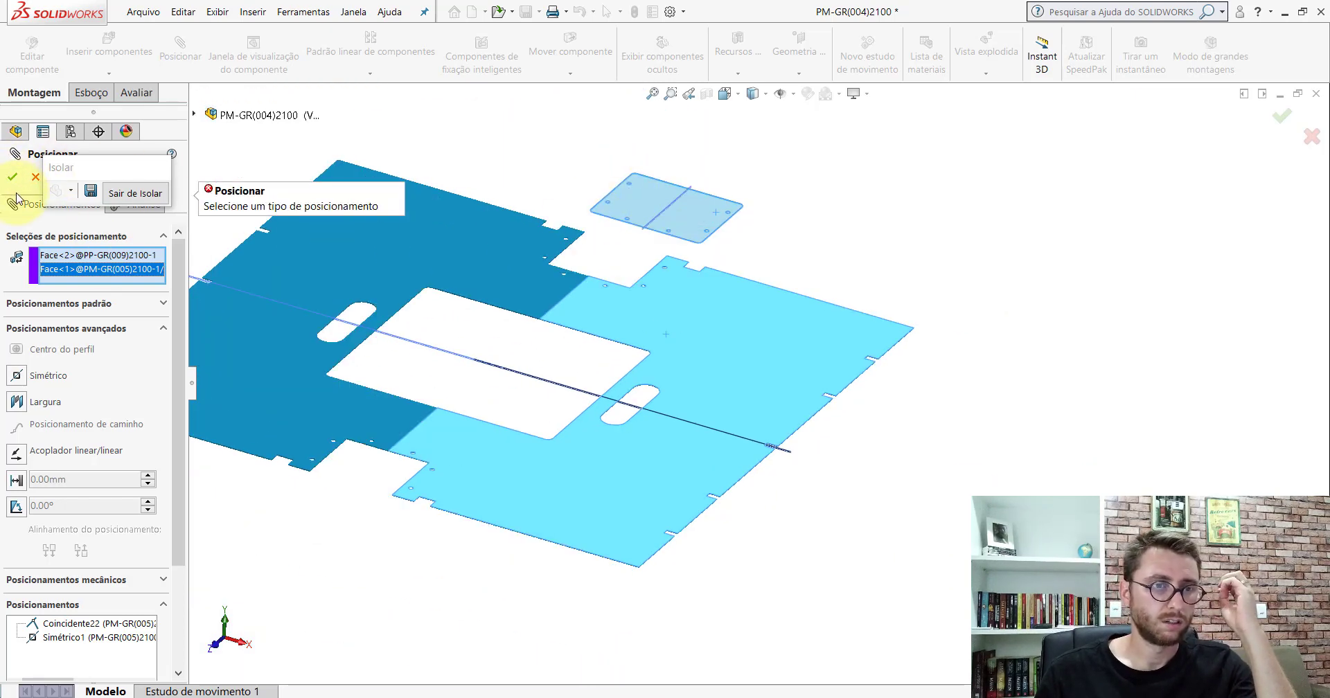
left_click(76, 305)
left_click(17, 333)
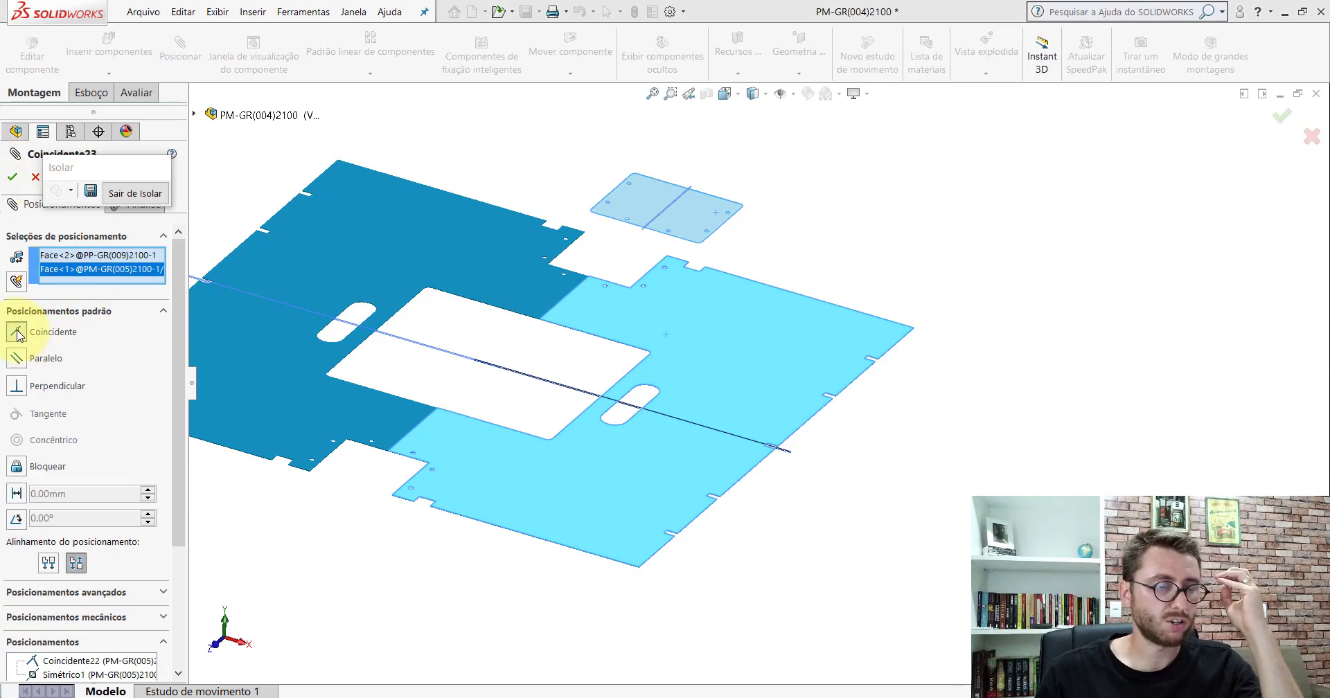
left_click(11, 178)
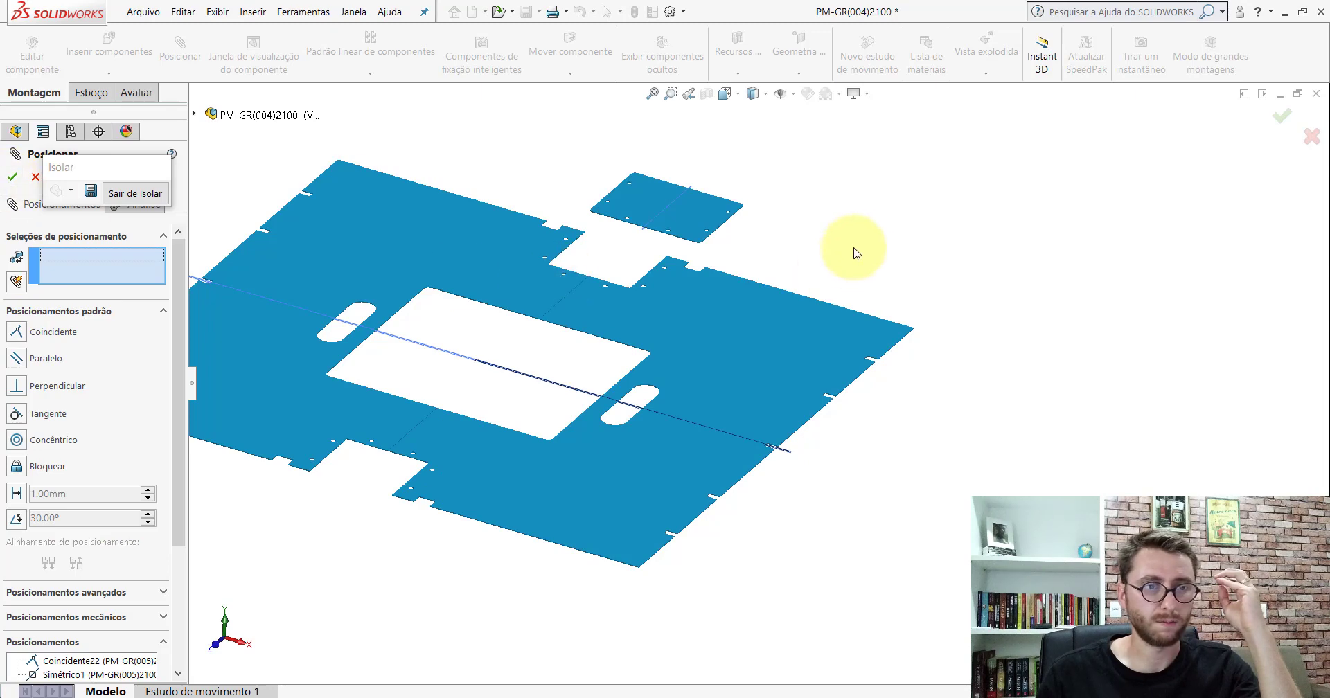
scroll(602, 241, "down", 5)
left_click(878, 277)
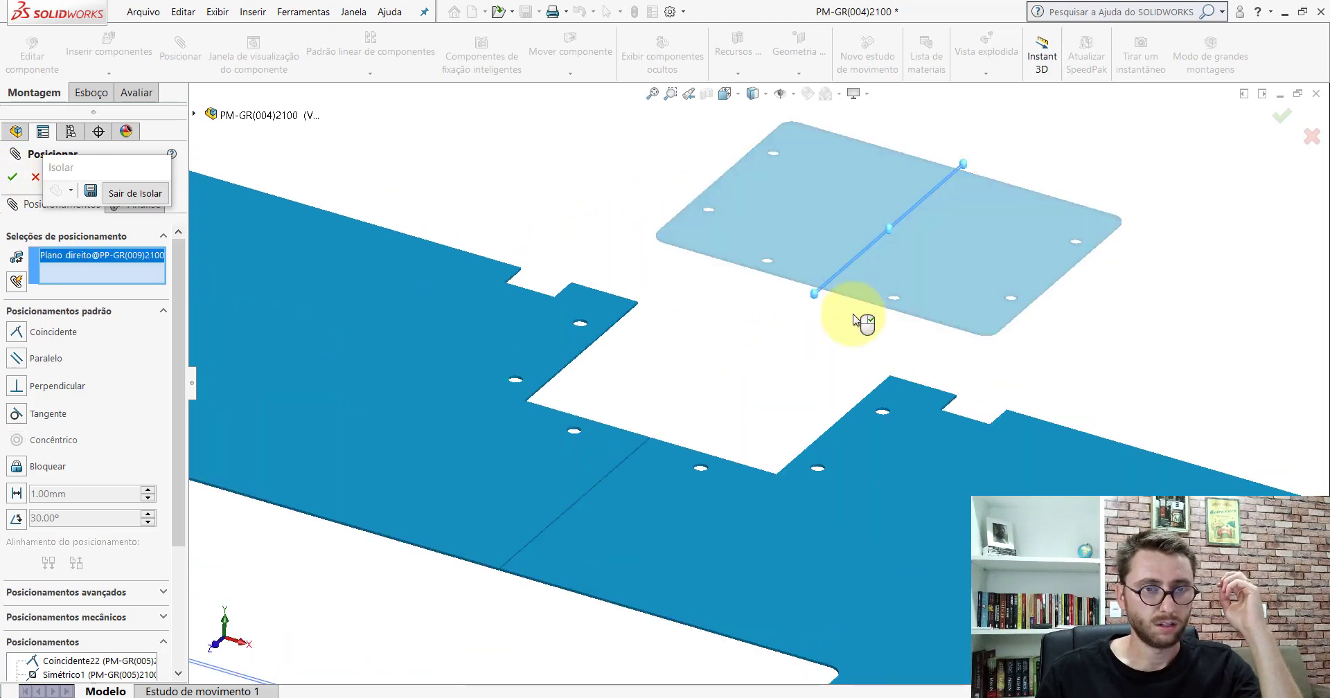
left_click(37, 177)
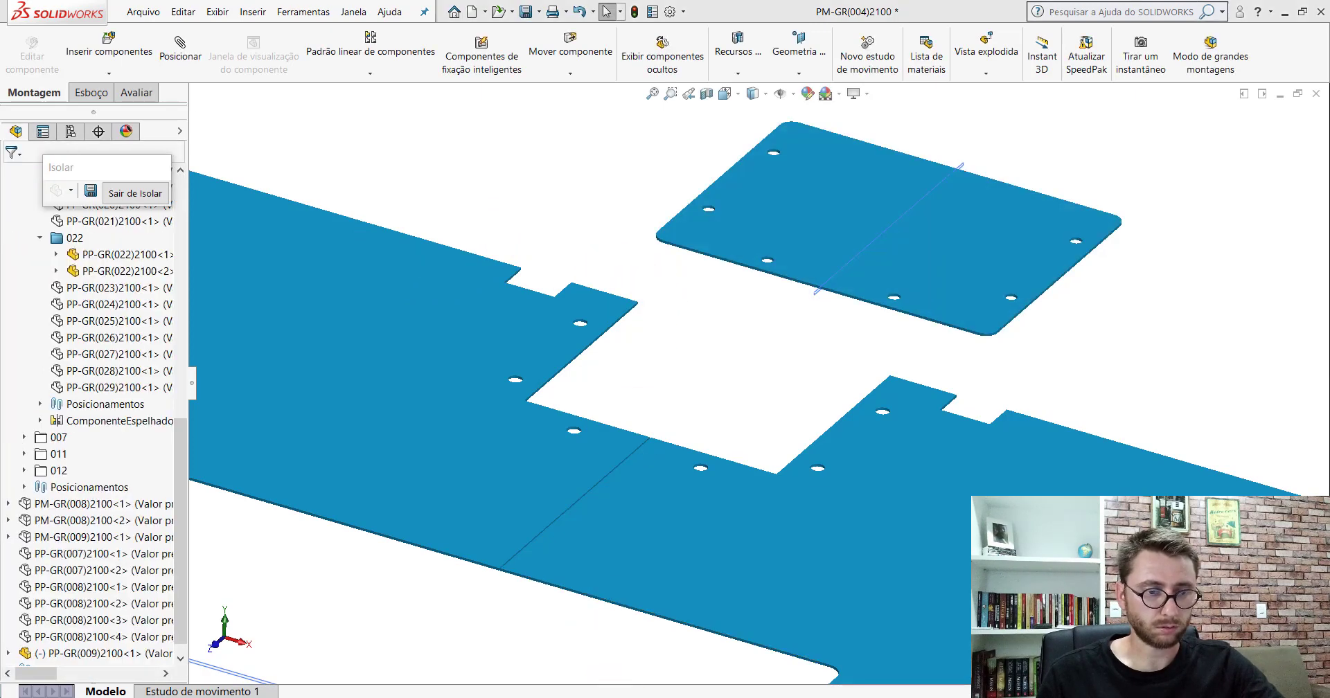
- In the full trailer assembly, measure the backing plate face's 502 mm² area
left_click(817, 654)
scroll(776, 288, "down", 2)
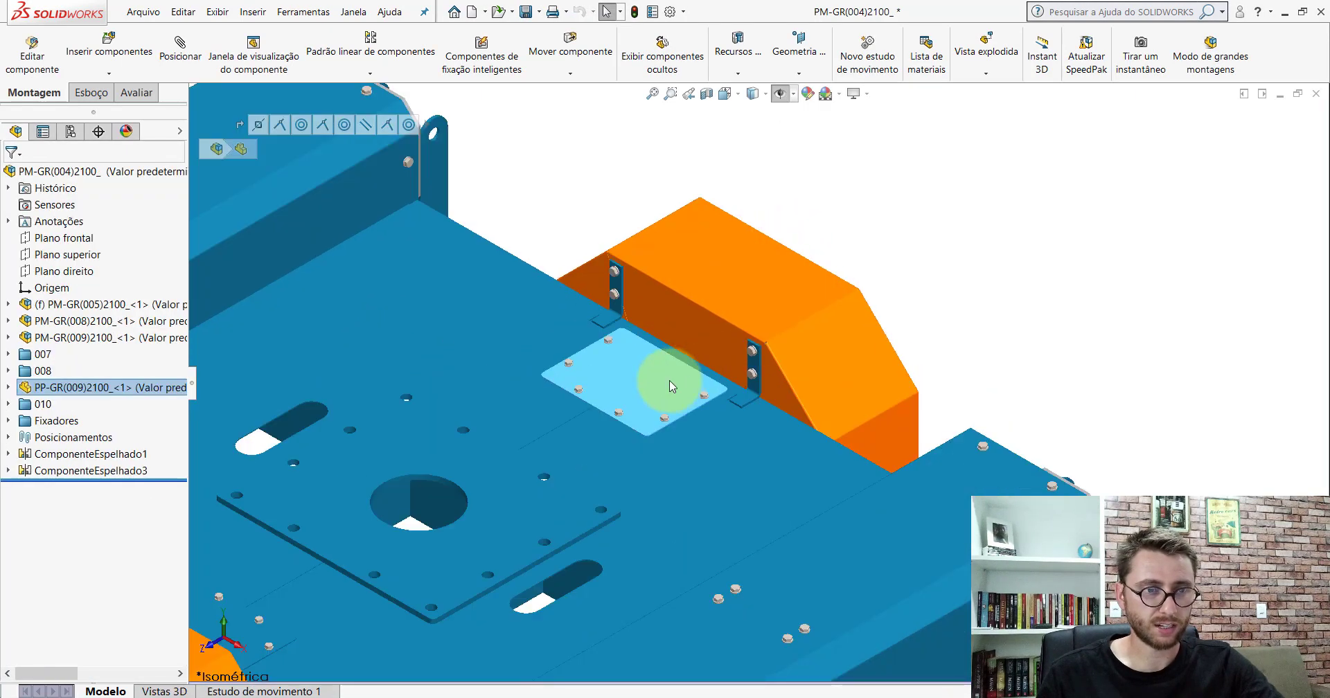
scroll(659, 380, "down", 2)
left_click(135, 92)
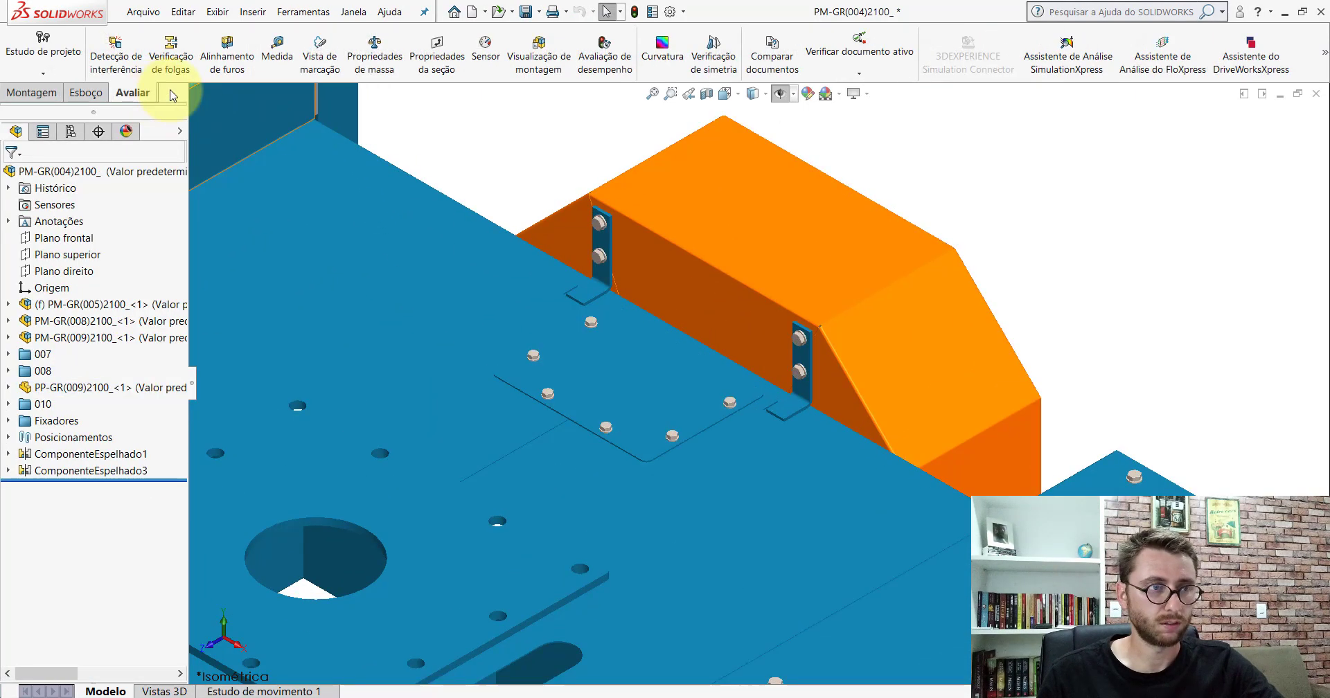
left_click(286, 63)
scroll(601, 393, "down", 3)
scroll(578, 392, "down", 3)
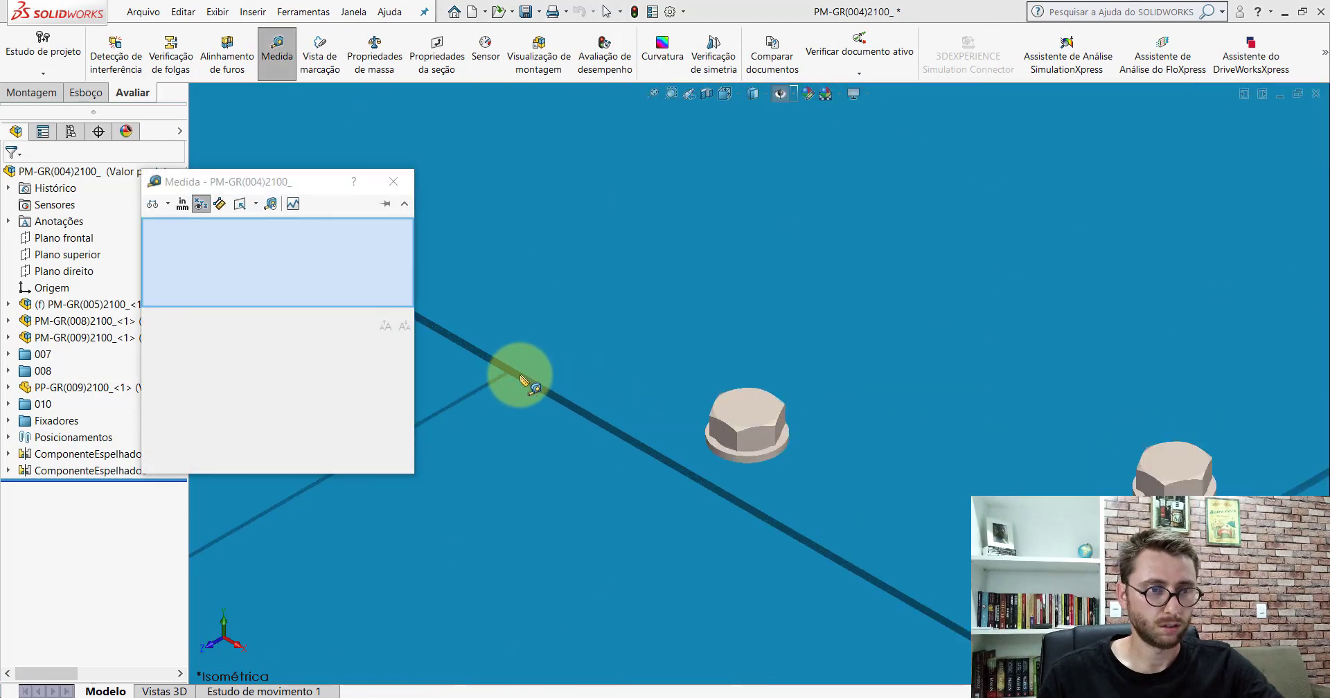
left_click(525, 380)
- Measure the plate's 210 mm distance to the fender bracket edge
scroll(741, 389, "up", 3)
scroll(763, 395, "down", 3)
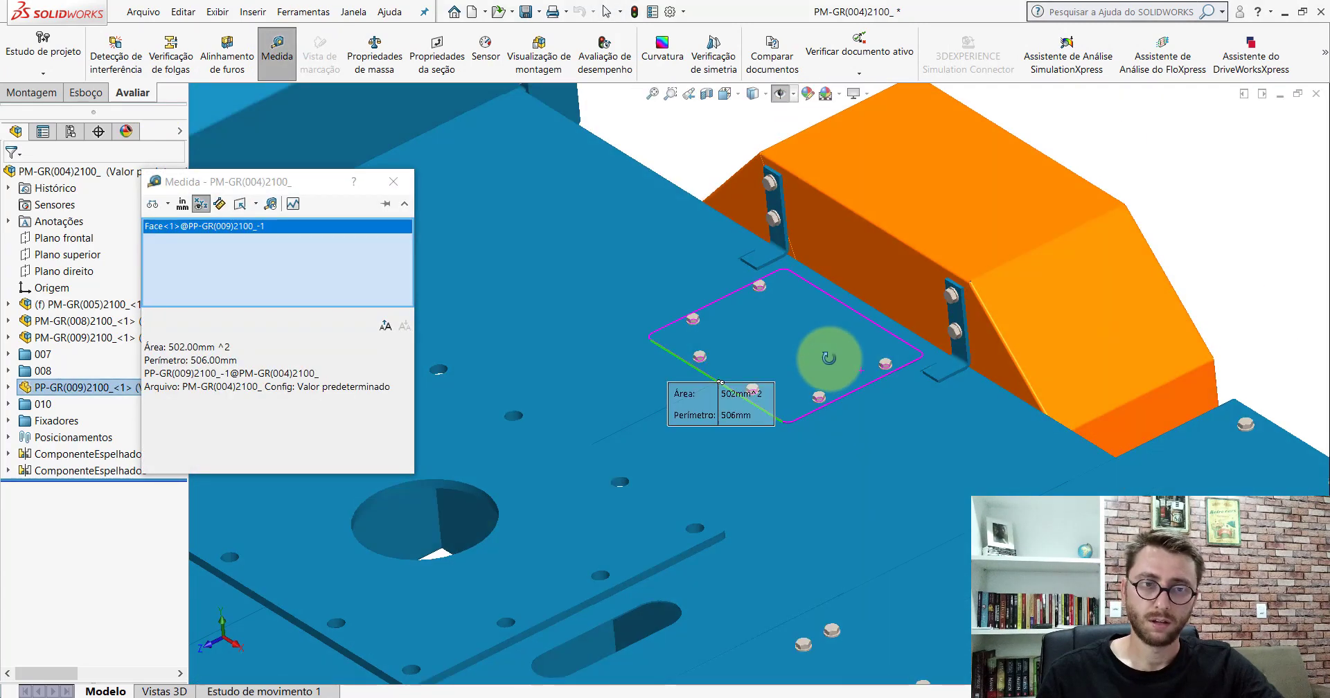
scroll(800, 391, "down", 1)
middle_click_drag(798, 391, 813, 443)
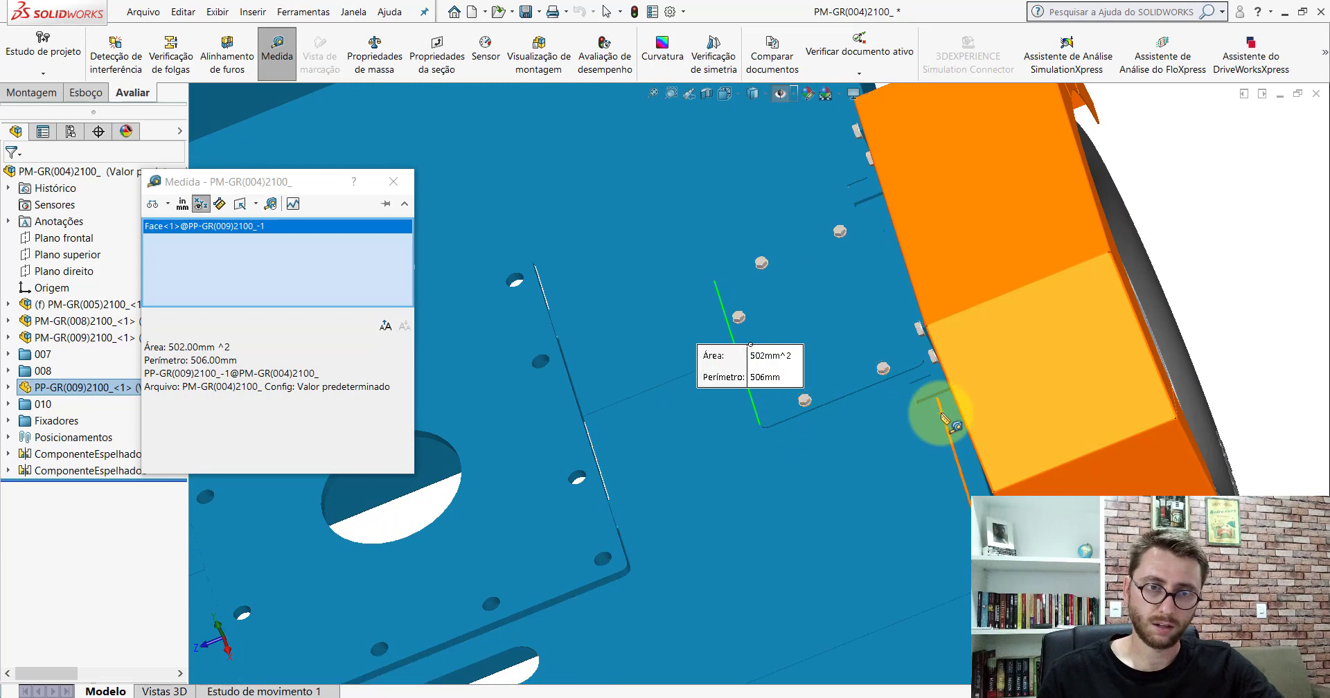
left_click(941, 416)
middle_click_drag(903, 438, 332, 616)
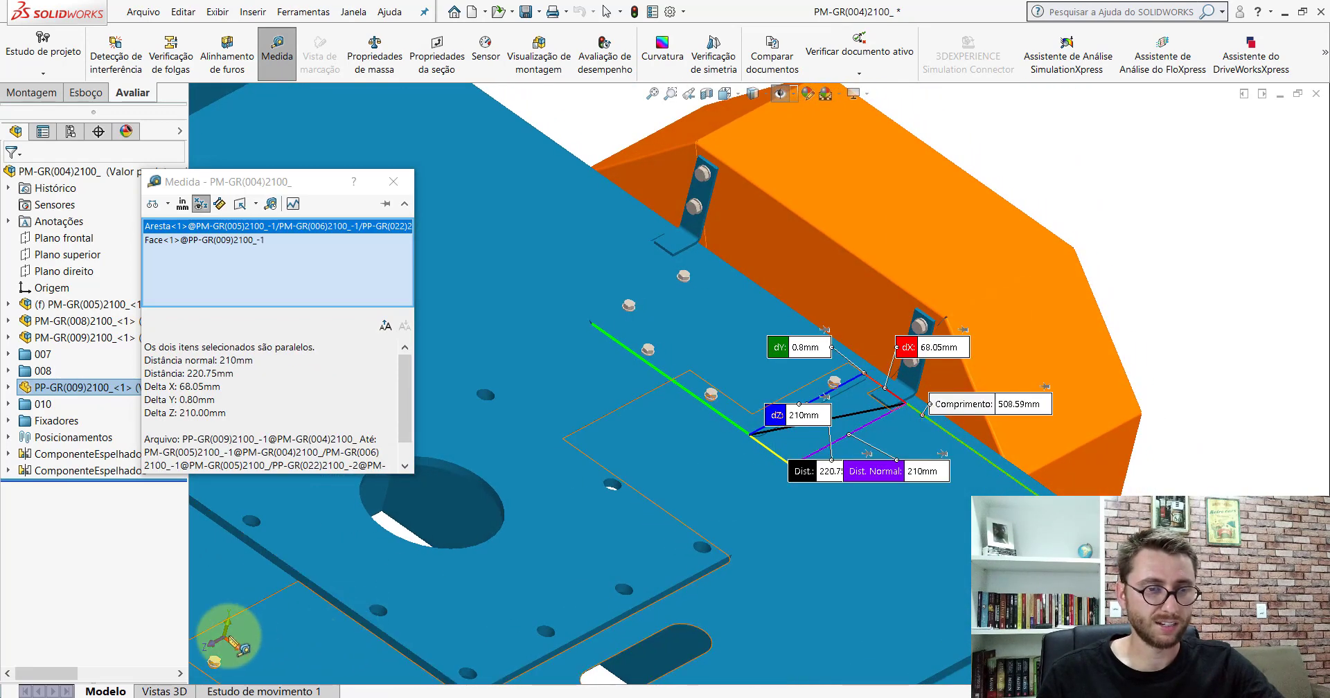
- Clear the results, close Measure and switch to the assembly with isolated plates
left_click(663, 634)
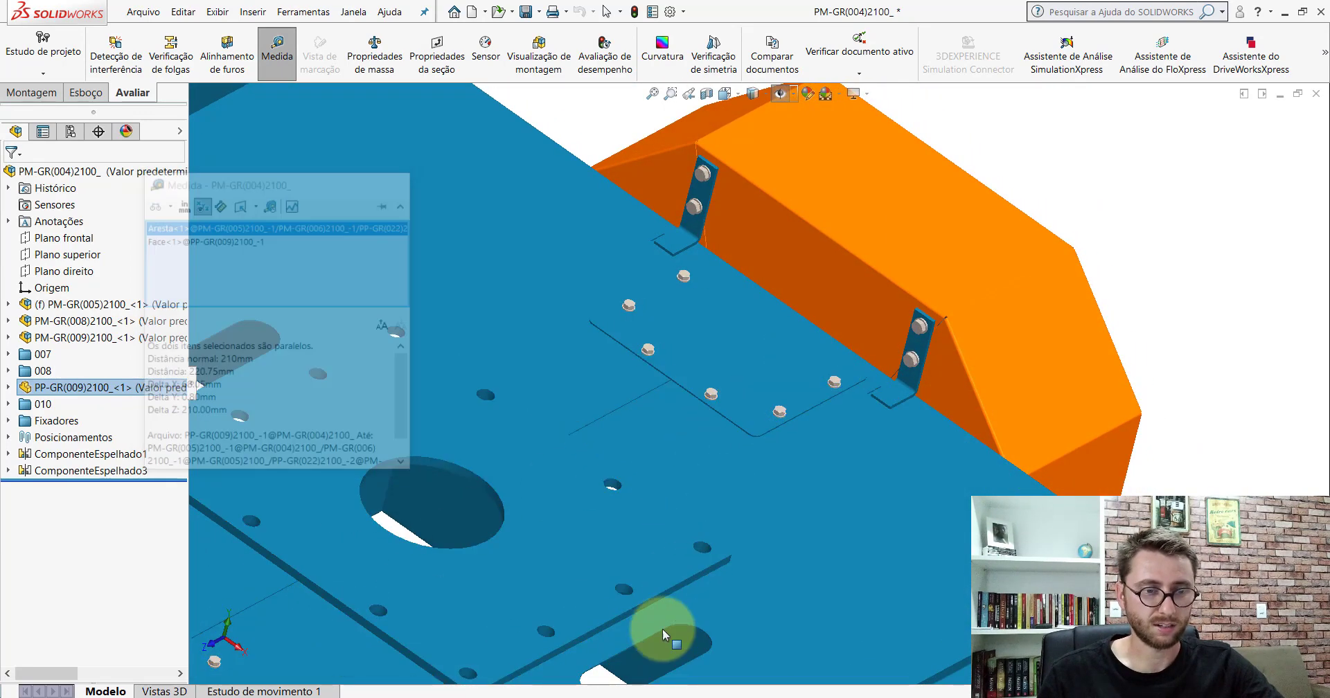
key("Escape")
key("ctrl+Tab")
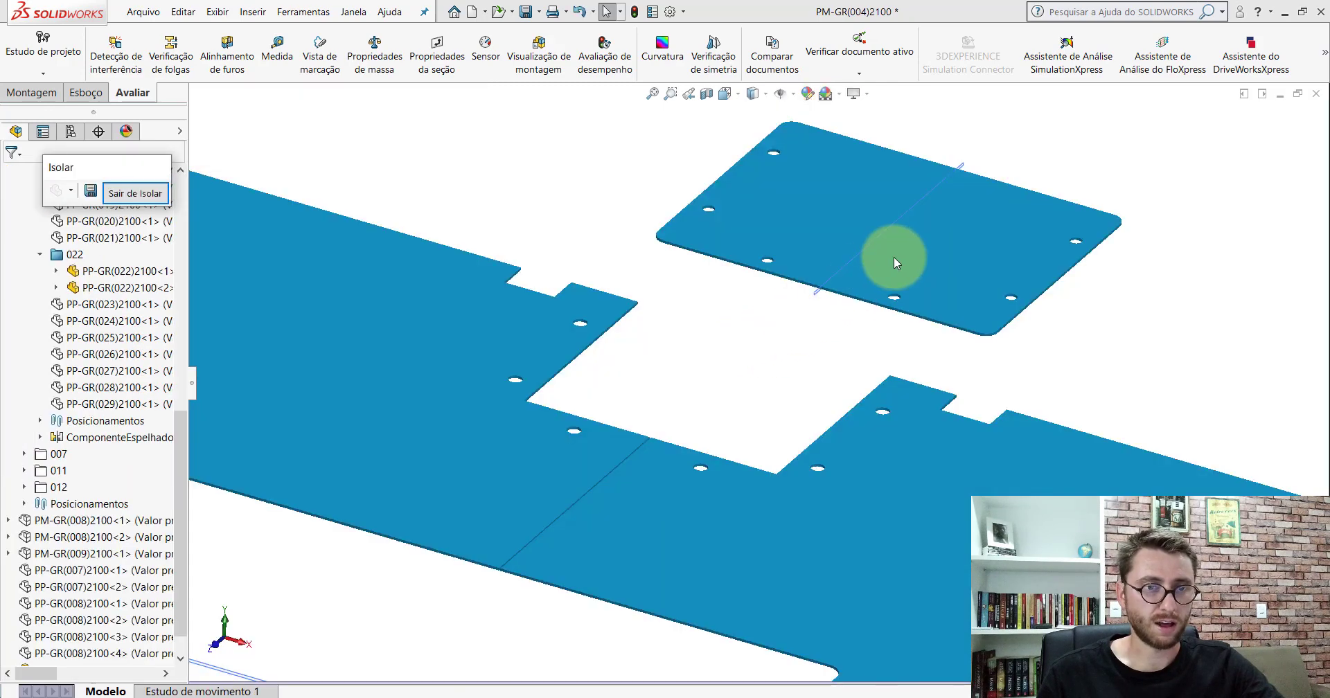
- Drag the small plate onto the base plate and start a mate on its side face
left_click_drag(920, 270, 734, 402)
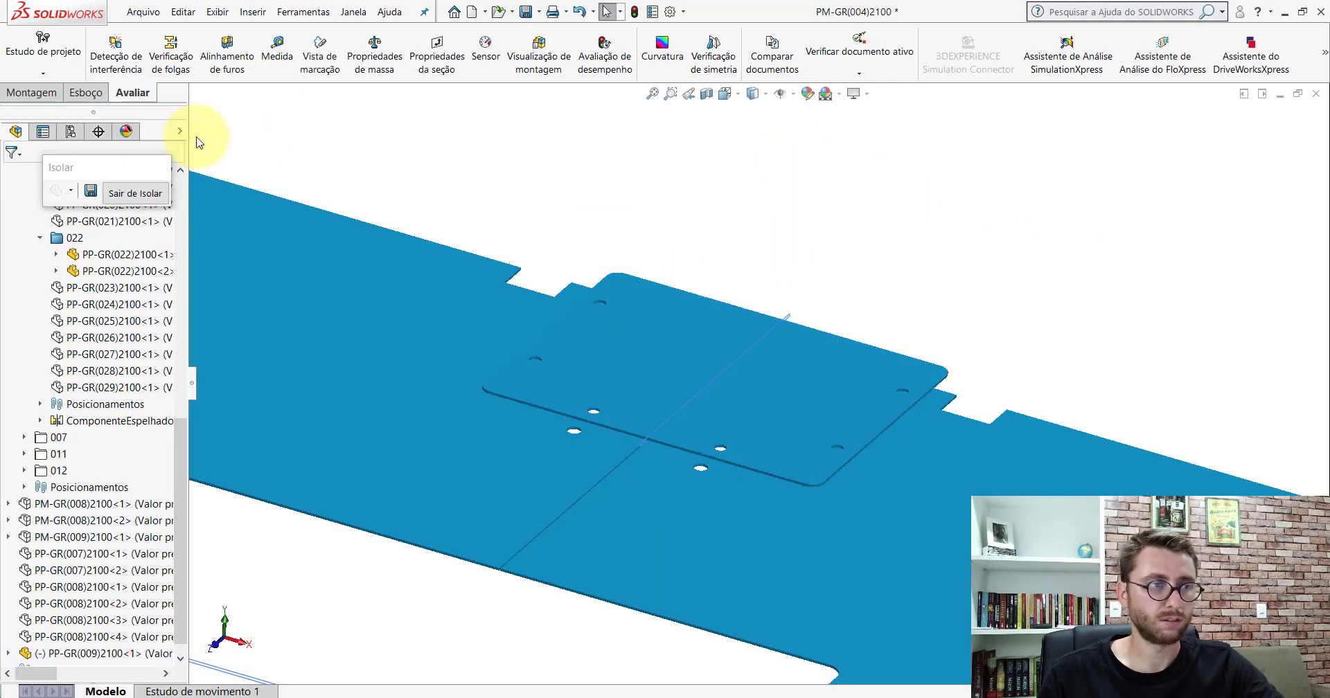
left_click(56, 94)
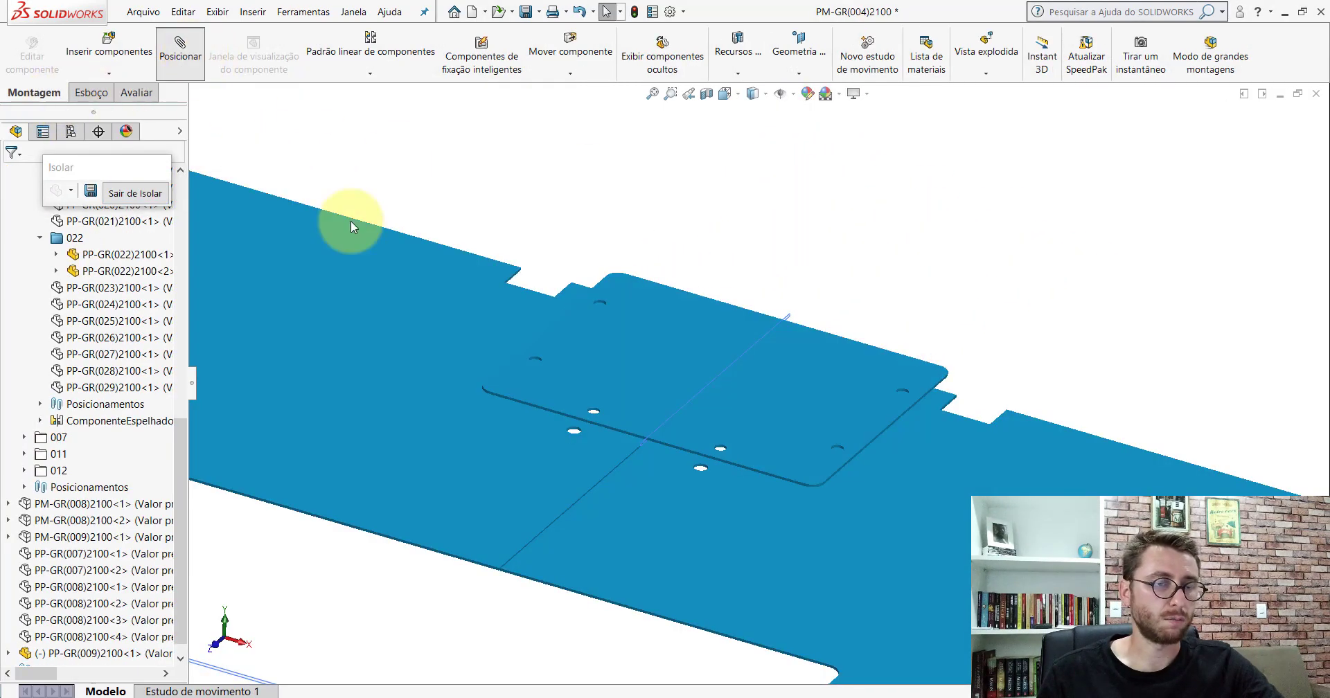
scroll(756, 334, "down", 5)
scroll(687, 313, "down", 3)
left_click(688, 305)
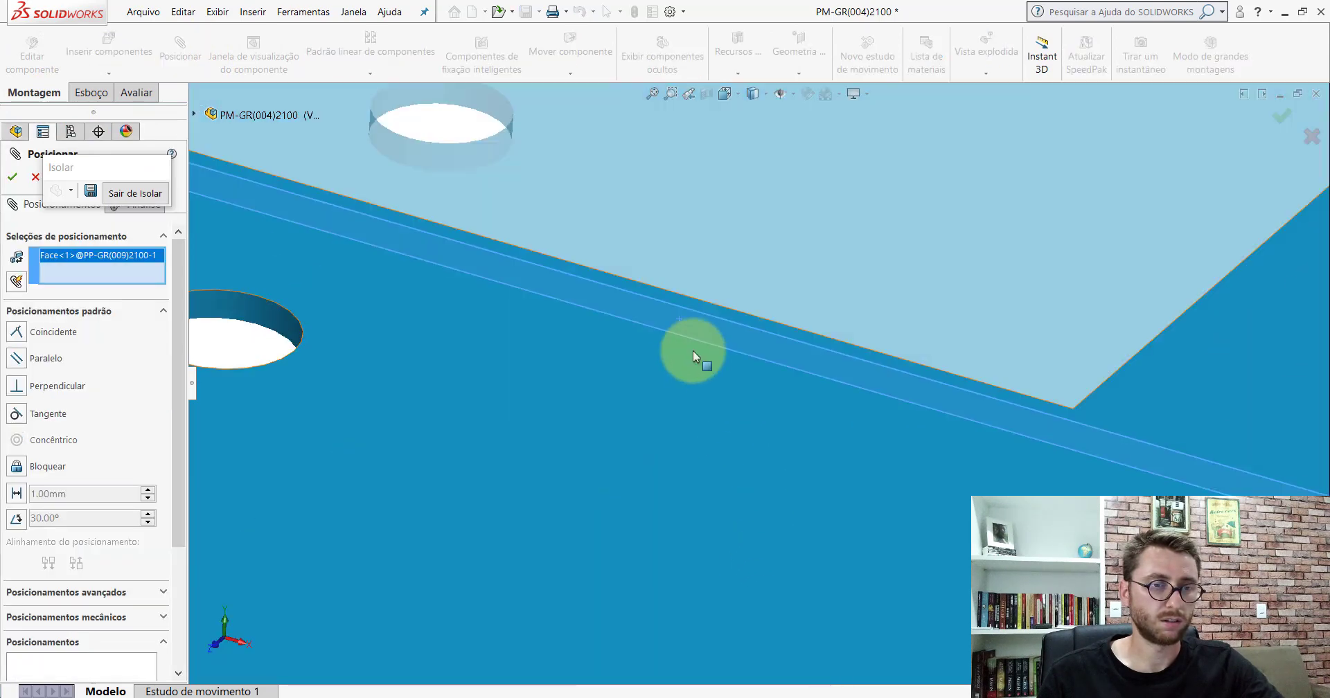
scroll(693, 350, "up", 3)
scroll(708, 386, "up", 3)
middle_click_drag(708, 386, 579, 447)
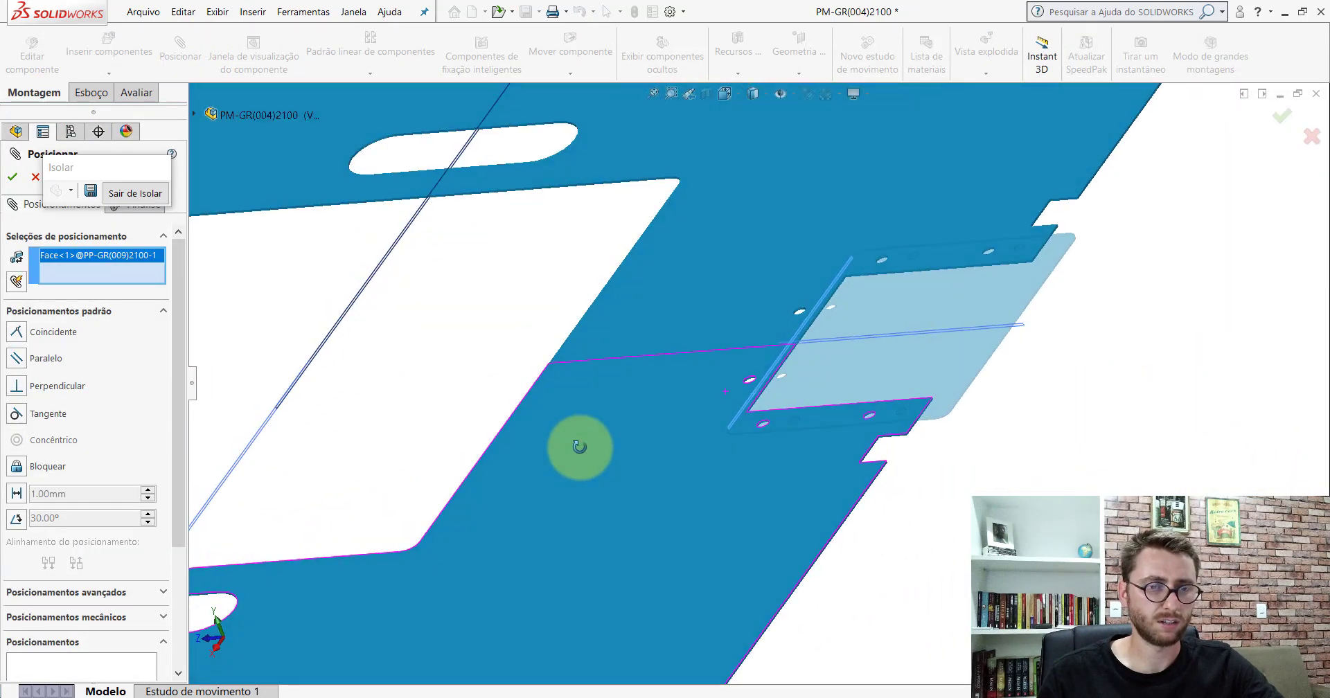
- Mate it to the base plate's side face with a 210 mm Distance mate
scroll(874, 457, "down", 2)
scroll(818, 381, "down", 2)
scroll(721, 329, "down", 2)
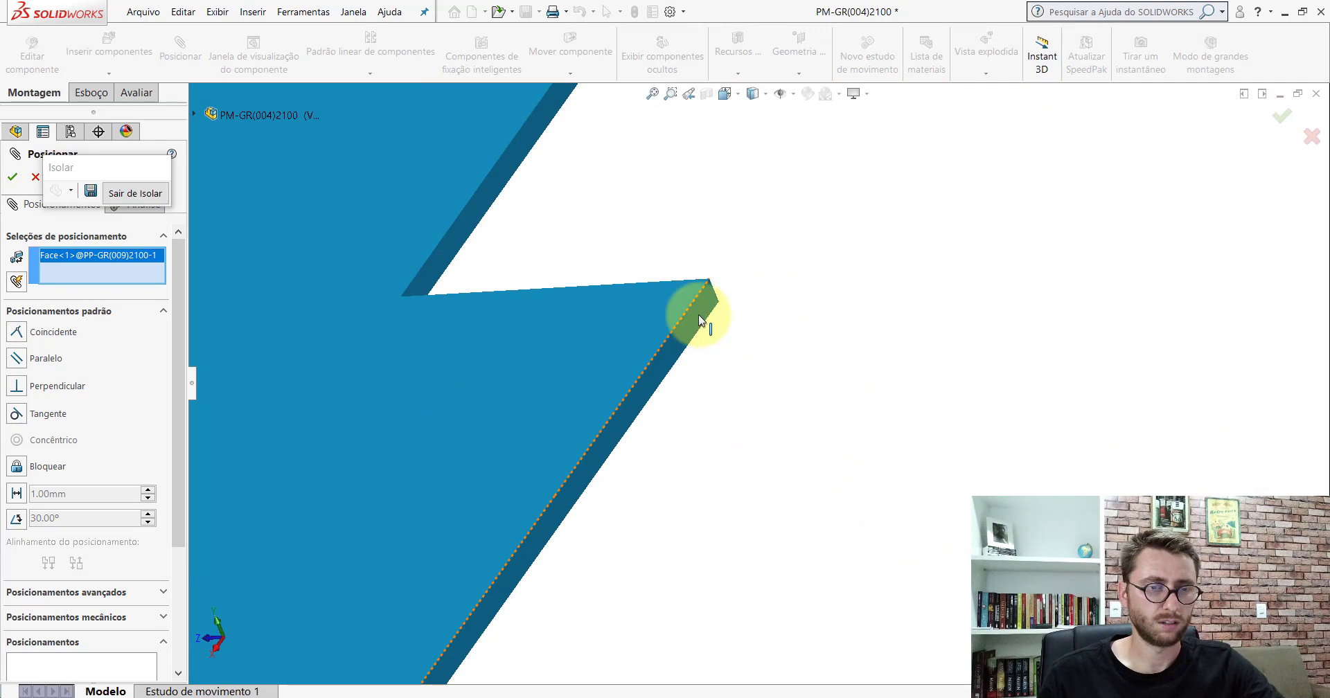
left_click(698, 315)
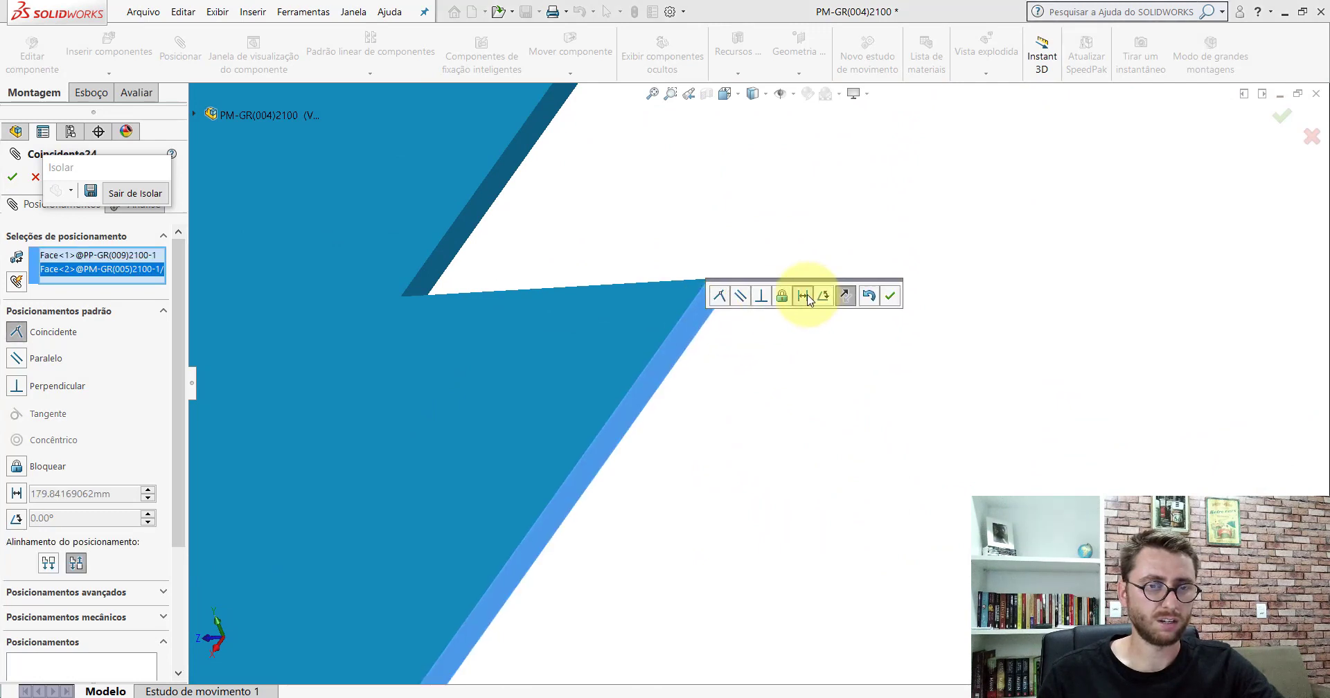
left_click(803, 295)
type("210")
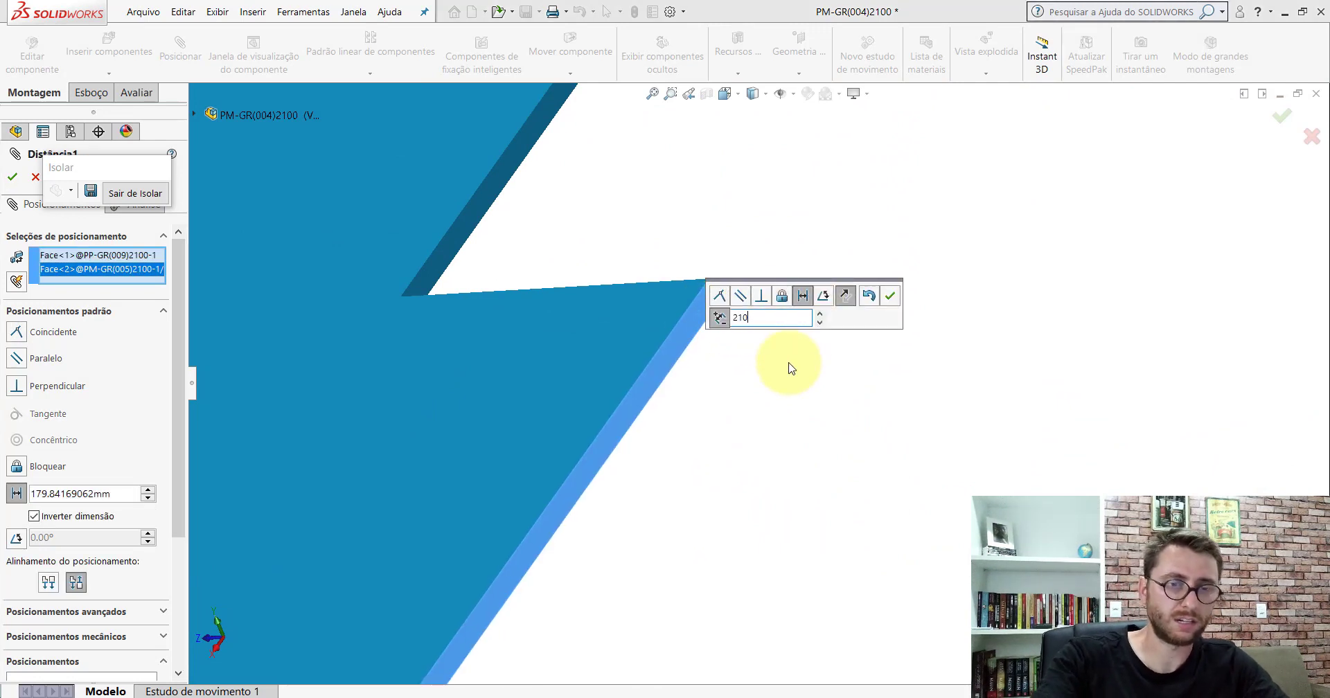
key("Return")
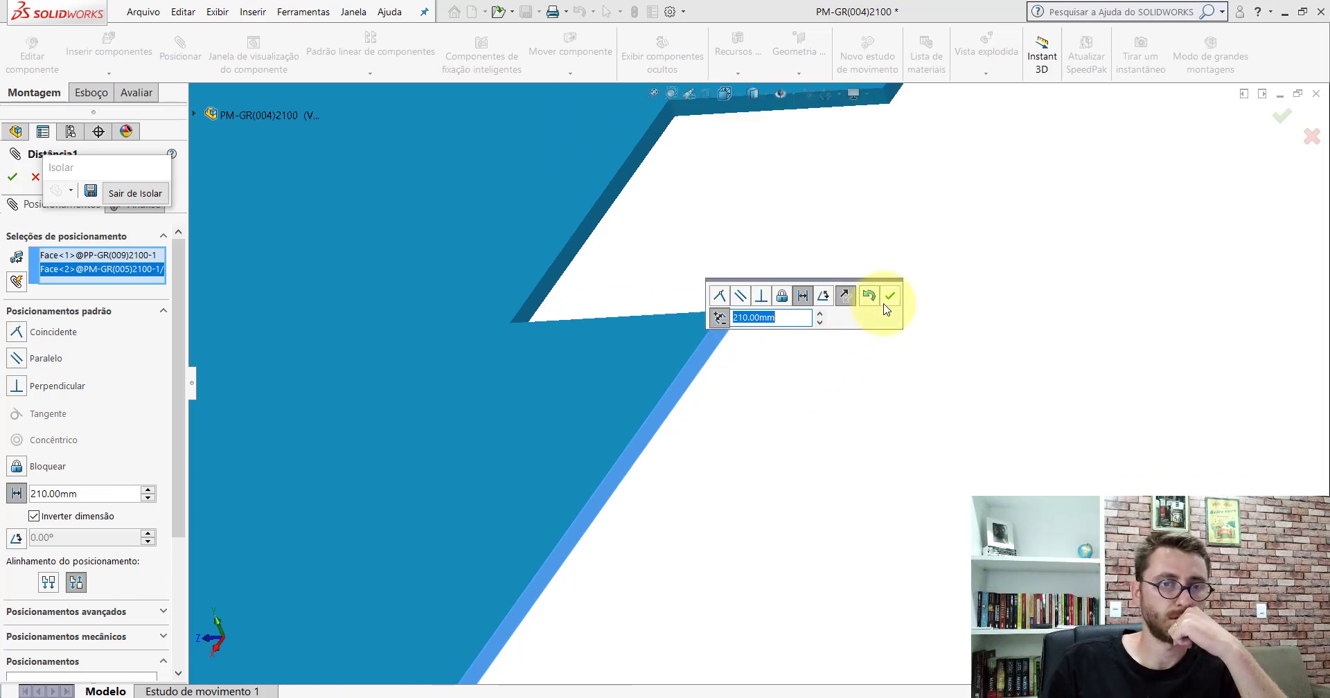
left_click(888, 299)
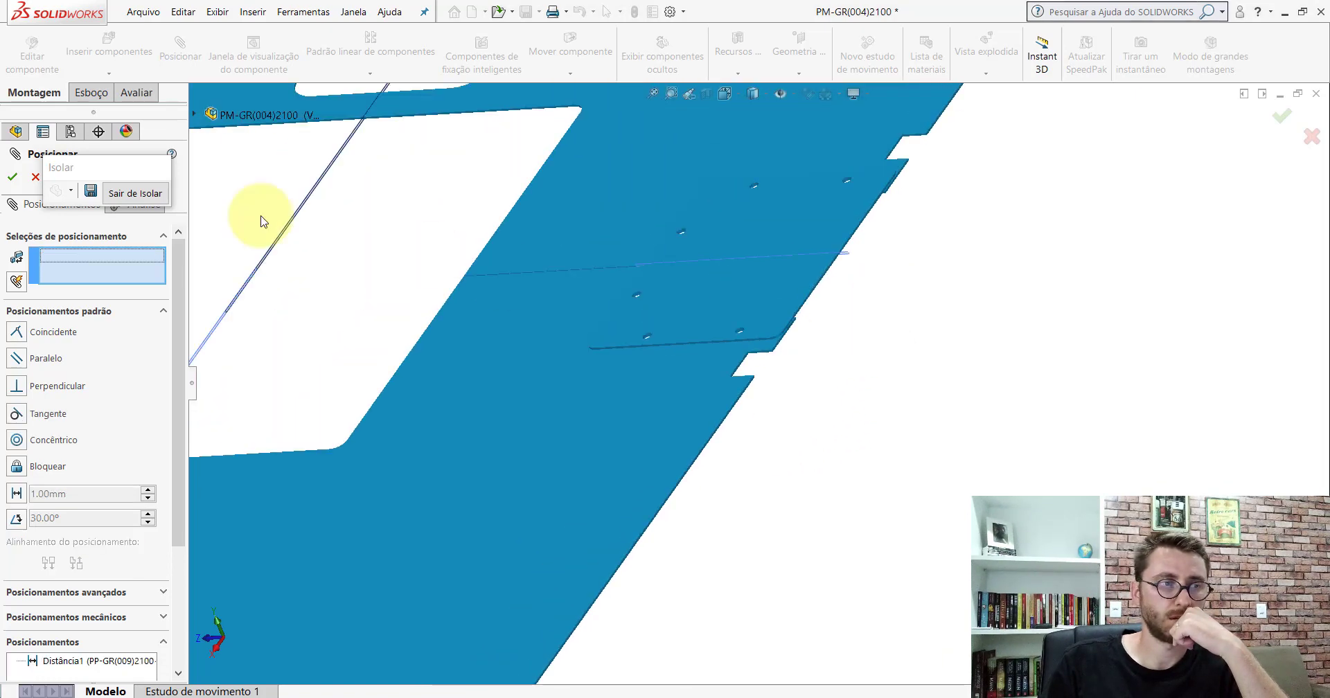
- Close the Mate PropertyManager and select the small backing plate
left_click(14, 176)
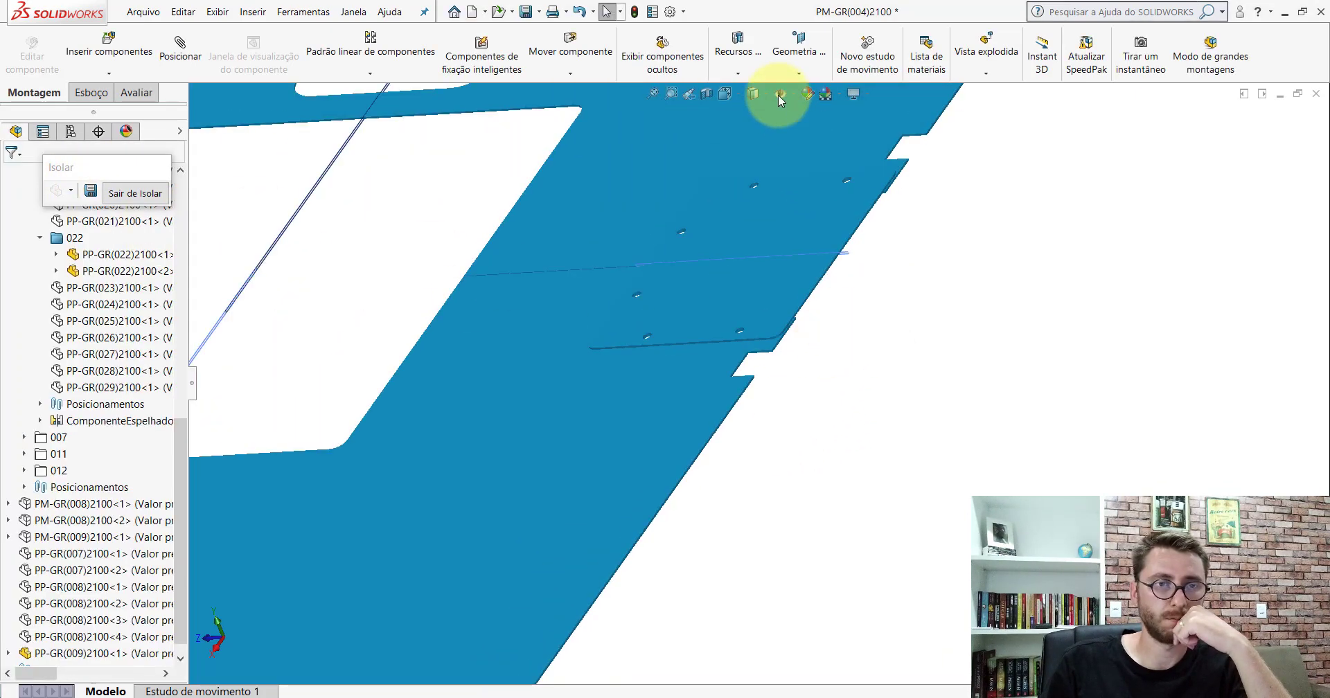
scroll(733, 303, "down", 3)
scroll(766, 367, "down", 3)
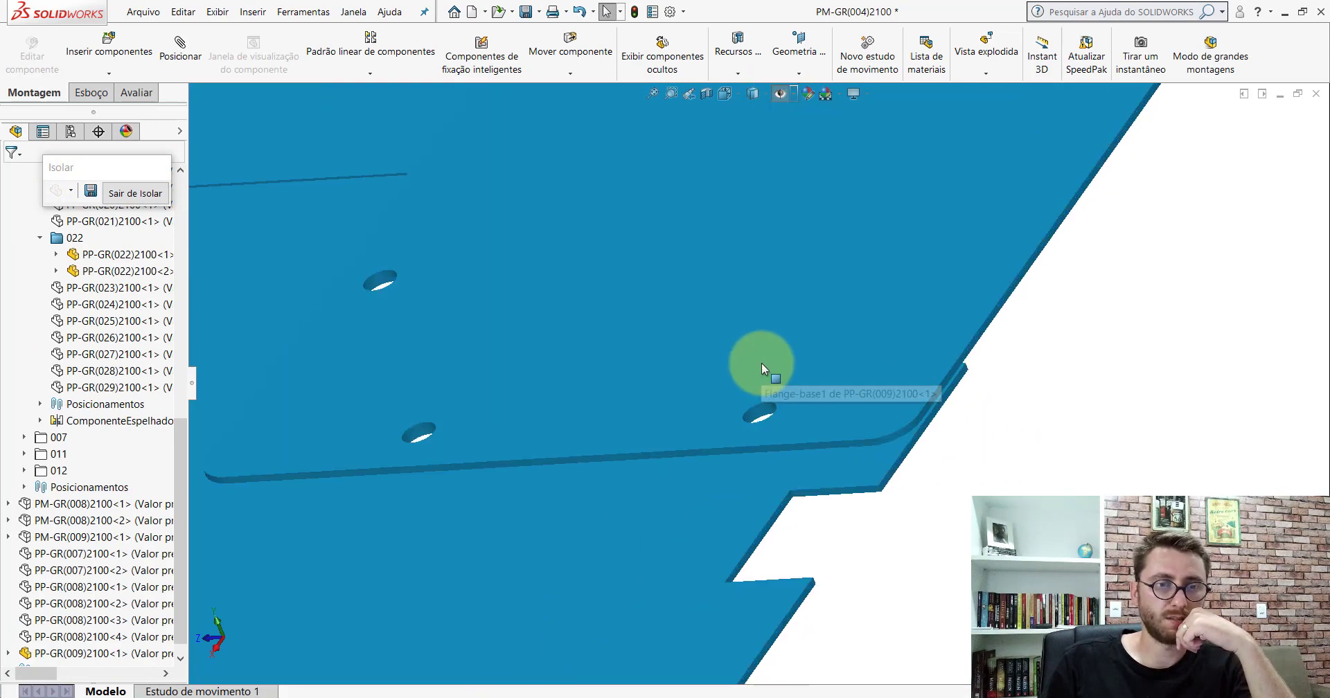
mouse_move(766, 367)
middle_mouse_down()
mouse_move(728, 135)
mouse_move(767, 235)
middle_mouse_up()
scroll(830, 381, "down", 3)
scroll(846, 380, "up", 5)
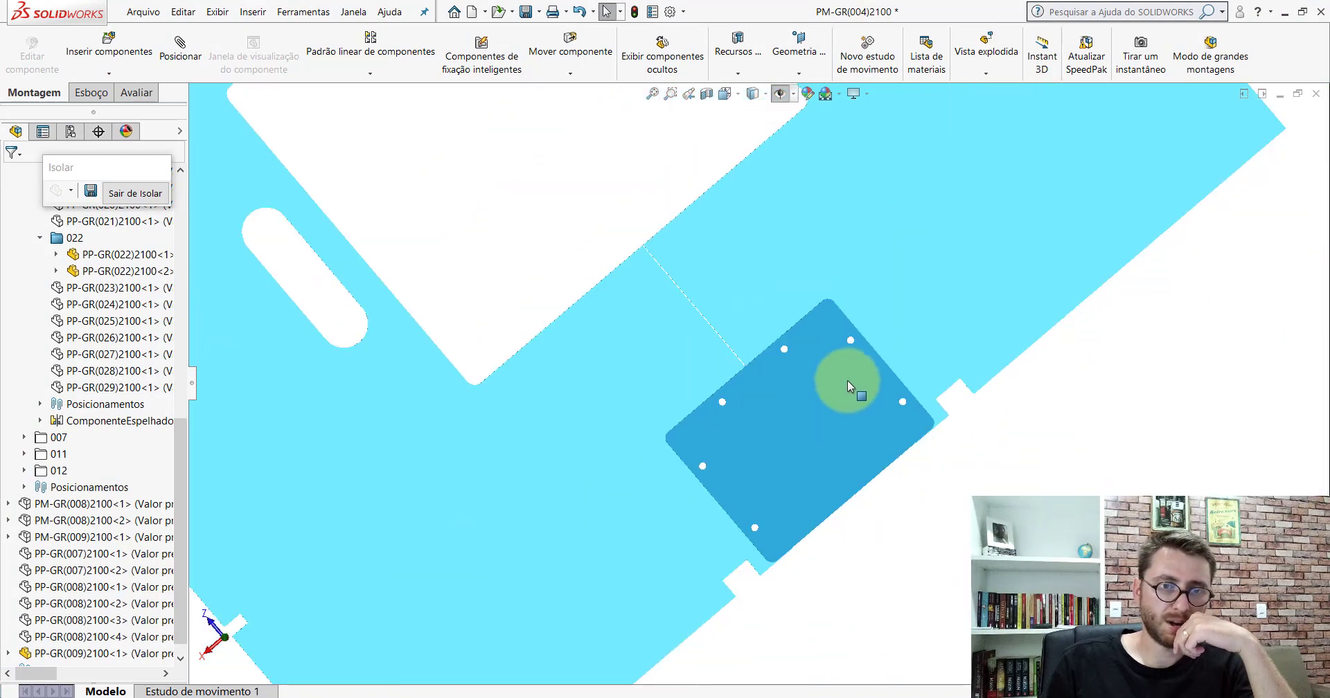
mouse_move(846, 380)
middle_mouse_down()
mouse_move(791, 198)
mouse_move(808, 401)
mouse_move(721, 94)
middle_mouse_up()
scroll(896, 493, "down", 3)
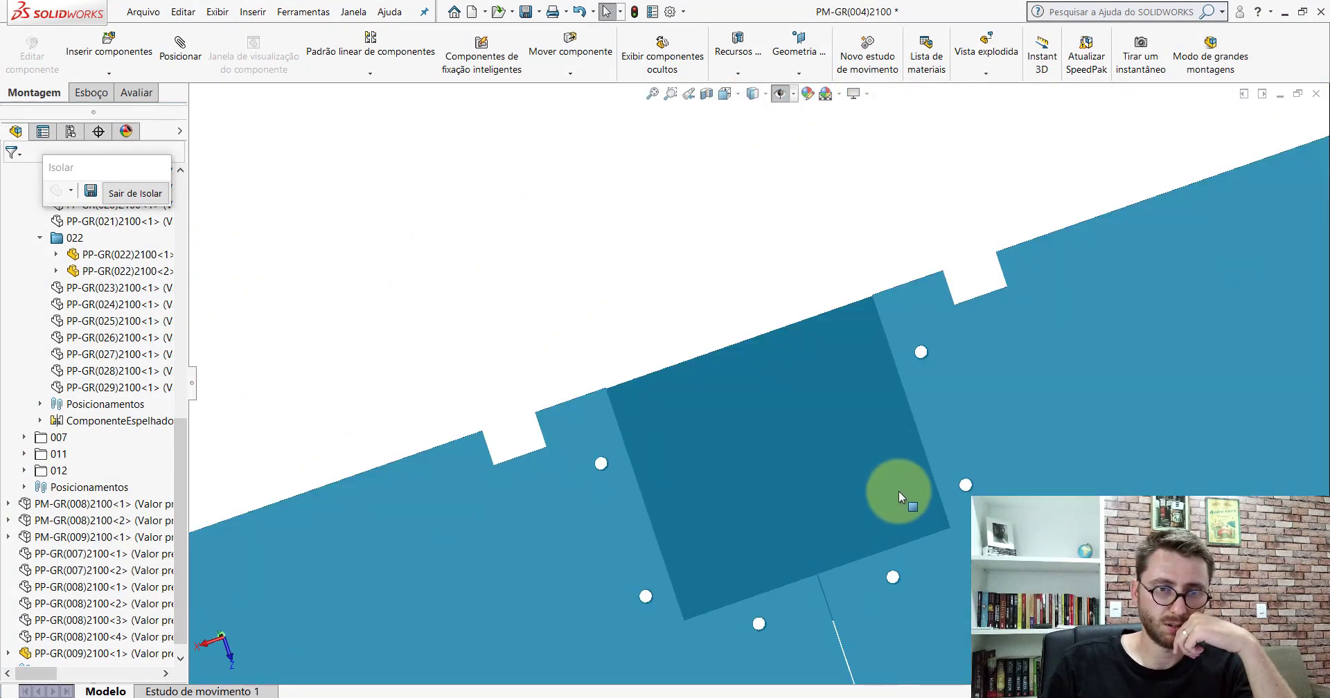
left_click(1044, 359)
left_click(841, 446)
mouse_move(813, 472)
middle_mouse_down()
mouse_move(792, 457)
mouse_move(846, 563)
middle_mouse_up()
scroll(851, 571, "down", 3)
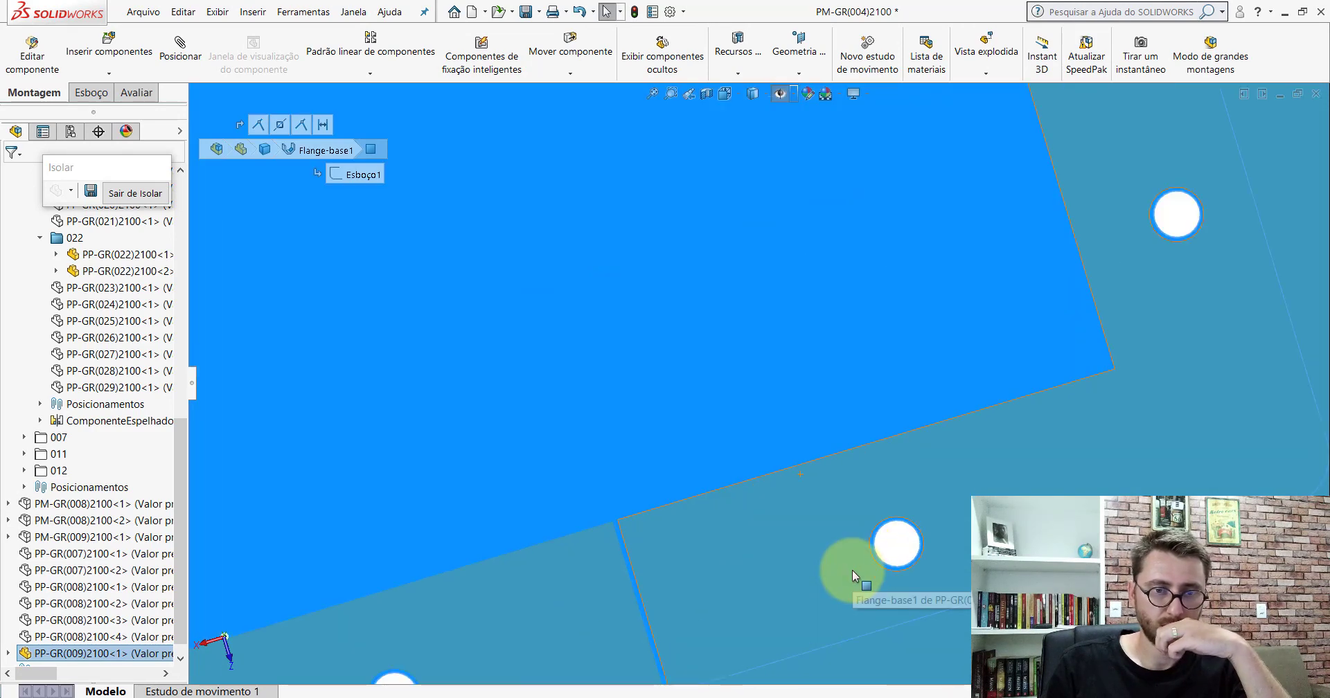
scroll(852, 570, "up", 1)
- Switch to Isometric view and Ctrl-drag a second plate copy to the lower left
left_click(726, 95)
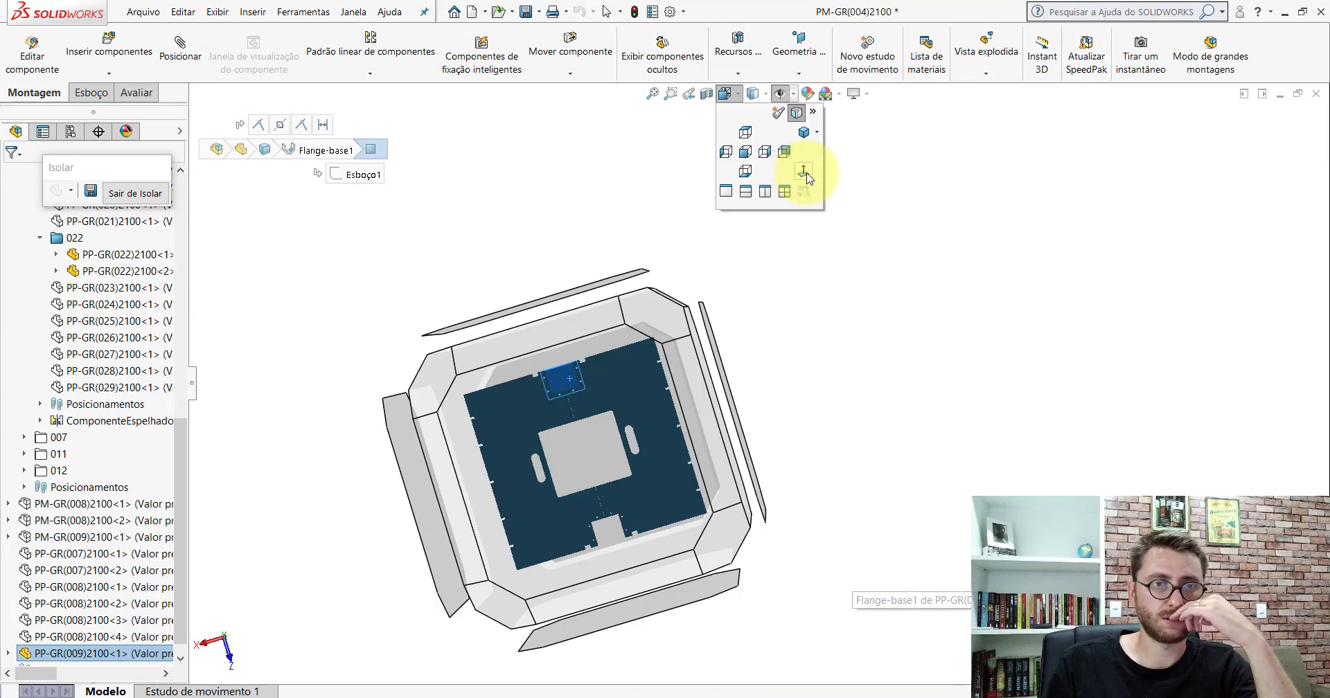
left_click(804, 134)
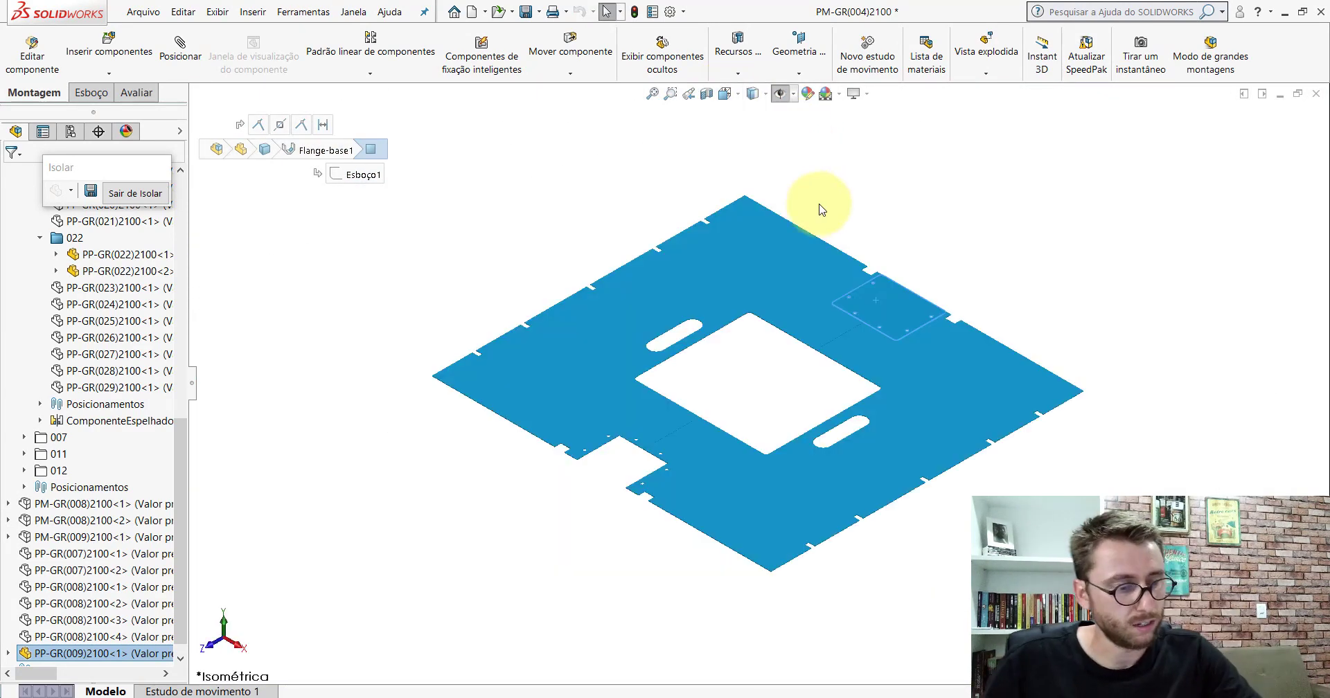
left_click(866, 184)
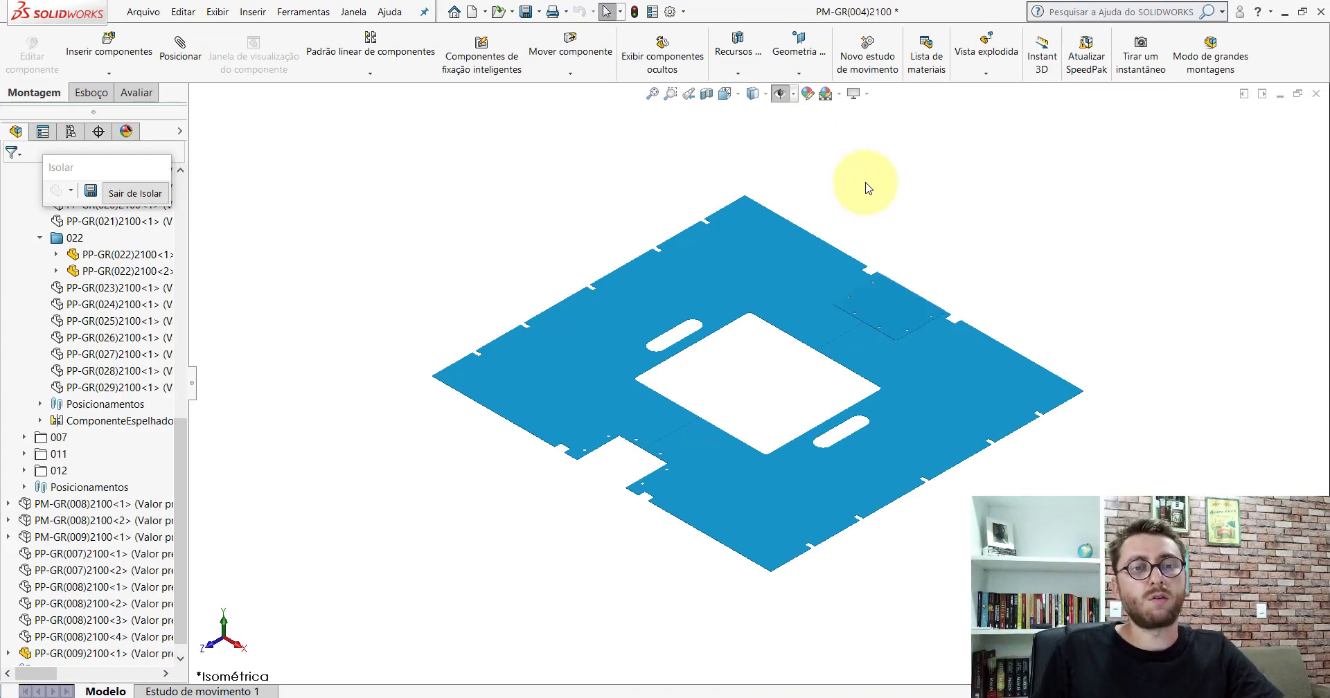
scroll(690, 400, "down", 1)
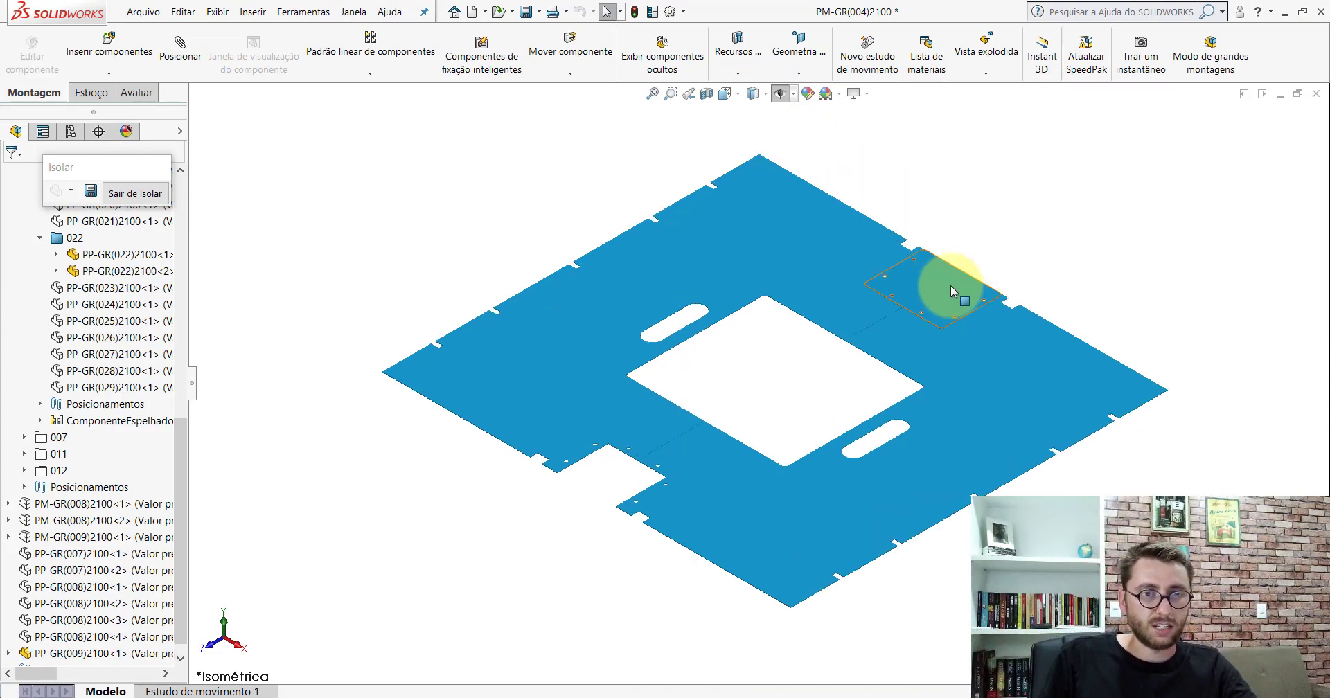
left_click_drag(951, 291, 487, 528)
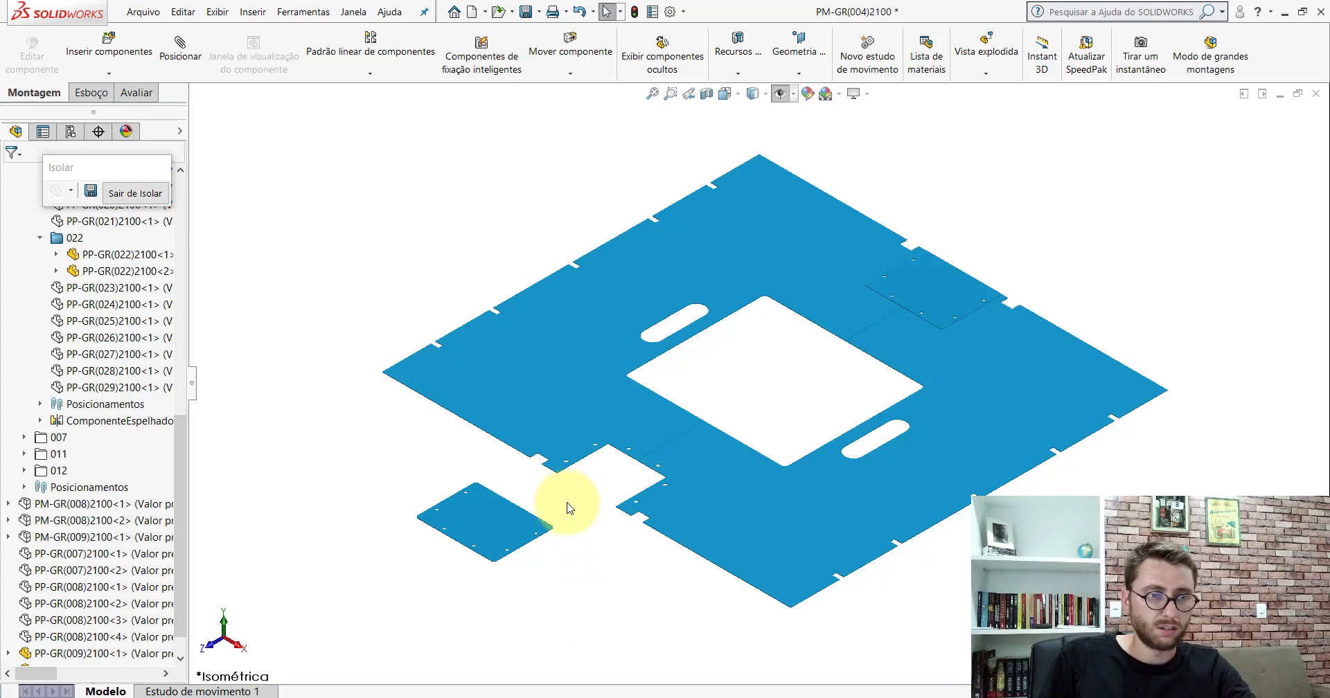
- Reposition the plate copy and mate it flat on the base plate with Coincident
scroll(570, 505, "down", 3)
mouse_move(497, 513)
right_mouse_down()
mouse_move(766, 413)
mouse_move(651, 513)
right_mouse_up()
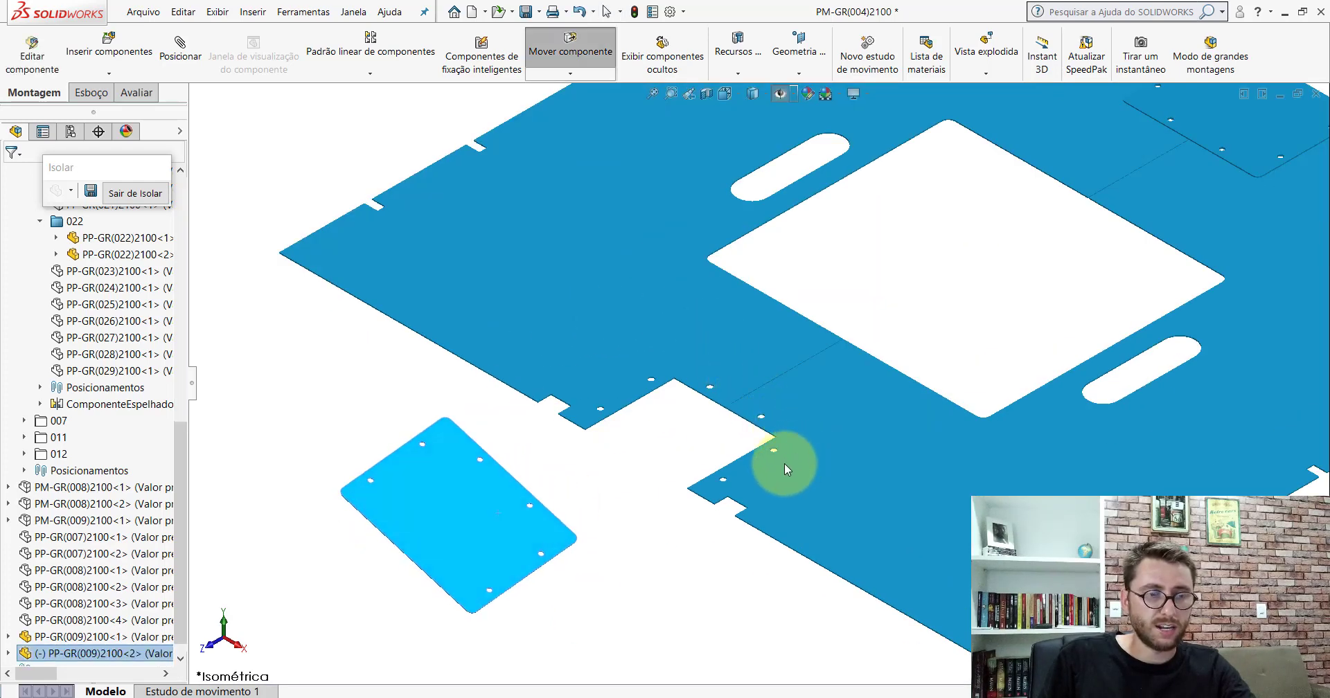
key("Escape")
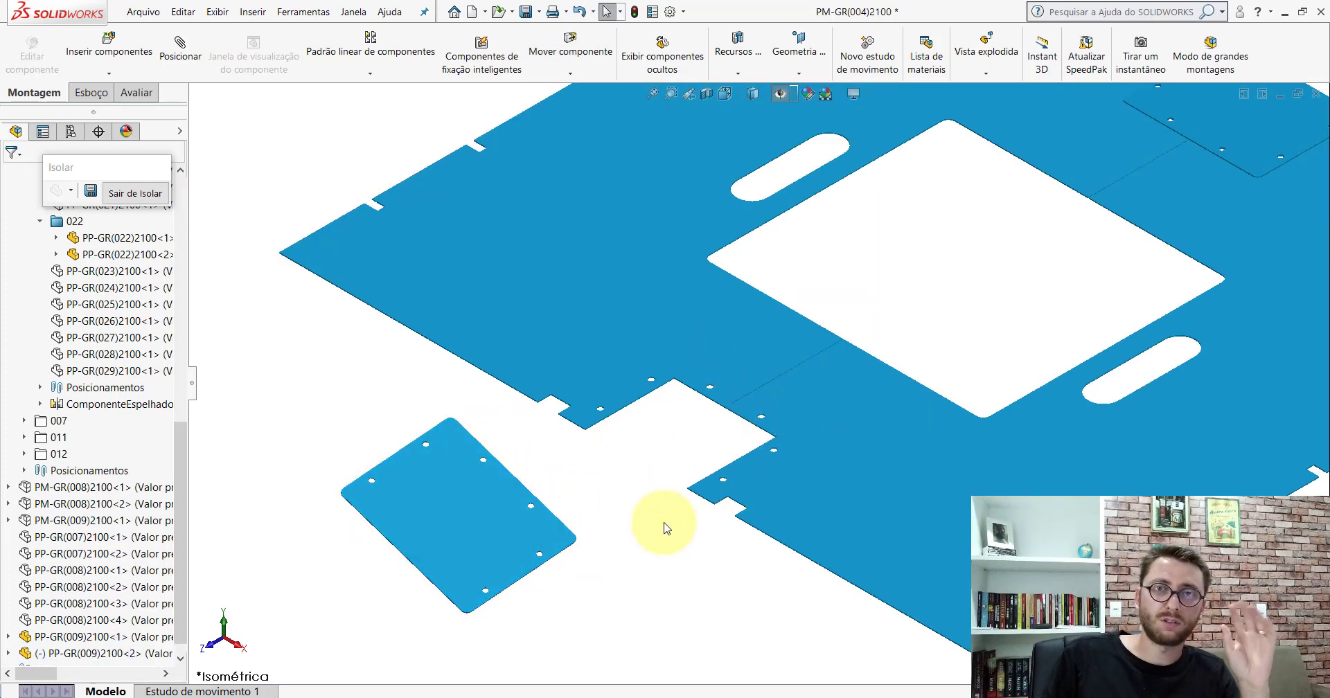
left_click(184, 59)
left_click(595, 306)
scroll(693, 339, "up", 3)
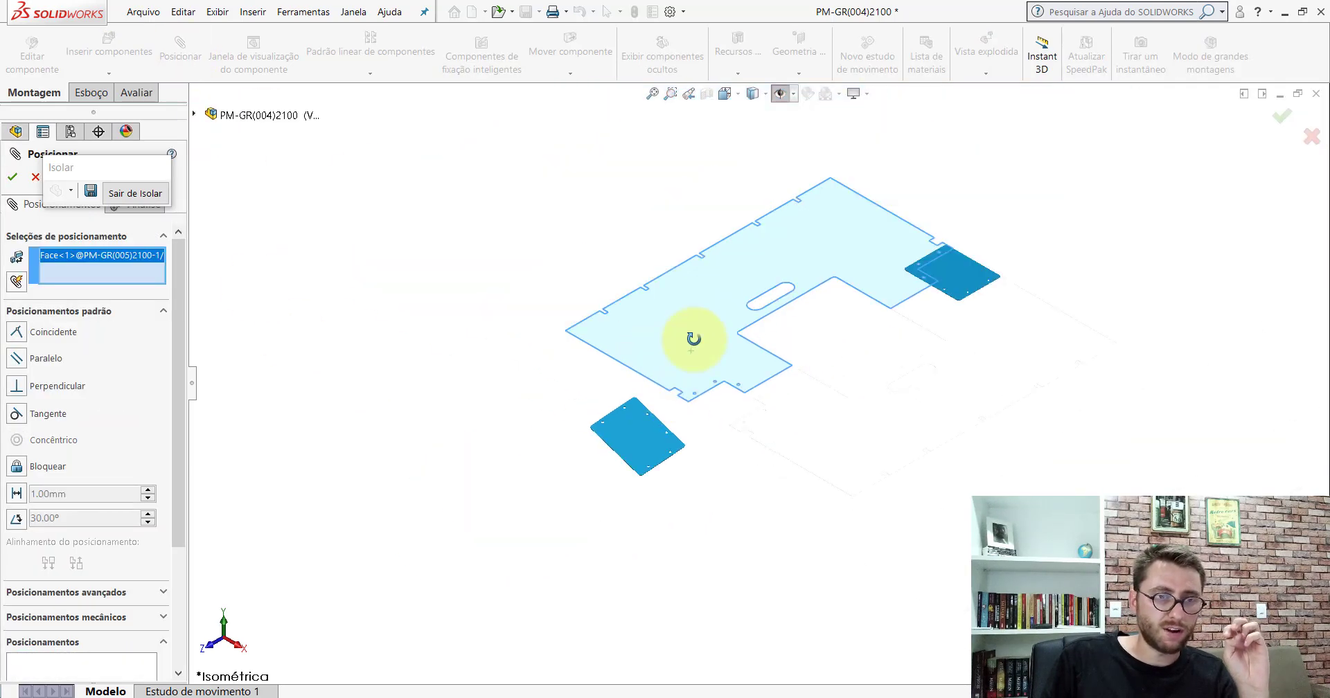
middle_click_drag(693, 339, 727, 208)
scroll(675, 363, "down", 3)
left_click(619, 363)
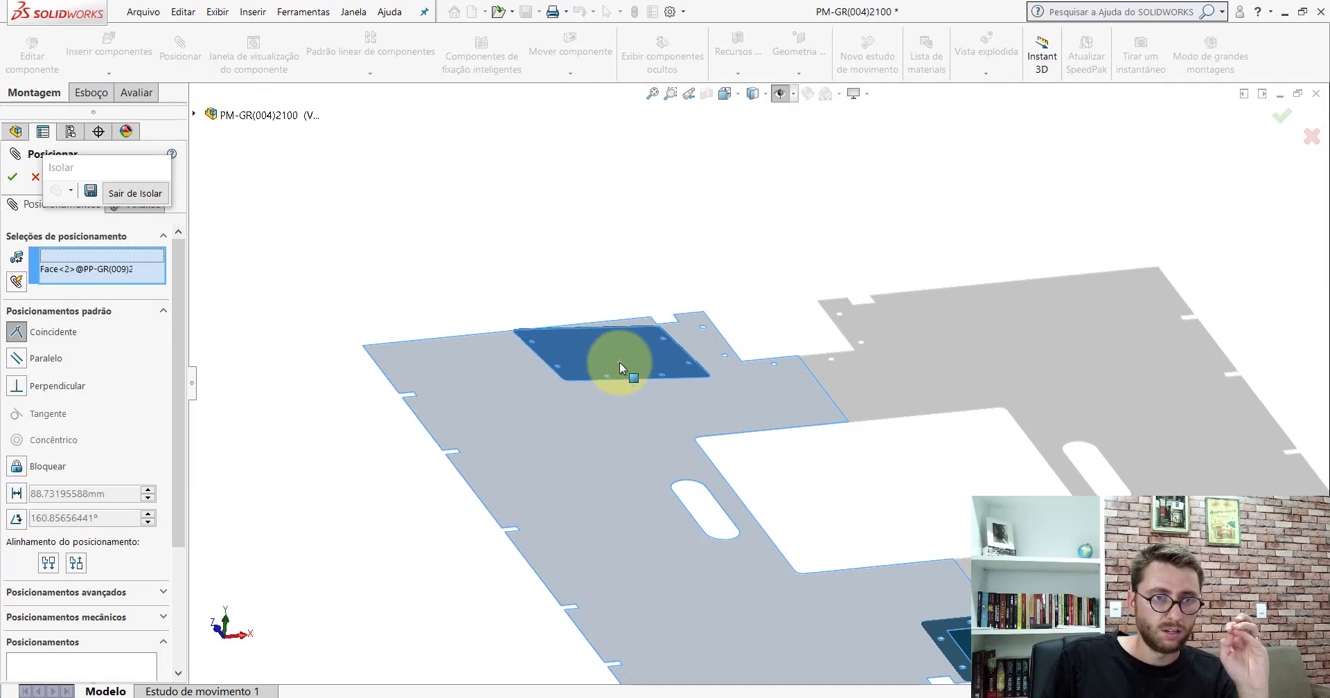
left_click(600, 346)
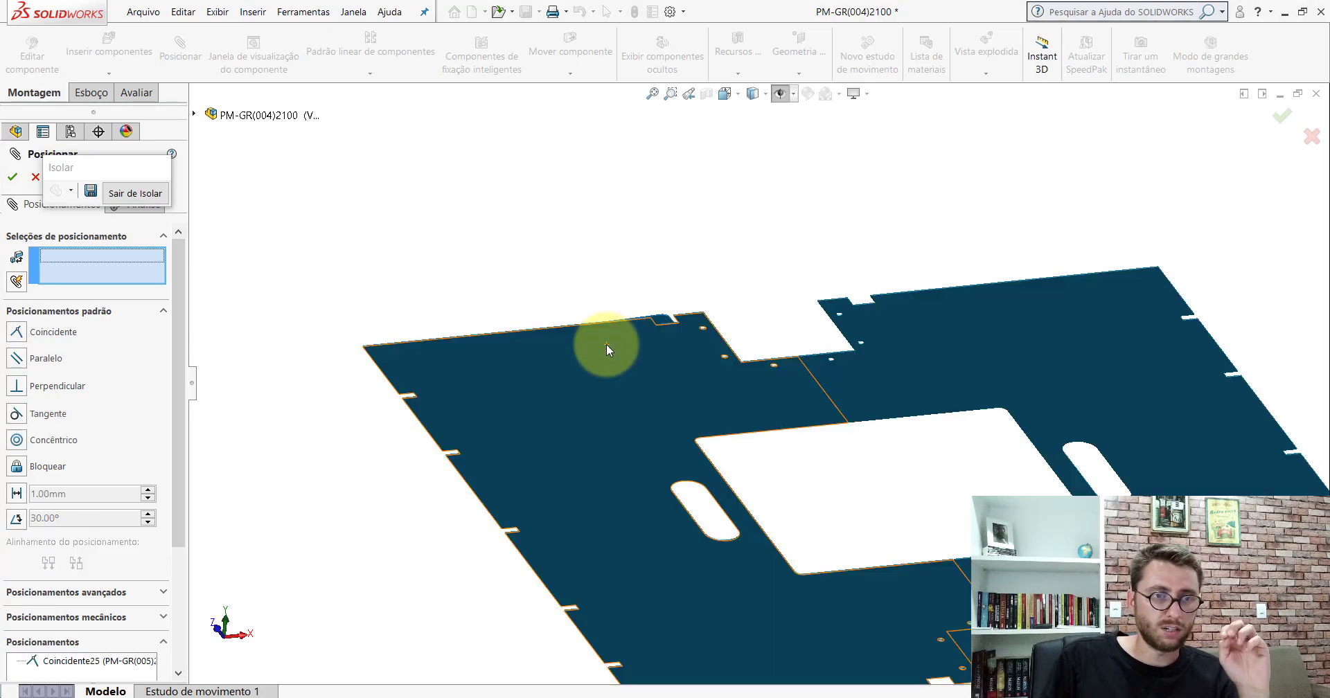
- Start a Symmetric advanced mate using the plate's Right Plane as symmetry plane
mouse_move(608, 346)
middle_mouse_down()
mouse_move(584, 534)
mouse_move(688, 134)
middle_mouse_up()
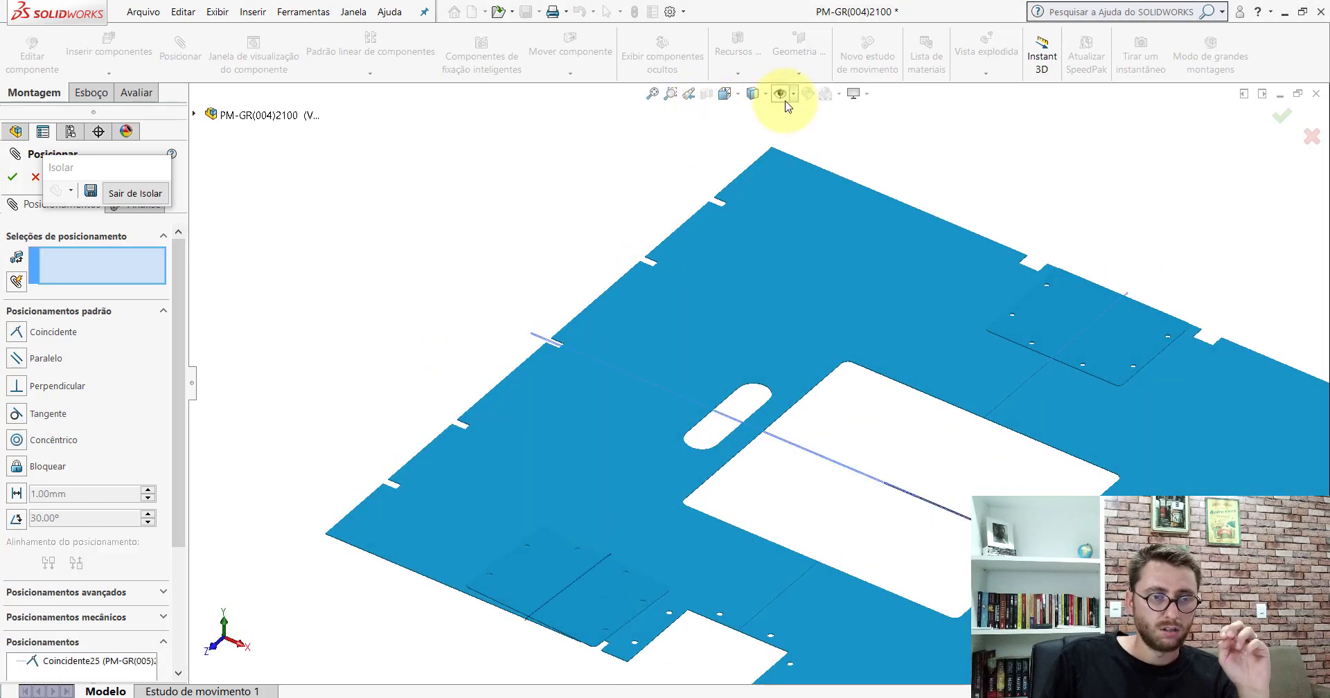
left_click(83, 313)
left_click(84, 332)
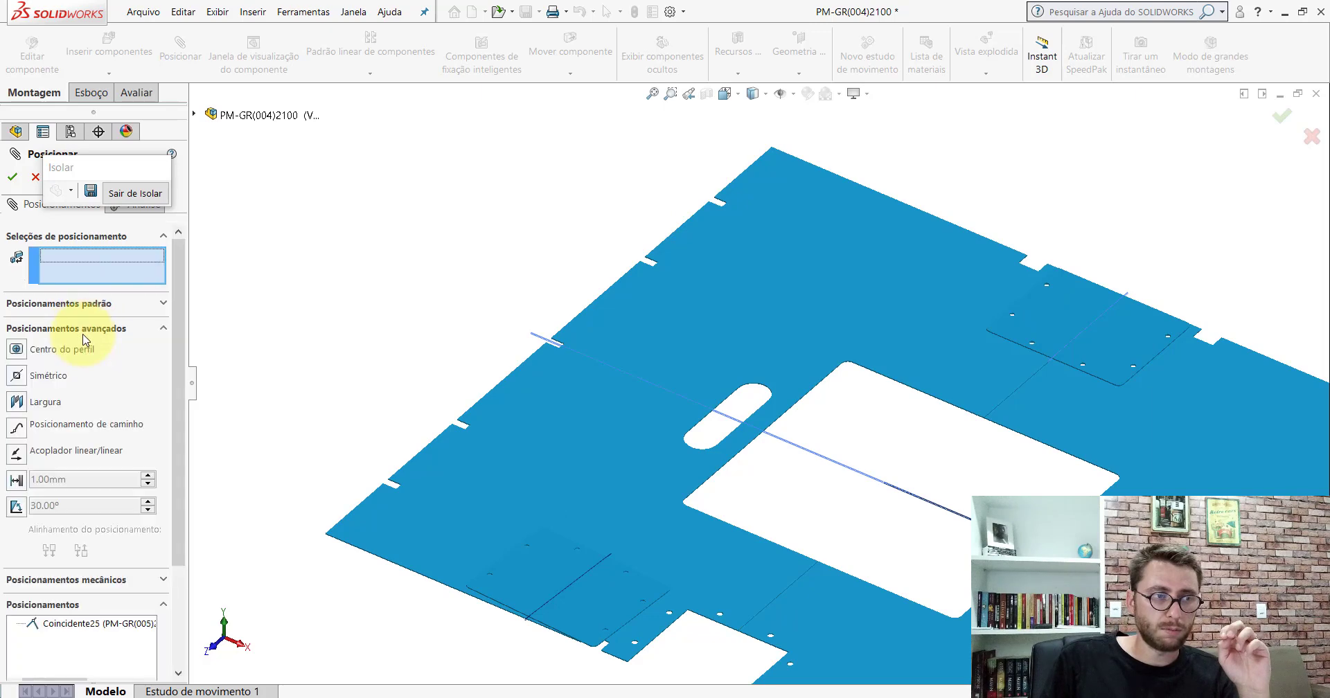
left_click(33, 376)
scroll(693, 485, "up", 5)
scroll(704, 466, "down", 5)
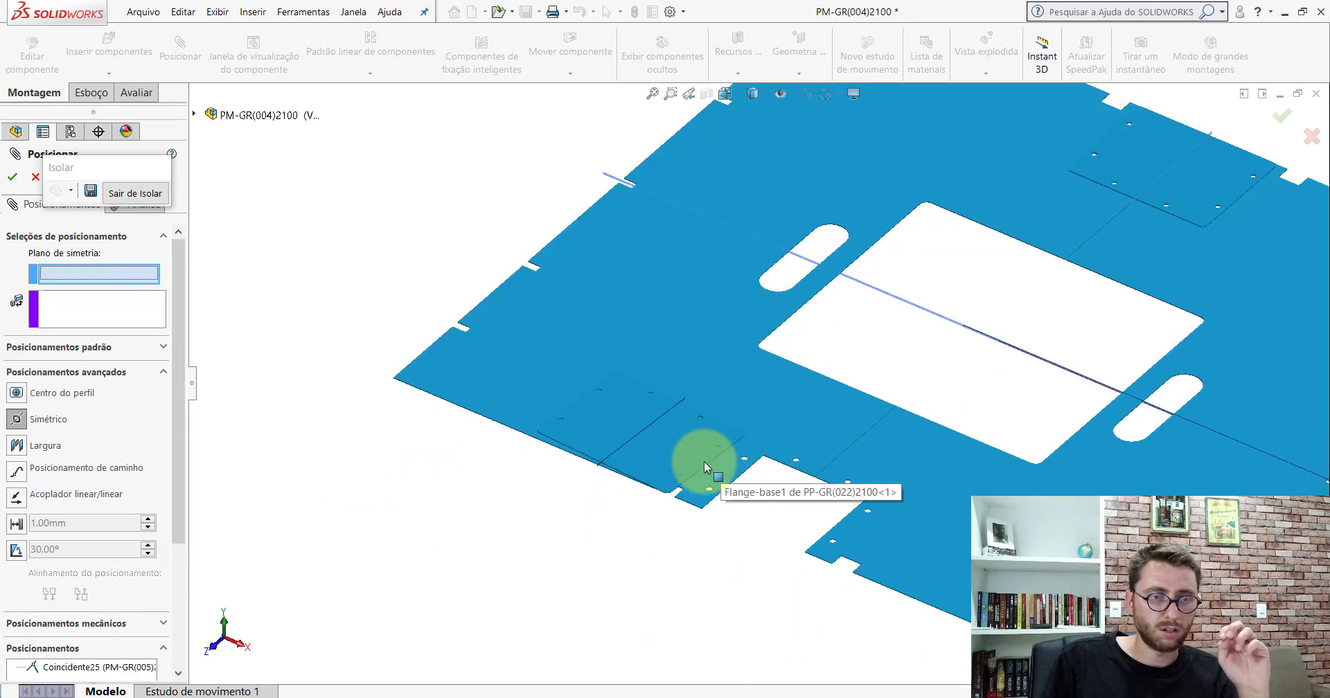
scroll(480, 438, "down", 3)
left_click(434, 417)
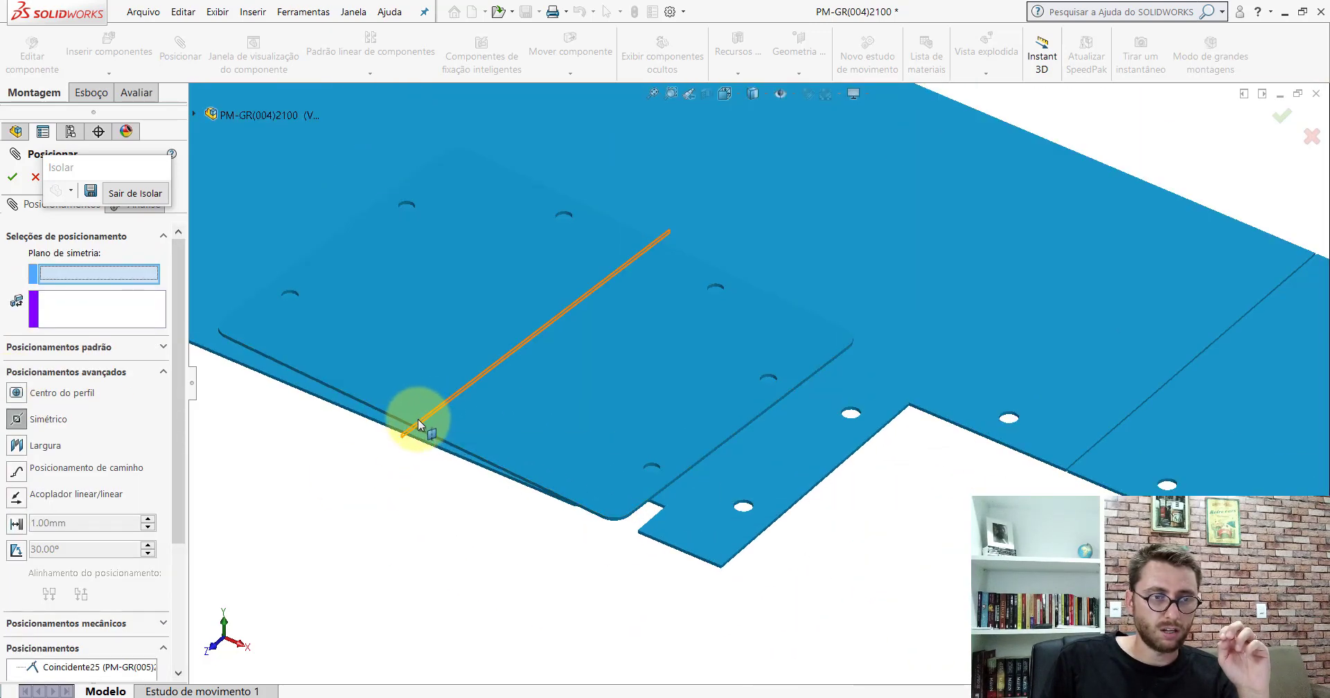
- Pick two opposite edge faces of the base plate to centre the plate between them
scroll(861, 415, "down", 3)
scroll(708, 403, "down", 3)
scroll(644, 396, "down", 3)
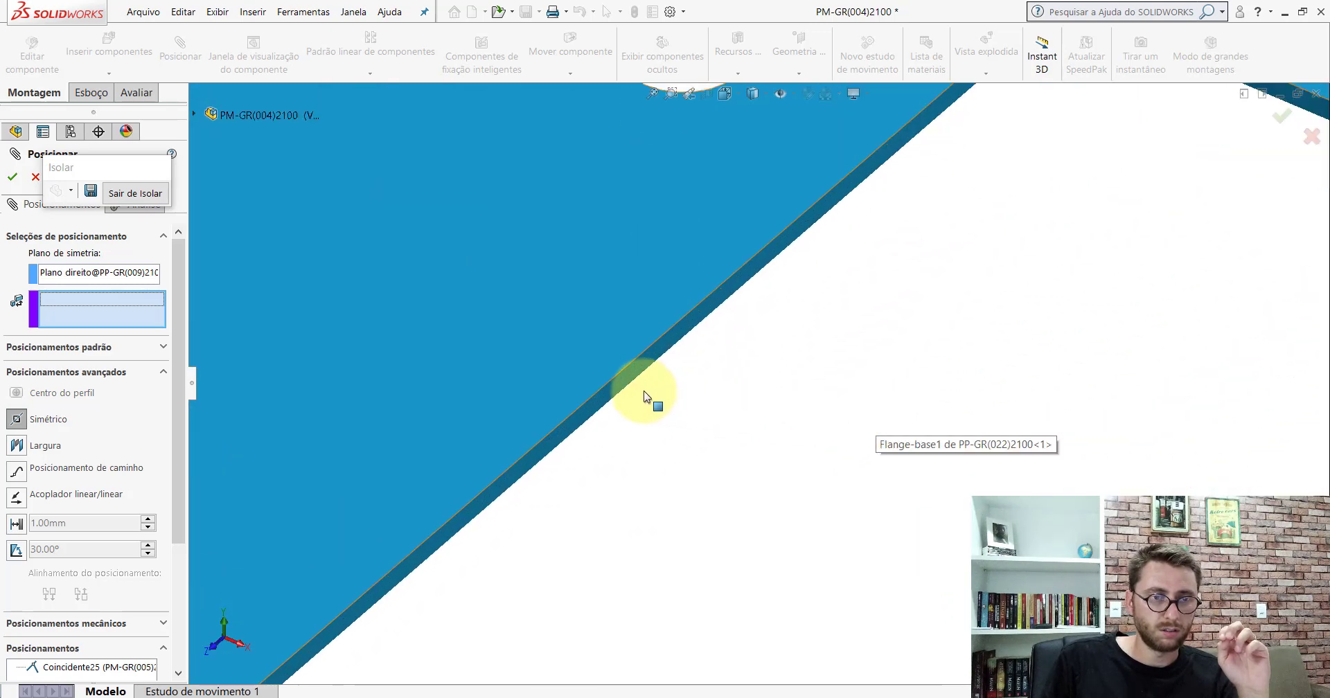
left_click(619, 385)
scroll(685, 439, "up", 3)
scroll(686, 439, "up", 3)
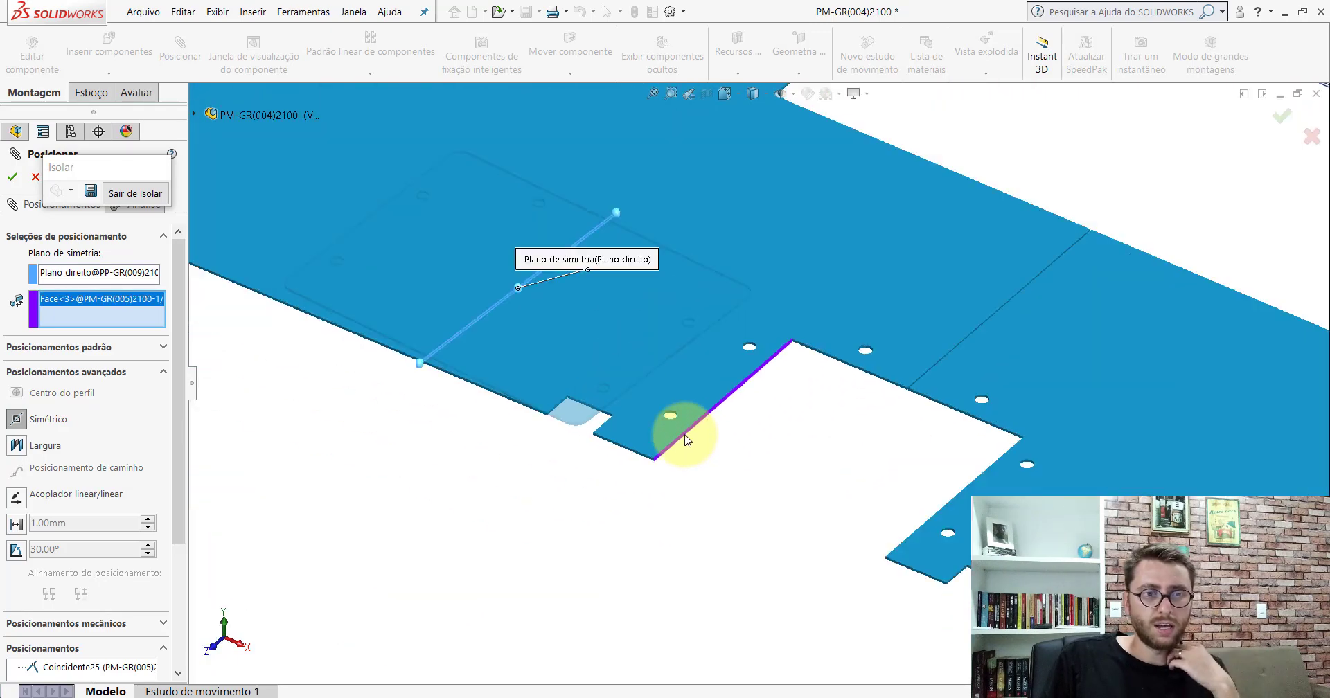
mouse_move(685, 440)
middle_mouse_down()
mouse_move(698, 360)
mouse_move(768, 424)
middle_mouse_up()
scroll(825, 437, "down", 3)
scroll(817, 409, "down", 3)
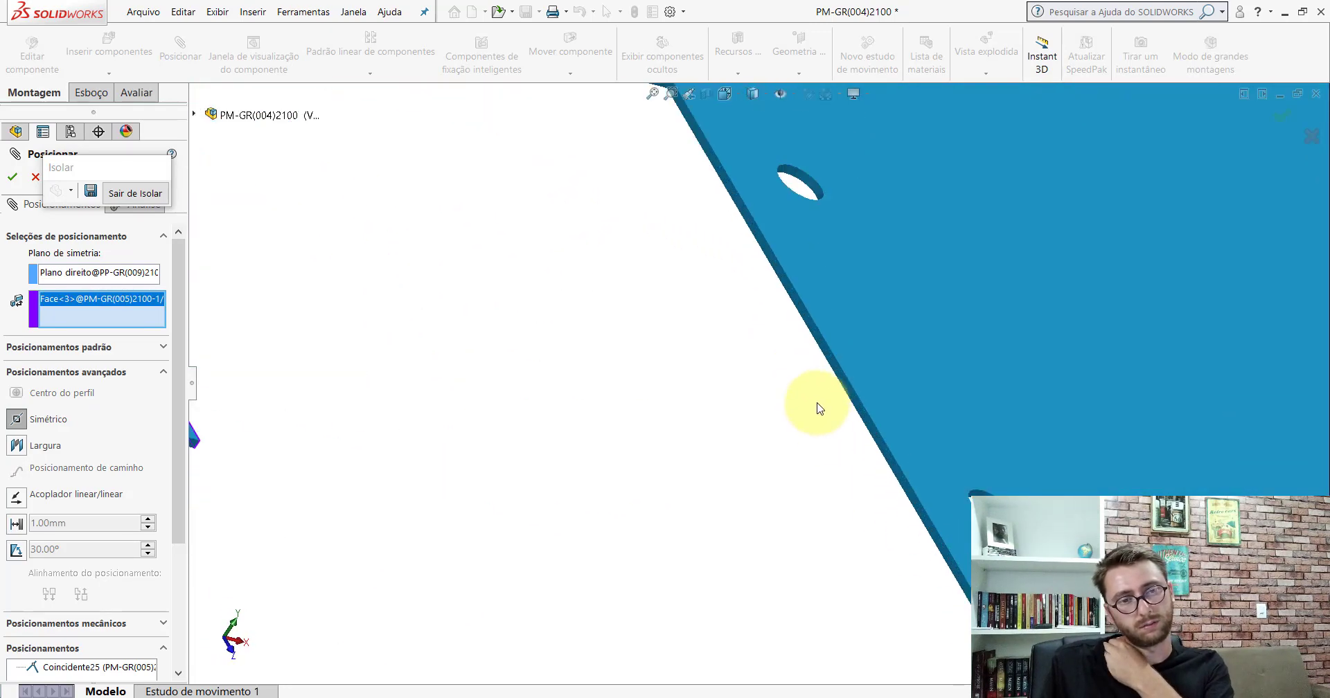
left_click(837, 376)
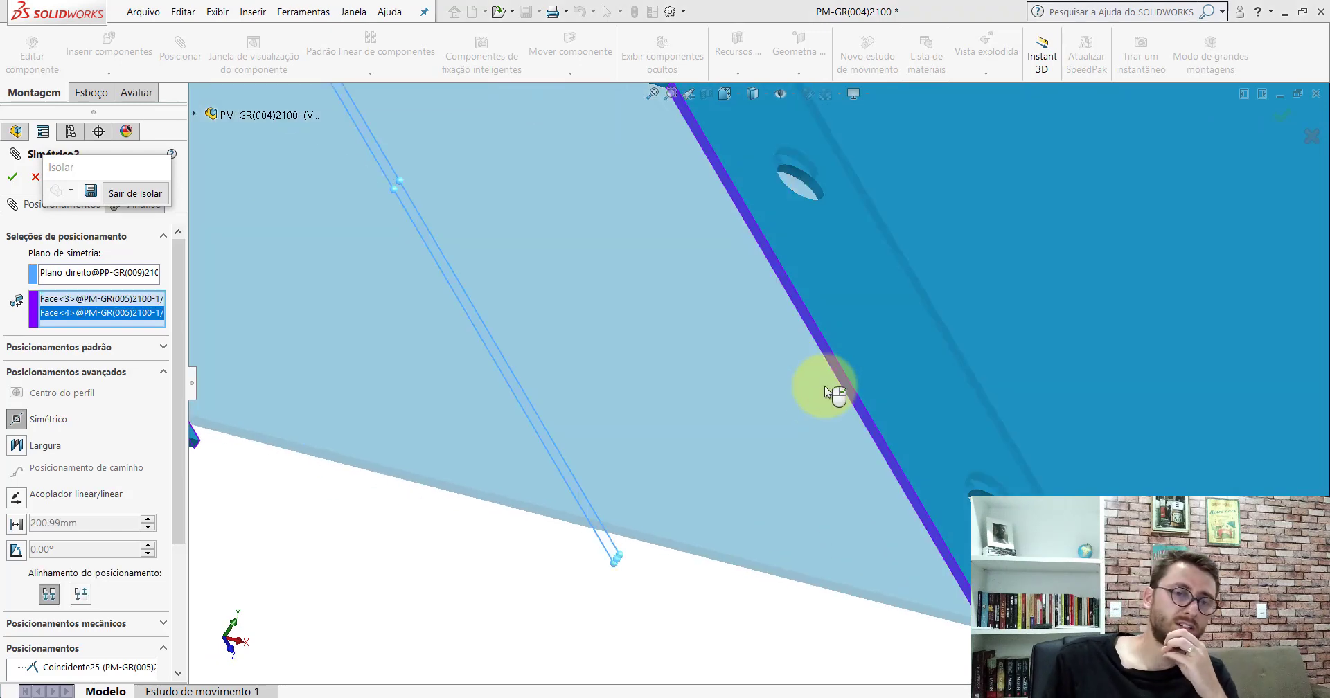
- Commit the Symmetric mate, then select the backing plate's and base plate's edge faces
left_click(11, 177)
scroll(838, 368, "up", 3)
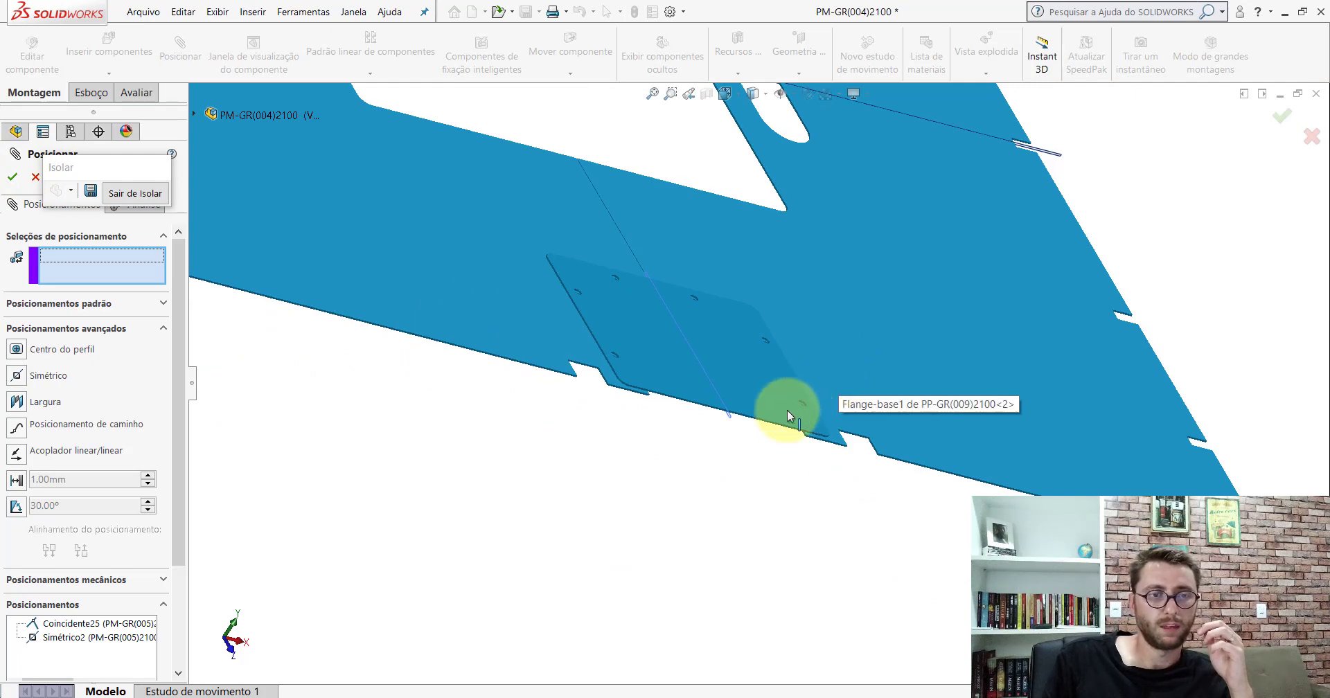
mouse_move(698, 391)
middle_mouse_down()
mouse_move(653, 273)
mouse_move(743, 326)
mouse_move(767, 545)
mouse_move(587, 372)
middle_mouse_up()
scroll(587, 372, "down", 3)
scroll(480, 350, "down", 2)
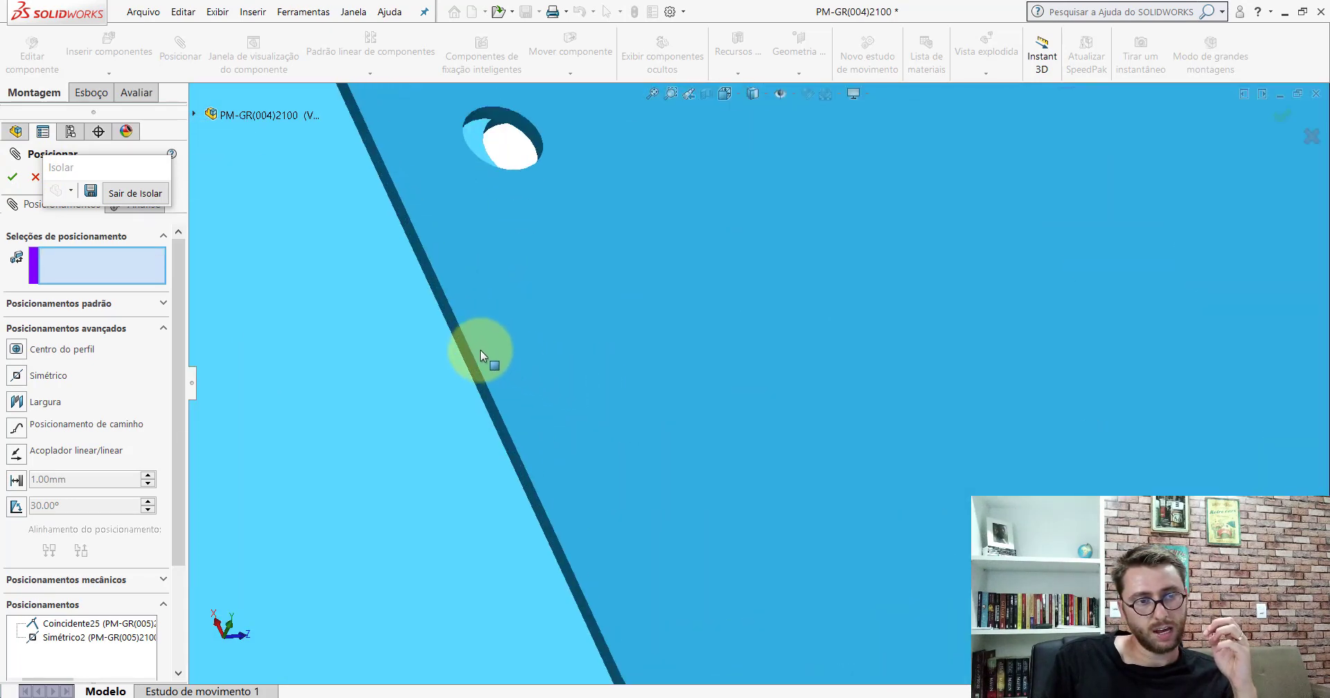
left_click(458, 345)
scroll(632, 401, "up", 3)
scroll(644, 416, "up", 2)
mouse_move(644, 416)
middle_mouse_down()
mouse_move(547, 362)
mouse_move(942, 416)
middle_mouse_up()
scroll(703, 309, "down", 2)
scroll(604, 358, "down", 2)
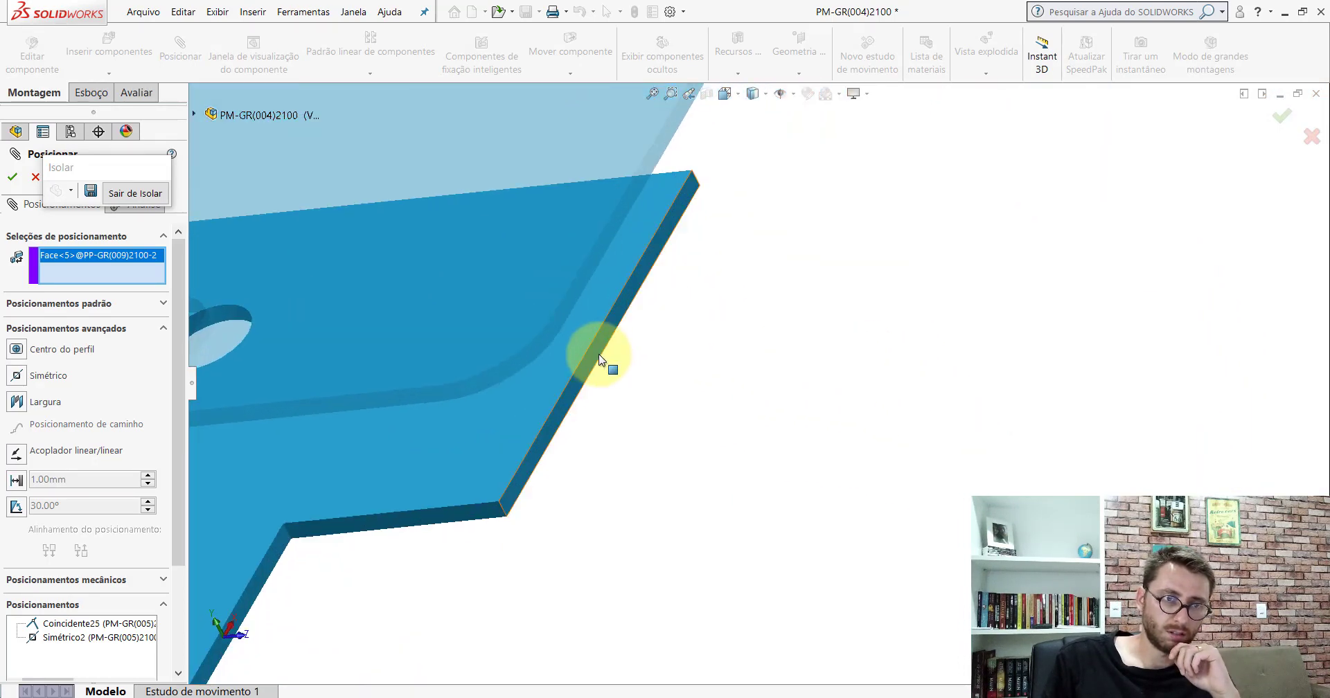
left_click(598, 354)
- Apply a 210 mm Distance mate between those two edge faces
left_click(44, 275)
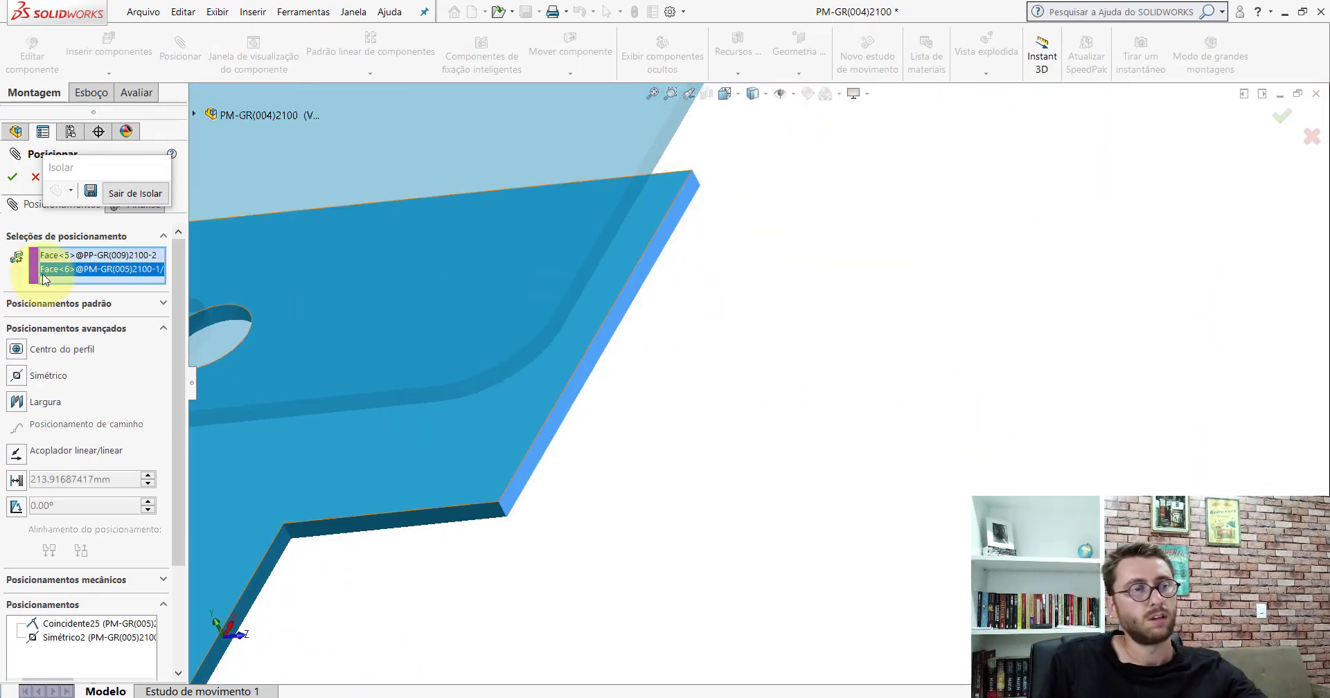
left_click(17, 480)
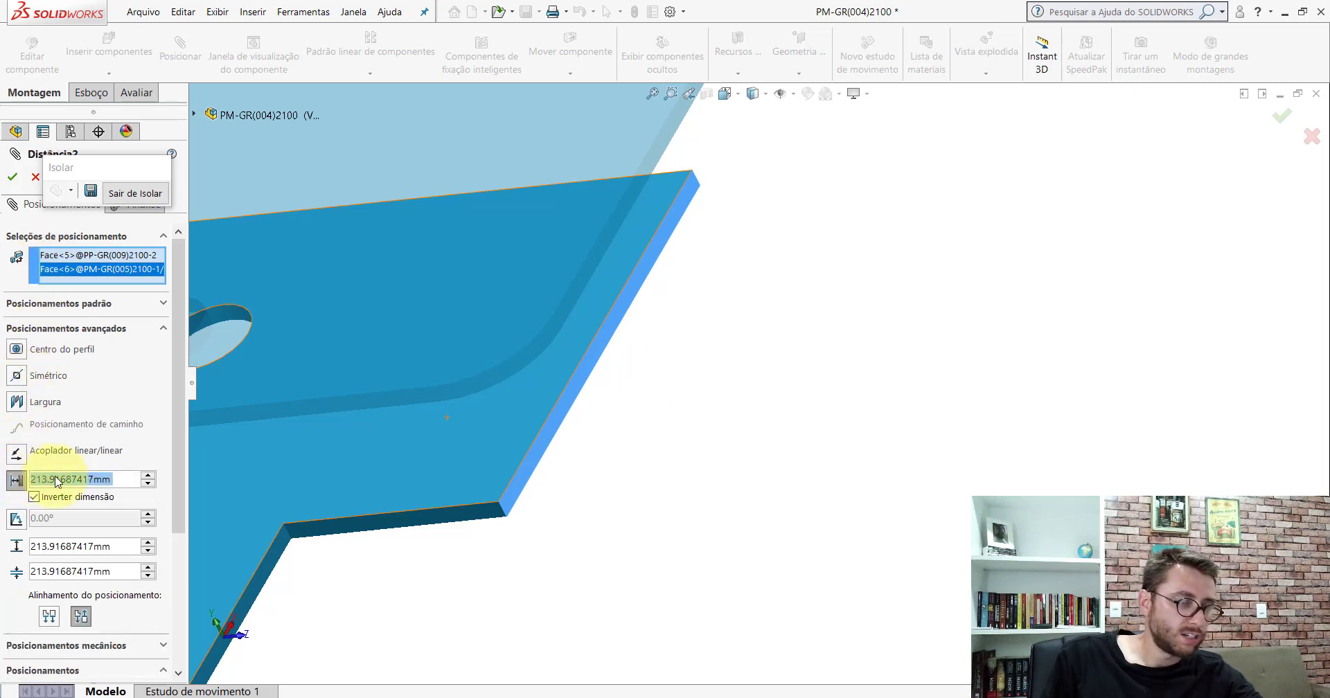
left_click(133, 305)
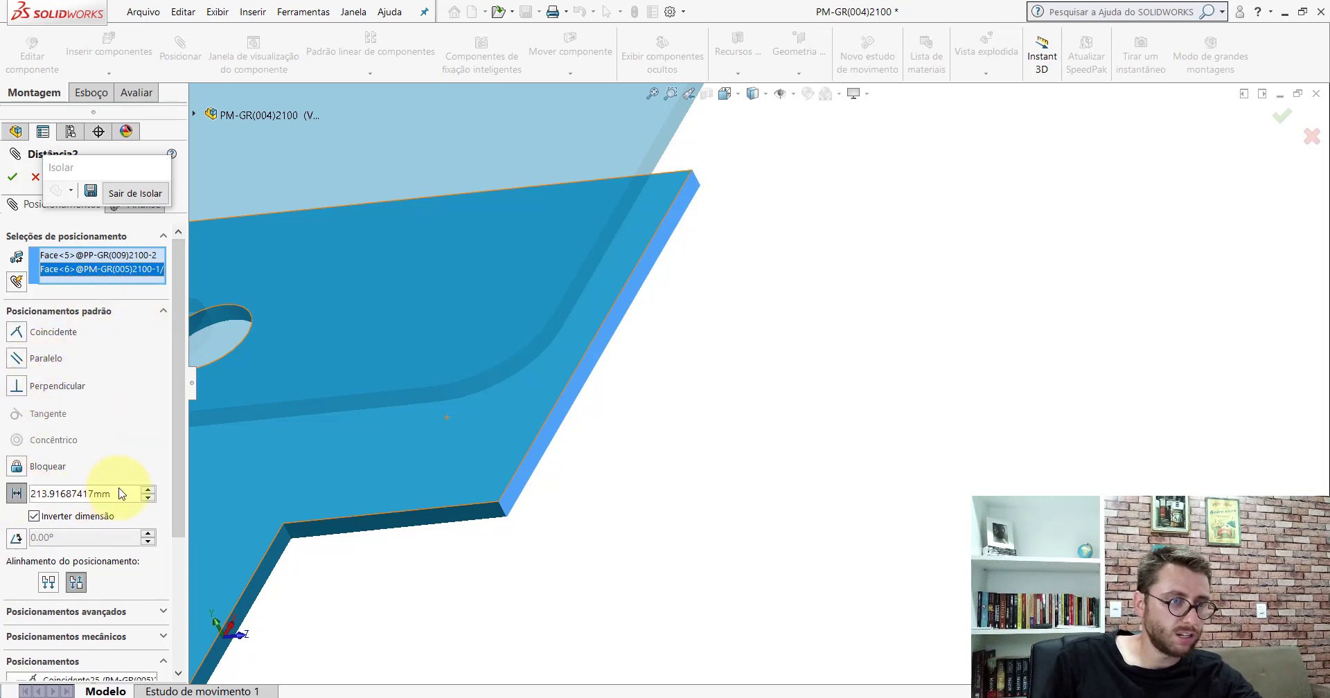
type("210")
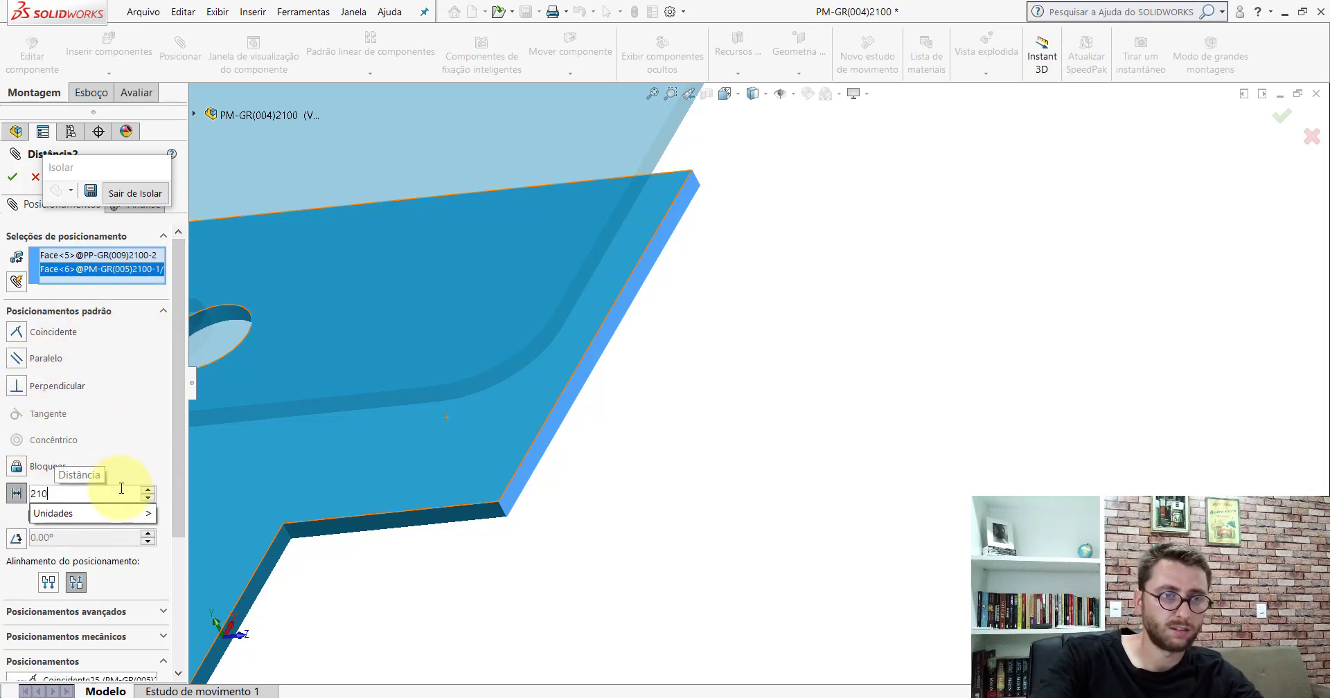
key("Return")
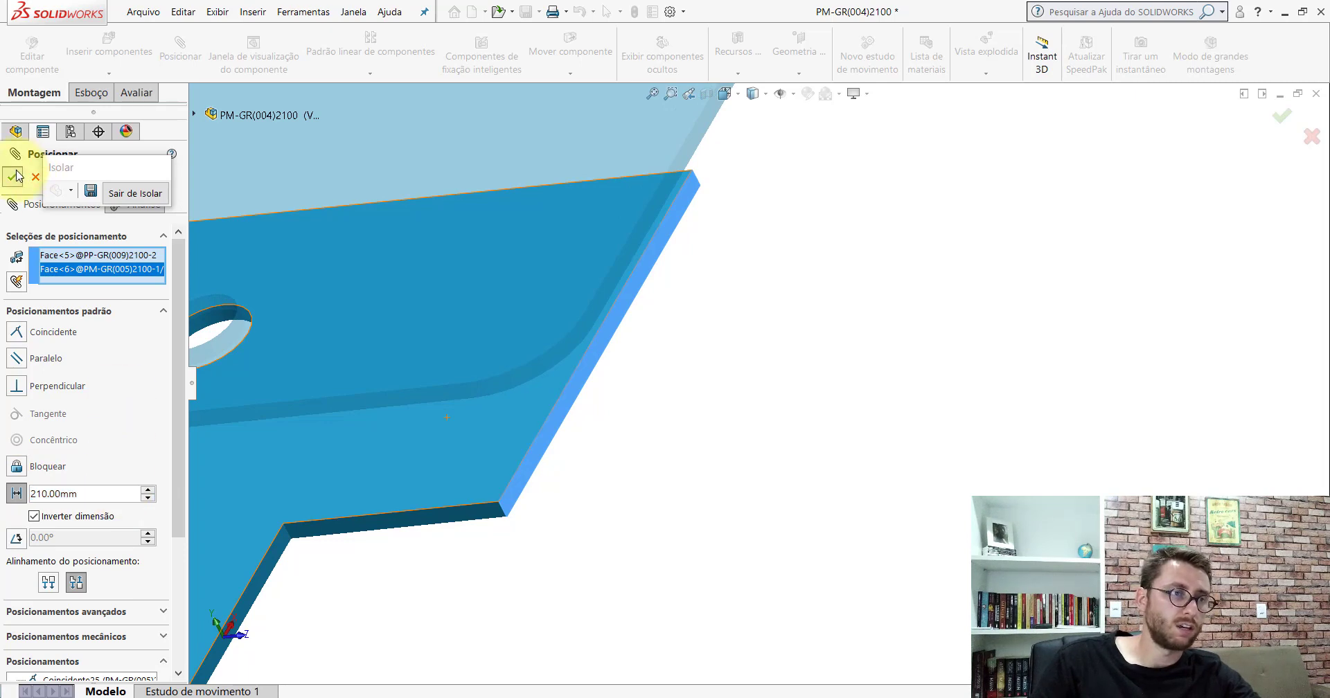
left_click(19, 177)
- Show the whole trailer in Isometric view, out of isolation, with reference planes hidden
left_click(735, 94)
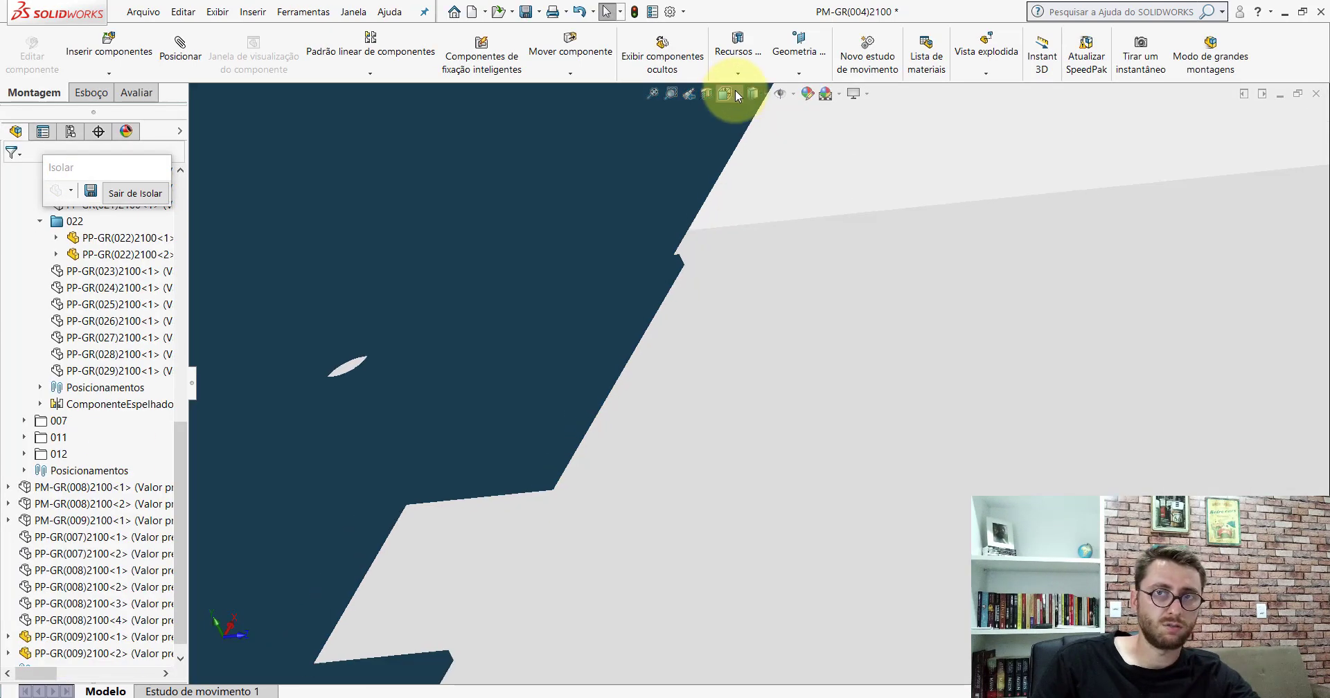
left_click(796, 120)
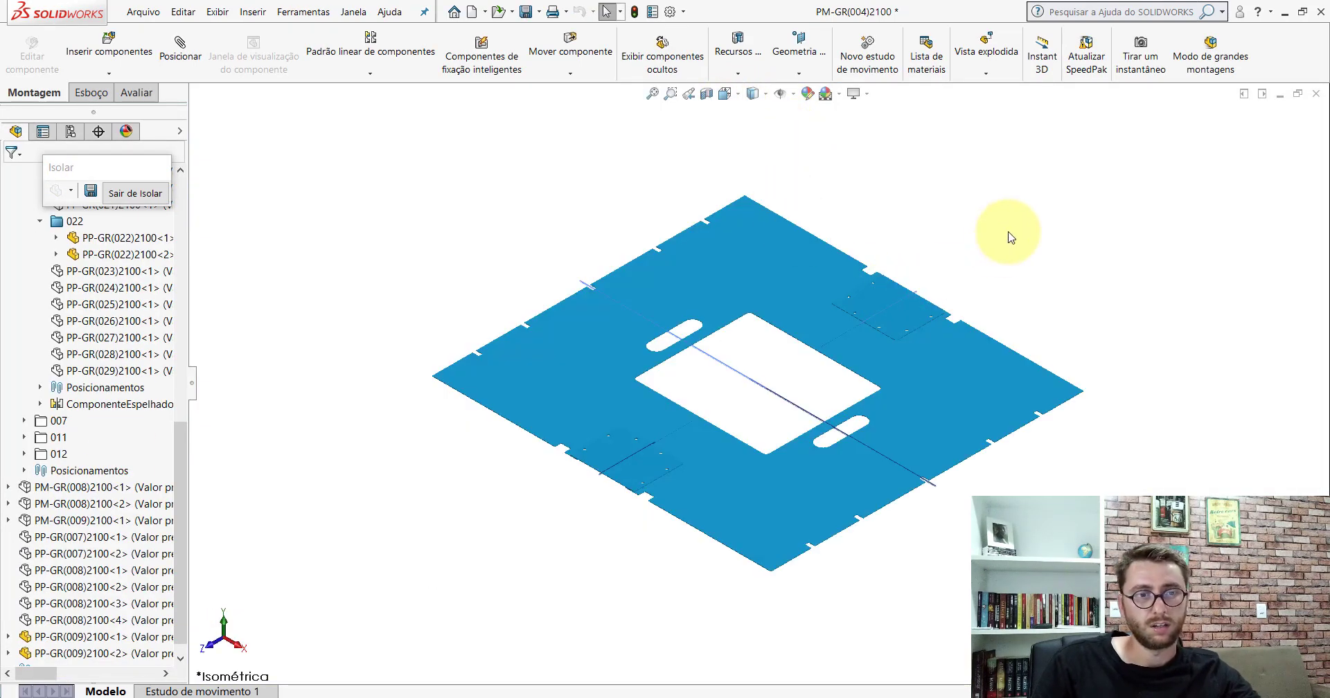
left_click(141, 198)
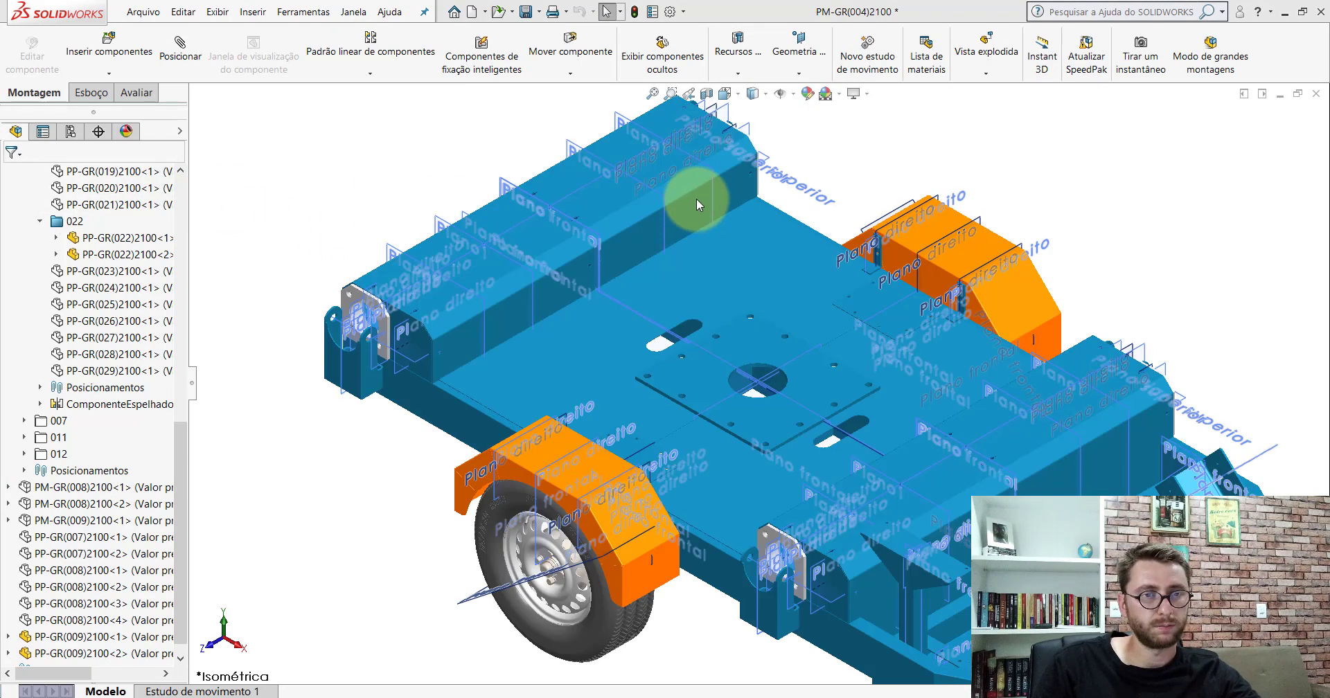
left_click(780, 94)
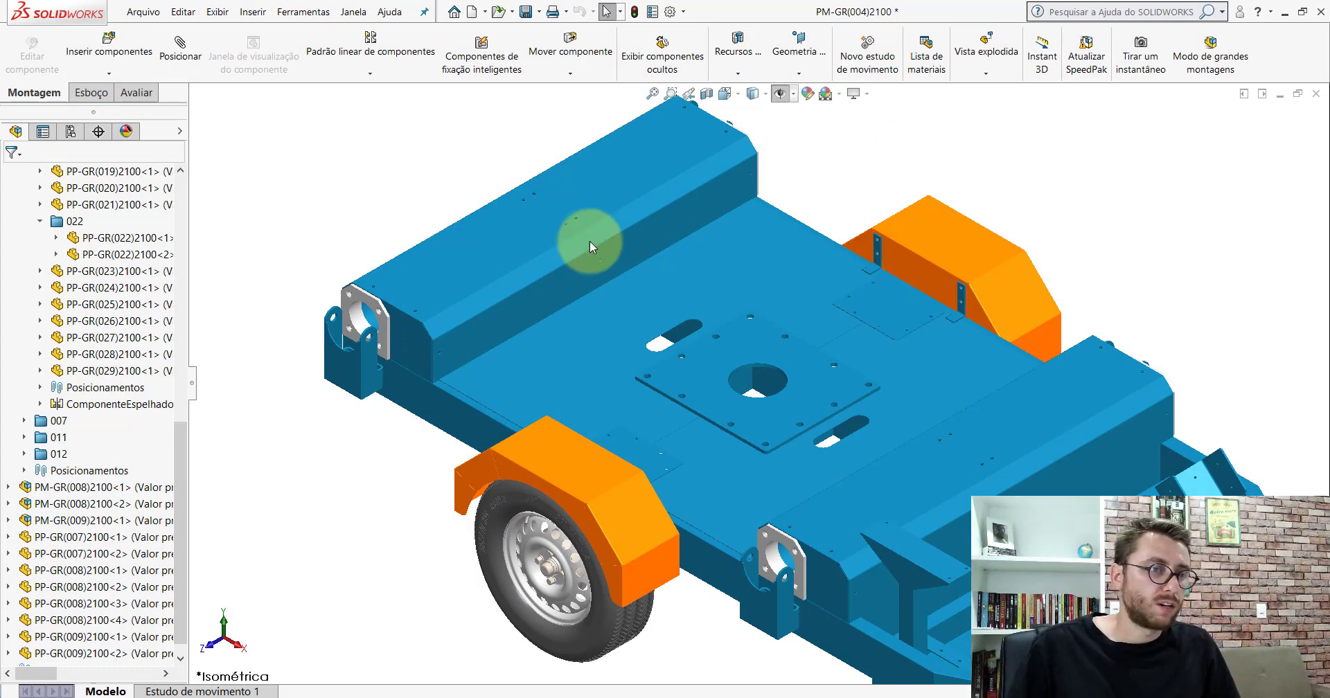
- Collapse the assembly tree and switch to the PM-GR(004)2100_ window
left_click_drag(181, 445, 199, 192)
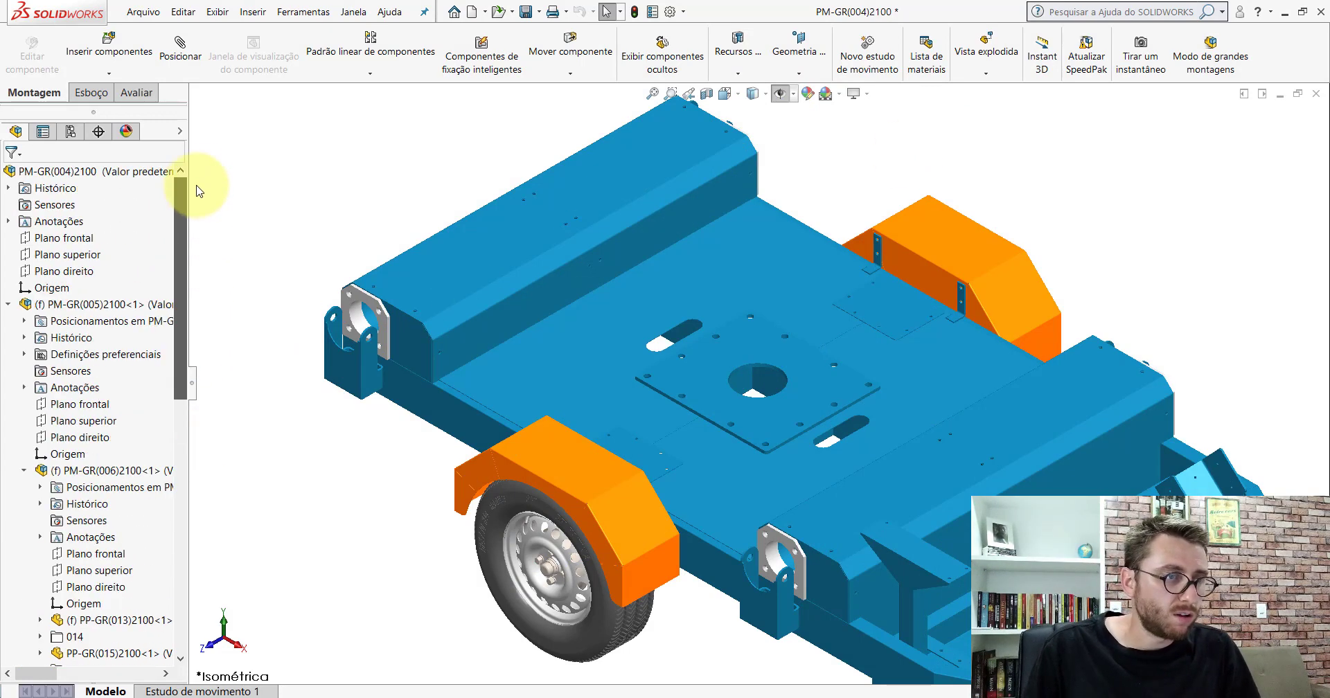
right_click(148, 171)
left_click(239, 547)
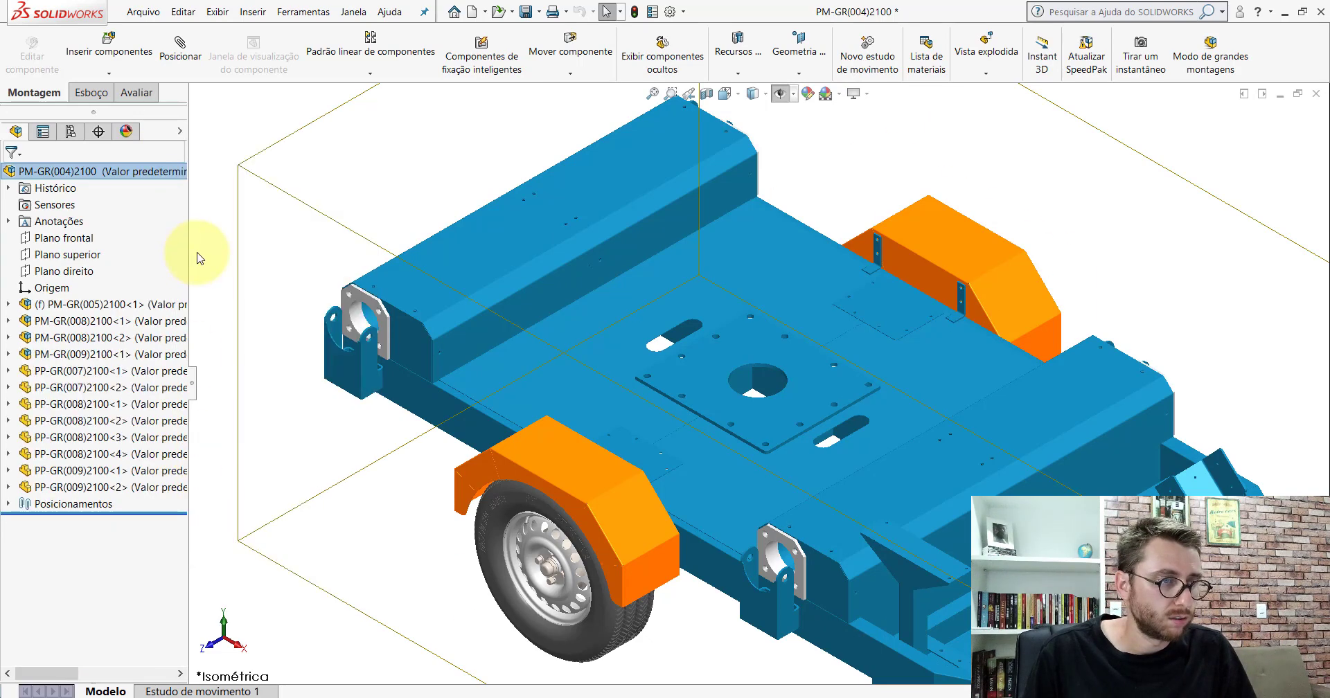
left_click(627, 612)
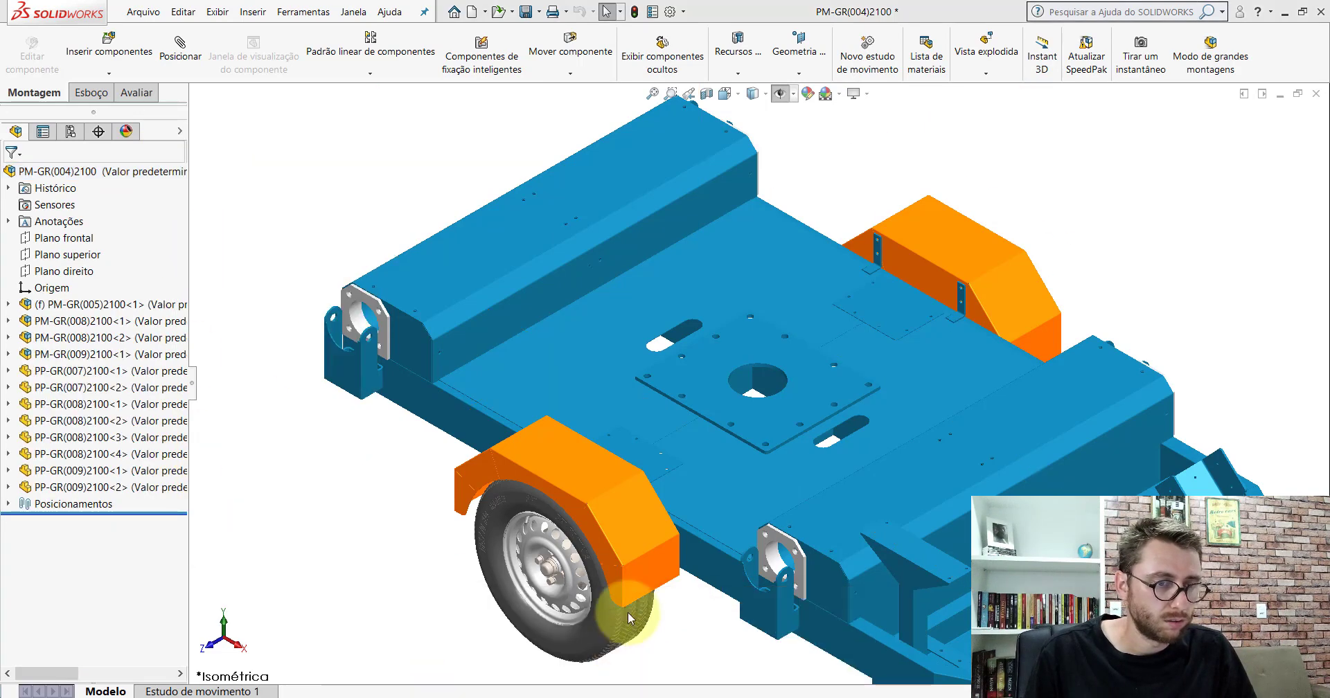
scroll(645, 498, "up", 3)
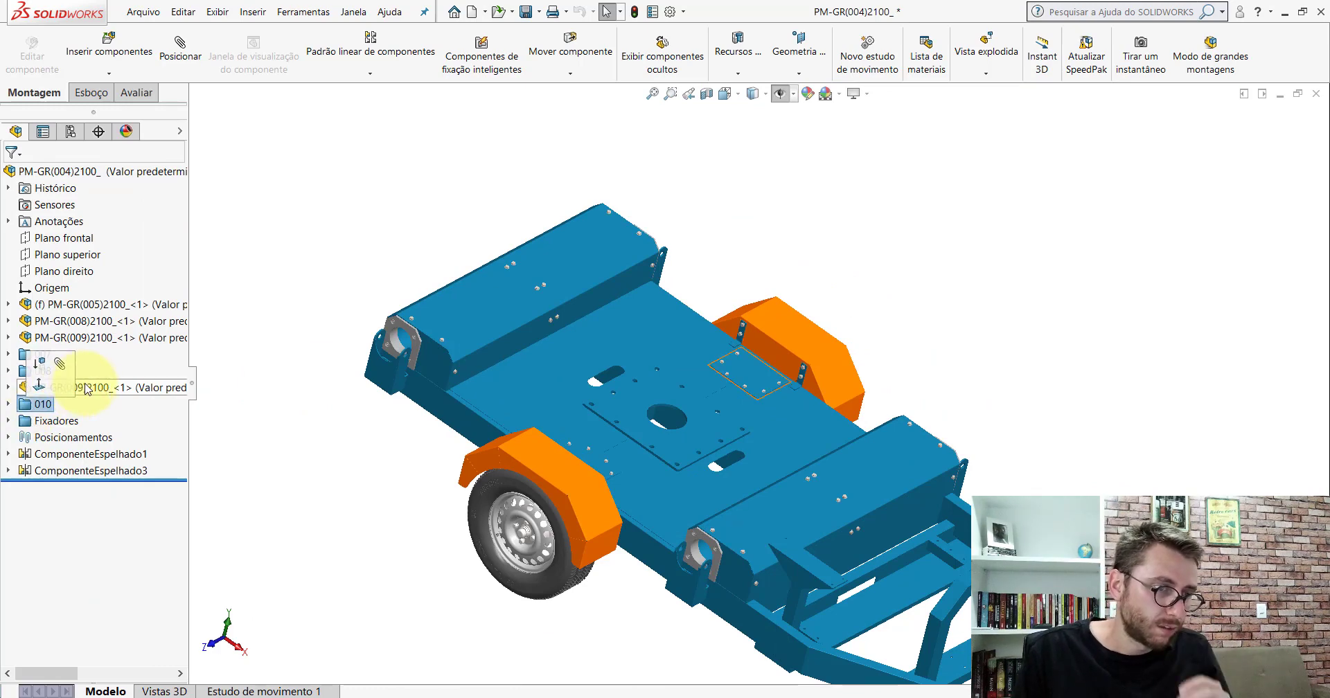
- Select and zoom in on the PP-GR(010)2100 bracket plate in the reference assembly
left_click(86, 388)
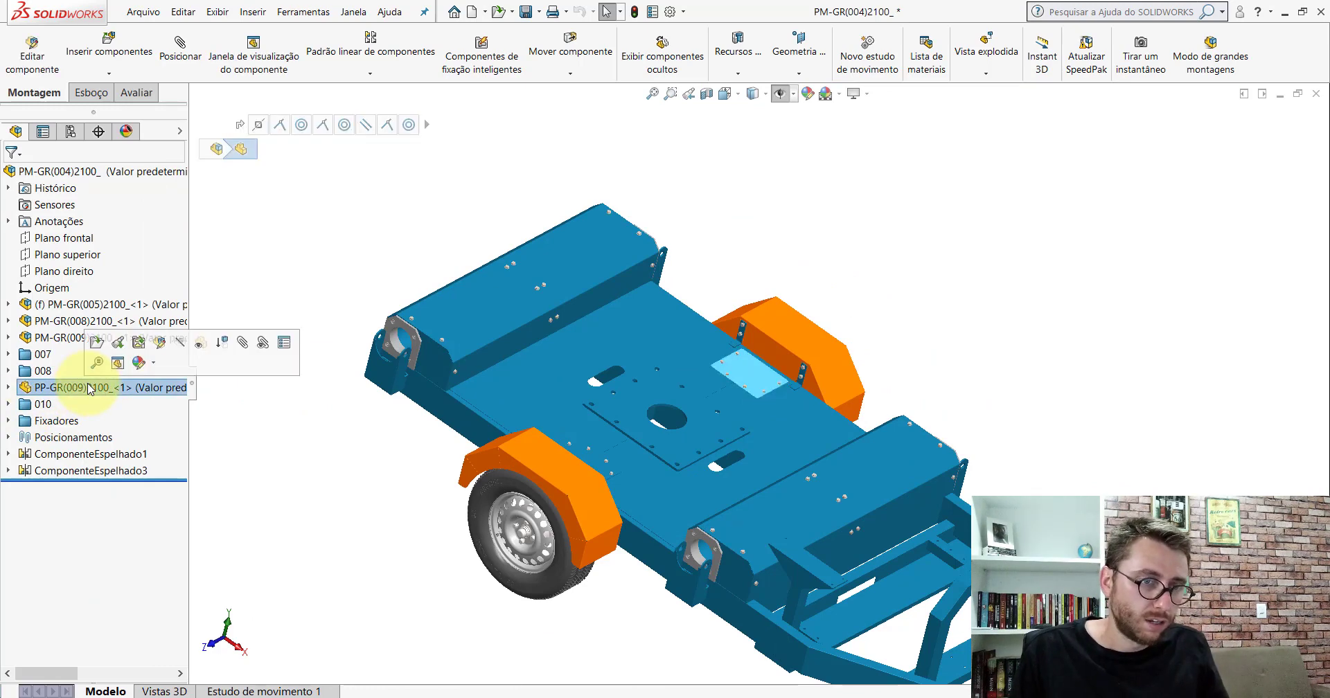
left_click(38, 405)
scroll(945, 497, "down", 5)
mouse_move(817, 457)
middle_mouse_down()
mouse_move(763, 446)
mouse_move(703, 386)
mouse_move(739, 395)
mouse_move(677, 371)
mouse_move(736, 376)
middle_mouse_up()
scroll(831, 400, "up", 5)
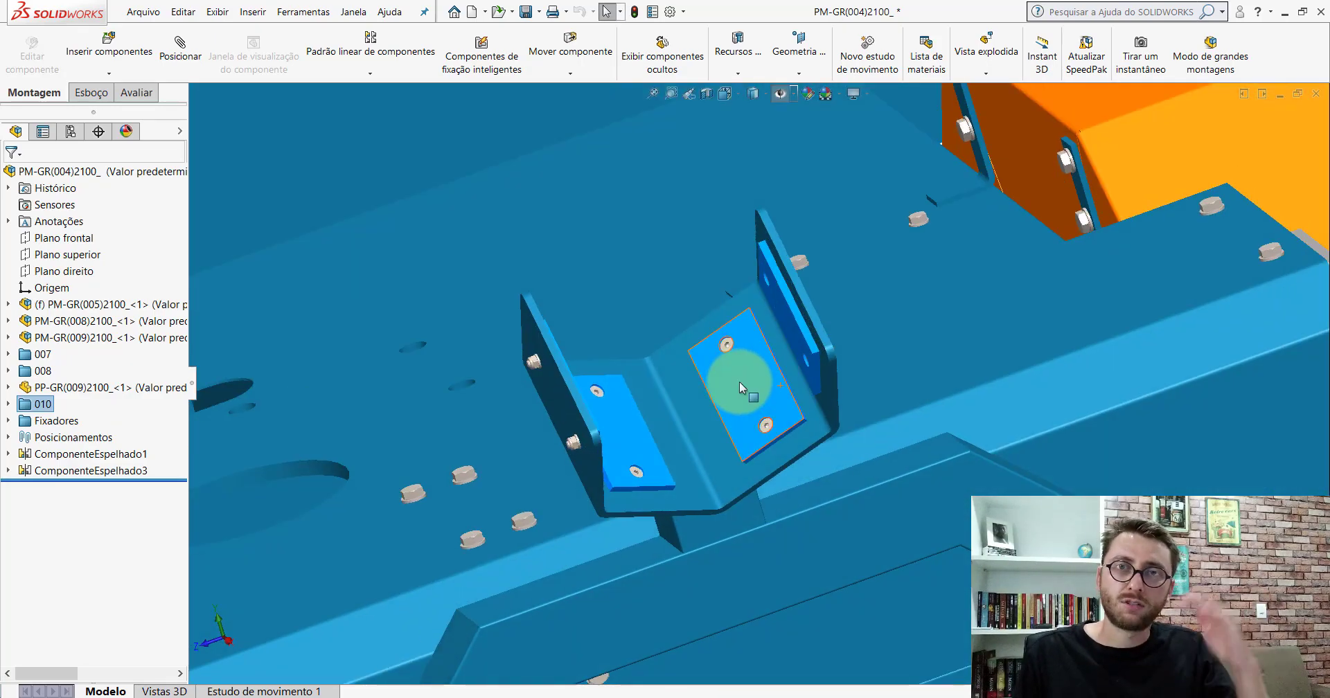
- Reset to Isometric, then bring the PM-GR(004)2100 window forward and fit the assembly
left_click(737, 97)
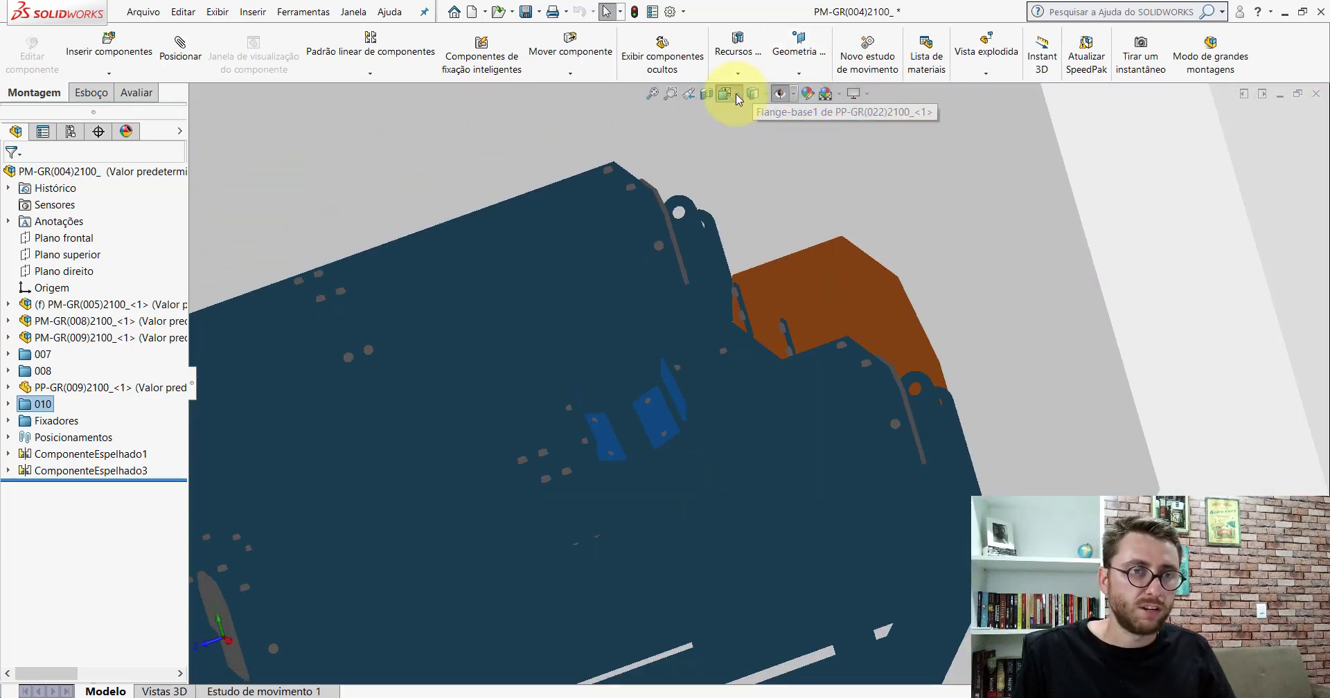
left_click(797, 122)
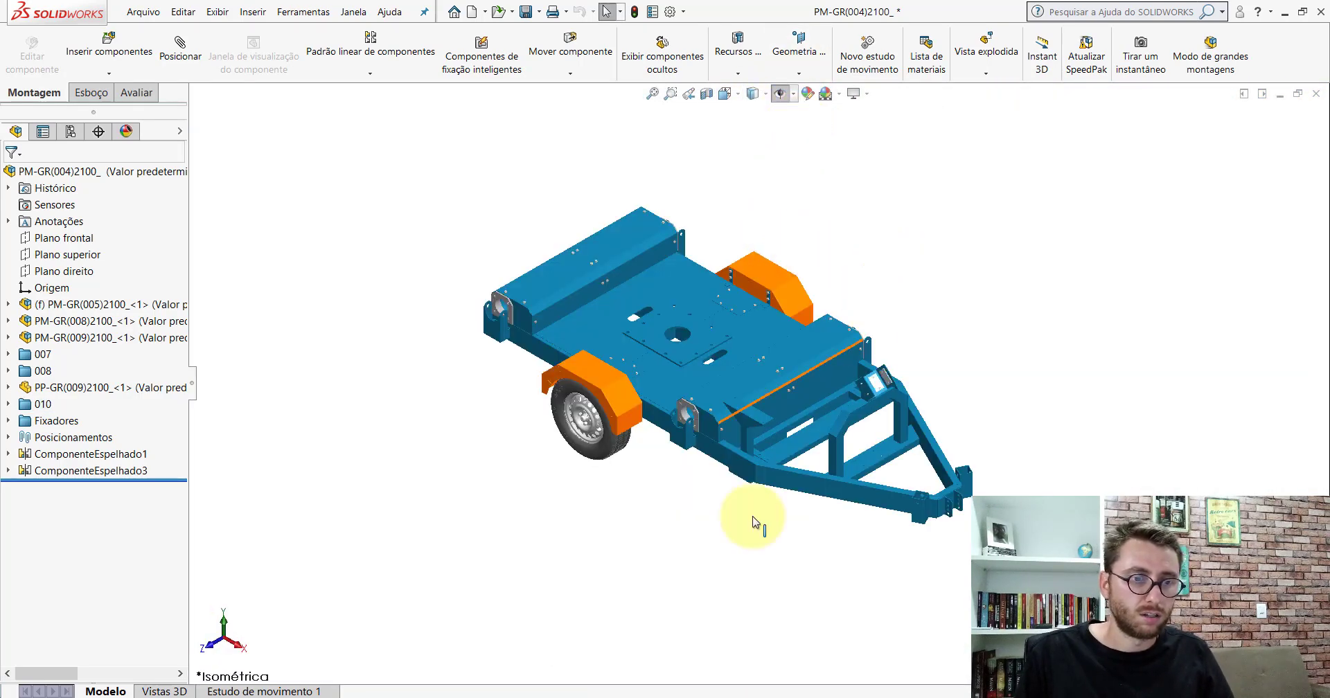
left_click(142, 498)
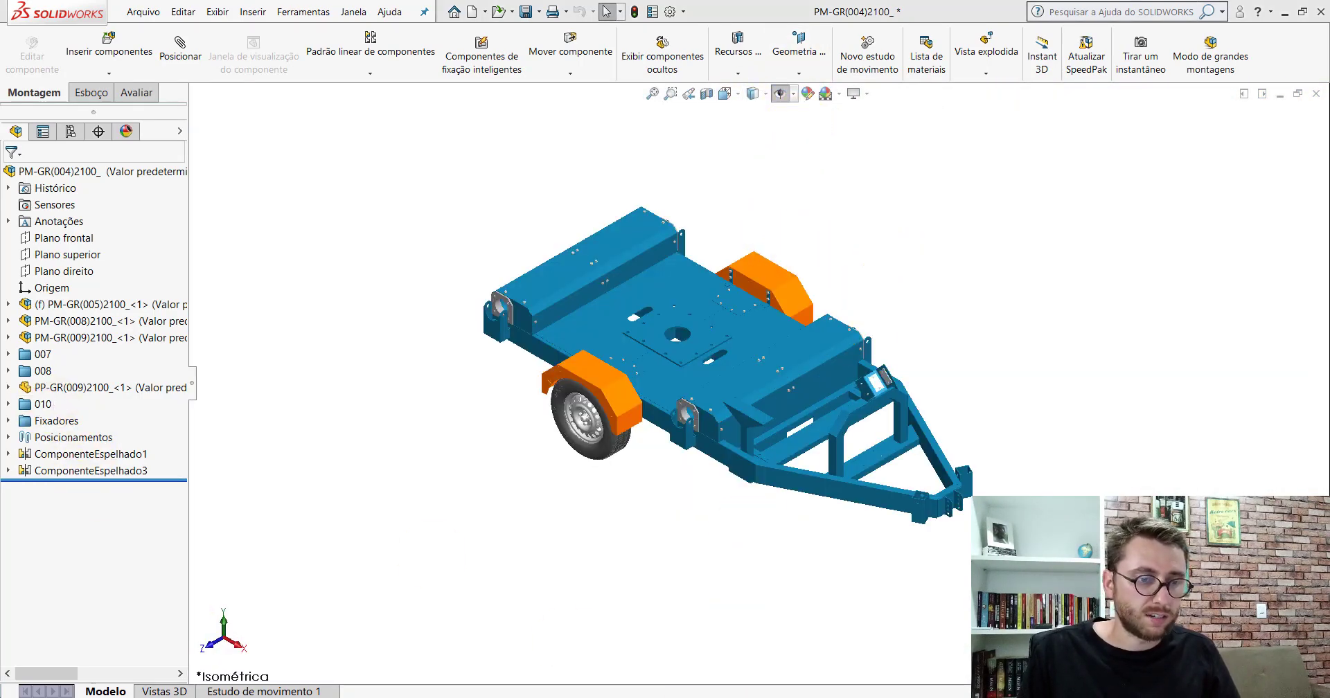
left_click(803, 637)
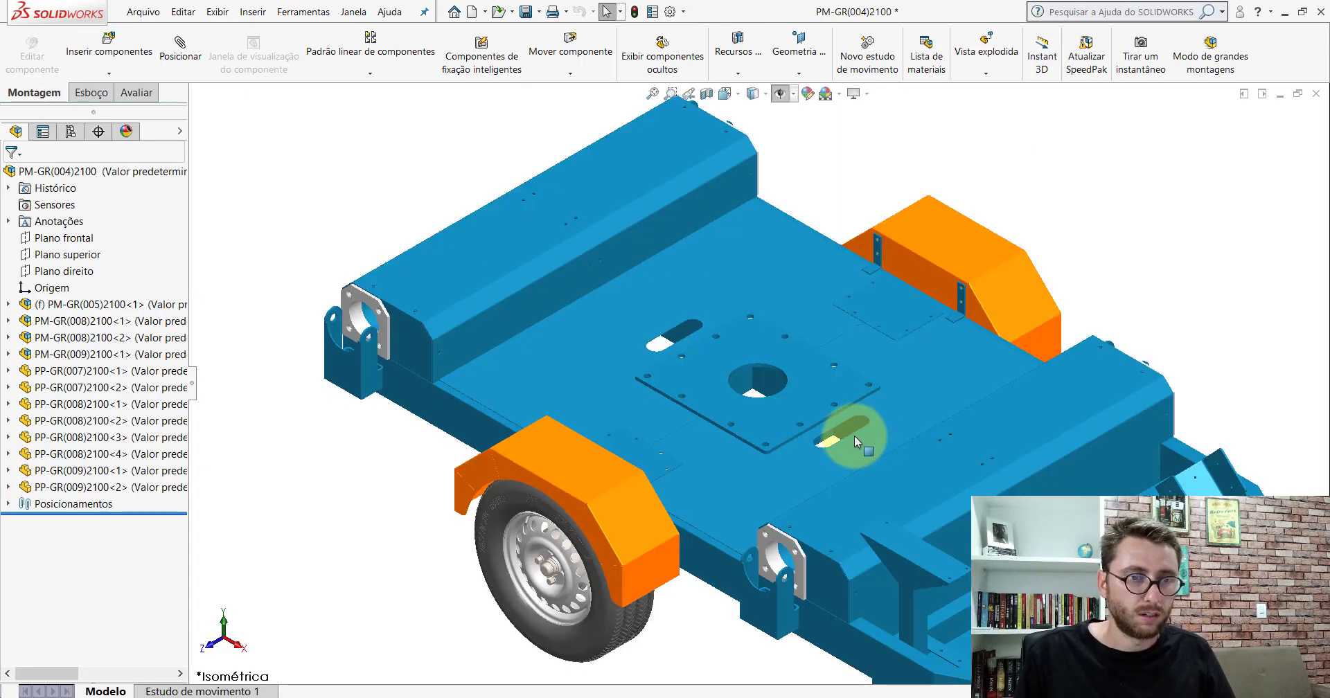
key("f")
scroll(979, 371, "down", 5)
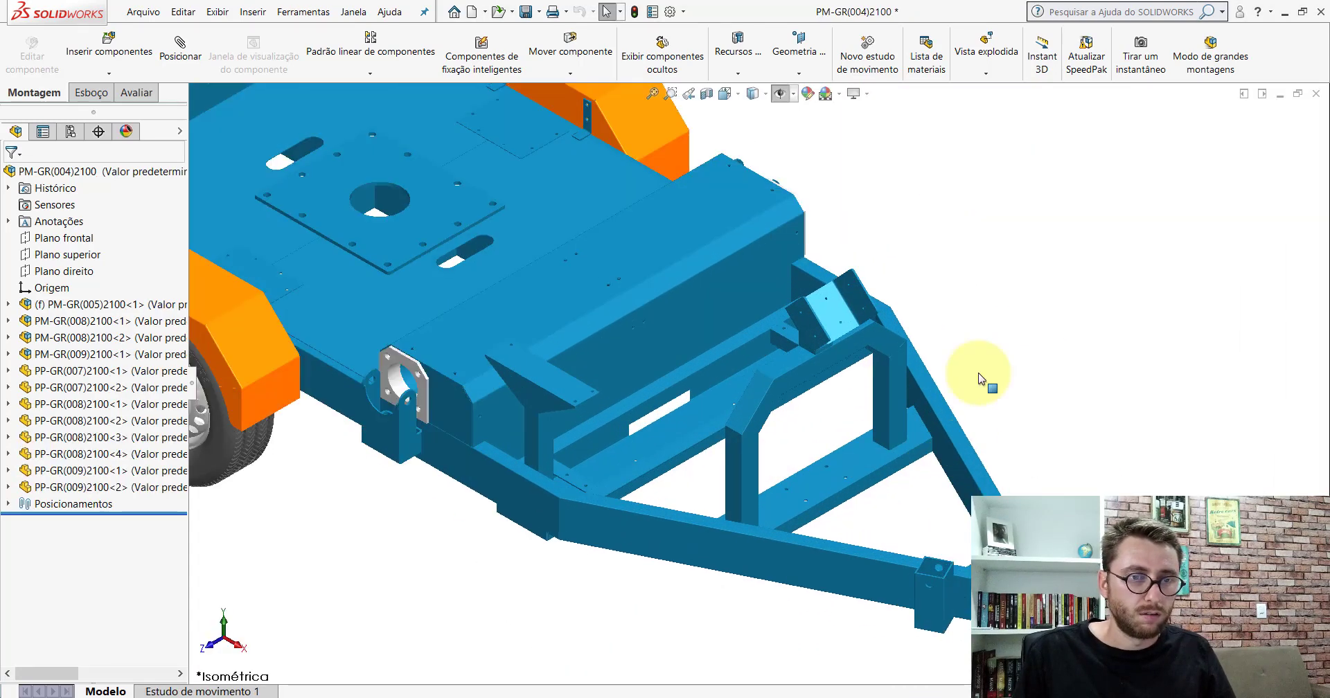
- Insert the PP-GR(010)2100 part and place it in the assembly
left_click(95, 56)
left_click(80, 475)
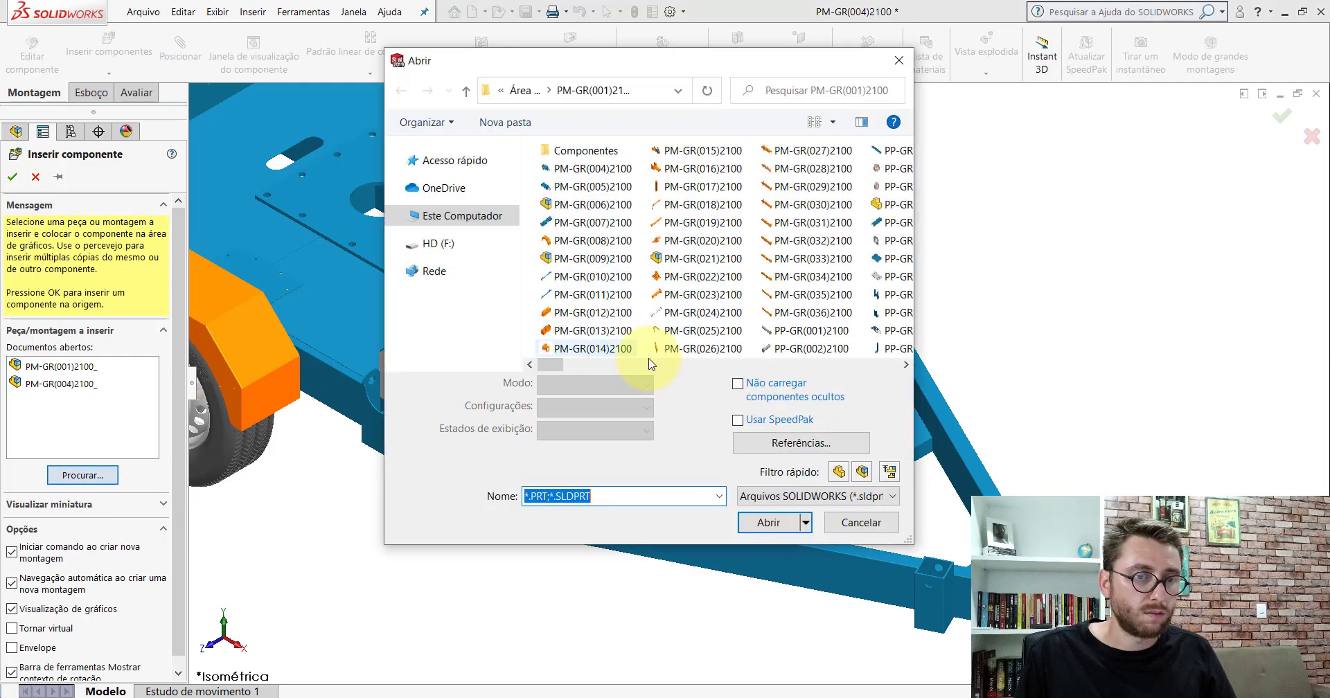
left_click(844, 471)
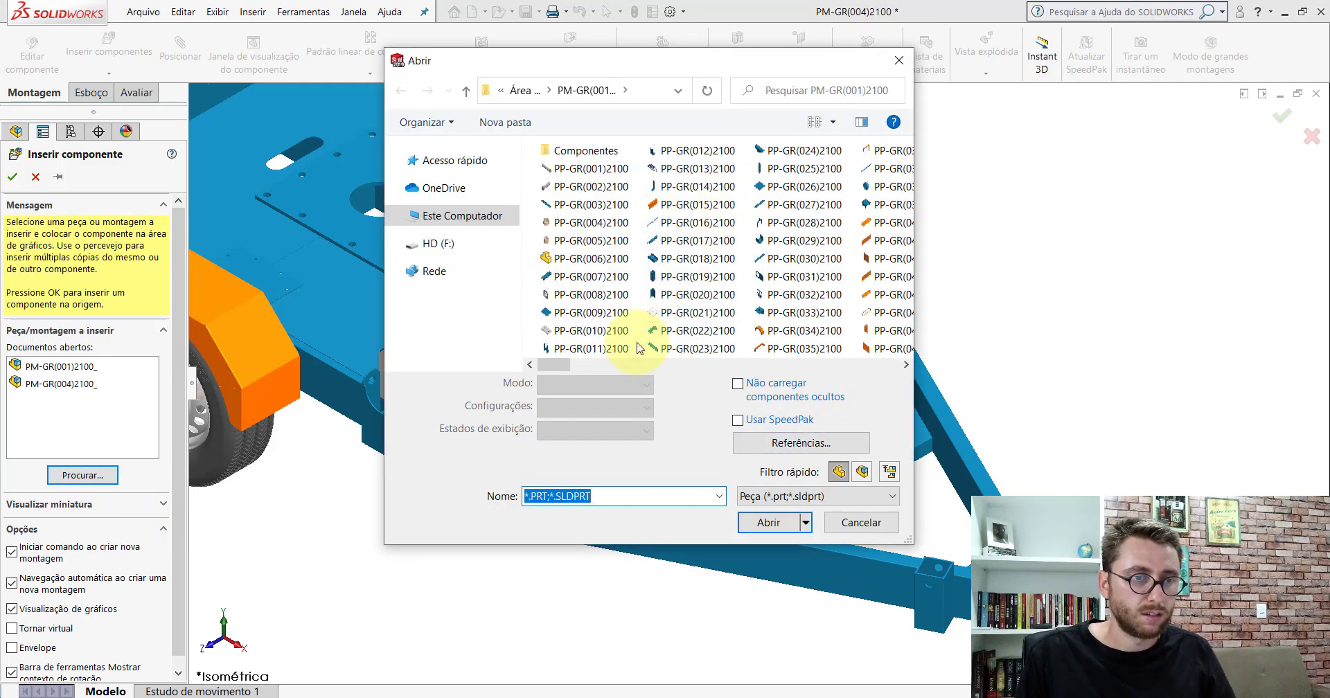
double_click(593, 330)
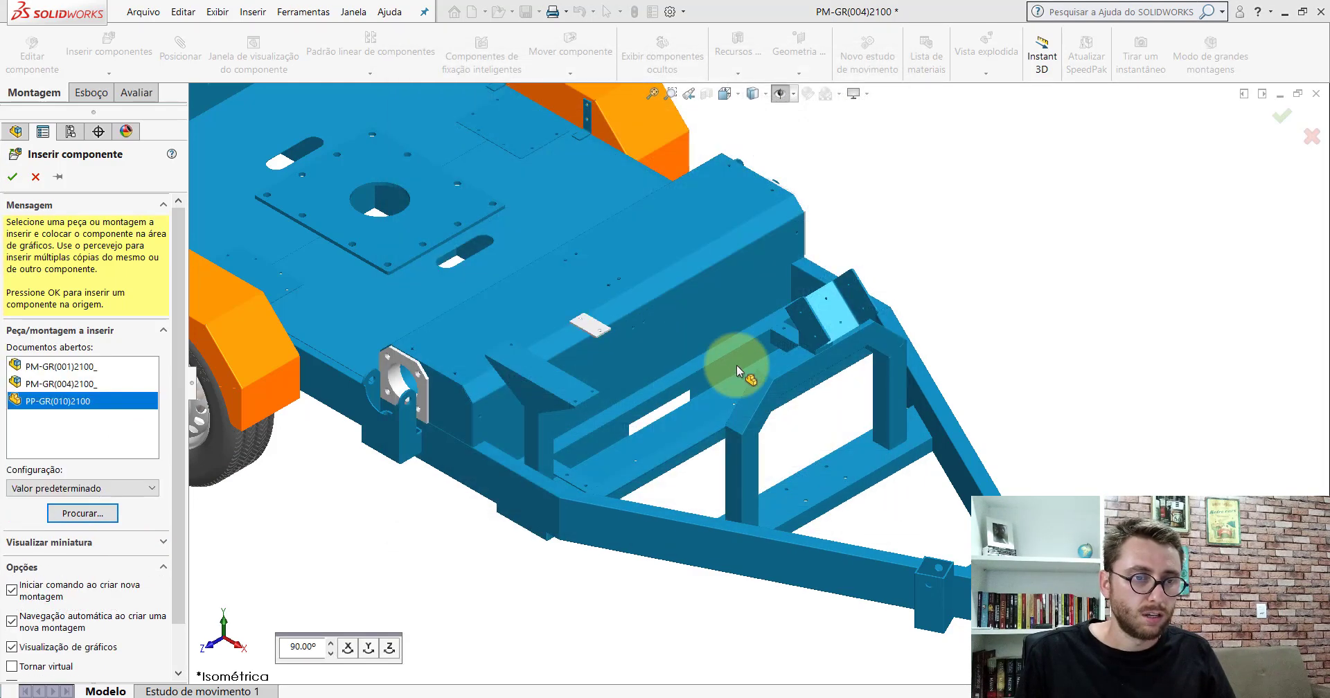
scroll(900, 326, "down", 5)
left_click(830, 244)
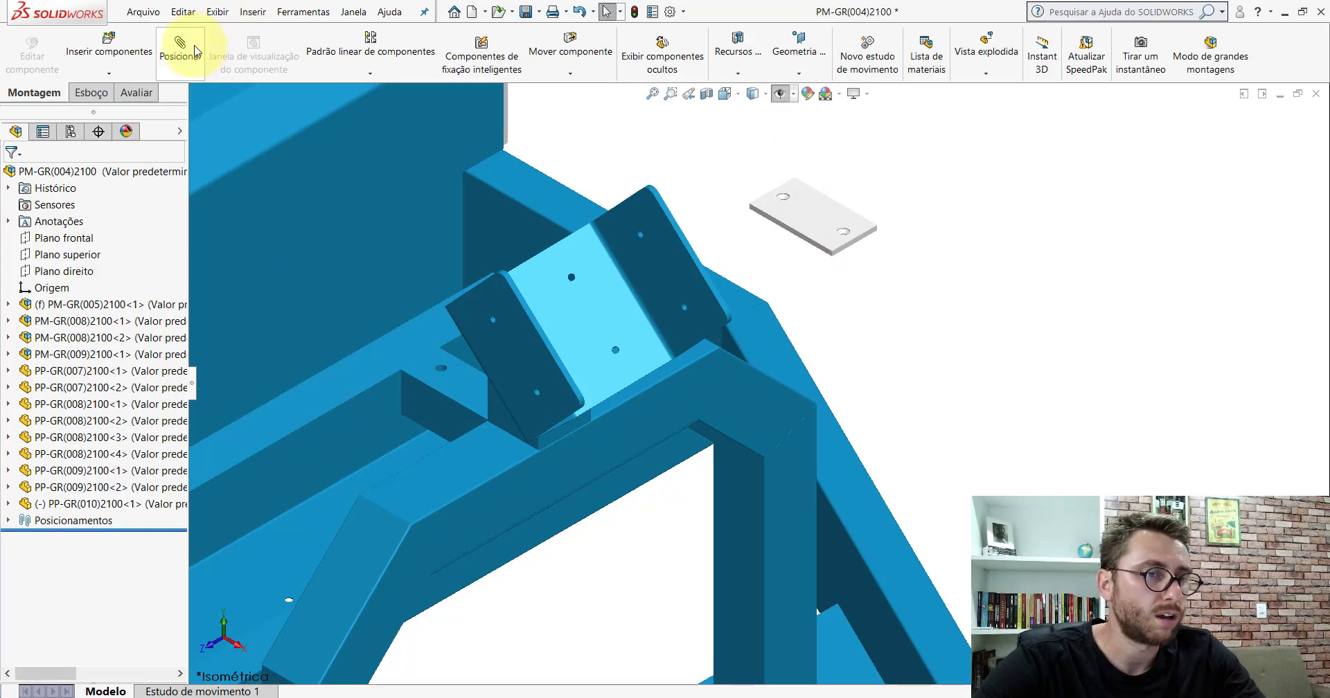
- Isolate the bracket and the new plate, rotating the plate to portrait orientation
scroll(669, 321, "up", 3)
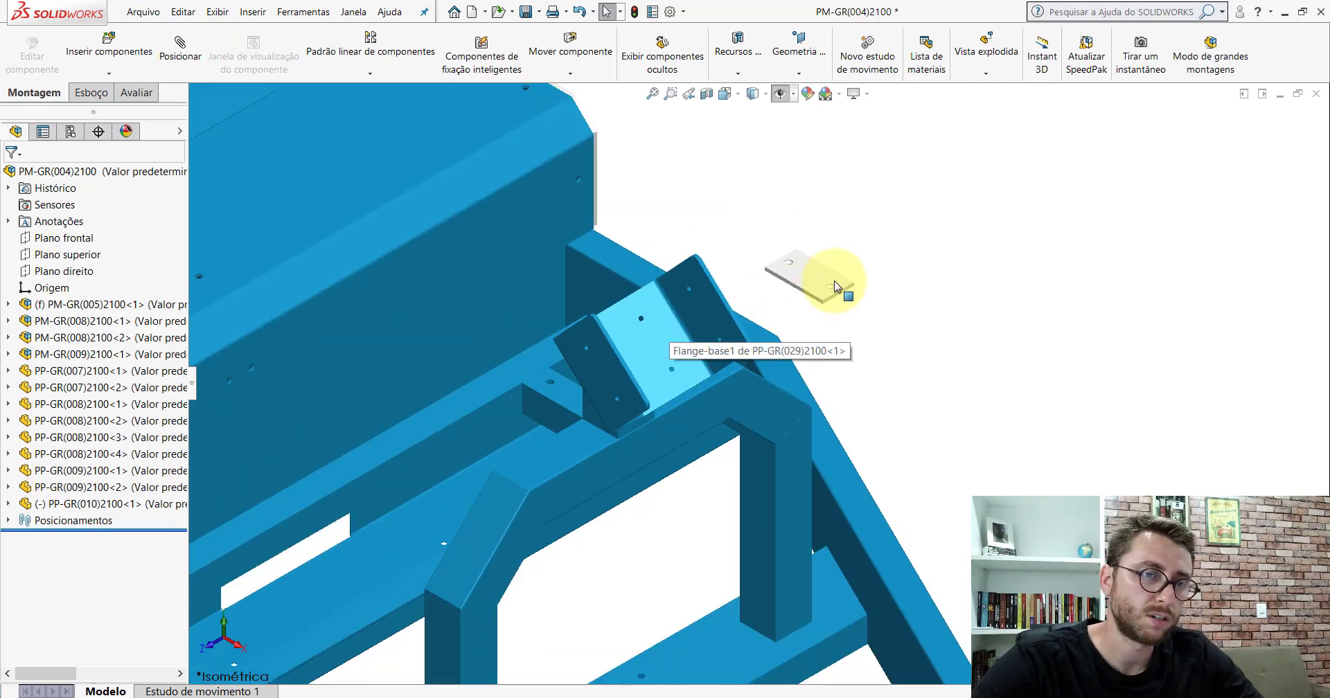
scroll(834, 280, "down", 3)
left_click(587, 361)
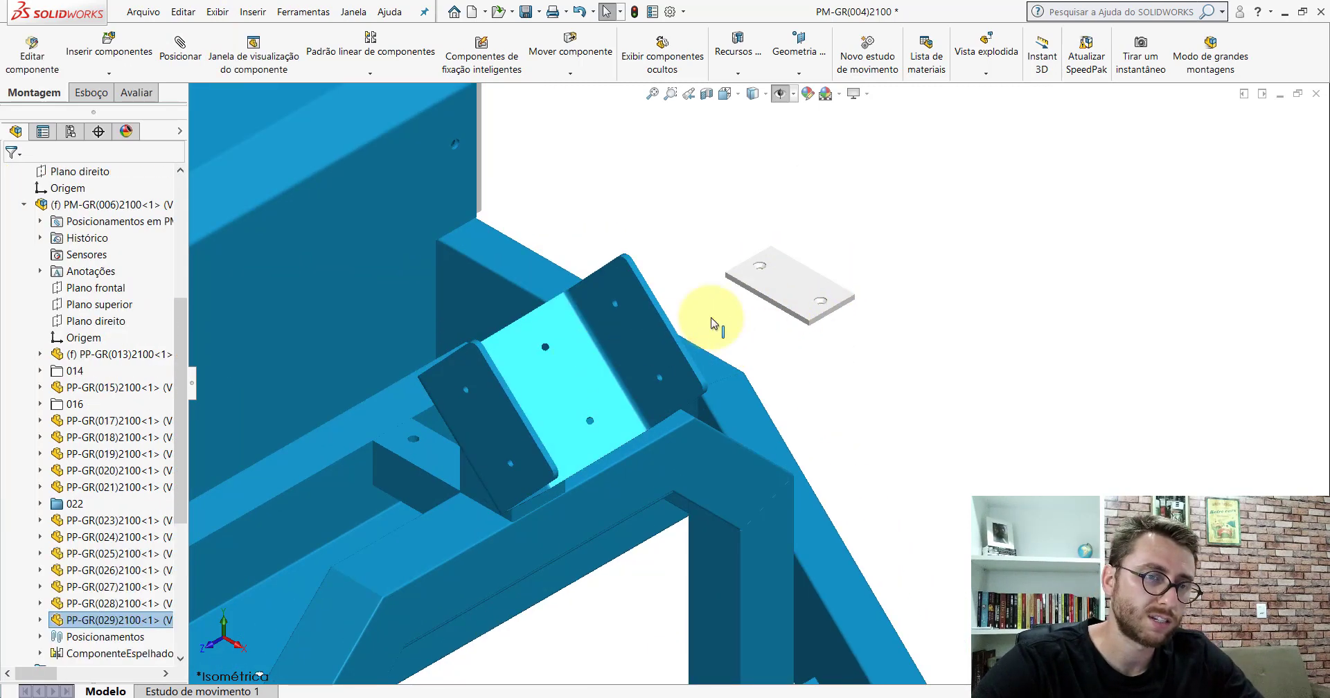
right_click(769, 273)
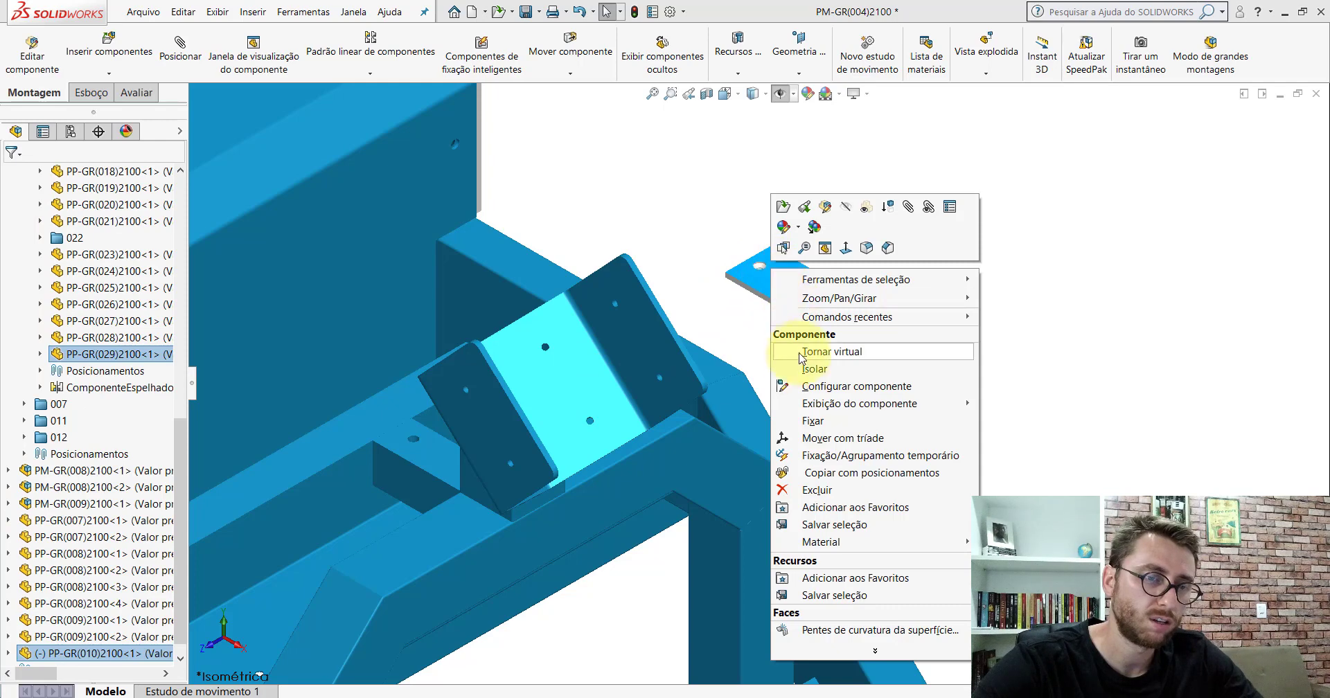
left_click(811, 369)
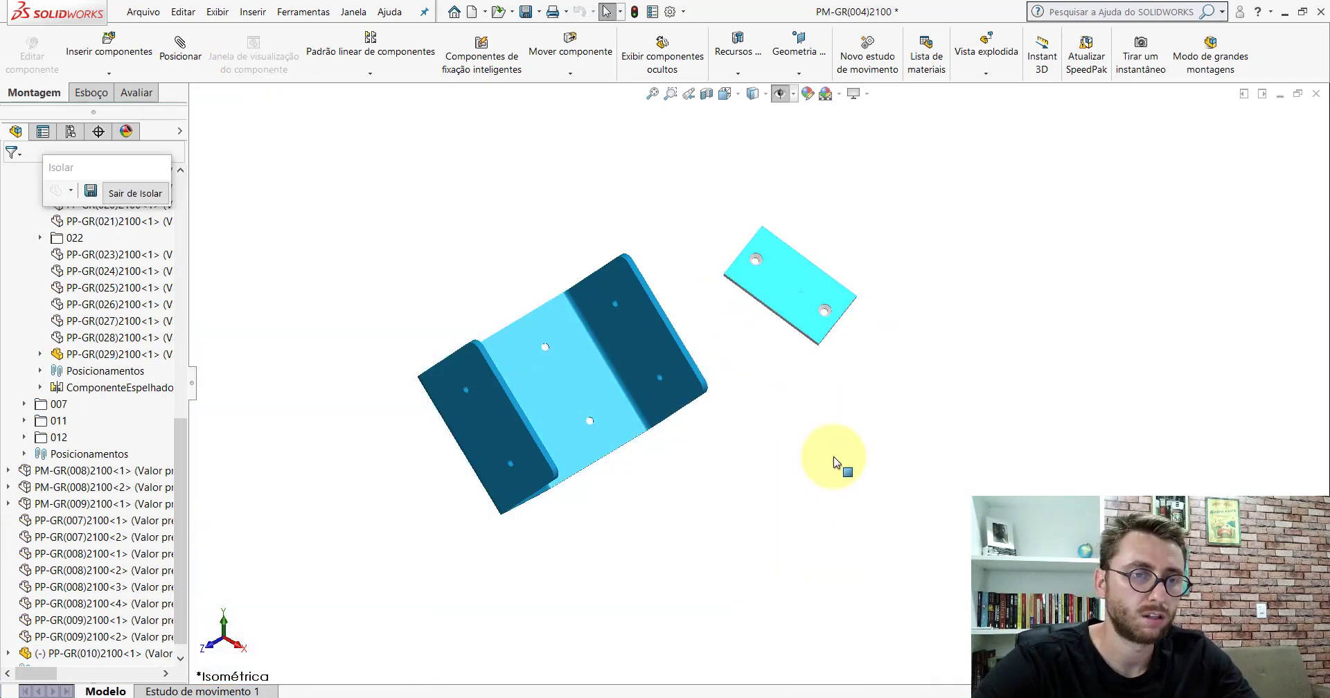
right_click_drag(833, 463, 762, 567)
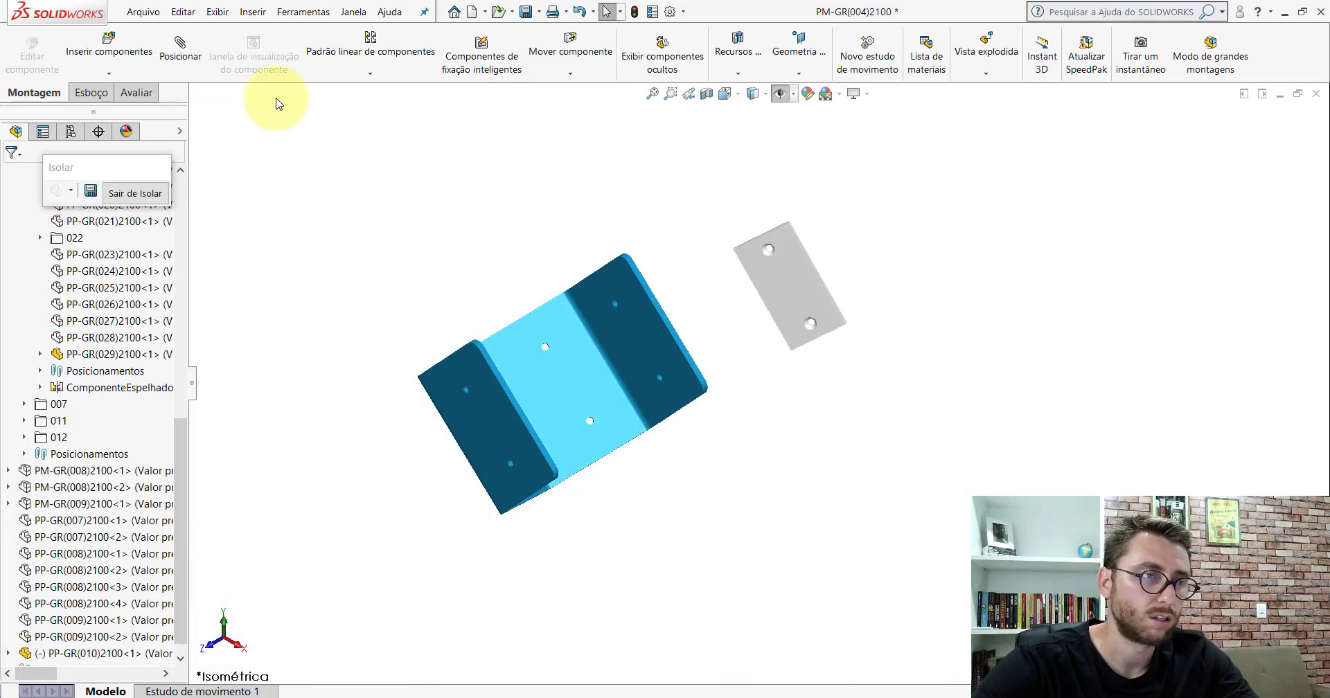
- Mate the plate face flat against the bracket face with a Coincident mate
left_click(659, 338)
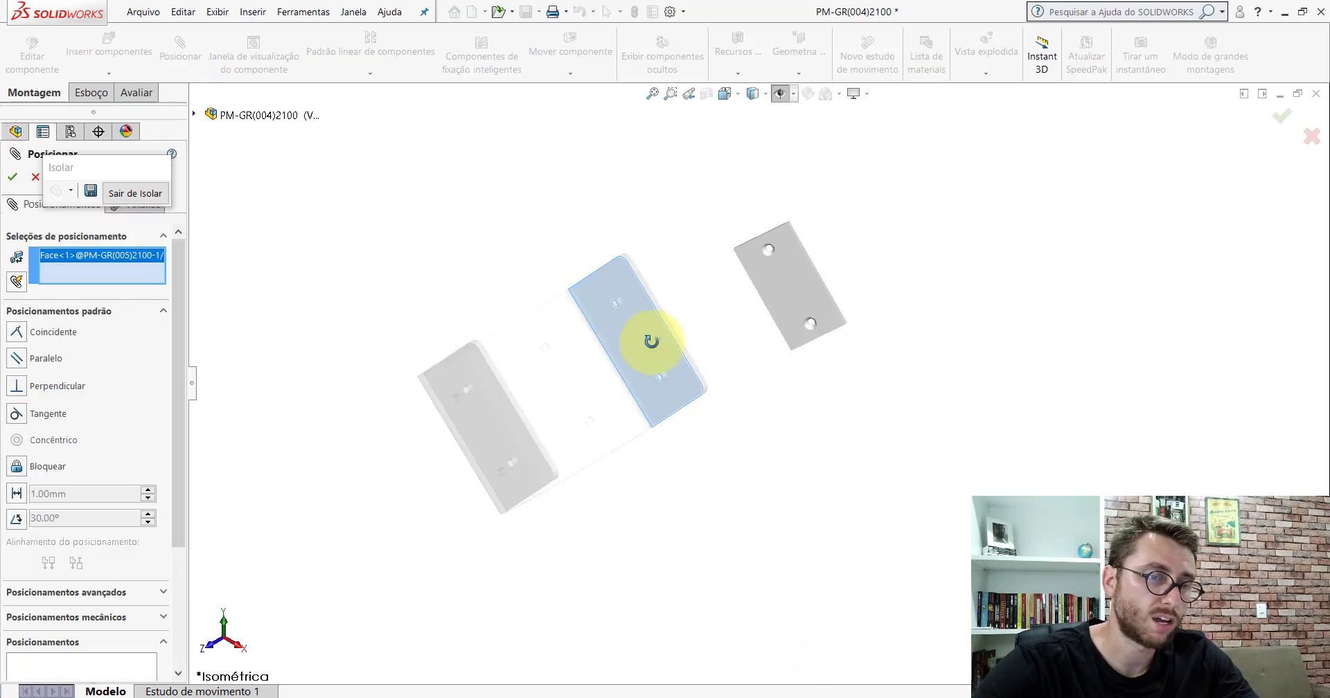
mouse_move(654, 336)
middle_mouse_down()
mouse_move(520, 303)
mouse_move(649, 351)
middle_mouse_up()
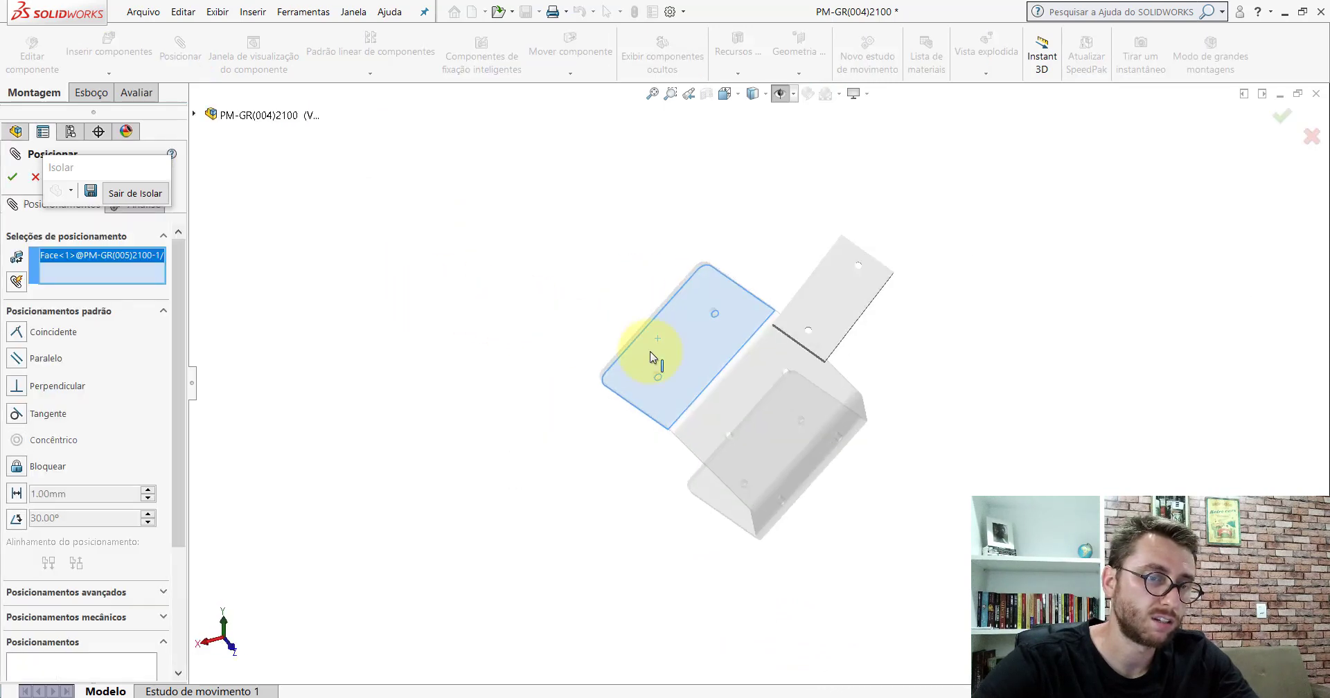
left_click(815, 297)
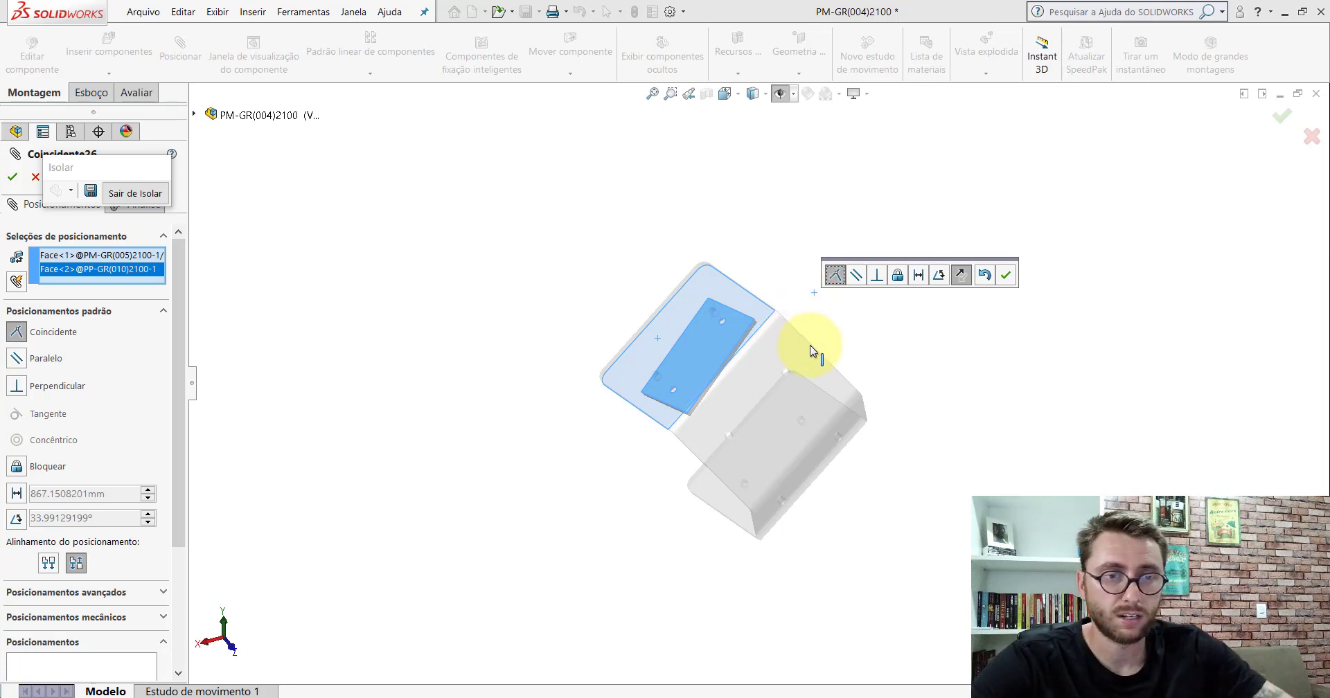
left_click(1004, 277)
- Make the plate's countersunk hole concentric with the matching bracket hole
mouse_move(824, 335)
middle_mouse_down()
mouse_move(985, 270)
mouse_move(1030, 189)
middle_mouse_up()
scroll(769, 340, "down", 5)
scroll(769, 340, "down", 2)
scroll(713, 306, "down", 4)
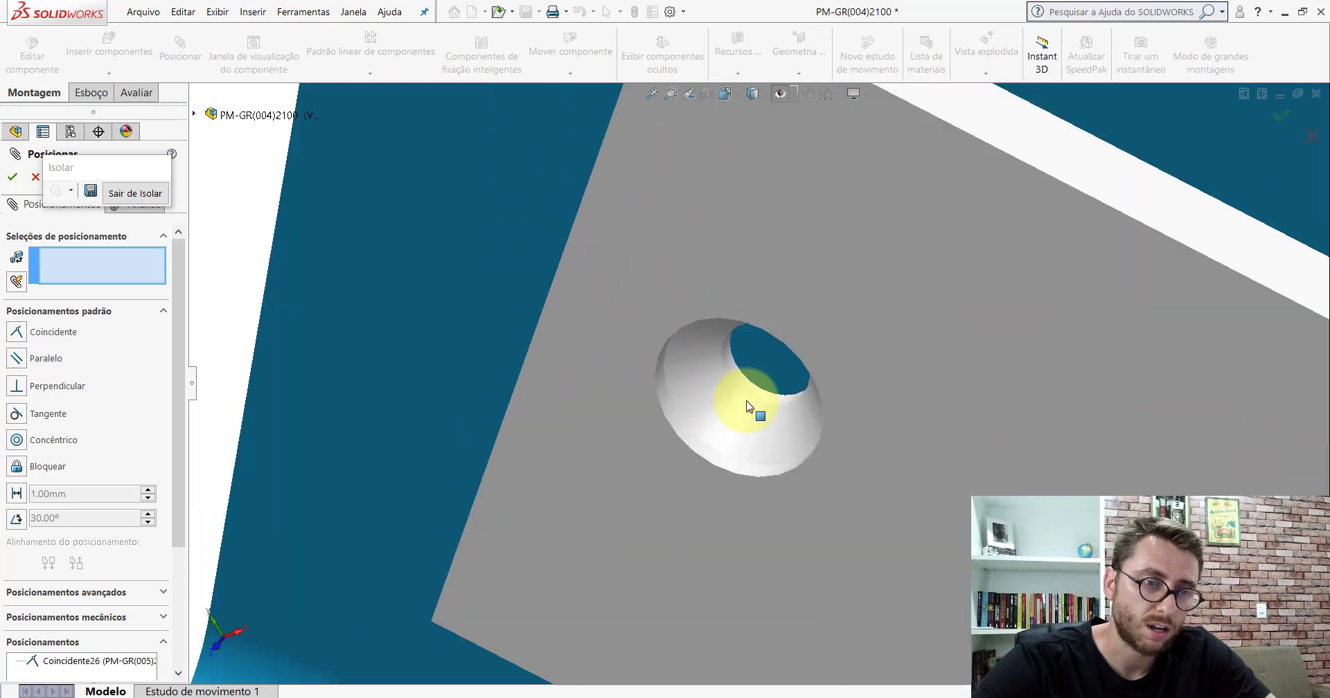
scroll(748, 392, "down", 3)
scroll(762, 398, "down", 2)
left_click(729, 341)
scroll(770, 386, "up", 3)
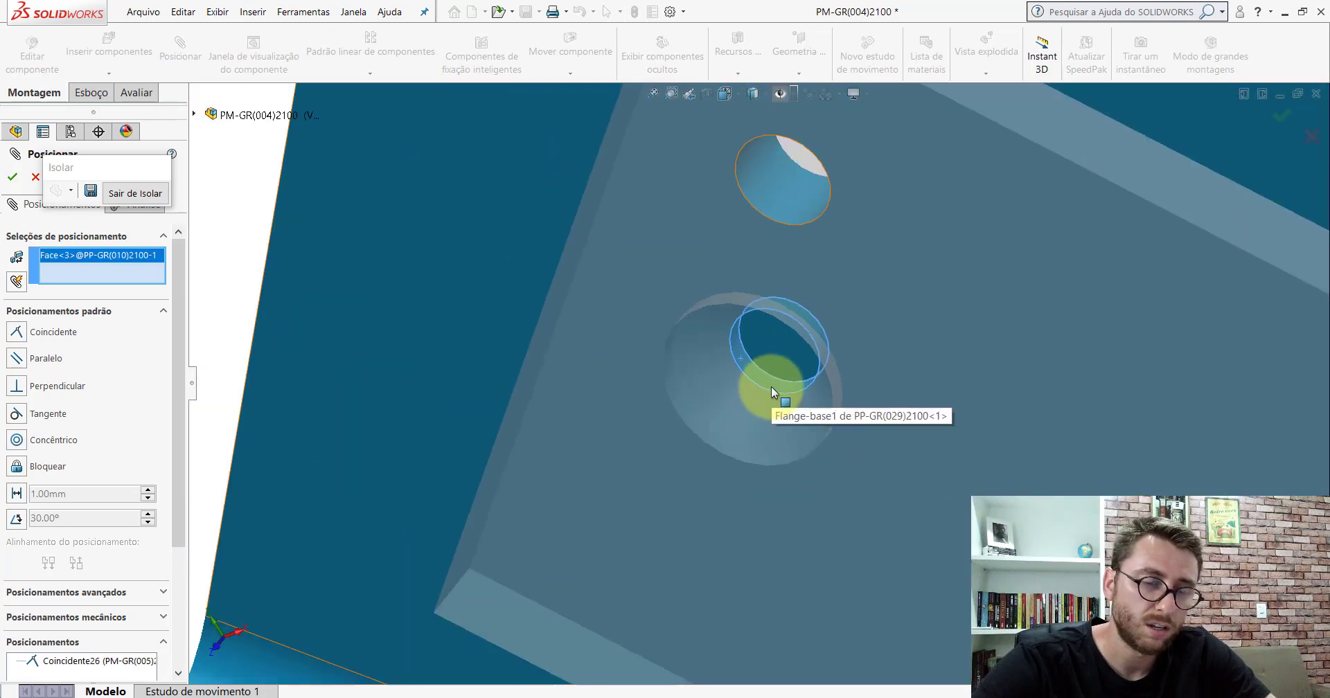
scroll(768, 267, "up", 2)
left_click(766, 253)
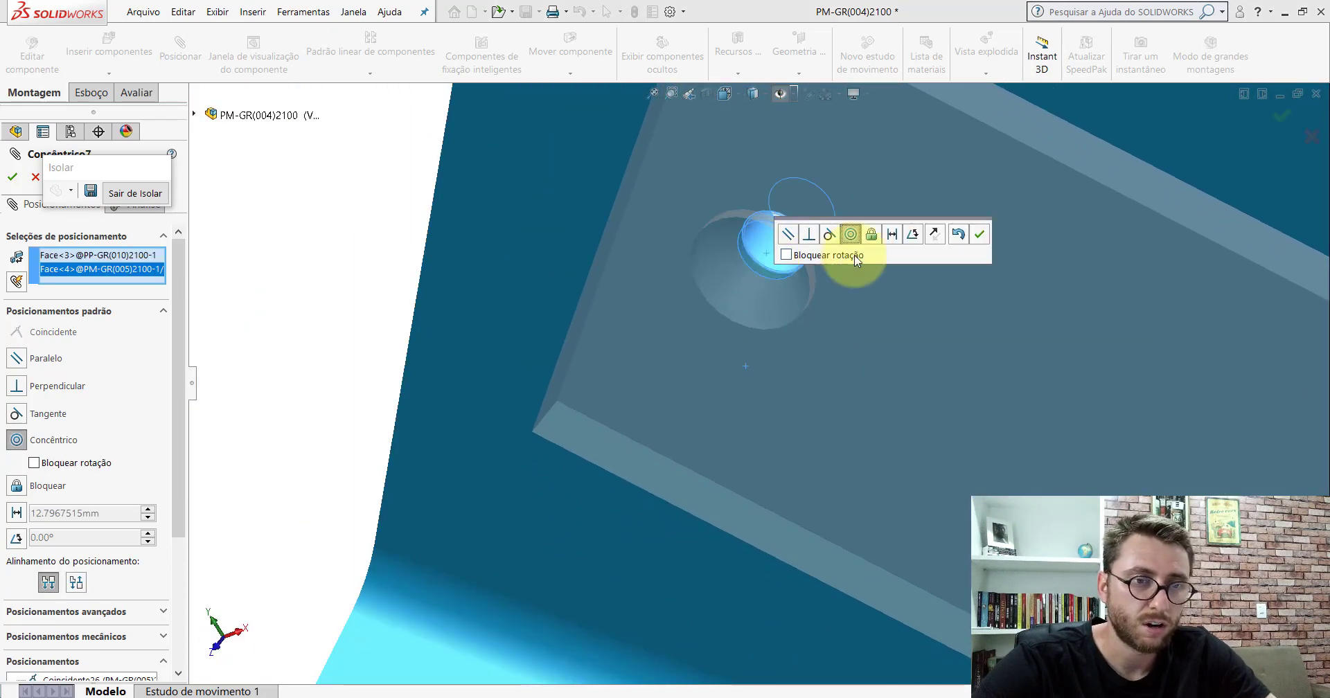
left_click(979, 237)
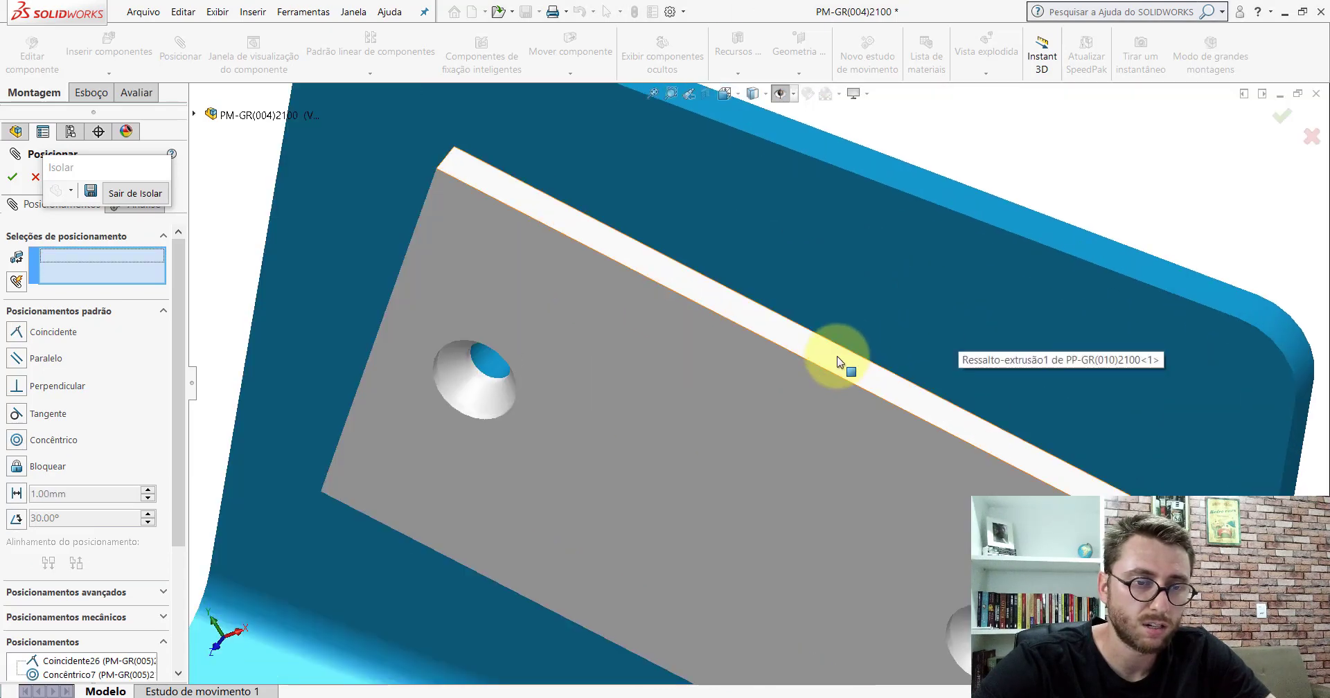
- Make the plate's long narrow edge face parallel to the bracket face
left_click(837, 359)
left_click(879, 178)
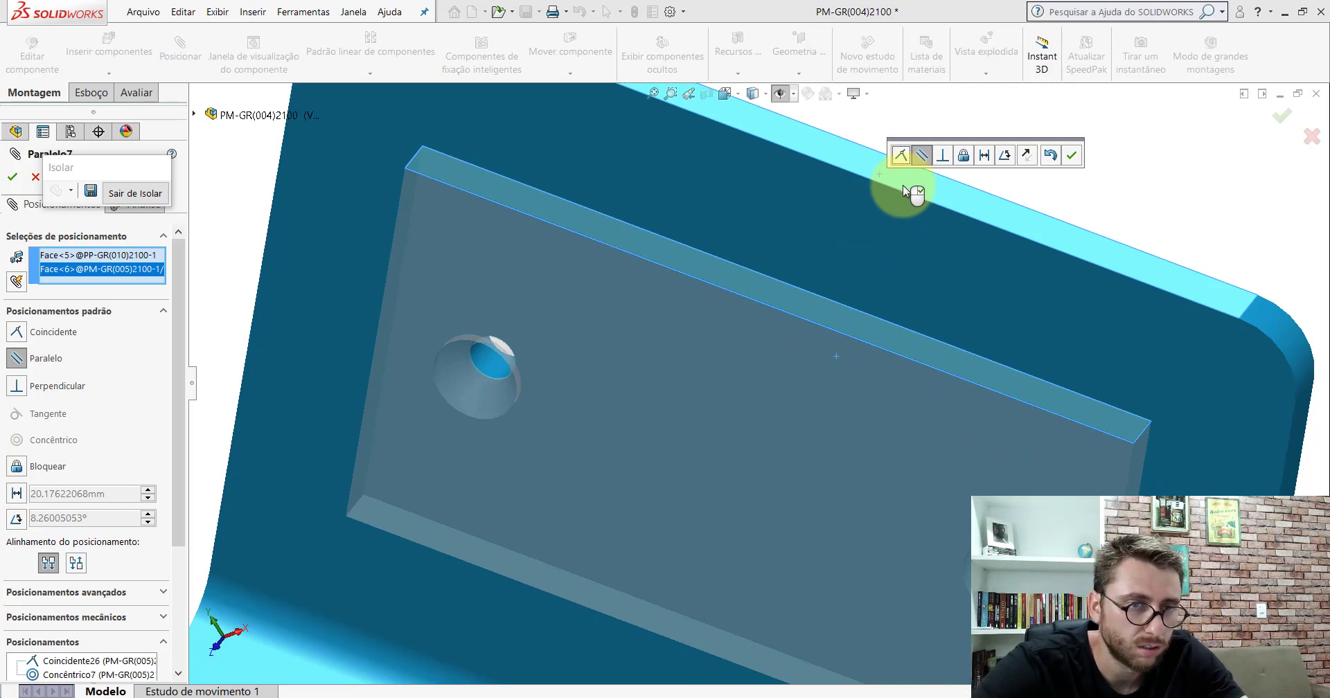
left_click(1070, 156)
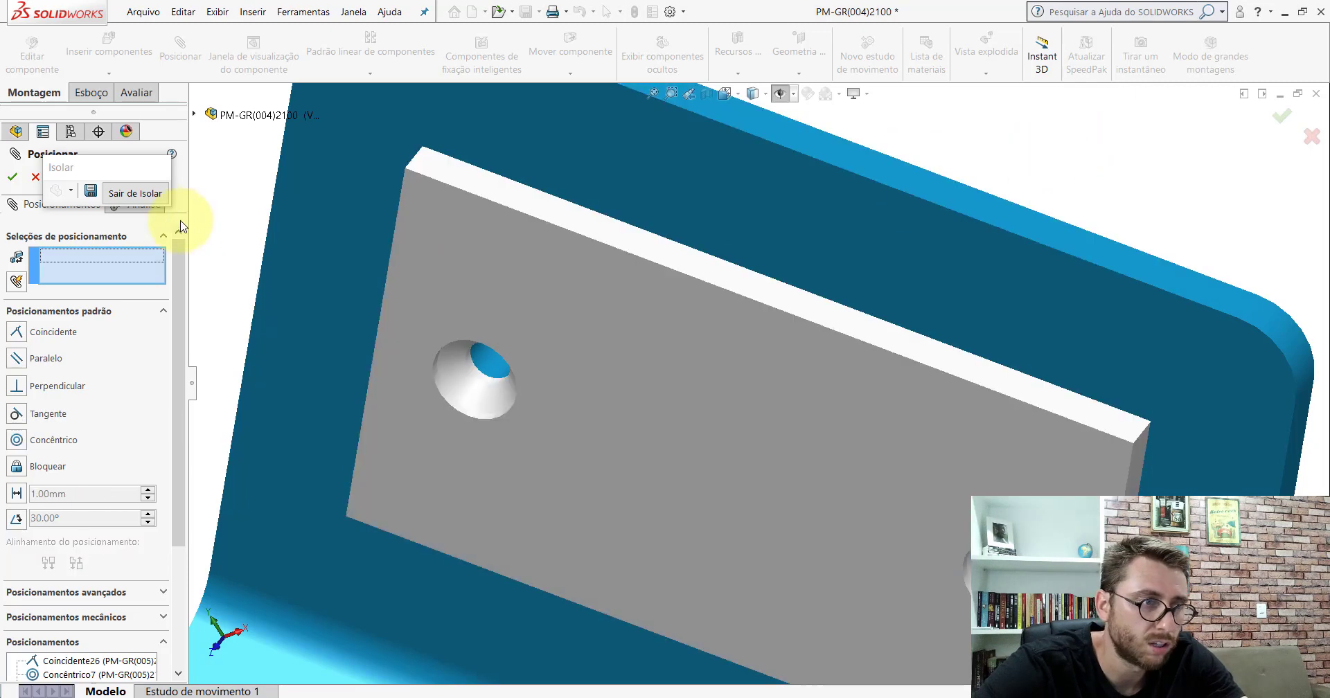
- Pull a second PP-GR(010)2100 plate away from the U-shaped bracket for mating
left_click(36, 177)
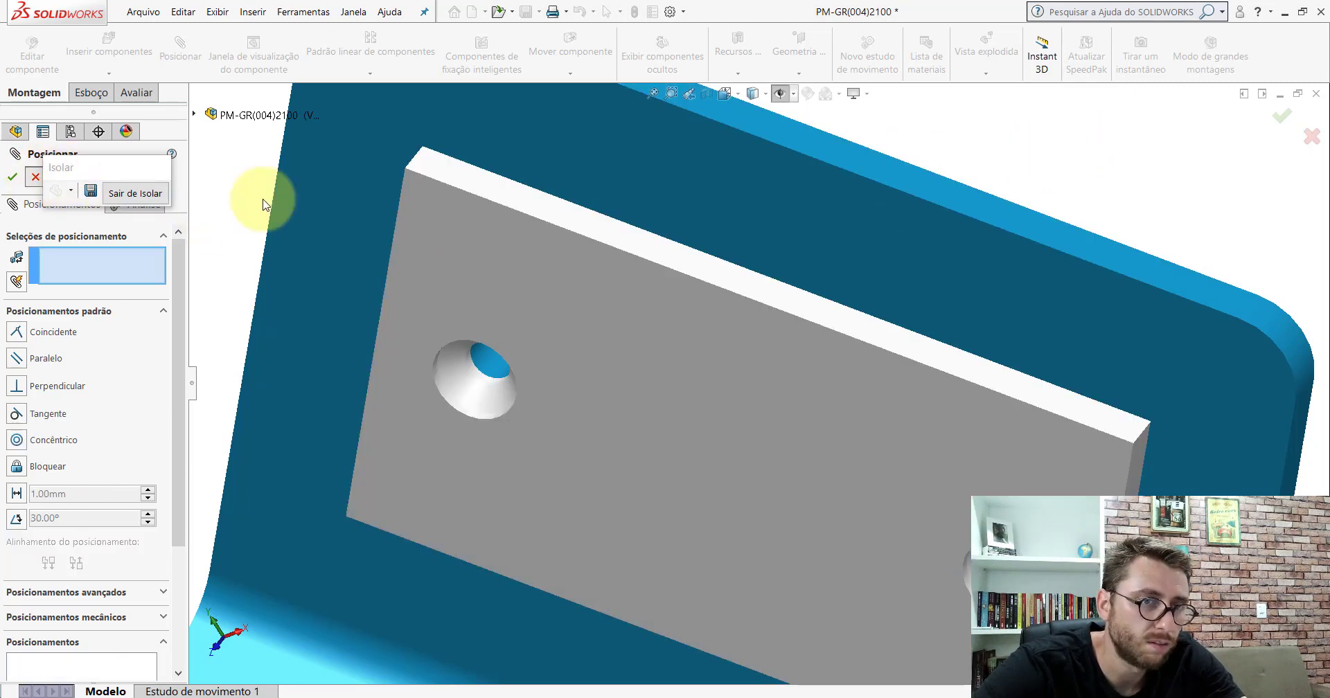
left_click(791, 97)
mouse_move(935, 124)
middle_mouse_down()
mouse_move(476, 351)
mouse_move(543, 336)
mouse_move(742, 376)
mouse_move(720, 412)
middle_mouse_up()
scroll(720, 412, "down", 3)
mouse_move(677, 357)
middle_mouse_down()
mouse_move(615, 451)
mouse_move(675, 460)
middle_mouse_up()
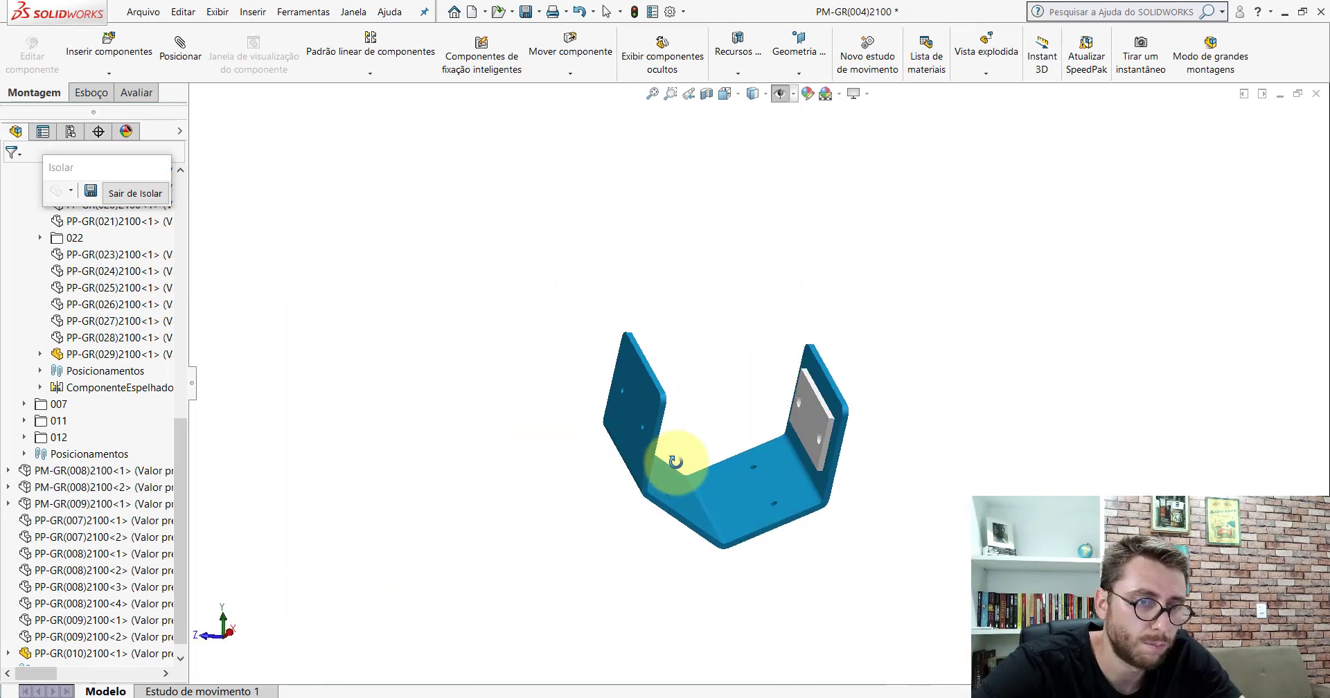
scroll(720, 419, "down", 2)
mouse_move(867, 407)
left_mouse_down()
mouse_move(655, 284)
mouse_move(660, 269)
left_mouse_up()
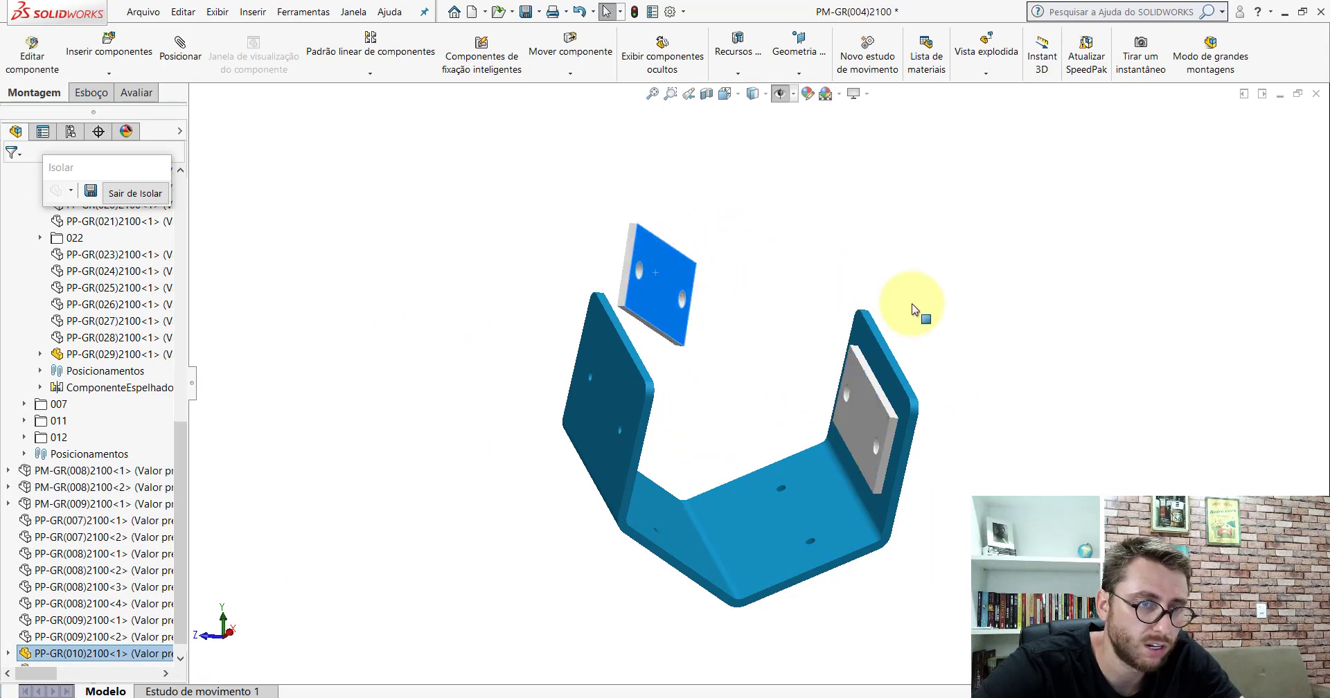
key("Escape")
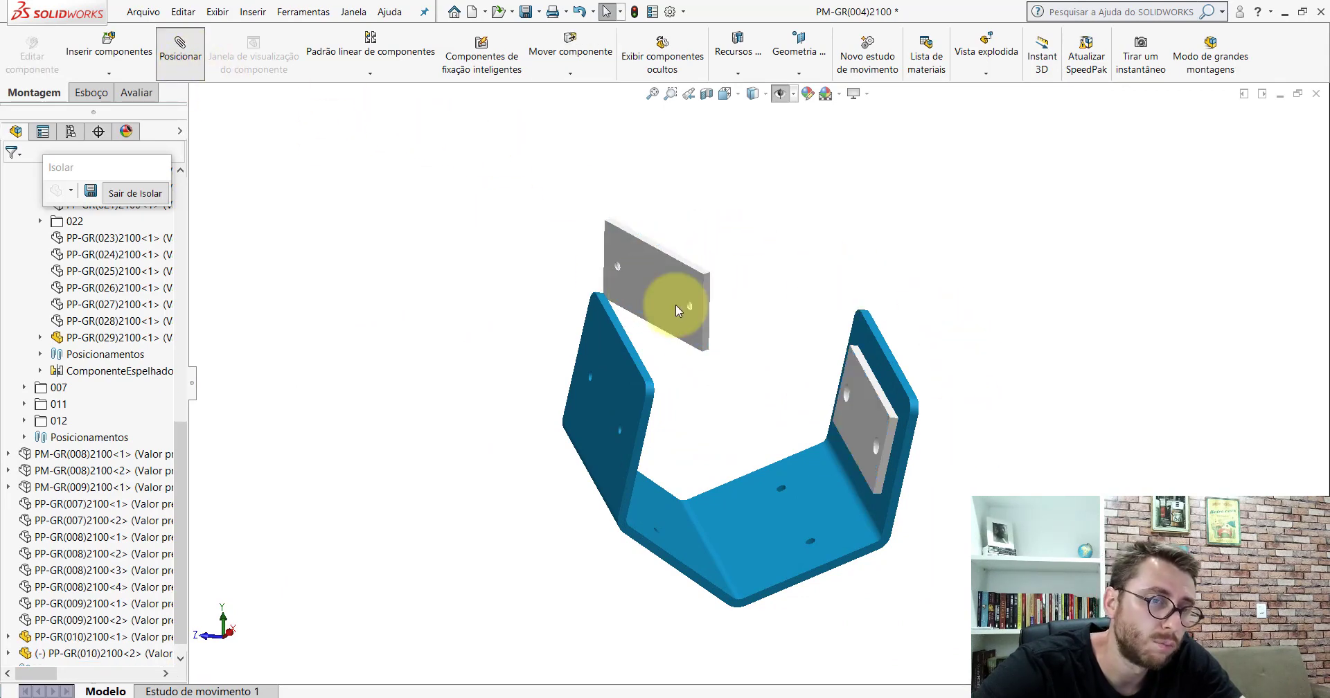
- Mate the plate's face flat against the bracket's left wall
left_click(638, 282)
middle_click_drag(653, 326, 543, 273)
scroll(613, 356, "down", 3)
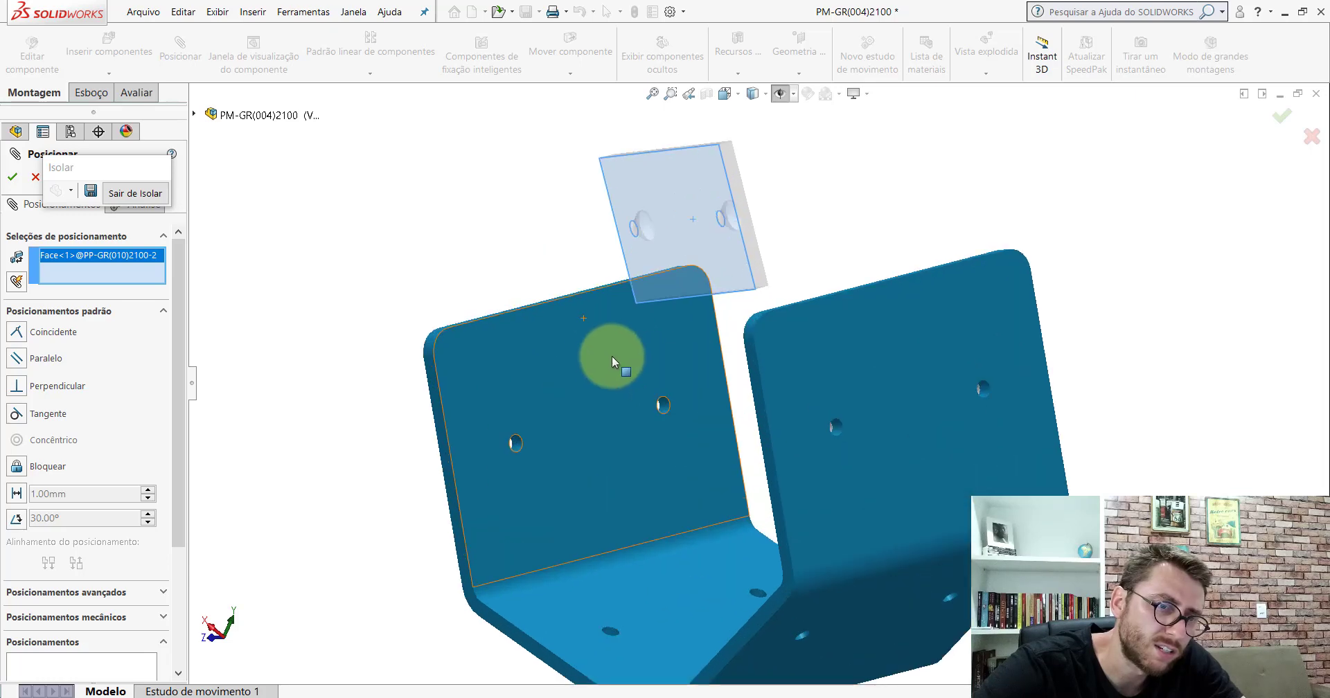
left_click(612, 356)
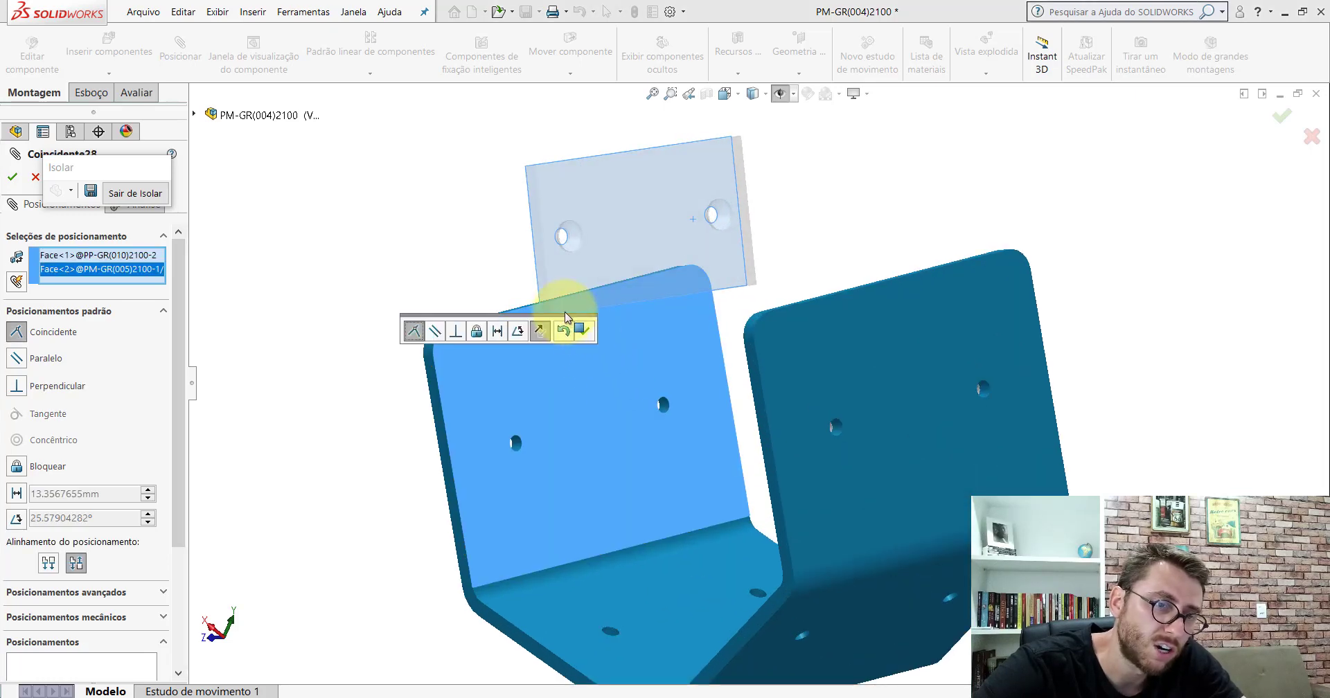
left_click(584, 333)
- Add a Concêntrico mate between a plate hole and a bracket hole
middle_click_drag(579, 267, 667, 371)
scroll(569, 266, "down", 3)
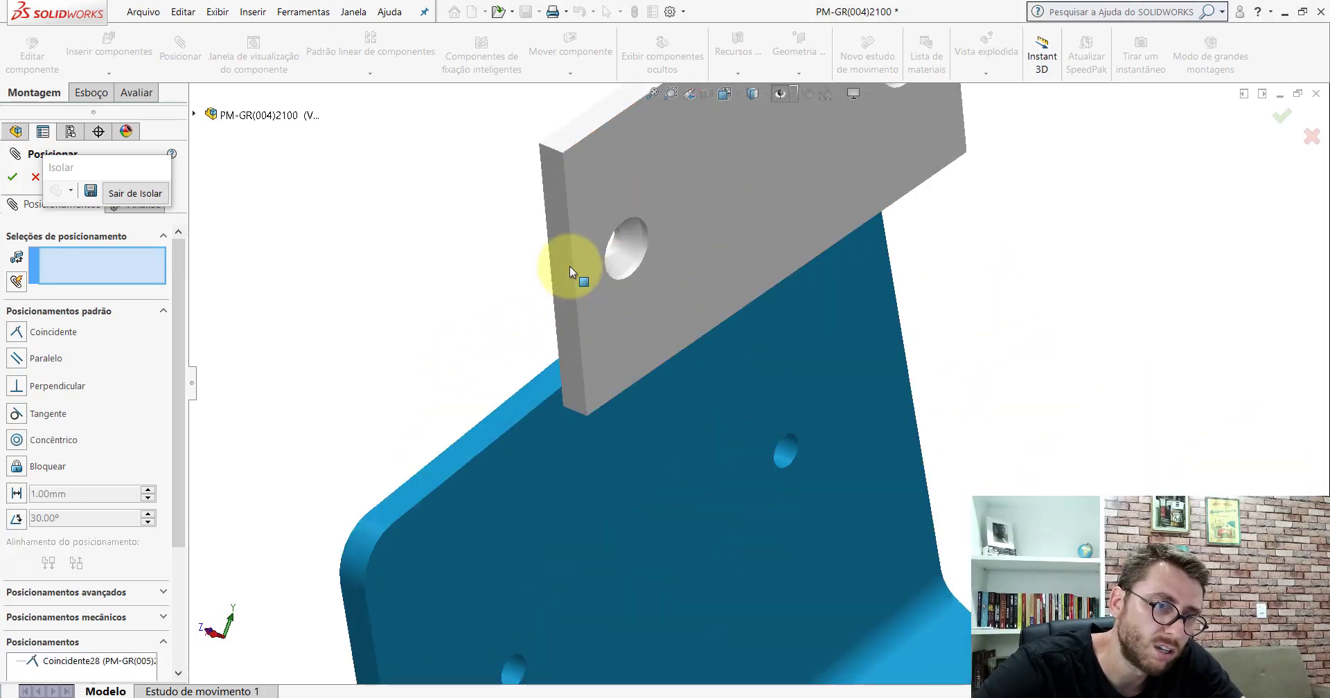
scroll(633, 280, "down", 3)
left_click(670, 251)
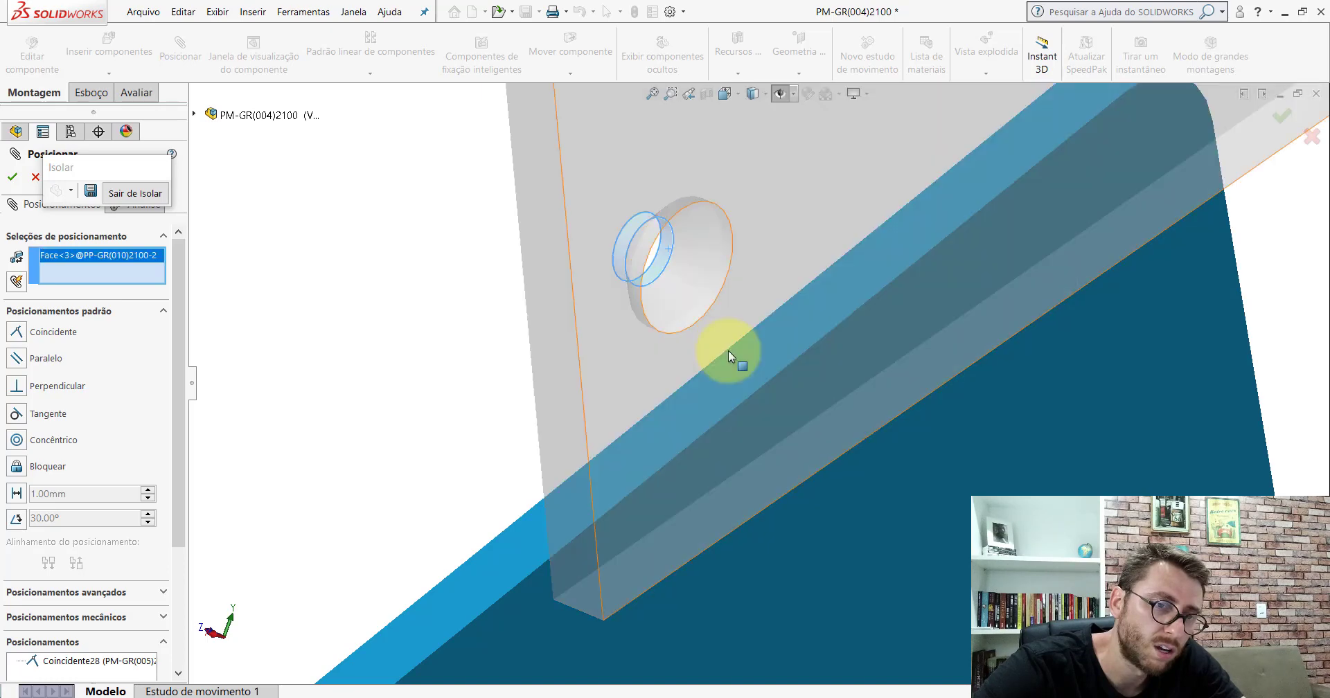
scroll(728, 350, "up", 5)
scroll(734, 416, "down", 2)
scroll(738, 466, "down", 5)
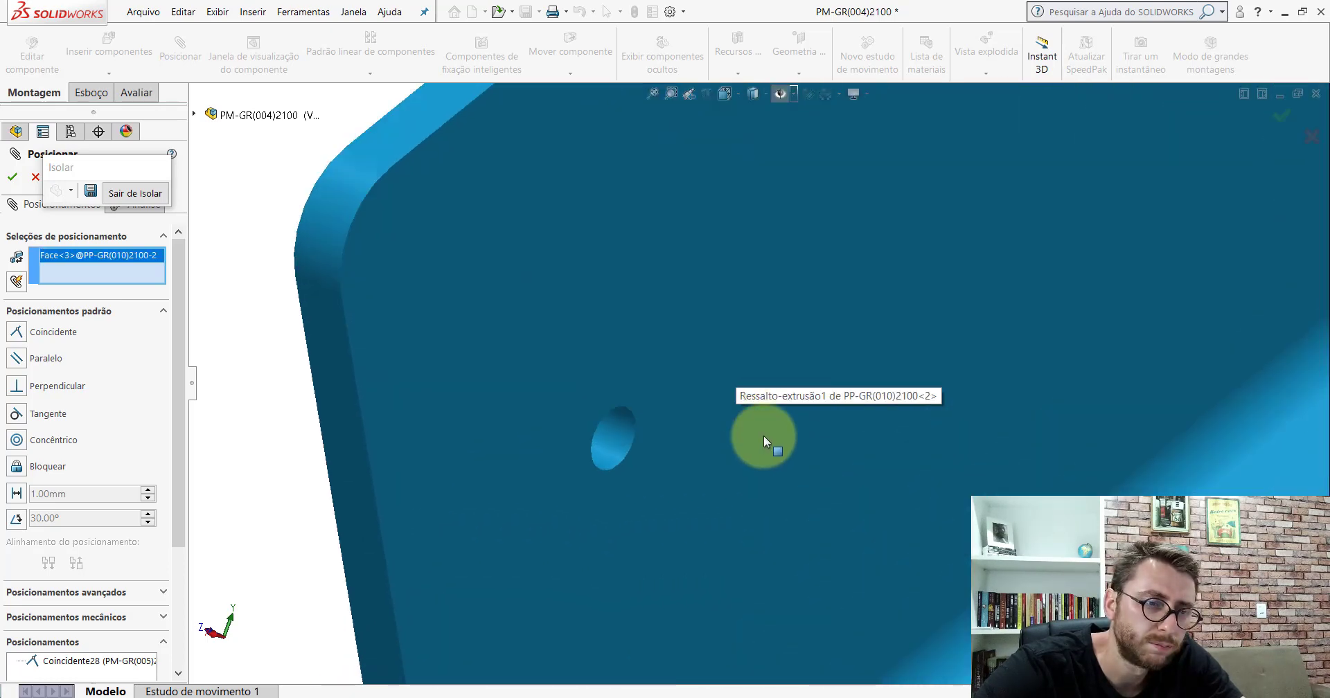
left_click(631, 431)
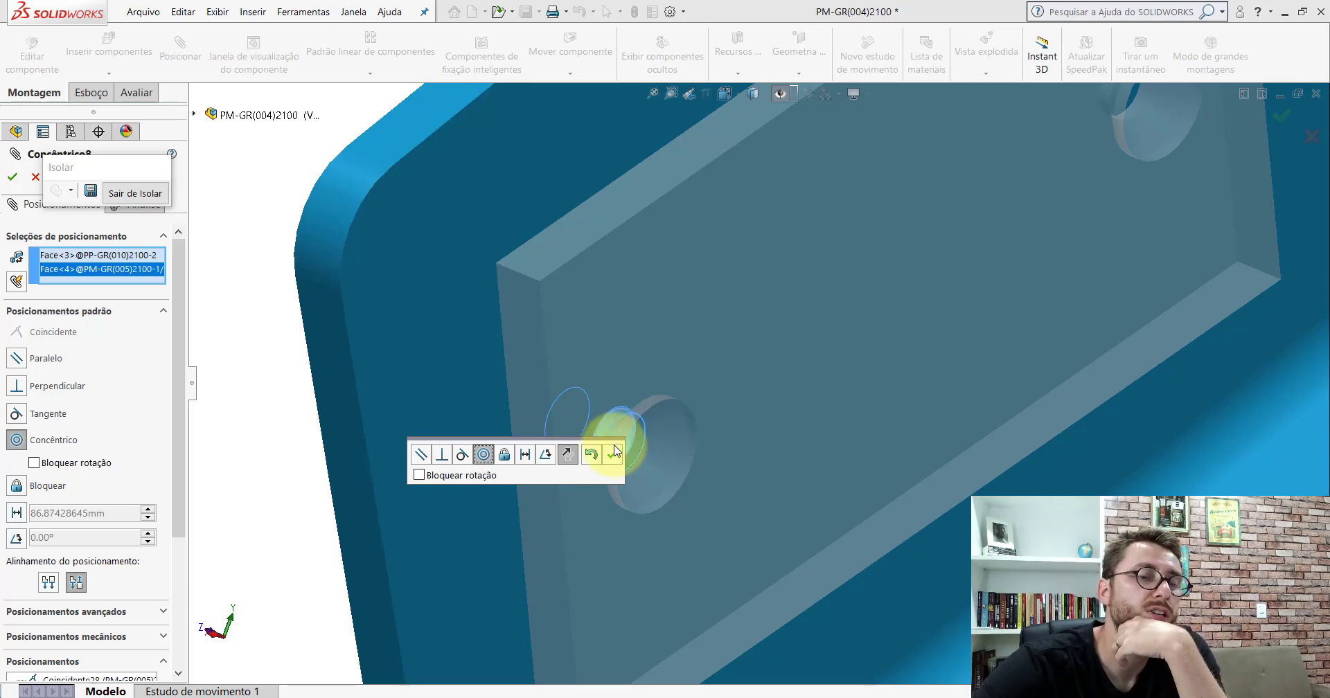
left_click(612, 454)
- Align the plate's top face with the bracket face, then close Posicionar
scroll(849, 252, "up", 5)
left_click(815, 234)
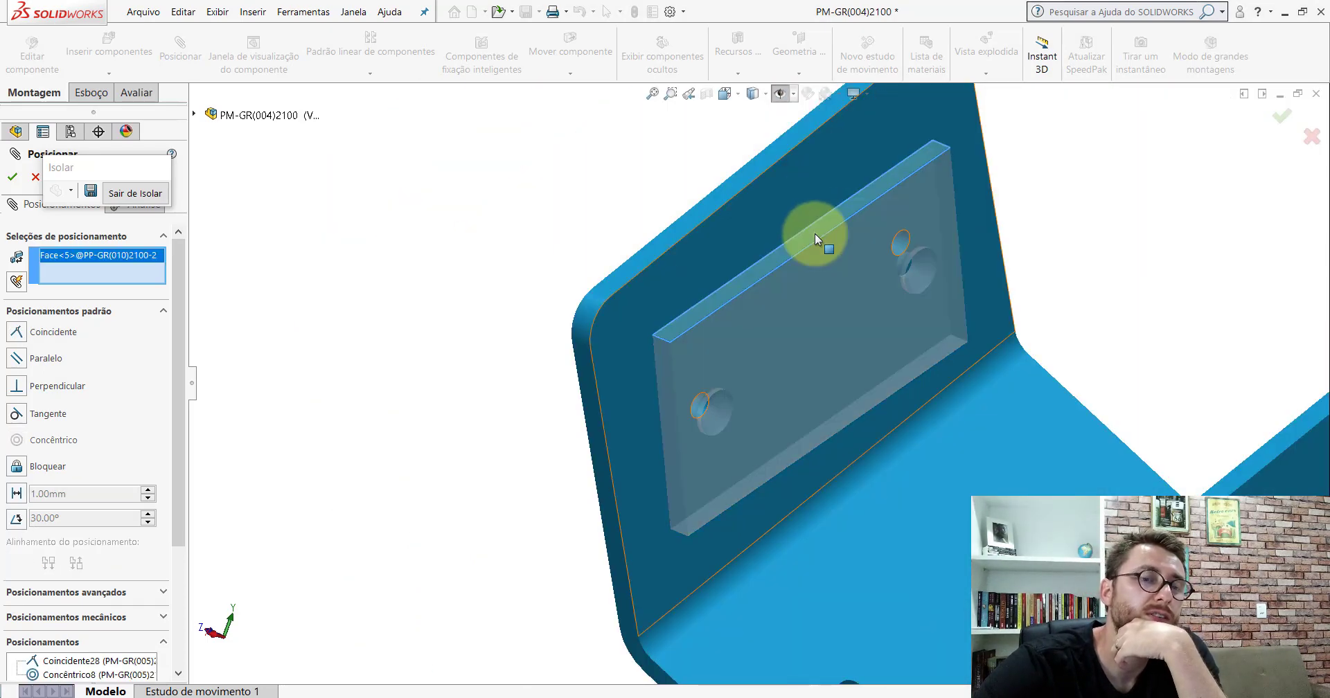
left_click(712, 201)
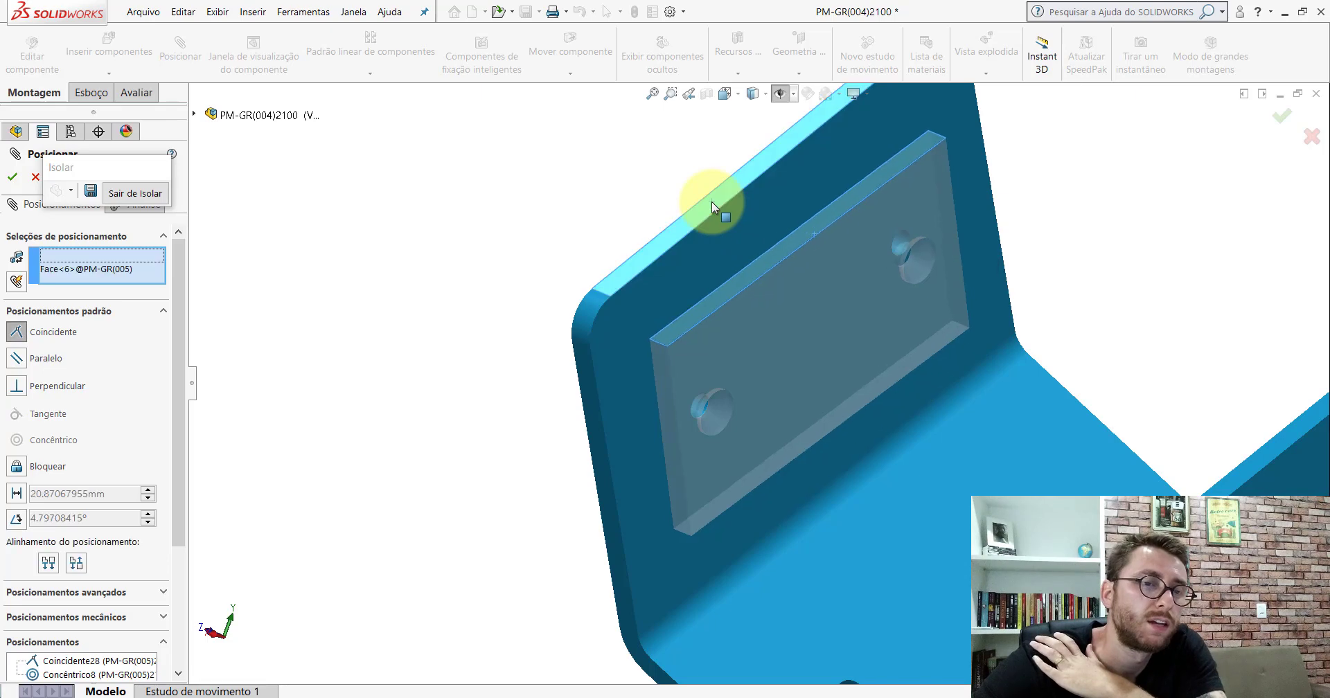
left_click(900, 187)
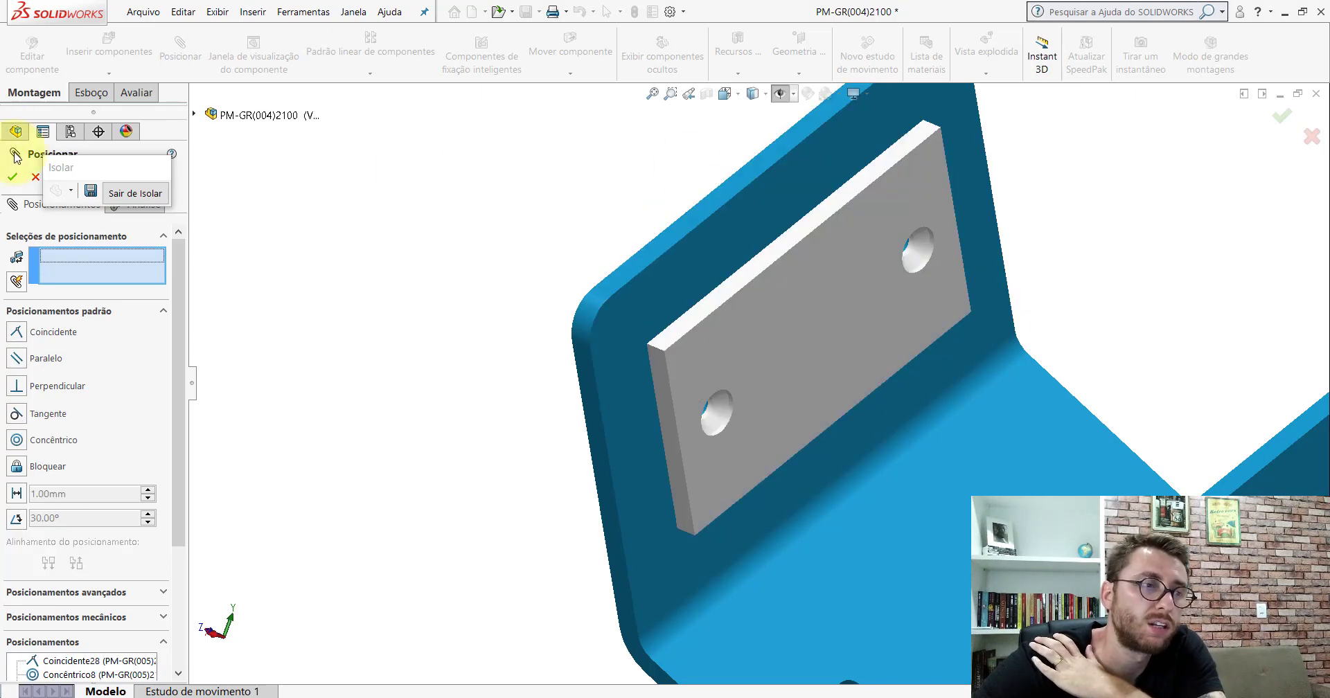
left_click(36, 178)
scroll(791, 354, "up", 5)
- Ctrl-drag a copy of the mounted grey plate beside the bracket
scroll(853, 394, "up", 3)
mouse_move(853, 394)
middle_mouse_down()
mouse_move(949, 335)
mouse_move(930, 368)
middle_mouse_up()
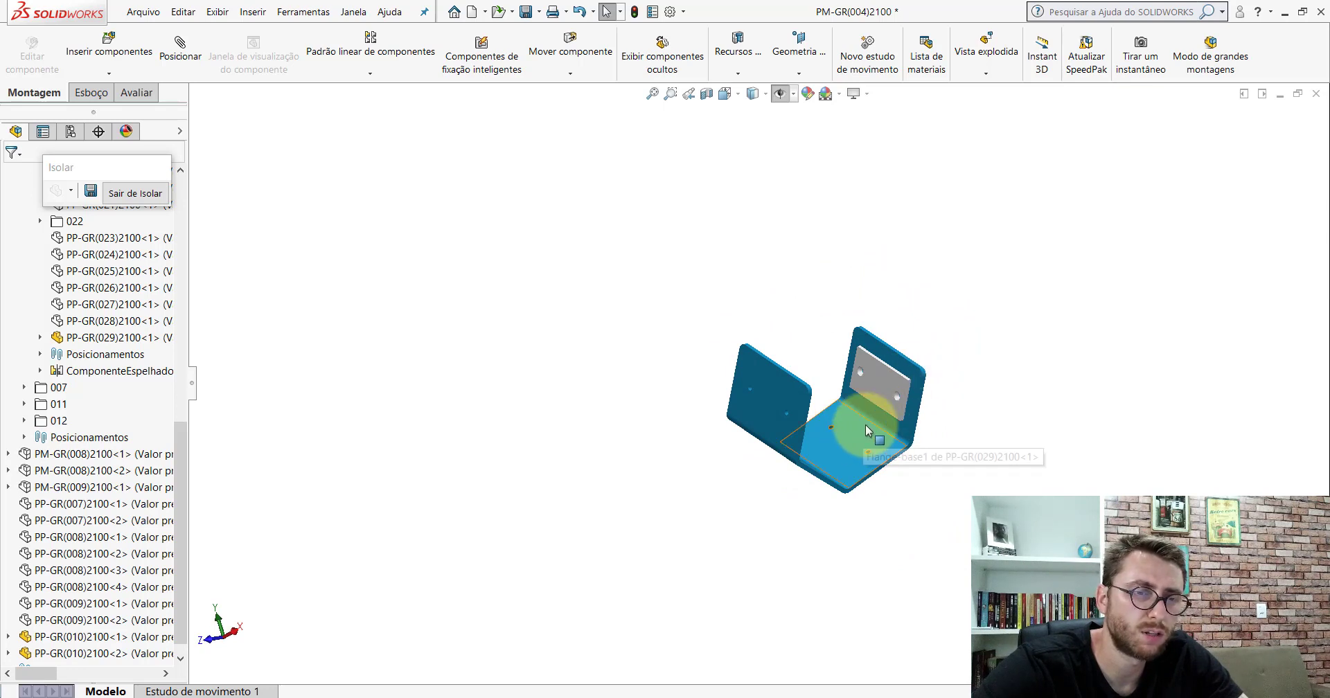
scroll(866, 425, "down", 5)
left_click(813, 317)
left_click_drag(795, 308, 671, 239, "ctrl")
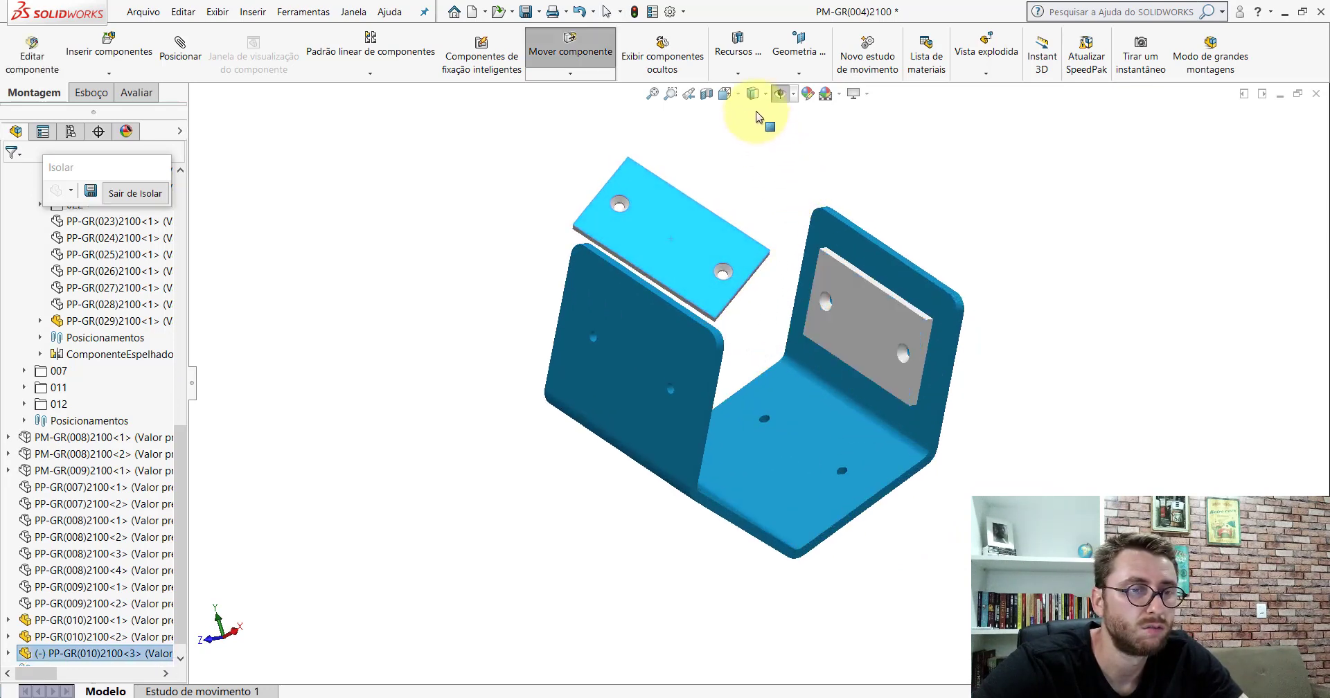
left_click(291, 176)
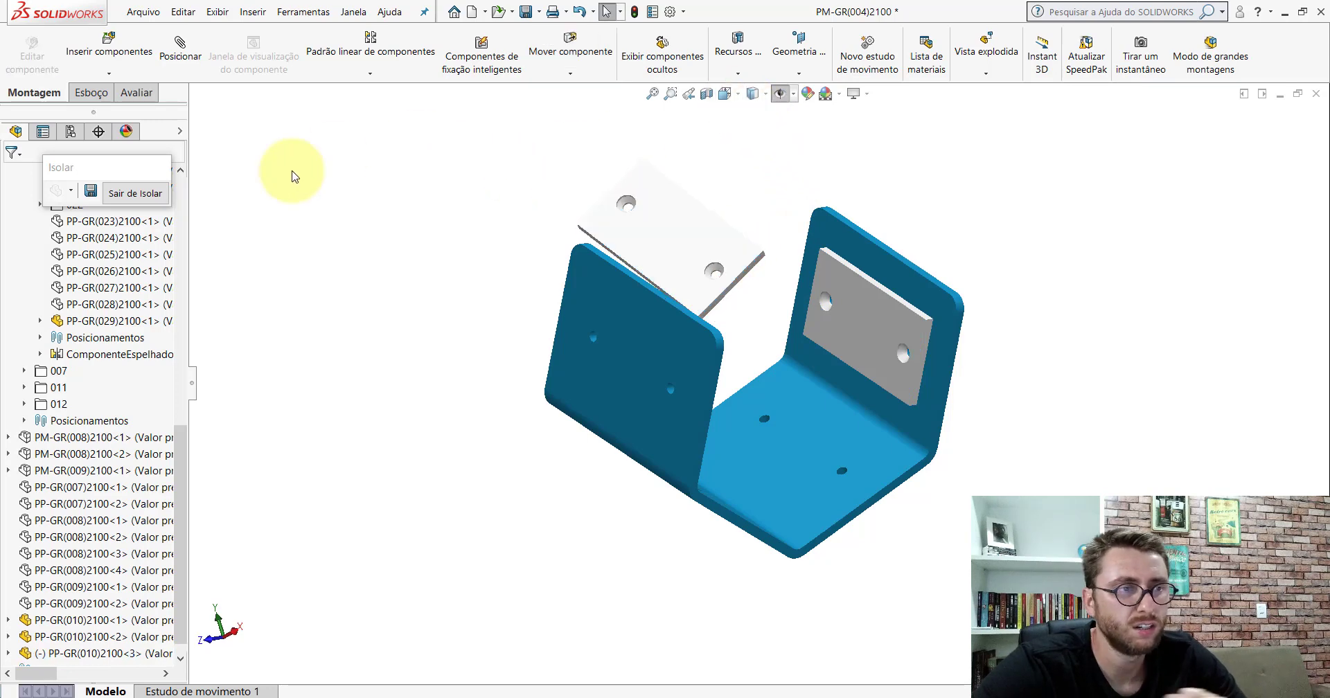
- Add a Coincidente mate laying the new plate on the bracket's base face
left_click(179, 48)
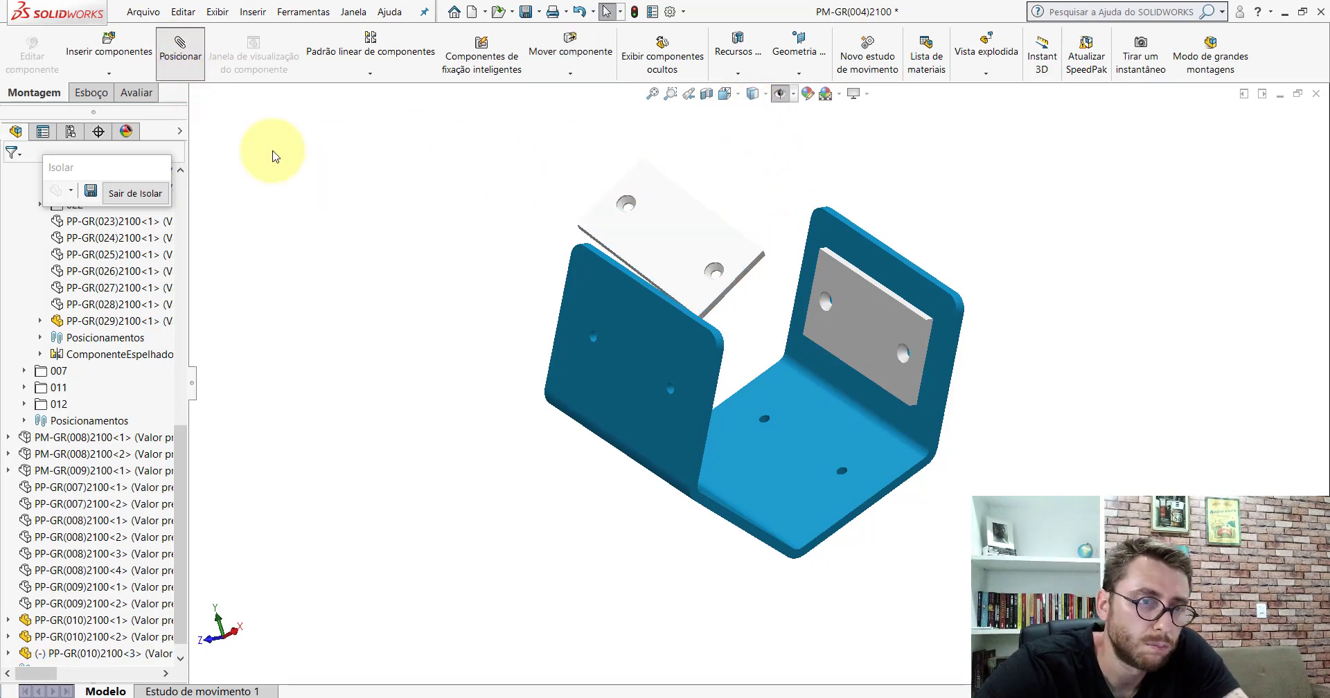
left_click(758, 420)
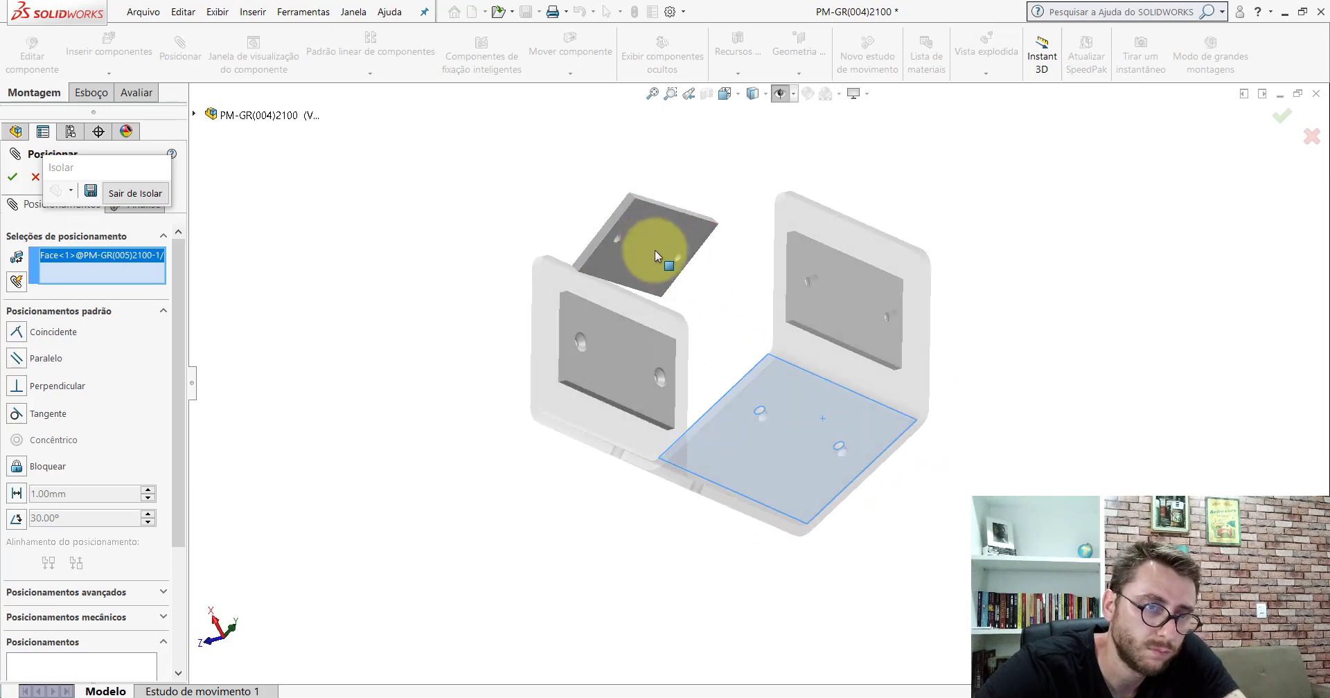
left_click(655, 252)
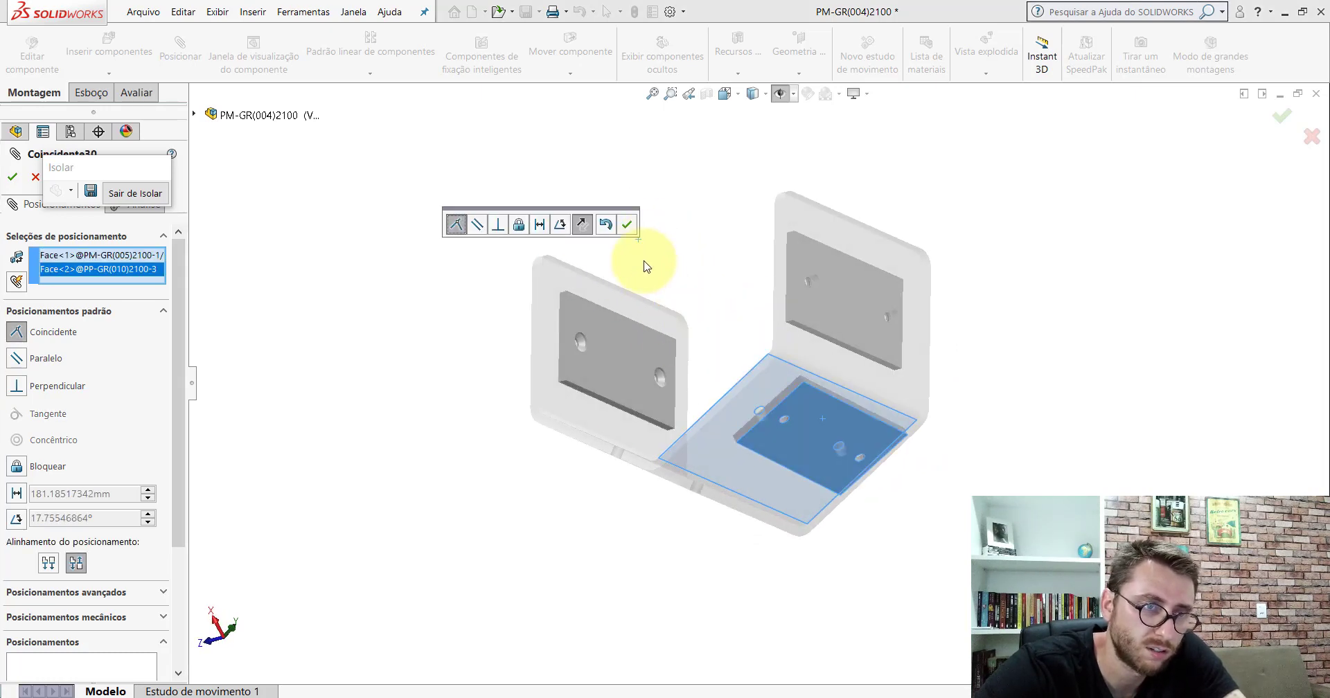
left_click(626, 233)
- Make the new plate's hole concentric with the matching base hole
mouse_move(801, 429)
middle_mouse_down()
mouse_move(905, 528)
mouse_move(938, 597)
mouse_move(728, 334)
middle_mouse_up()
scroll(728, 334, "down", 5)
scroll(751, 415, "down", 5)
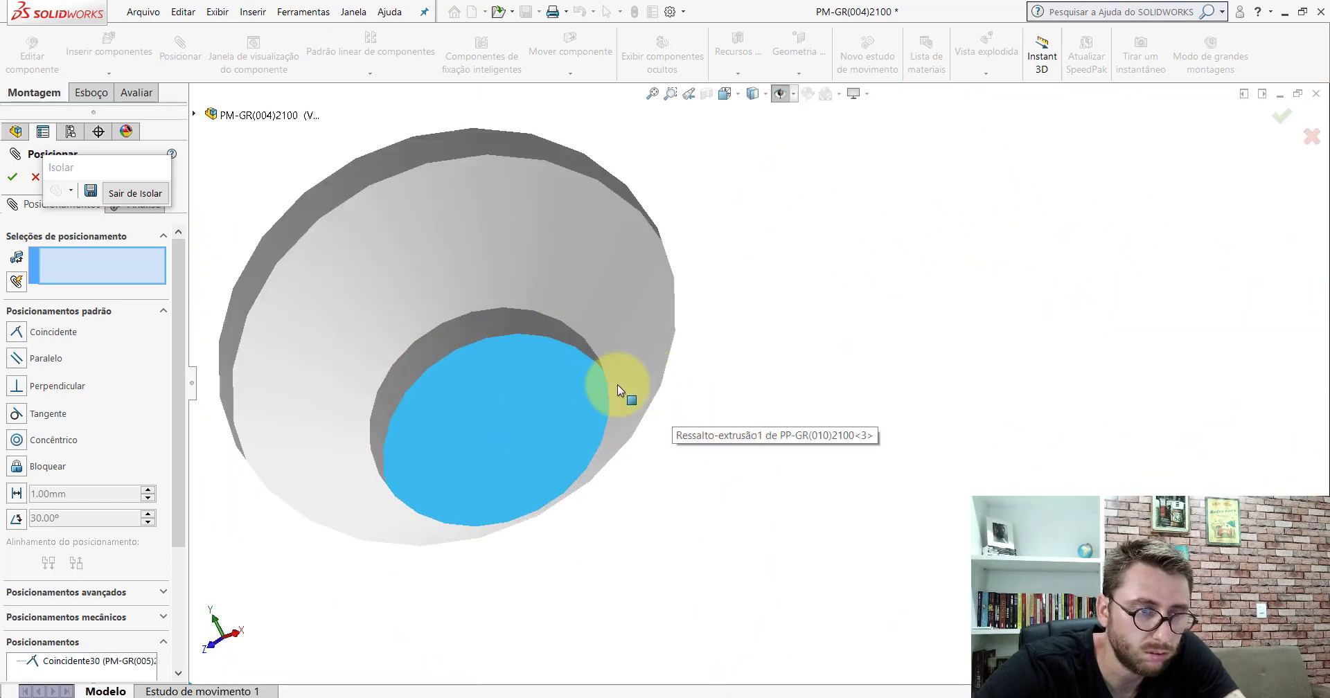
left_click(509, 327)
scroll(729, 451, "up", 3)
scroll(730, 451, "up", 5)
scroll(795, 409, "down", 5)
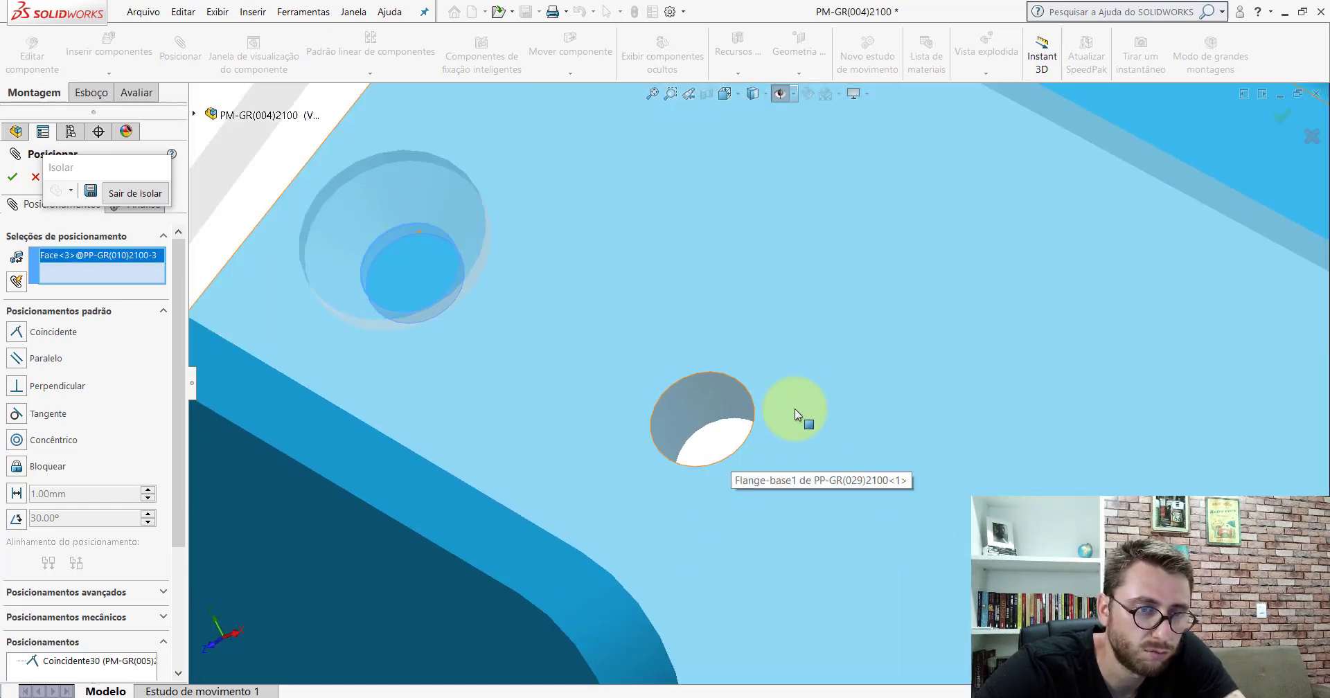
left_click(717, 395)
left_click(928, 424)
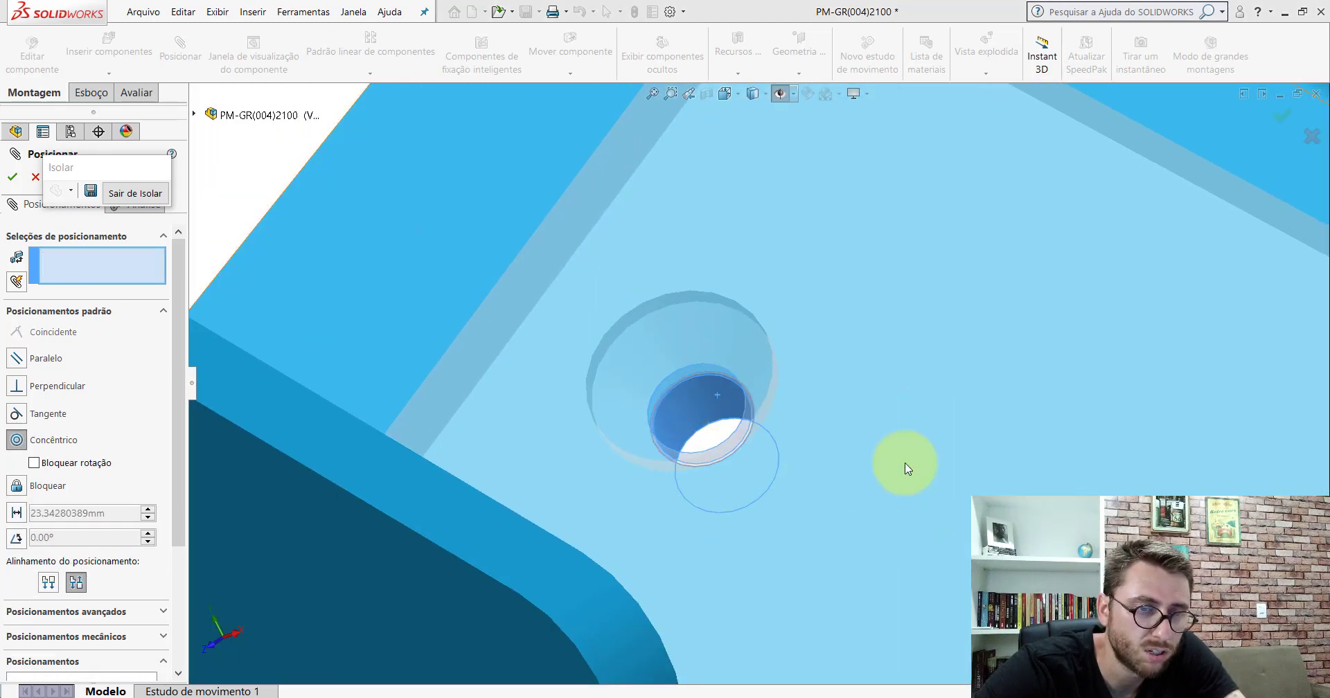
- Add a Paralelo mate between a plate edge and Plano frontal
key("f")
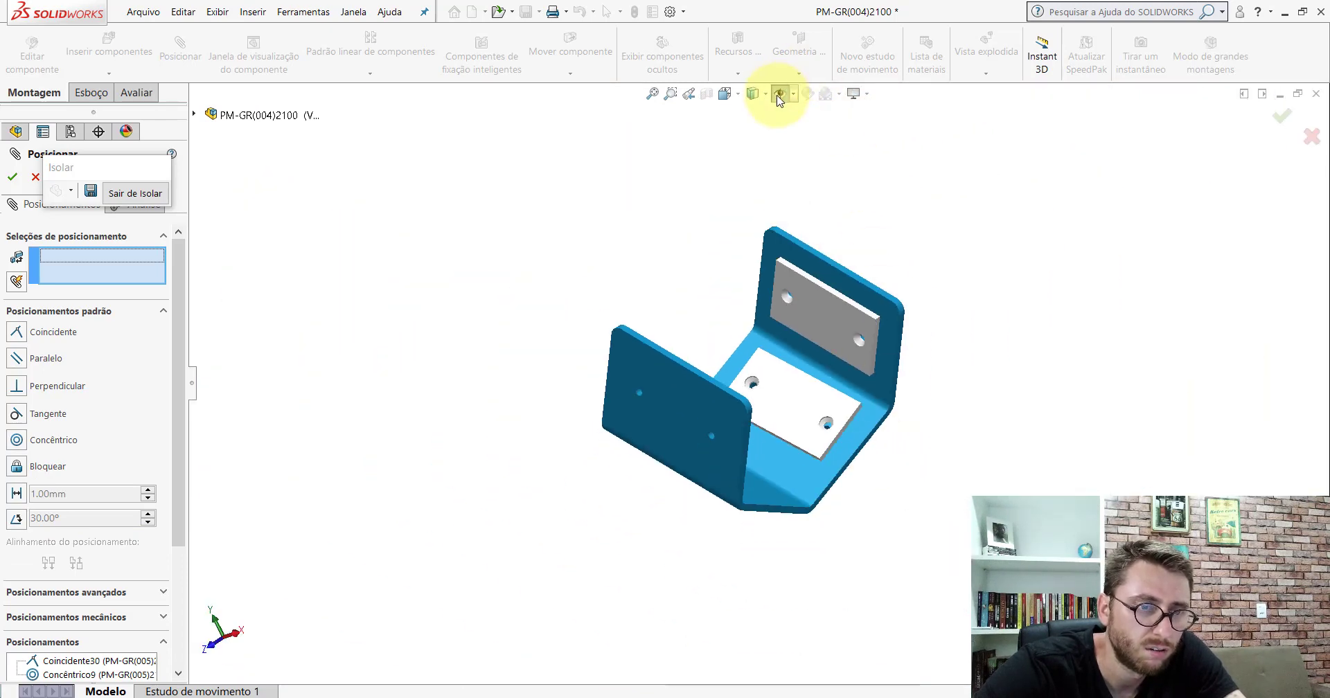
left_click(779, 97)
scroll(802, 424, "down", 5)
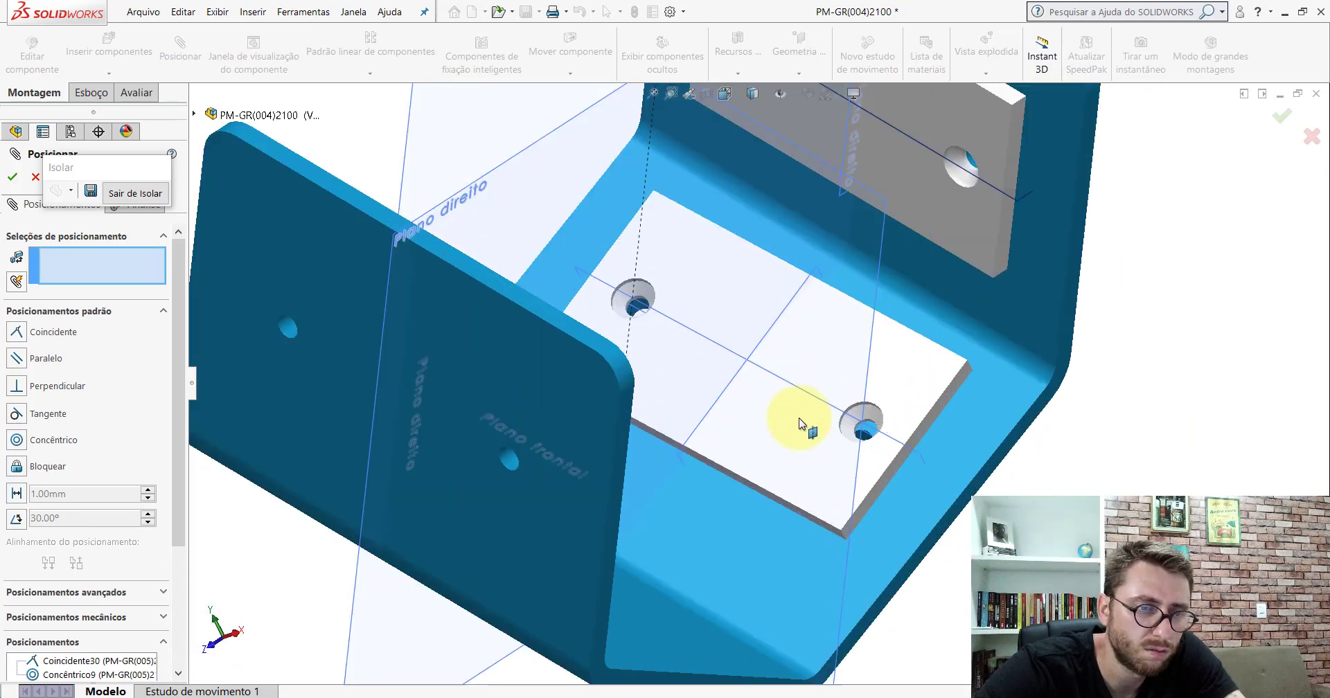
left_click(755, 482)
scroll(752, 470, "up", 5)
mouse_move(750, 467)
middle_mouse_down()
mouse_move(697, 424)
mouse_move(646, 261)
middle_mouse_up()
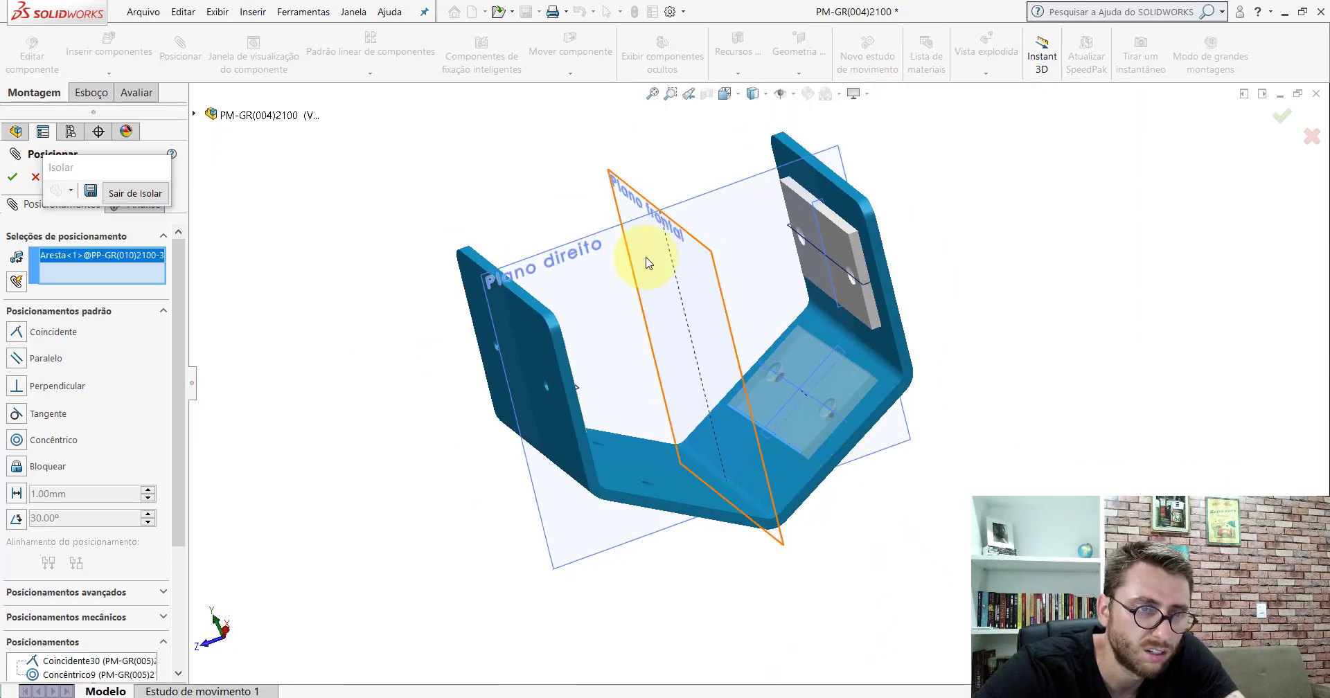
left_click(717, 271)
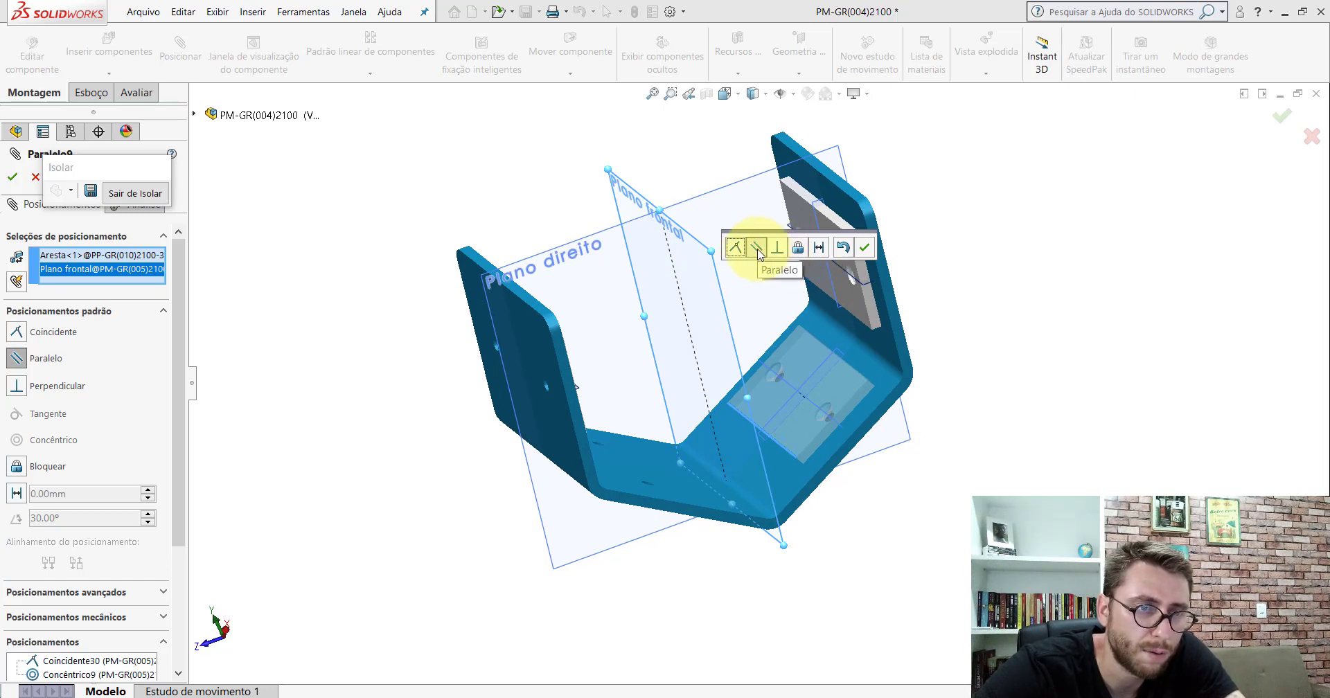
left_click(864, 248)
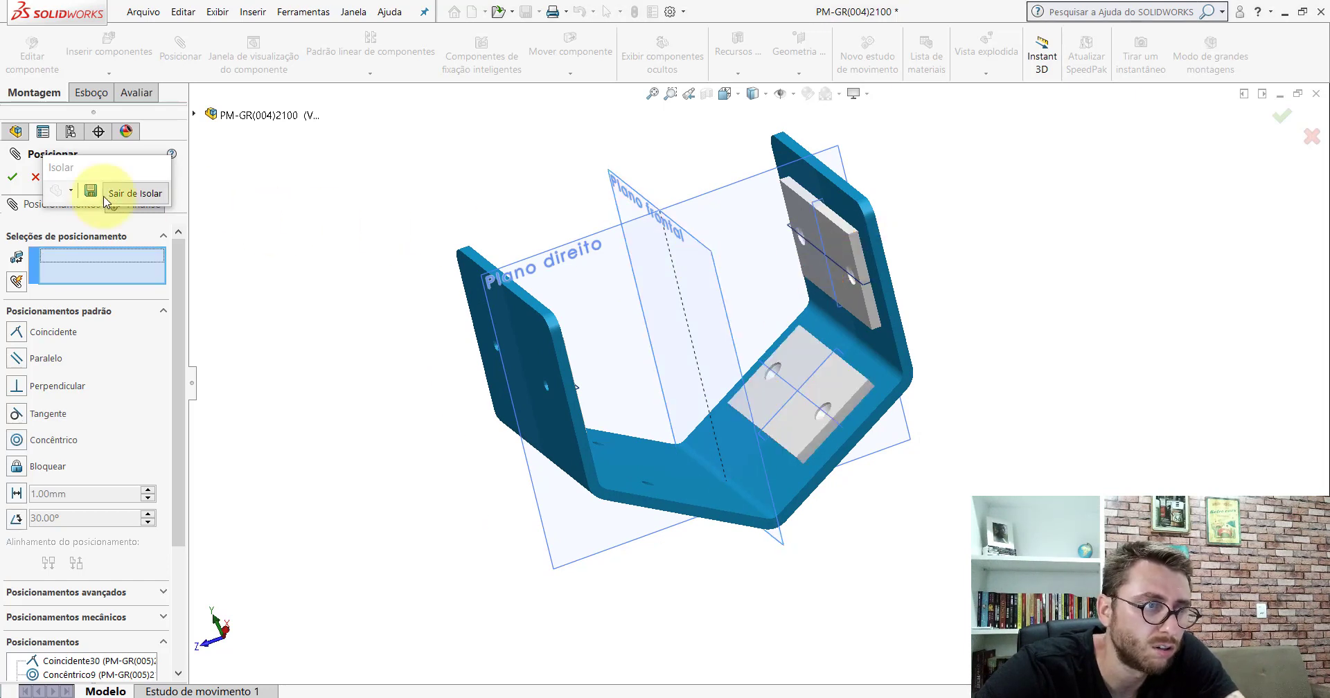
- Hide the planes and copy the base plate below the bracket, rotated flat
left_click(34, 179)
left_click(780, 94)
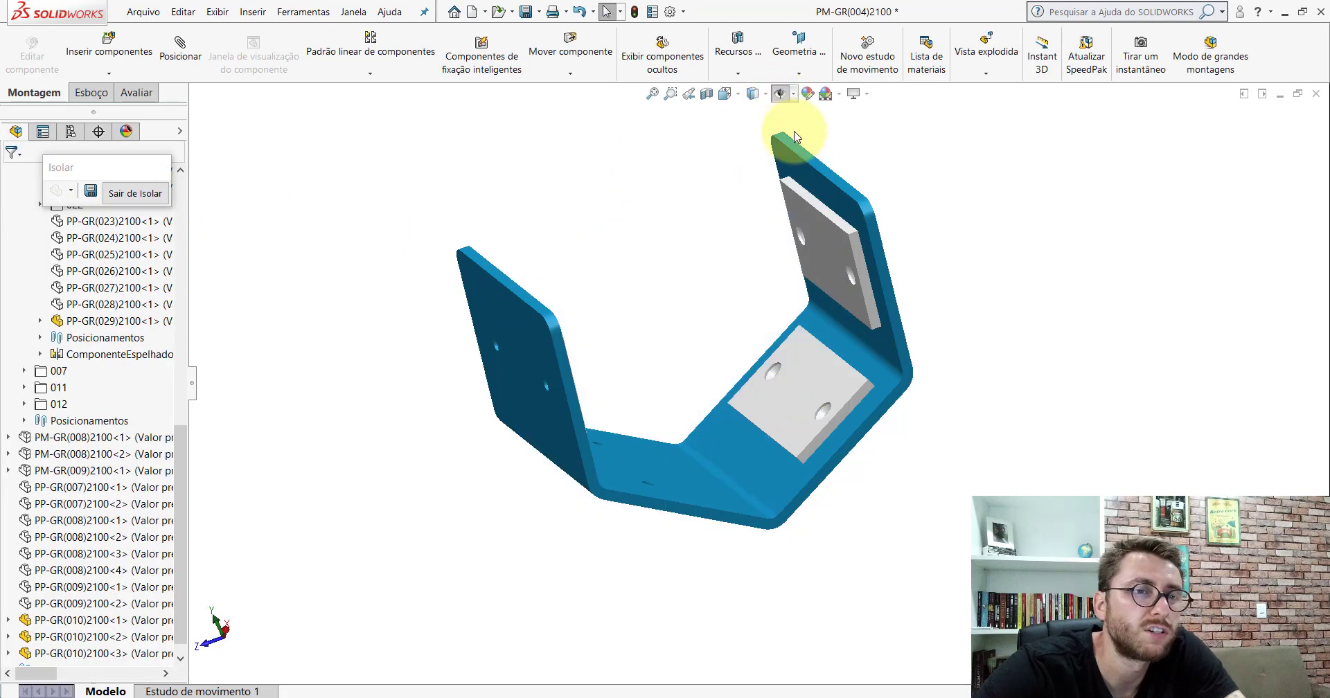
scroll(768, 369, "up", 3)
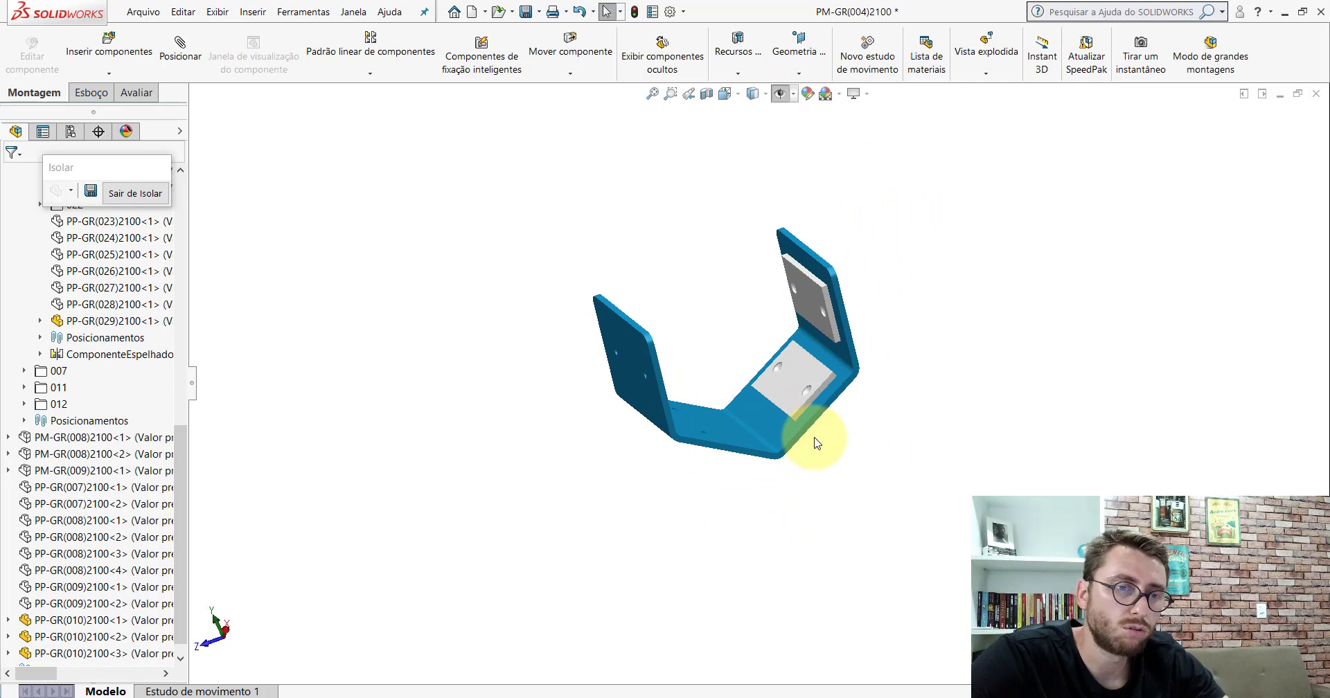
scroll(828, 436, "down", 3)
left_click_drag(776, 356, 658, 504)
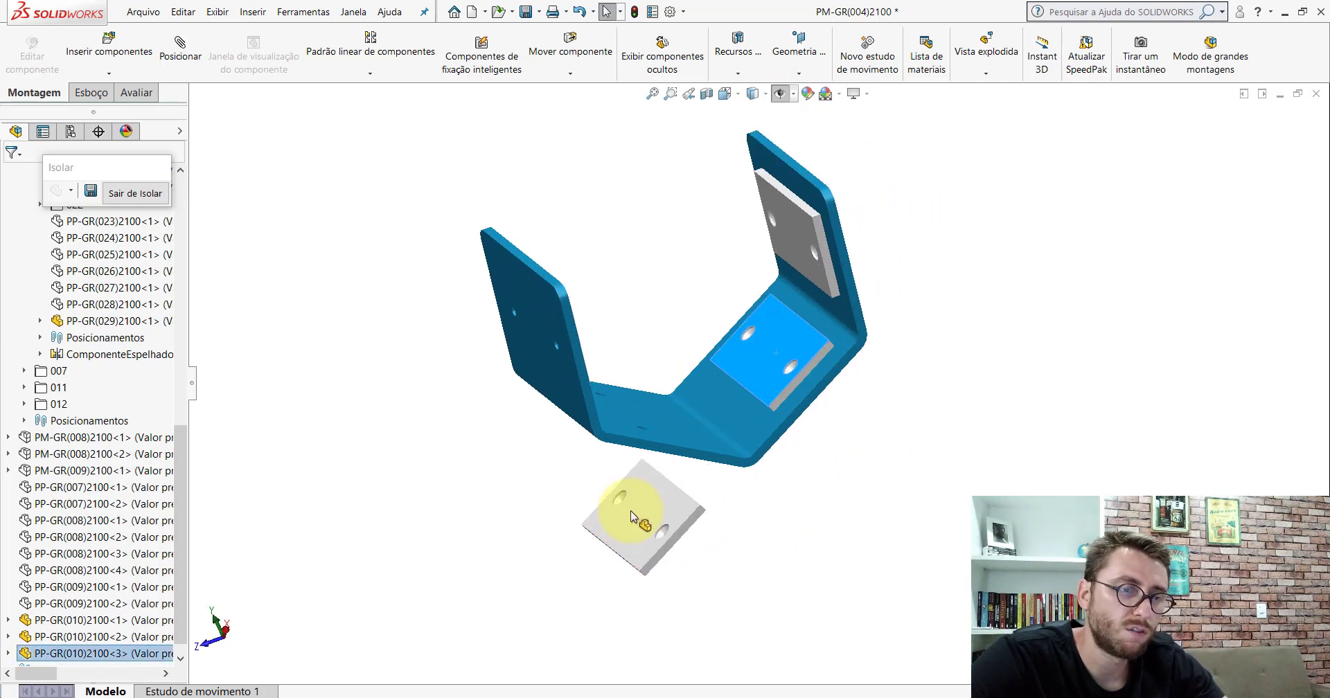
right_click_drag(680, 525, 380, 432)
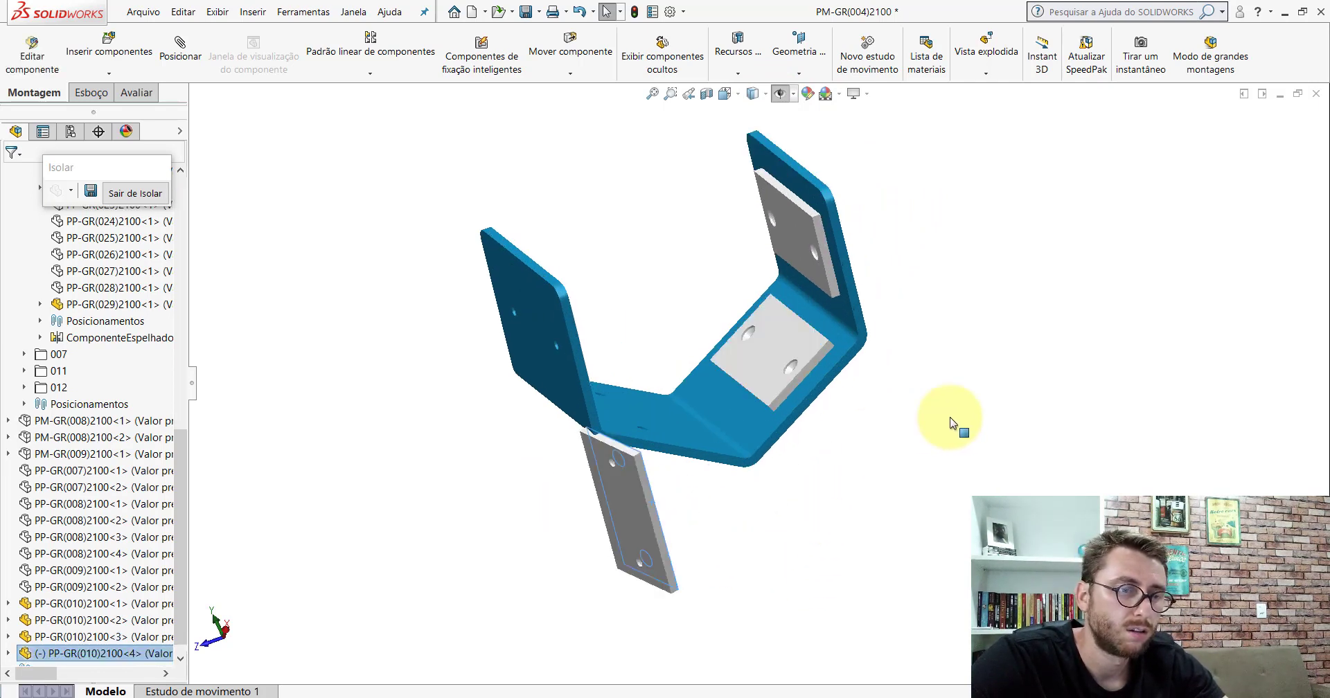
key("Escape")
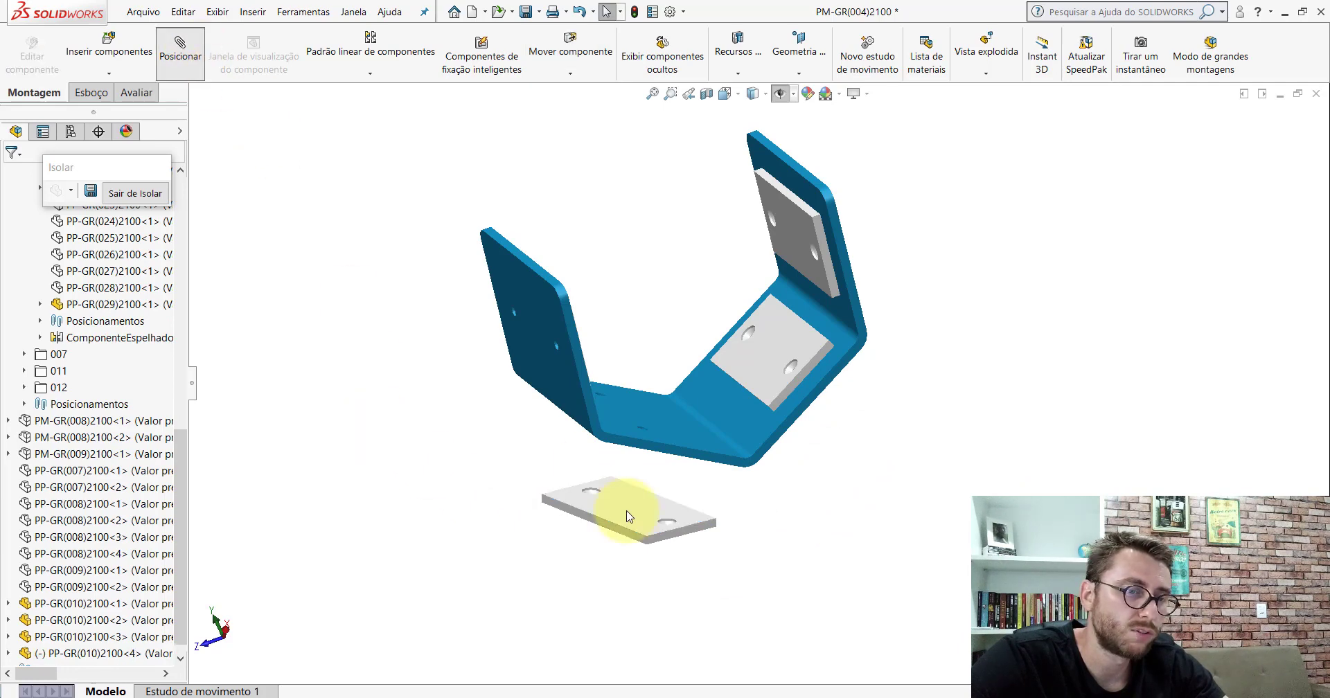
mouse_move(630, 526)
middle_mouse_down()
mouse_move(627, 438)
mouse_move(516, 524)
mouse_move(622, 398)
middle_mouse_up()
- Add a Coincidente mate between the new plate's face and the bracket face
left_click(625, 443)
left_click(627, 408)
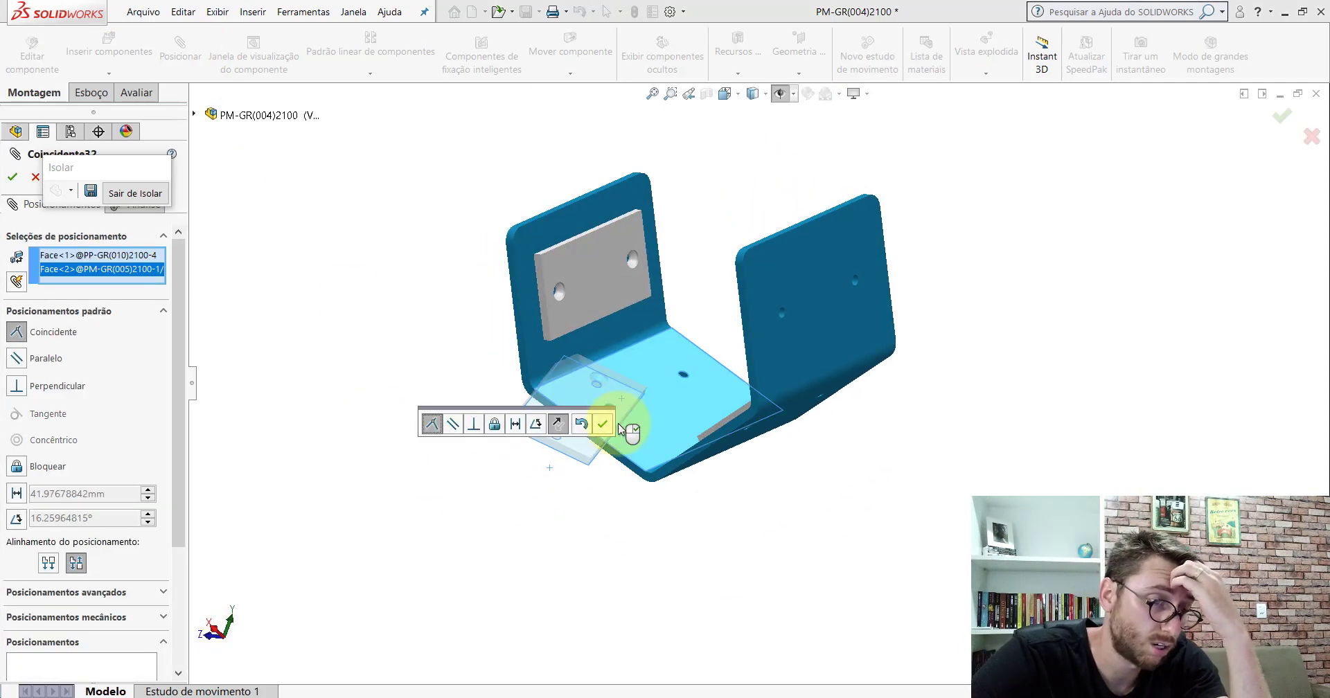
left_click(600, 425)
- Add a Concêntrico mate between the new plate's hole and the bracket hole
scroll(628, 396, "down", 2)
scroll(629, 396, "down", 3)
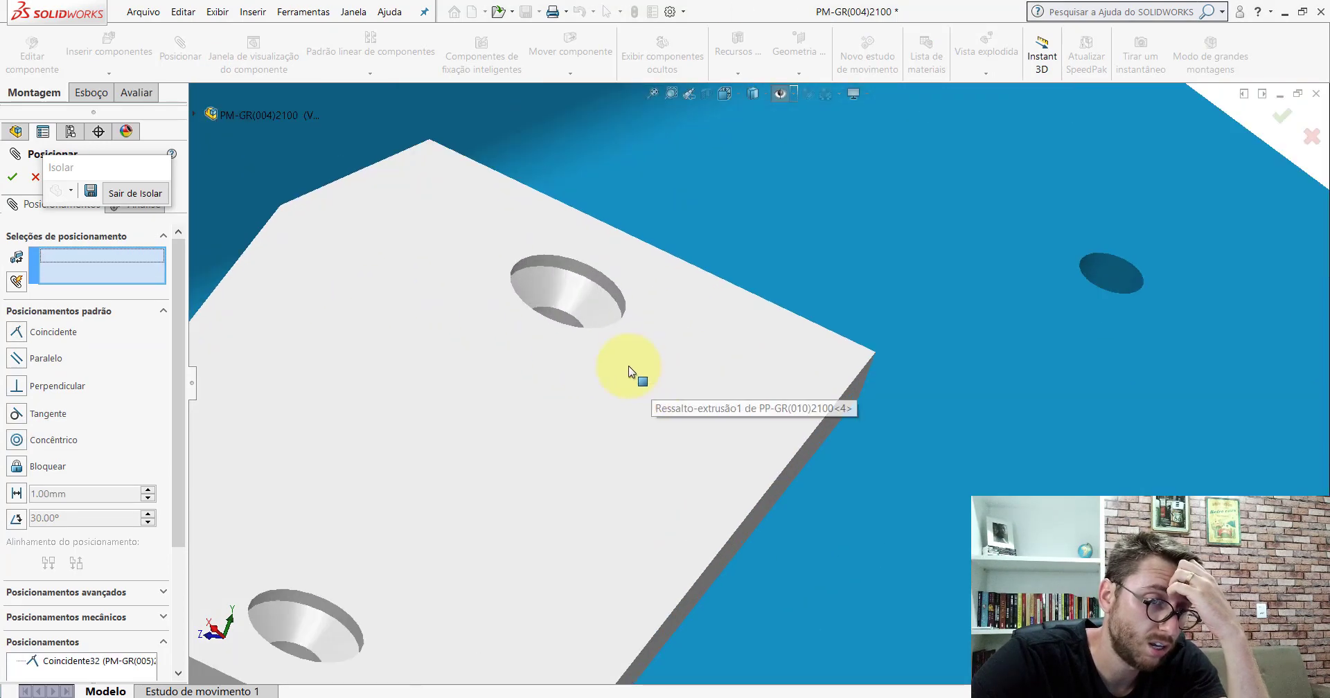
scroll(538, 305, "down", 2)
left_click(537, 314)
scroll(538, 314, "up", 2)
scroll(941, 397, "up", 3)
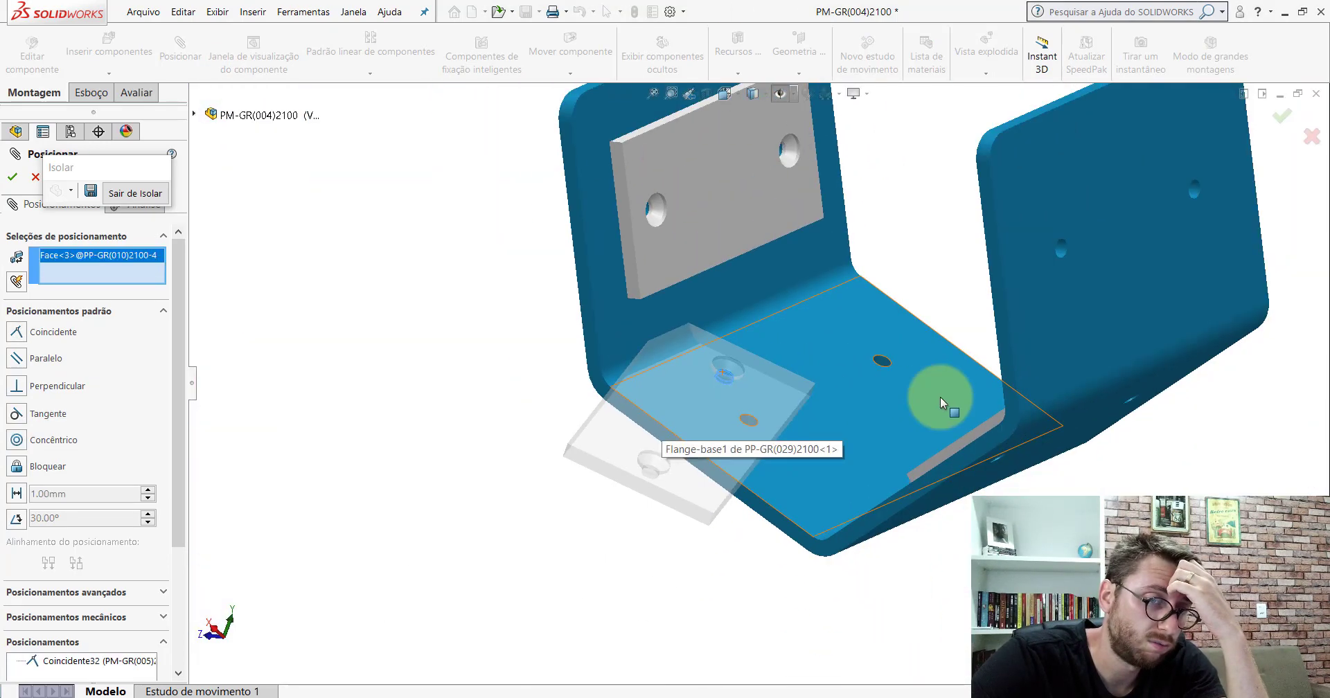
scroll(822, 346, "down", 3)
scroll(720, 315, "down", 3)
left_click(717, 315)
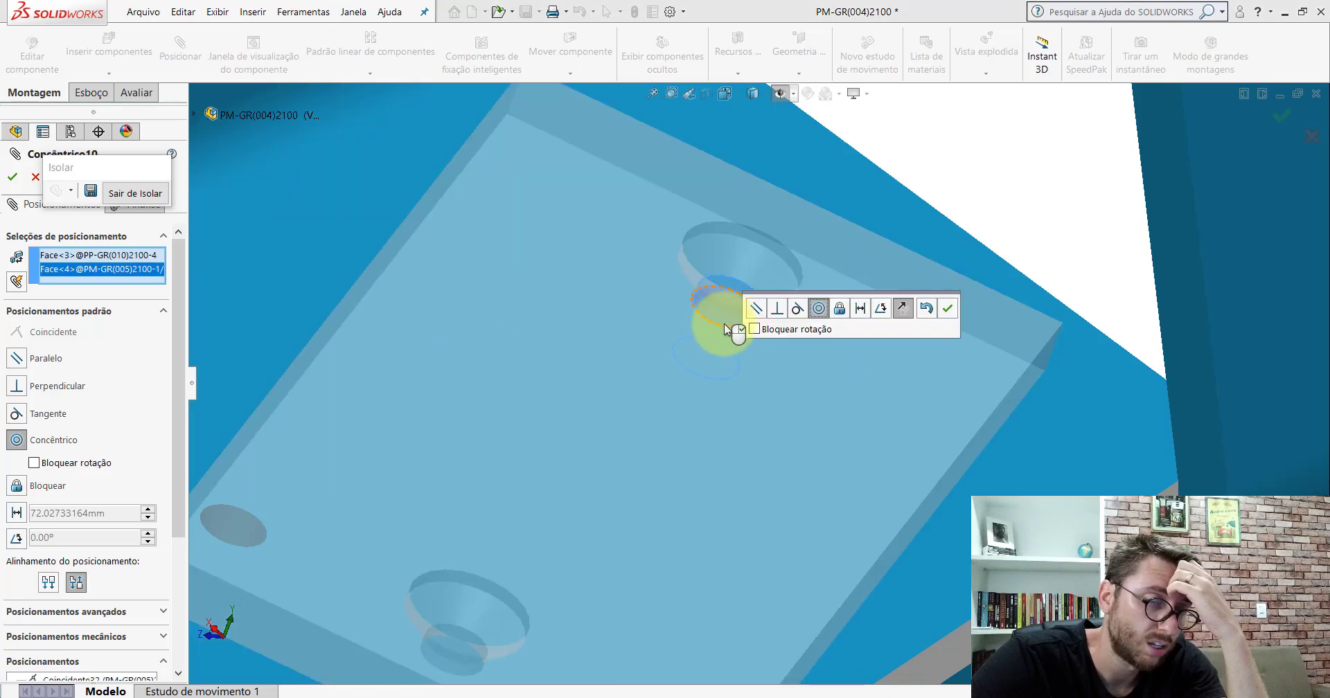
left_click(942, 315)
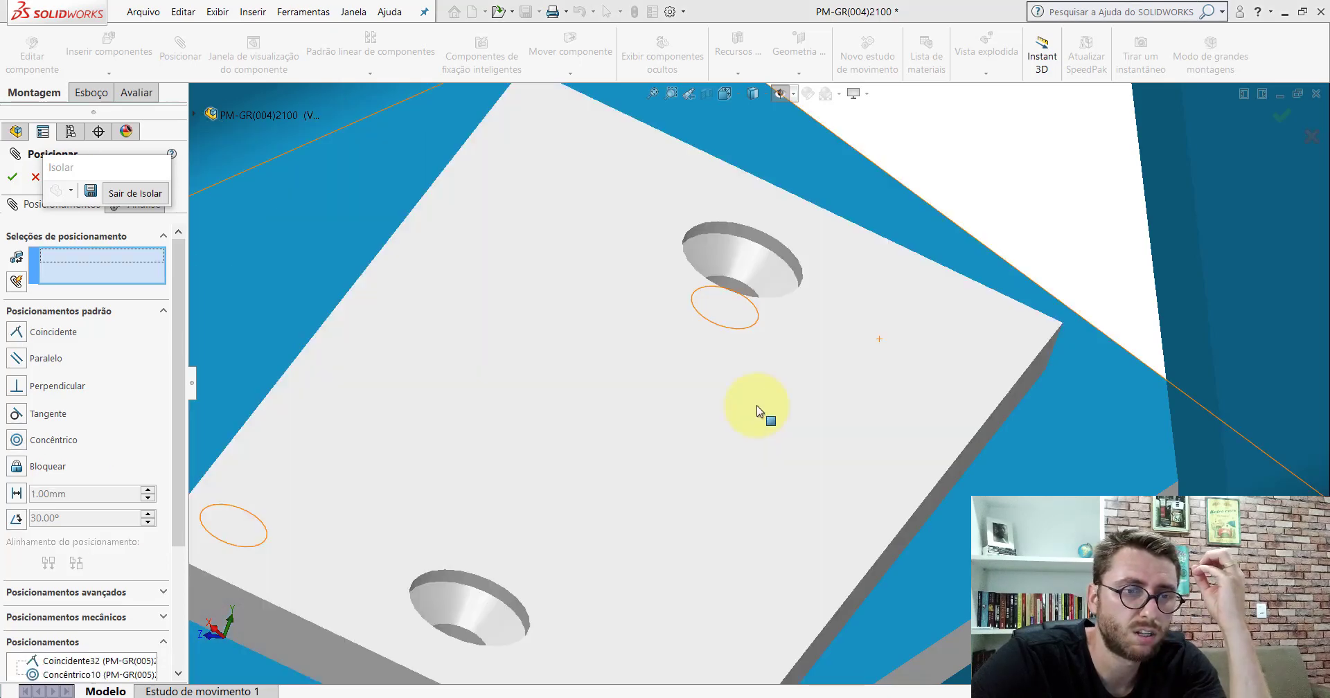
- Make the plate edge parallel to Plano frontal with a Paralelo mate and finish mating
scroll(757, 405, "up", 3)
scroll(734, 426, "up", 3)
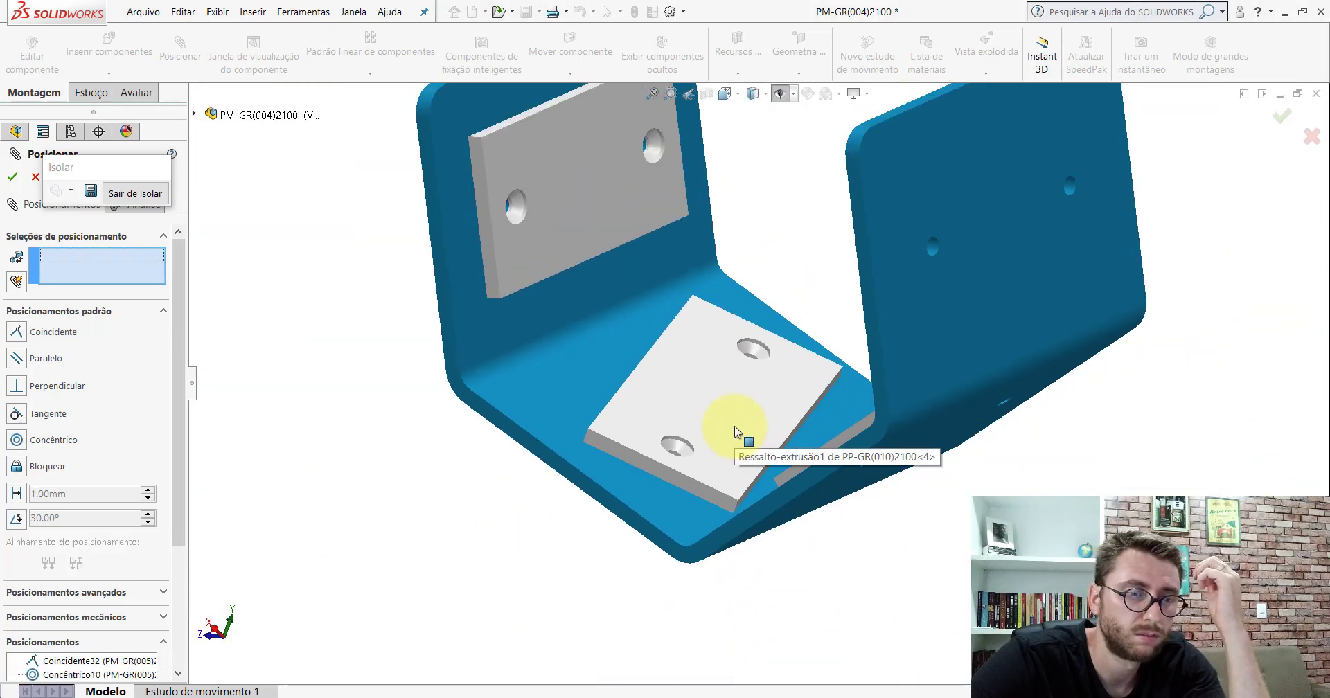
left_click(796, 426)
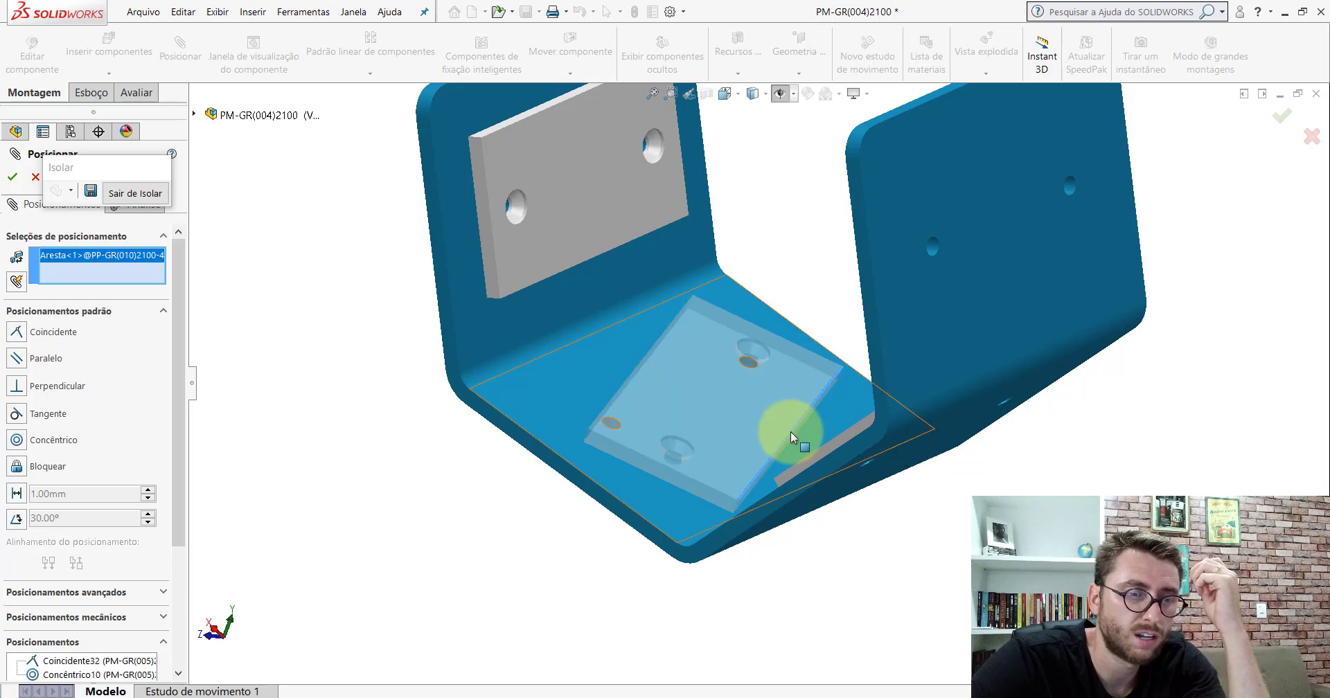
scroll(791, 430, "up", 3)
left_click(780, 94)
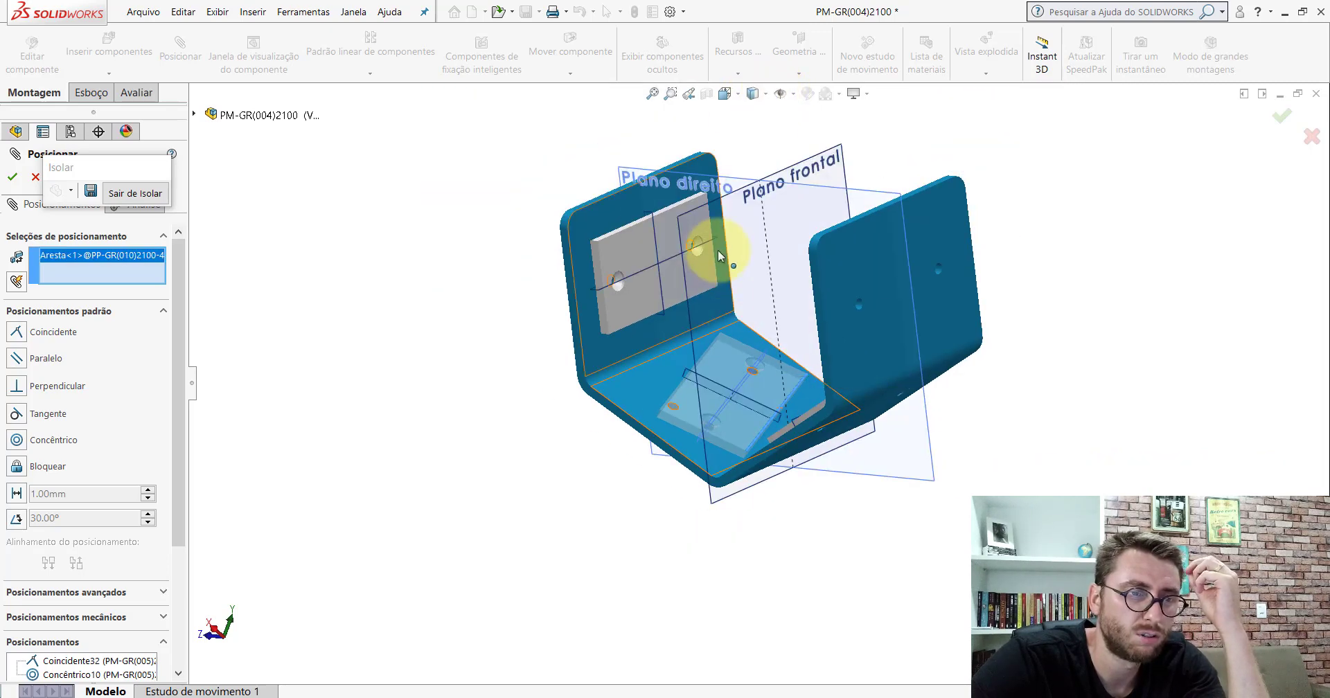
left_click(789, 172)
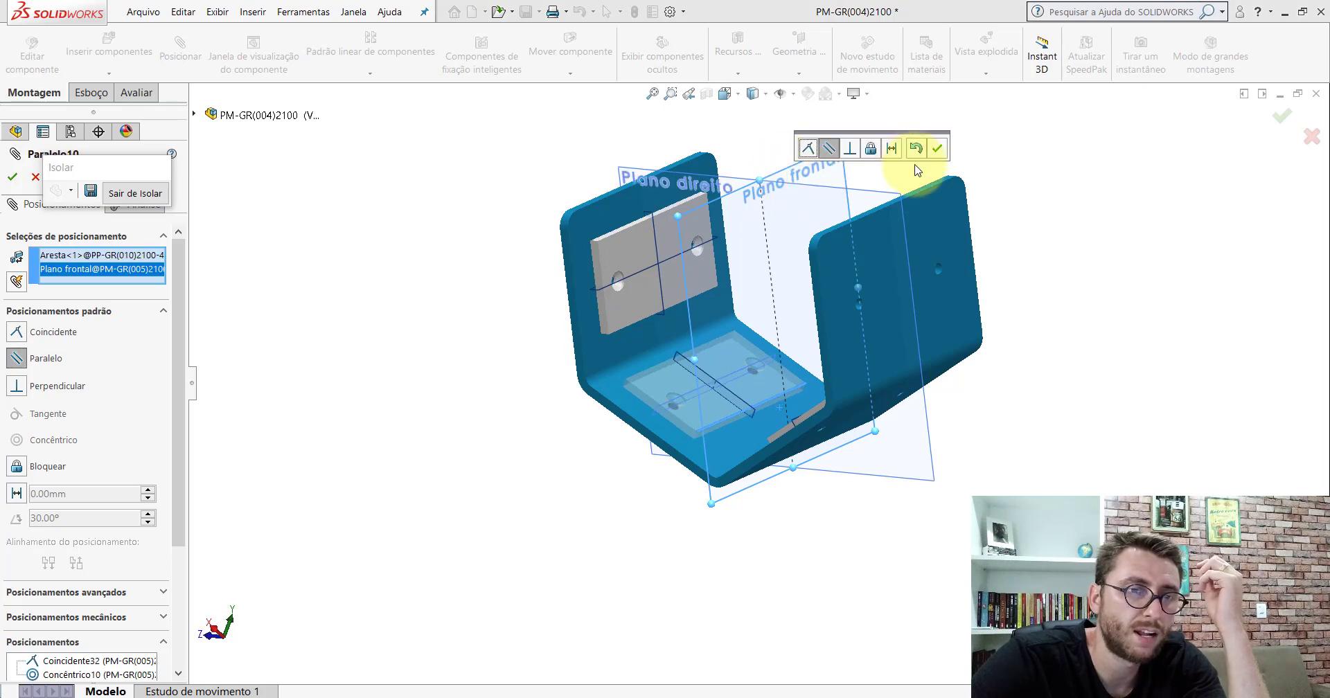
left_click(933, 151)
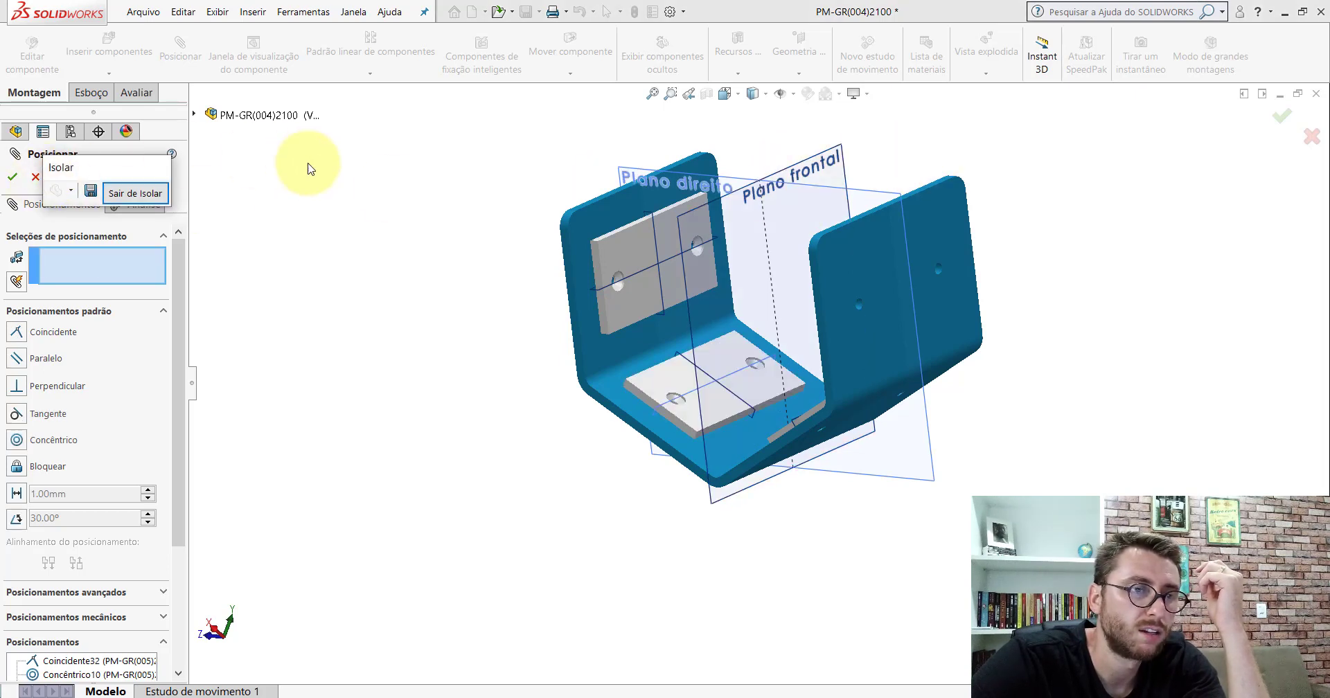
left_click(36, 179)
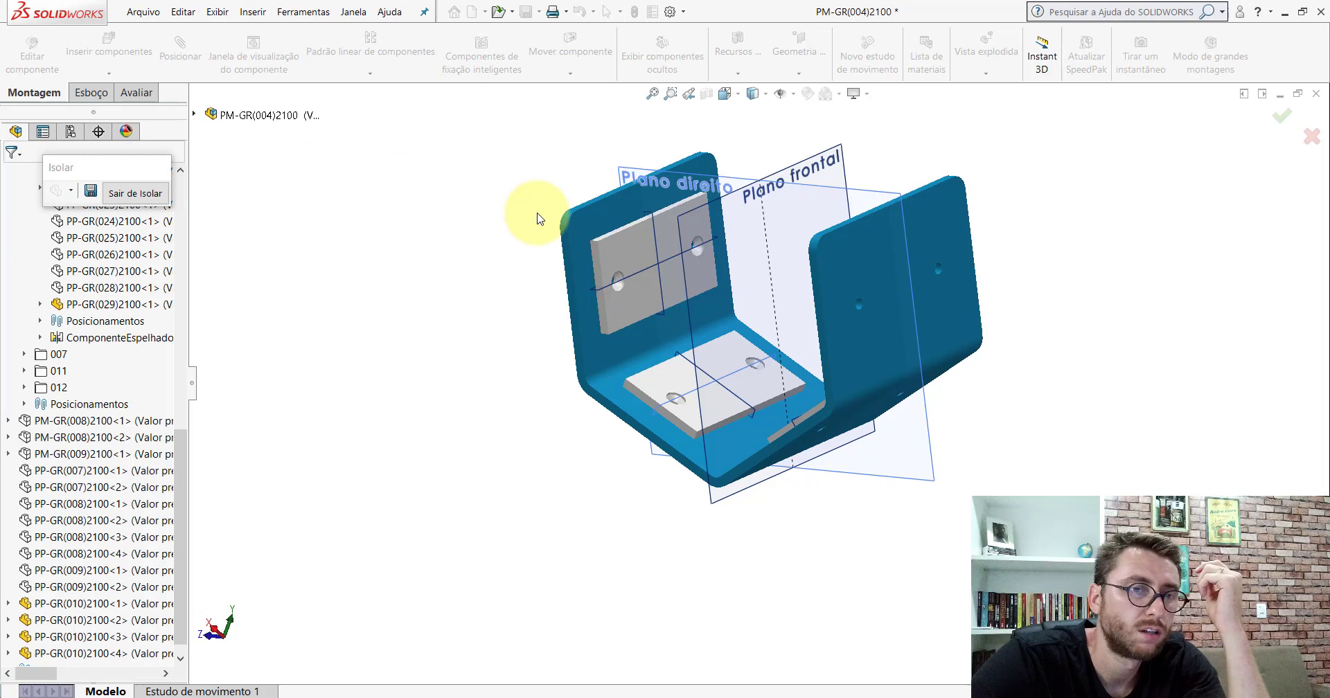
- Hide the reference planes and switch to the Isometric view
left_click(778, 93)
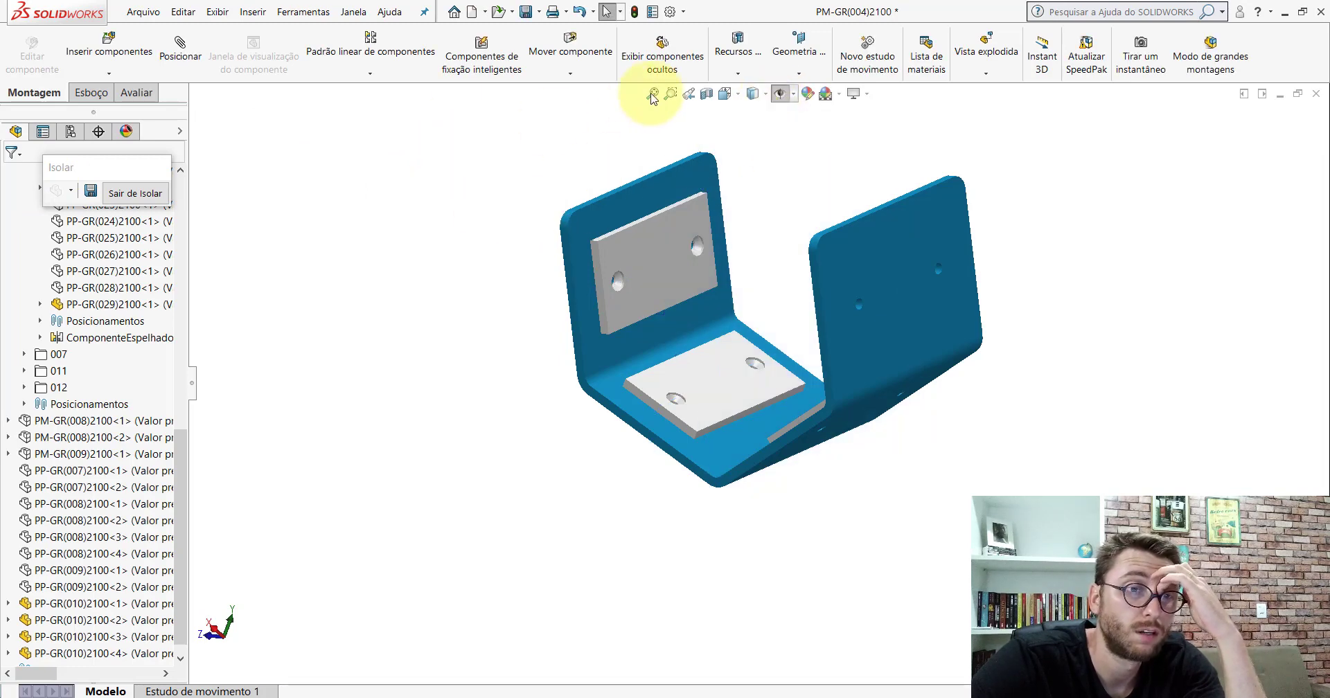
left_click(724, 93)
left_click(800, 141)
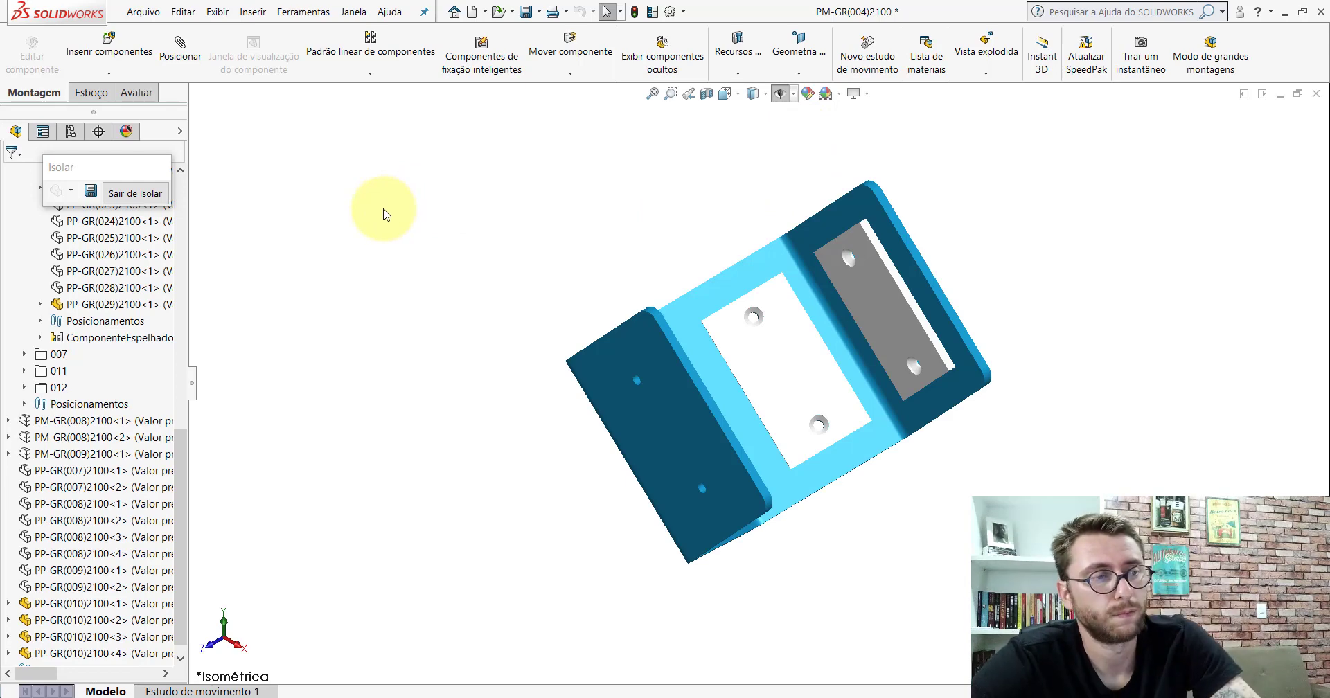
- Exit isolation with Sair de Isolar to show the whole PM-GR(004)2100 trailer
left_click(135, 194)
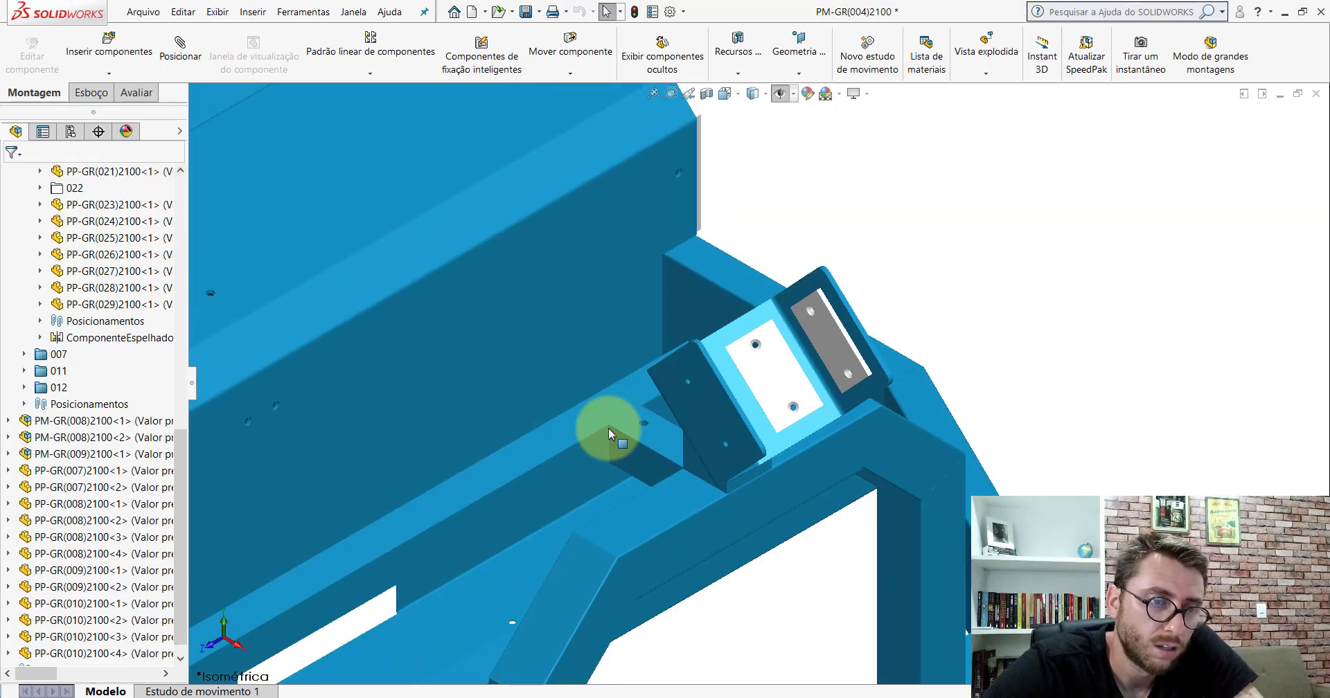
scroll(608, 428, "up", 8)
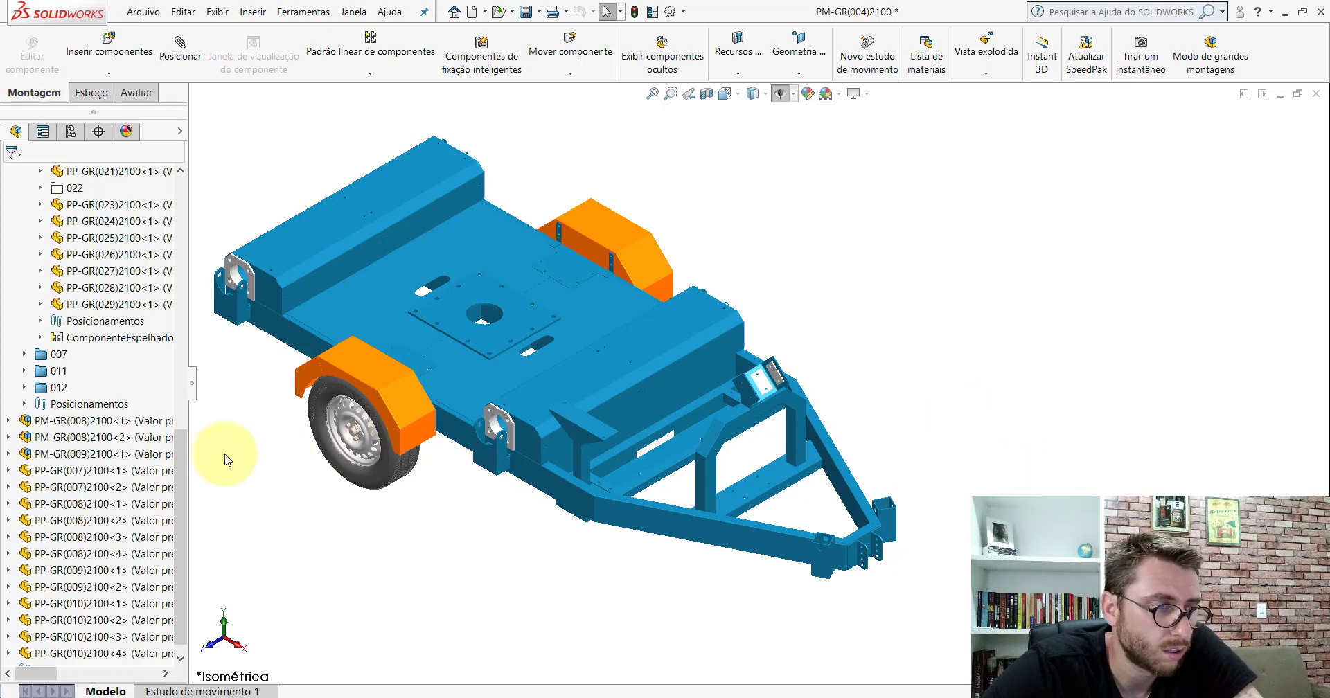
left_click_drag(182, 452, 114, 173)
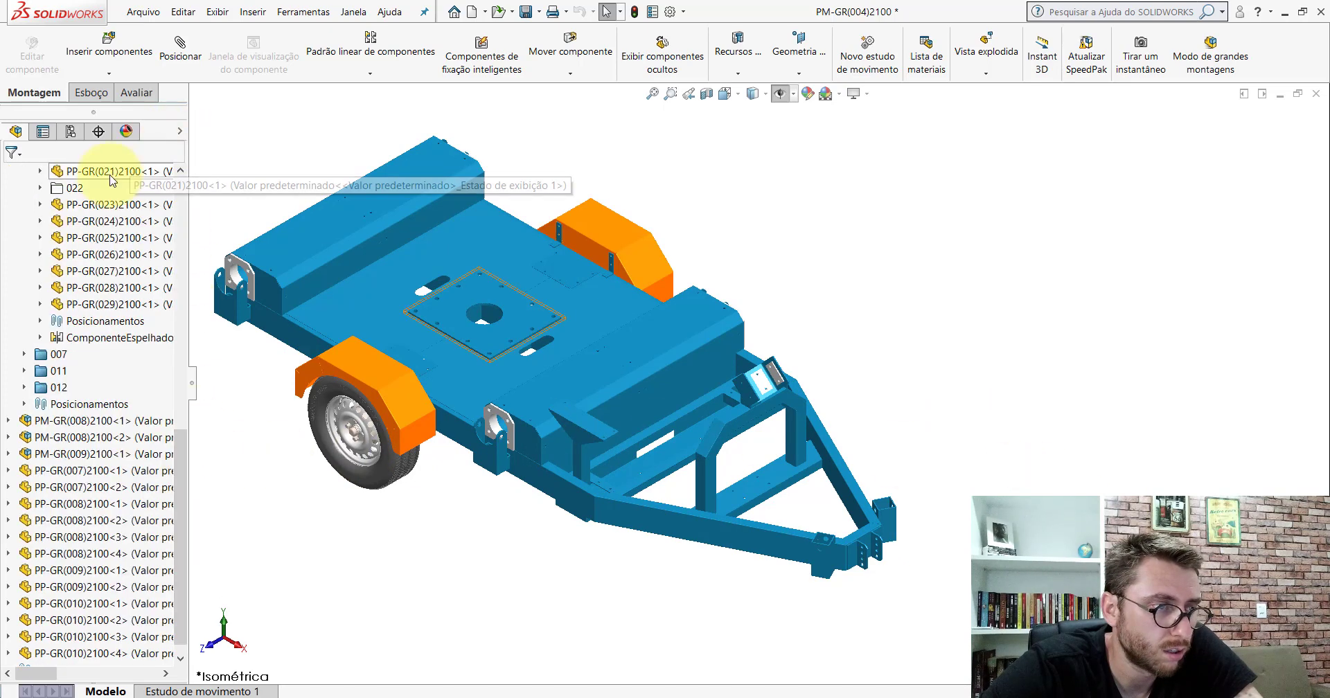
right_click(114, 172)
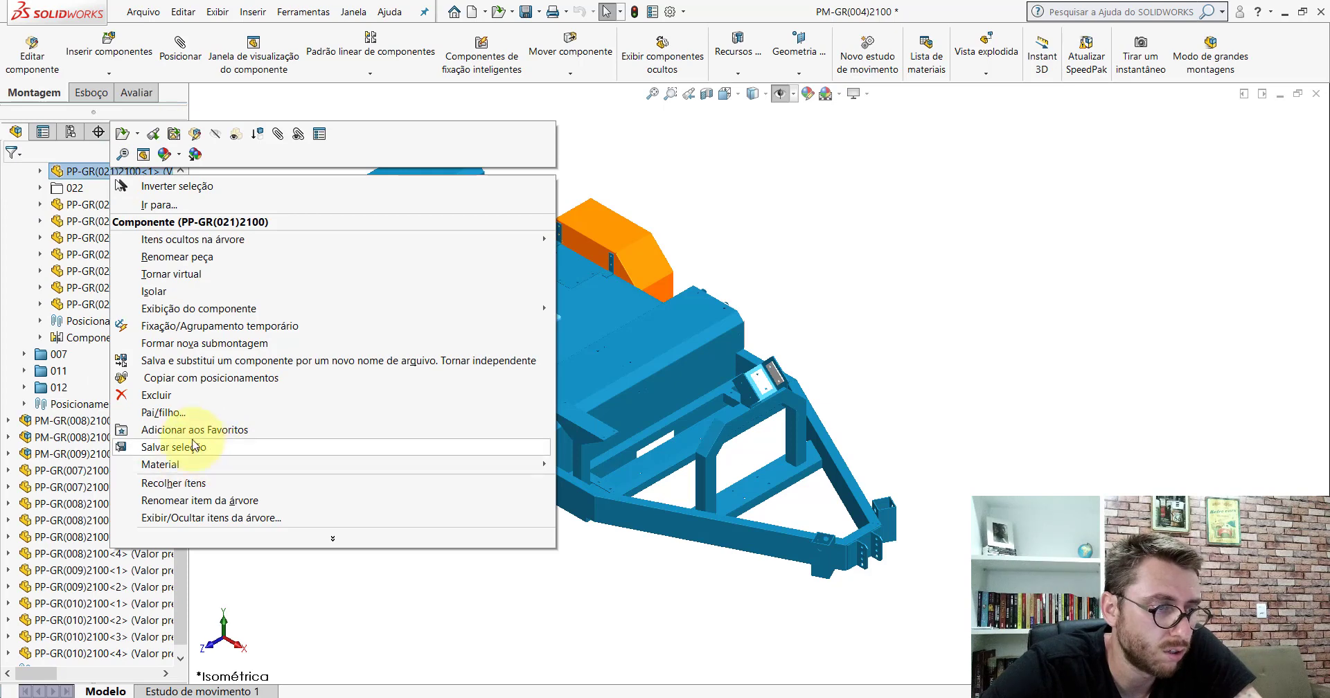
left_click(182, 489)
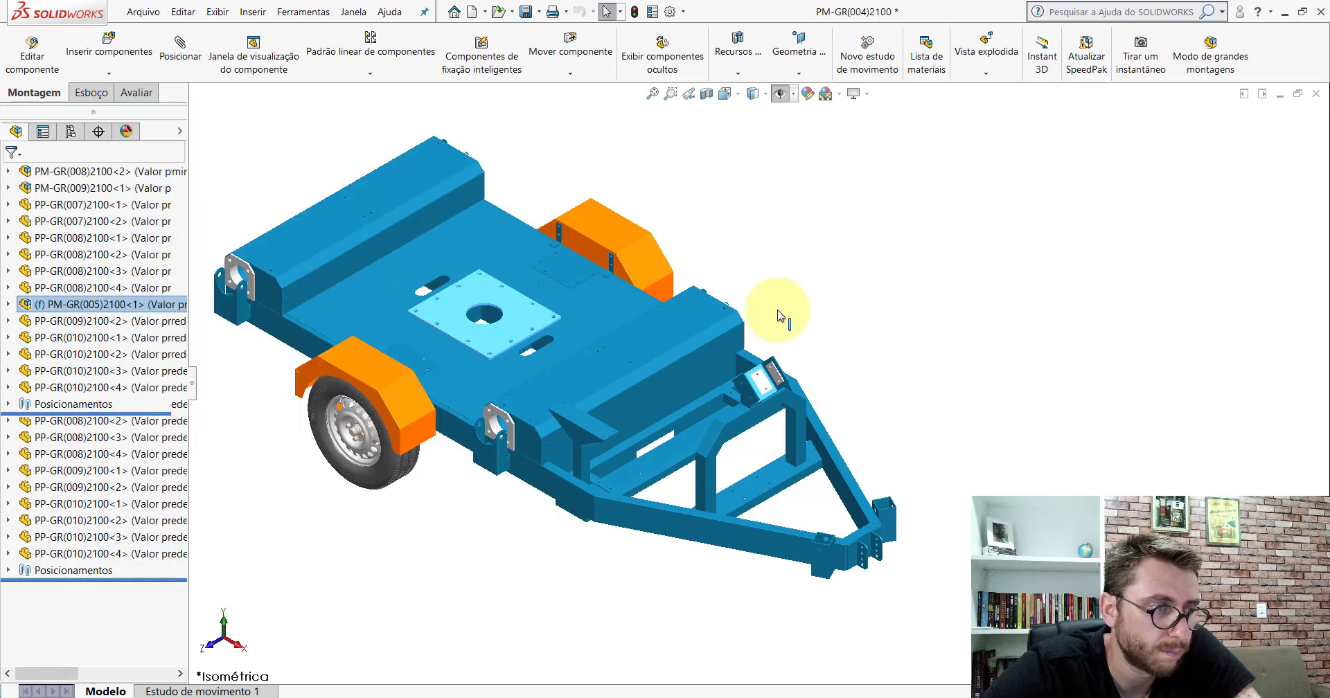
left_click(988, 268)
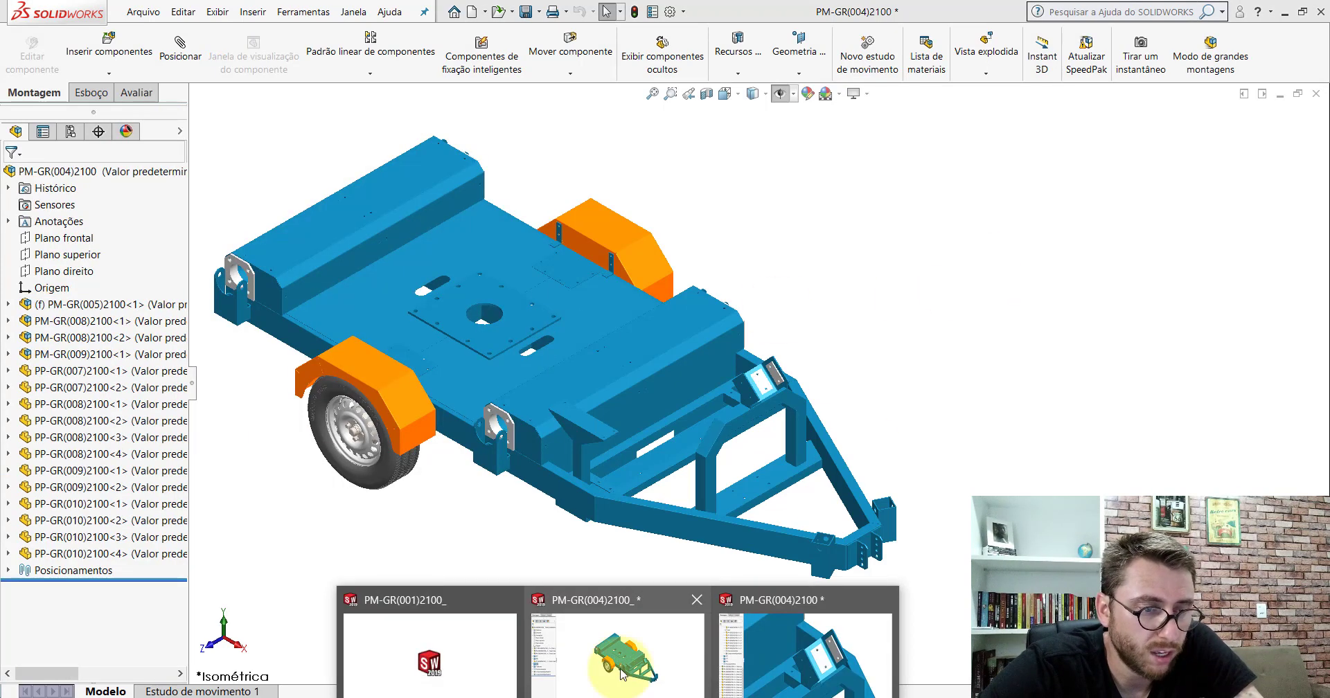
left_click(796, 651)
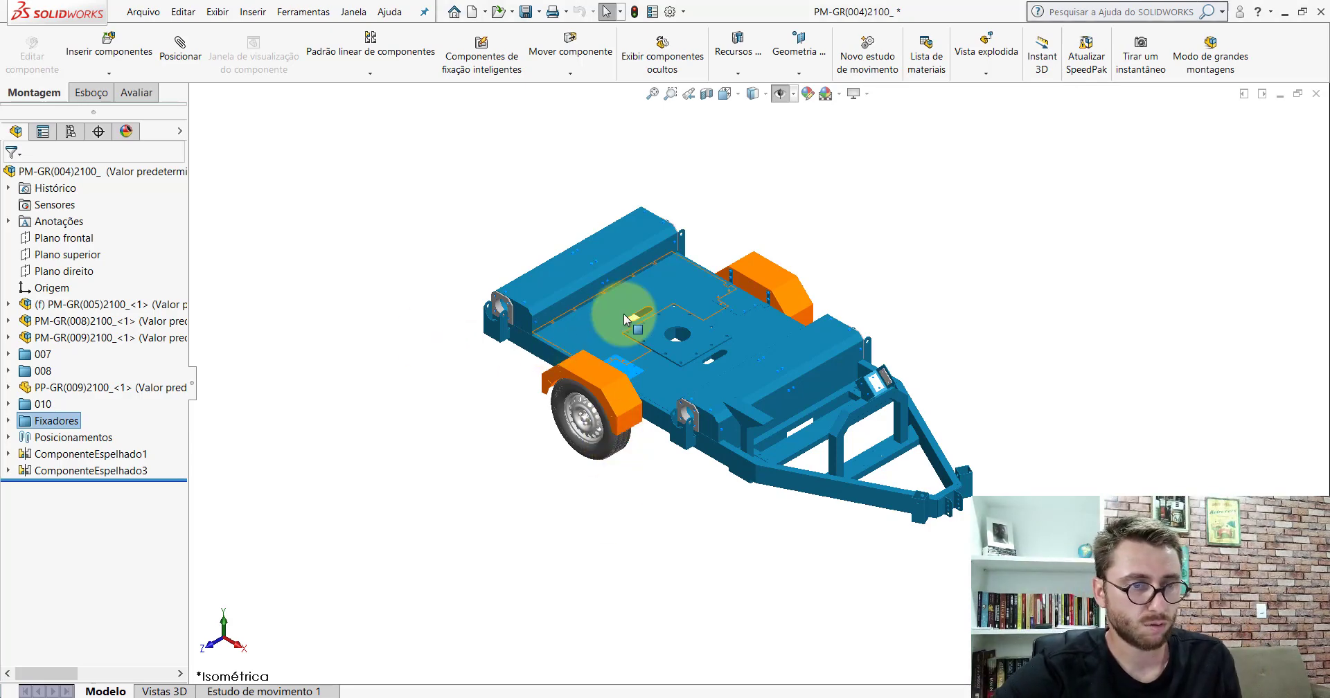
left_click(630, 661)
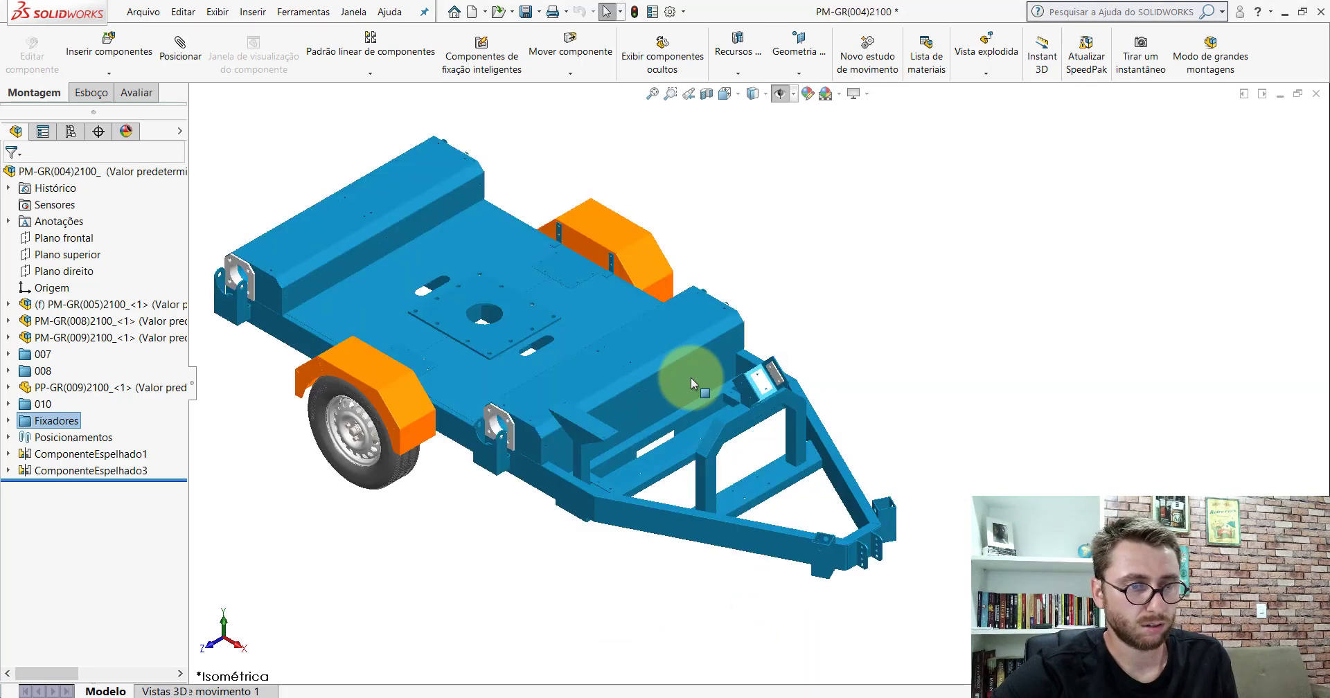
key("f")
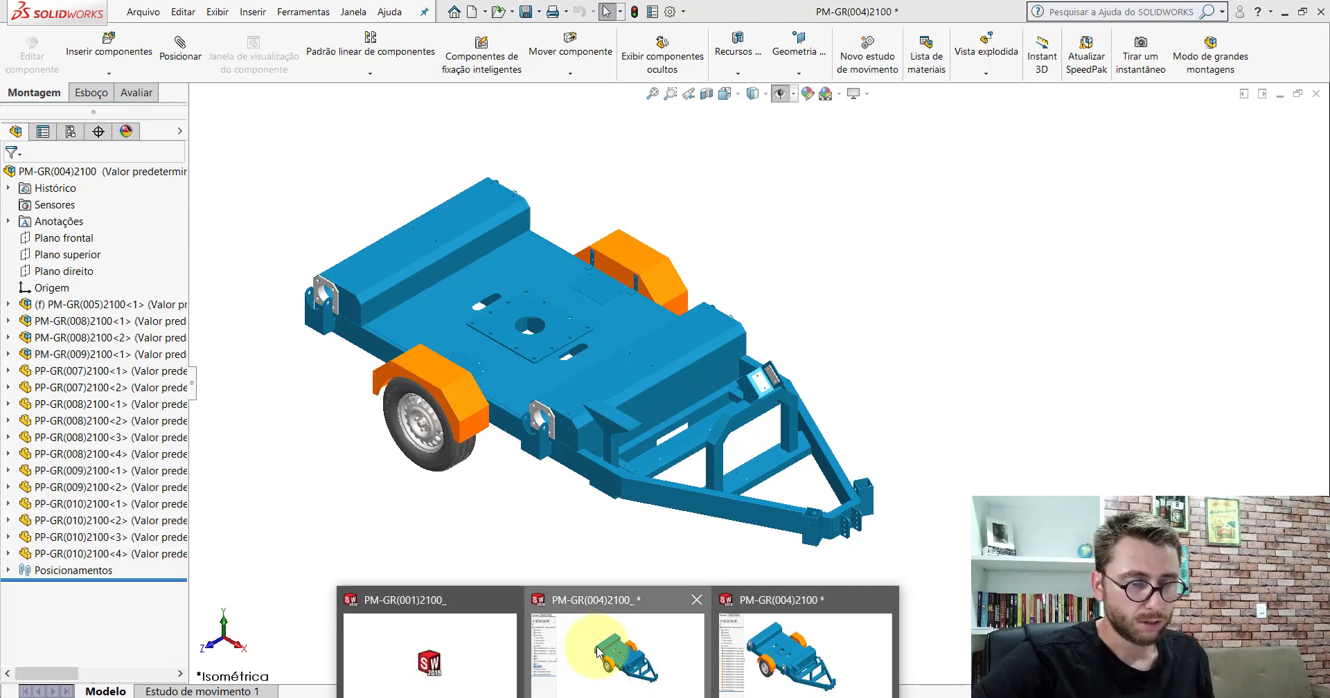
left_click(582, 632)
scroll(653, 367, "down", 3)
middle_click_drag(659, 341, 594, 466)
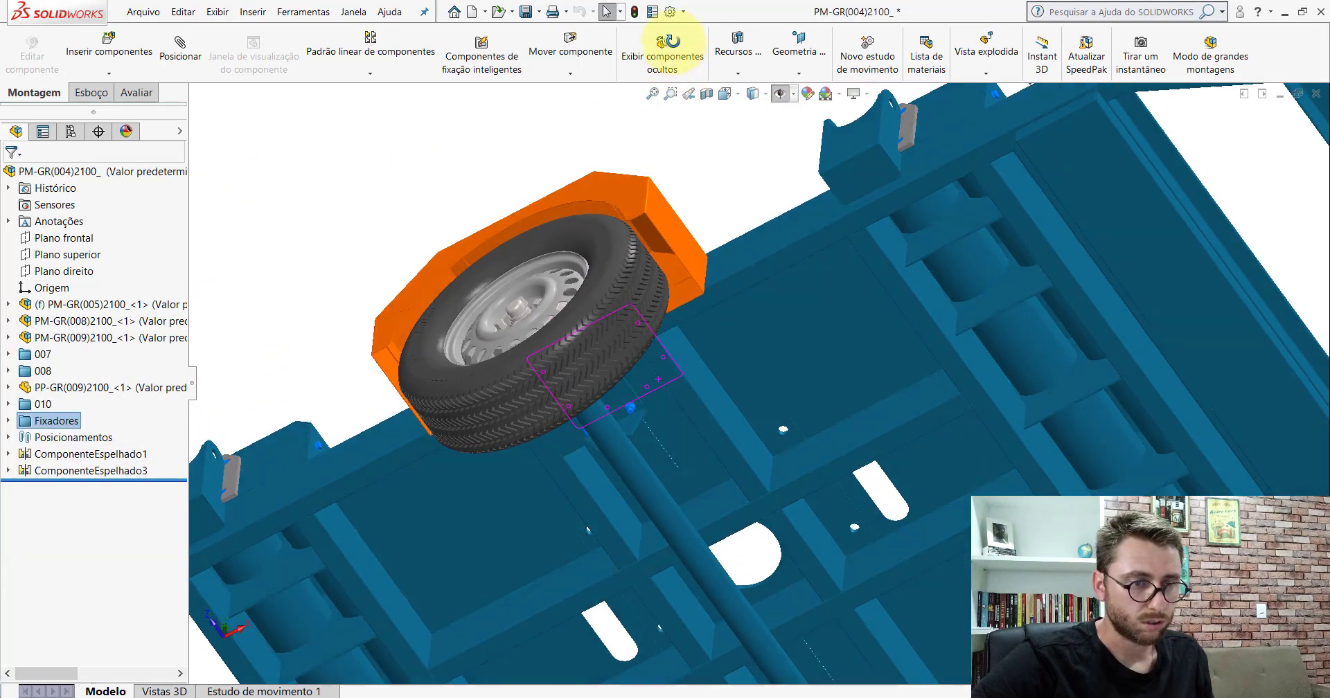
scroll(721, 376, "down", 3)
scroll(721, 376, "down", 3)
scroll(700, 401, "down", 3)
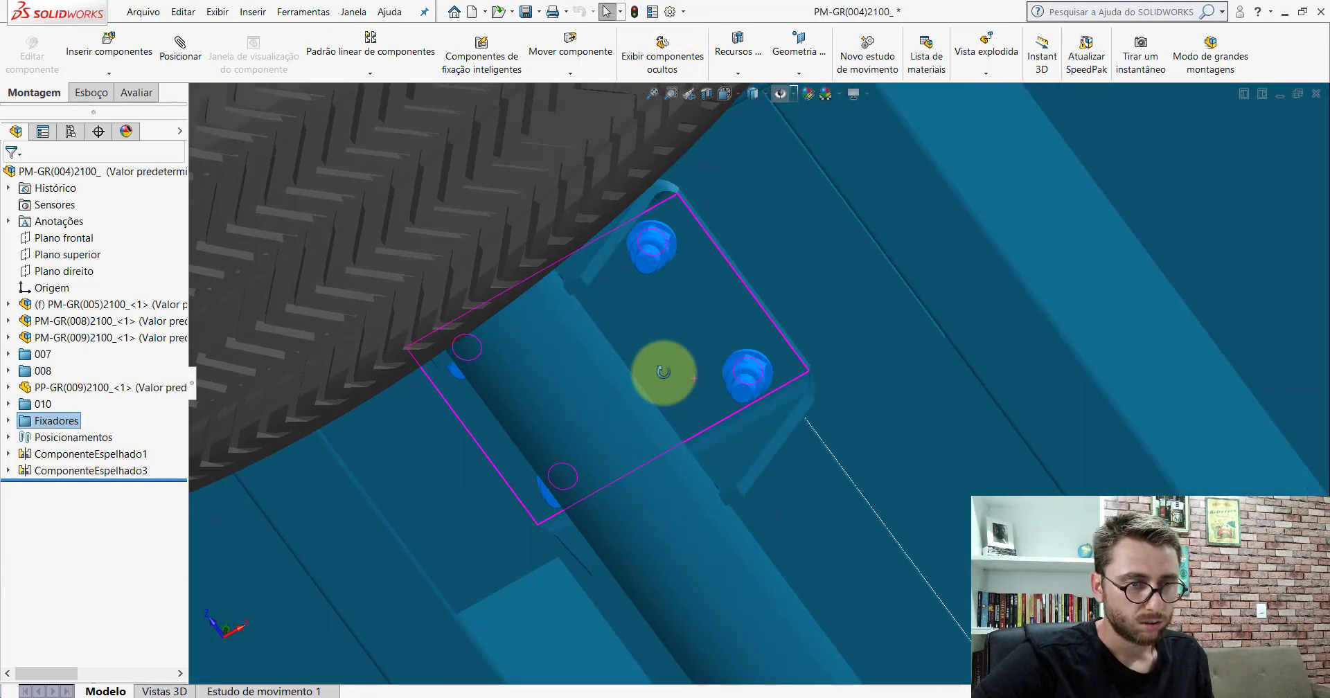
scroll(663, 337, "up", 3)
left_click(311, 178)
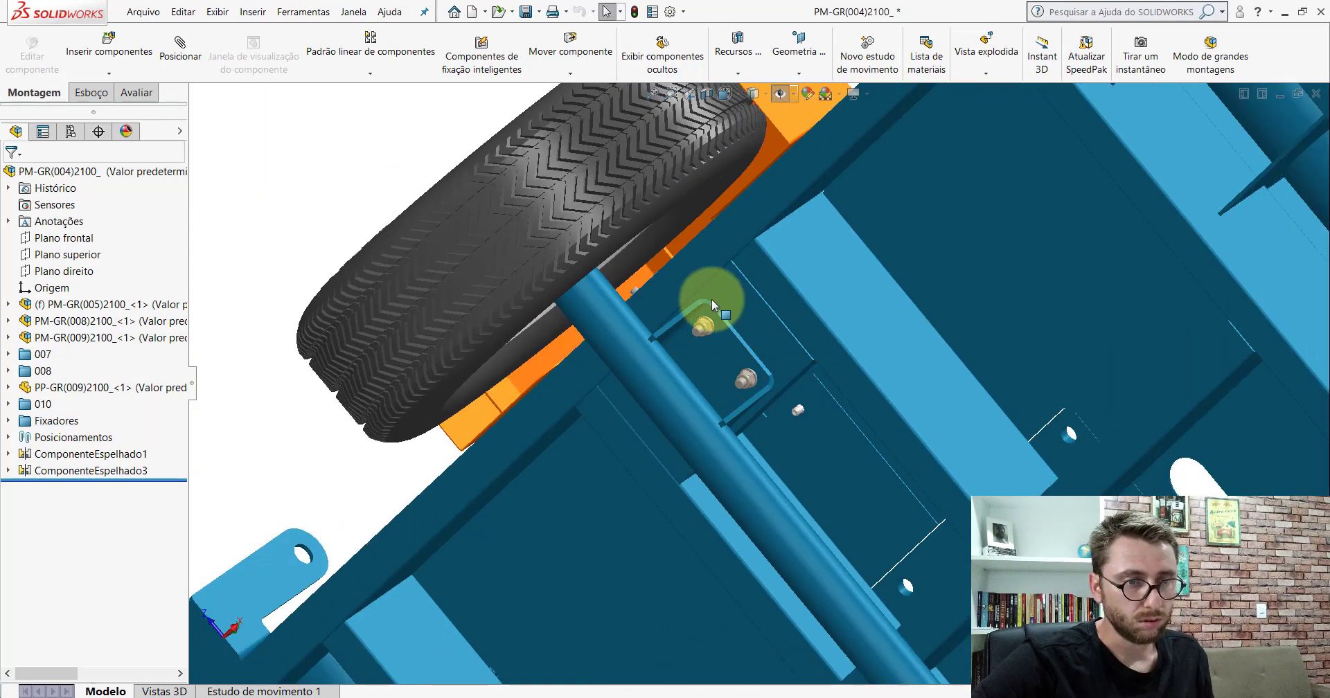
scroll(713, 325, "down", 3)
scroll(717, 367, "down", 2)
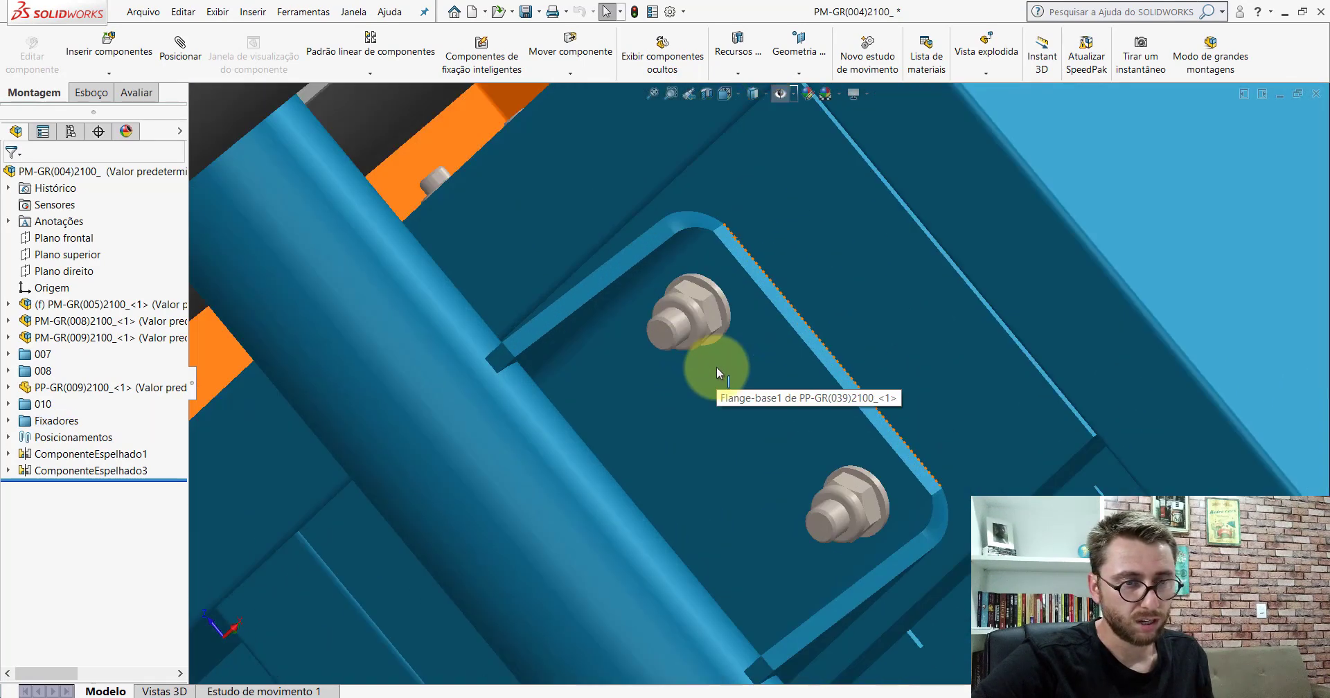
left_click(711, 318)
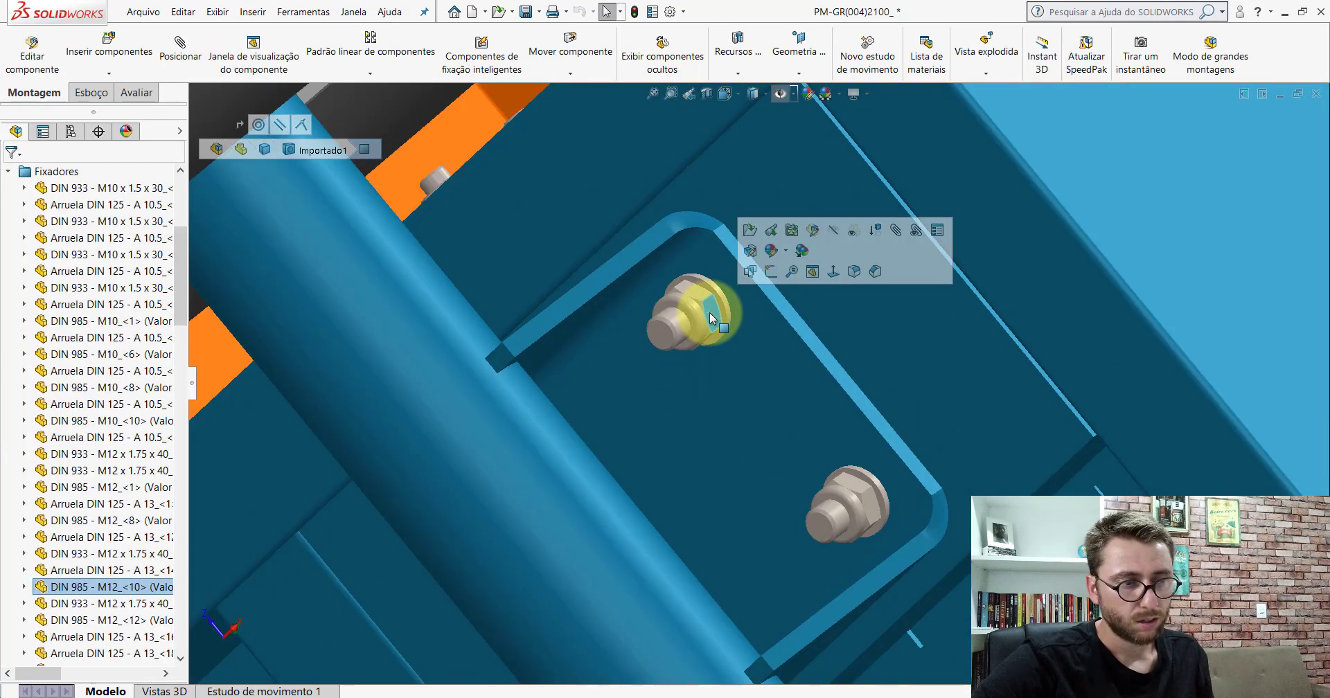
left_click(665, 335)
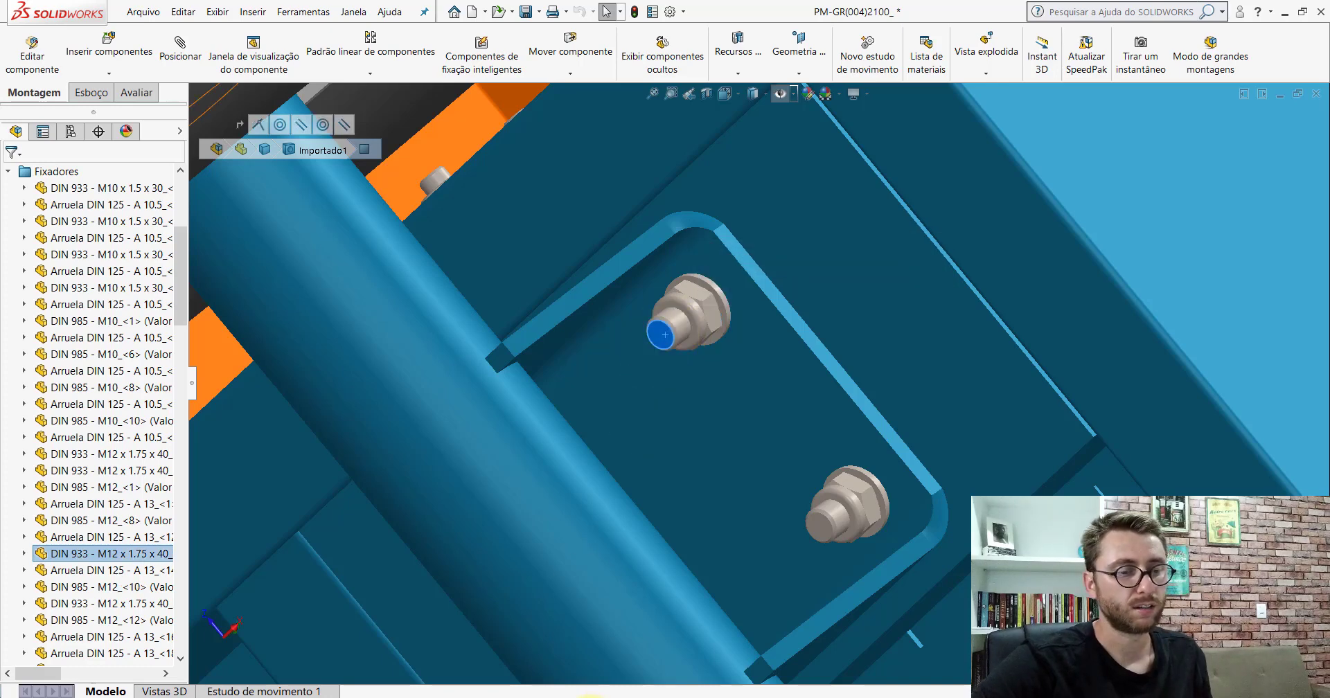
left_click(734, 670)
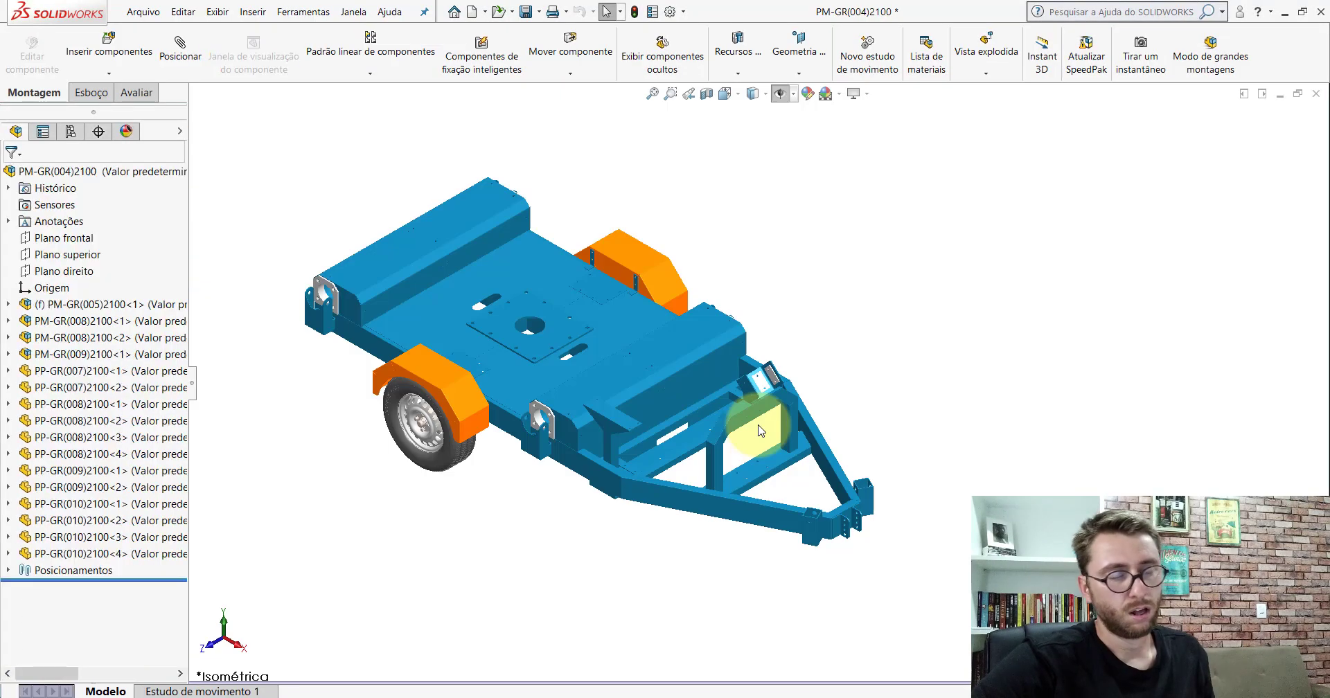
- Select the plate near the axle and set an isometric view of the trailer
mouse_move(577, 390)
middle_mouse_down()
mouse_move(604, 232)
mouse_move(600, 86)
mouse_move(590, 140)
middle_mouse_up()
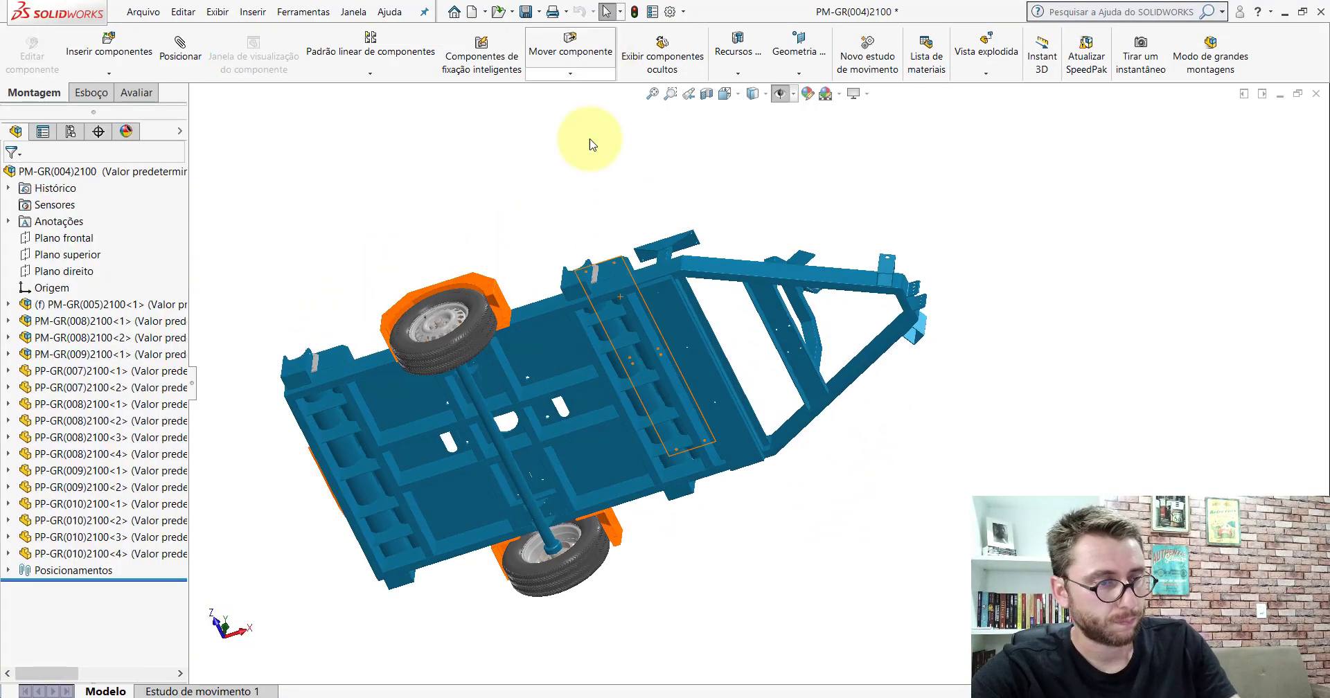
scroll(547, 493, "down", 5)
scroll(651, 476, "down", 2)
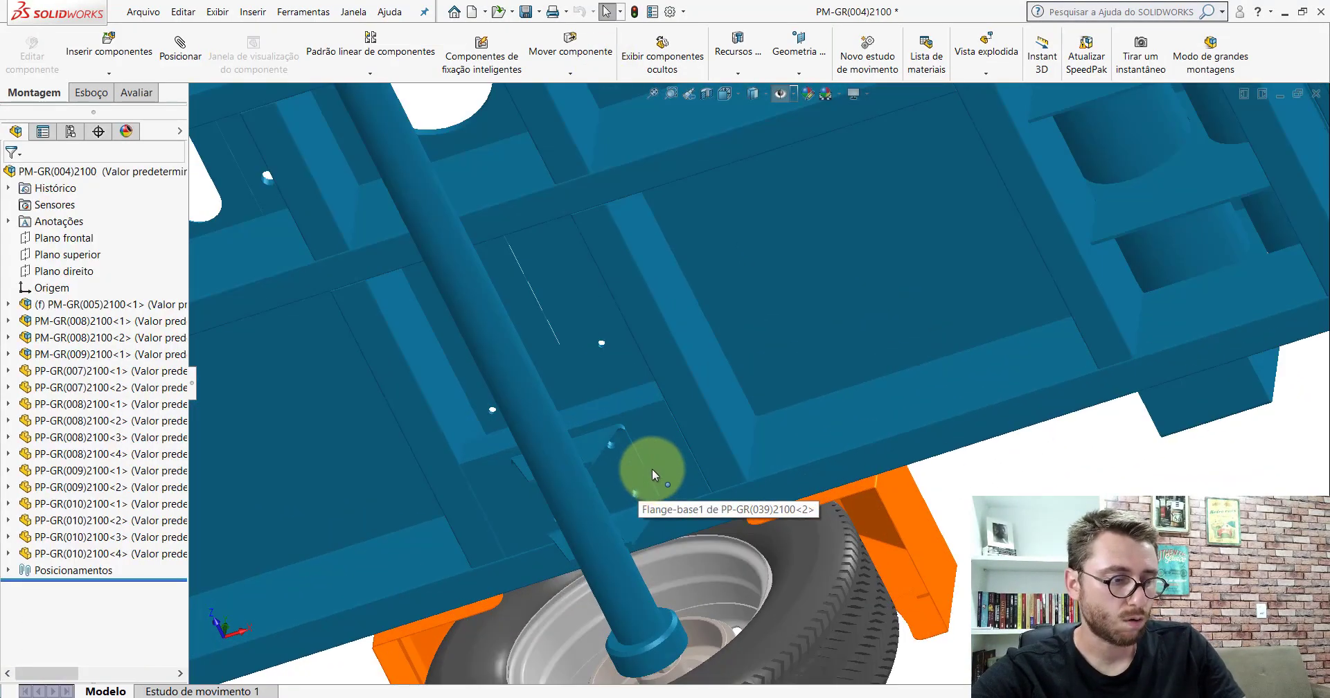
scroll(650, 469, "down", 2)
left_click(678, 326)
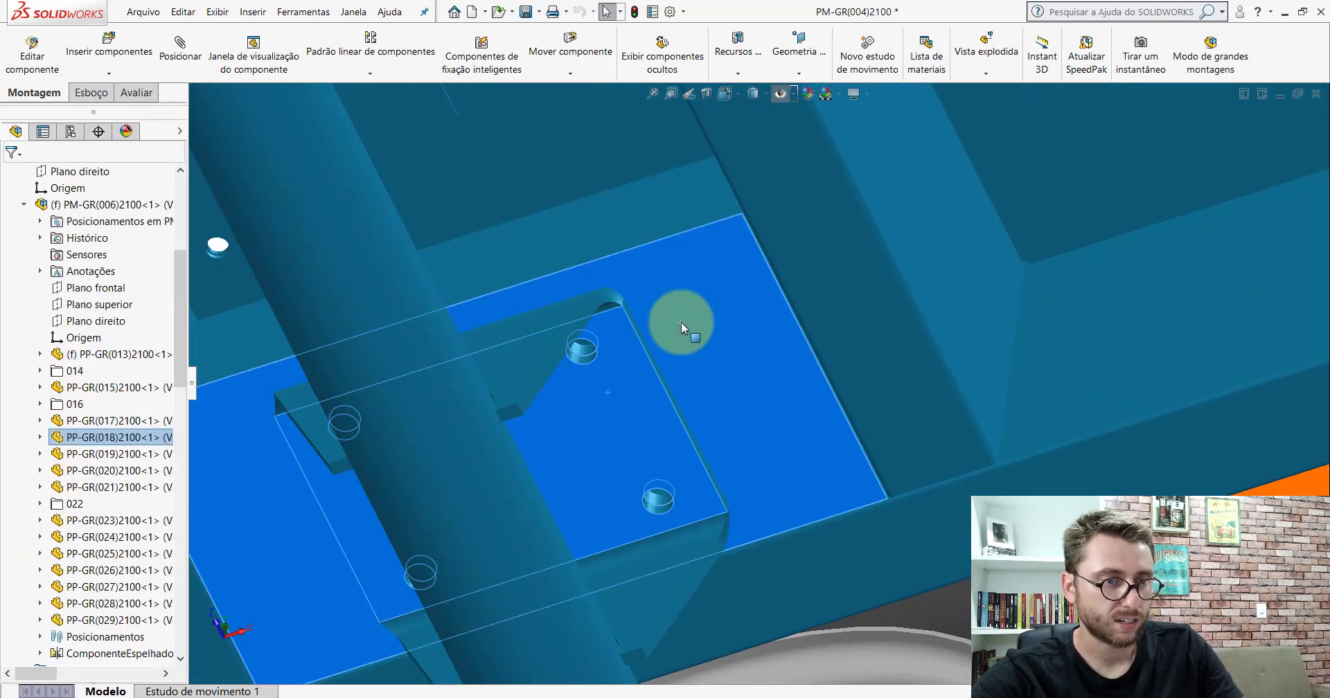
key("f")
left_click(737, 92)
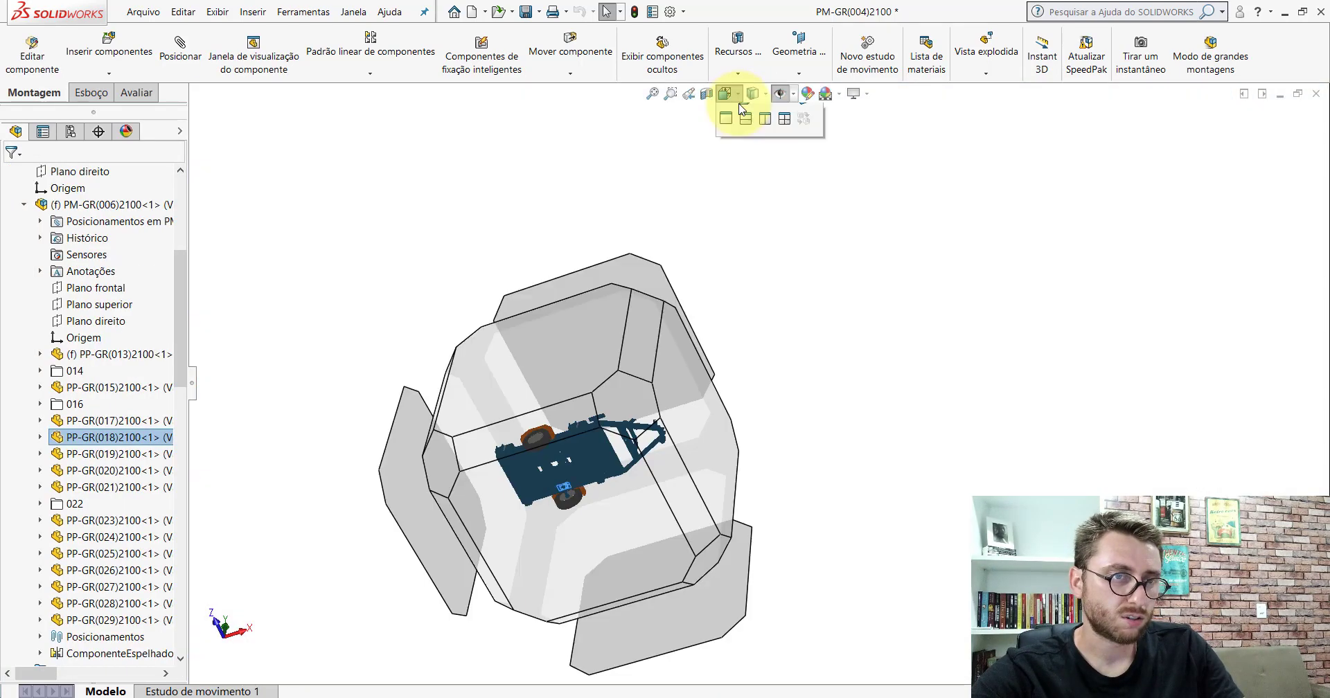
left_click(797, 117)
- Flip the trailer to show the underside axle and isolate the plate there
mouse_move(805, 271)
middle_mouse_down()
mouse_move(803, 113)
mouse_move(801, 386)
middle_mouse_up()
scroll(687, 383, "down", 5)
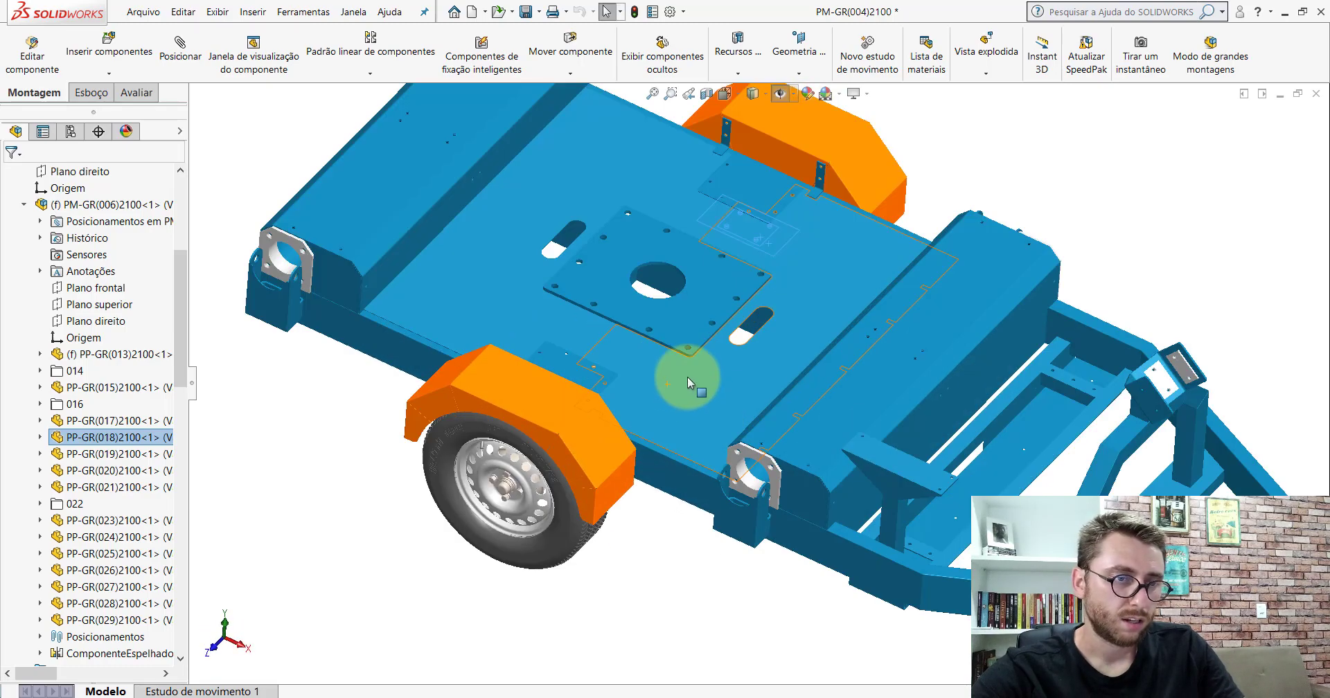
middle_click_drag(687, 383, 699, 443)
scroll(708, 476, "up", 5)
scroll(891, 539, "down", 5)
scroll(893, 540, "down", 2)
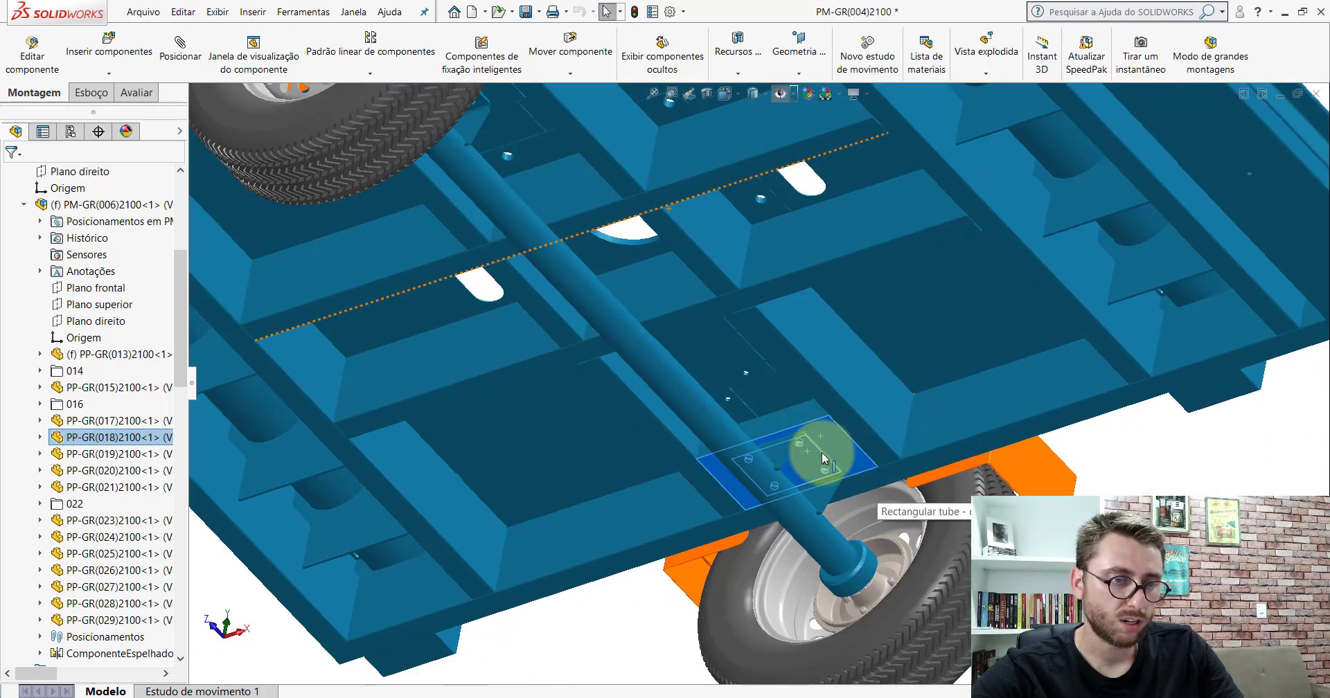
scroll(831, 461, "down", 3)
right_click(757, 364)
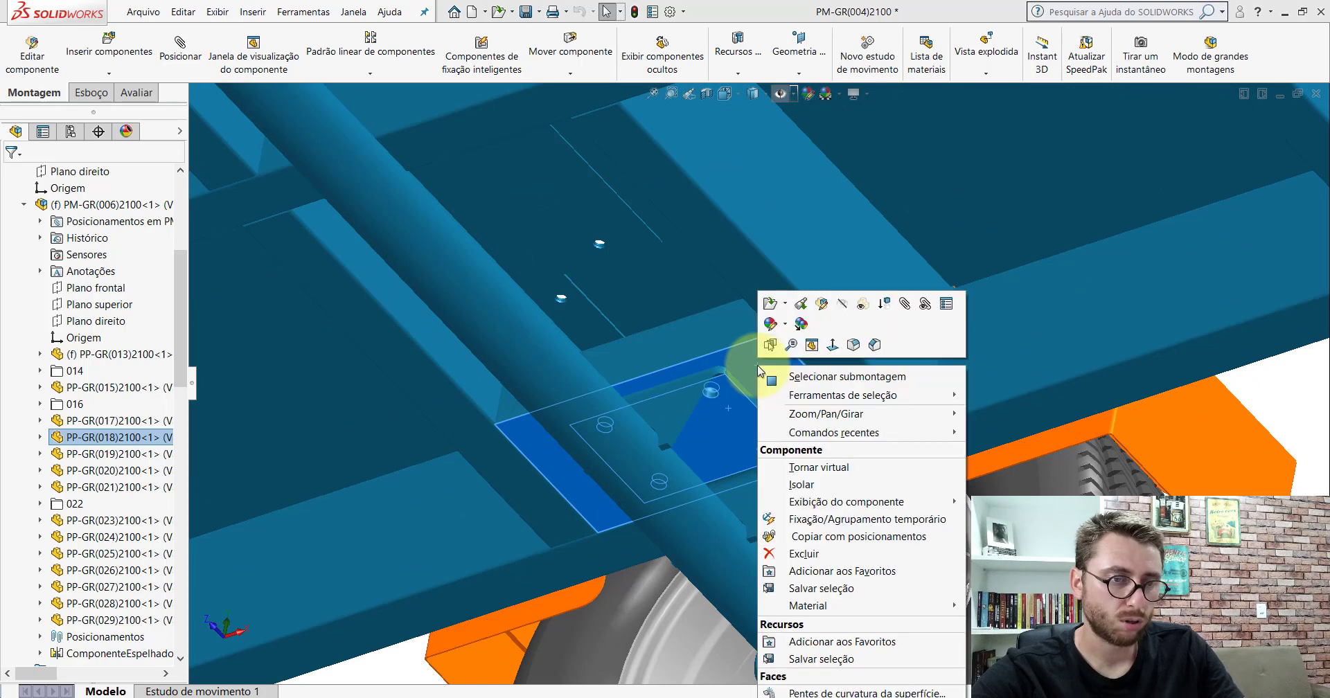
left_click(824, 485)
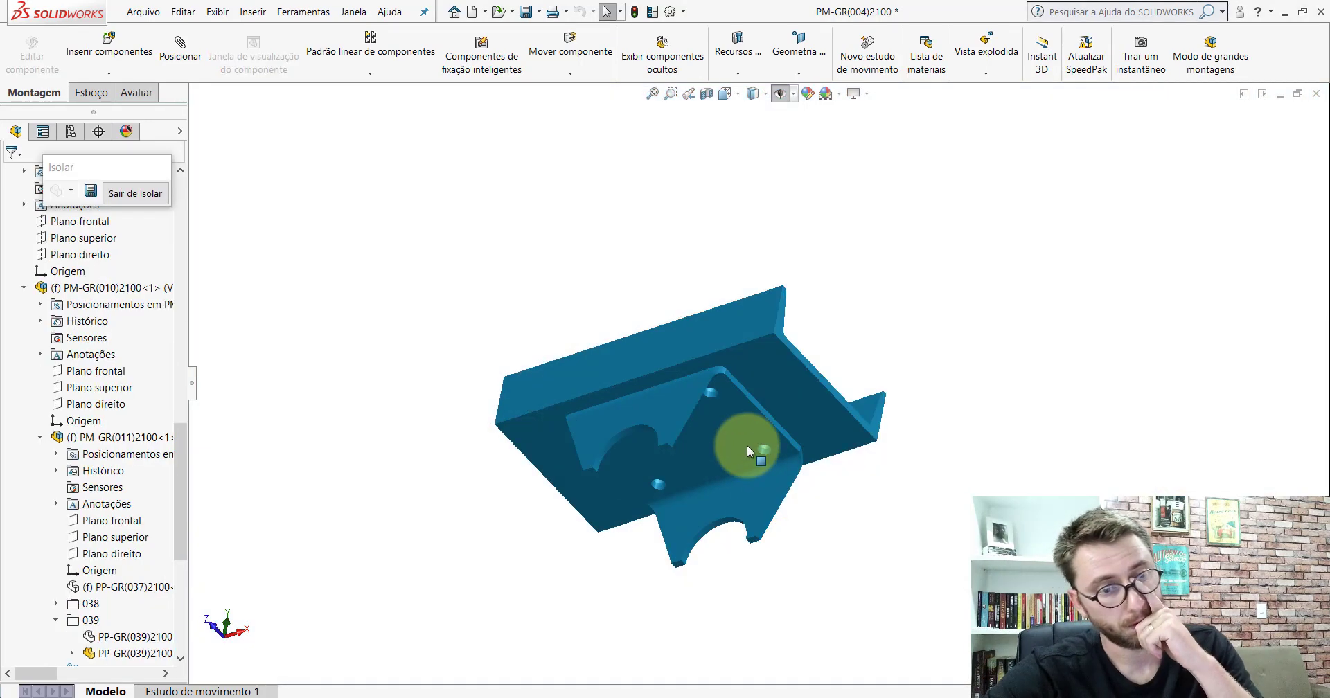
- Orbit the isolated bracket and open Inserir componentes
scroll(747, 451, "up", 3)
mouse_move(755, 381)
middle_mouse_down()
mouse_move(772, 534)
mouse_move(757, 659)
mouse_move(639, 486)
middle_mouse_up()
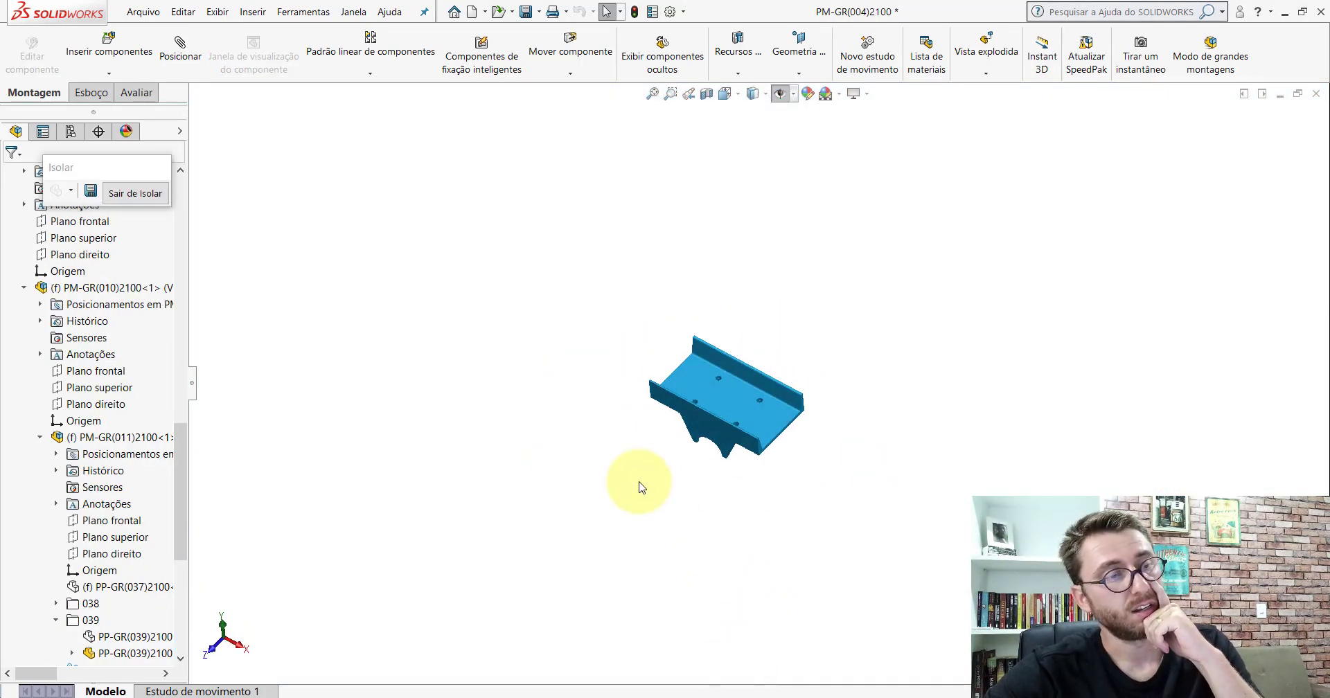
left_click(105, 62)
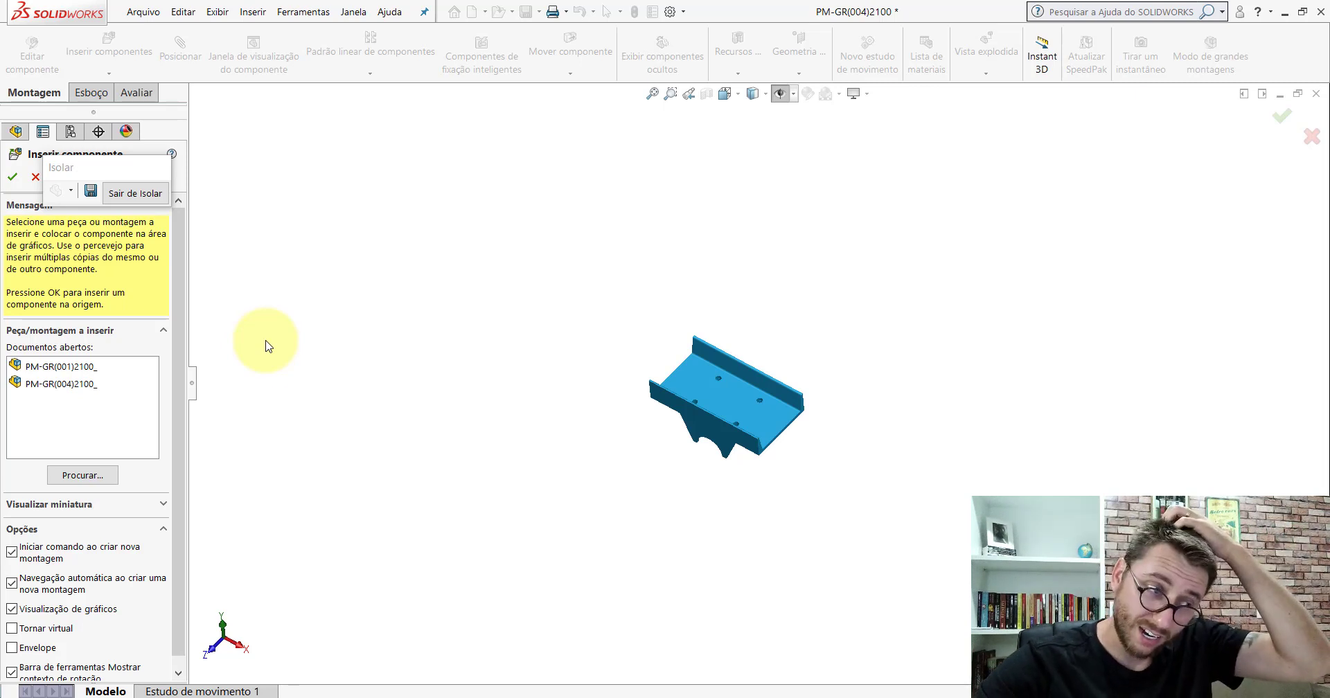
- Insert the Arruela DIN 125 - A 13 washer from the Componentes folder beside the bracket
left_click(80, 478)
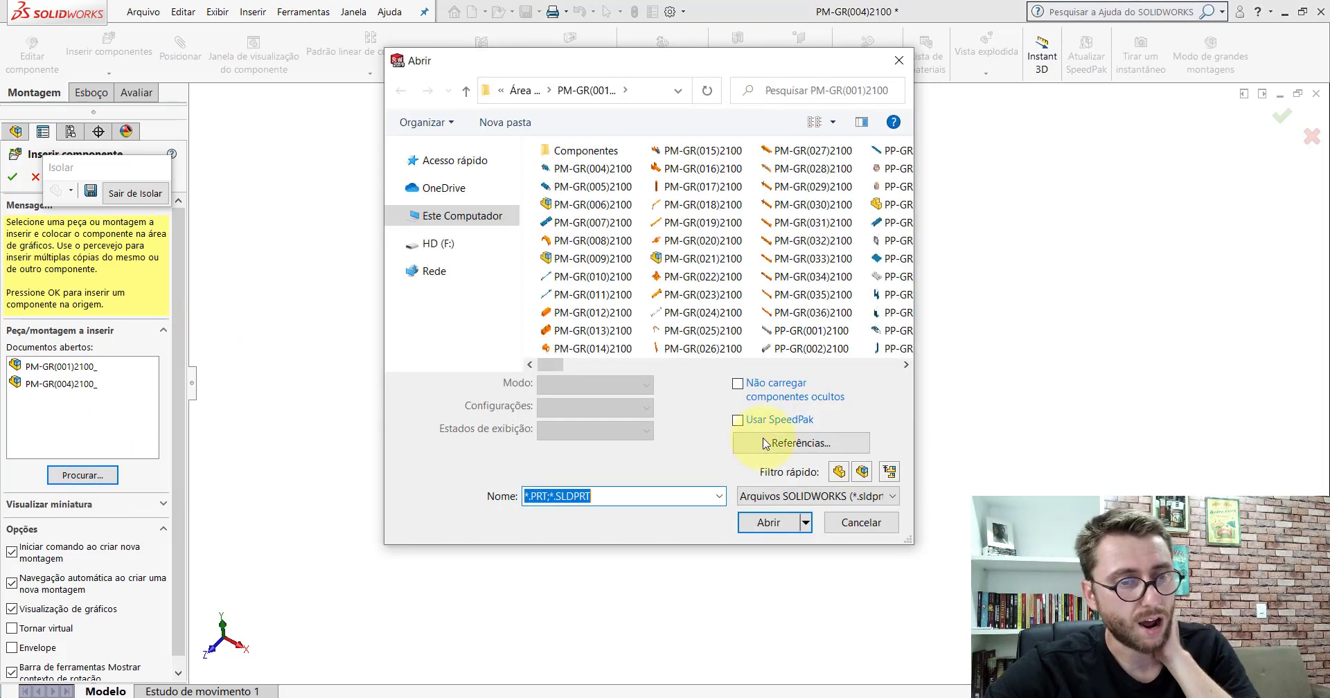
left_click(837, 472)
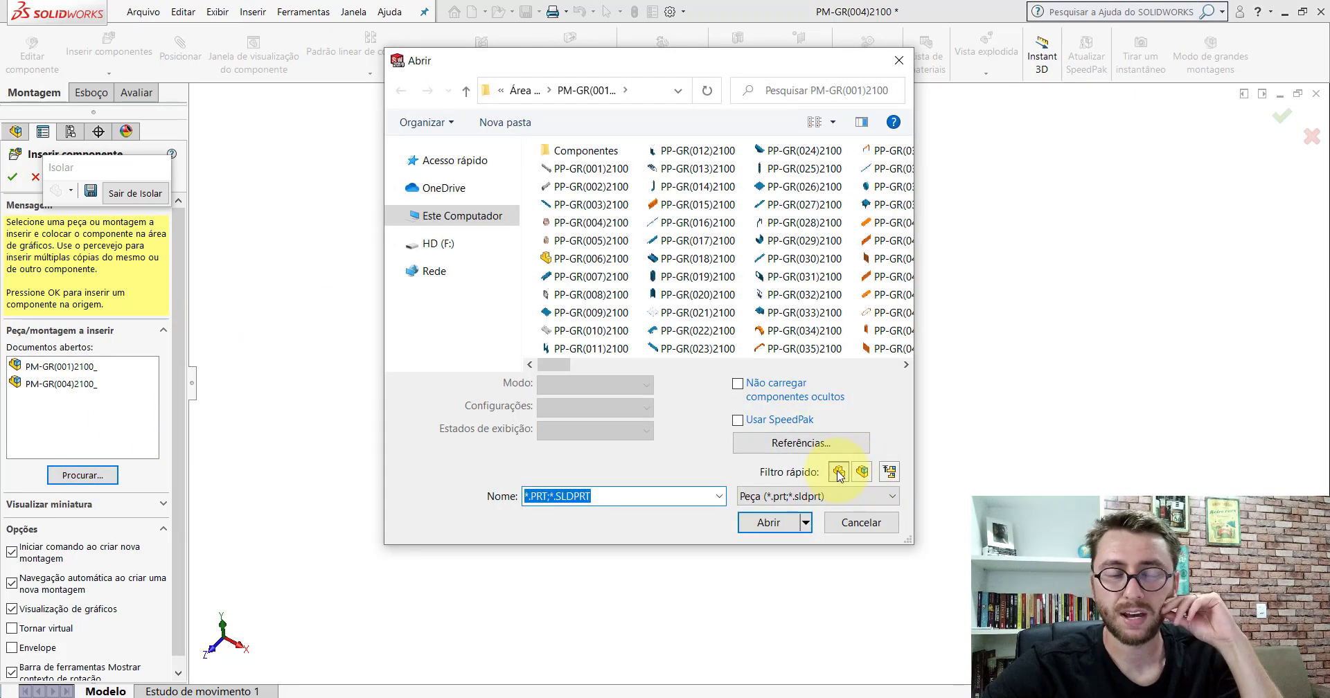
double_click(574, 151)
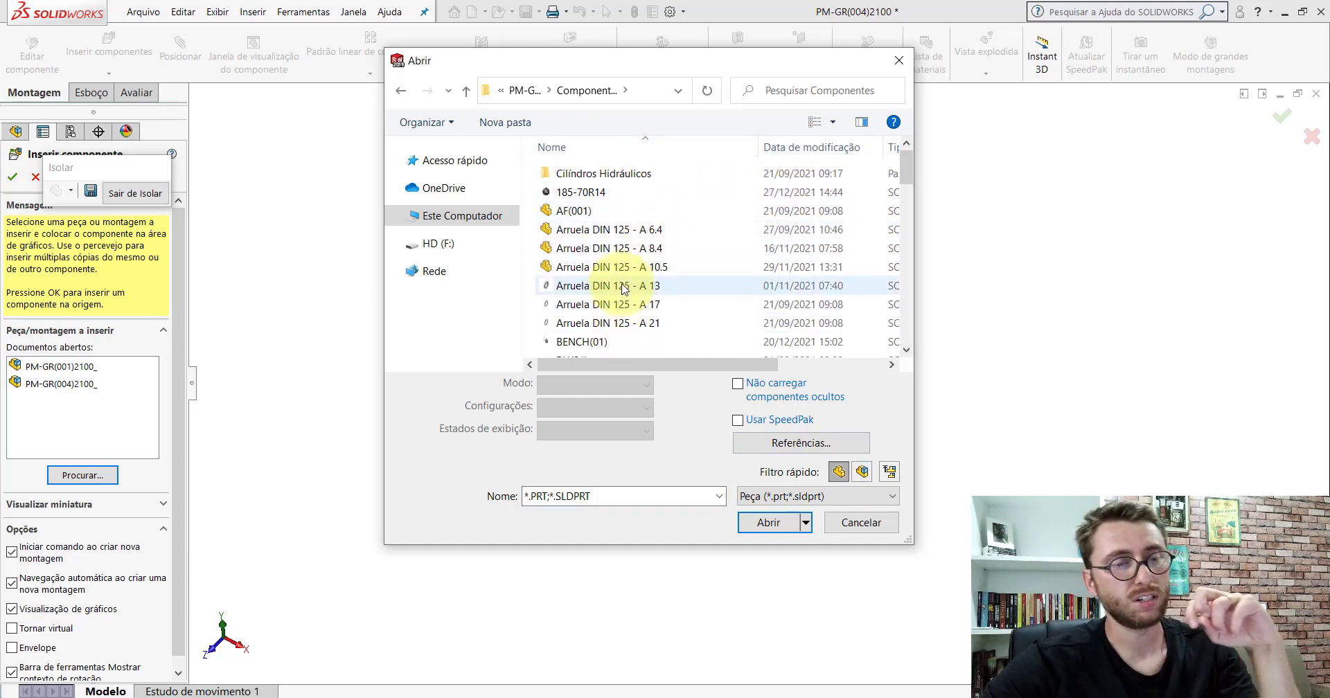
mouse_move(609, 285)
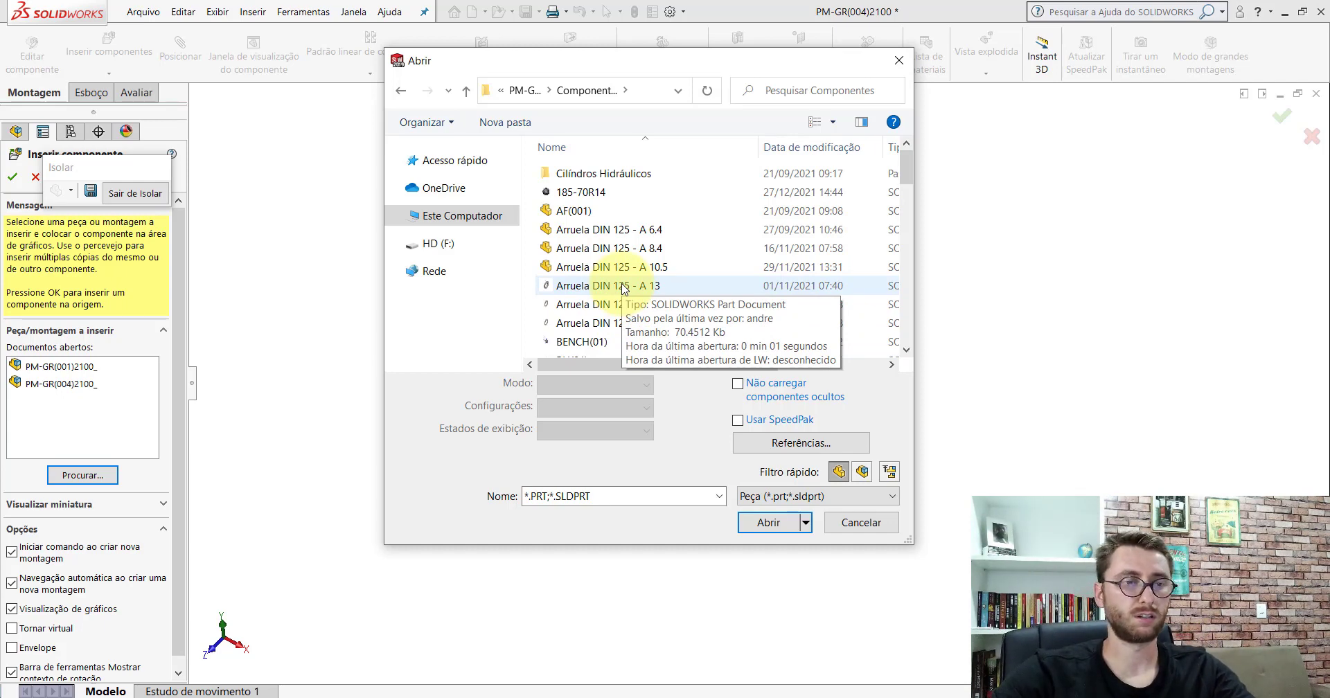
double_click(623, 290)
scroll(723, 391, "down", 2)
scroll(727, 388, "down", 3)
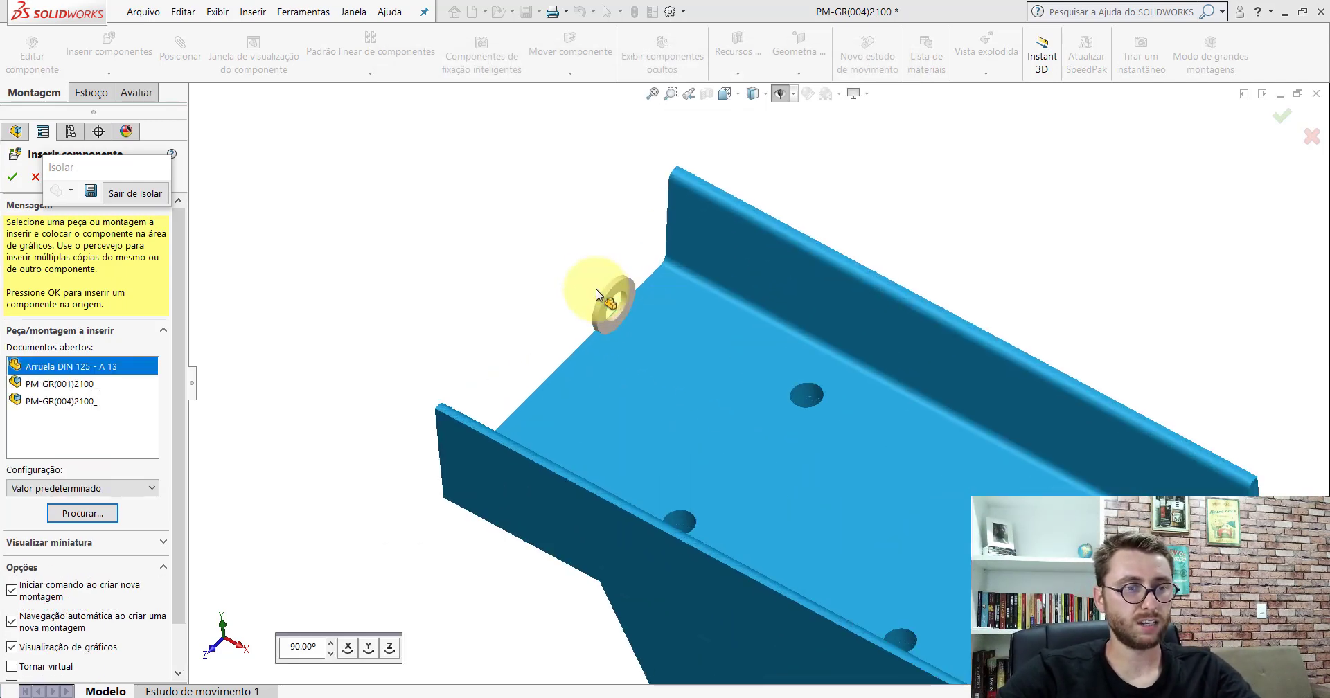
left_click(608, 272)
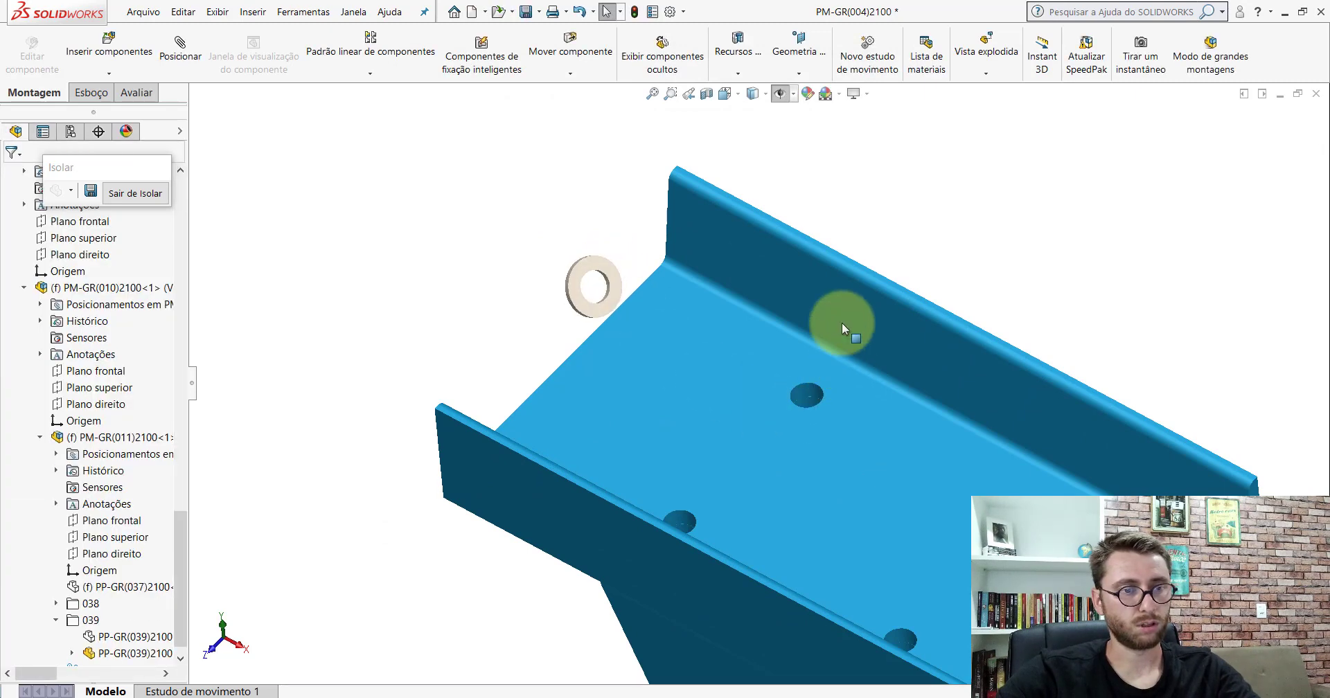
- Add a Coincidente mate laying the washer's flat face on the bracket's top face
left_click(180, 48)
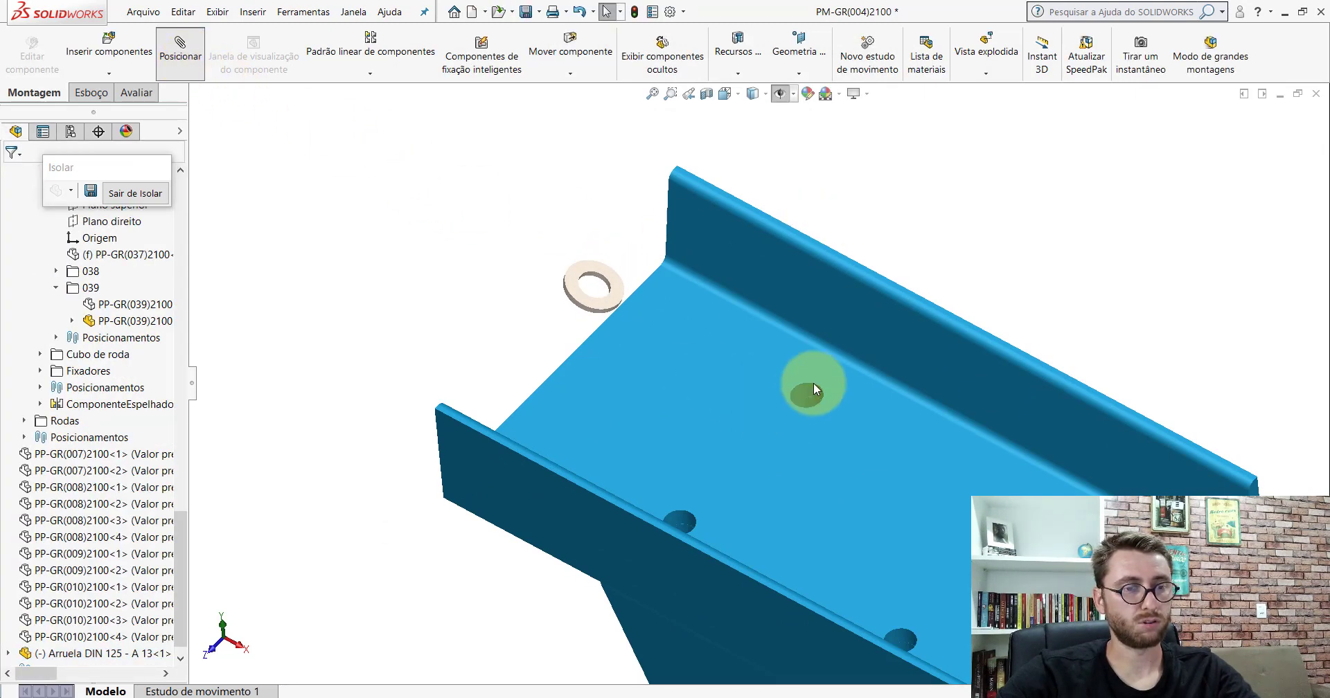
left_click(716, 360)
mouse_move(720, 358)
middle_mouse_down()
mouse_move(852, 202)
mouse_move(663, 263)
mouse_move(637, 309)
middle_mouse_up()
left_click(637, 308)
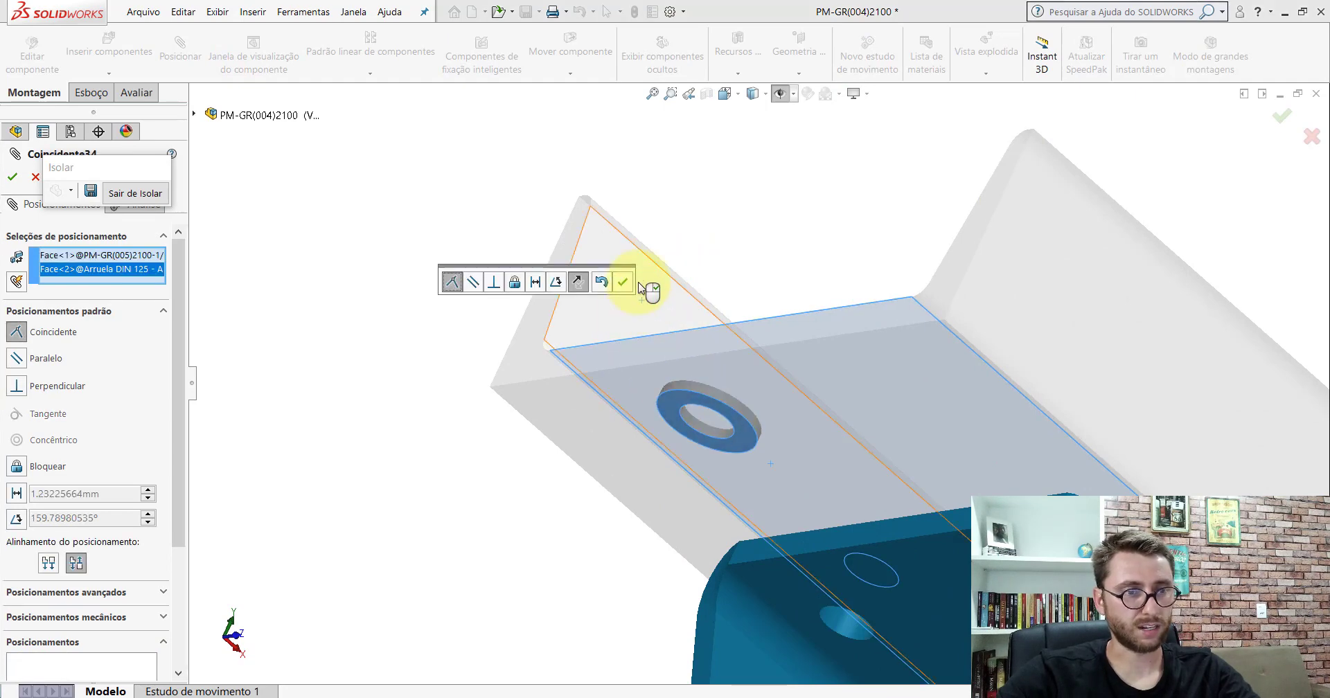
left_click(622, 281)
- Add a Concêntrico mate centring the washer's bore on the bracket bolt hole
middle_click_drag(860, 377, 632, 535)
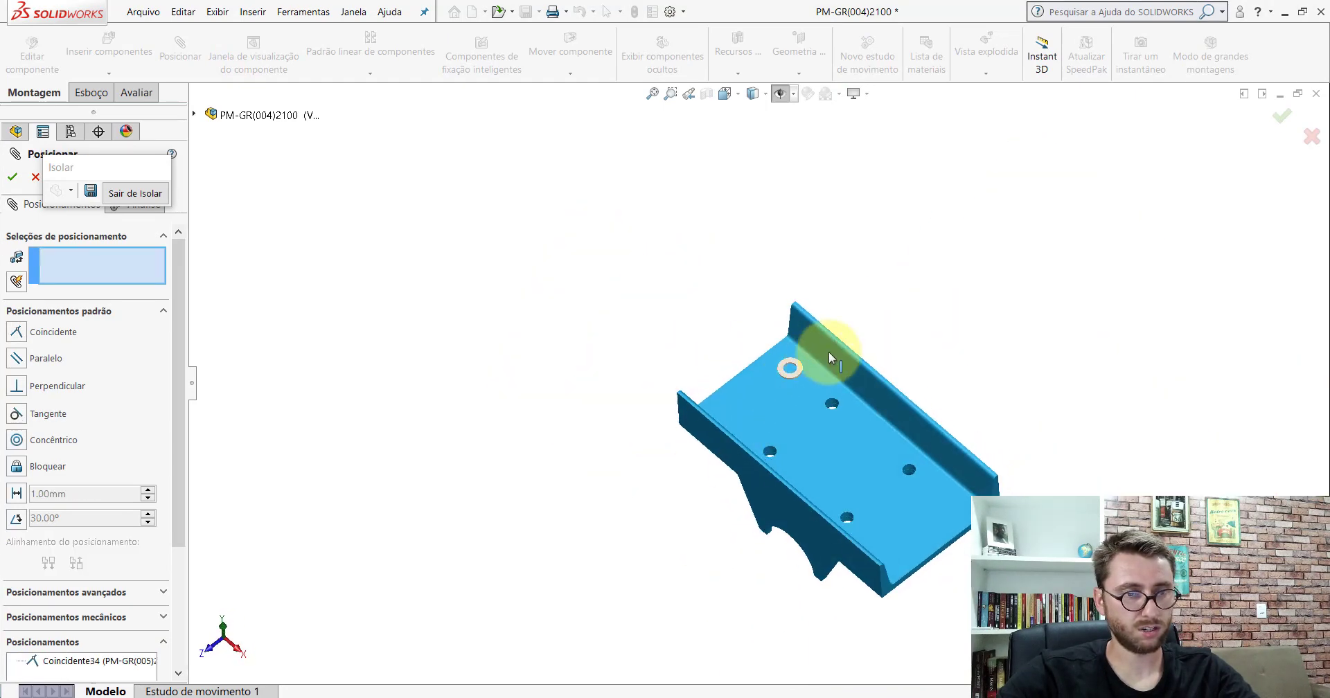
scroll(828, 356, "down", 10)
scroll(732, 436, "down", 2)
left_click(554, 323)
scroll(763, 451, "up", 8)
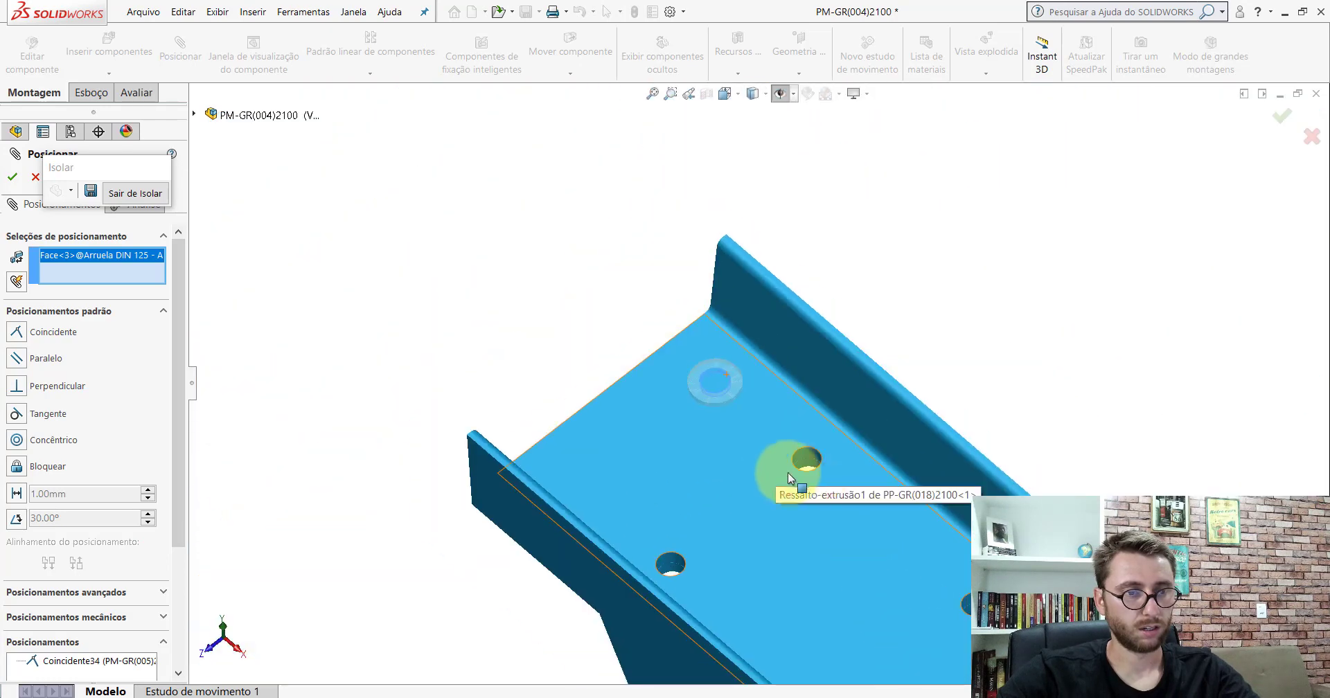
scroll(789, 477, "down", 3)
scroll(818, 433, "down", 3)
left_click(694, 381)
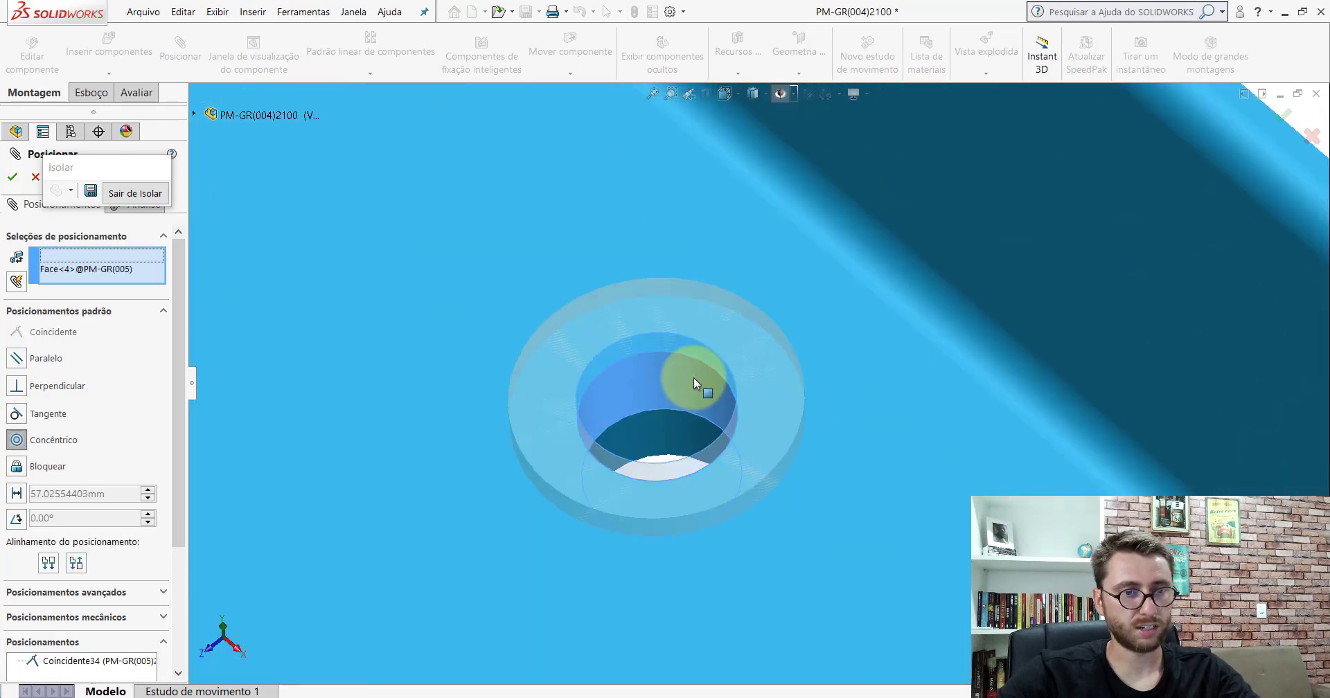
left_click(905, 359)
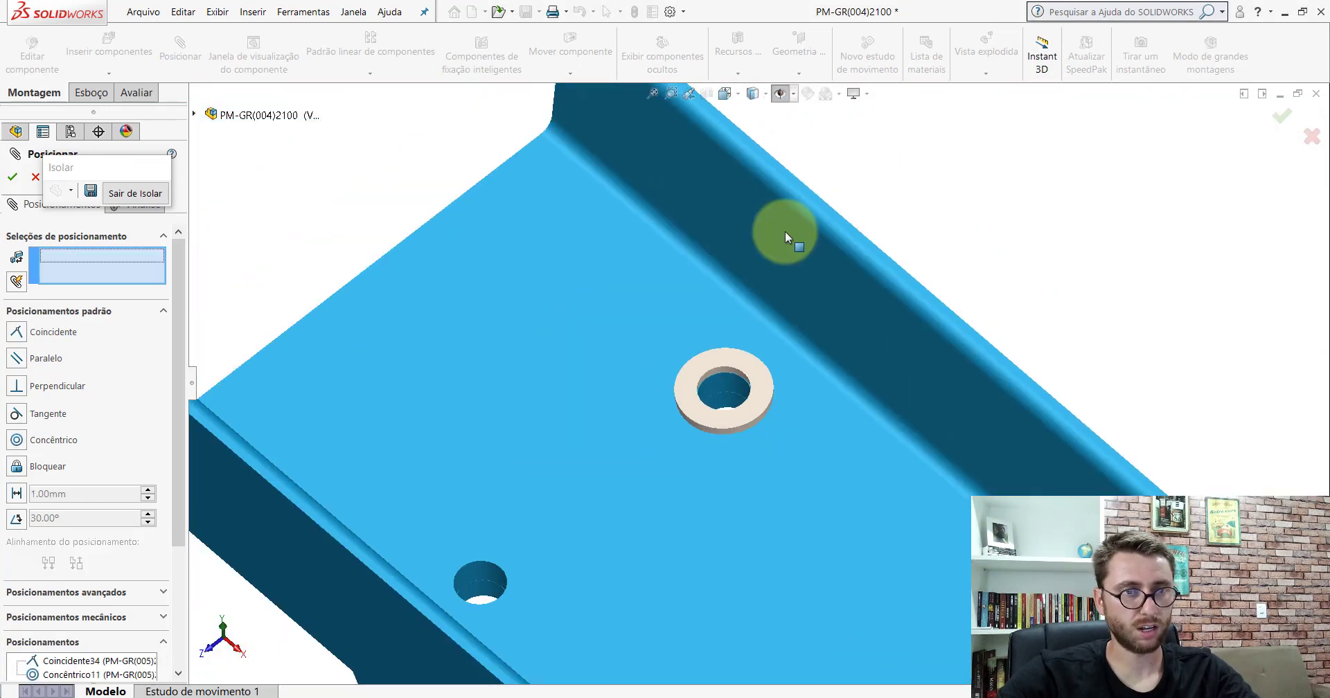
- Make the washer's front plane Paralelo to the bracket face, then hide the planes and finish mating
left_click(780, 92)
left_click(731, 369)
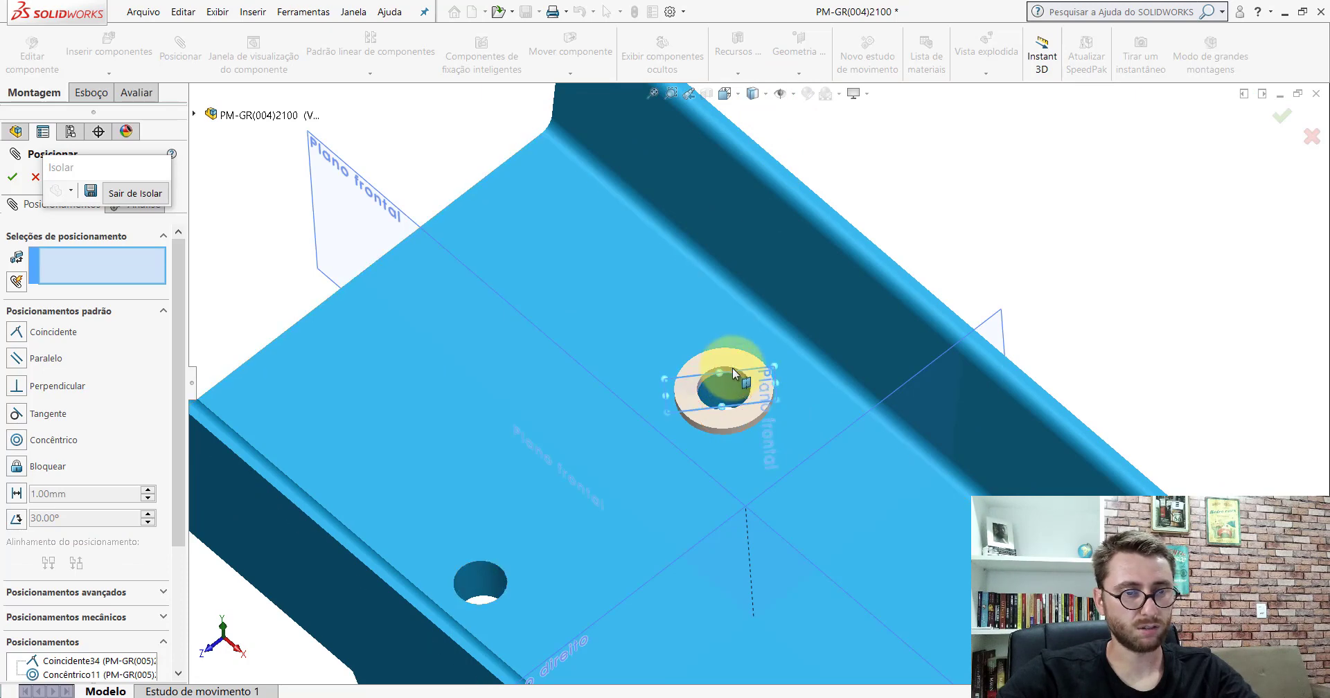
middle_click_drag(733, 368, 663, 401)
scroll(630, 319, "down", 3)
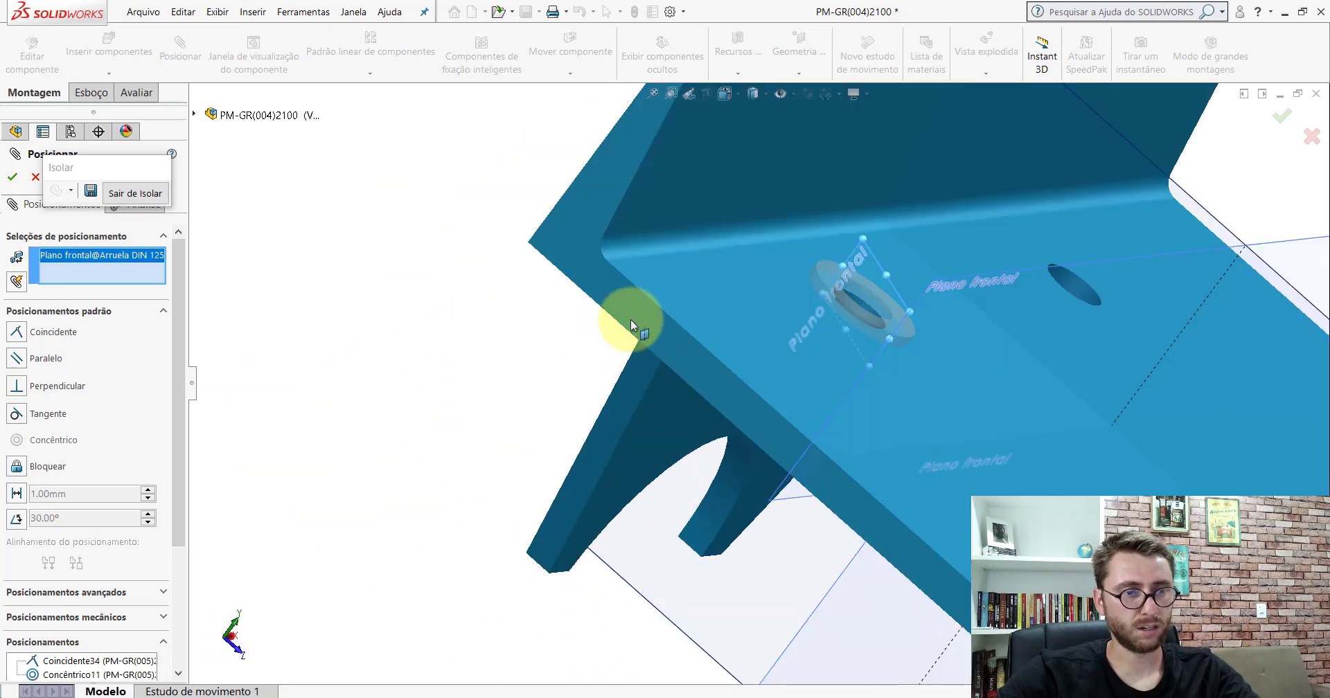
left_click(630, 318)
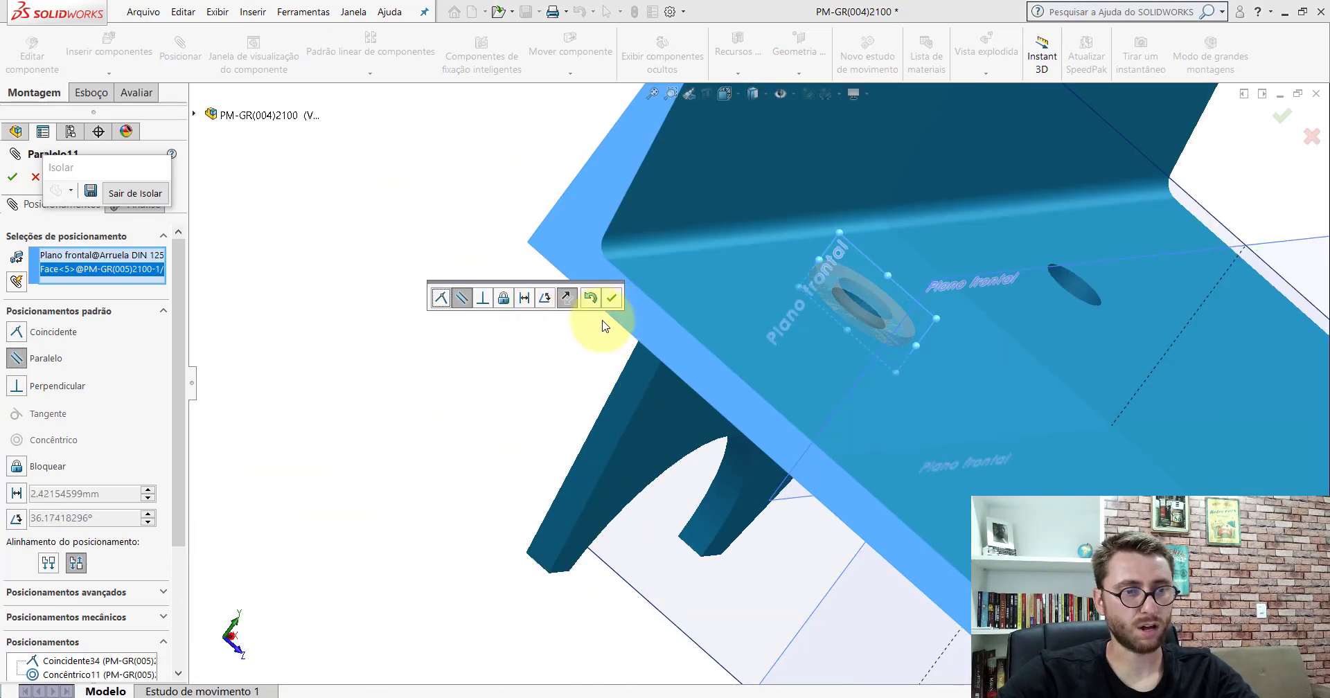
left_click(610, 298)
left_click(783, 104)
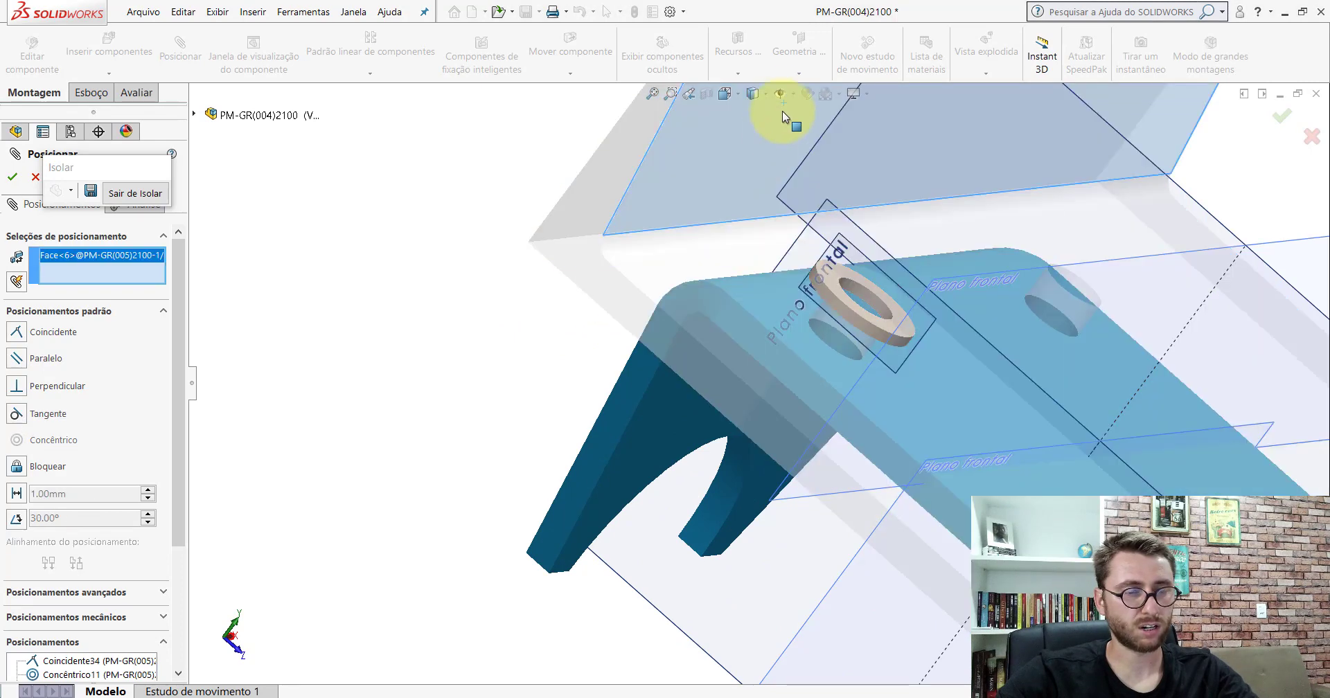
left_click(779, 96)
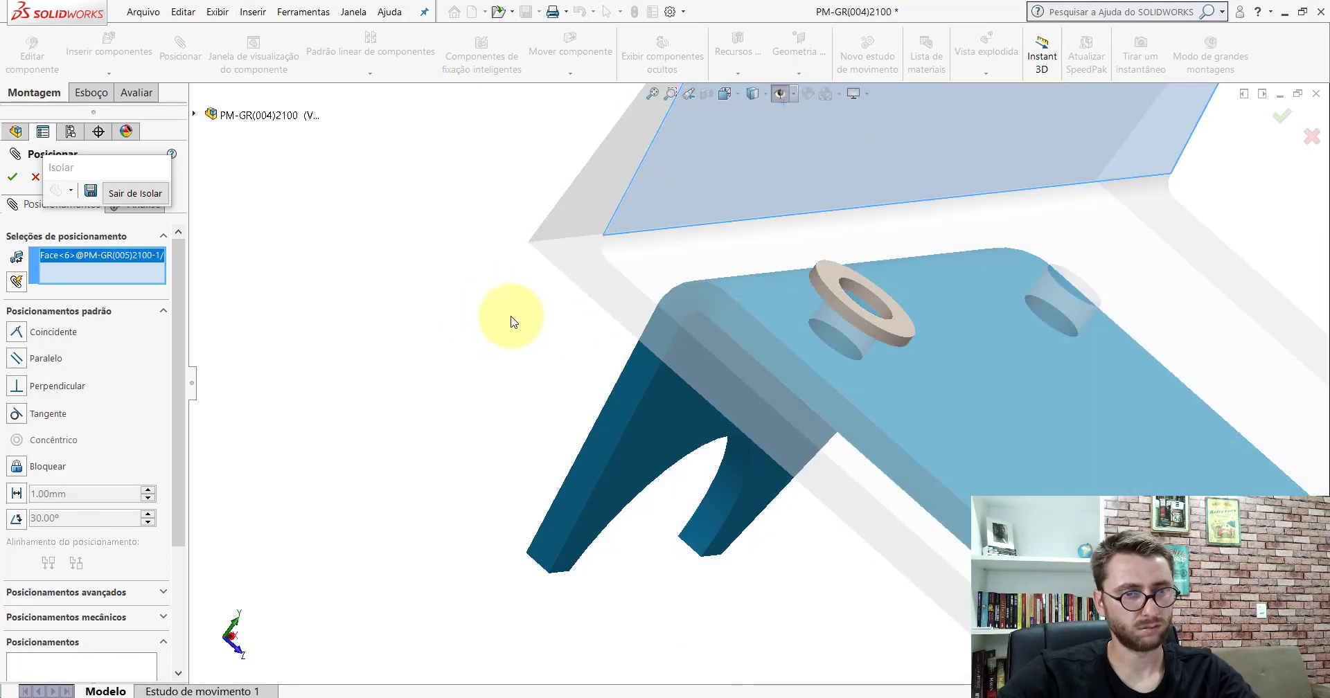
key("Return")
middle_click_drag(916, 368, 810, 394)
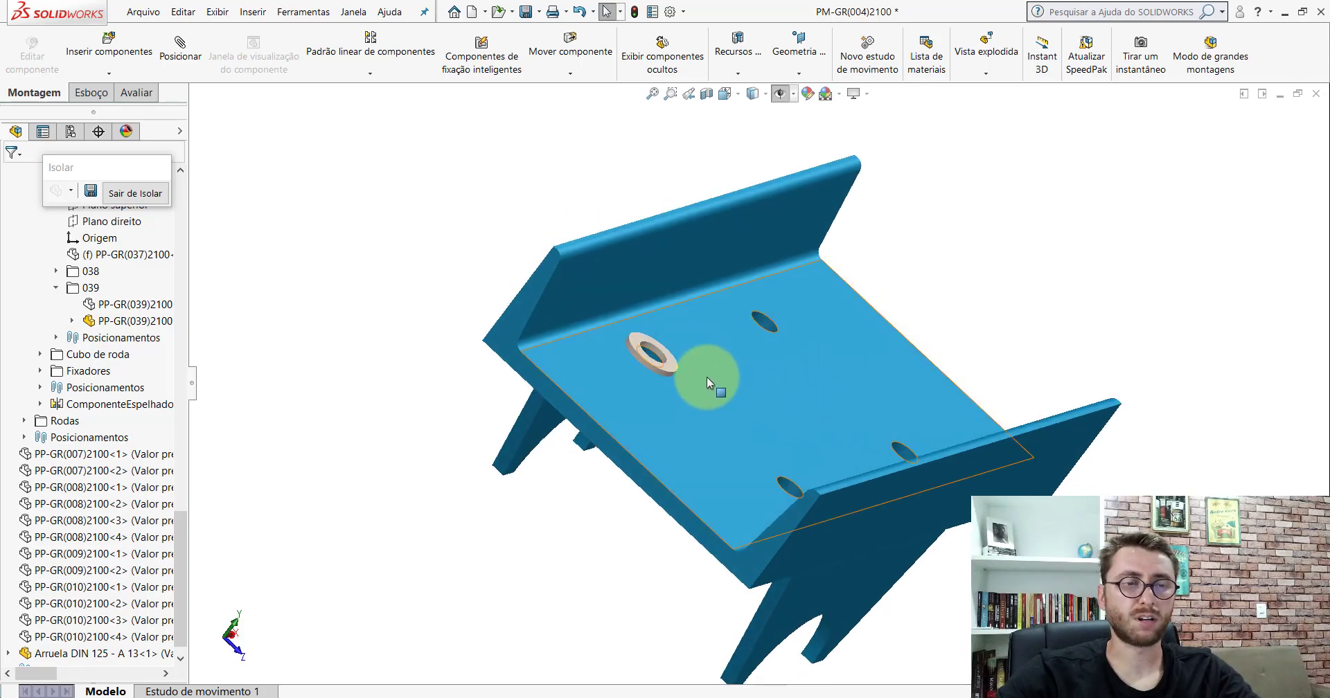
- Start Copy with Mates on the placed washer, carrying a copy toward the next hole
scroll(676, 360, "down", 5)
right_click(645, 351)
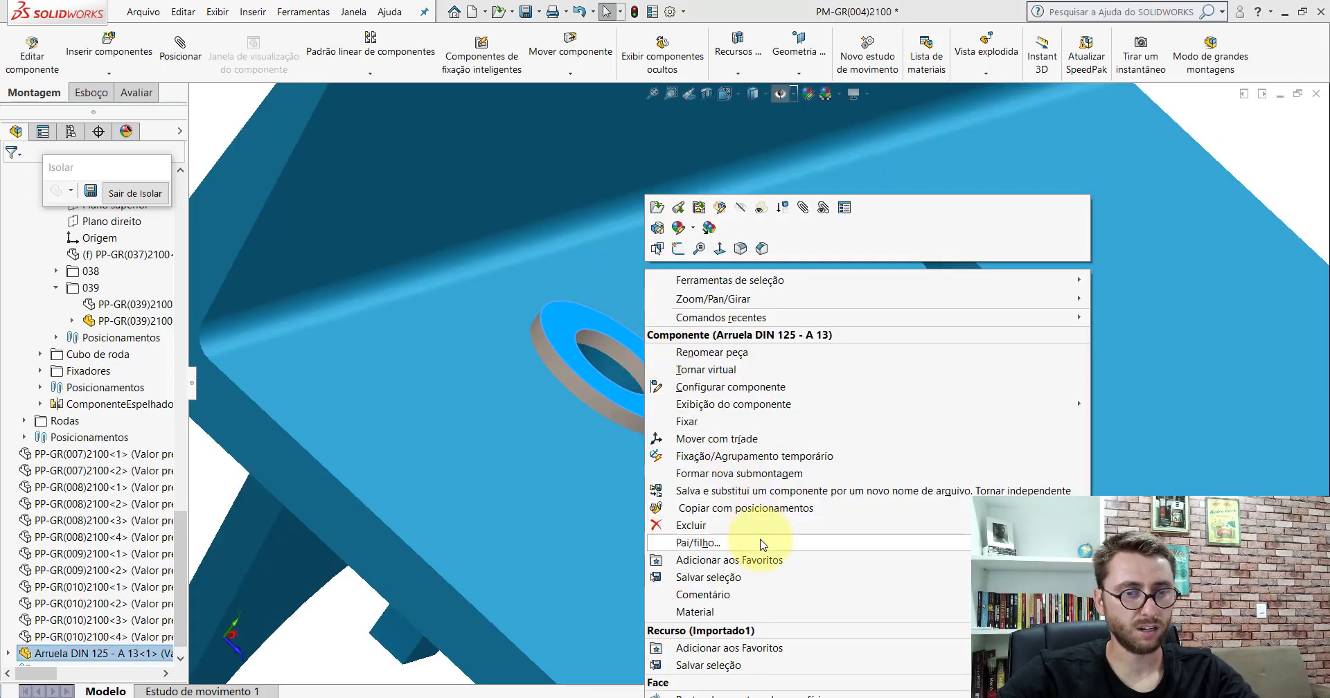
left_click(734, 490)
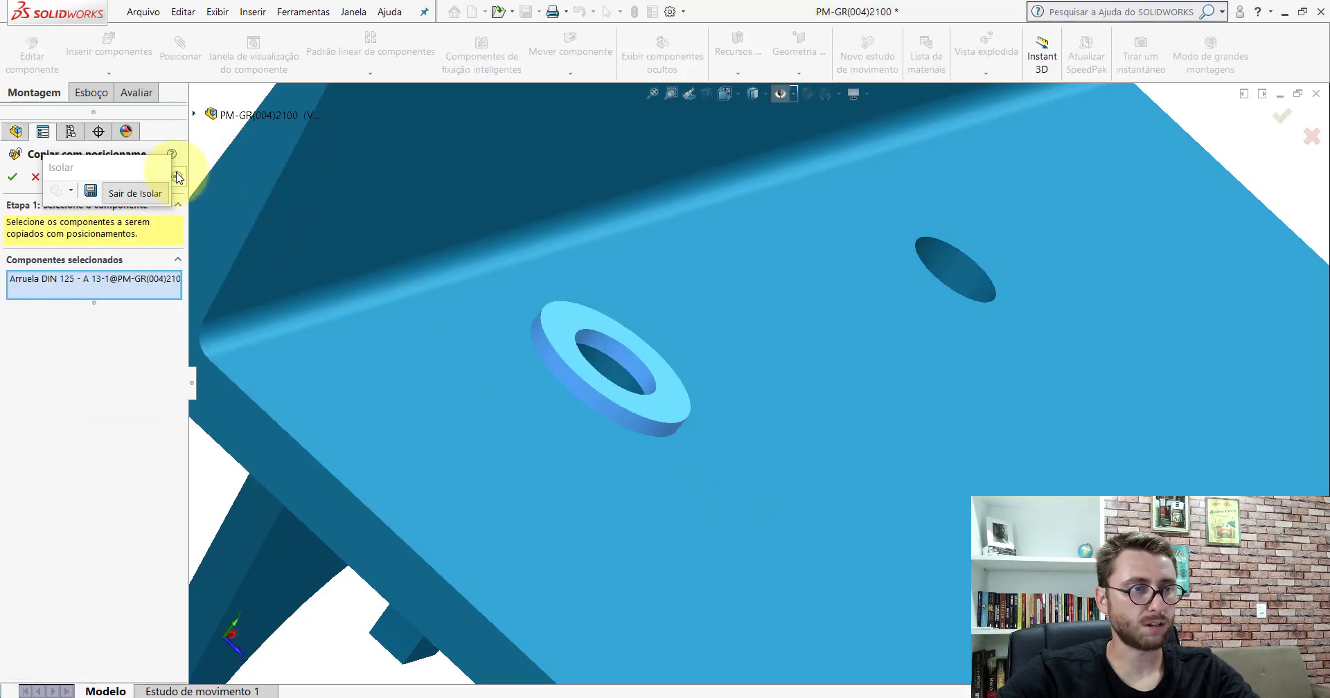
scroll(983, 446, "up", 5)
scroll(676, 342, "down", 4)
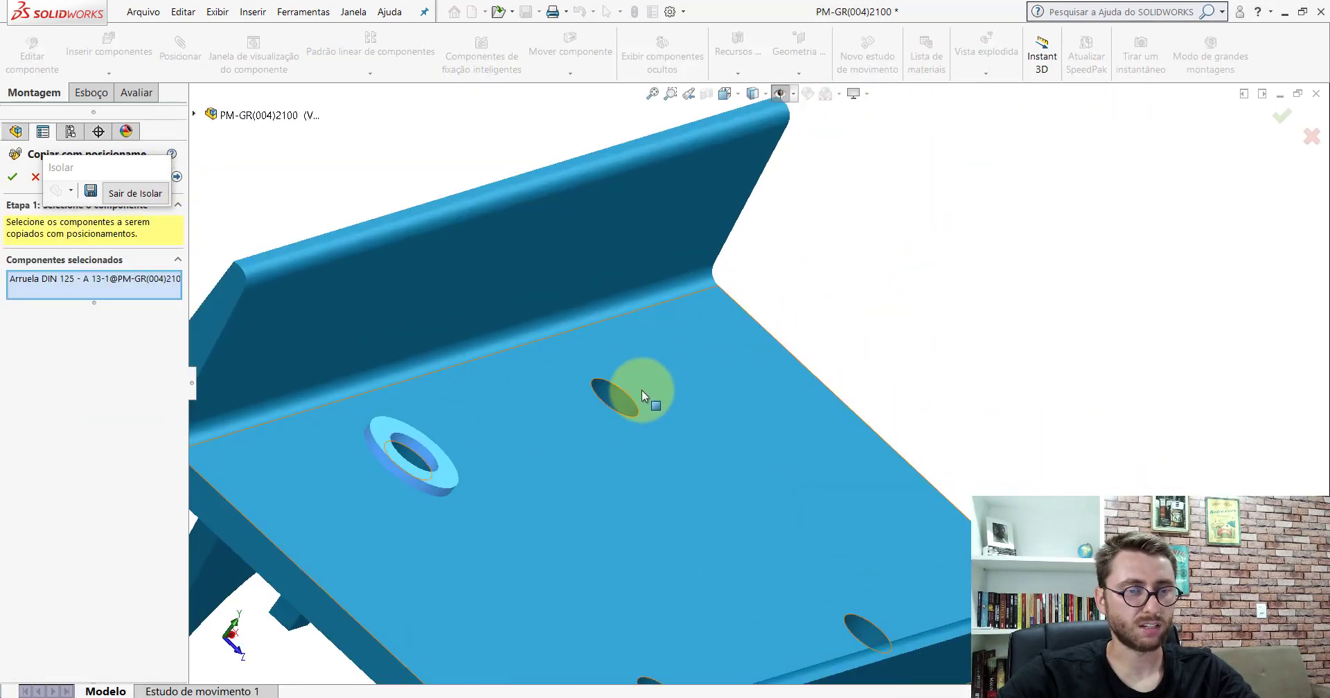
scroll(634, 406, "down", 3)
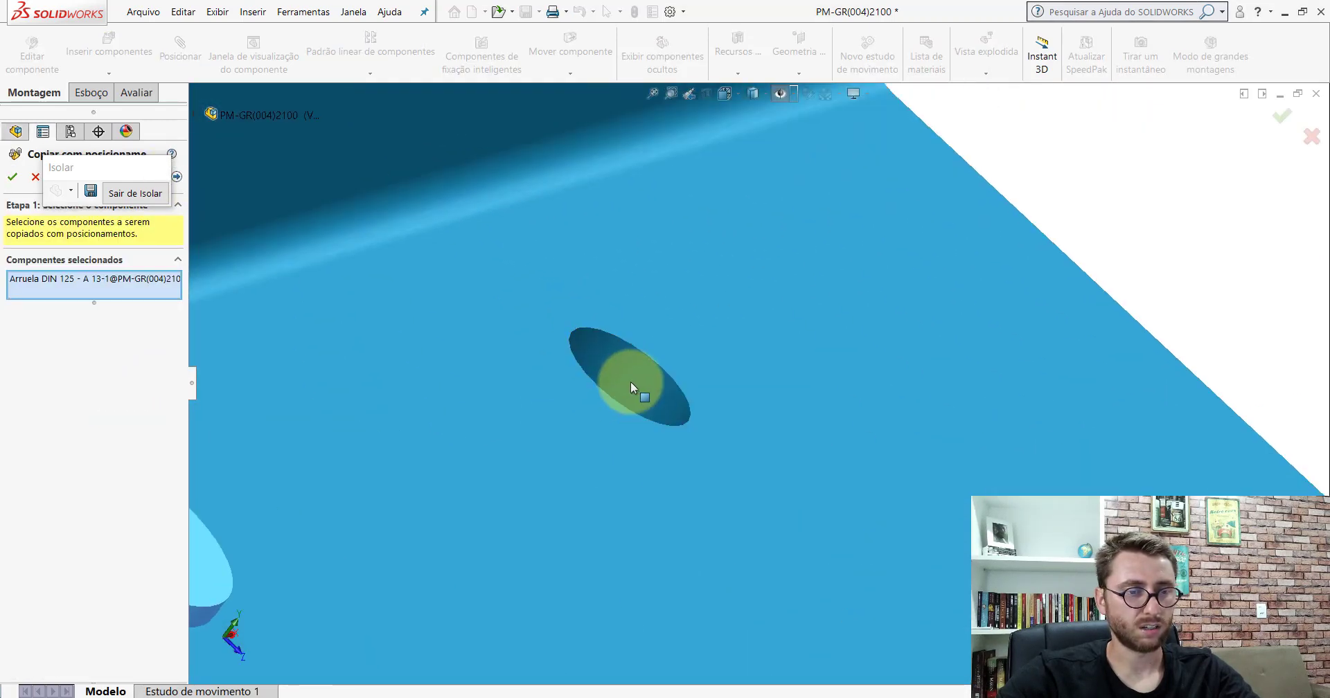
left_click_drag(630, 388, 533, 405)
left_click(177, 176)
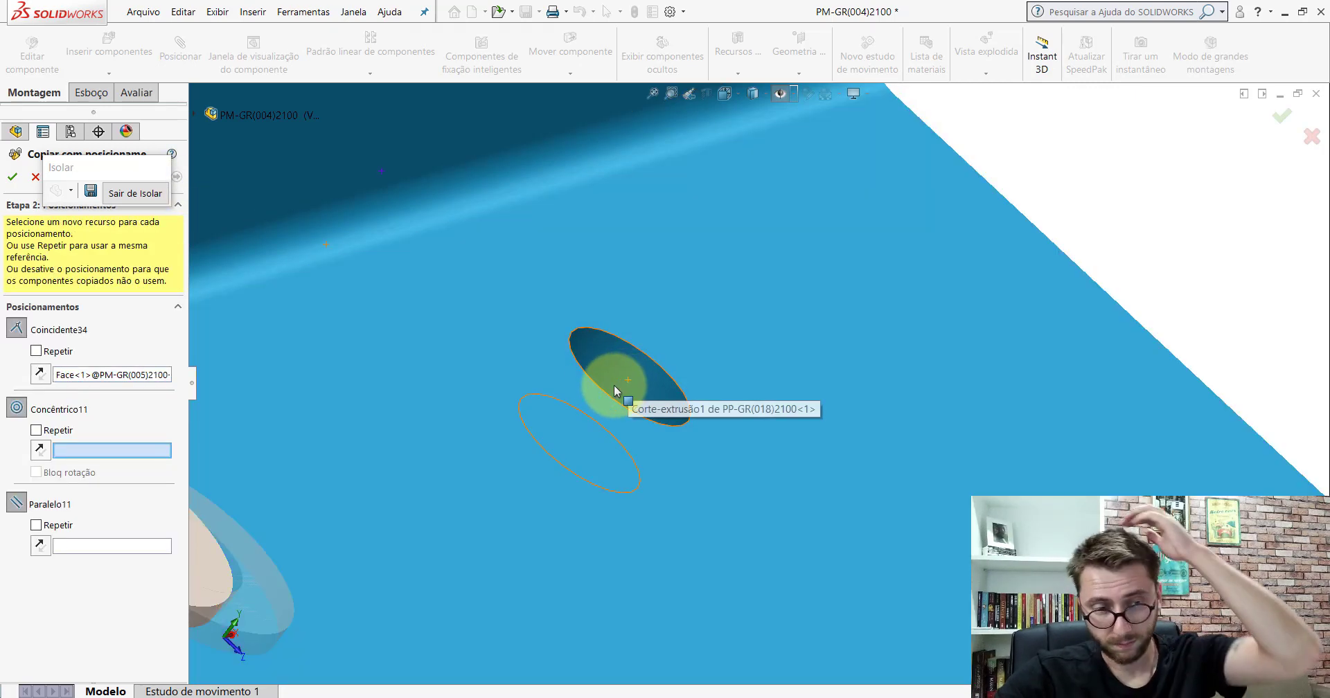
- Mate the first washer copy into the next bolt hole, reusing the same bracket face
left_click(618, 378)
scroll(692, 450, "up", 5)
scroll(693, 450, "up", 2)
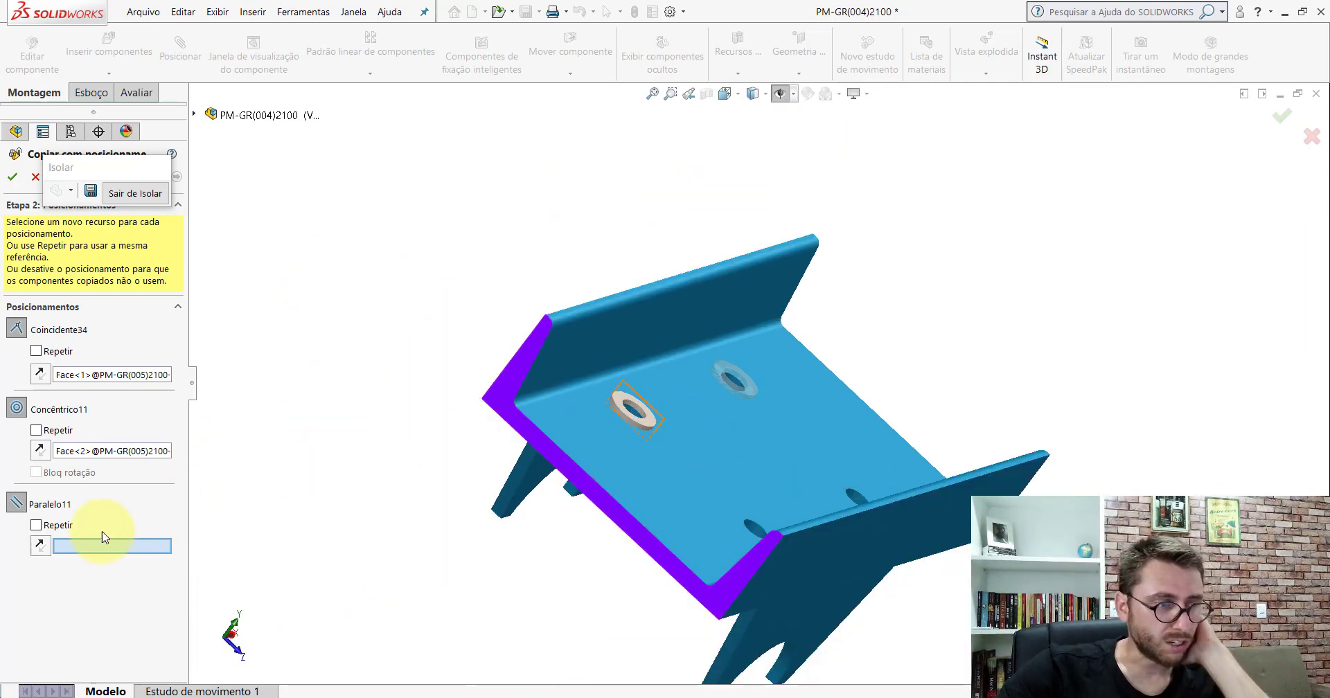
left_click(36, 526)
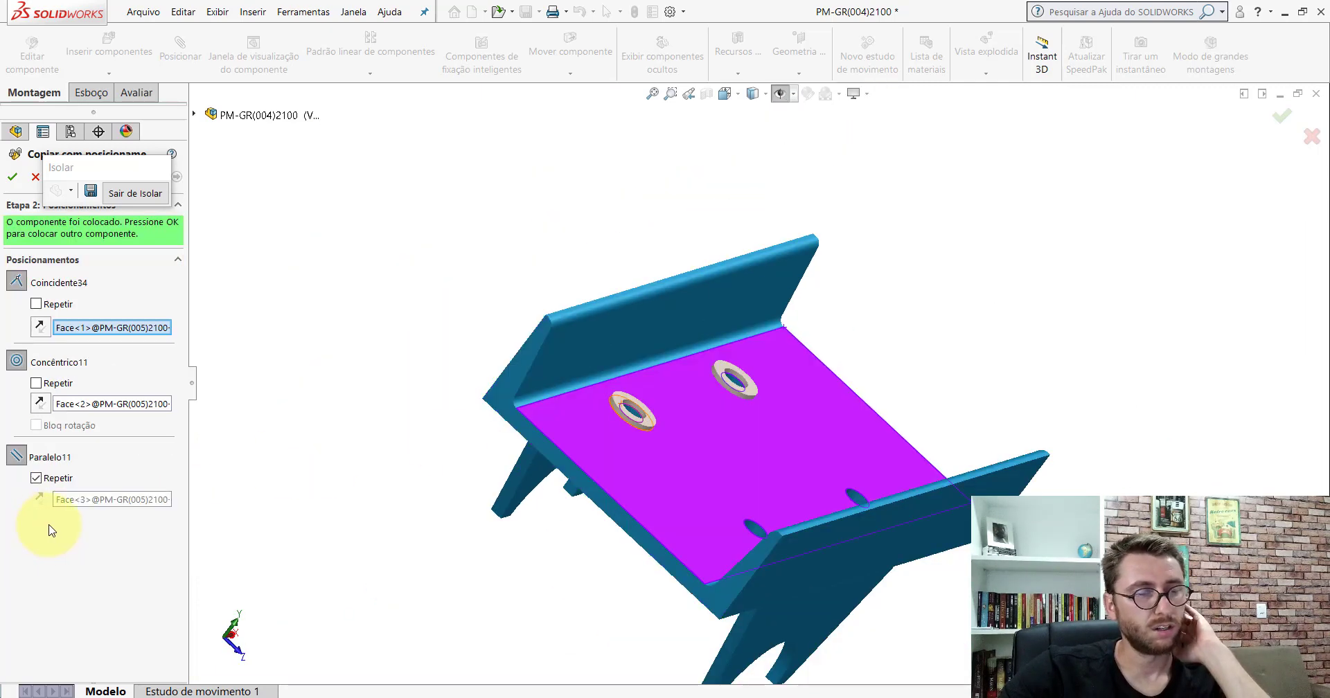
left_click(12, 177)
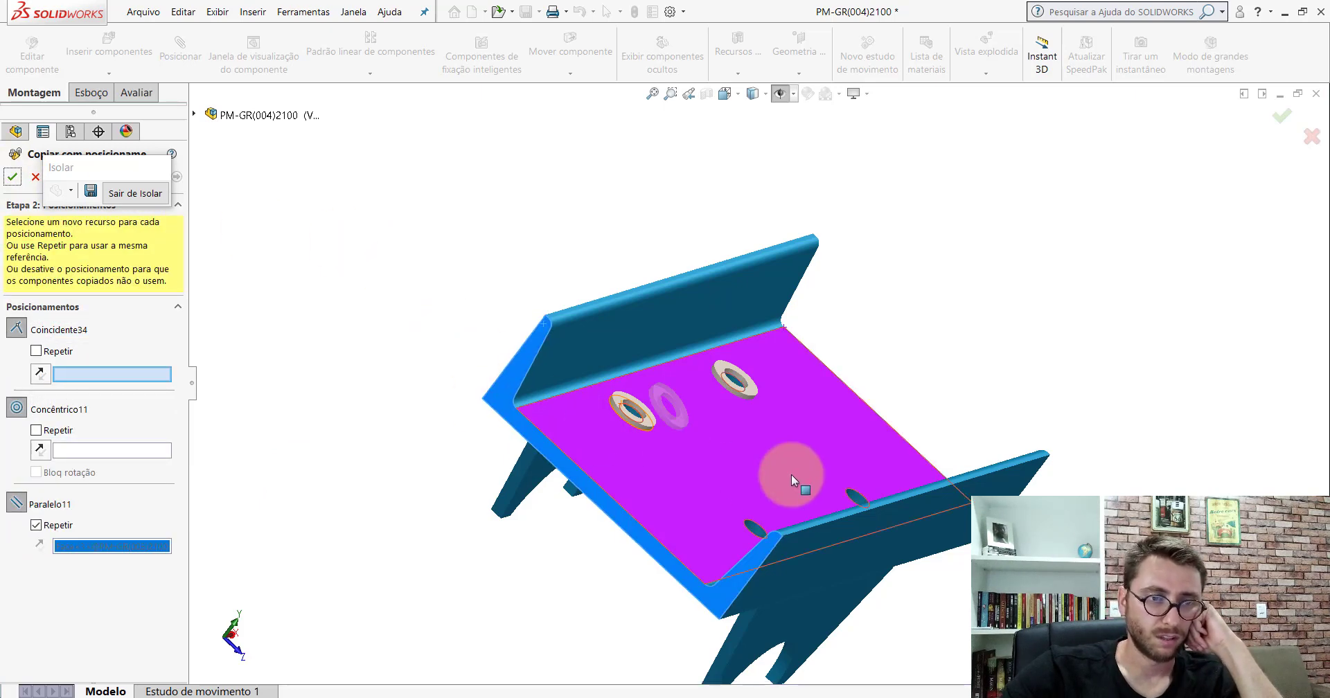
- Centre another washer copy in a hole on the channel's top face and accept it
scroll(792, 457, "up", 3)
mouse_move(792, 439)
middle_mouse_down()
mouse_move(891, 424)
mouse_move(828, 450)
middle_mouse_up()
scroll(828, 446, "down", 3)
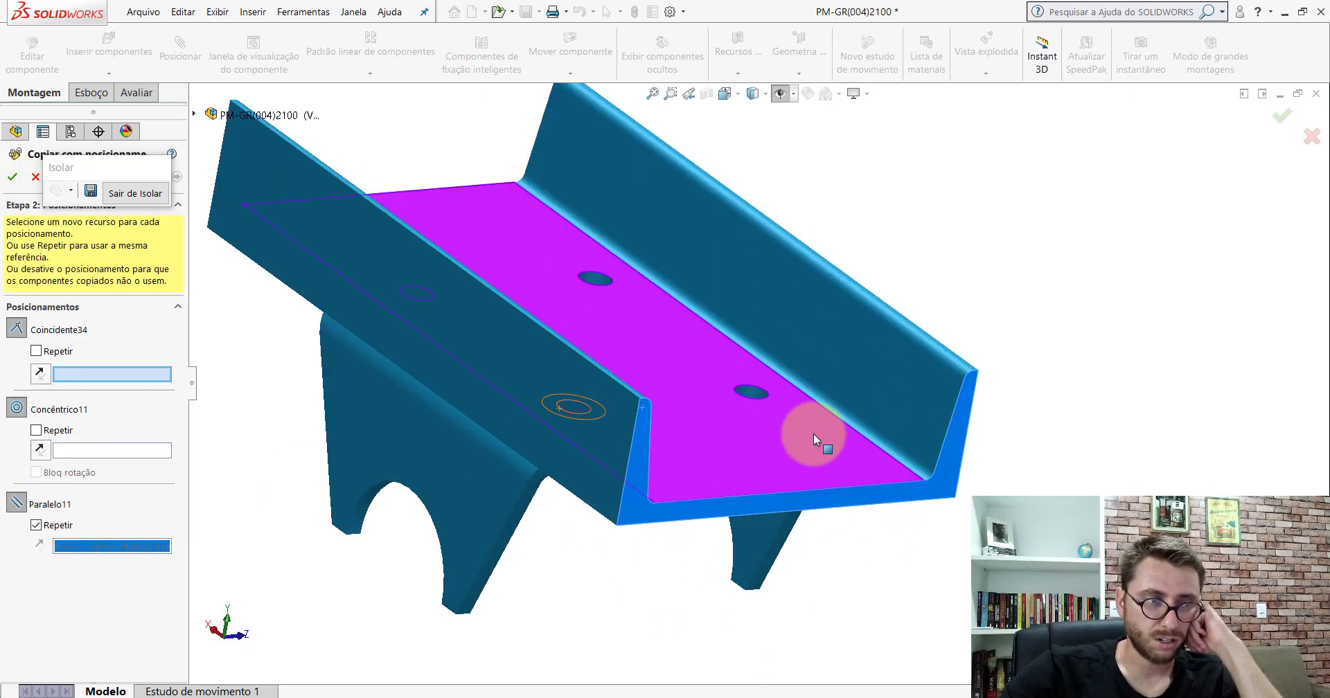
scroll(813, 434, "down", 3)
left_click(717, 360)
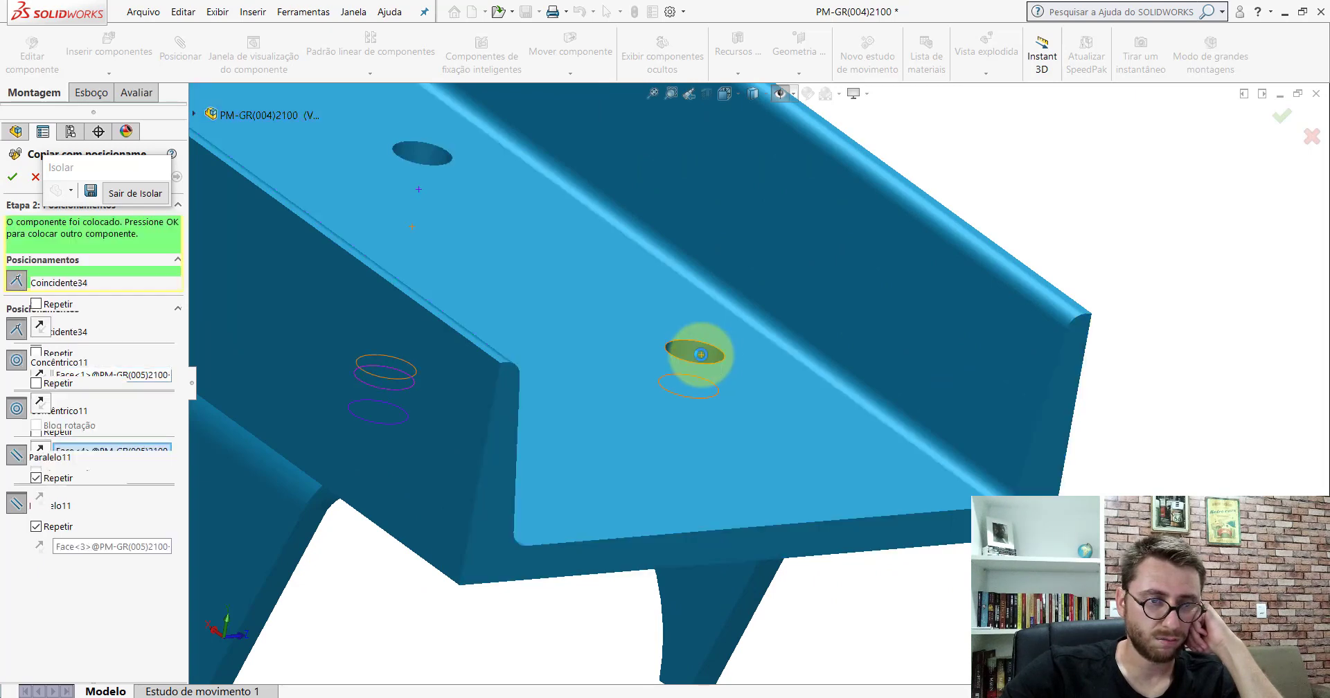
left_click(14, 176)
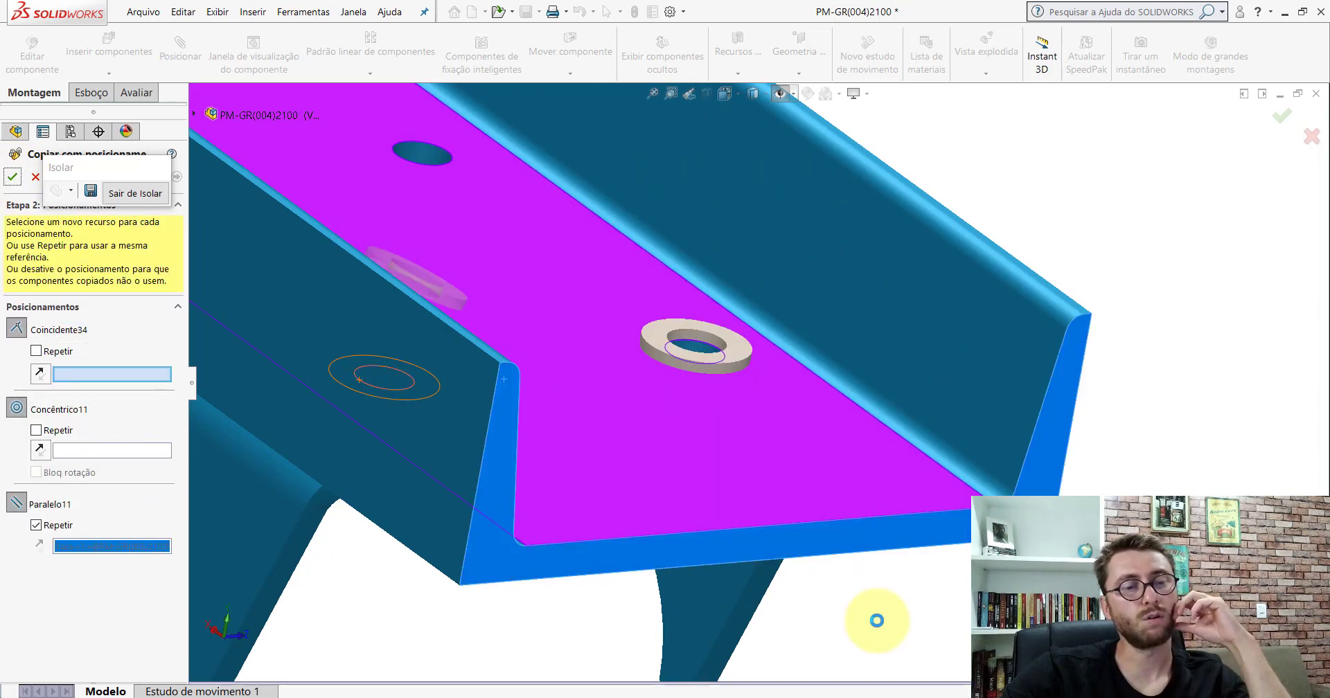
- Seat a washer copy on the channel face, centred in the second top hole
scroll(655, 392, "up", 5)
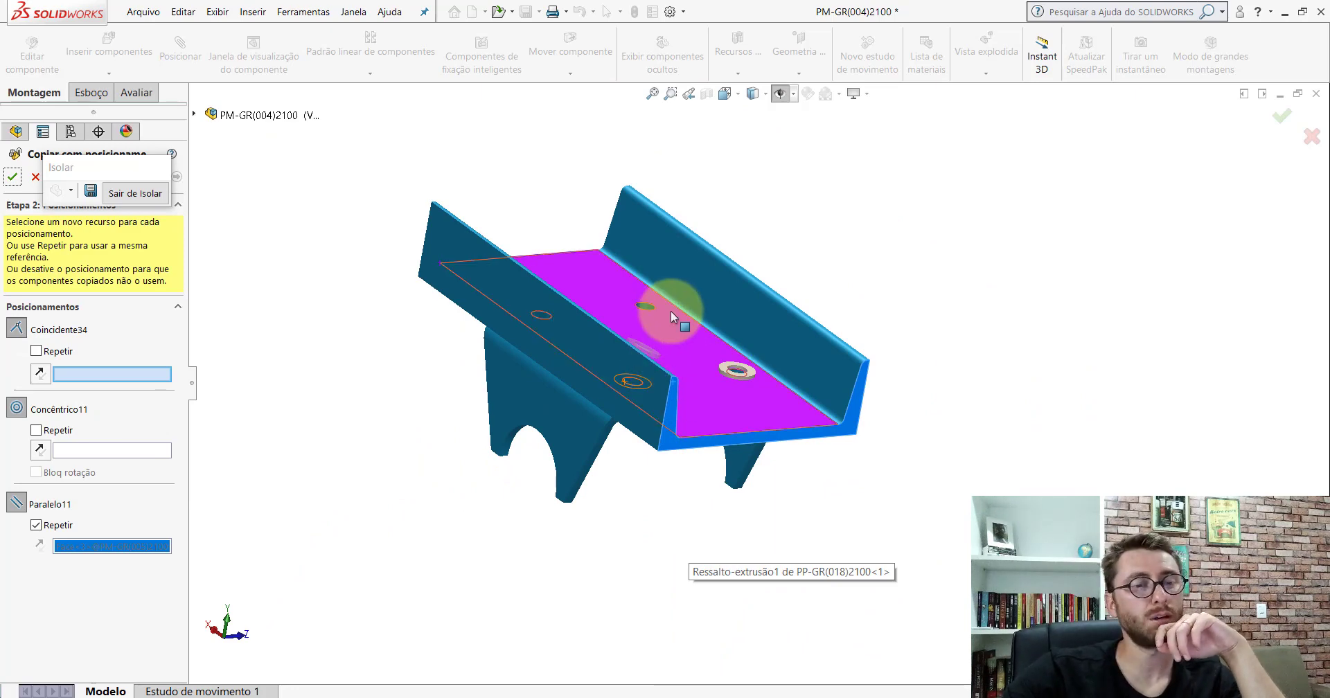
scroll(670, 315, "down", 3)
scroll(686, 318, "down", 3)
left_click(656, 287)
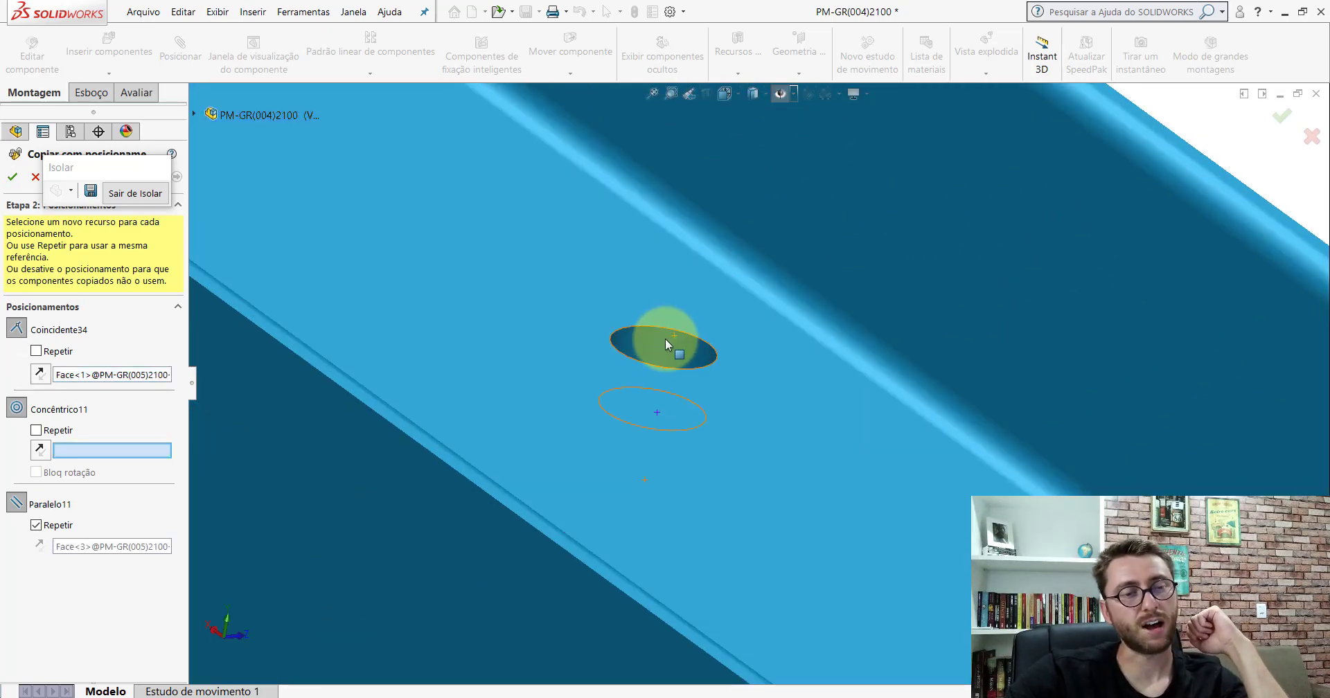
left_click(667, 344)
scroll(827, 462, "up", 3)
scroll(827, 461, "up", 3)
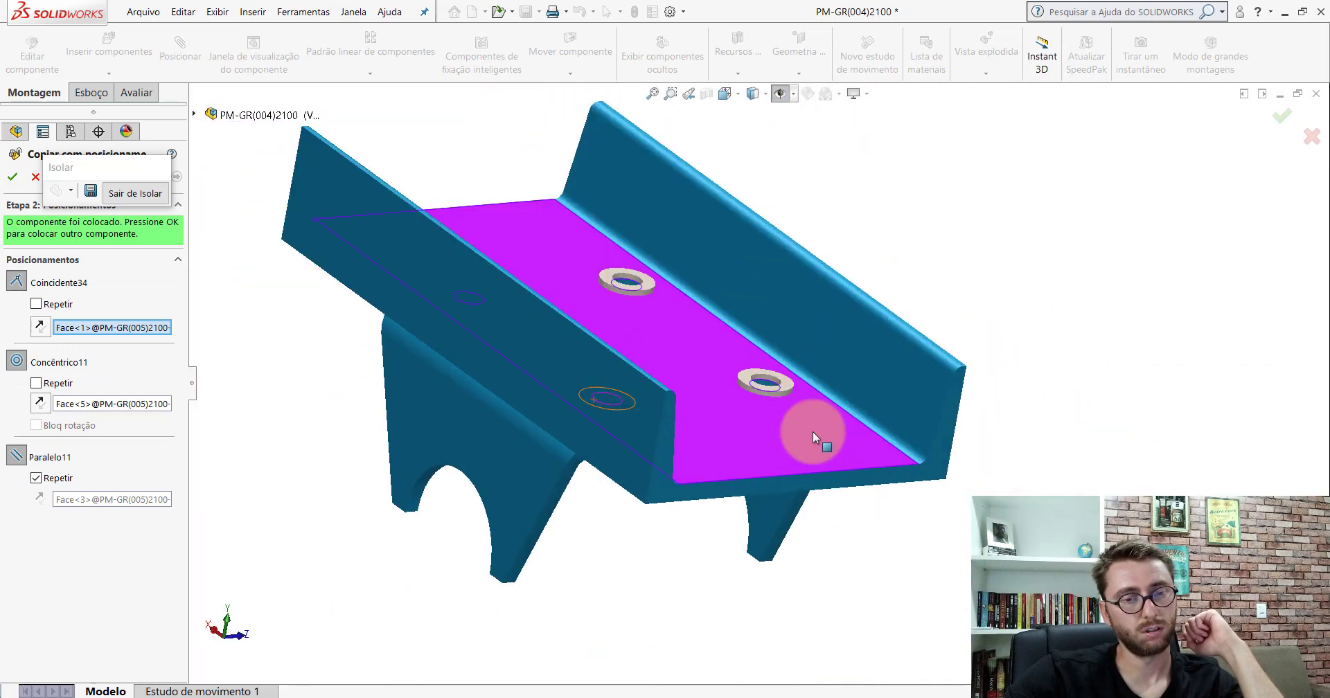
scroll(810, 478, "down", 2)
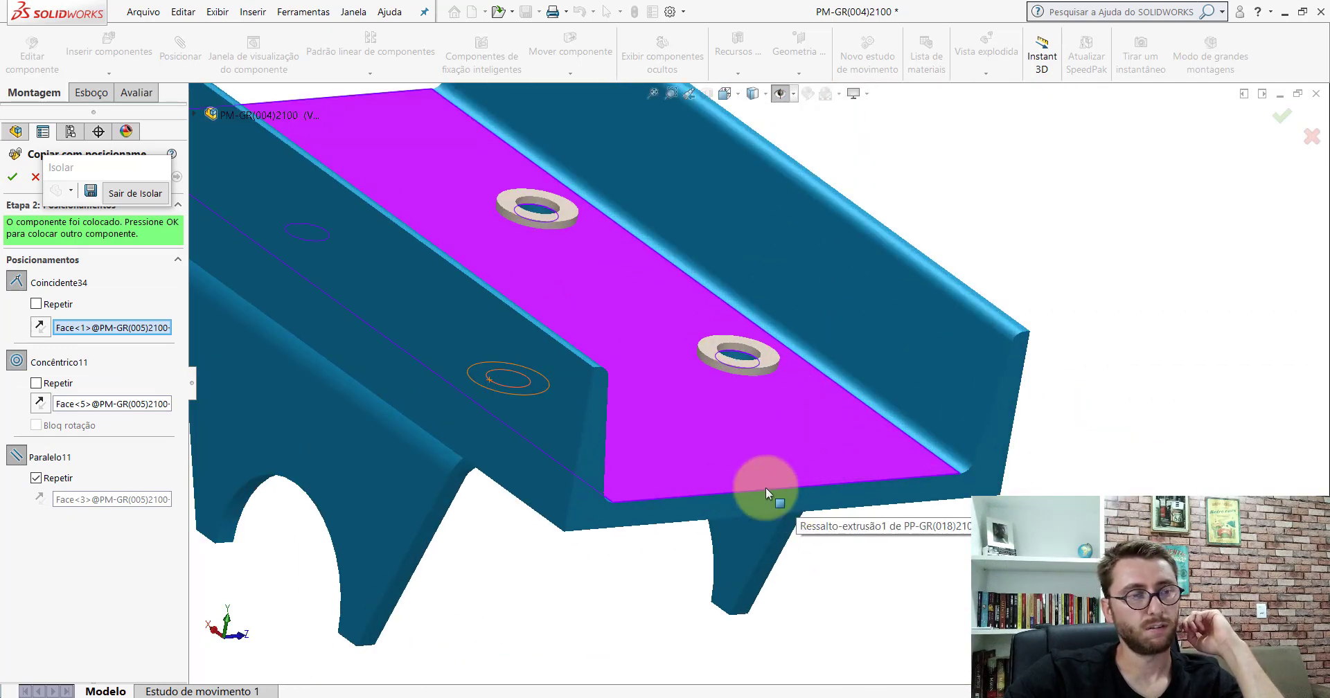
left_click(10, 176)
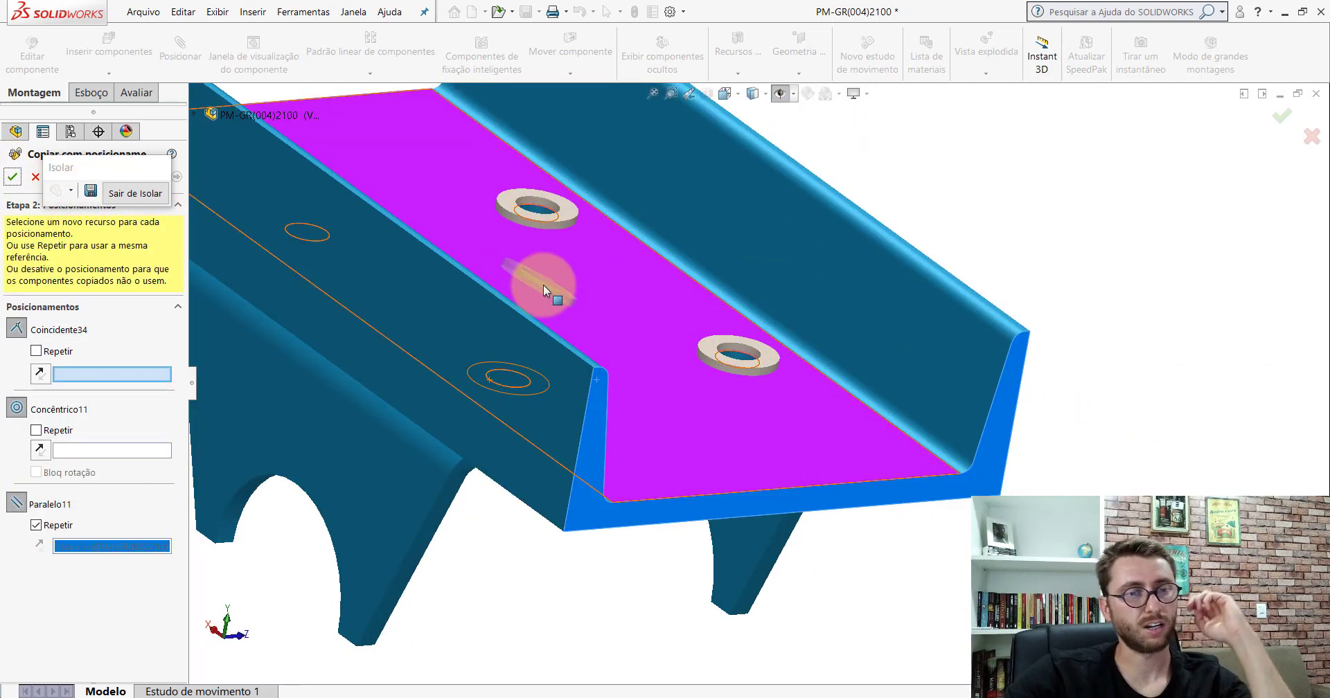
middle_click_drag(801, 469, 755, 485)
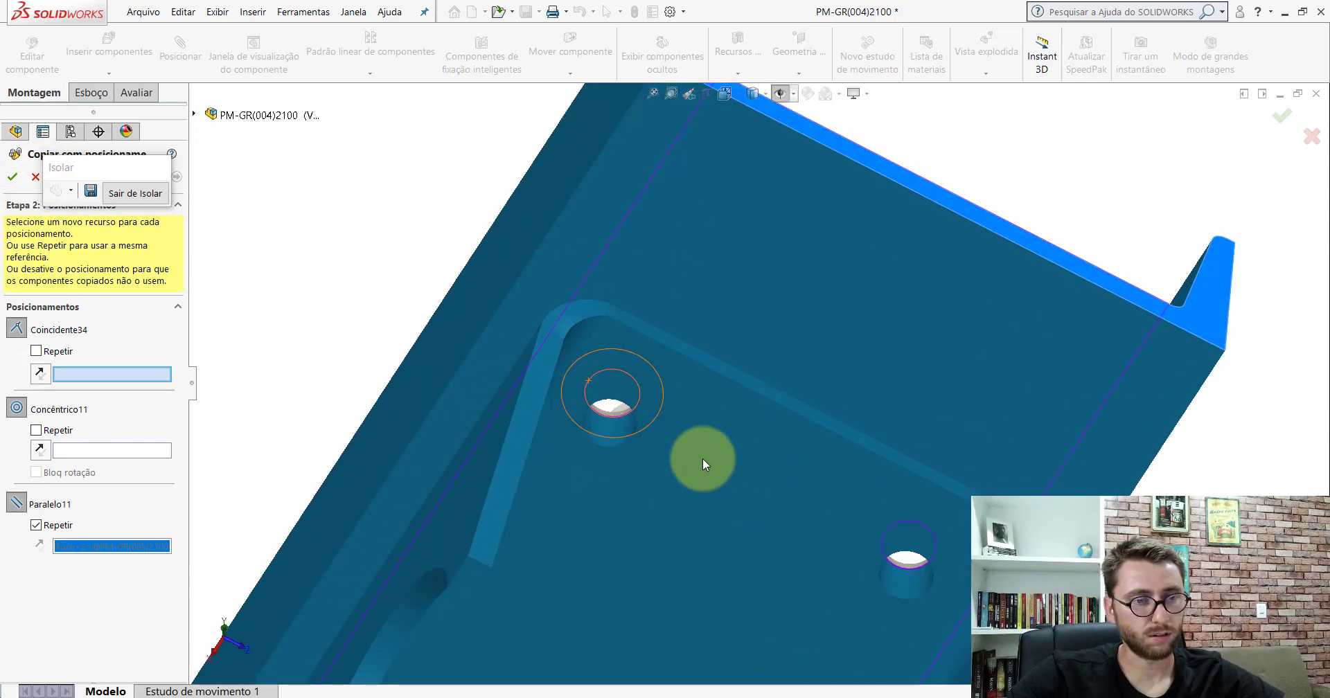
- Seat a washer copy on the underside face, centred in the first underside hole
left_click(702, 458)
scroll(644, 457, "down", 4)
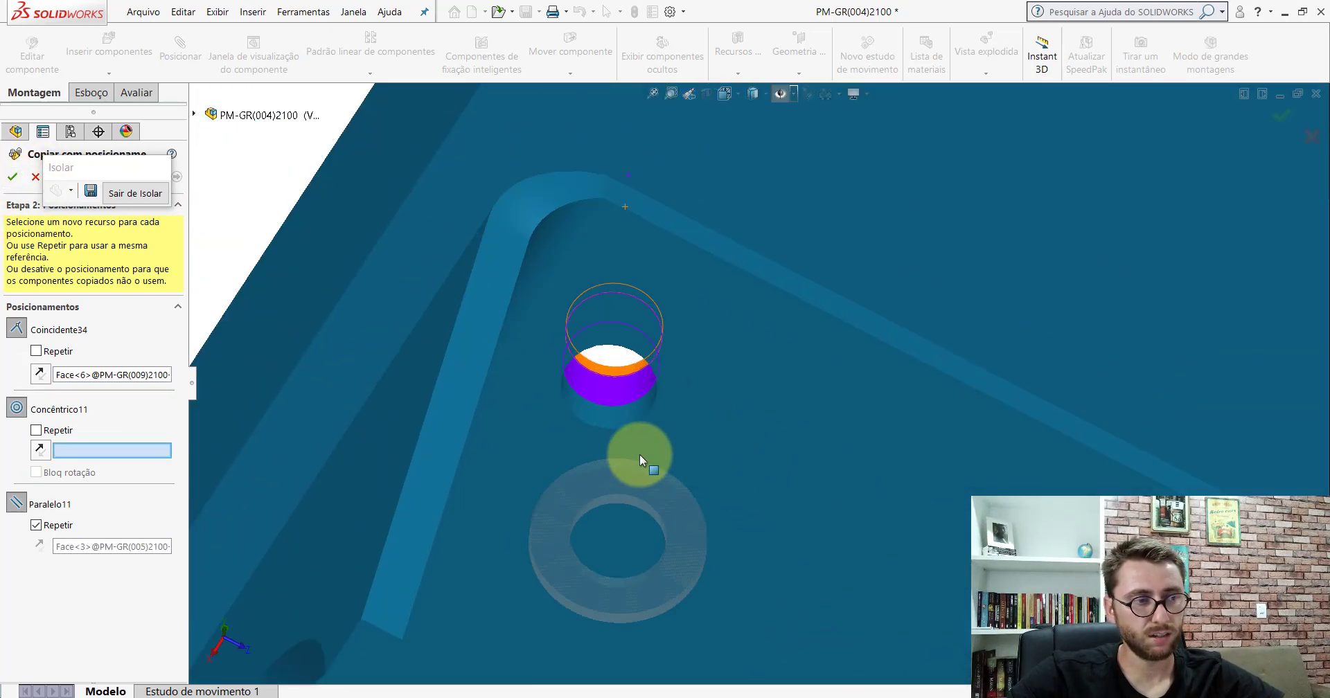
left_click(613, 417)
scroll(768, 411, "up", 4)
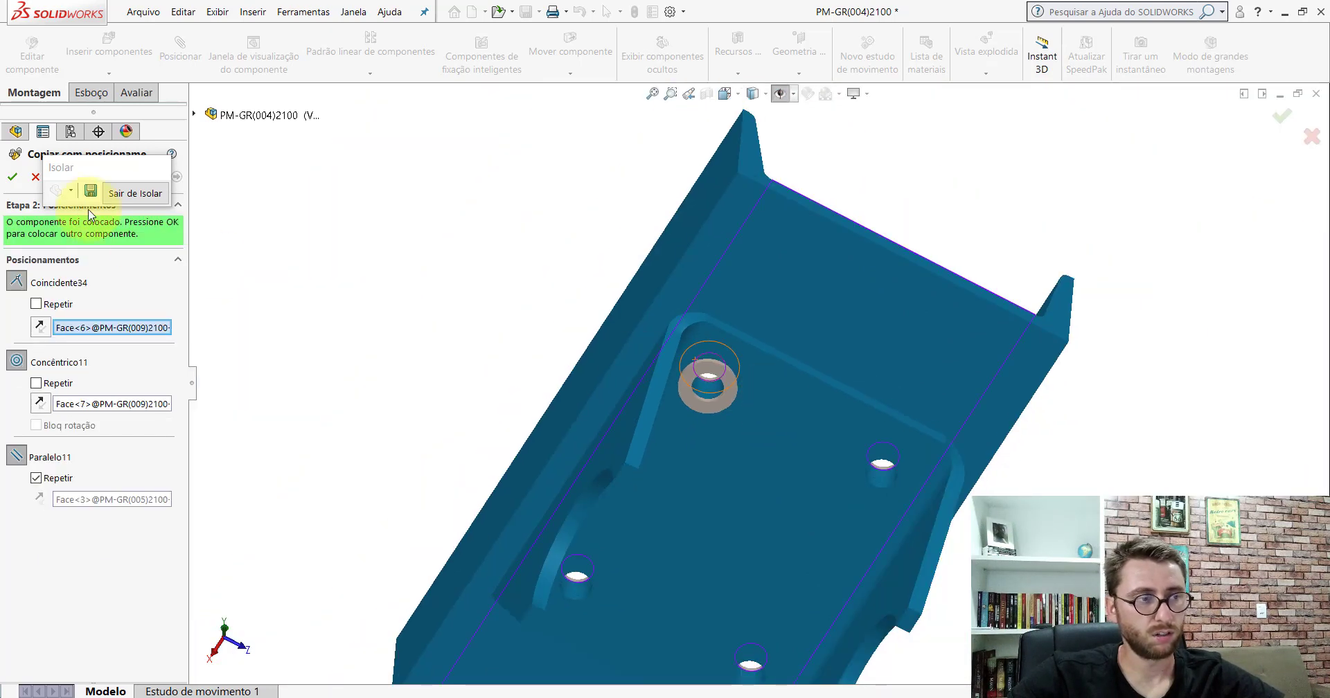
left_click(14, 177)
- Centre the next washer copy in the neighbouring underside hole
scroll(912, 451, "down", 4)
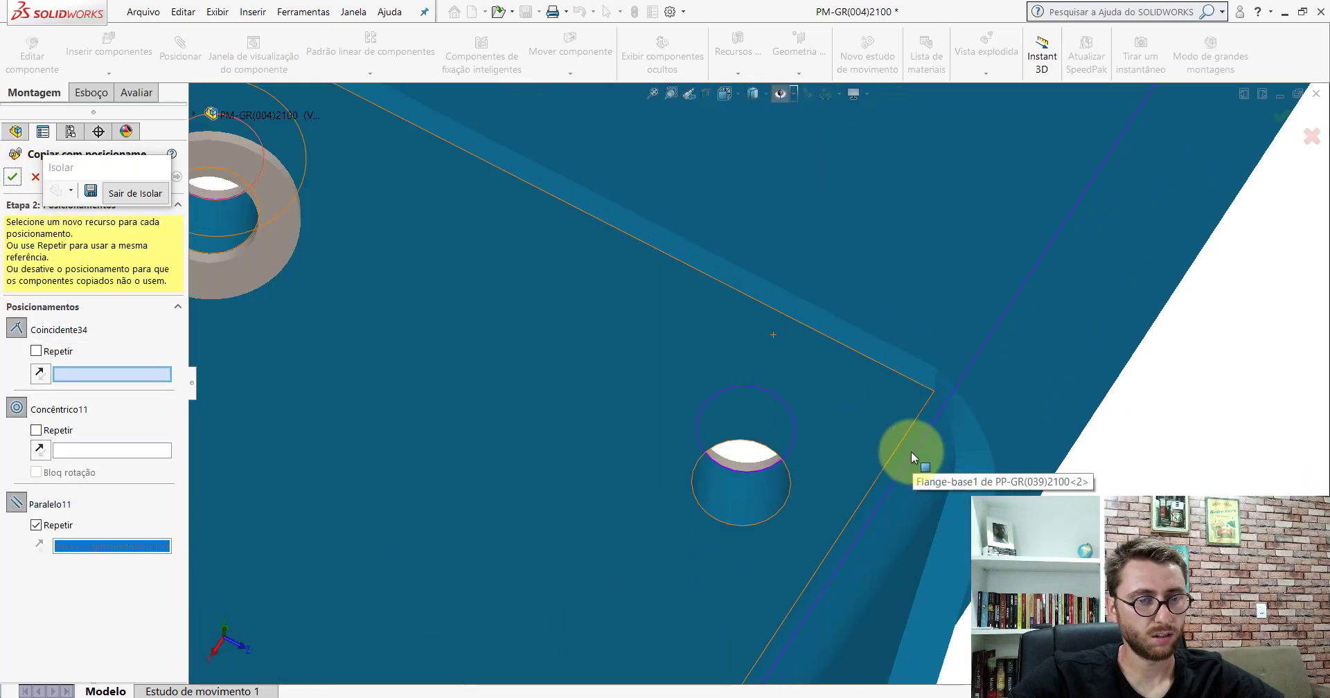
scroll(796, 459, "up", 3)
left_click(746, 509)
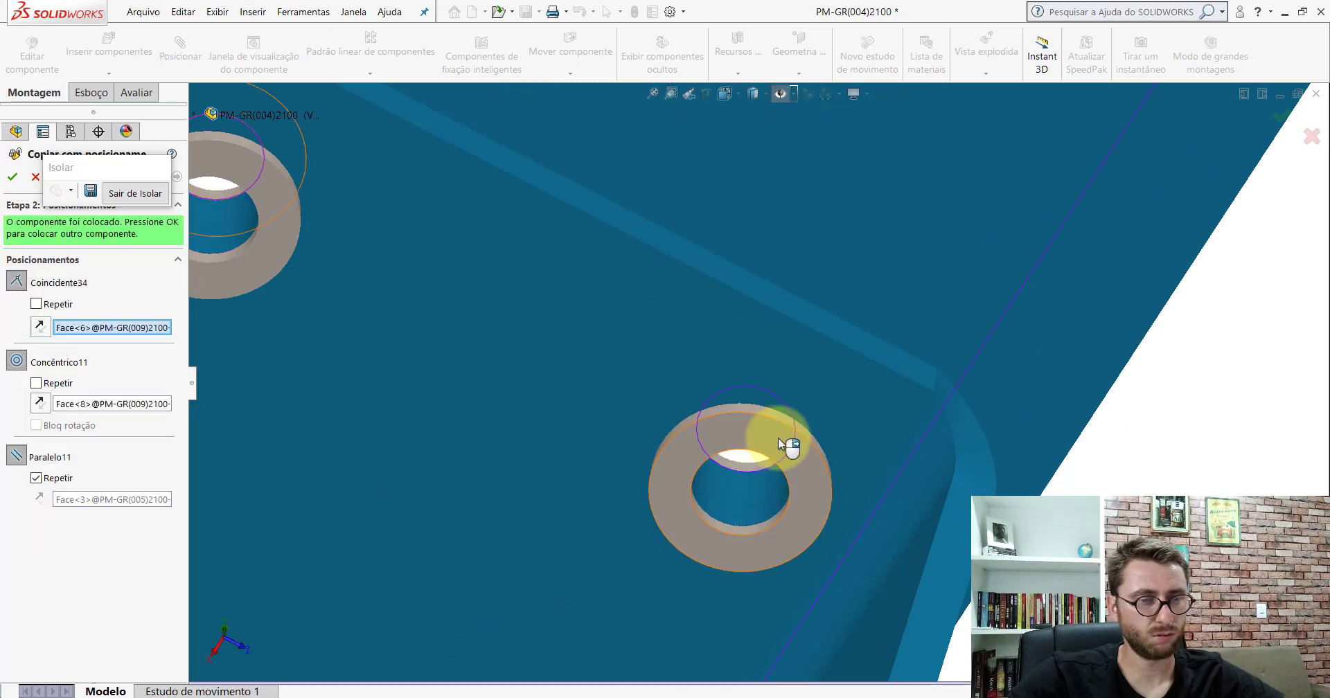
scroll(779, 438, "up", 2)
scroll(778, 438, "up", 3)
scroll(726, 371, "down", 2)
scroll(772, 284, "down", 3)
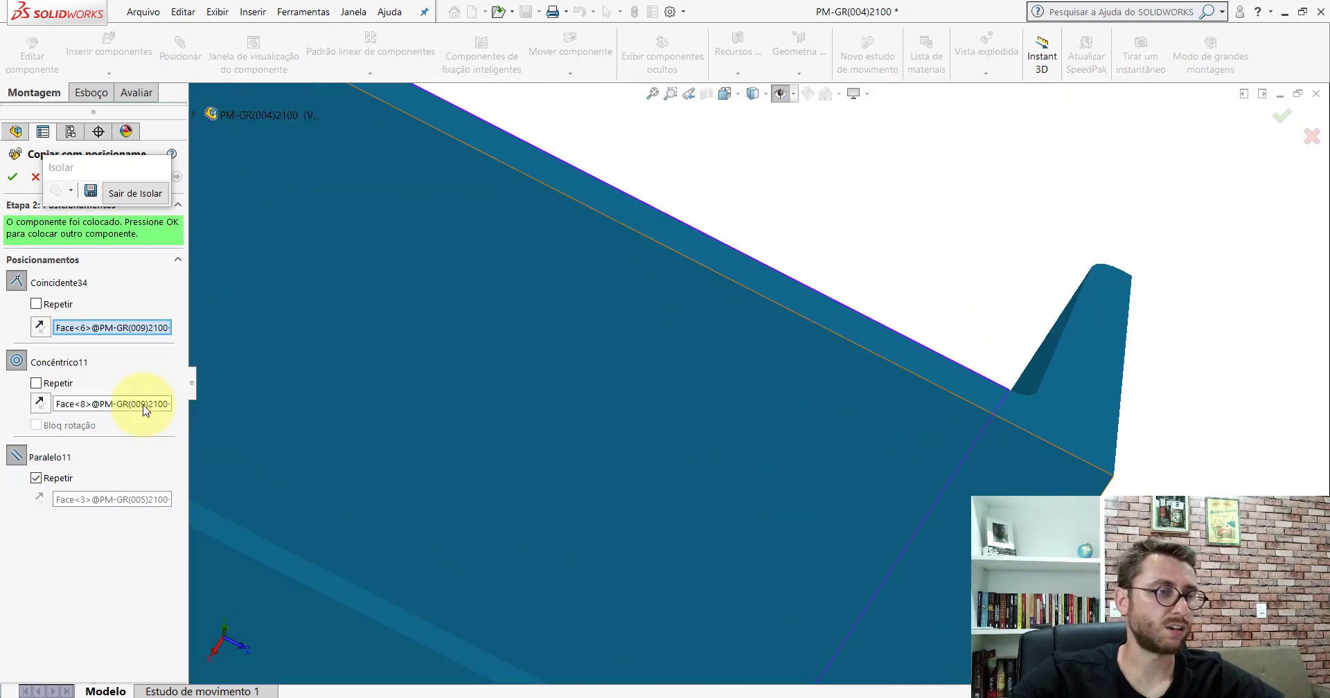
left_click(17, 176)
- Mate a third washer onto its resting face at the left underside hole
scroll(594, 339, "up", 2)
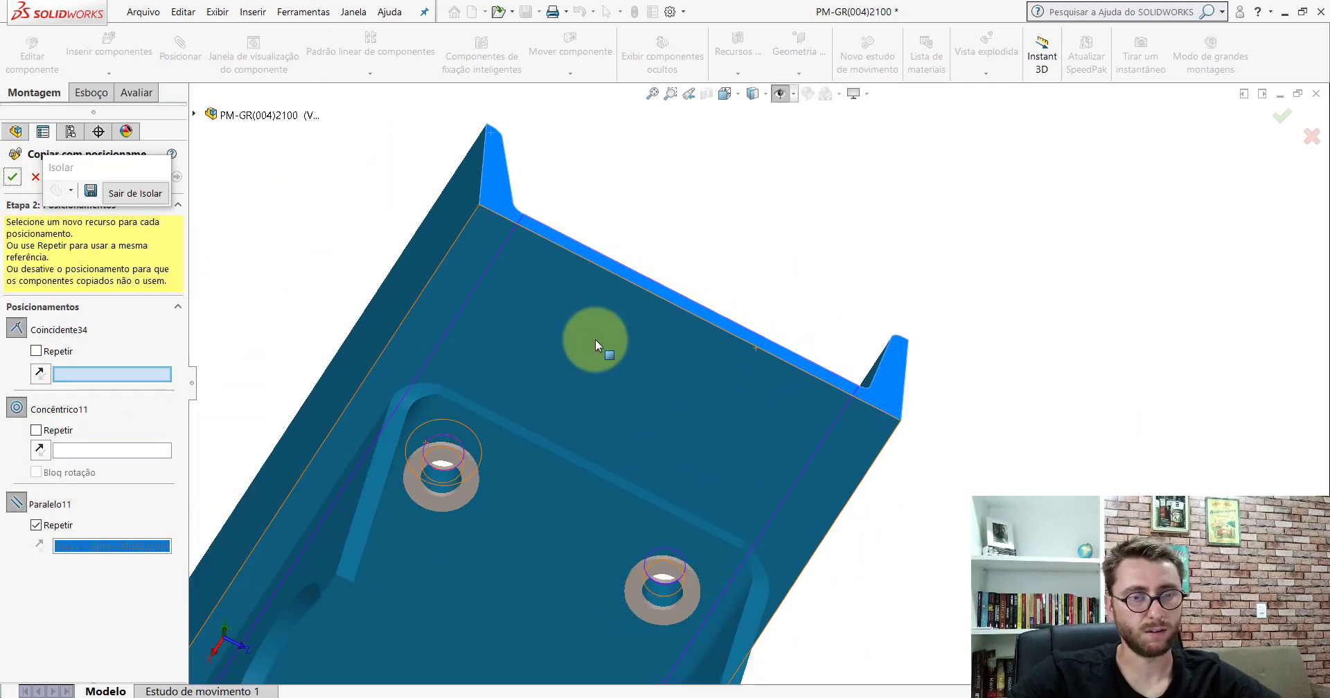
scroll(596, 339, "up", 2)
scroll(526, 479, "down", 3)
scroll(527, 479, "down", 3)
left_click(335, 451)
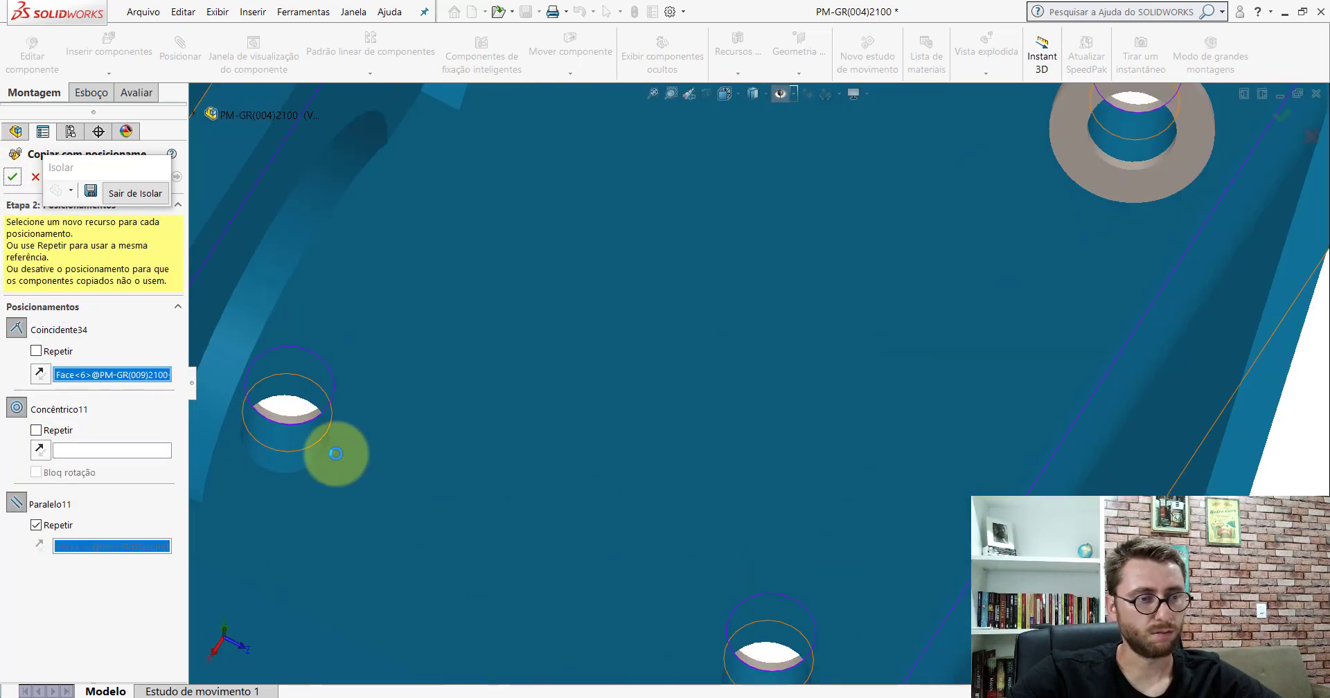
left_click(396, 457)
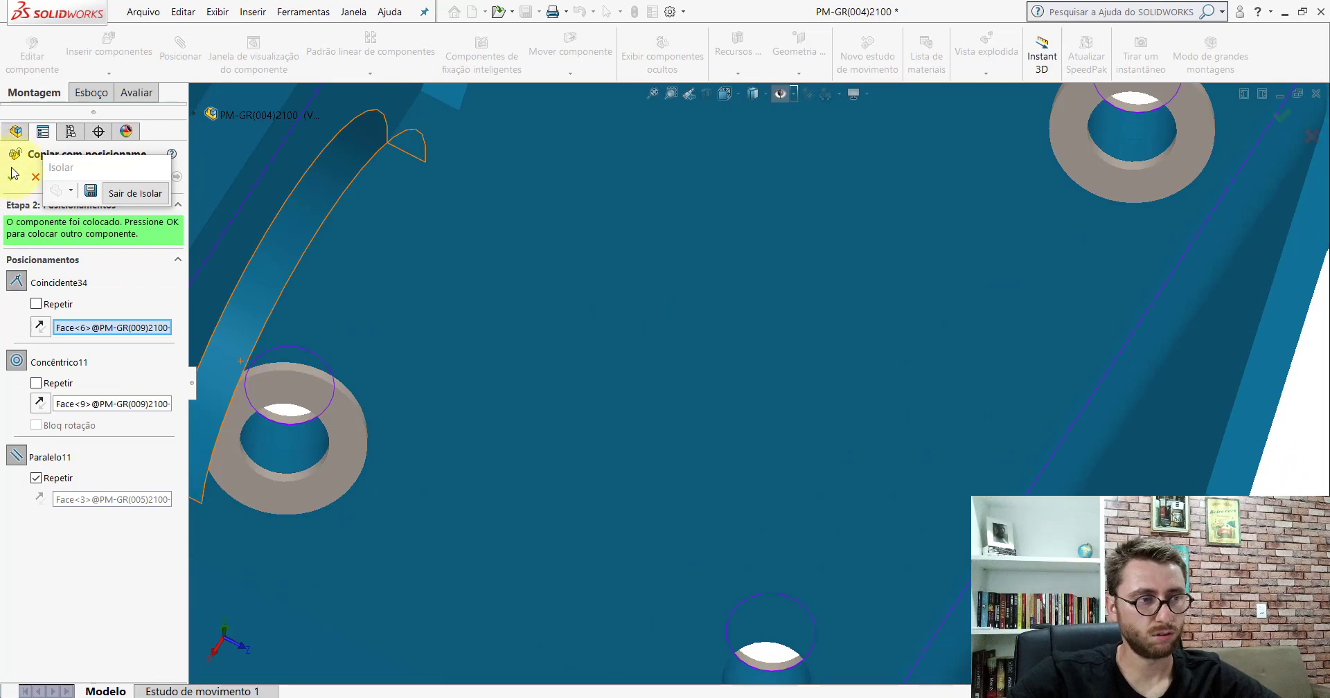
left_click(646, 425)
left_click(839, 475)
- Place the fourth washer centred in the bottom underside hole
scroll(843, 475, "up", 3)
scroll(818, 480, "down", 3)
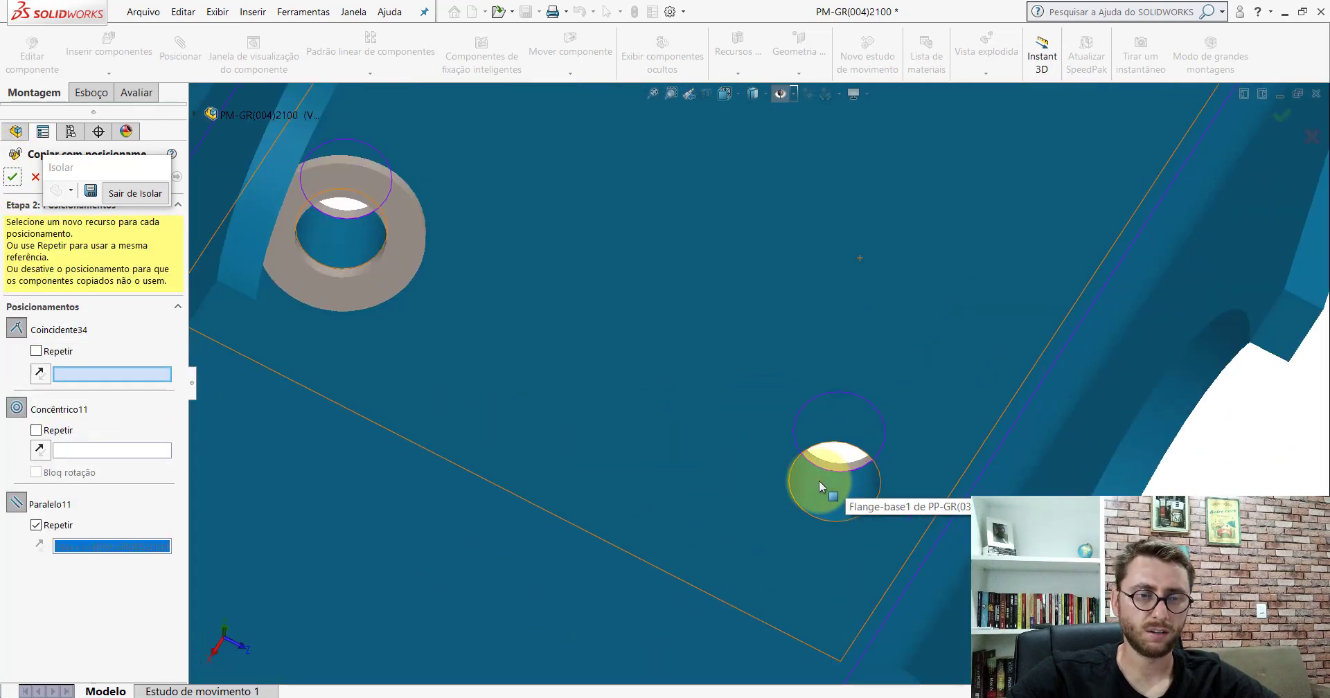
scroll(818, 481, "down", 2)
left_click(824, 337)
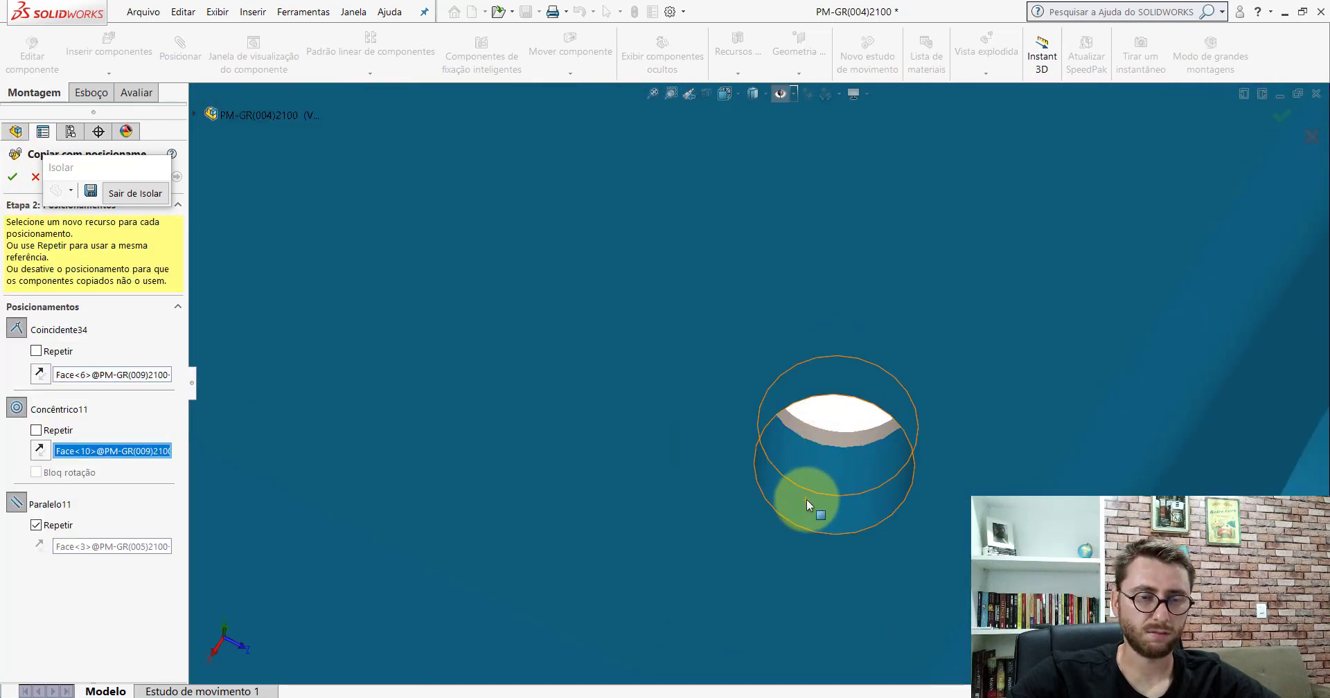
left_click(806, 498)
scroll(806, 500, "up", 5)
scroll(806, 500, "up", 2)
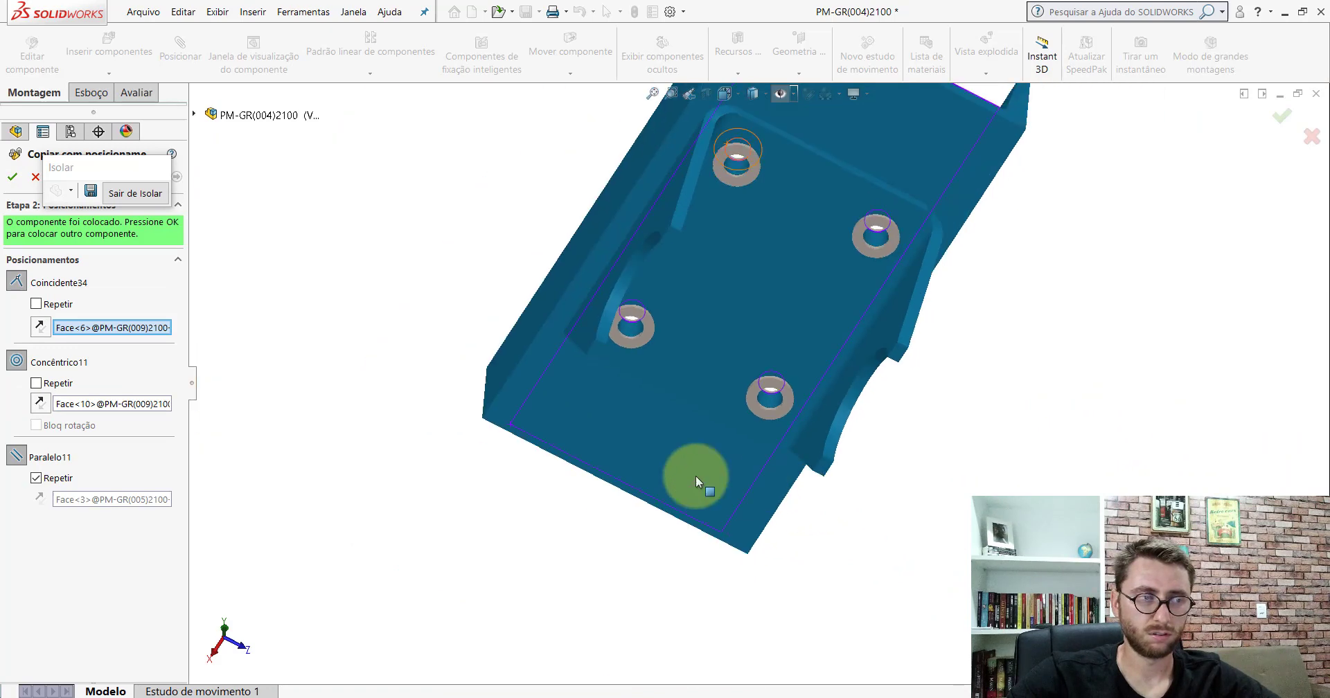
left_click(13, 177)
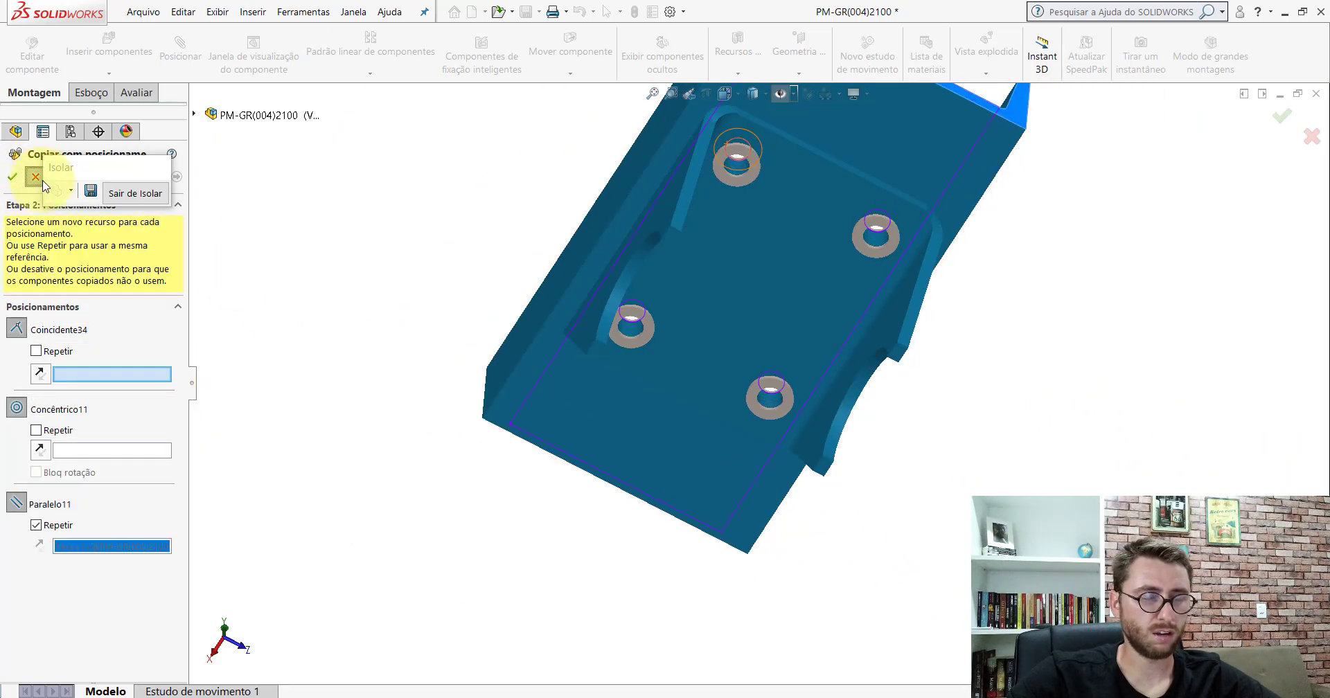
- Cancel Copy with Mates, discard the extra copy, and exit isolate to show the full assembly
left_click(721, 113)
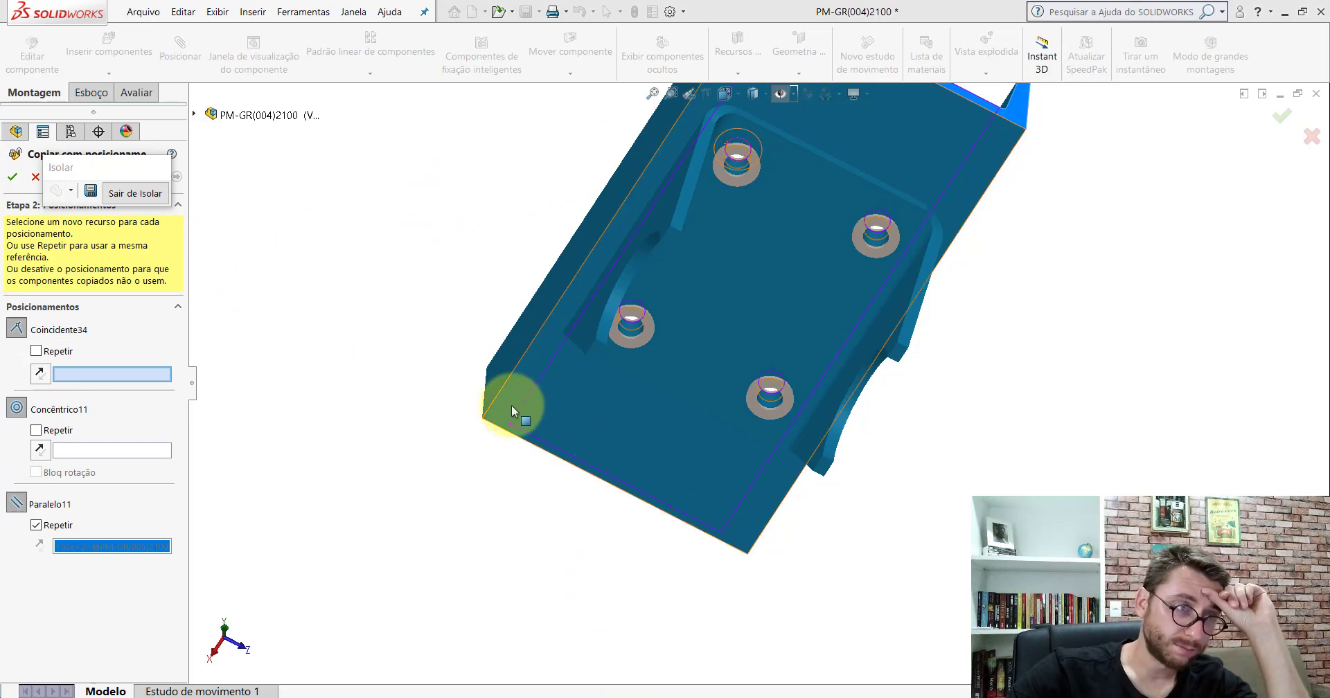
left_click(485, 396)
left_click(36, 176)
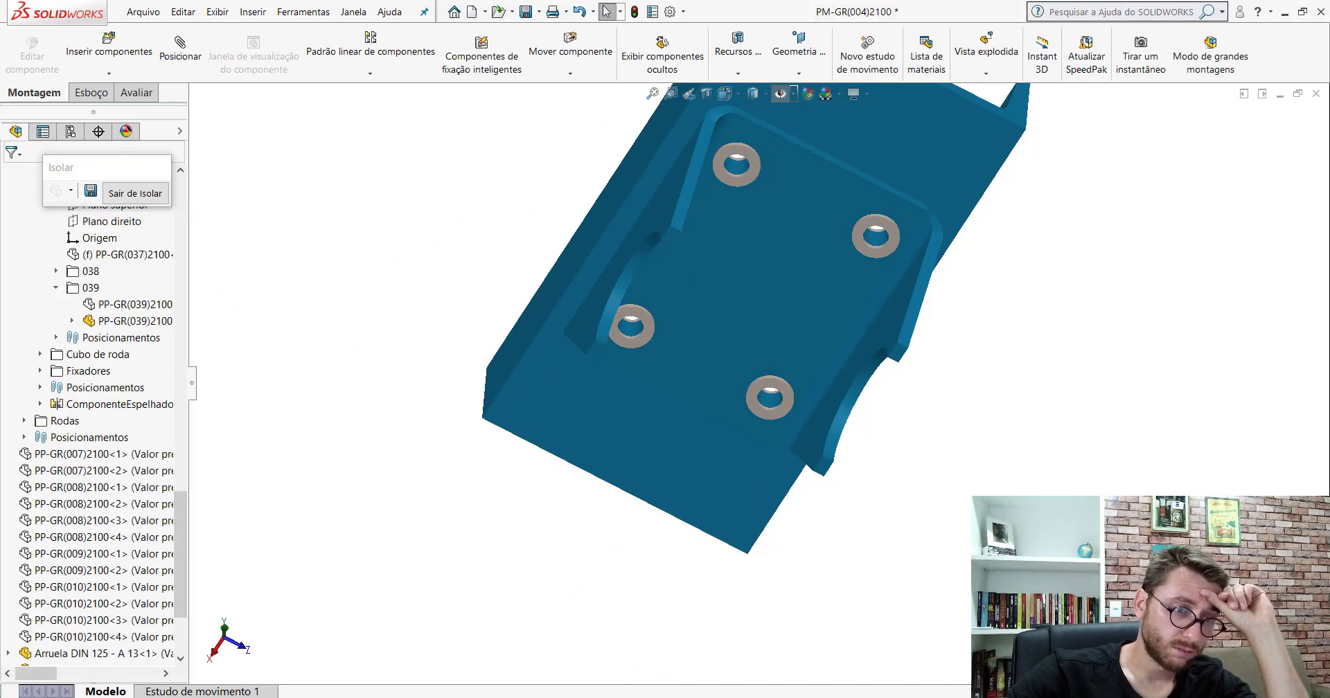
left_click(558, 323)
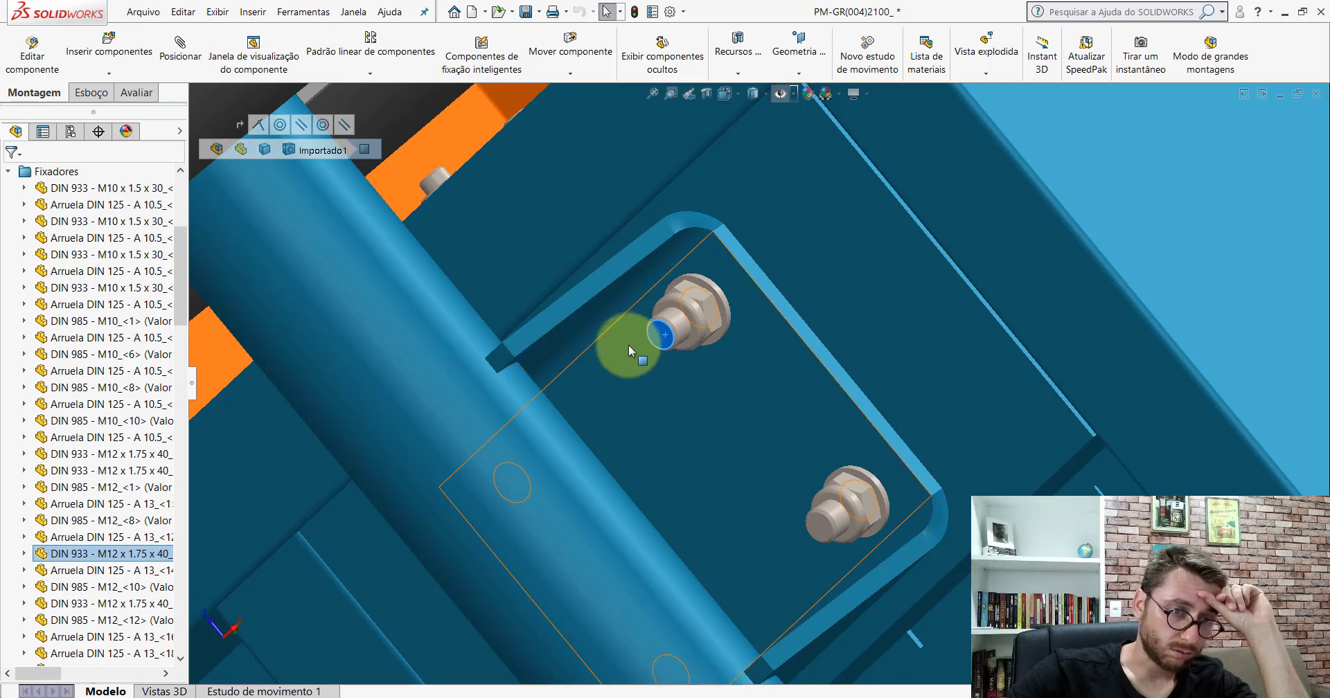
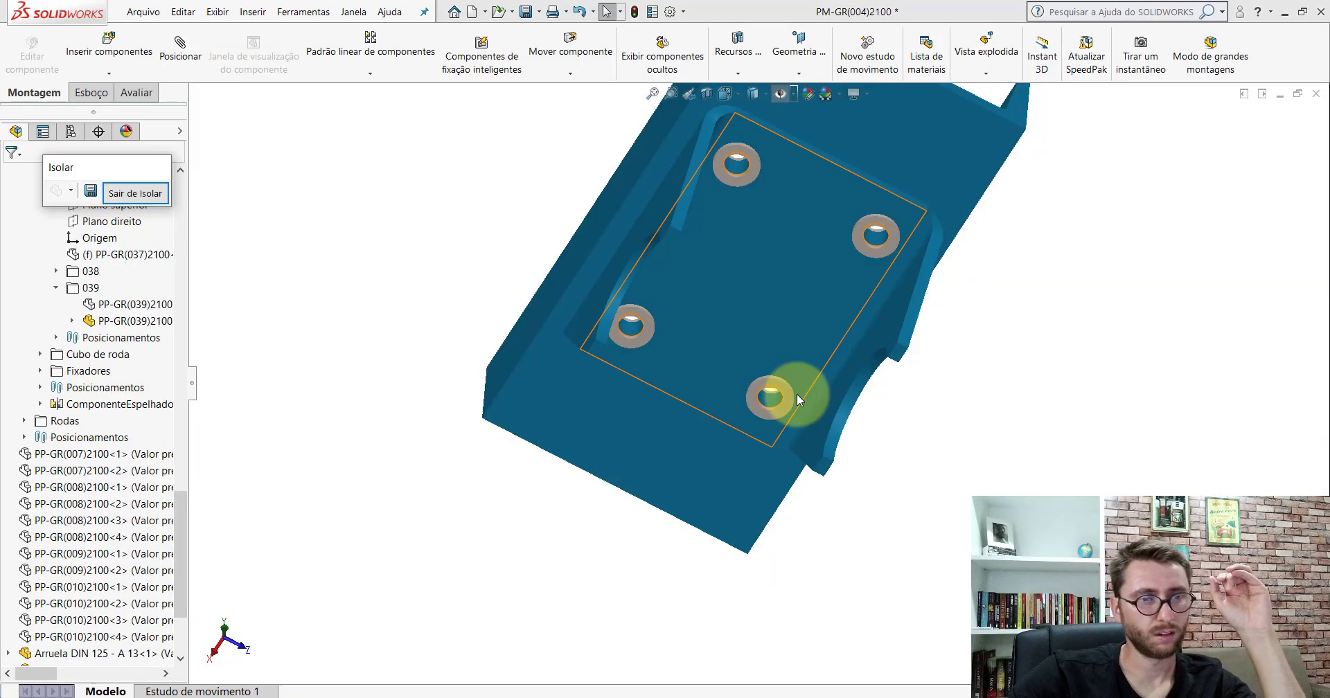
- Switch the bracket to the isometric view and start inserting a new component
left_click(738, 90)
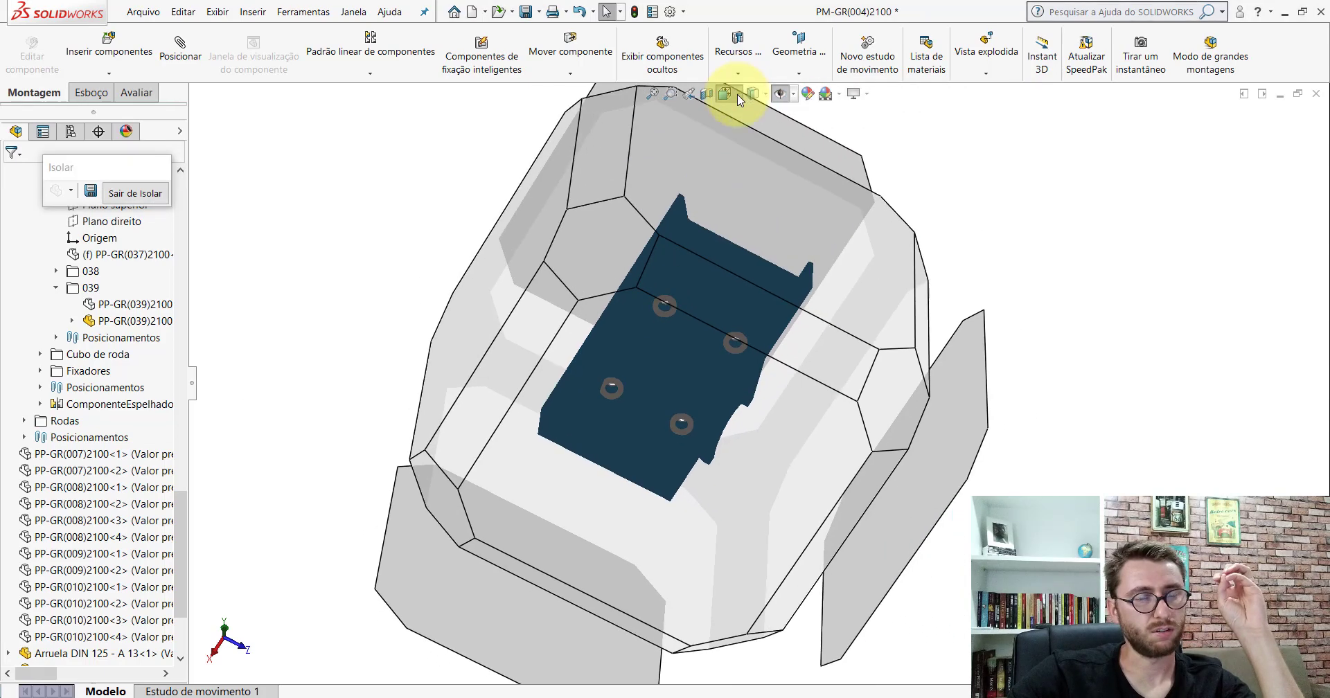
left_click(803, 131)
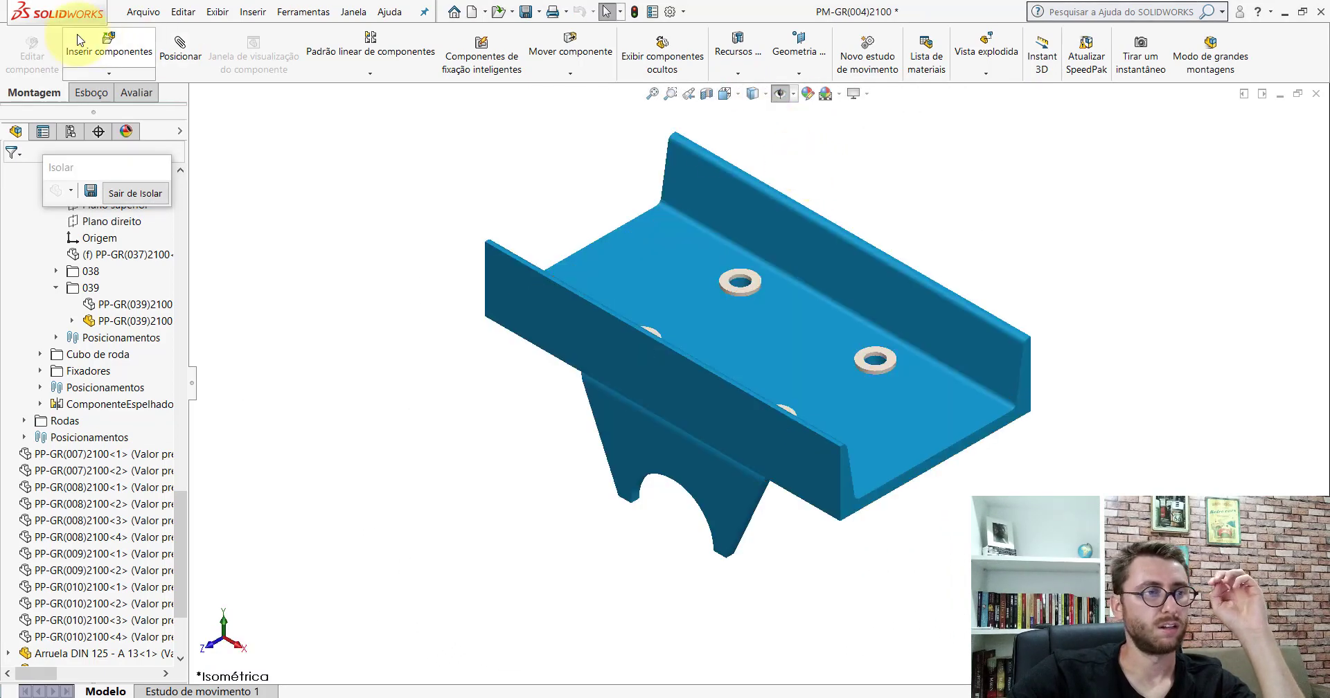
left_click(109, 42)
- Insert the DIN 933 - M12 x 1.75 x 40 hex bolt above the bracket channel
left_click(64, 474)
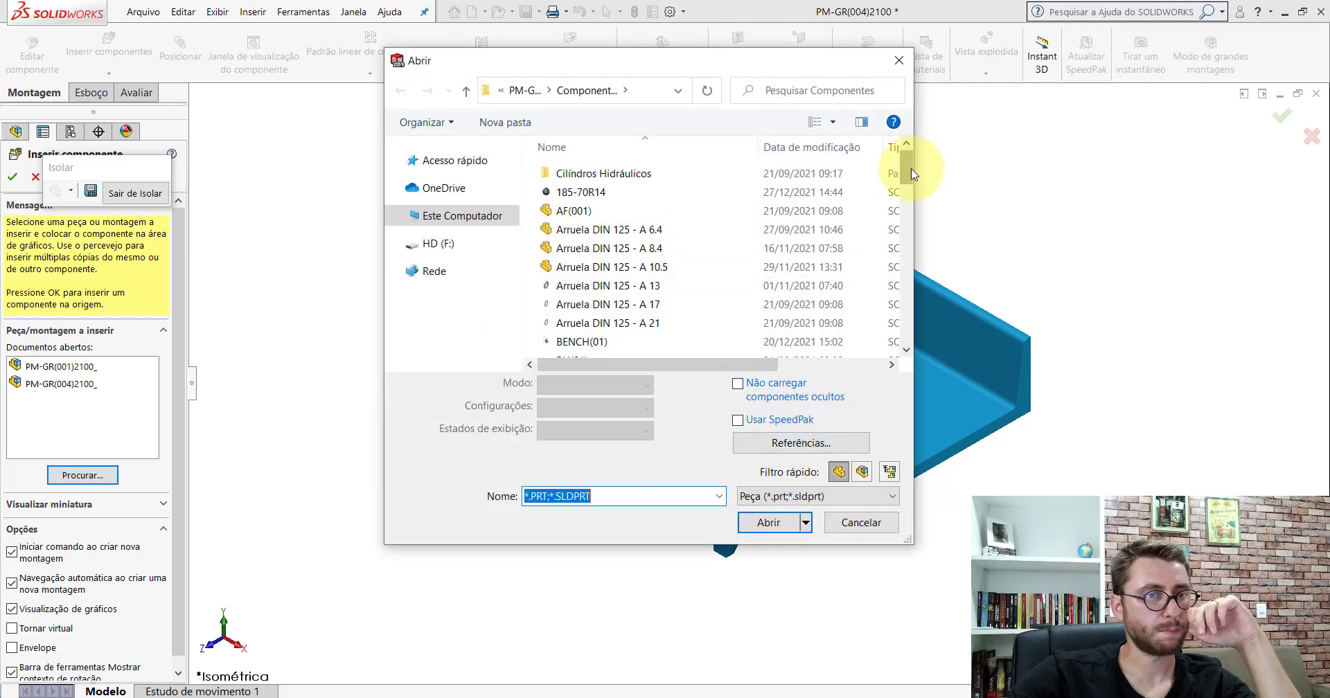
left_click_drag(912, 168, 919, 268)
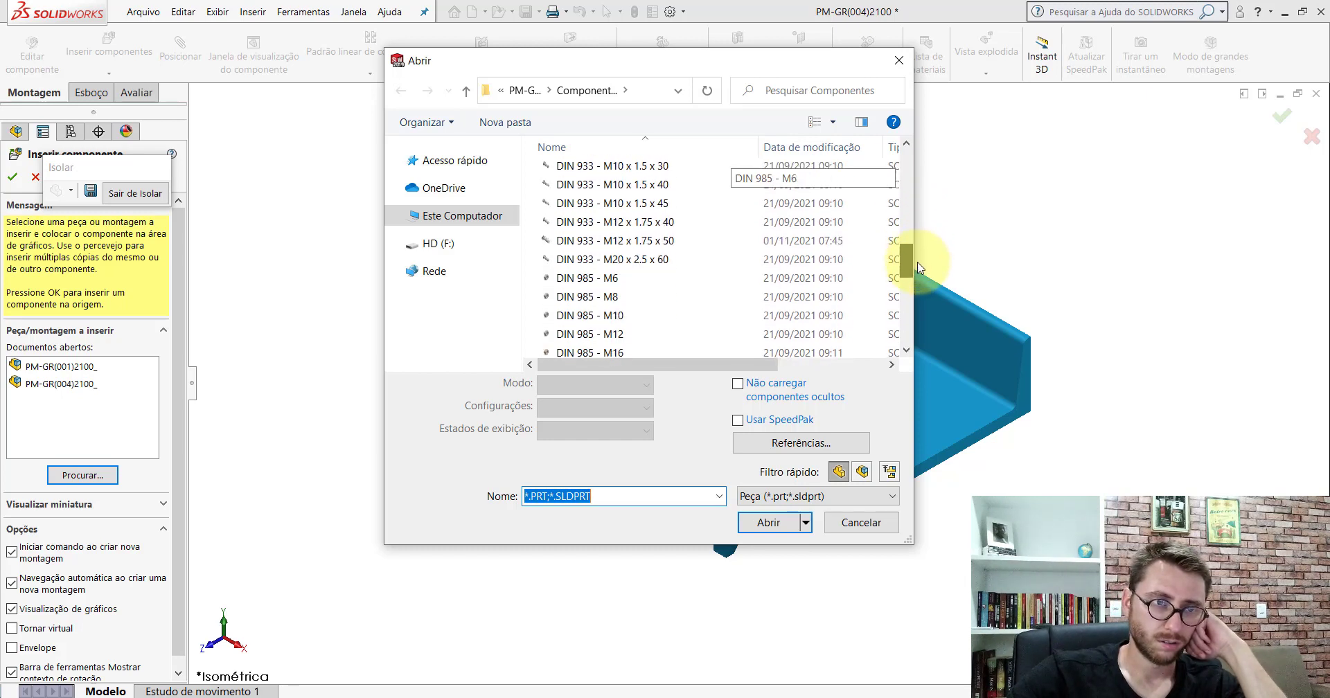
double_click(626, 223)
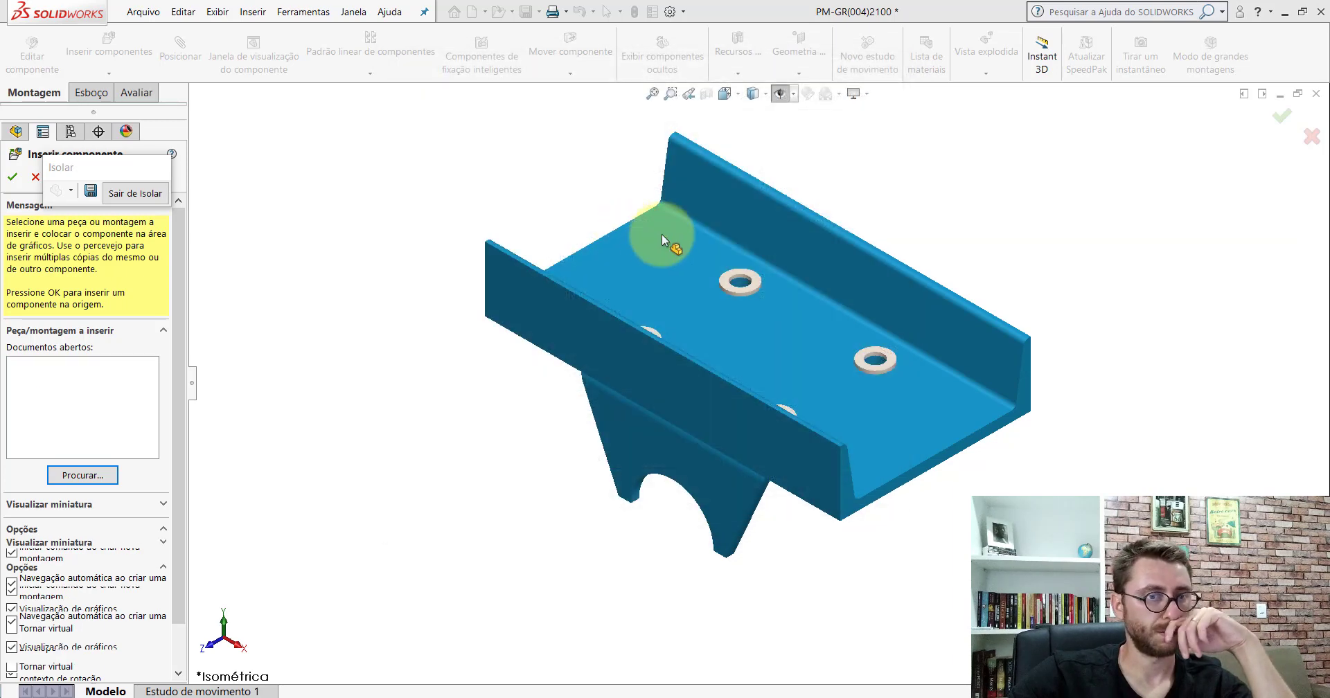
scroll(701, 261, "down", 3)
scroll(504, 199, "down", 3)
left_click(501, 193)
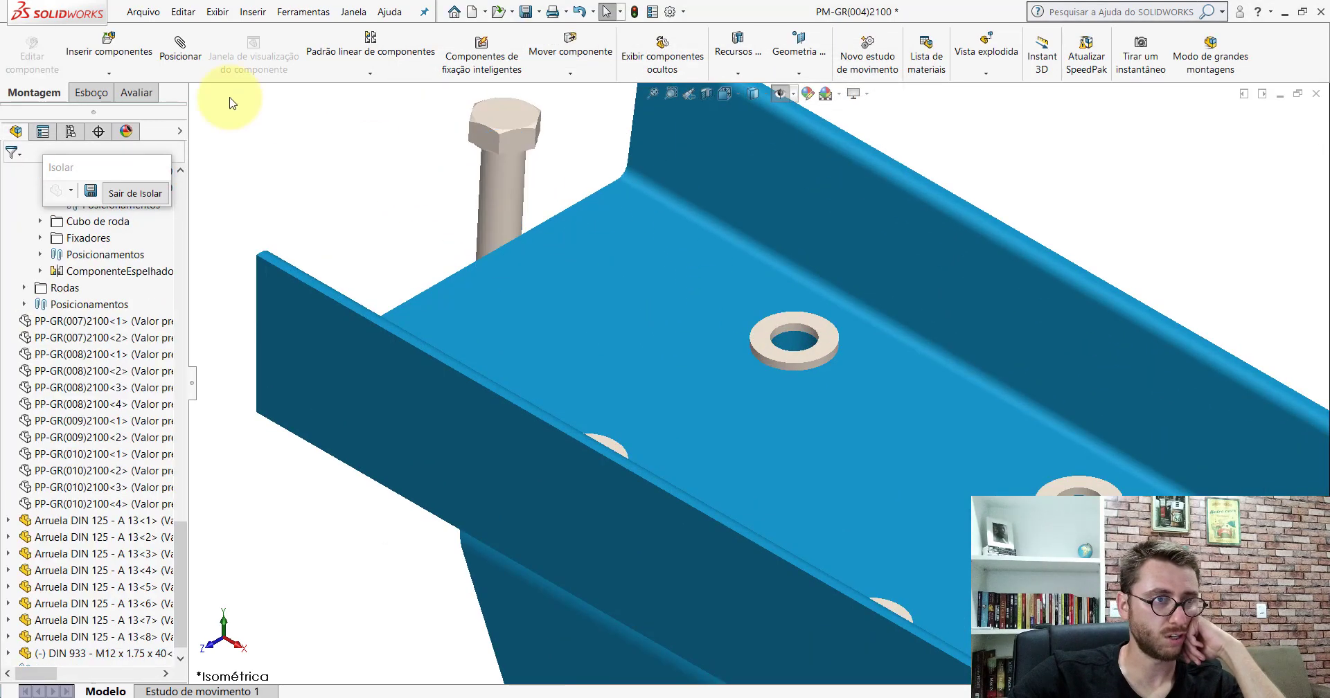
- Mate the bolt shank concentric with a washer hole
left_click(508, 187)
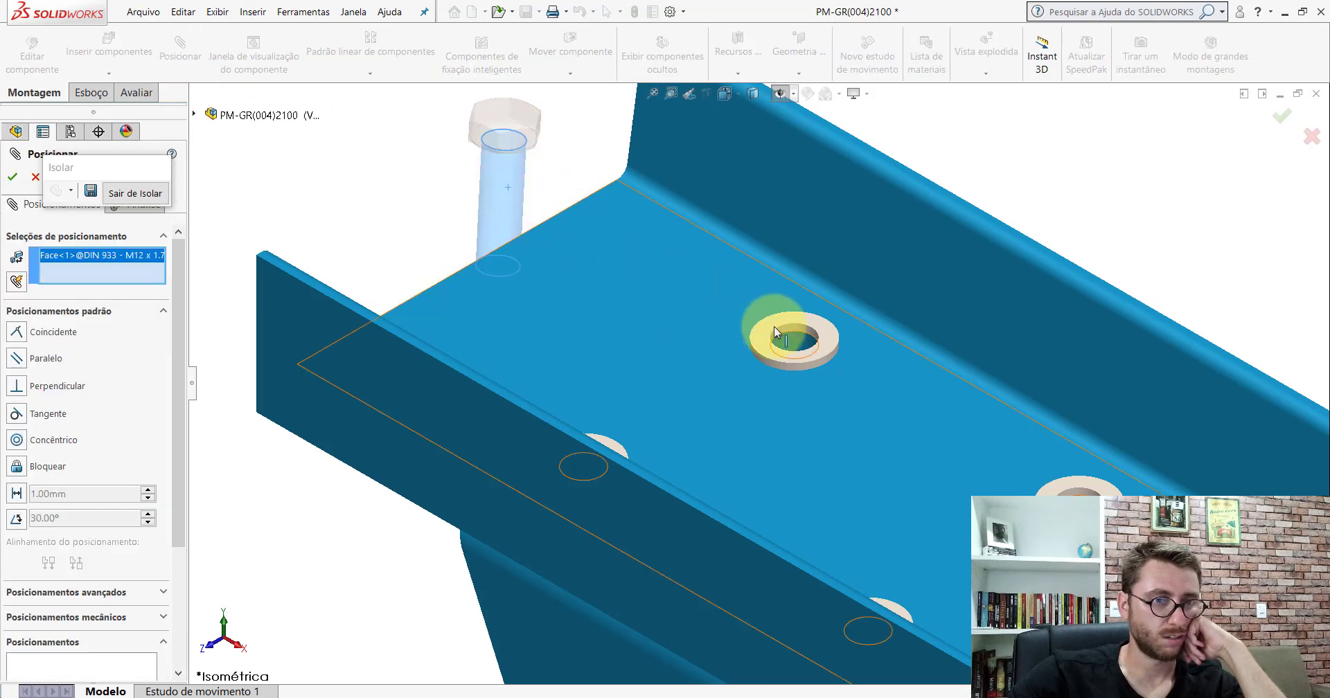
scroll(783, 327, "down", 5)
left_click(738, 355)
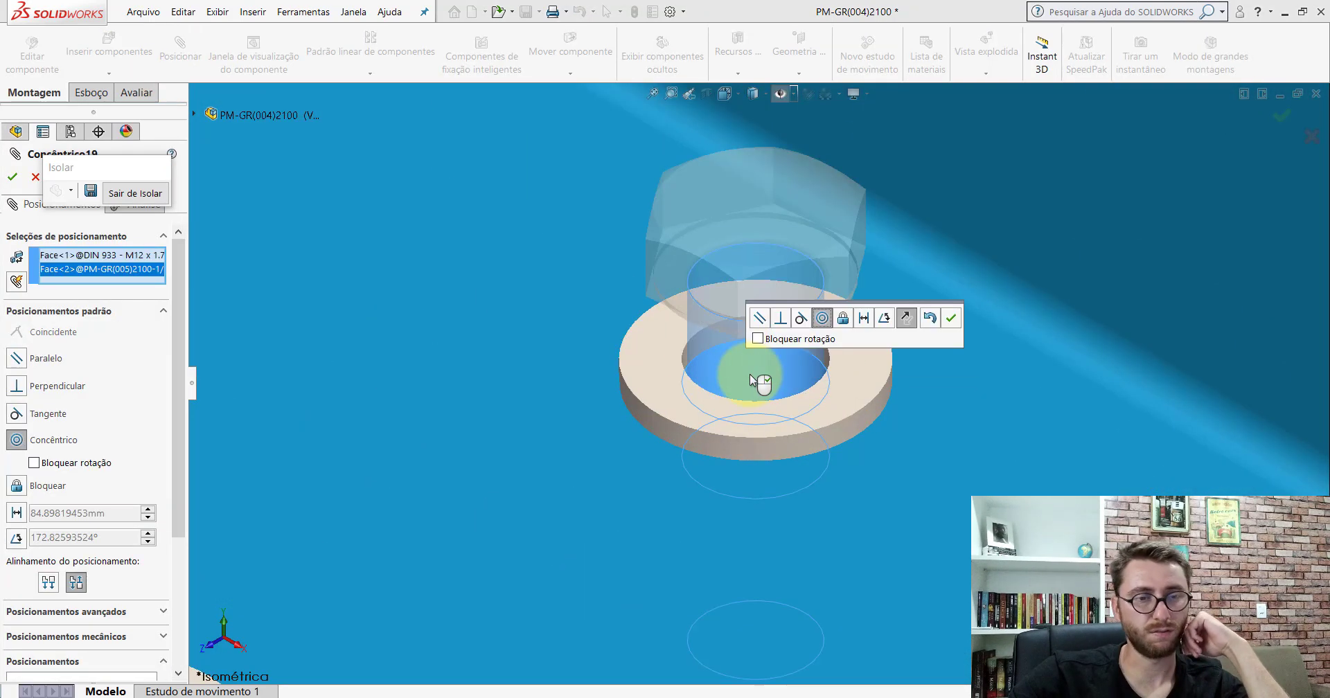
left_click(951, 326)
- Make the underside of the bolt head coincident with the washer's top face
scroll(837, 401, "up", 5)
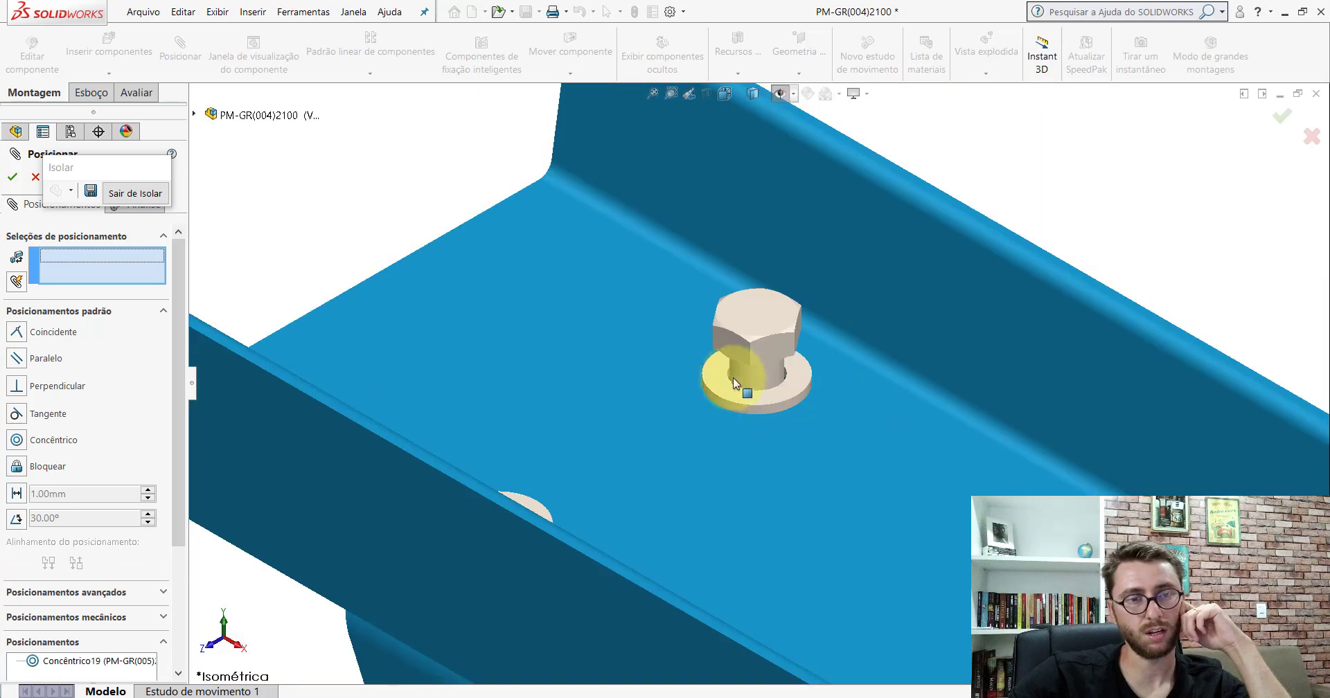
left_click(716, 372)
mouse_move(772, 332)
middle_mouse_down()
mouse_move(881, 279)
mouse_move(890, 318)
middle_mouse_up()
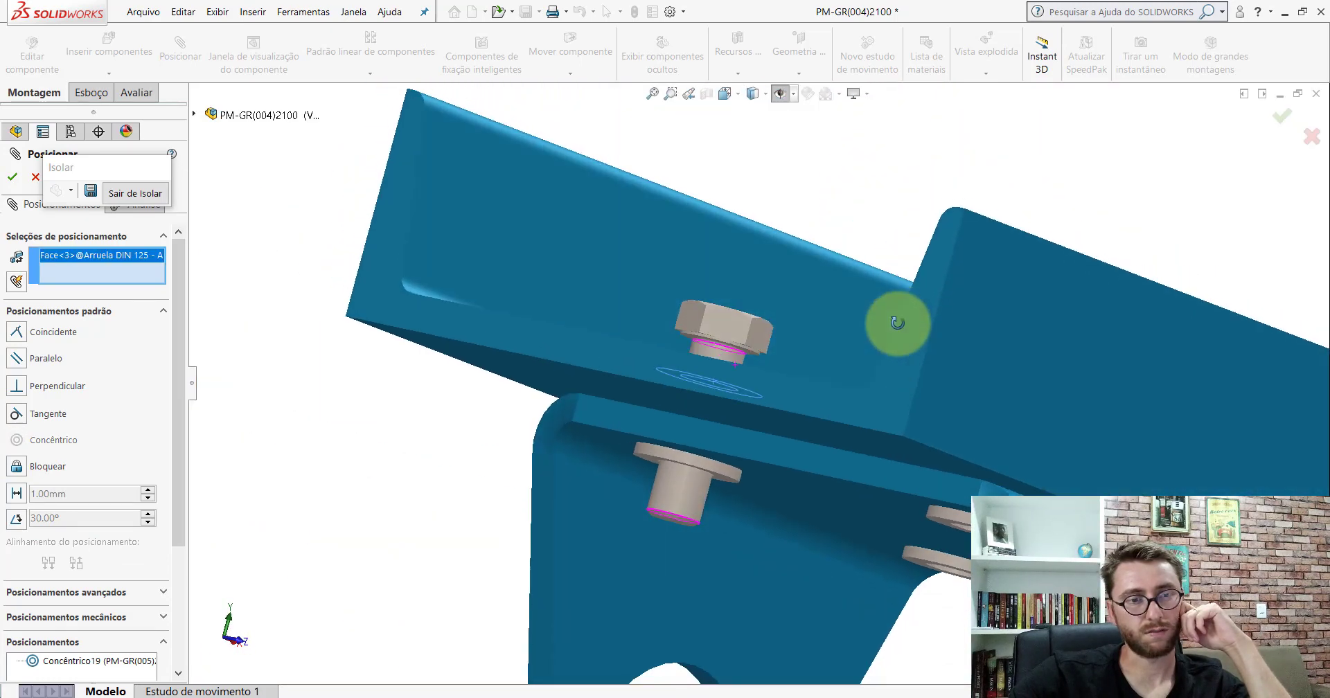
scroll(725, 356, "down", 5)
left_click(638, 314)
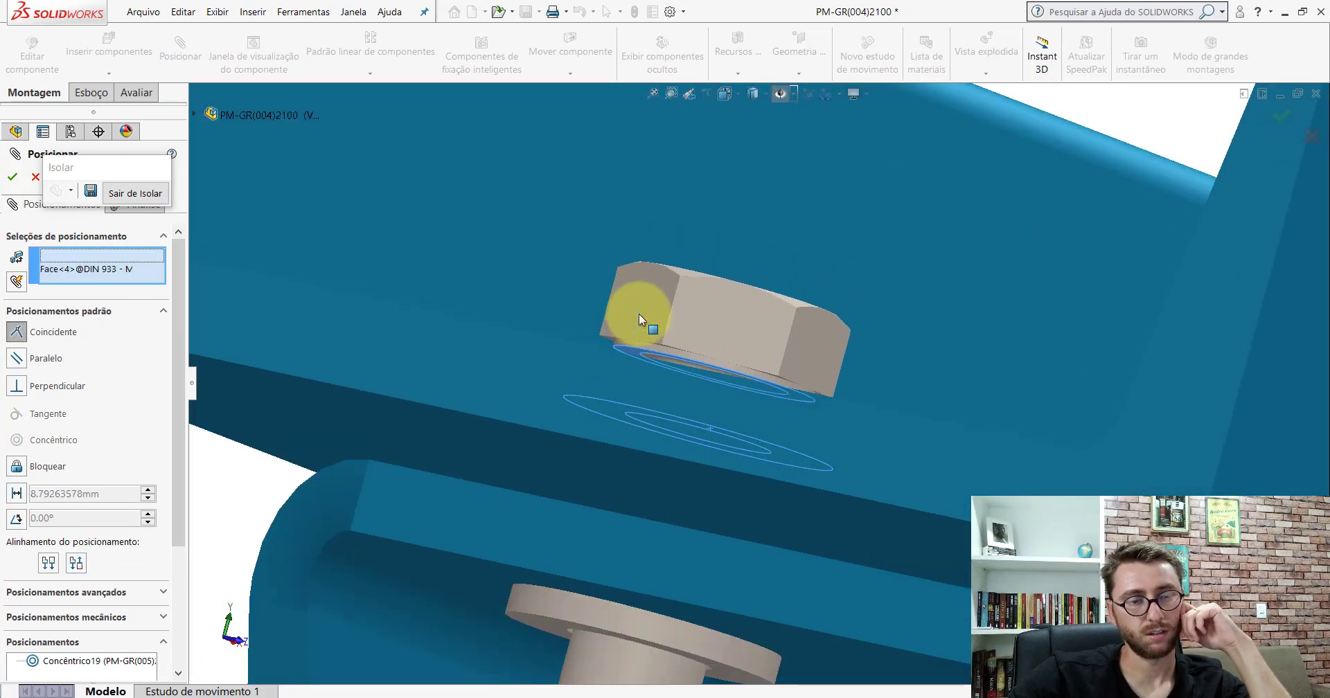
left_click(624, 288)
- Make a bolt head flat parallel to the beam's side wall and finish mating
scroll(752, 367, "up", 5)
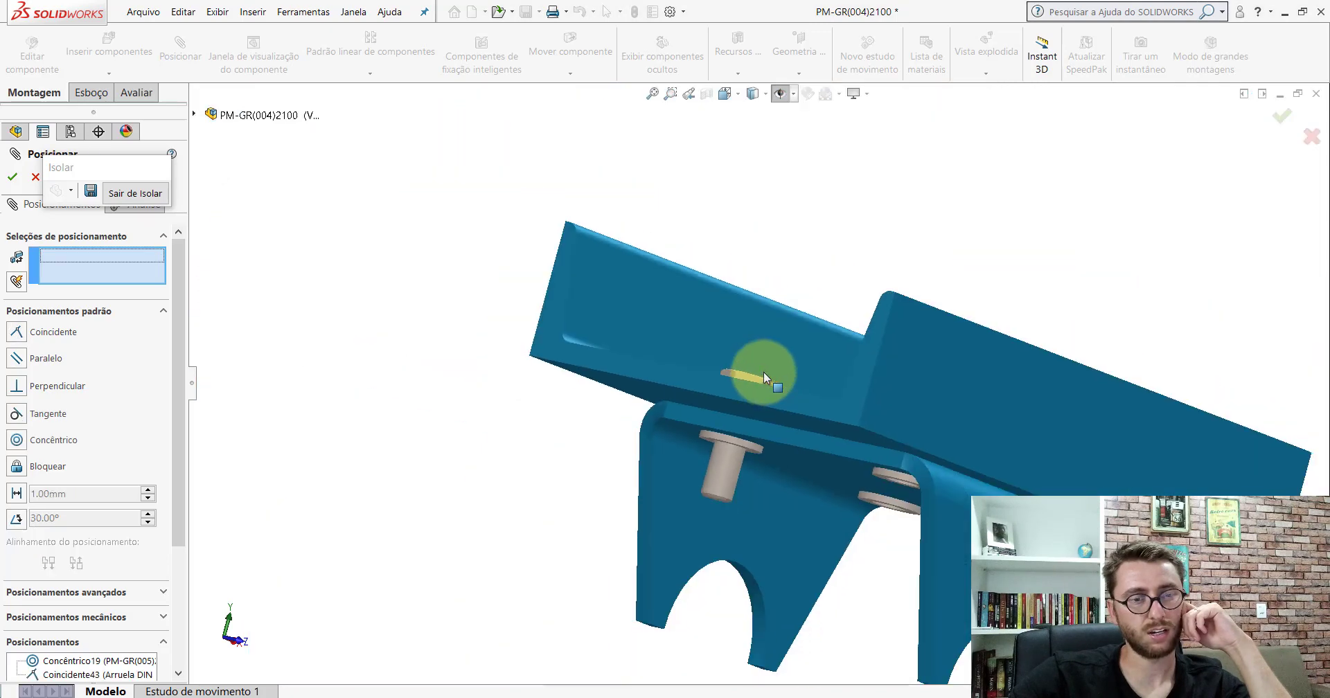
middle_click_drag(764, 372, 742, 497)
scroll(742, 496, "down", 5)
left_click(657, 437)
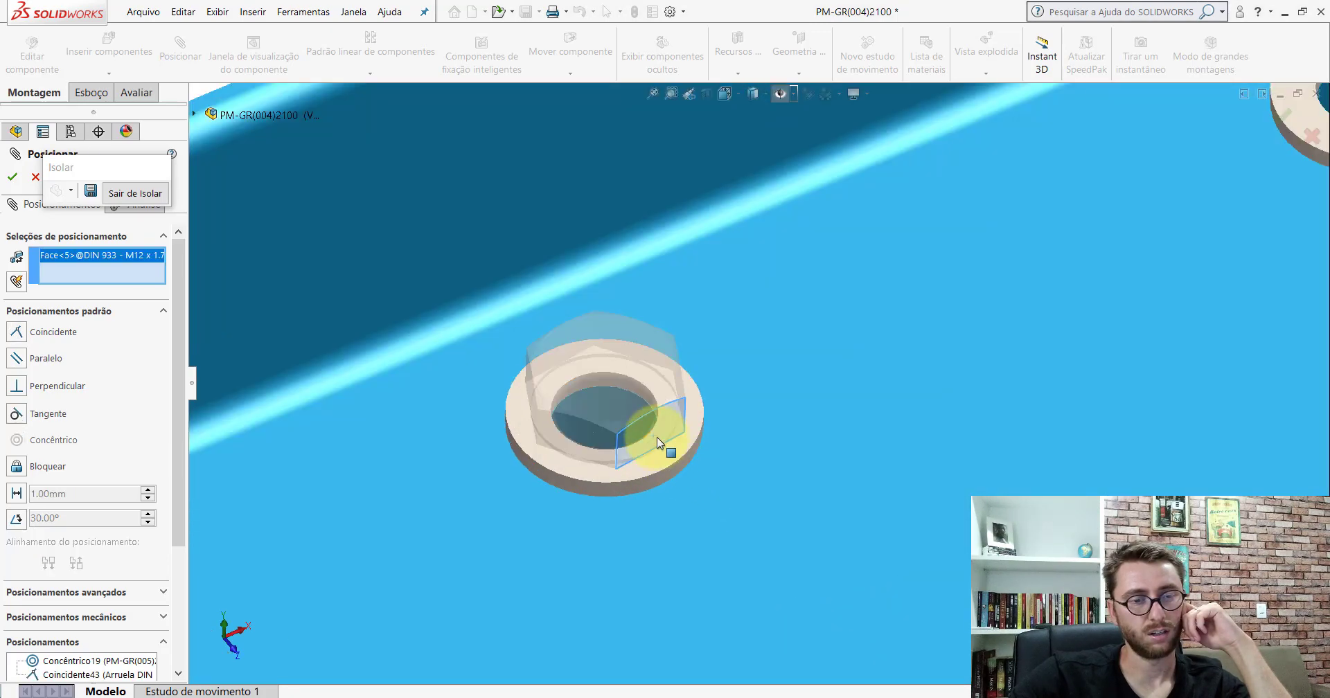
scroll(657, 437, "up", 5)
scroll(877, 456, "down", 5)
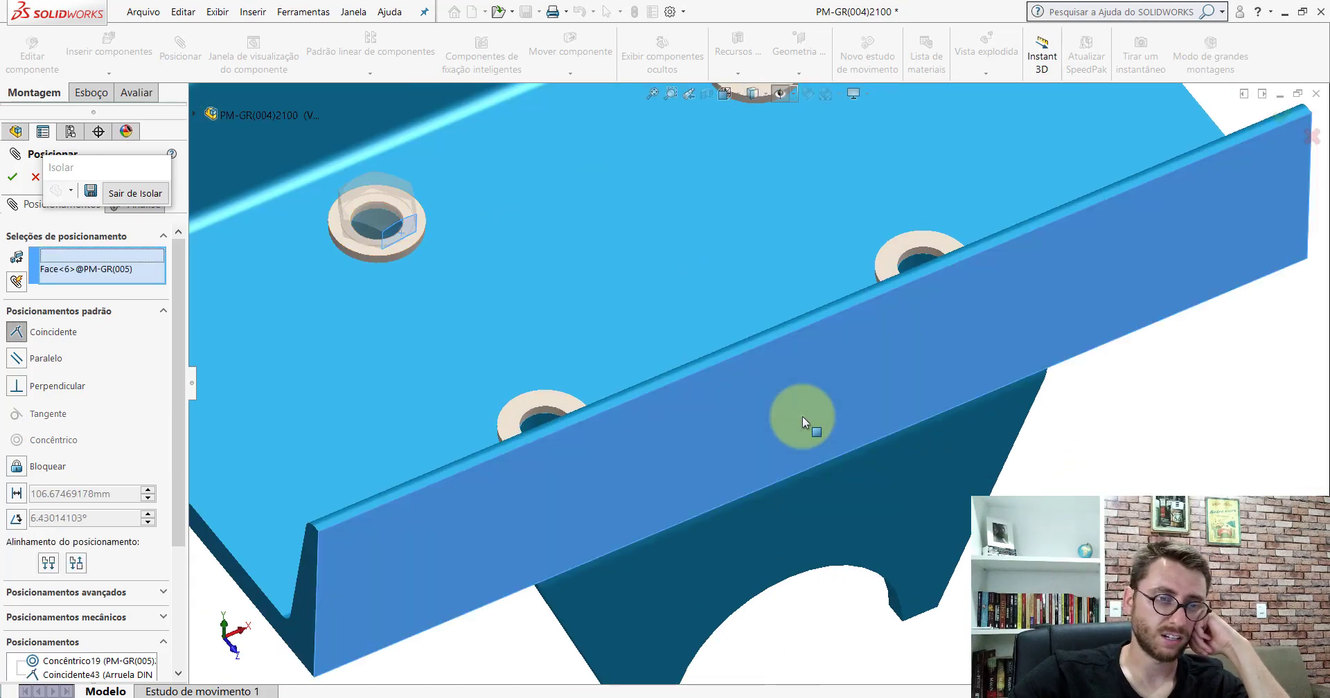
left_click(802, 416)
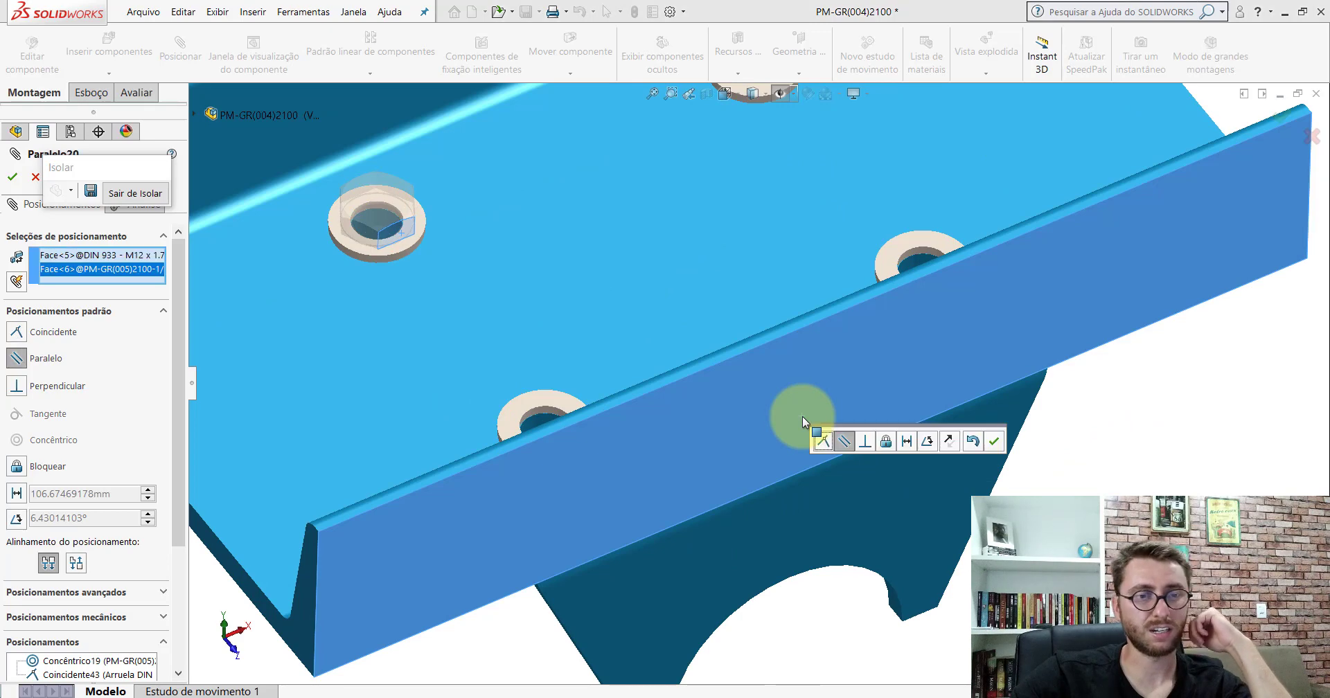
left_click(993, 441)
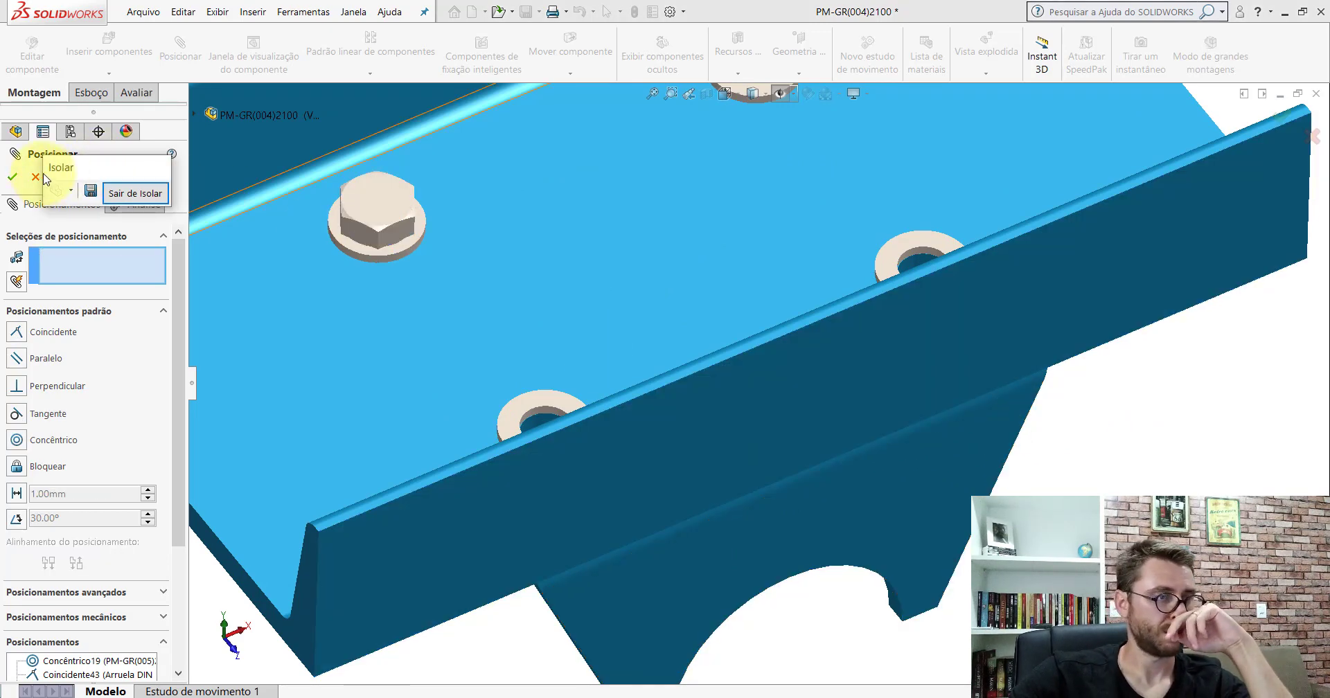
left_click(35, 177)
scroll(725, 334, "up", 5)
- Copy the bolt with its mates onto the next washer hole, aligned with the beam side
scroll(728, 335, "up", 2)
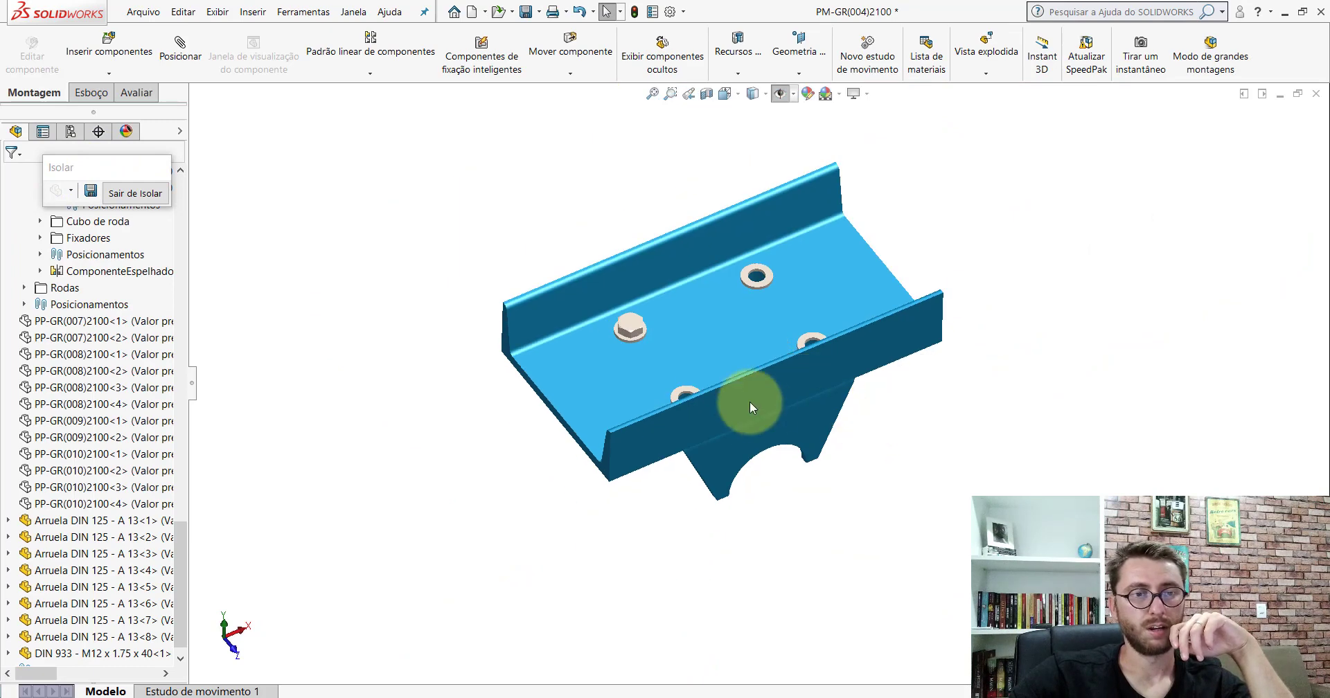
scroll(688, 363, "down", 5)
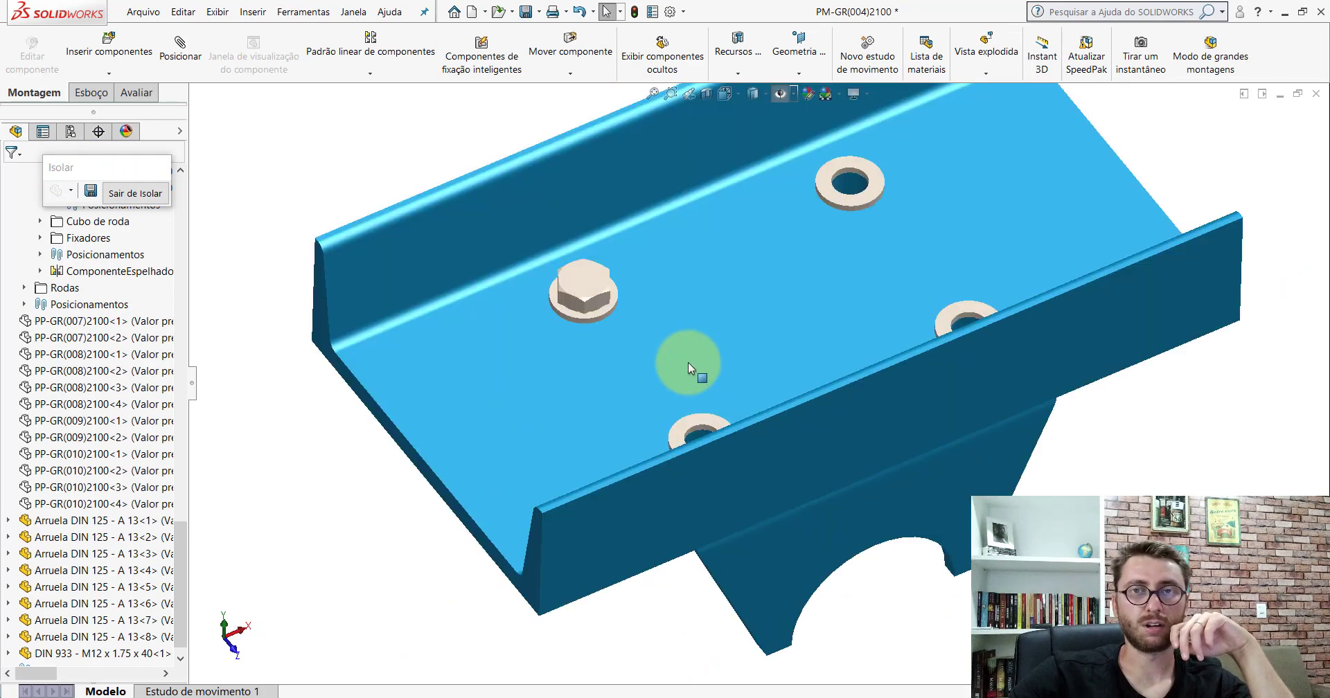
right_click(585, 276)
left_click(208, 298)
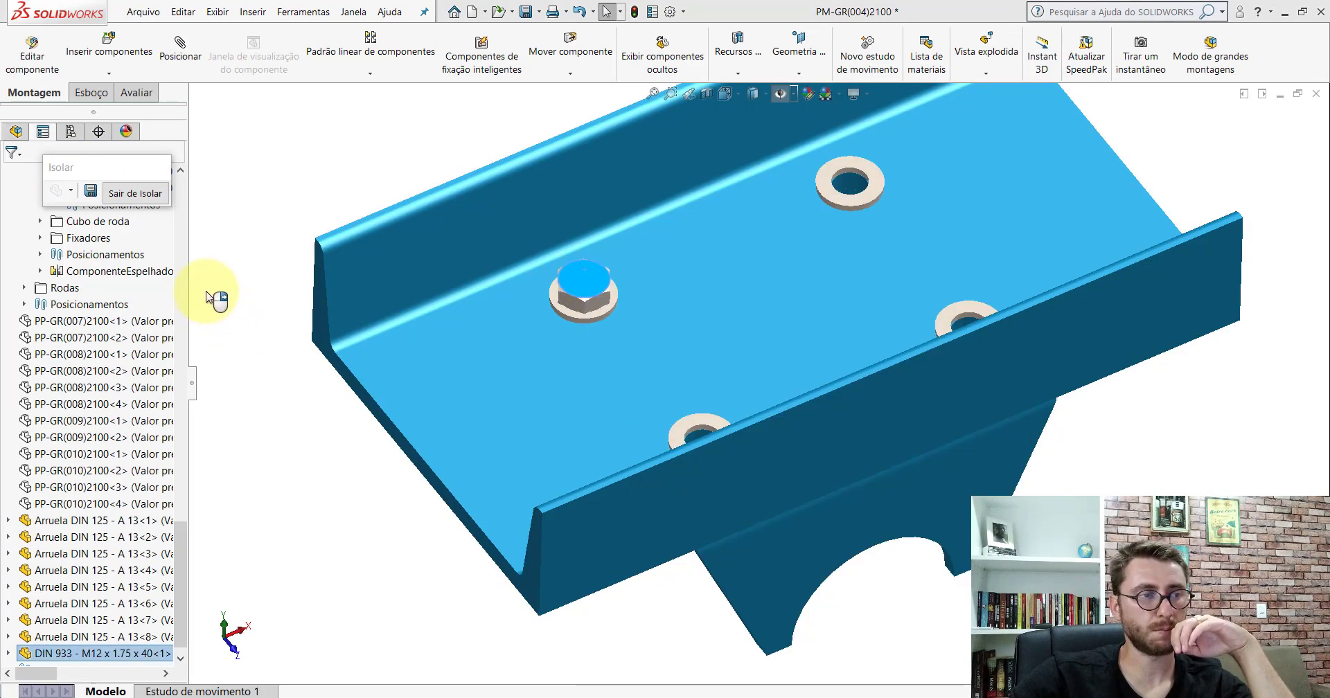
left_click(176, 177)
scroll(850, 169, "down", 3)
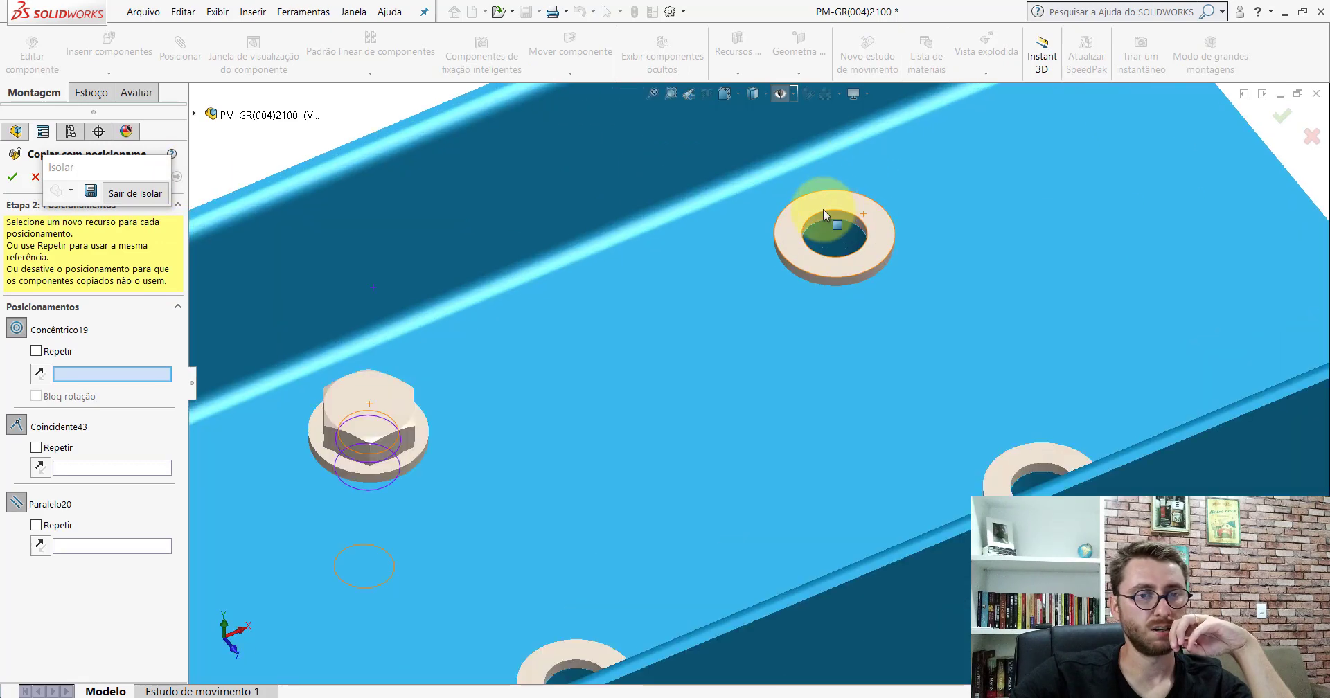
left_click(874, 232)
left_click(874, 232)
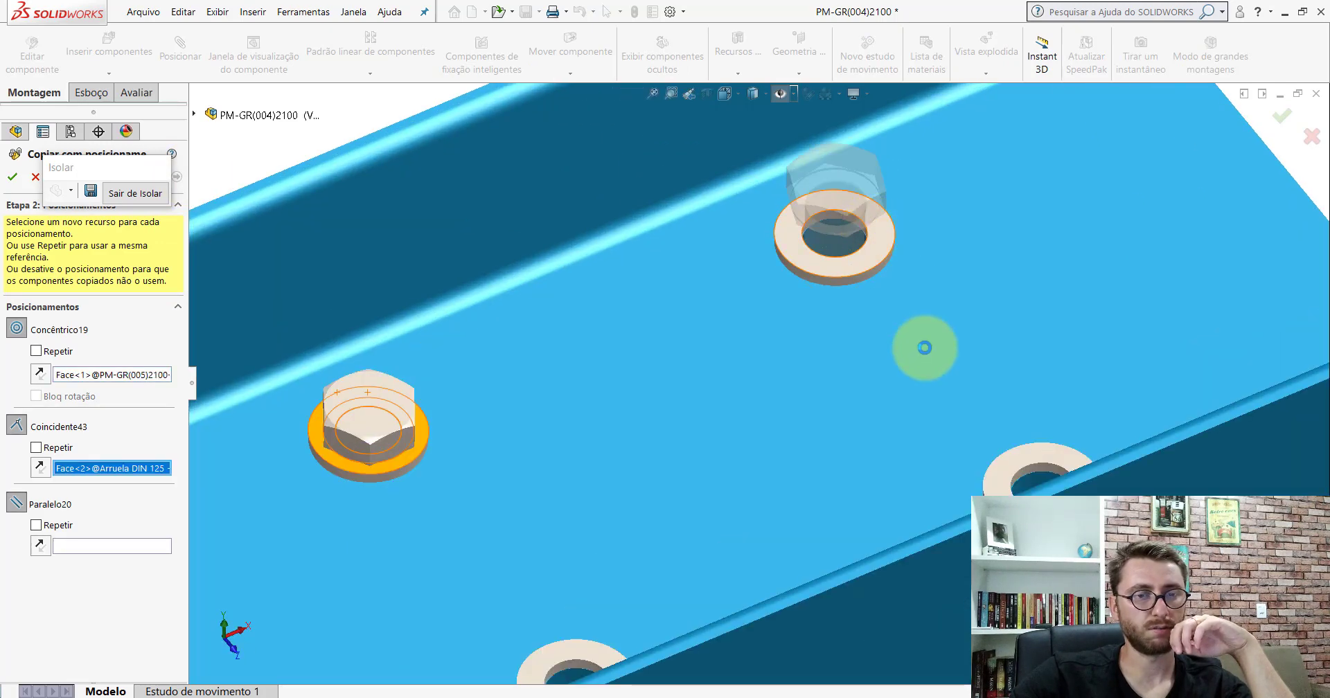
middle_click_drag(926, 345, 1120, 414)
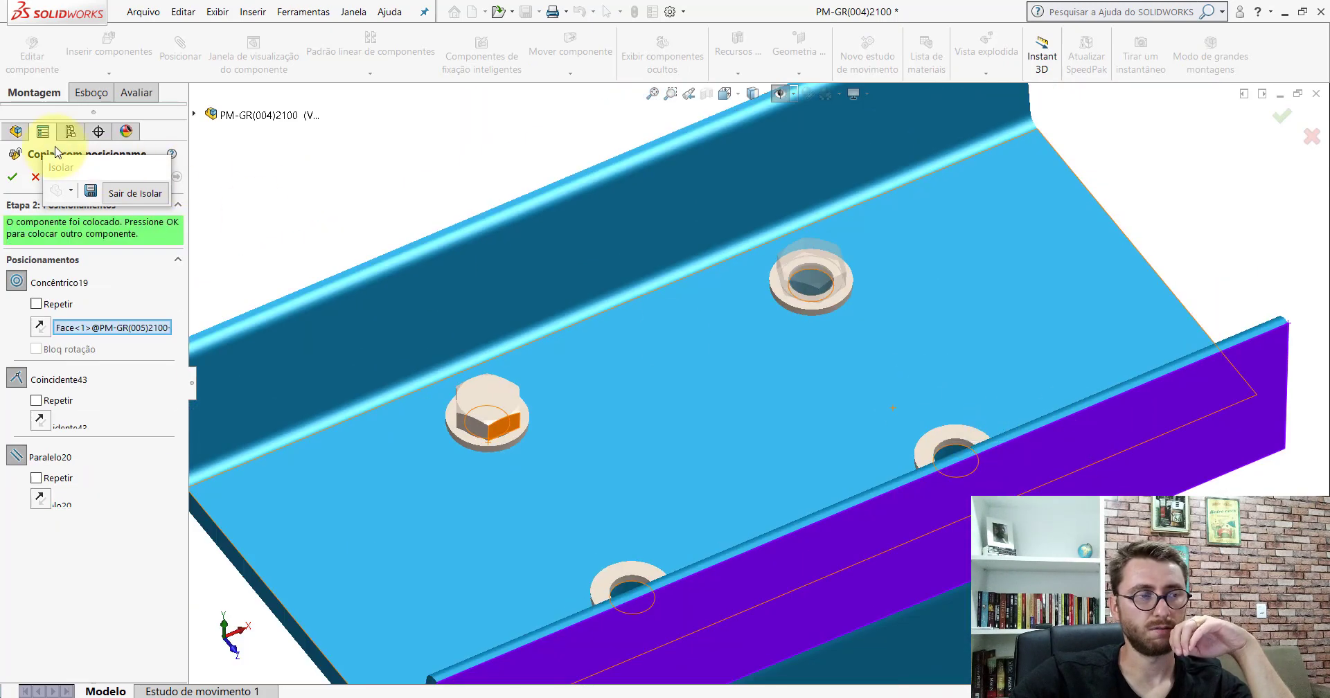
left_click(12, 177)
- Place another bolt copy in a plate hole, seated on its washer and aligned to the plate side
mouse_move(741, 551)
middle_mouse_down()
mouse_move(679, 502)
mouse_move(684, 550)
middle_mouse_up()
scroll(640, 562, "down", 5)
left_click(605, 528)
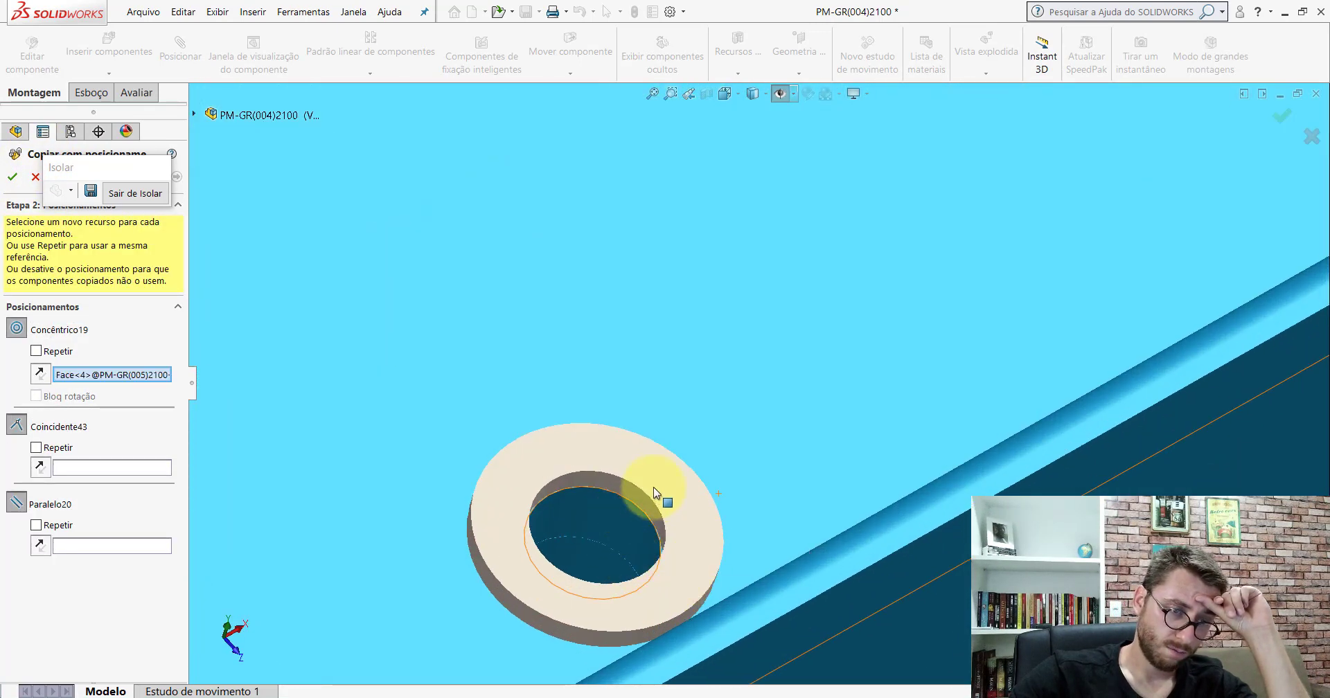
left_click(654, 485)
middle_click_drag(712, 529, 721, 528)
scroll(722, 532, "up", 5)
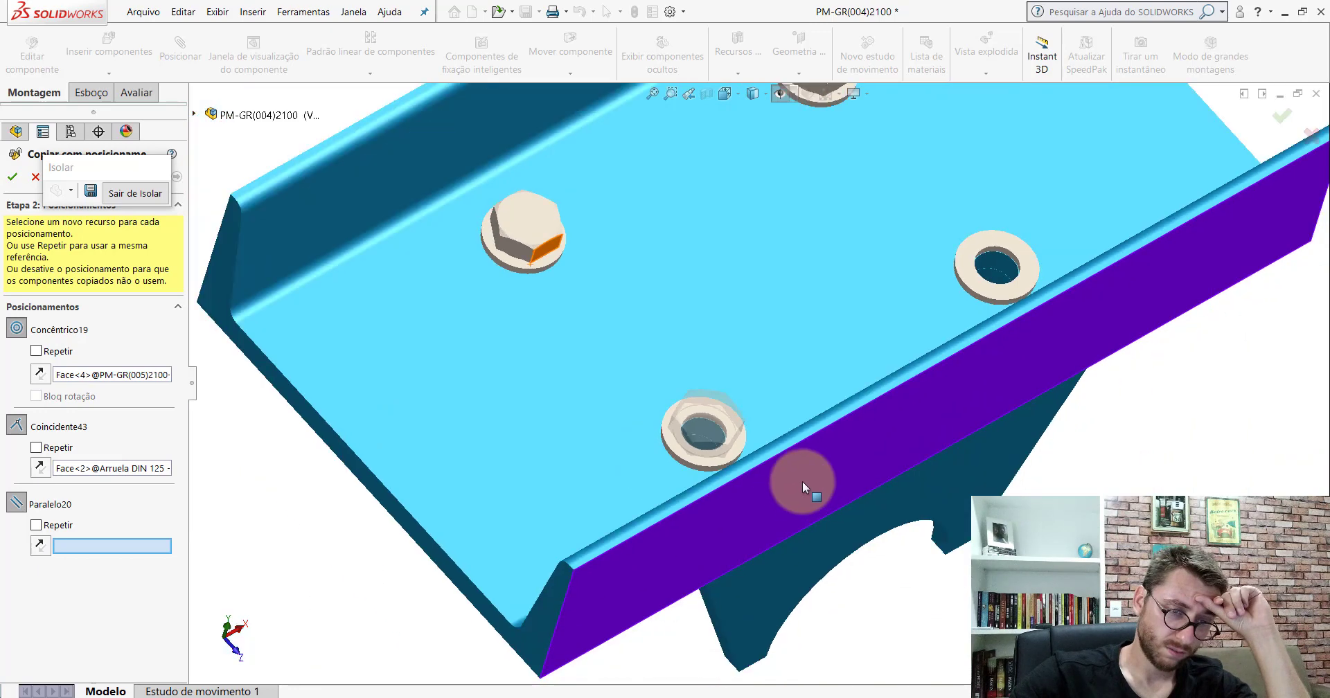
left_click(802, 480)
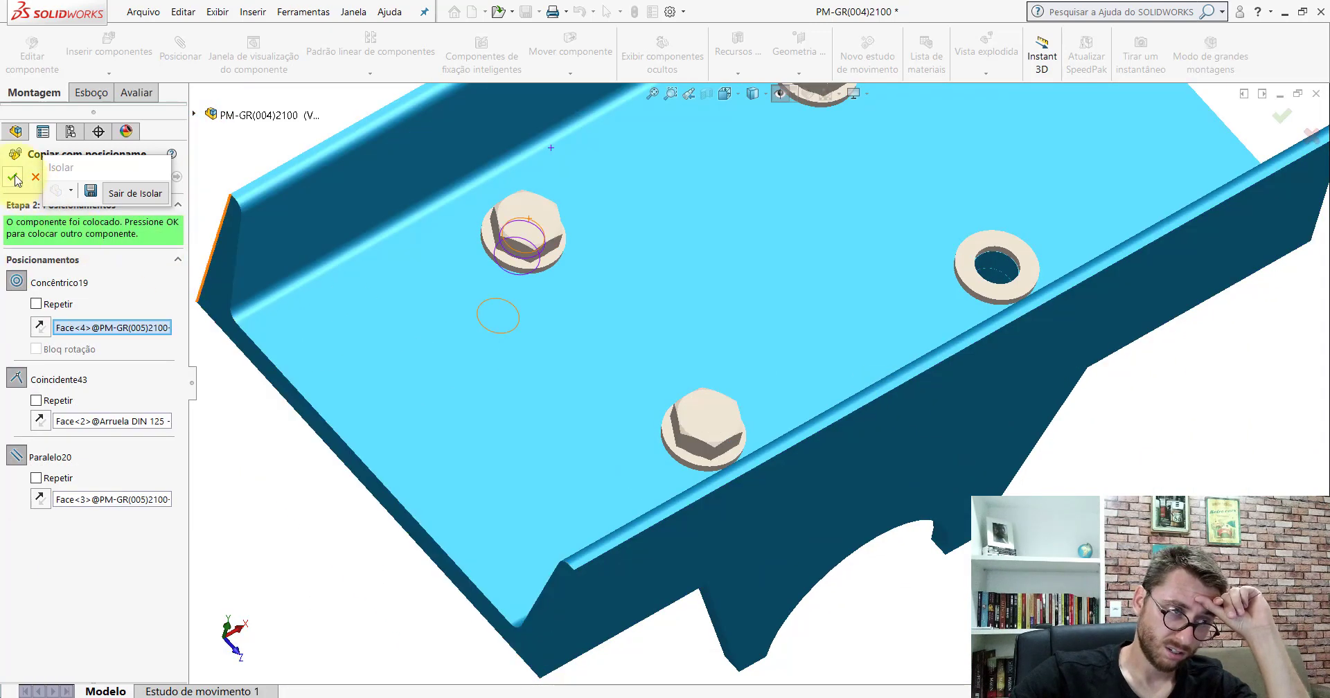
left_click(13, 176)
- Place the last bolt copy in the right-hand hole and turn the bracket to its underside
scroll(989, 268, "down", 2)
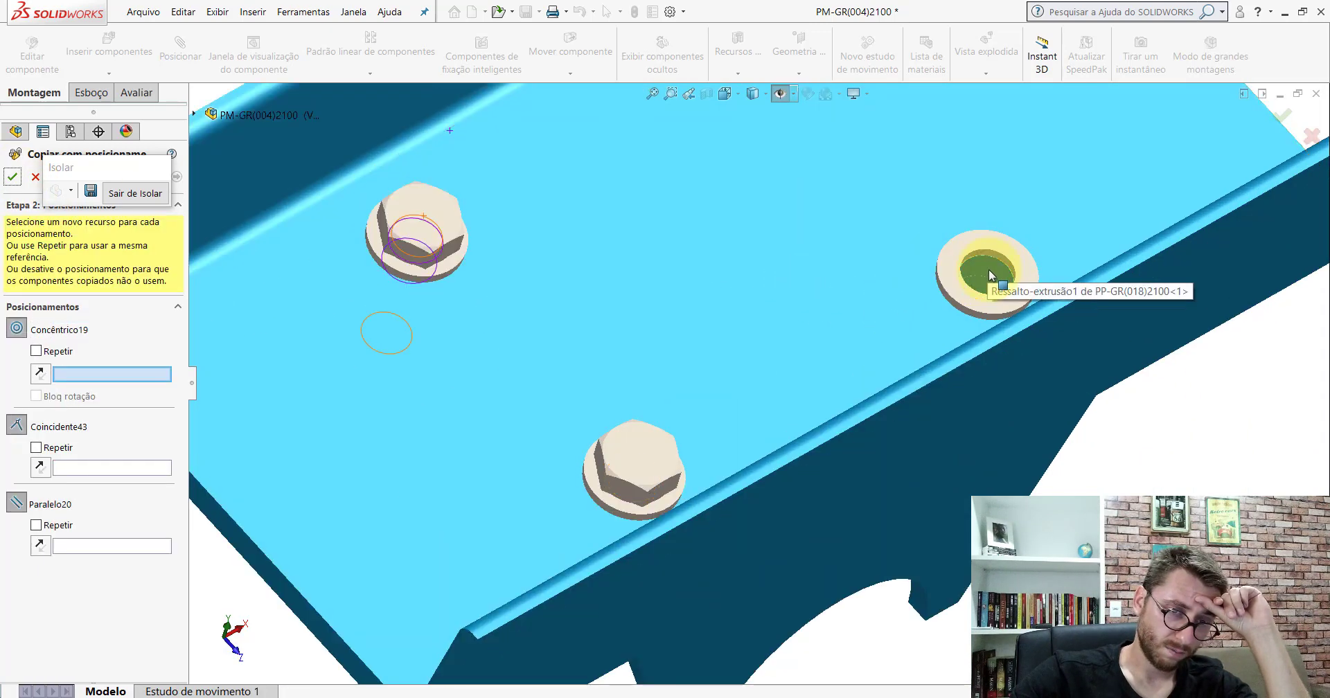
left_click(989, 268)
left_click(1012, 315)
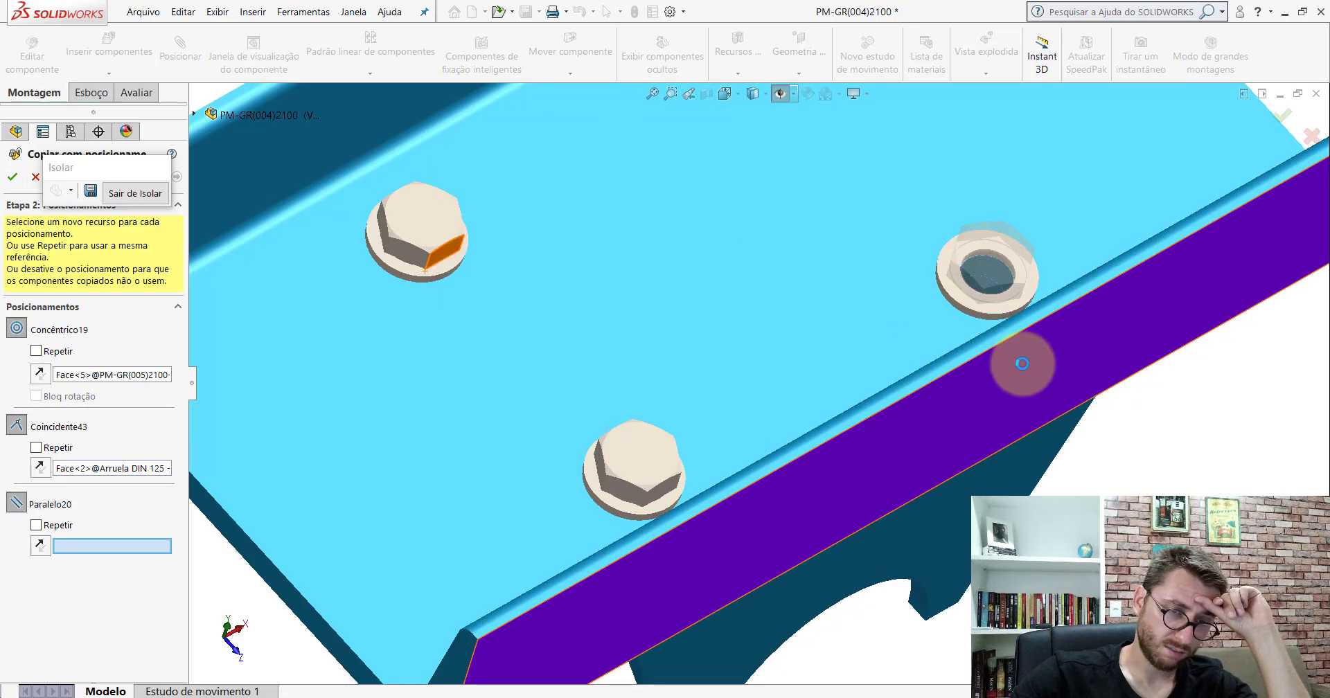
left_click(1018, 363)
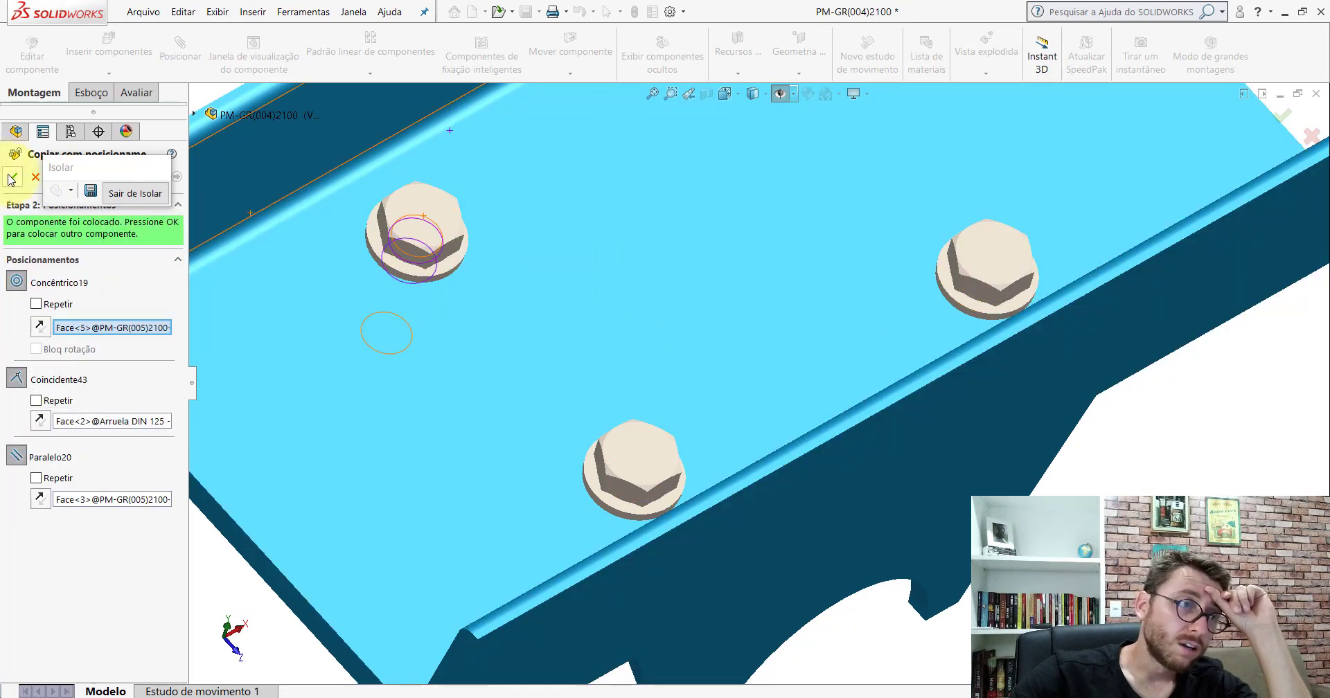
left_click(10, 179)
scroll(1013, 428, "up", 2)
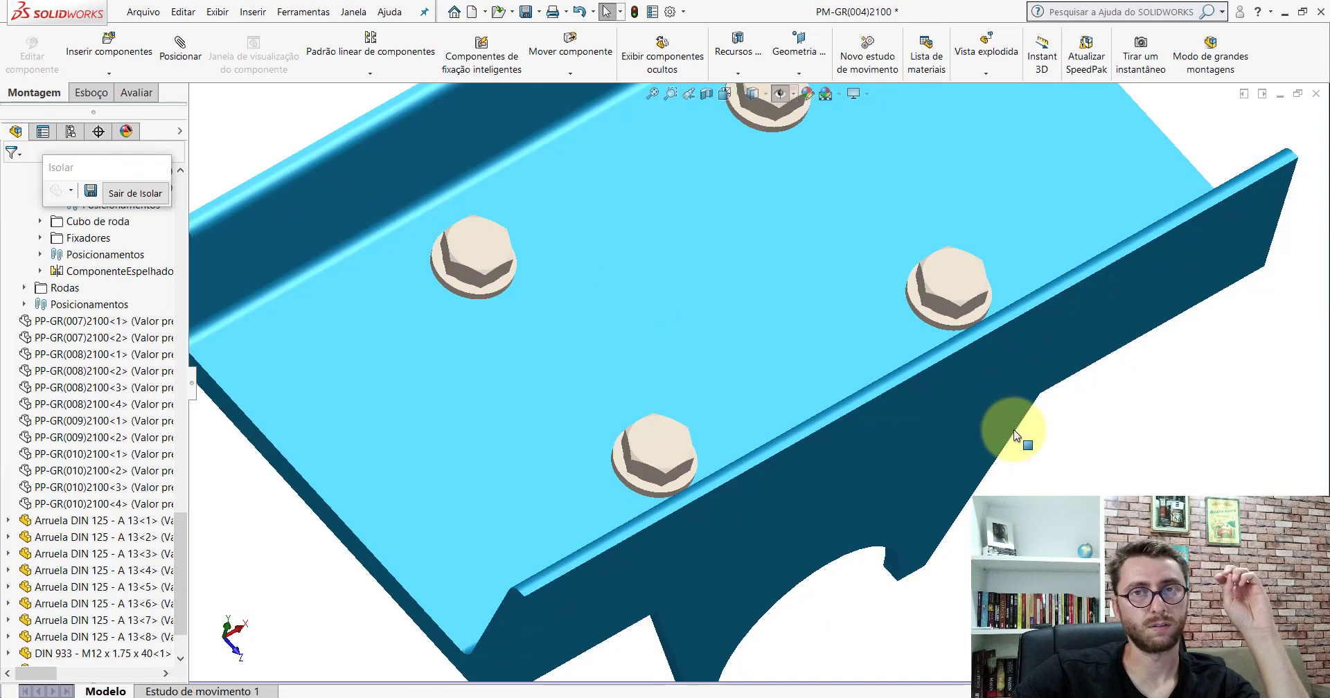
scroll(1015, 435, "up", 5)
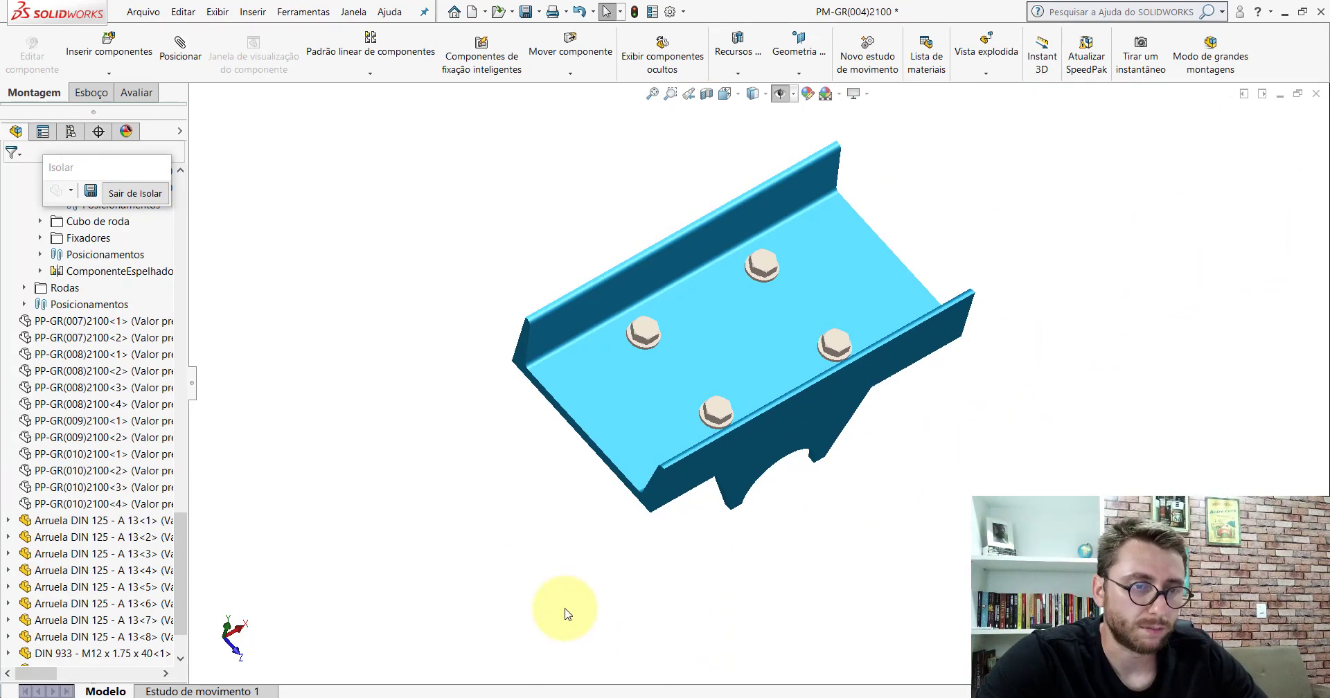
middle_click_drag(671, 440, 692, 196)
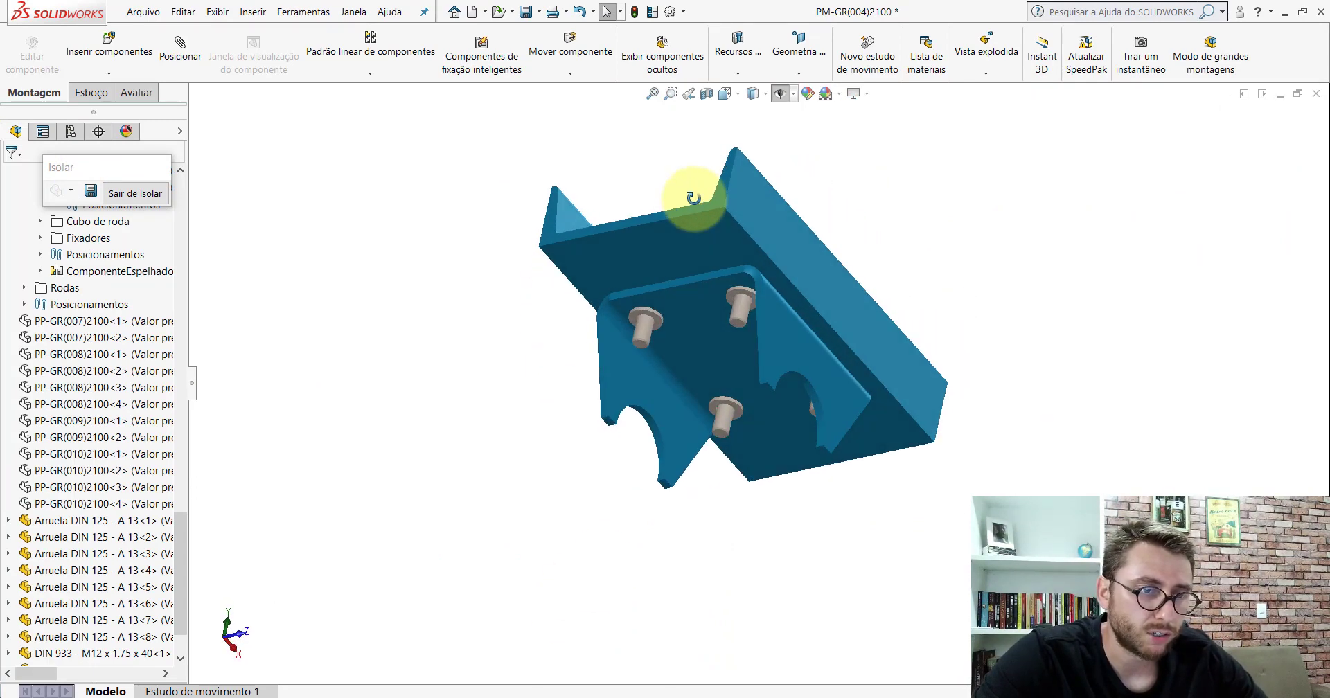
left_click(124, 38)
- Insert the DIN 985 - M12 lock nut from the part files beside the bracket underside
left_click(82, 475)
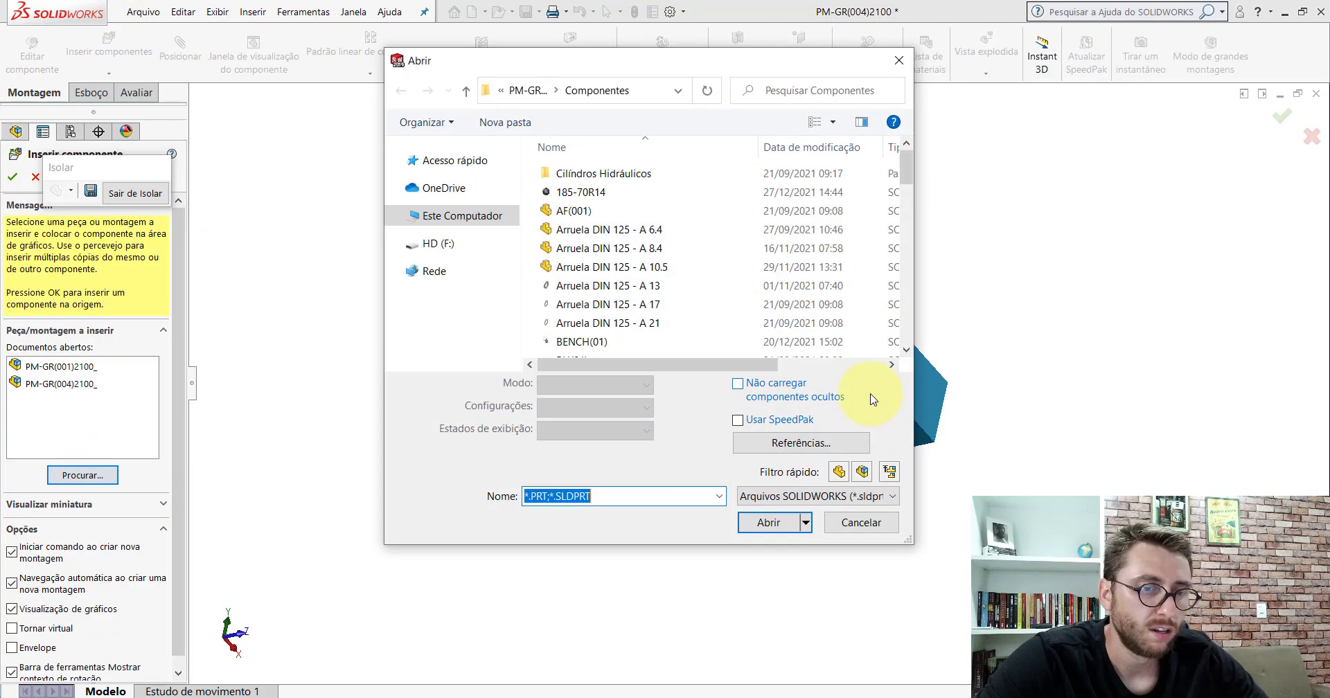
left_click(838, 472)
left_click_drag(905, 163, 909, 292)
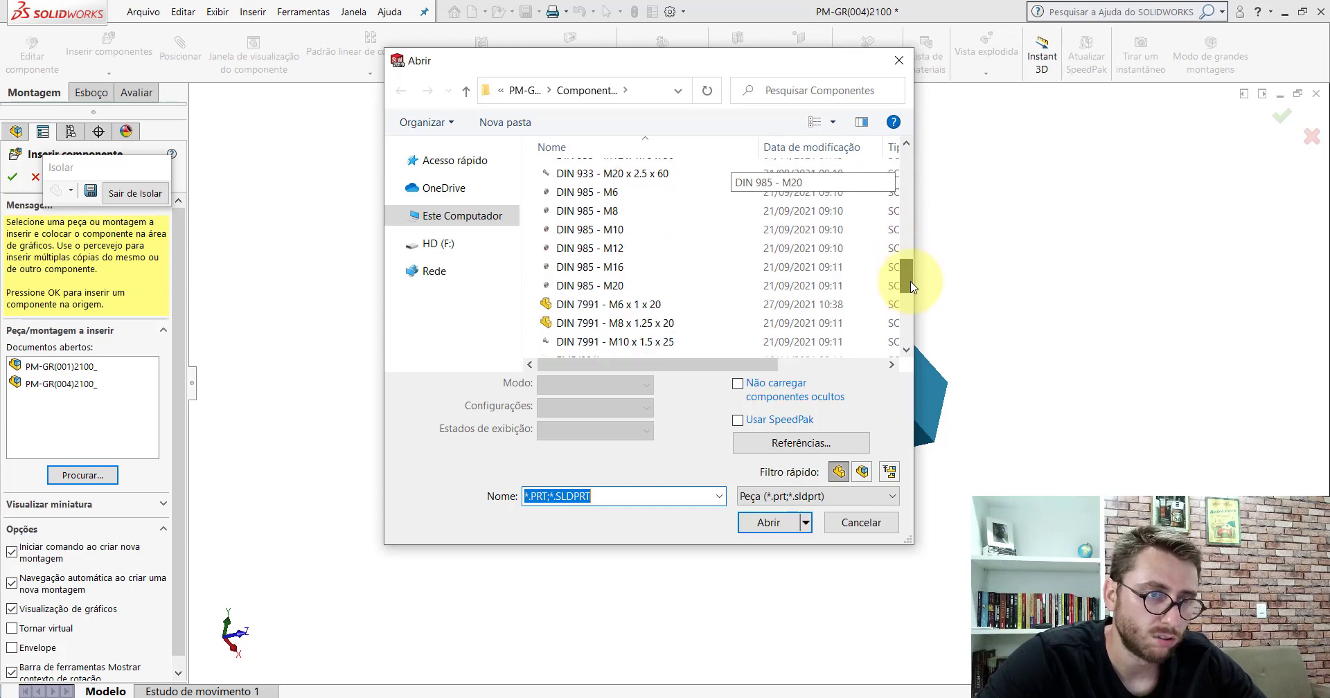
double_click(601, 250)
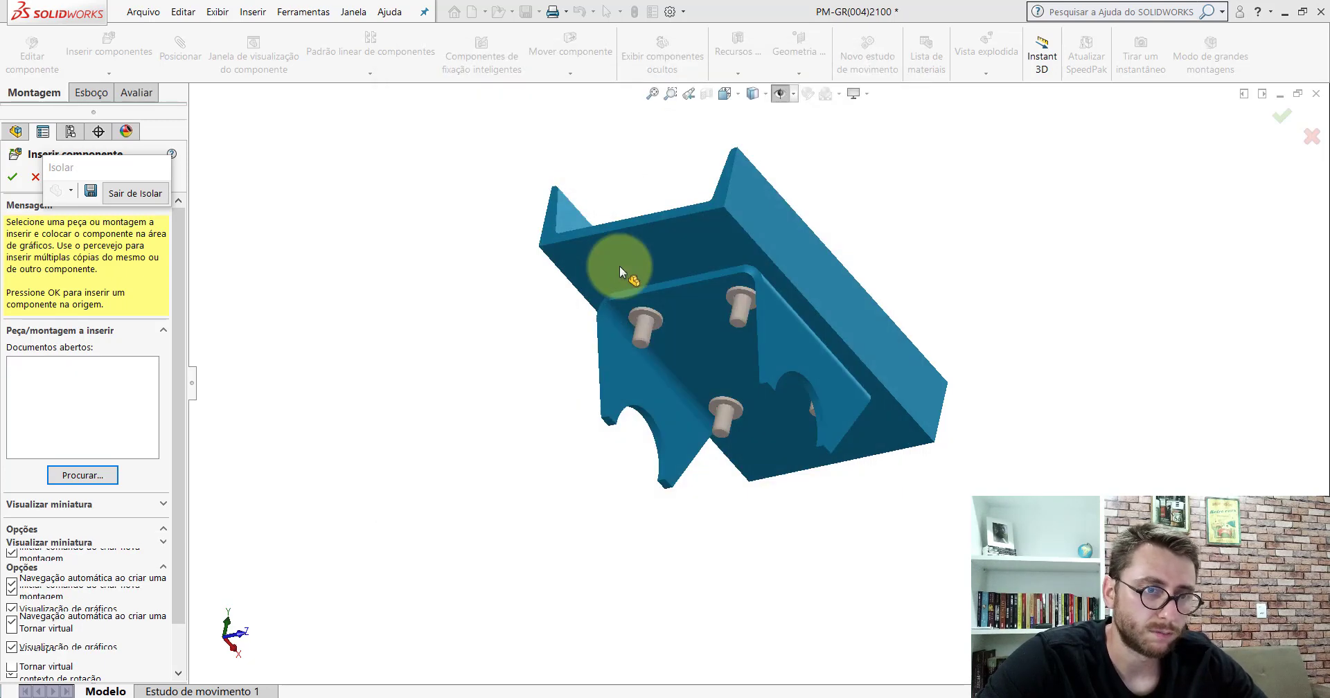
scroll(624, 332, "down", 5)
left_click(403, 335)
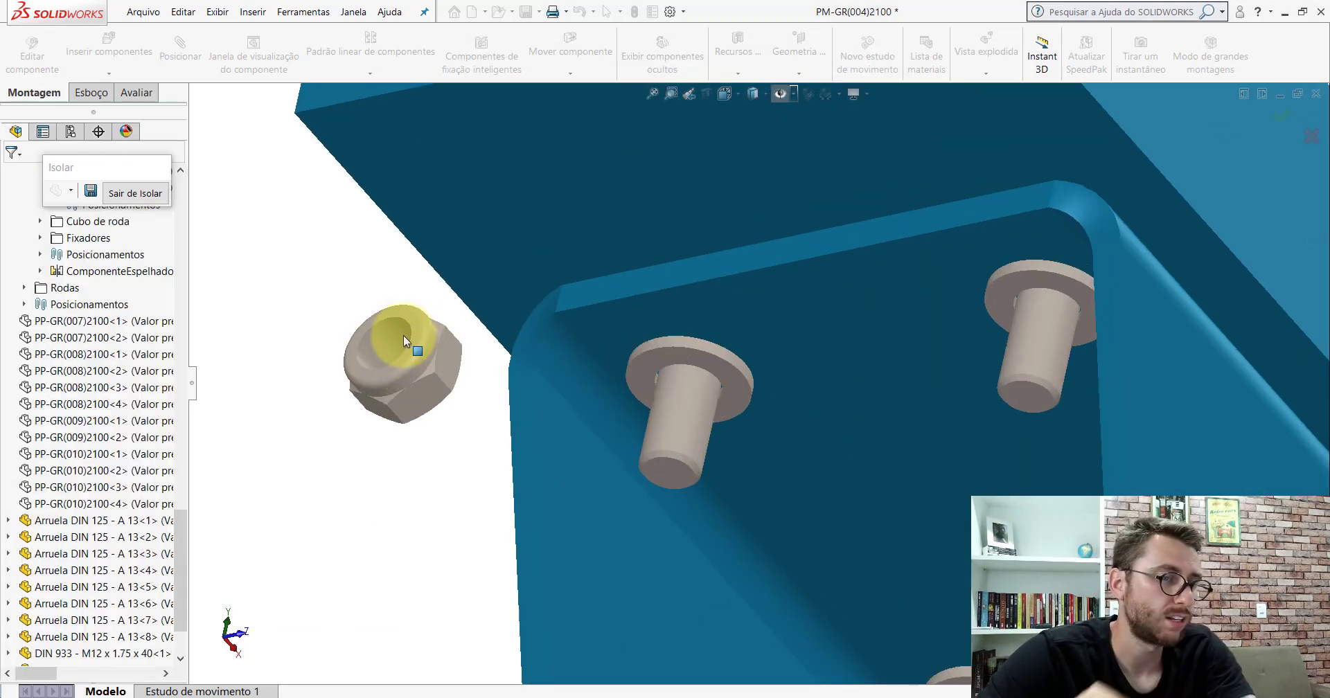
- Mate the nut's bore concentric with the bolt shank
left_click(181, 49)
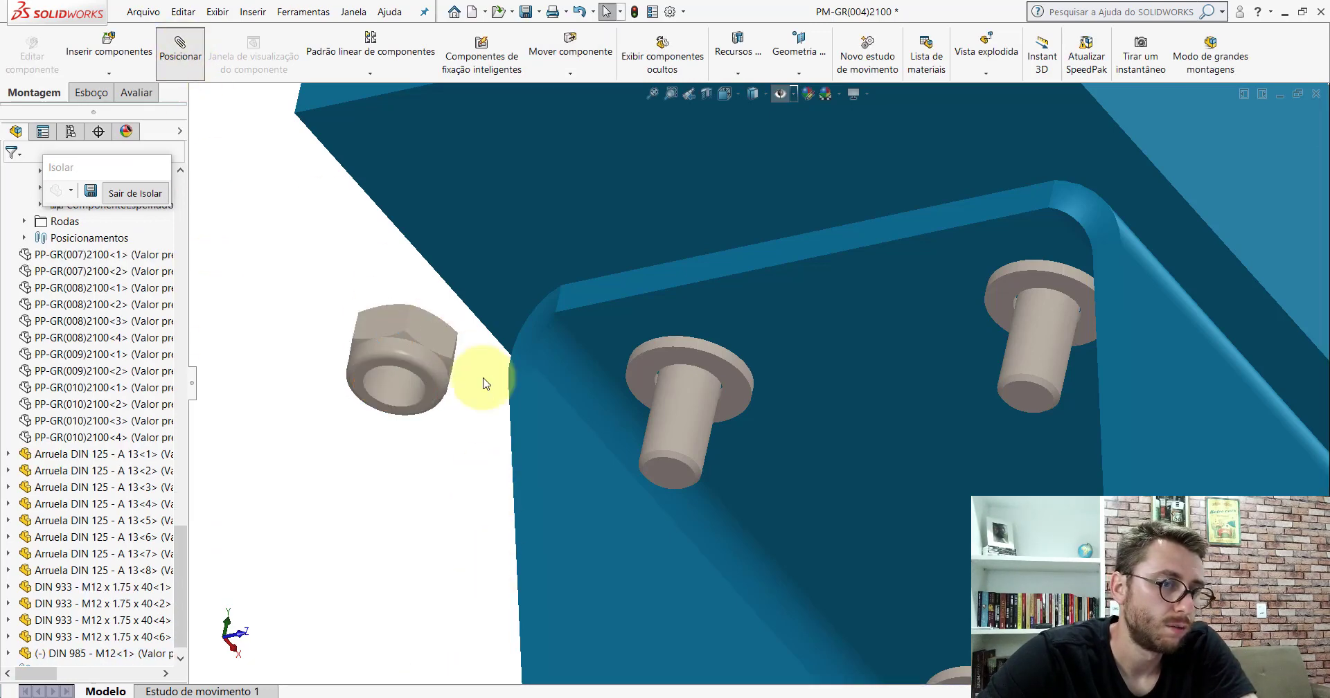
left_click(385, 380)
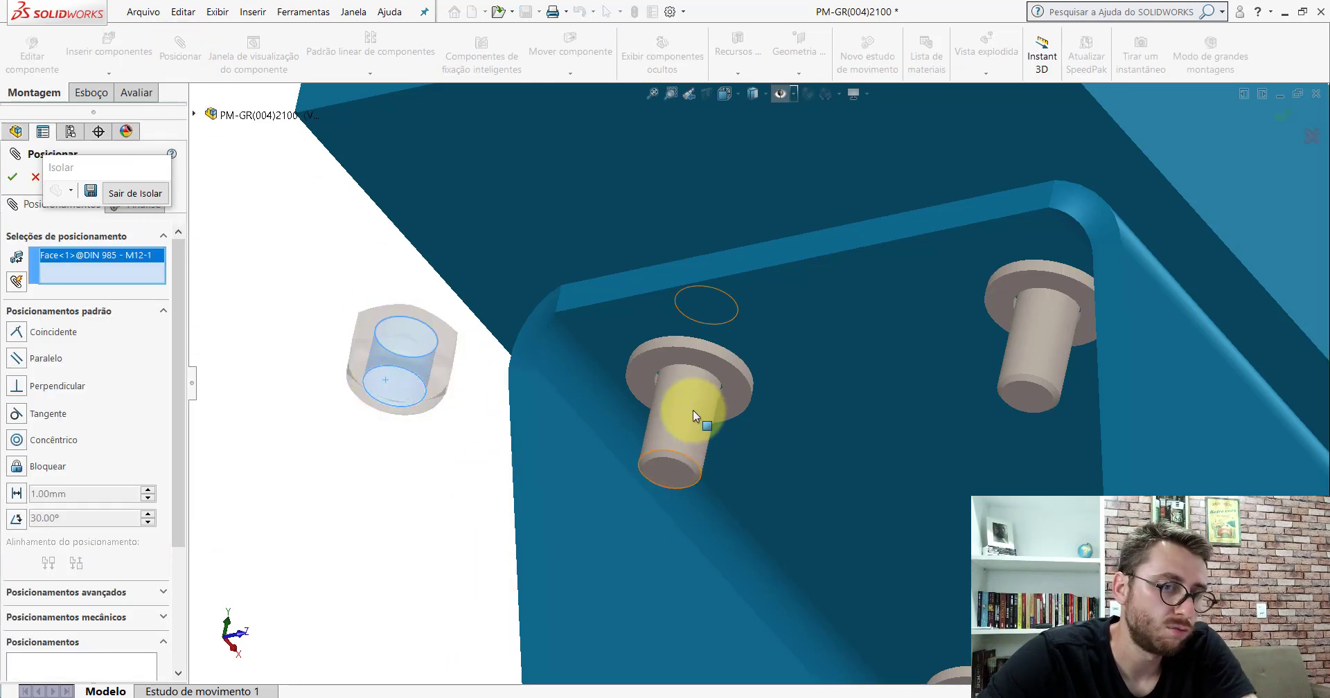
left_click(693, 411)
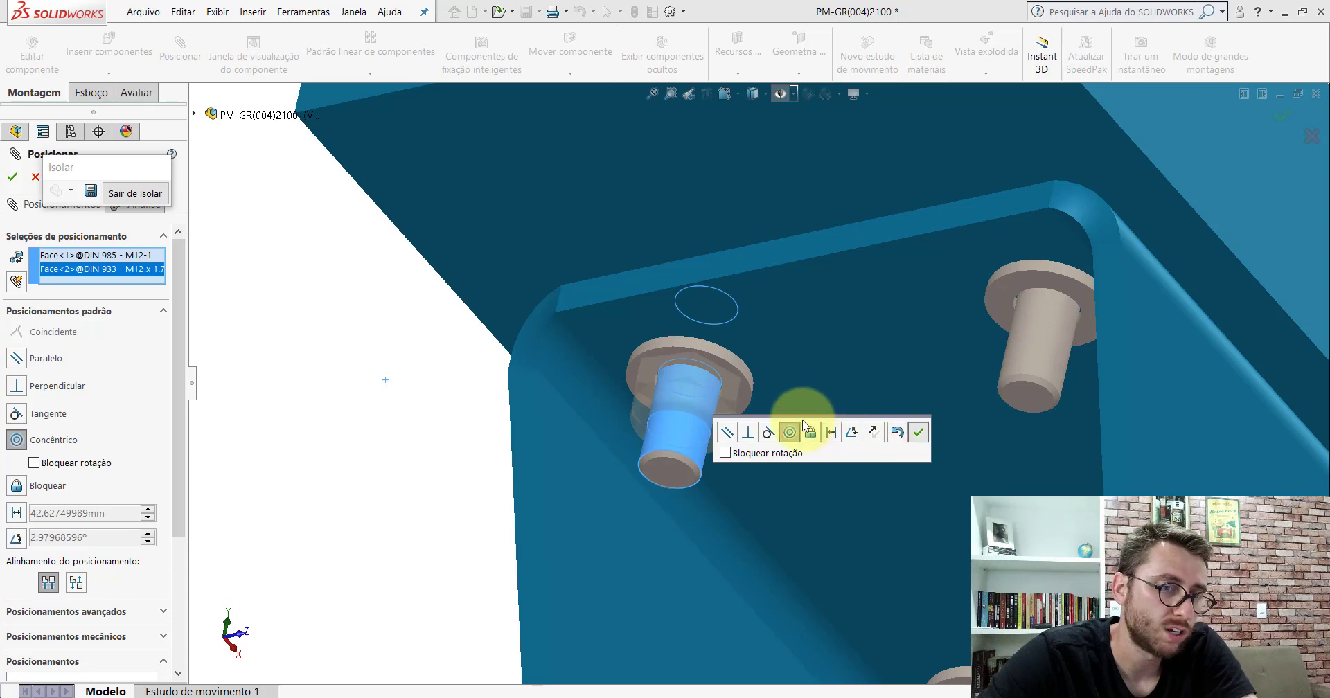
left_click(803, 424)
- Make the nut face coincident with the washer face under the bracket
scroll(762, 402, "down", 2)
left_click_drag(679, 383, 605, 551)
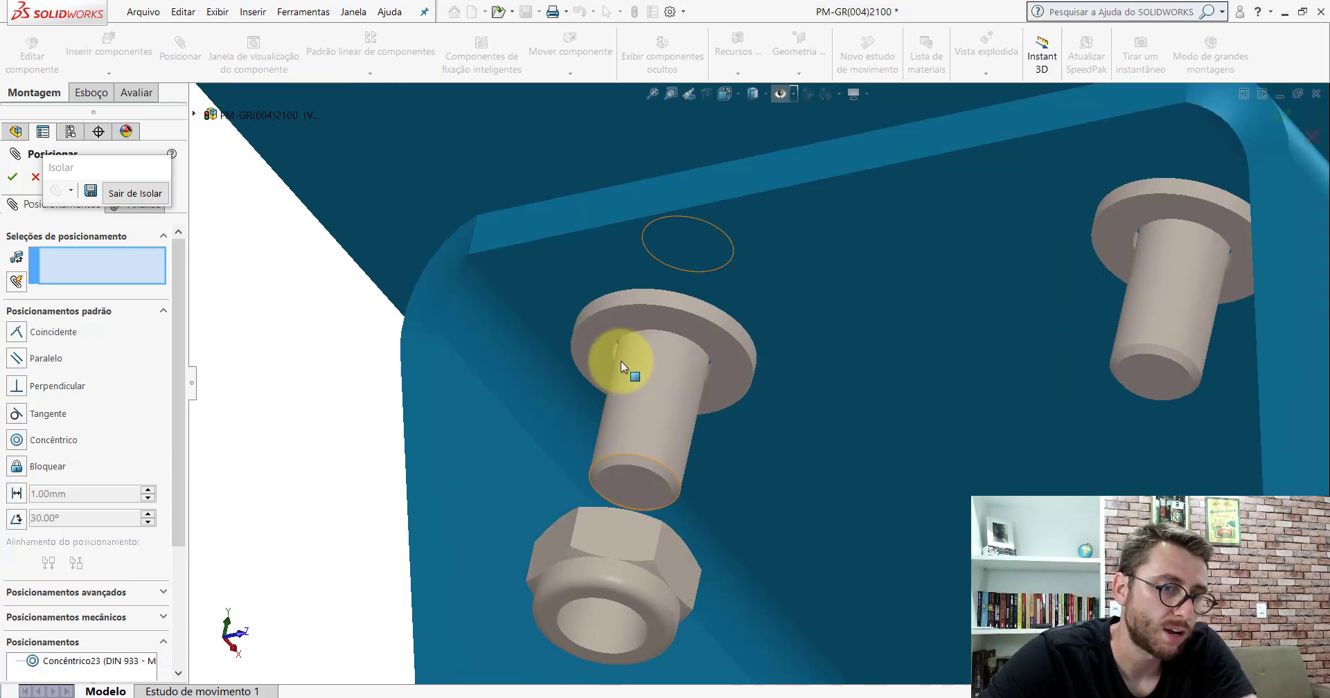
left_click(596, 342)
mouse_move(595, 342)
middle_mouse_down()
mouse_move(898, 394)
mouse_move(718, 407)
mouse_move(815, 430)
middle_mouse_up()
left_click(746, 418)
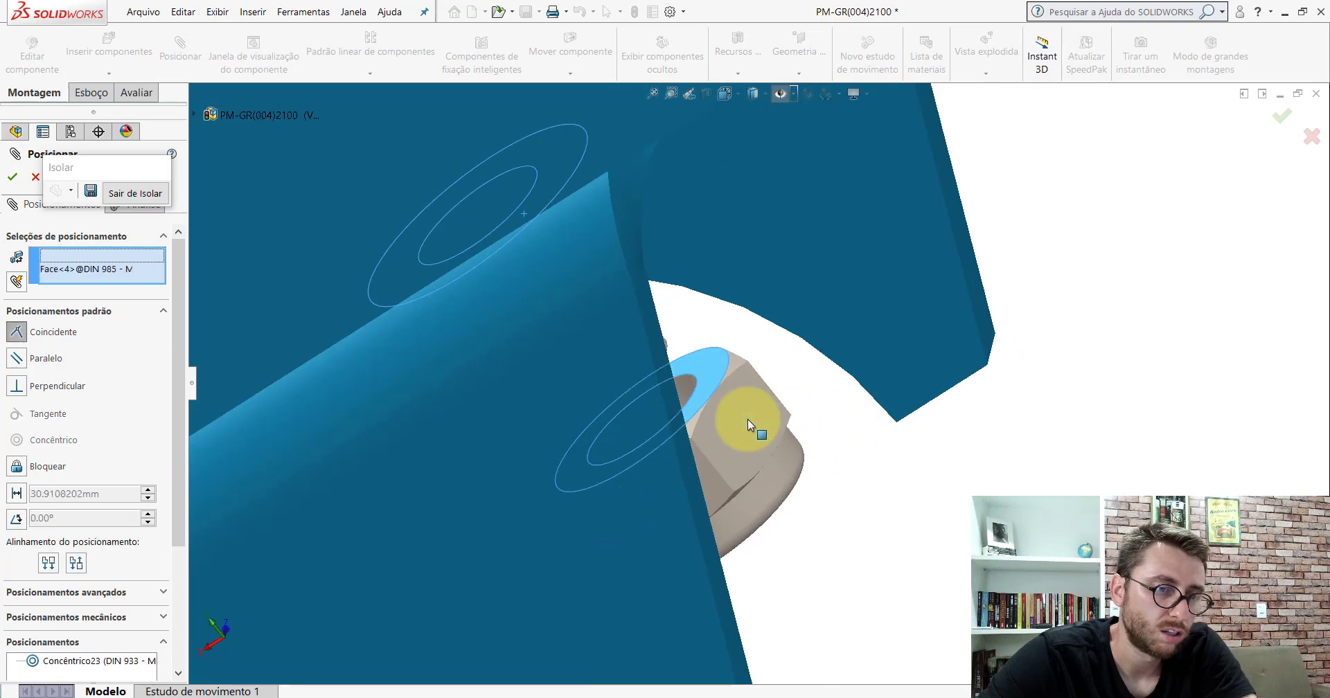
left_click(920, 442)
- Make a nut flat parallel to a bolt-head flat and finish mating
mouse_move(920, 442)
middle_mouse_down()
mouse_move(721, 439)
mouse_move(633, 355)
mouse_move(712, 339)
mouse_move(681, 362)
mouse_move(650, 505)
middle_mouse_up()
left_click(730, 340)
left_click(731, 256)
left_click(731, 256)
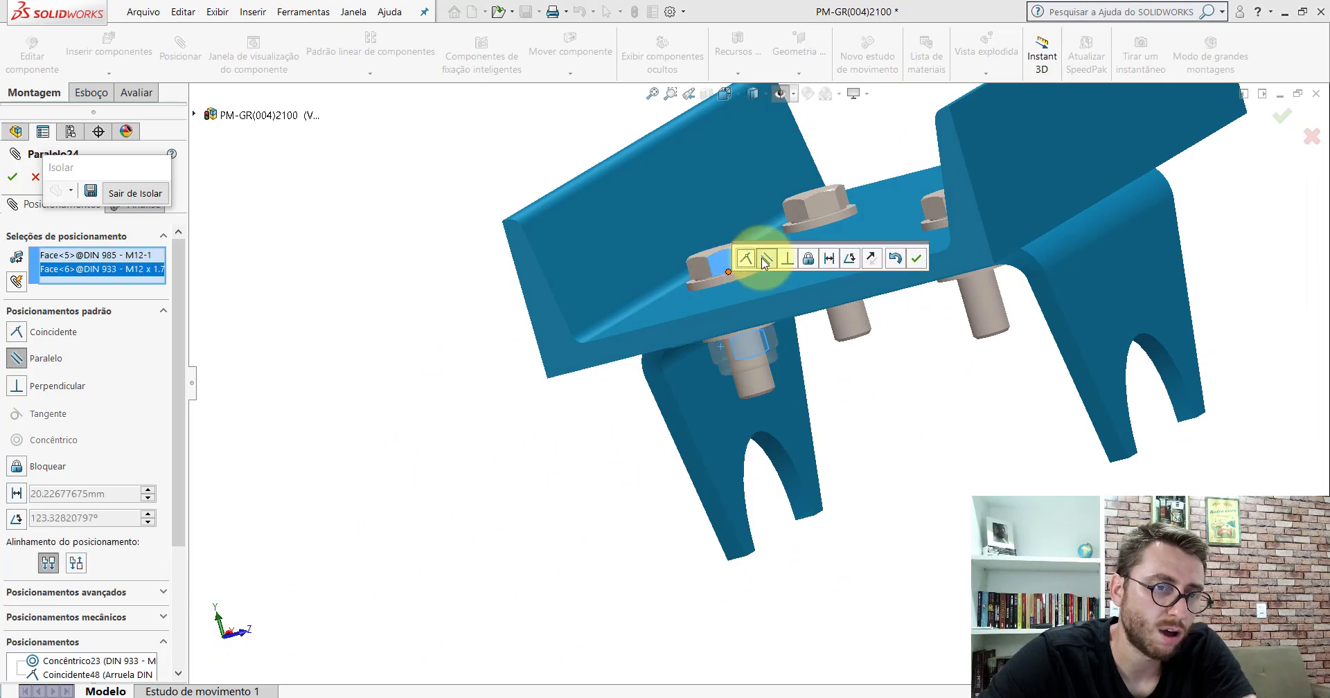
left_click(916, 258)
left_click(12, 177)
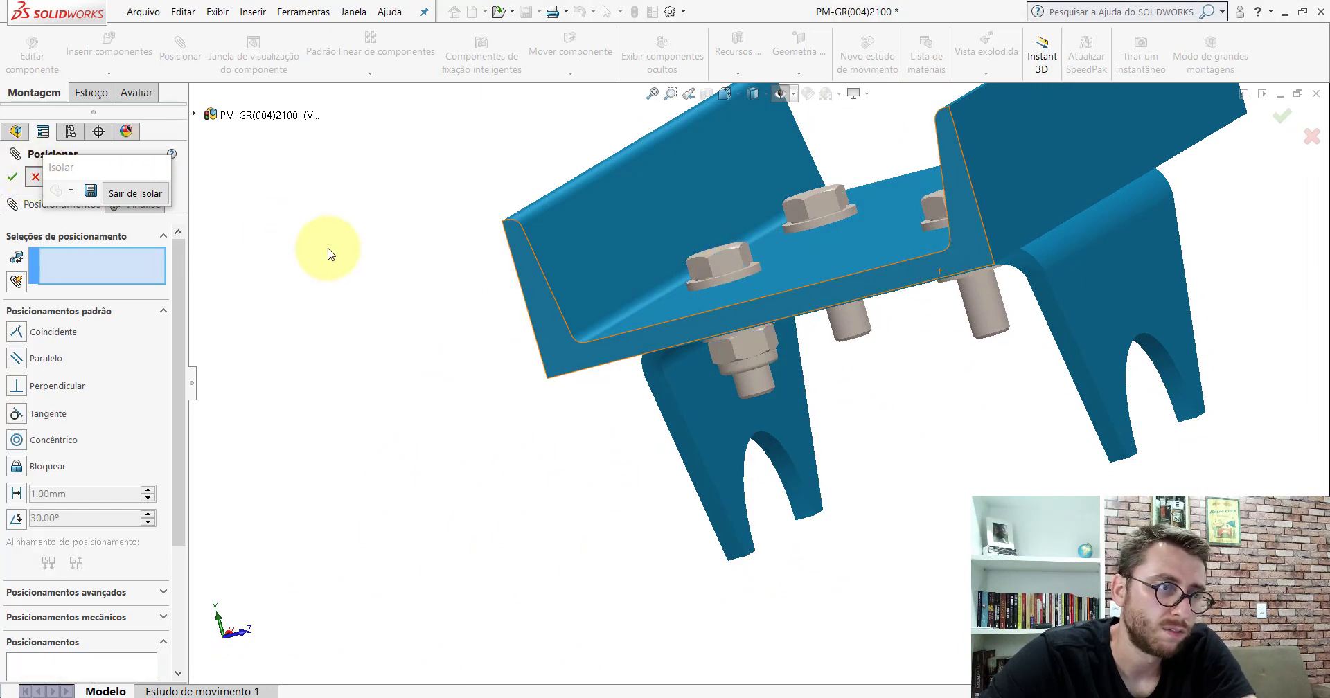
mouse_move(727, 391)
middle_mouse_down()
mouse_move(677, 321)
mouse_move(795, 281)
middle_mouse_up()
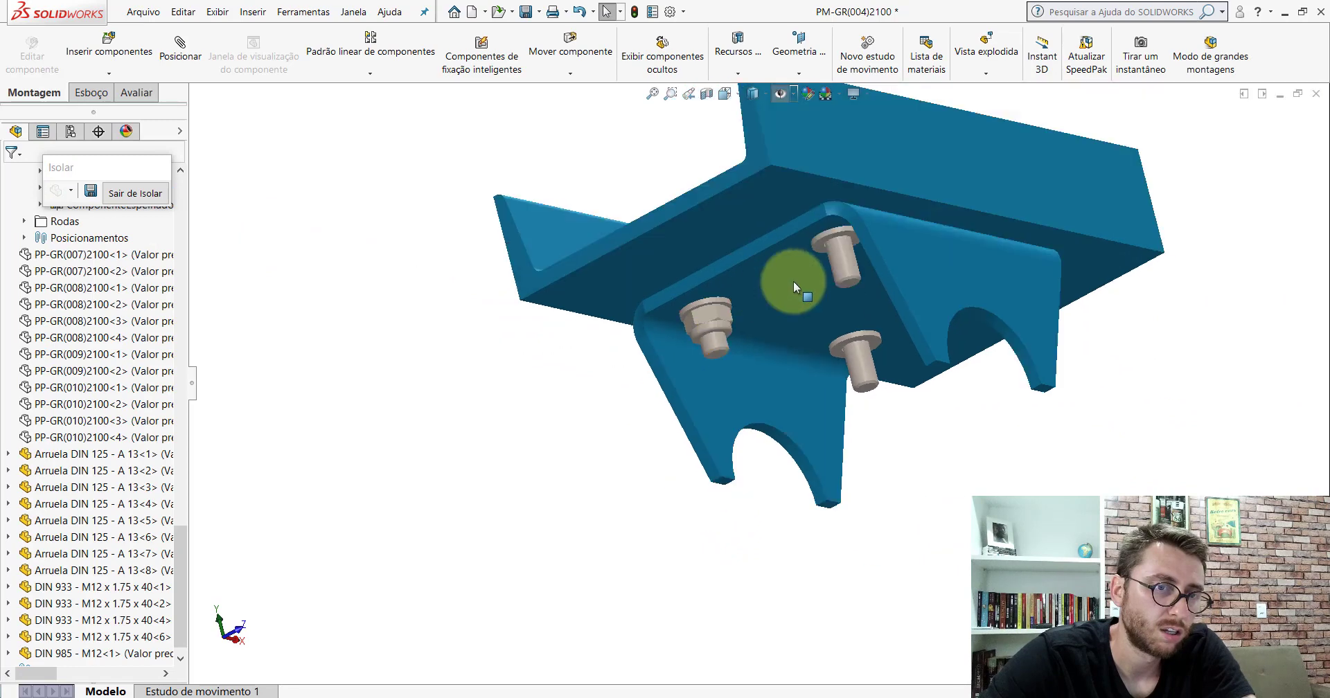
scroll(627, 348, "down", 5)
- Copy the lock nut with its mates onto a second bolt end and washer
right_click(598, 368)
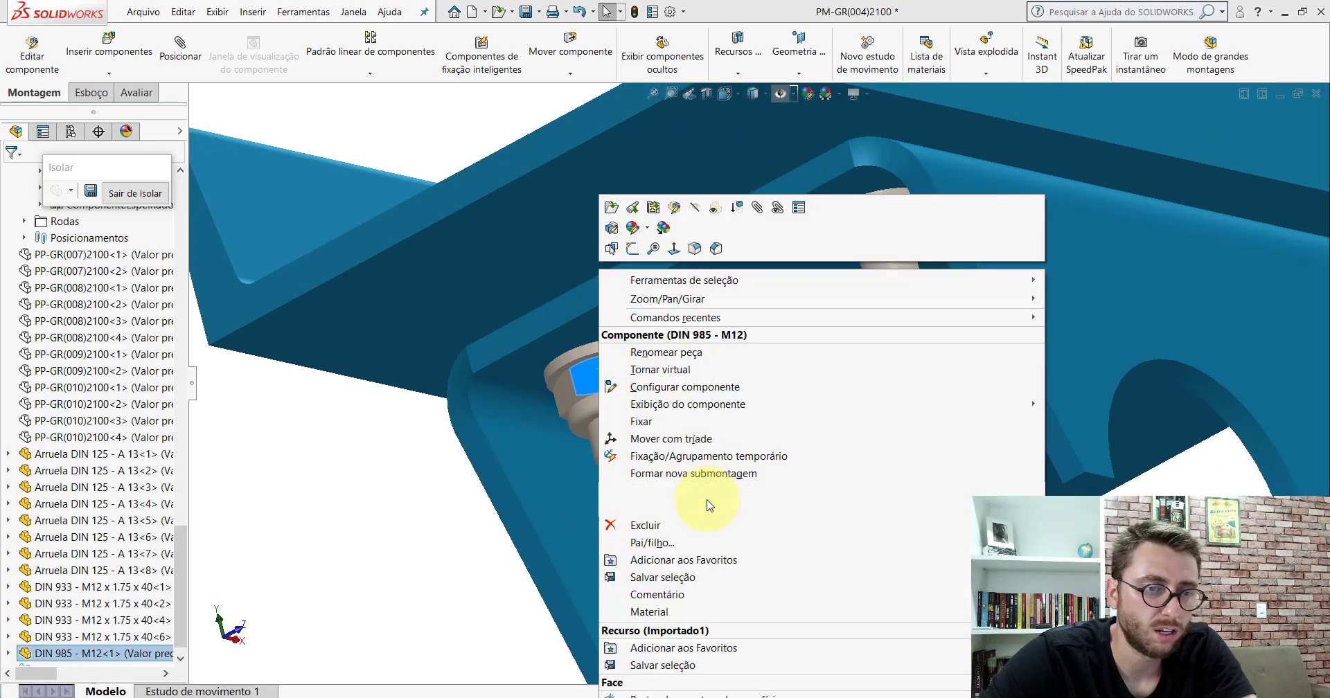
left_click(178, 176)
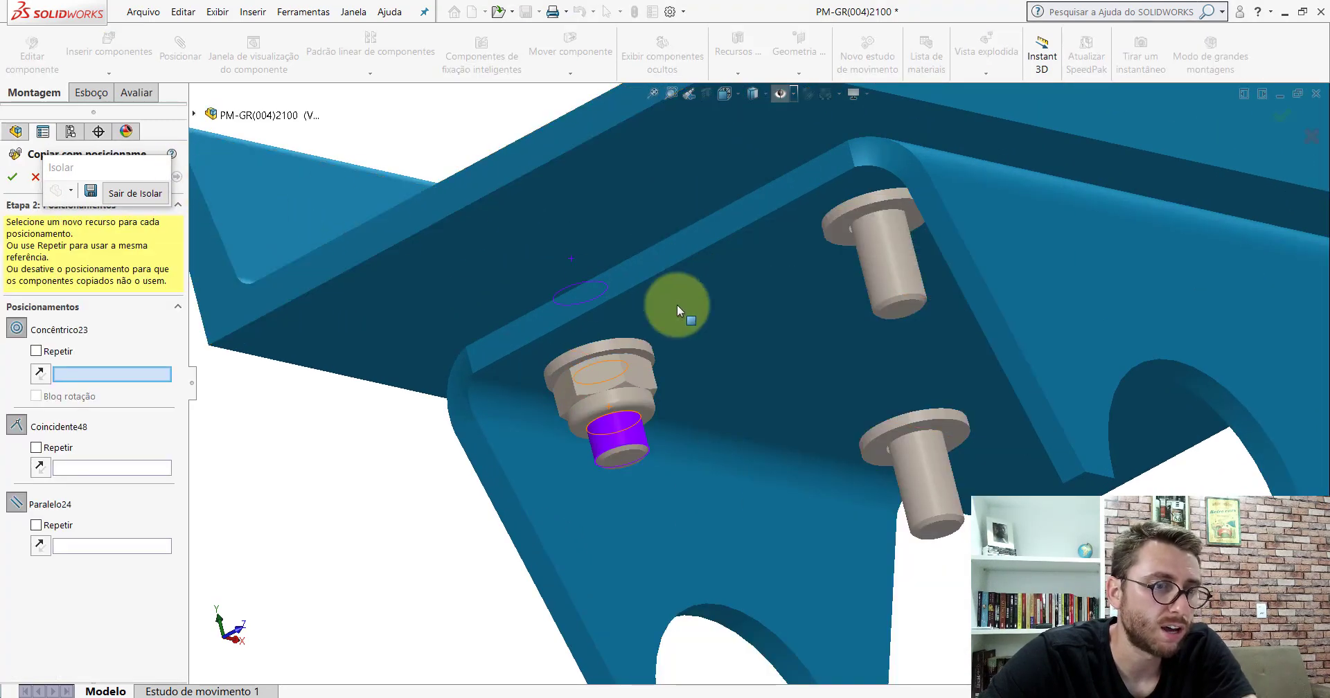
scroll(870, 320, "up", 5)
scroll(846, 306, "down", 3)
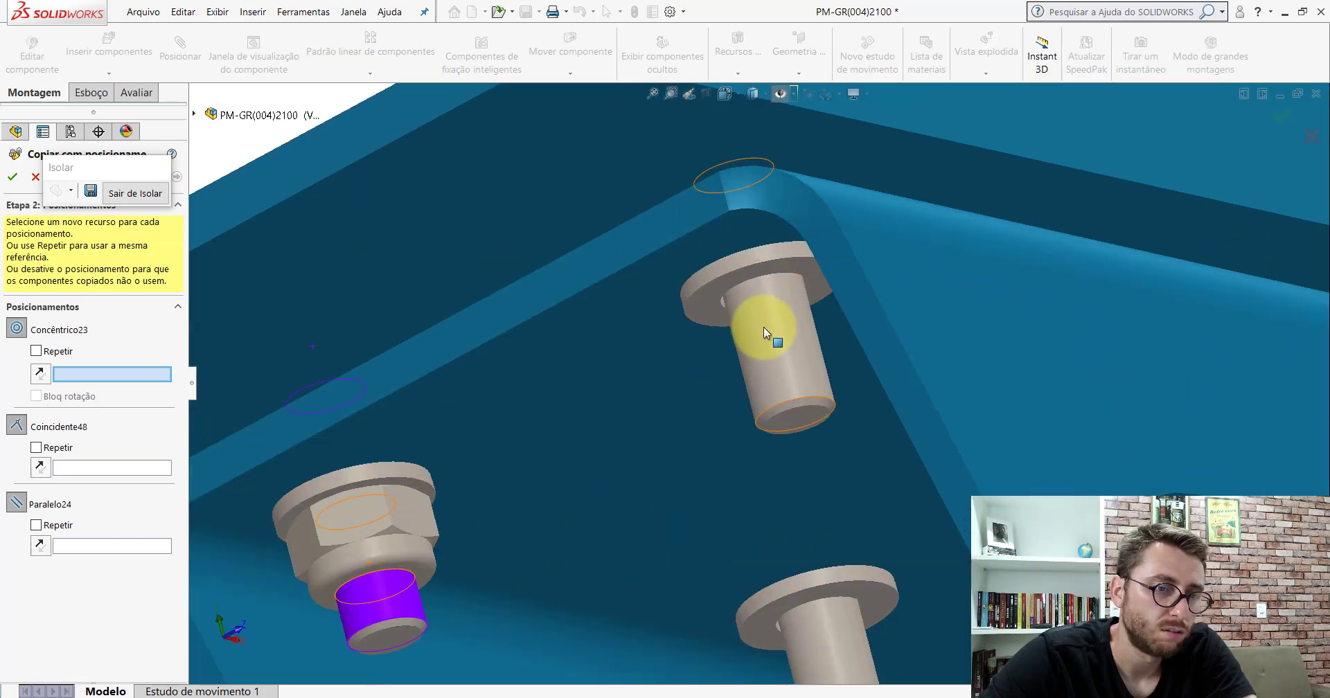
left_click(763, 327)
left_click(700, 302)
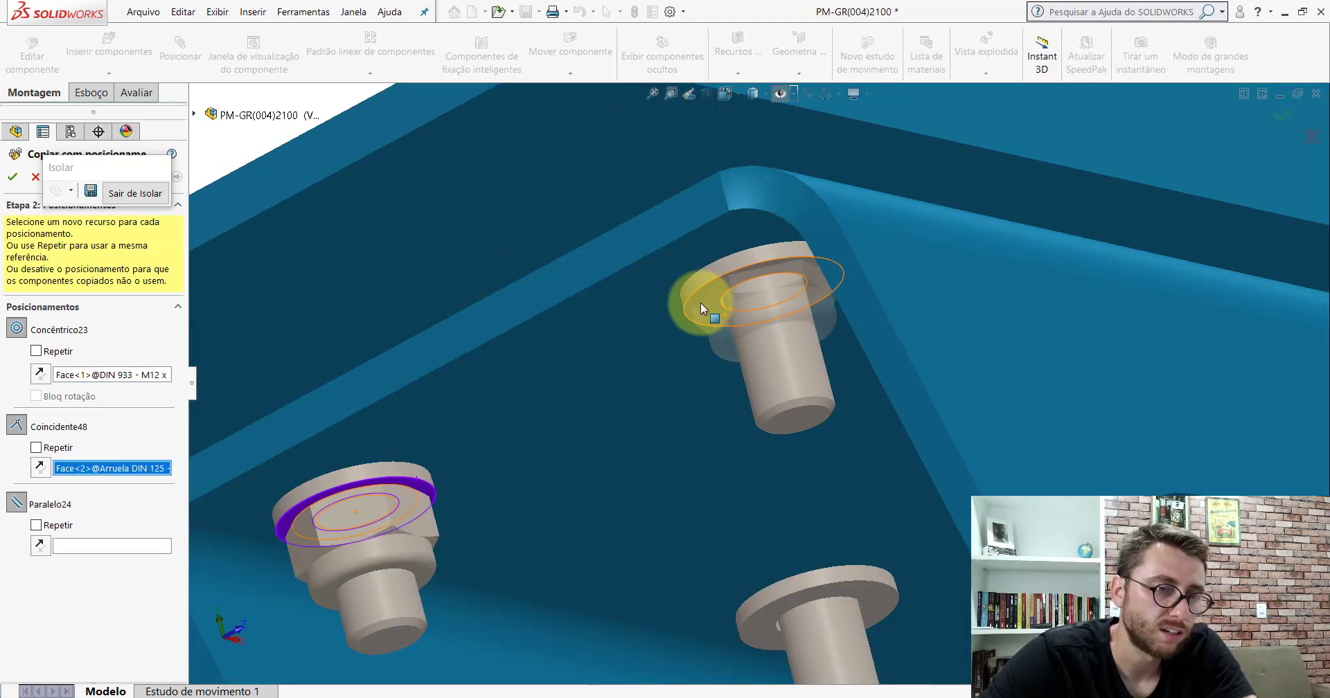
middle_click_drag(727, 315, 798, 360)
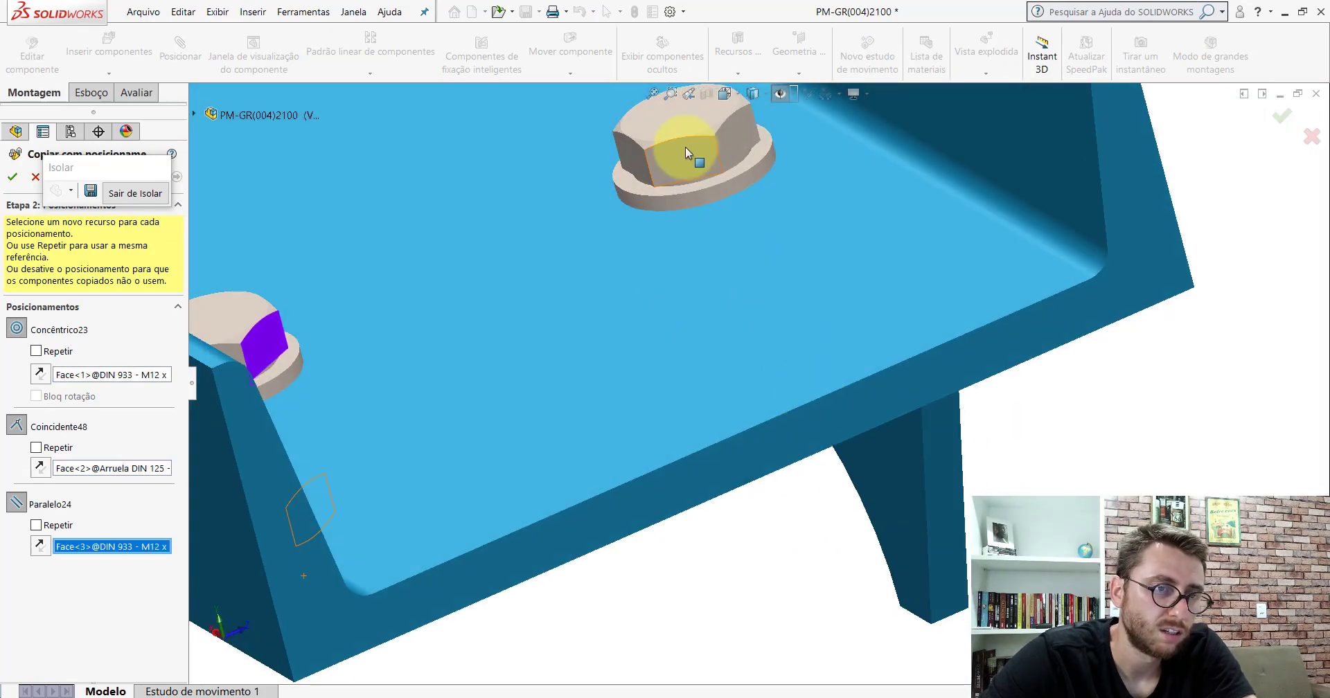
left_click(11, 172)
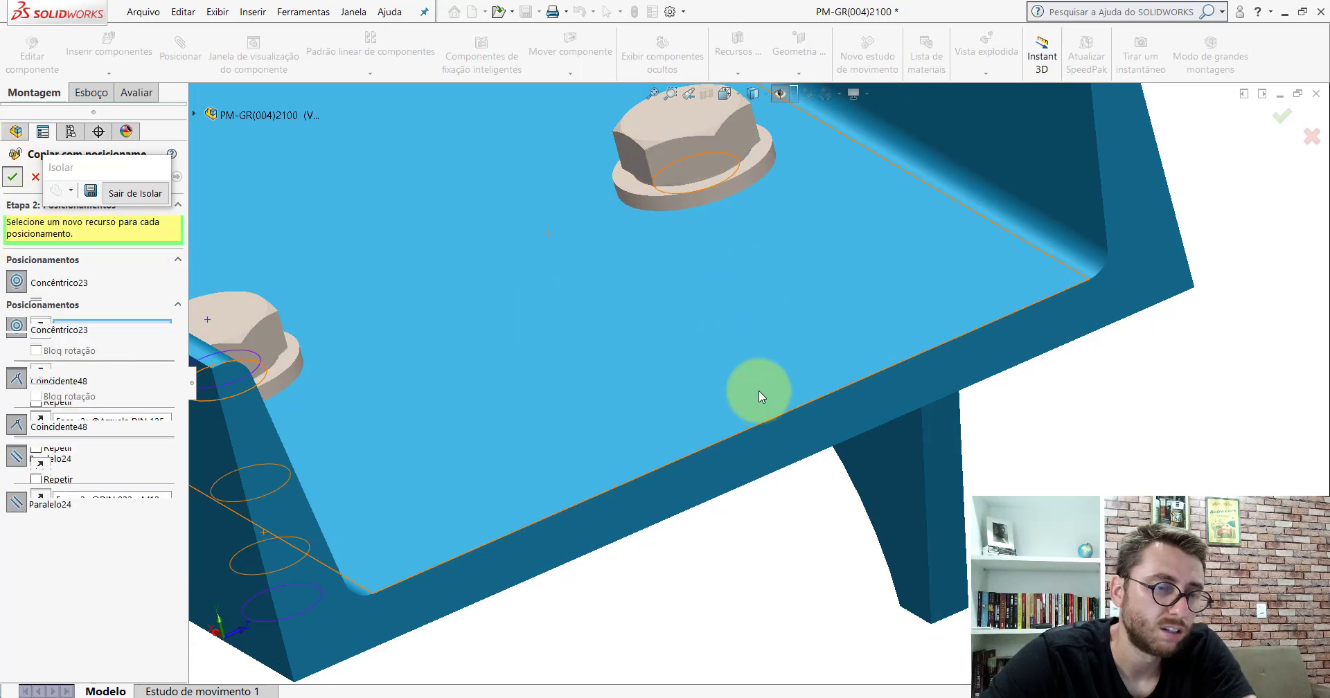
- Place another lock nut copy on the next bolt, seated on its washer
mouse_move(763, 387)
middle_mouse_down()
mouse_move(554, 259)
mouse_move(475, 118)
middle_mouse_up()
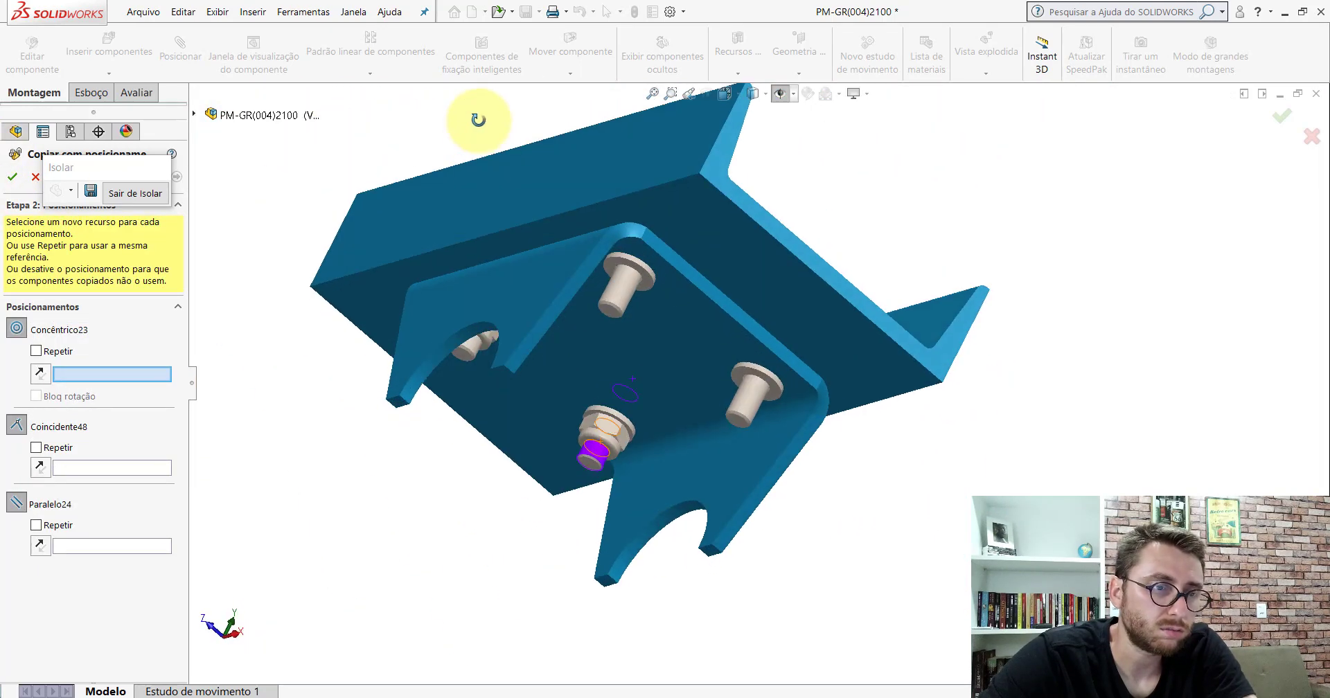
scroll(689, 262, "down", 5)
scroll(610, 315, "down", 3)
left_click(588, 336)
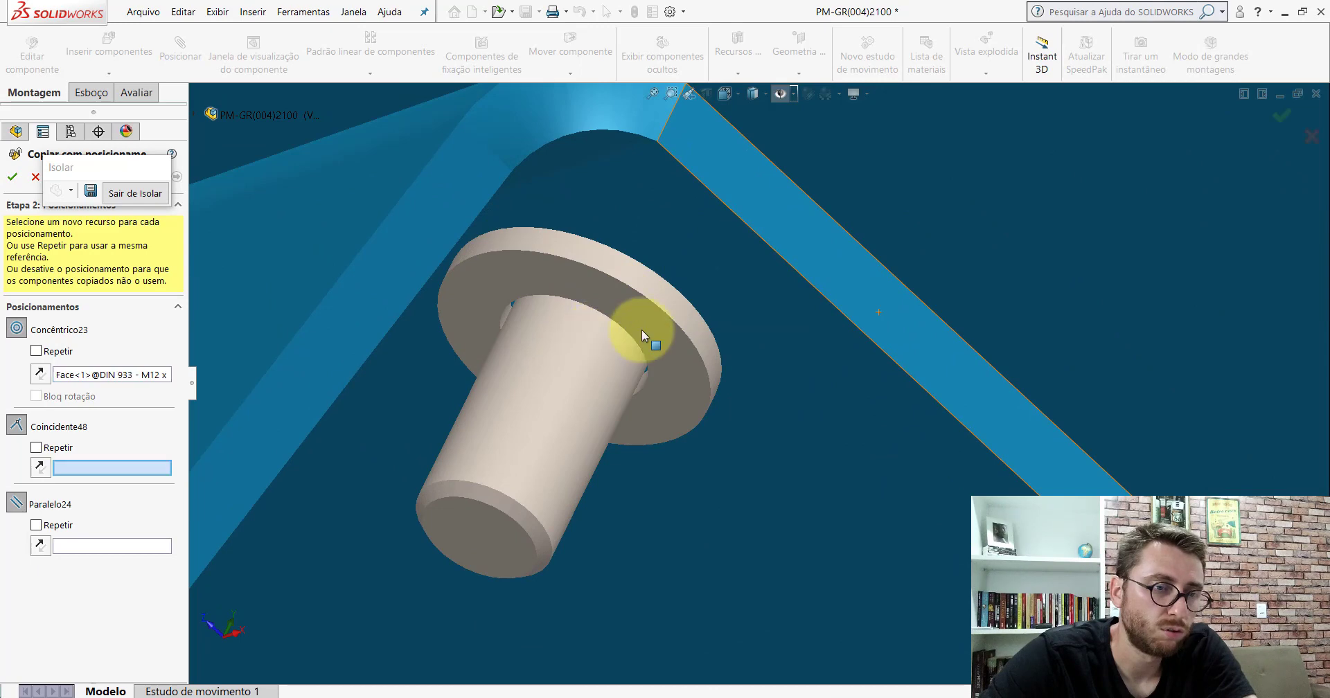
left_click(642, 327)
scroll(723, 363, "up", 3)
scroll(723, 363, "up", 3)
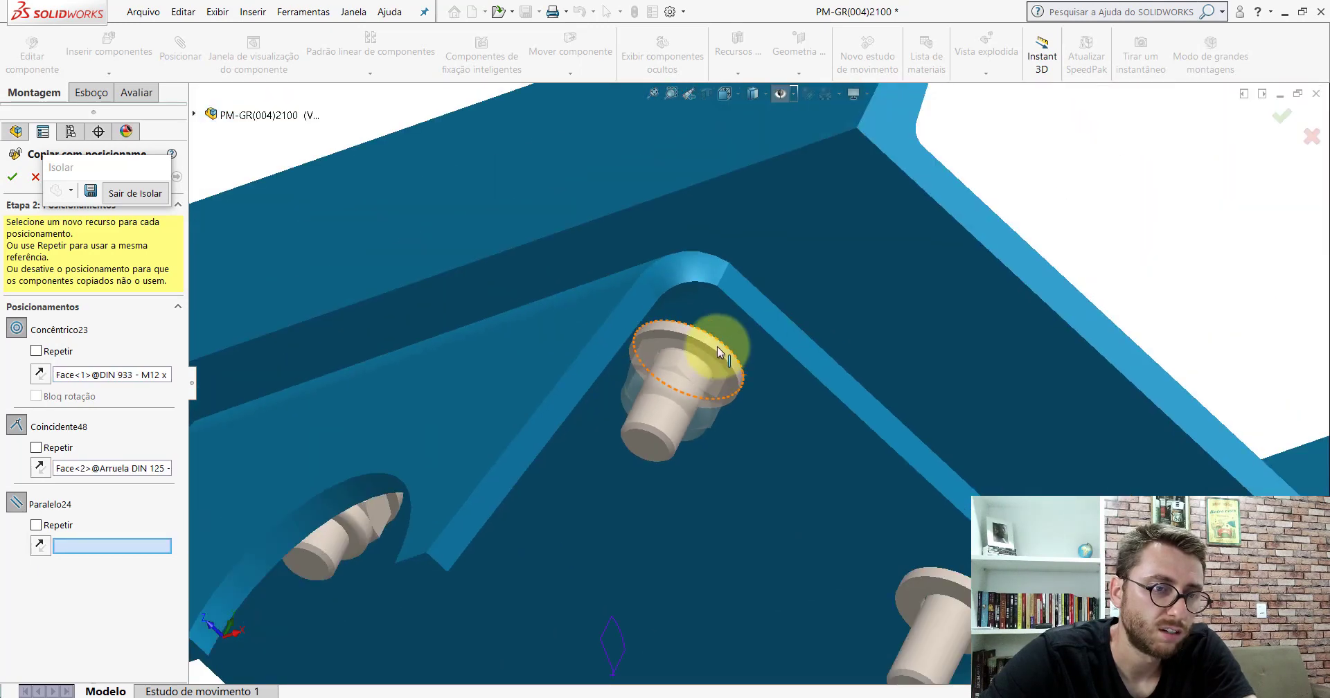
middle_click_drag(714, 349, 733, 371)
left_click(811, 276)
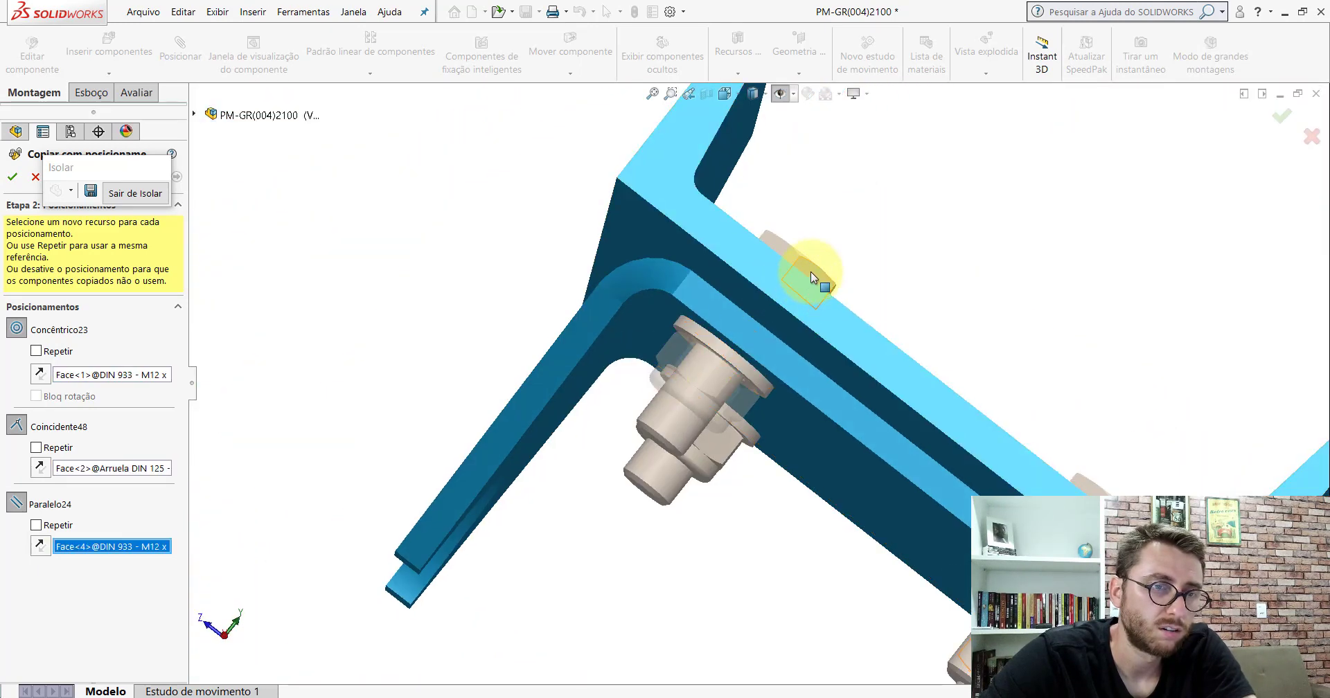
- Place the last lock nut copy on the remaining bolt and confirm the copies
scroll(773, 398, "up", 3)
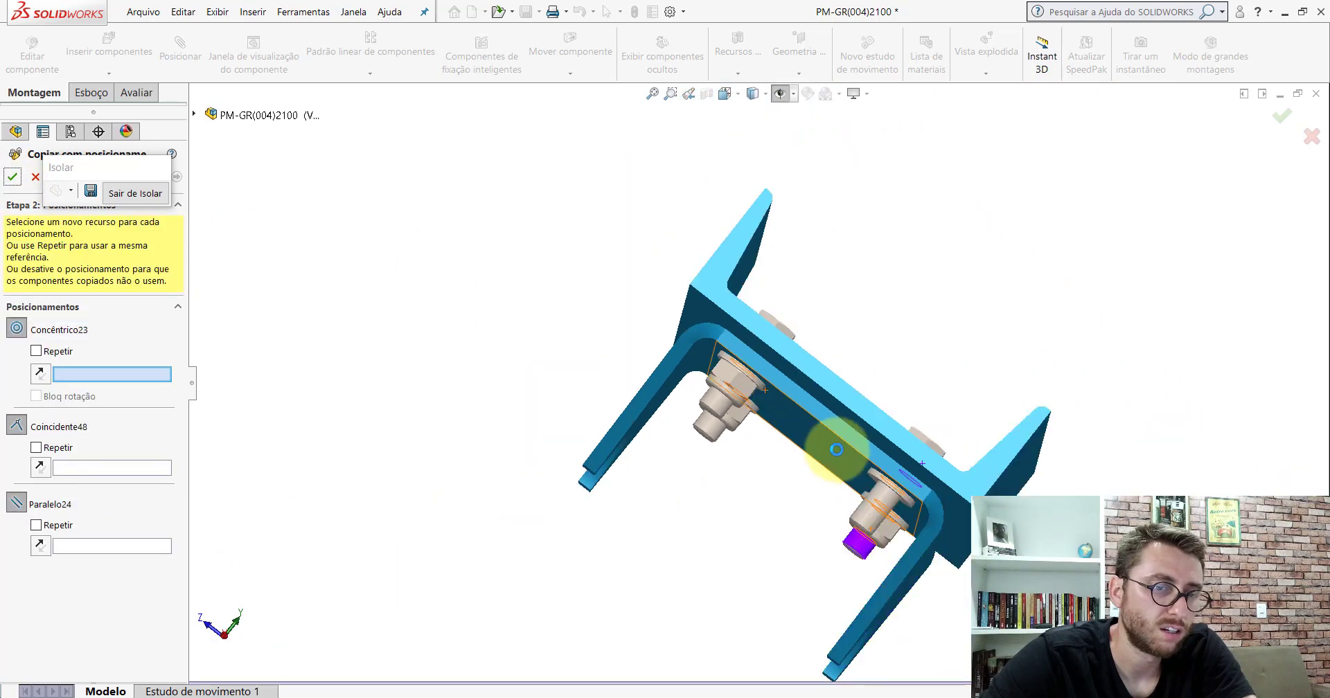
scroll(845, 445, "down", 4)
mouse_move(847, 471)
middle_mouse_down()
mouse_move(943, 461)
mouse_move(828, 409)
mouse_move(778, 340)
middle_mouse_up()
left_click(704, 347)
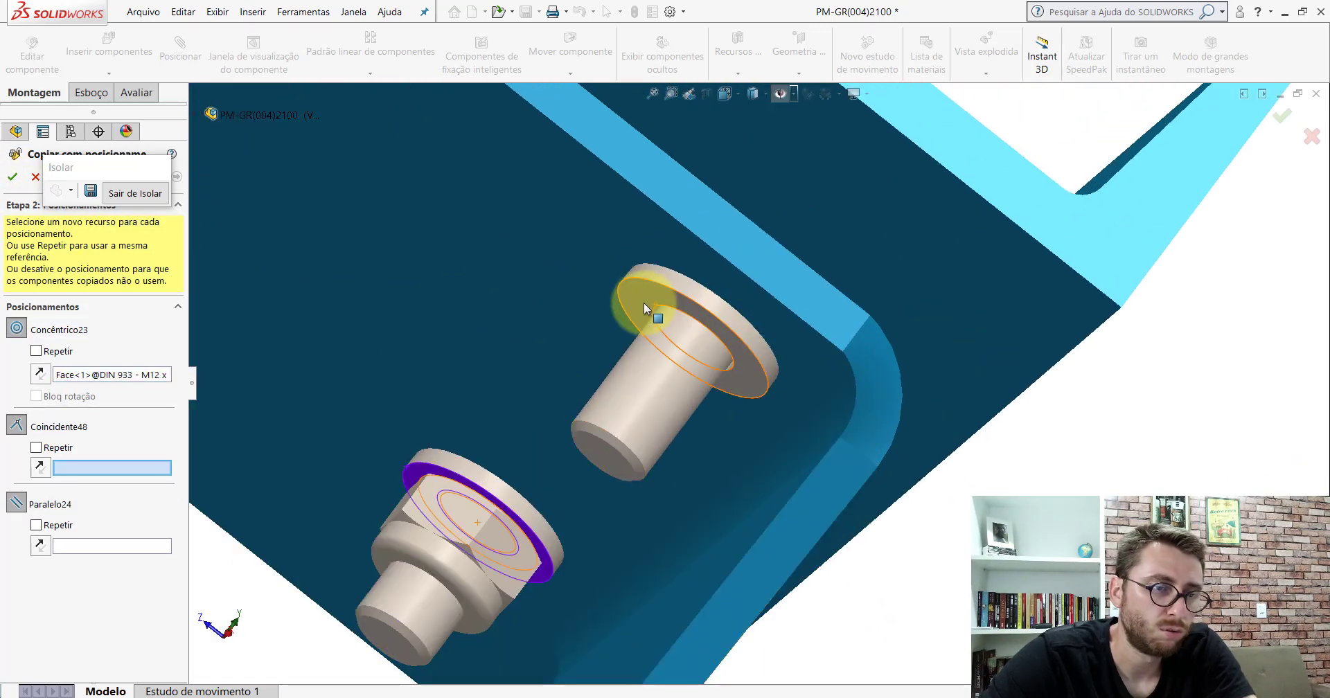
left_click(643, 302)
scroll(759, 320, "up", 3)
middle_click_drag(757, 312, 796, 386)
scroll(802, 315, "down", 4)
left_click(812, 285)
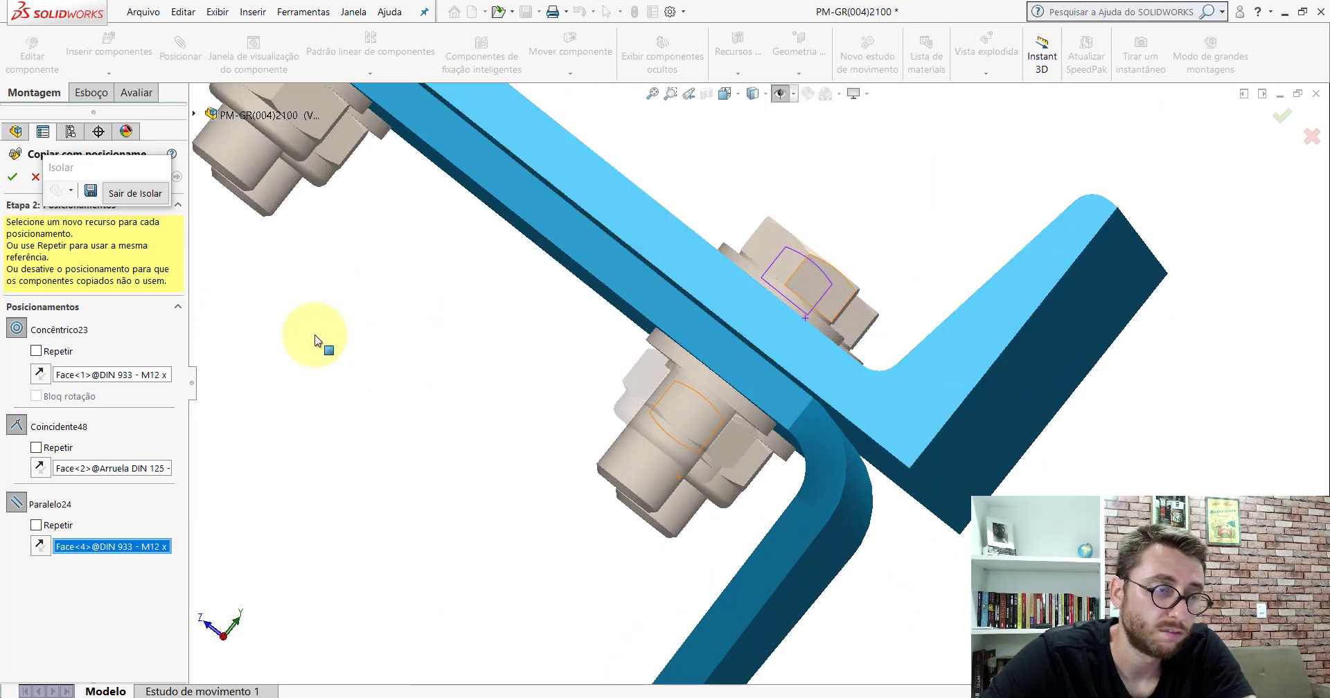
left_click(11, 178)
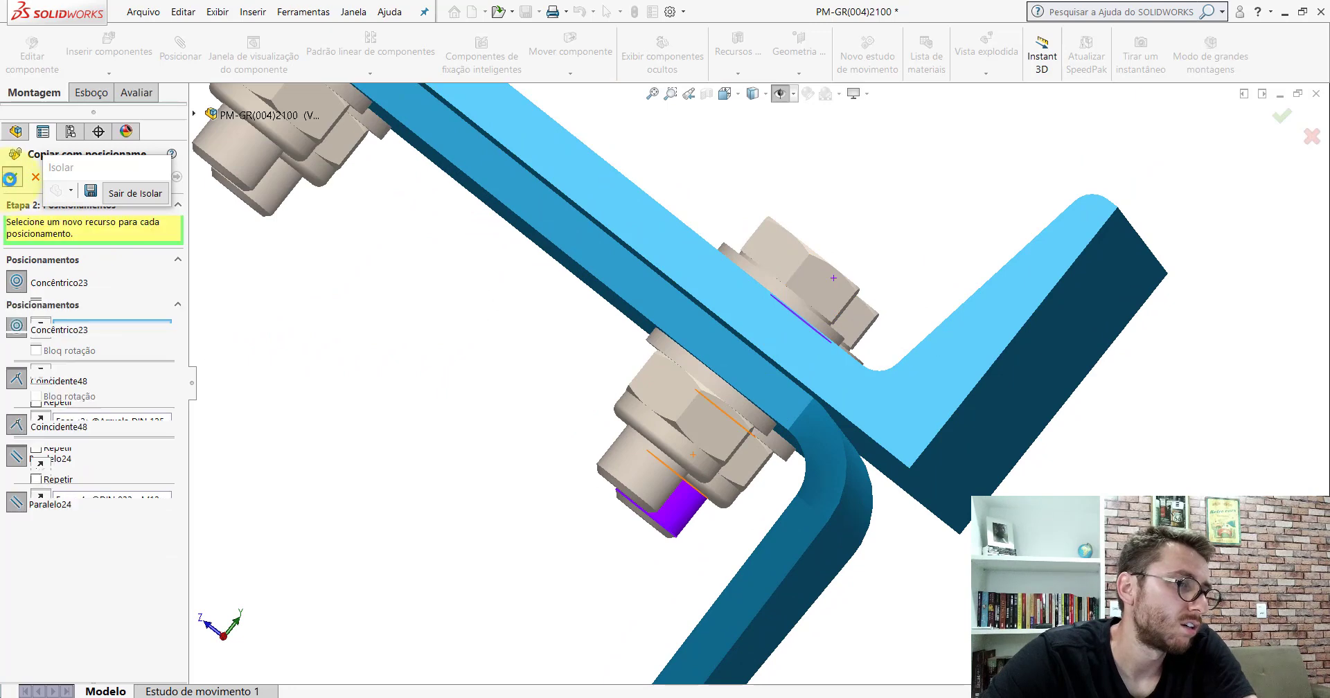
left_click(35, 177)
- Orbit below the bracket plate, then snap the bracket to the isometric view
scroll(679, 461, "up", 3)
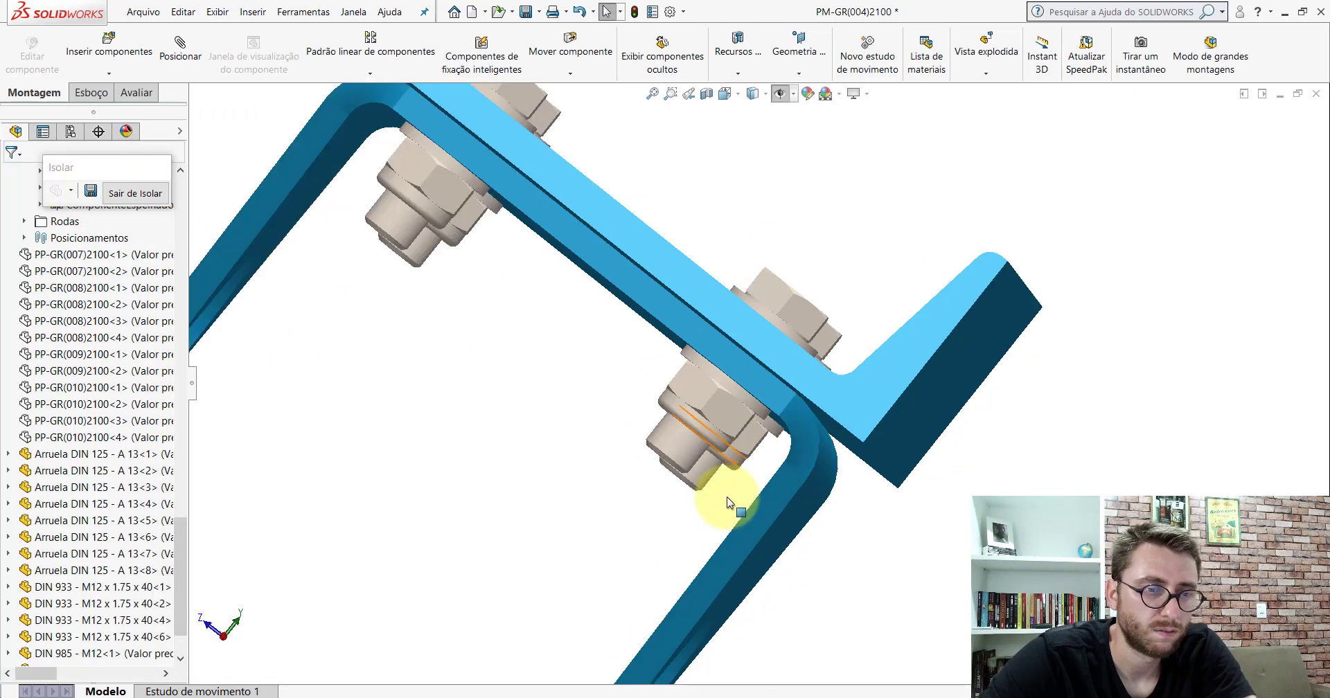
mouse_move(726, 497)
middle_mouse_down()
mouse_move(736, 386)
mouse_move(820, 327)
mouse_move(858, 409)
middle_mouse_up()
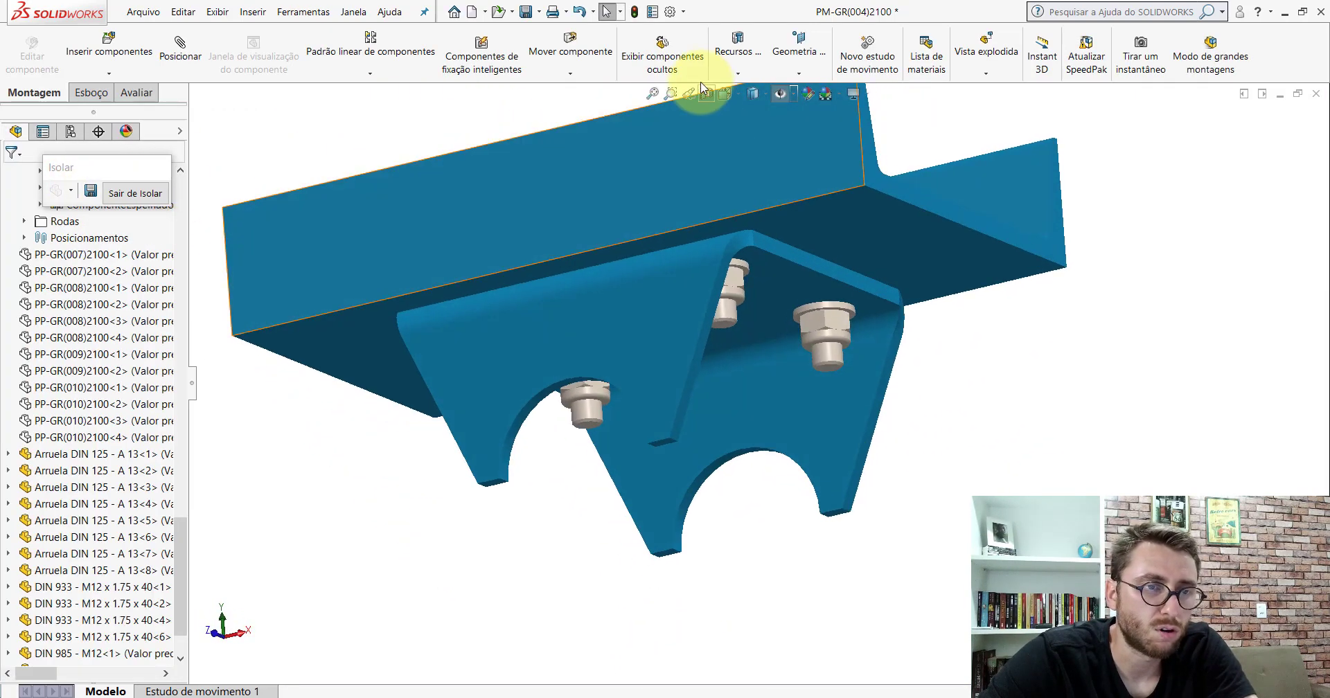
left_click(725, 92)
left_click(793, 136)
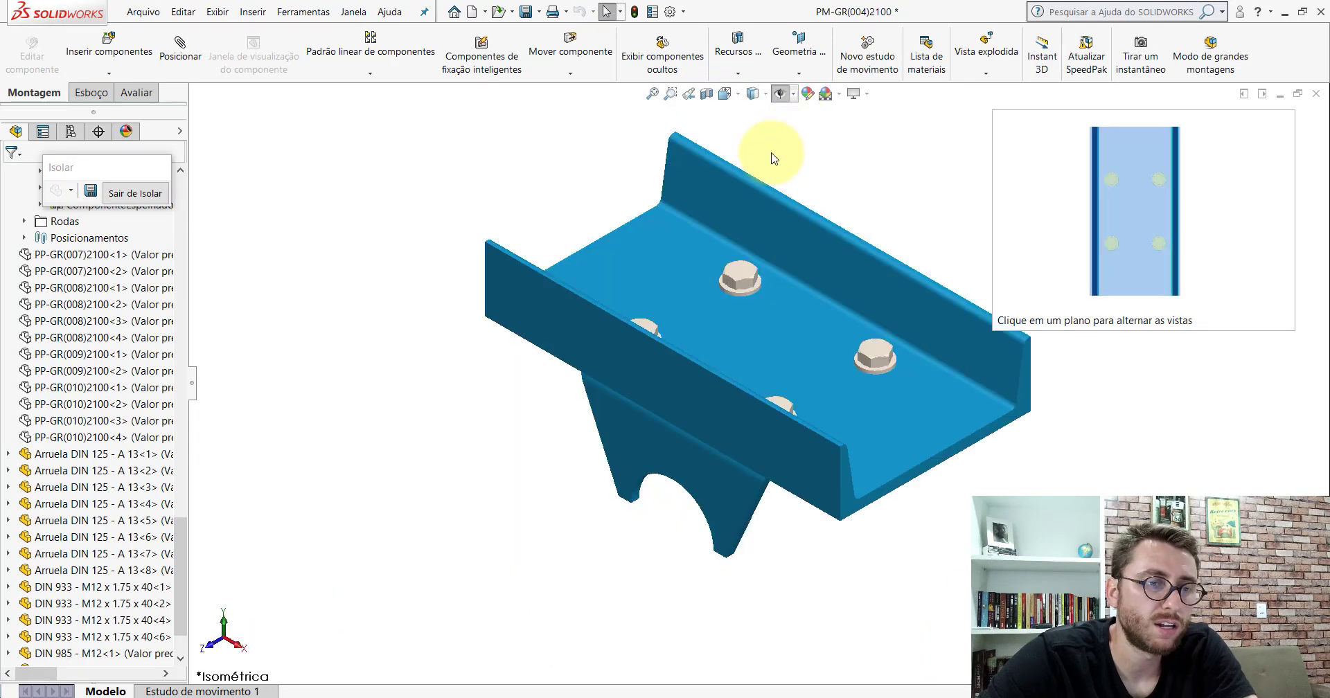
- Exit isolation, set the whole trailer isometric, and minimize SOLIDWORKS to the PM-GR(001)2100 folder
left_click(135, 194)
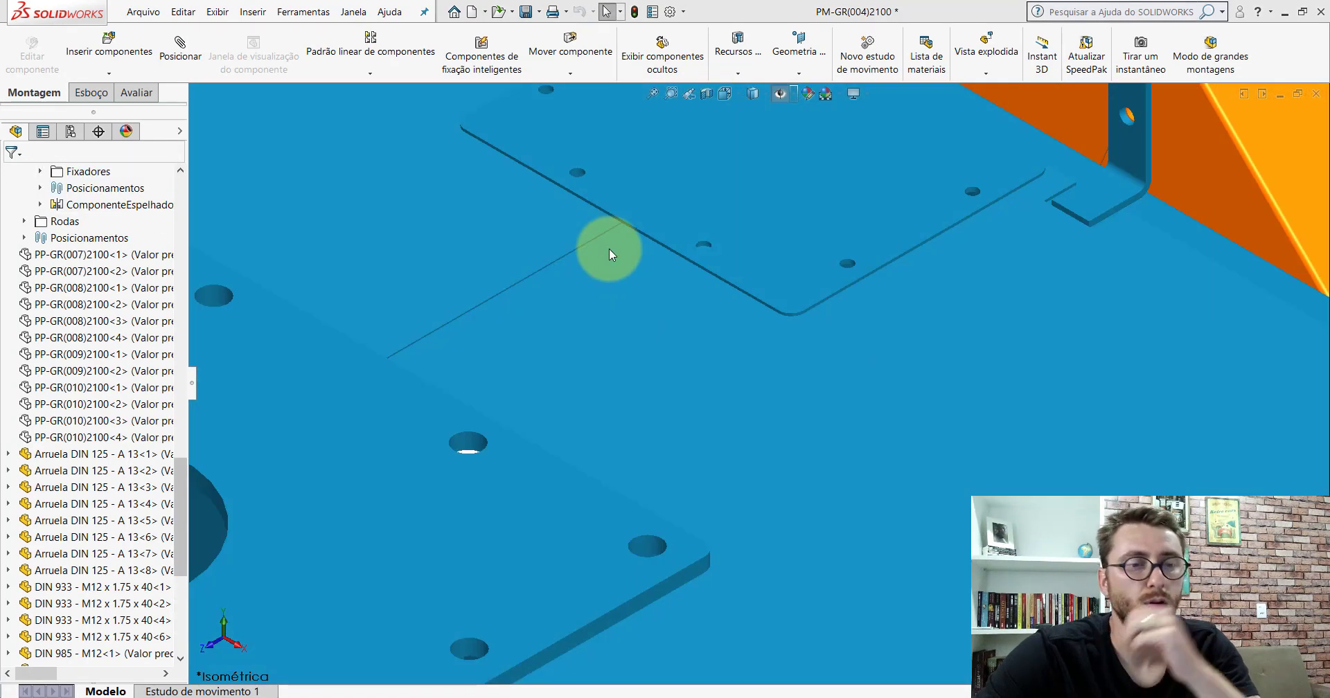
scroll(788, 400, "up", 2)
scroll(788, 400, "up", 2)
scroll(788, 396, "up", 3)
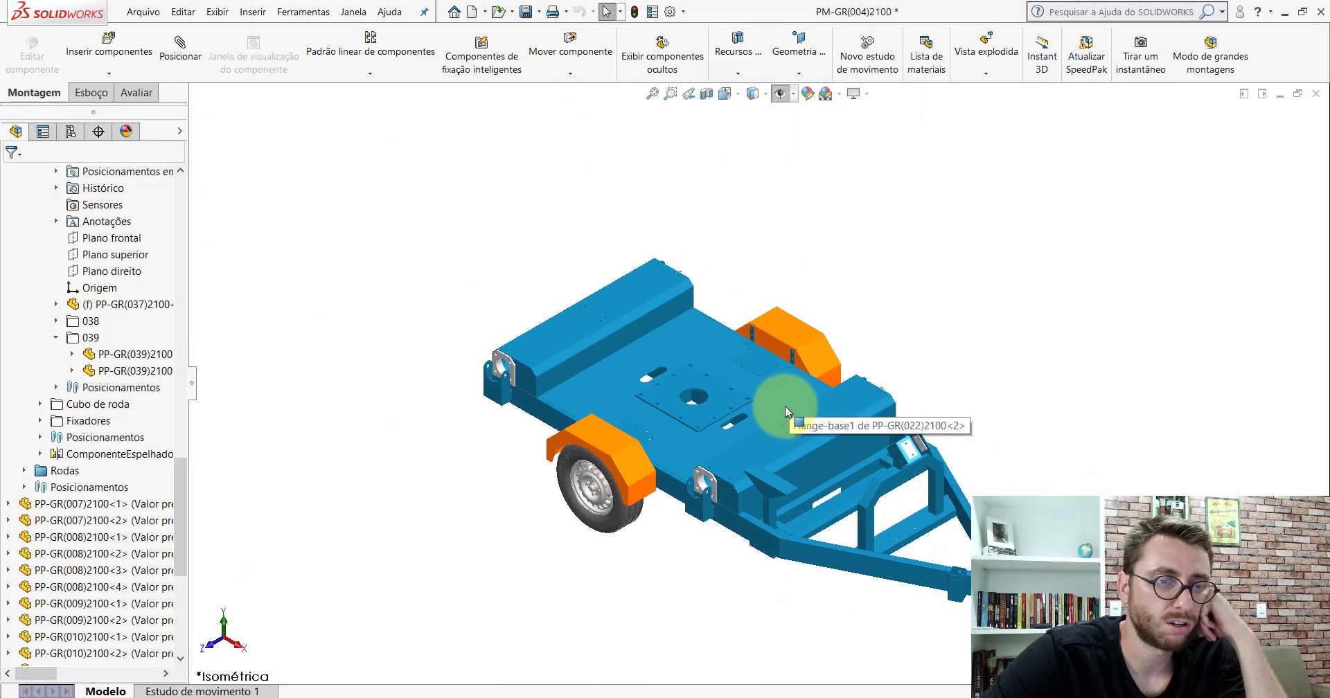
scroll(772, 413, "down", 3)
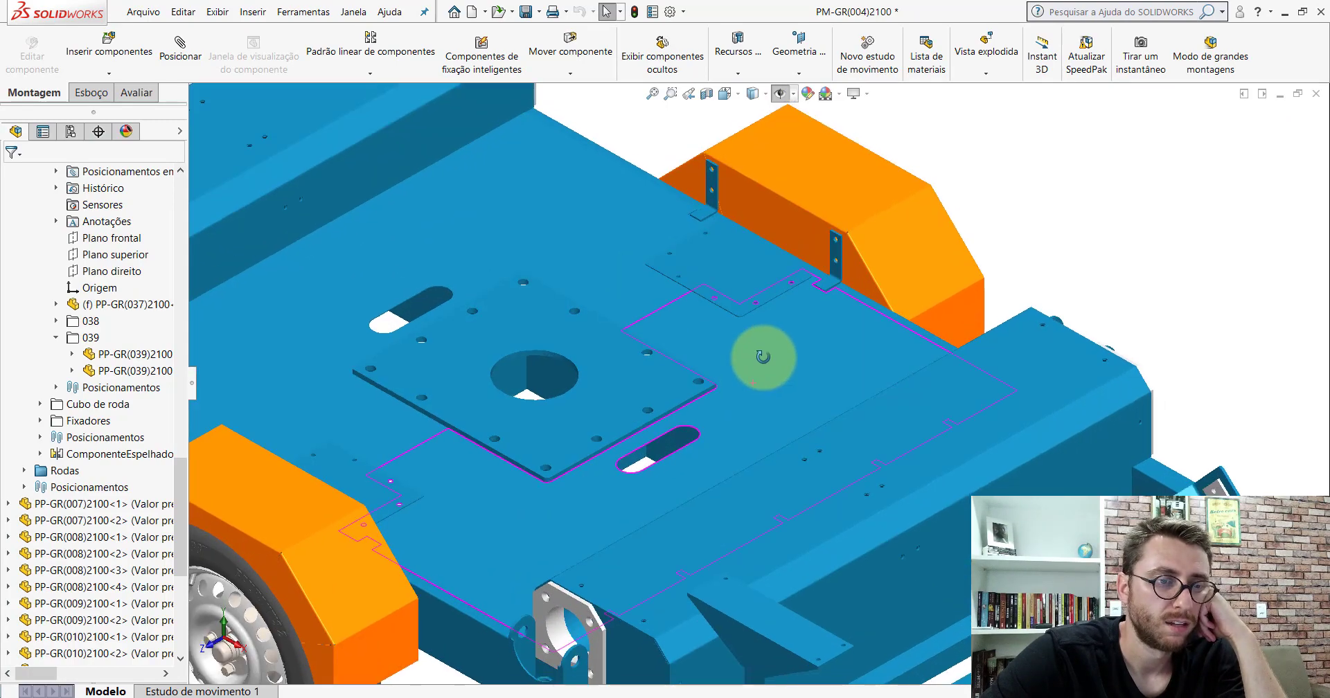
middle_click_drag(763, 356, 778, 142)
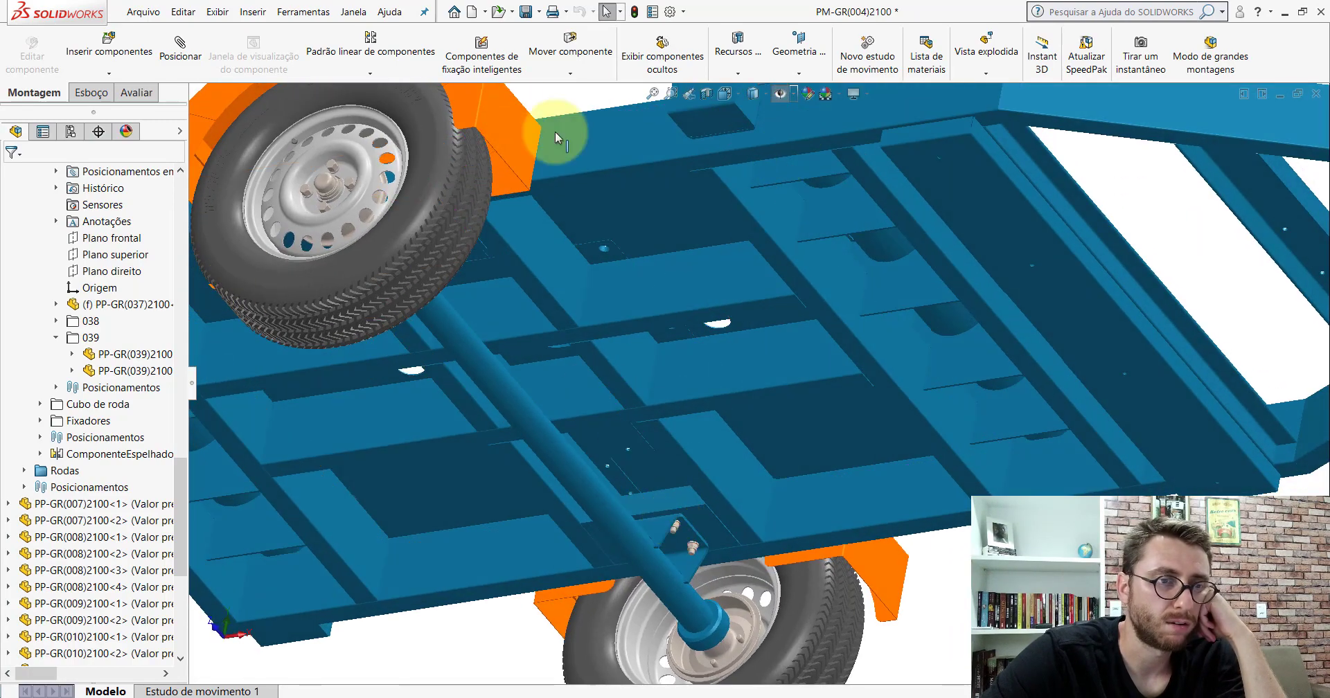
left_click(729, 94)
left_click(802, 151)
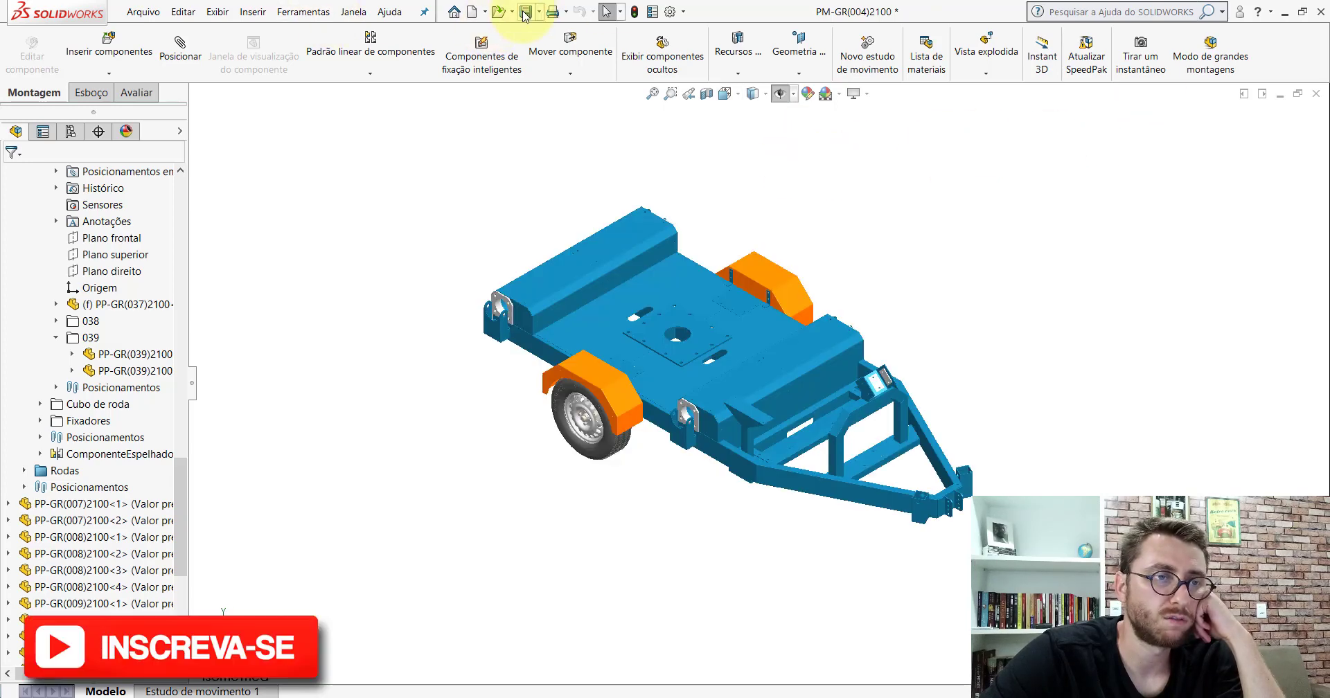
left_click(1284, 12)
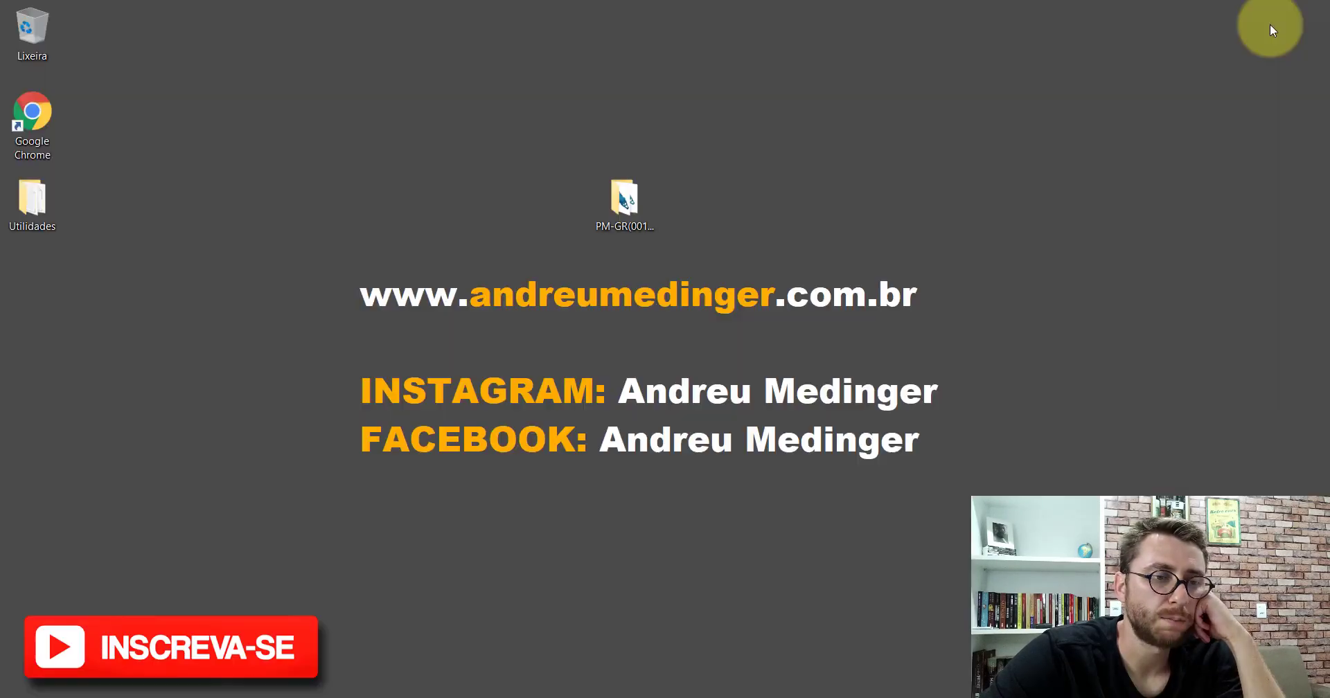
left_click(655, 204)
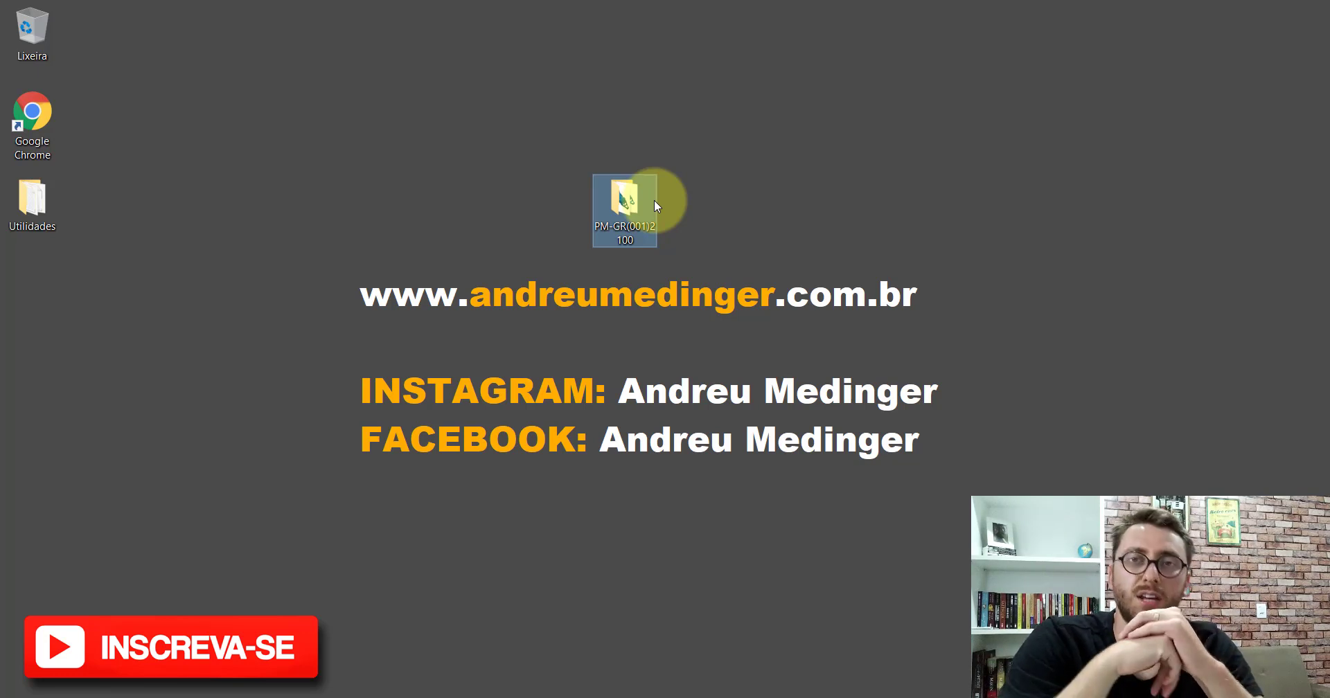